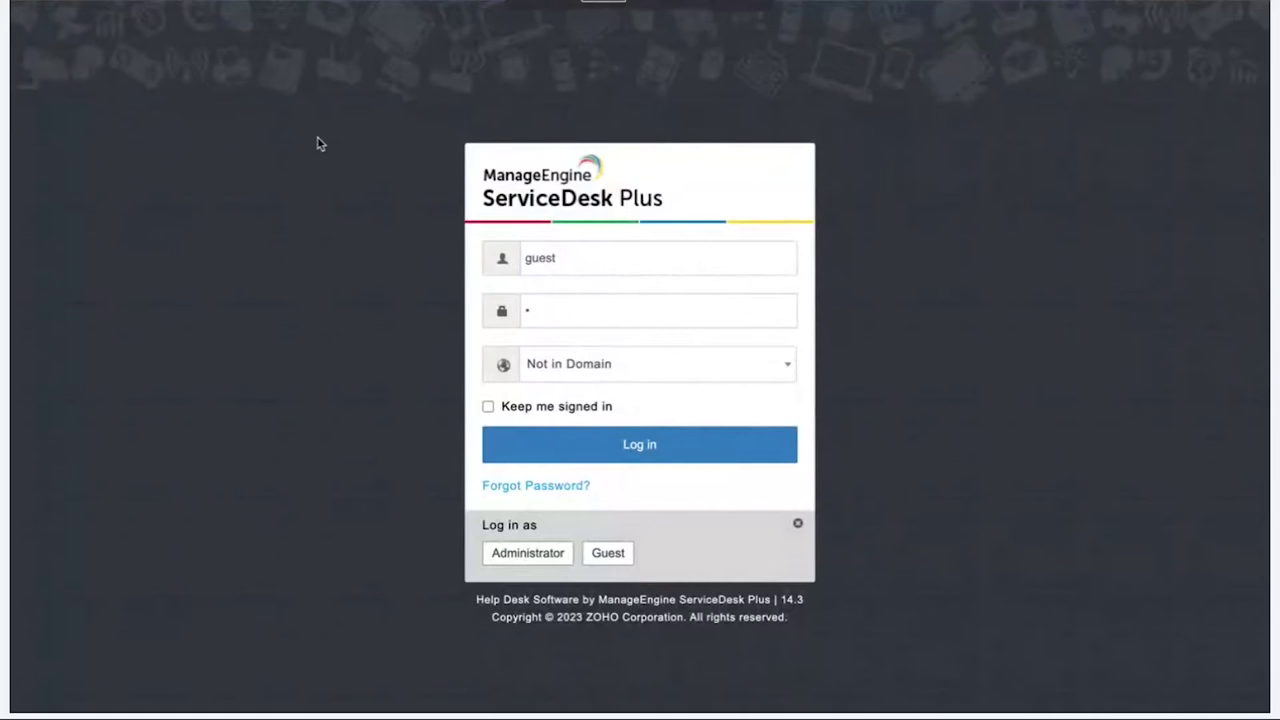
Log in with the guest account, not in a domain, and open the IT Helpdesk portal
click(578, 258)
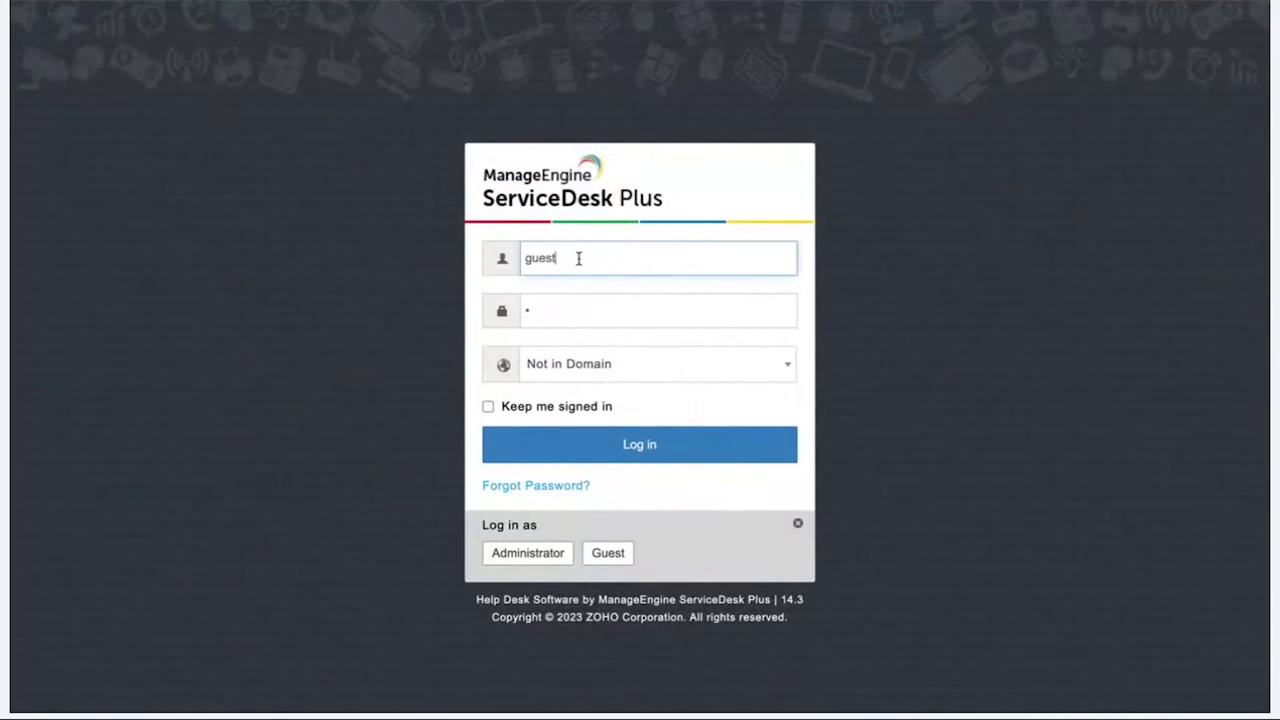
drag(562, 256, 522, 258)
click(594, 443)
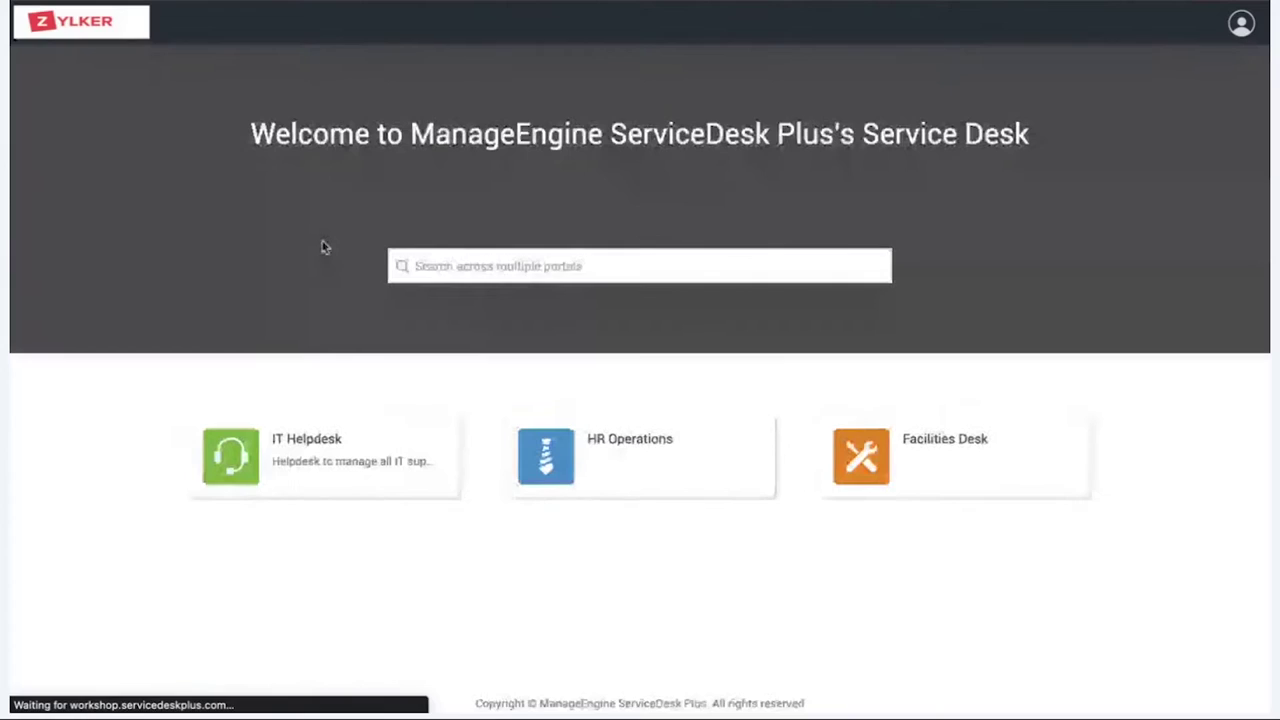
click(329, 444)
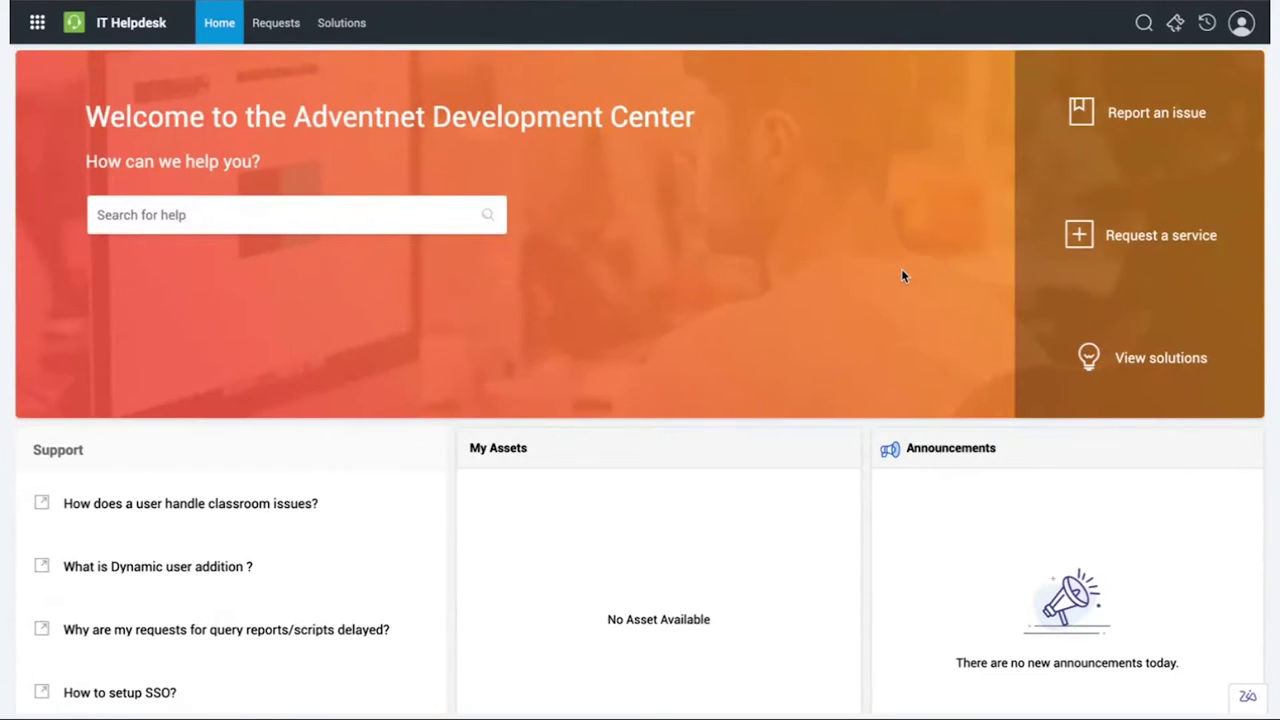
Start reporting an issue with the IT Asset issue template from the Hardware category of the incident catalog
click(1135, 116)
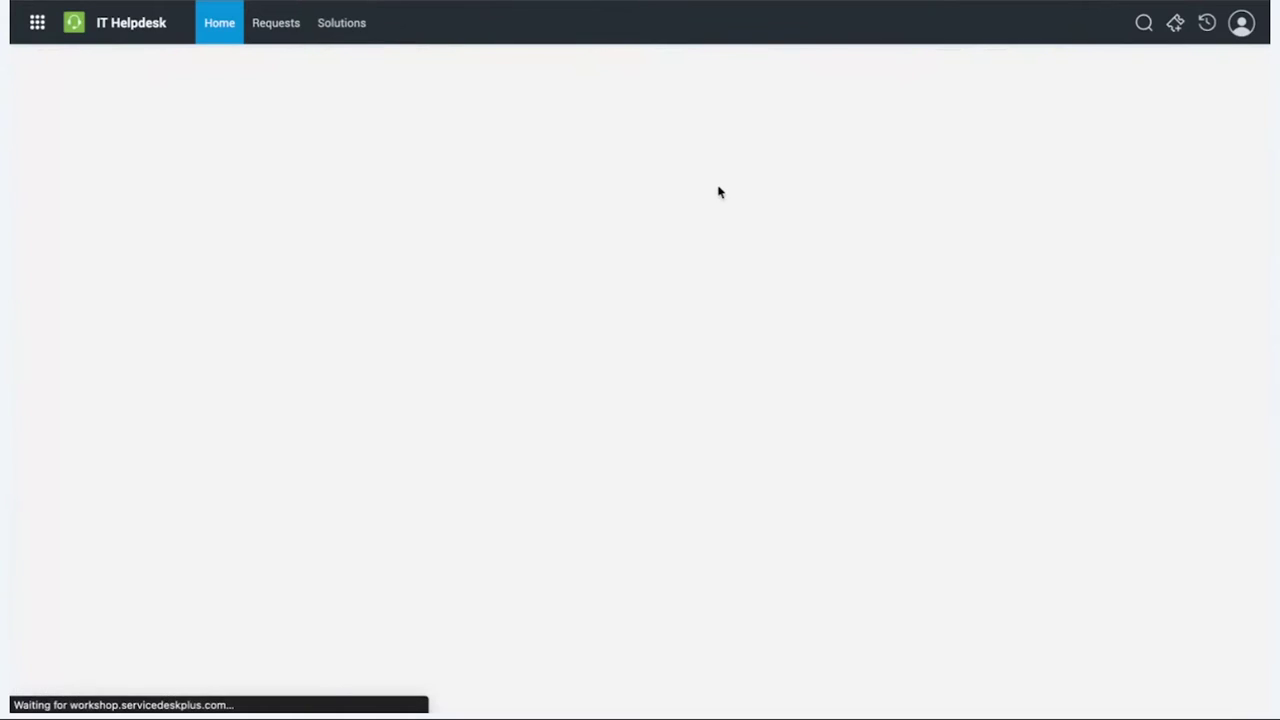
scroll(651, 257, down, 1)
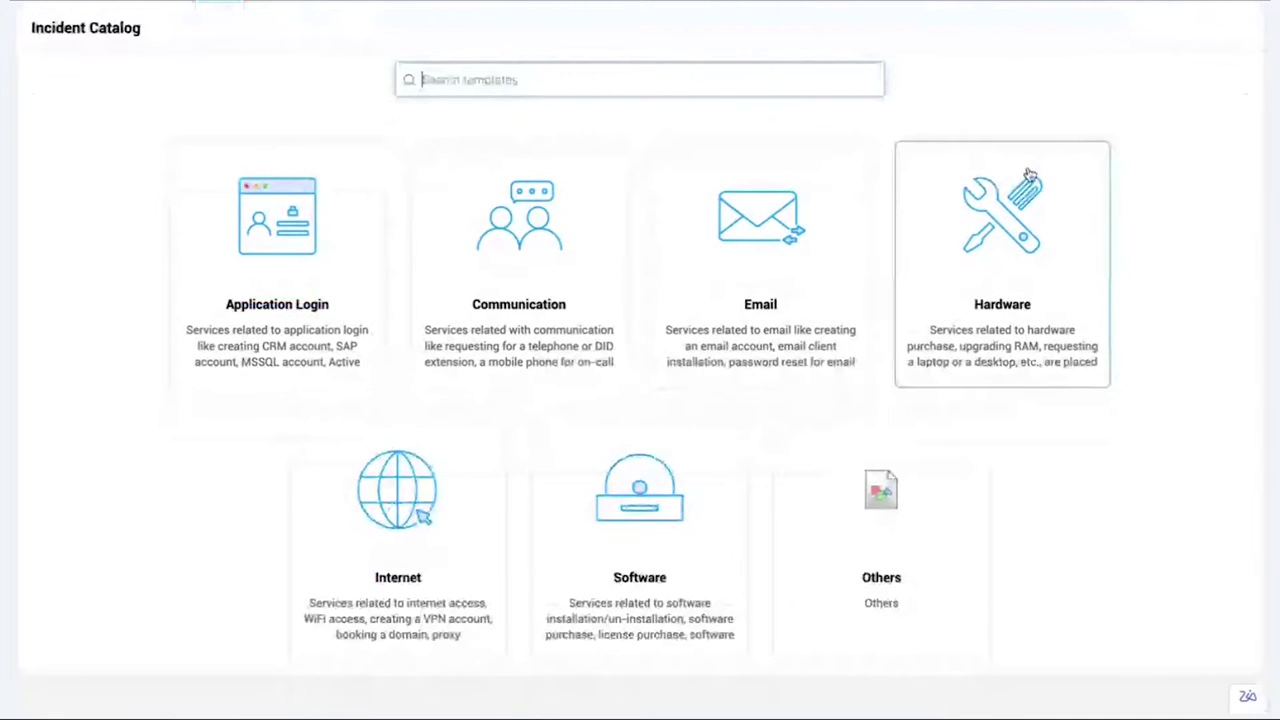
click(1004, 314)
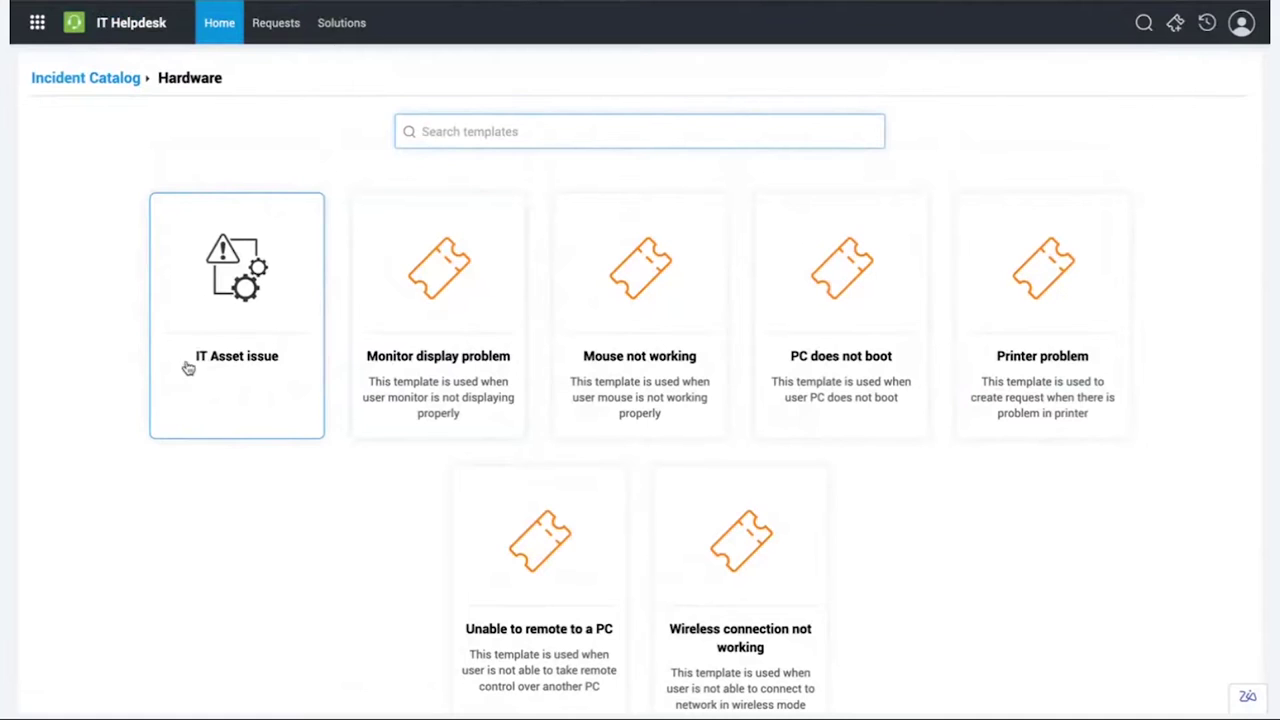
click(262, 361)
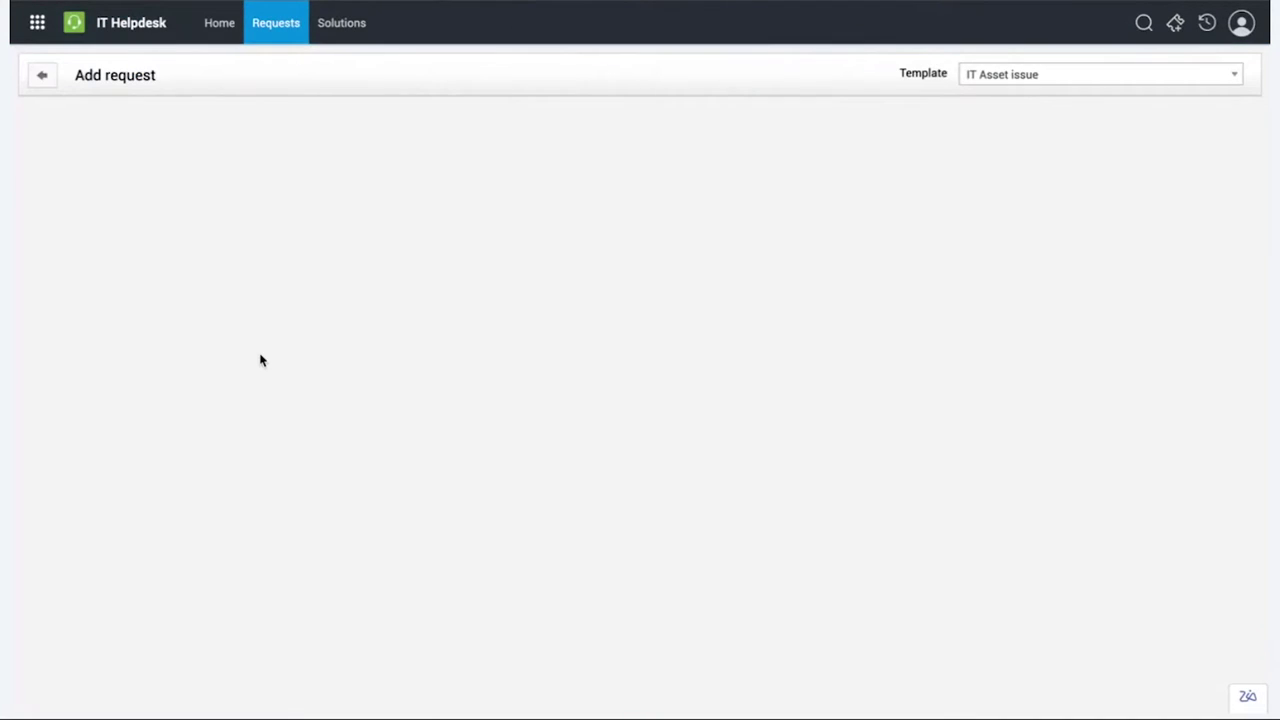
Select Laptop as the asset to report in the issue details and choose HP as the laptop model
scroll(417, 386, down, 3)
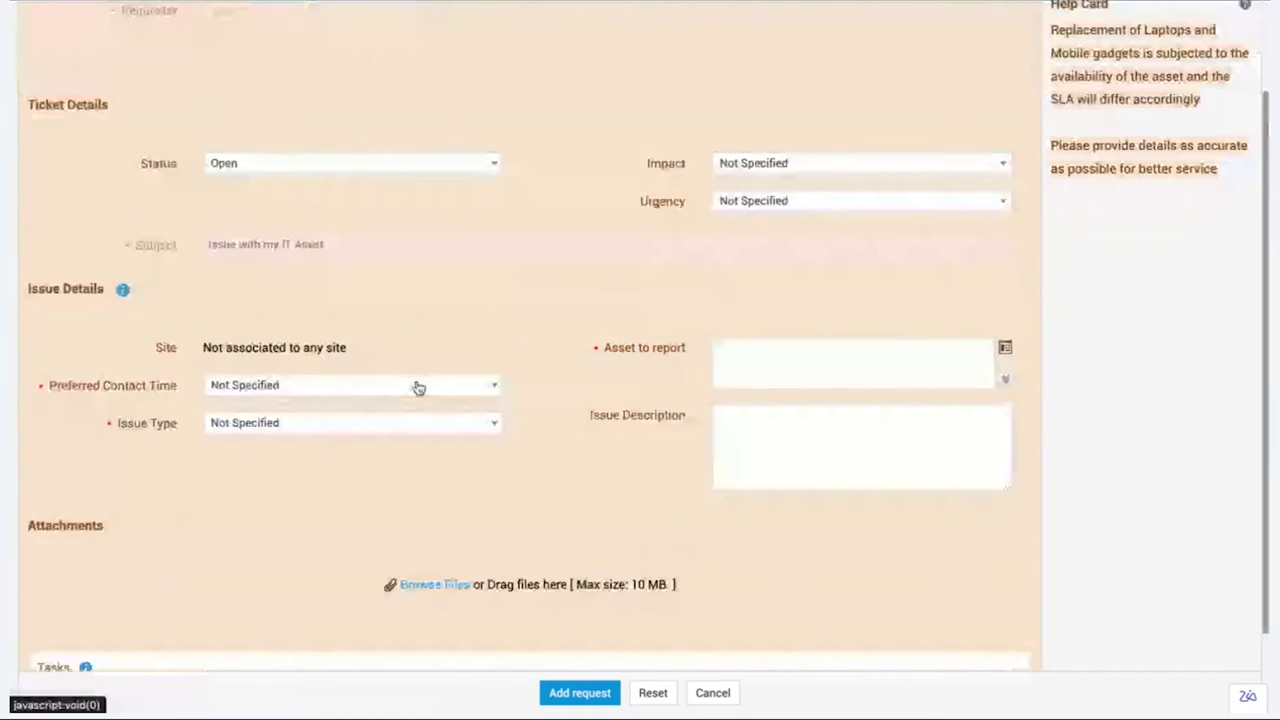
scroll(350, 345, up, 1)
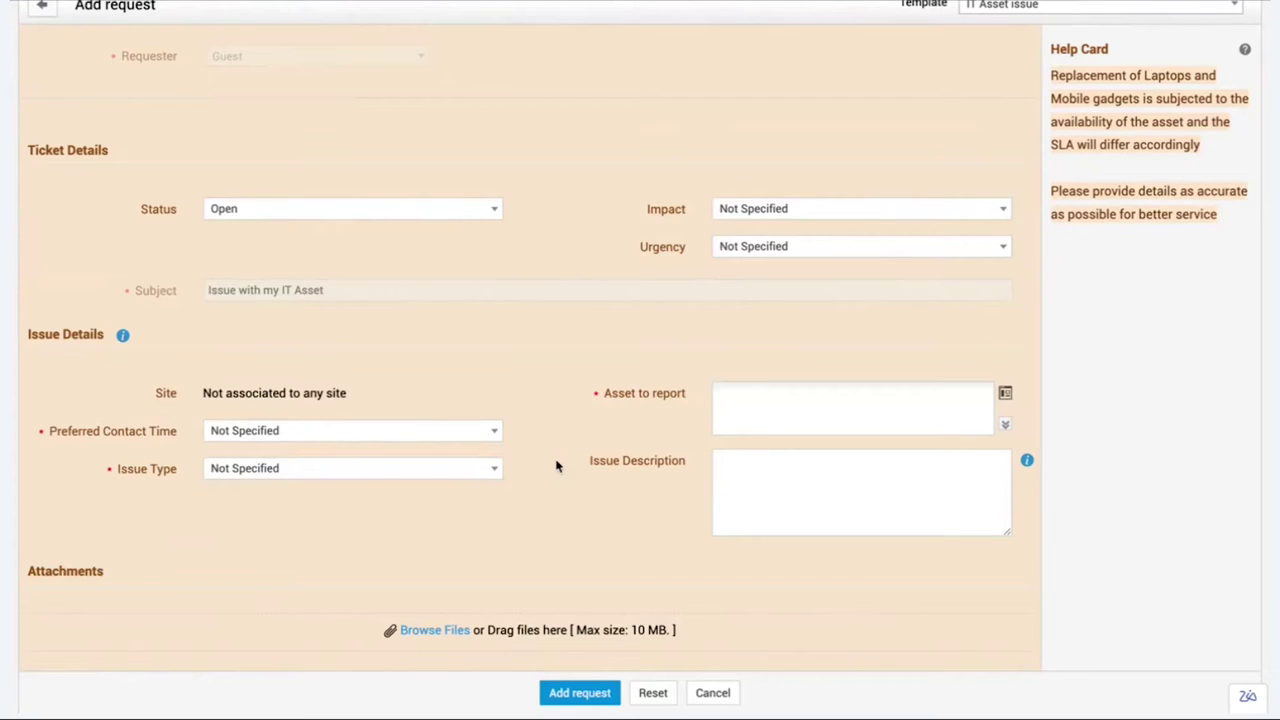
scroll(557, 466, up, 1)
drag(588, 434, 695, 440)
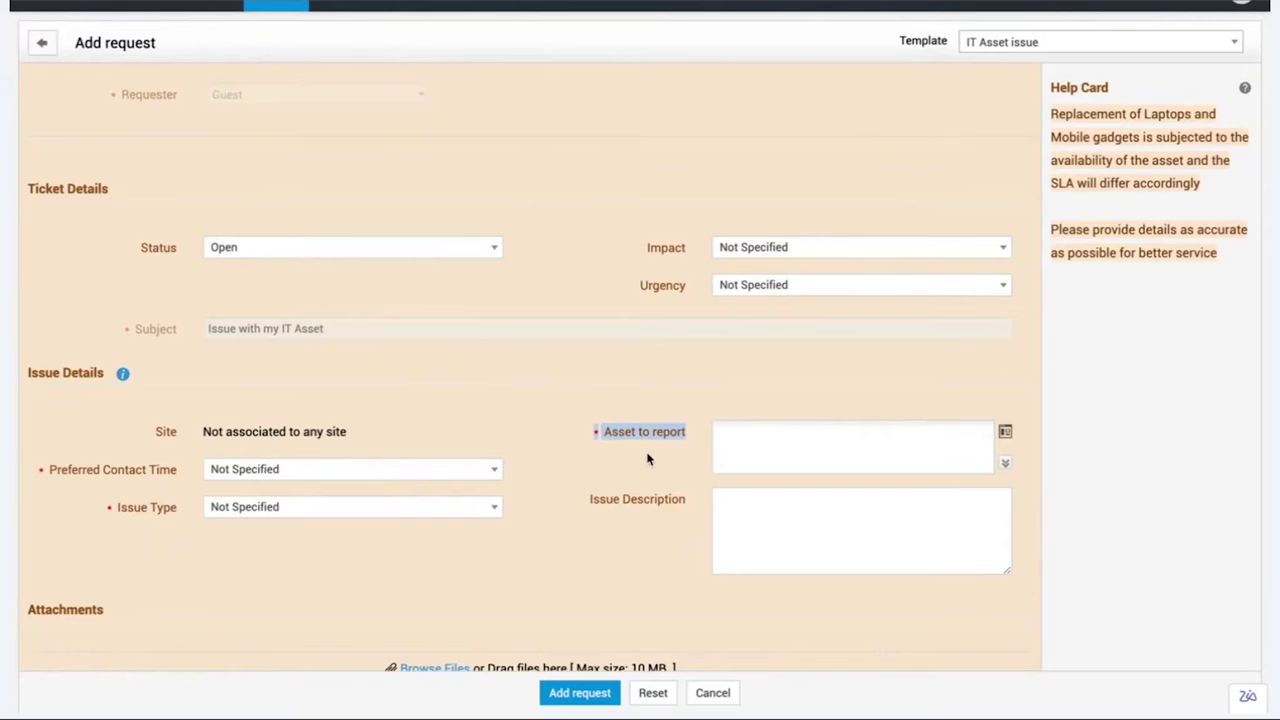
click(754, 448)
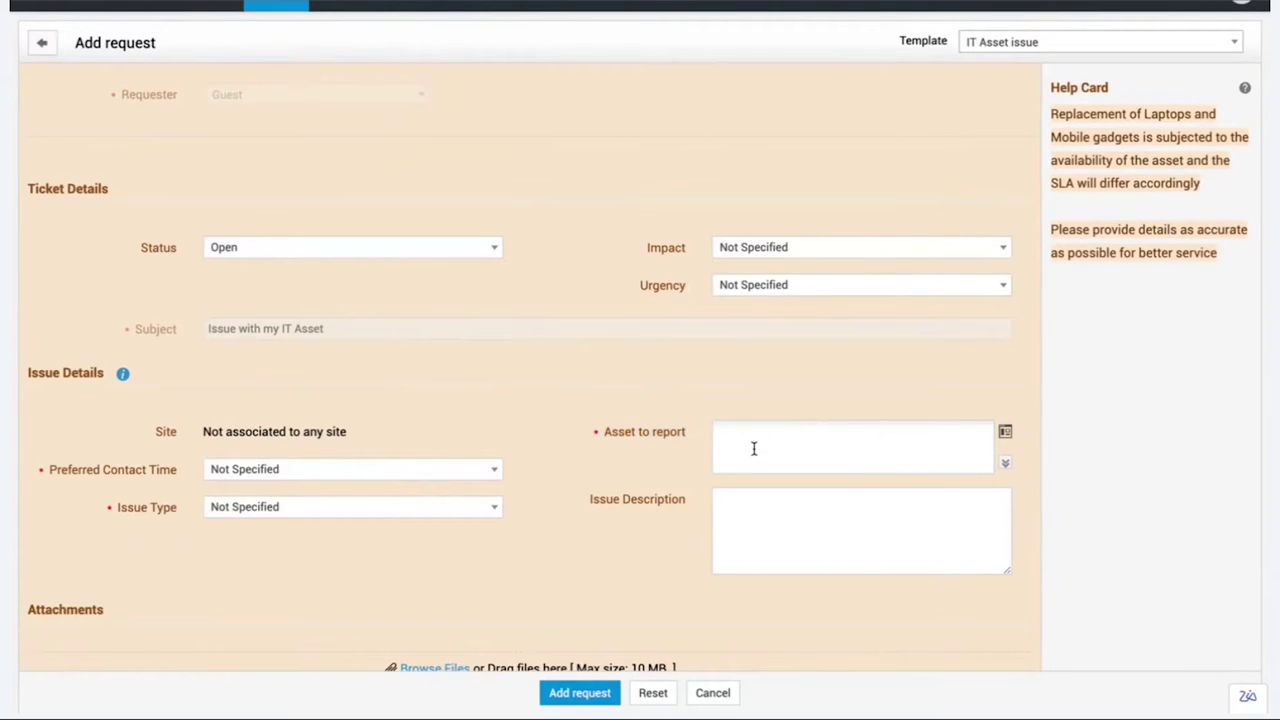
scroll(652, 363, down, 1)
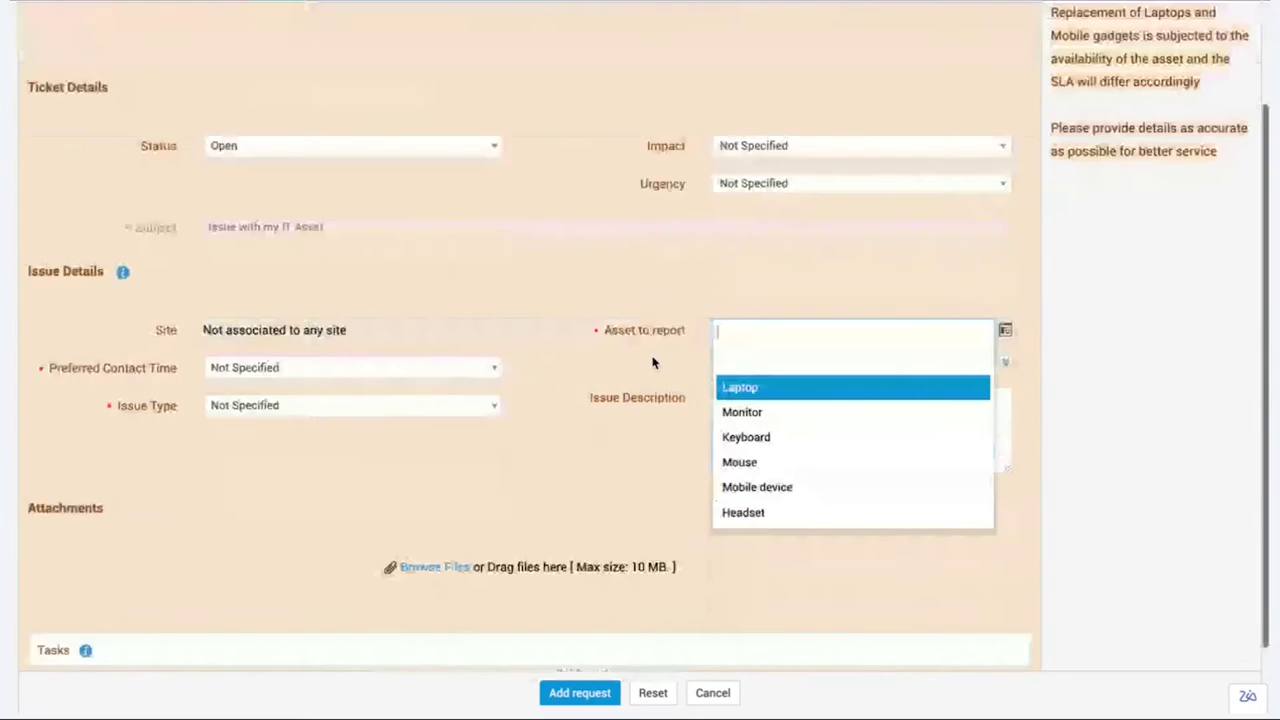
click(765, 390)
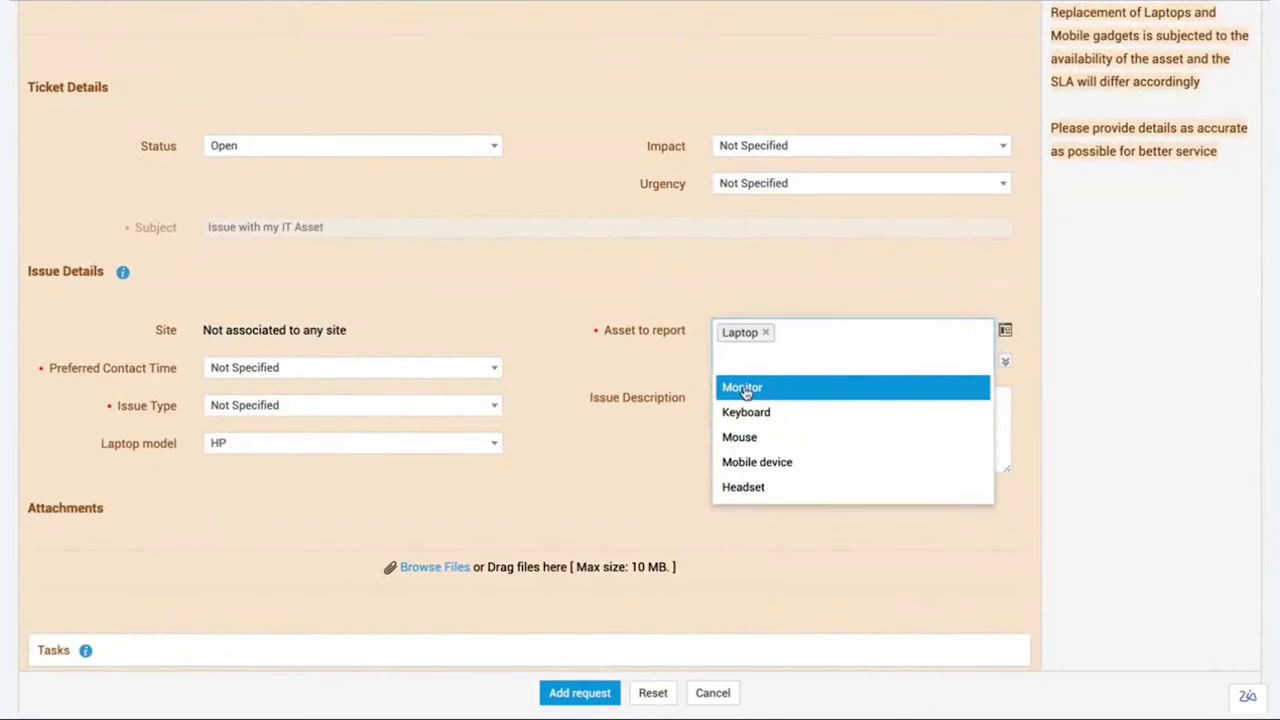
click(127, 455)
drag(103, 447, 177, 448)
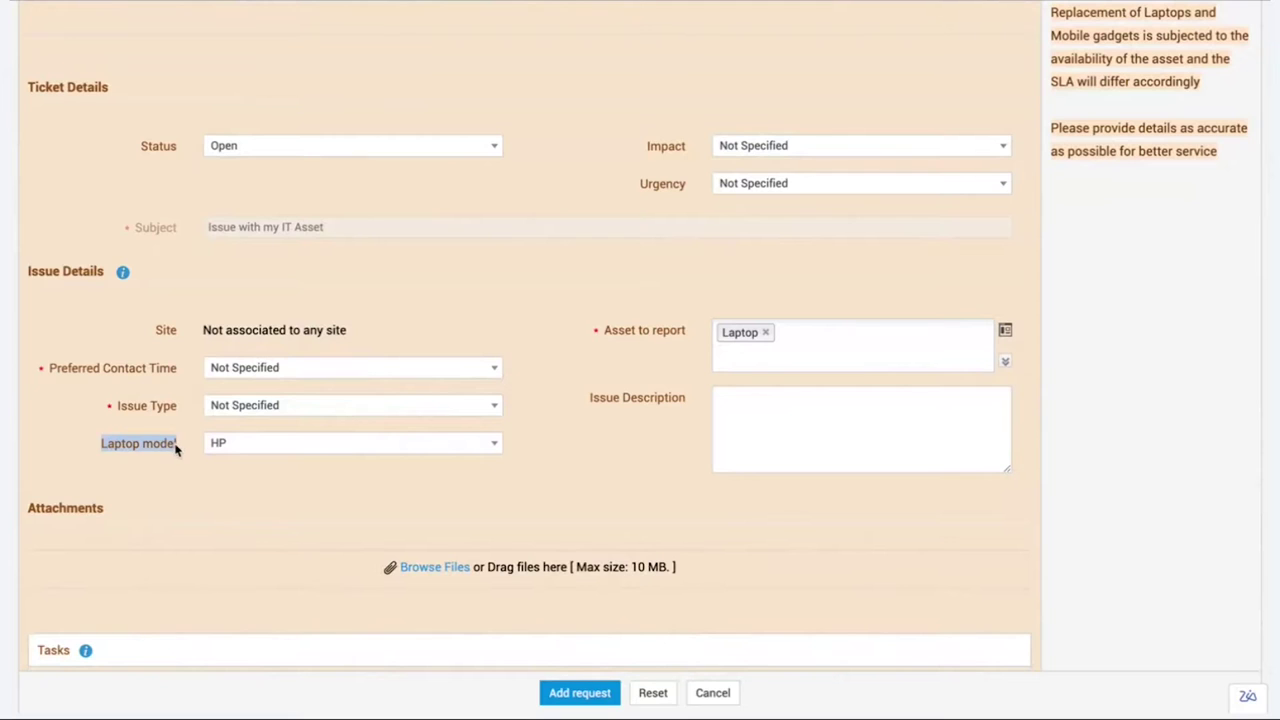
click(248, 456)
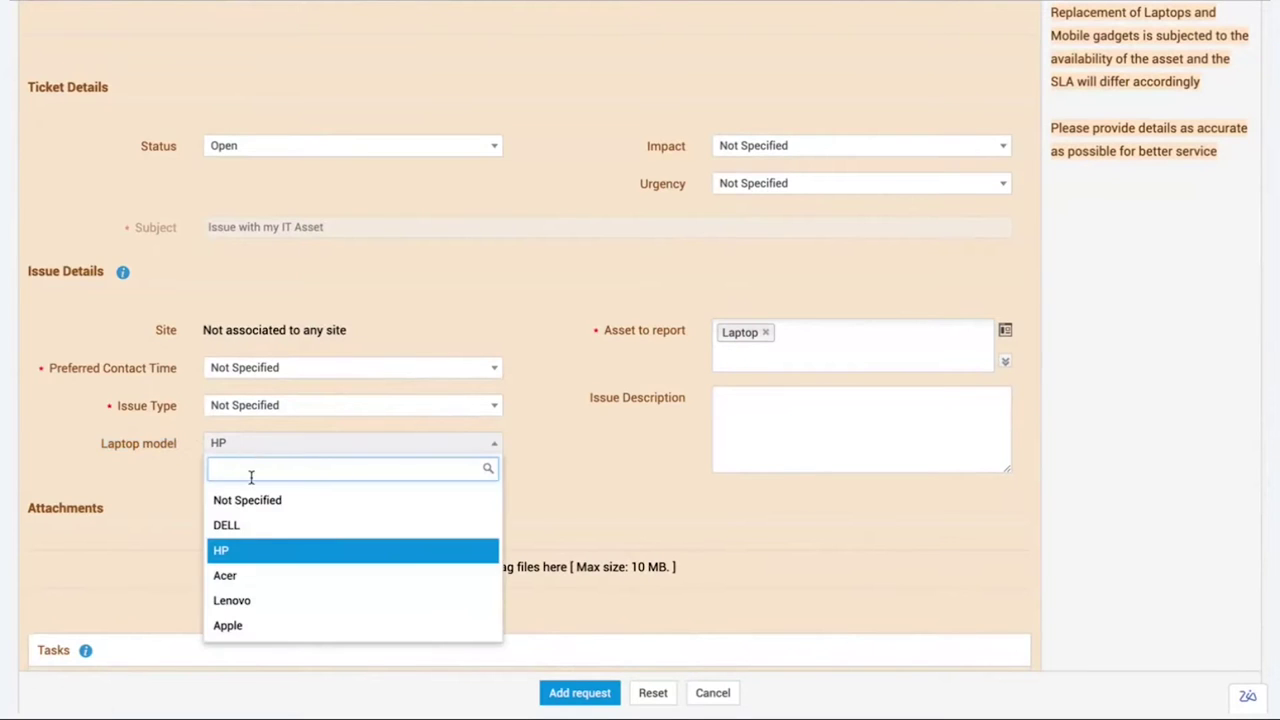
click(238, 553)
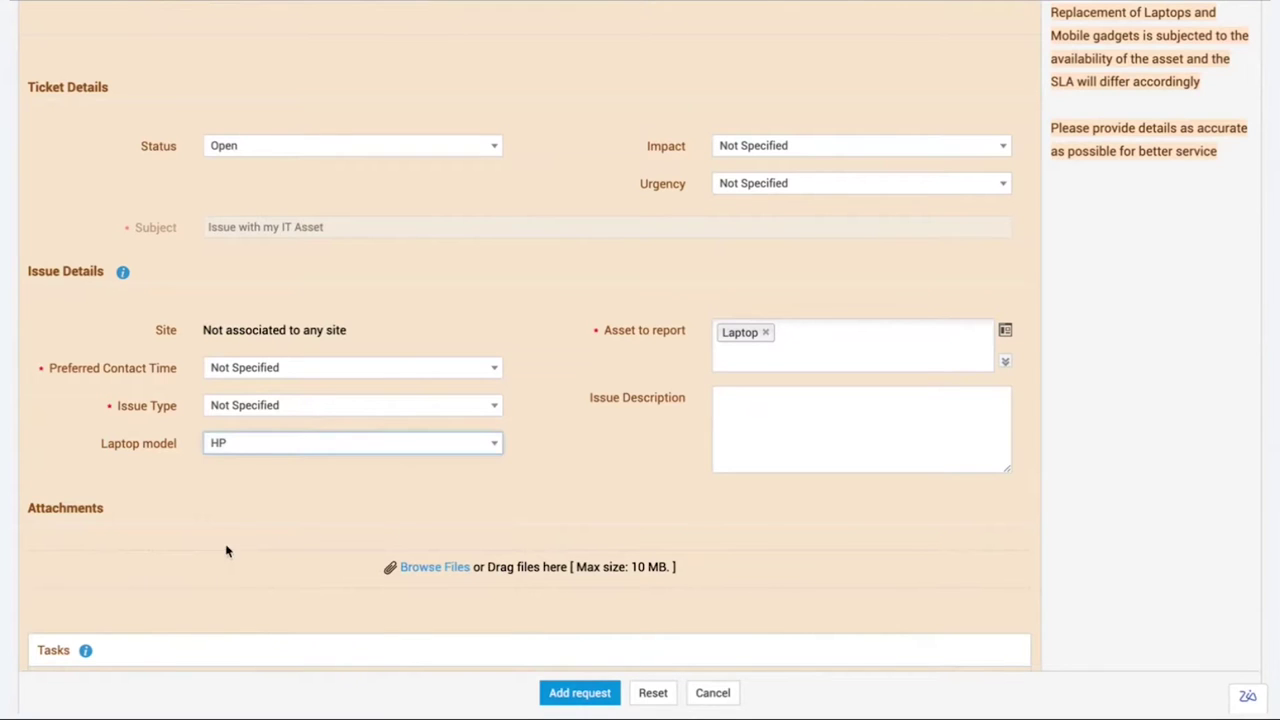
Add Keyboard to the assets to report and remove Laptop from them
click(821, 344)
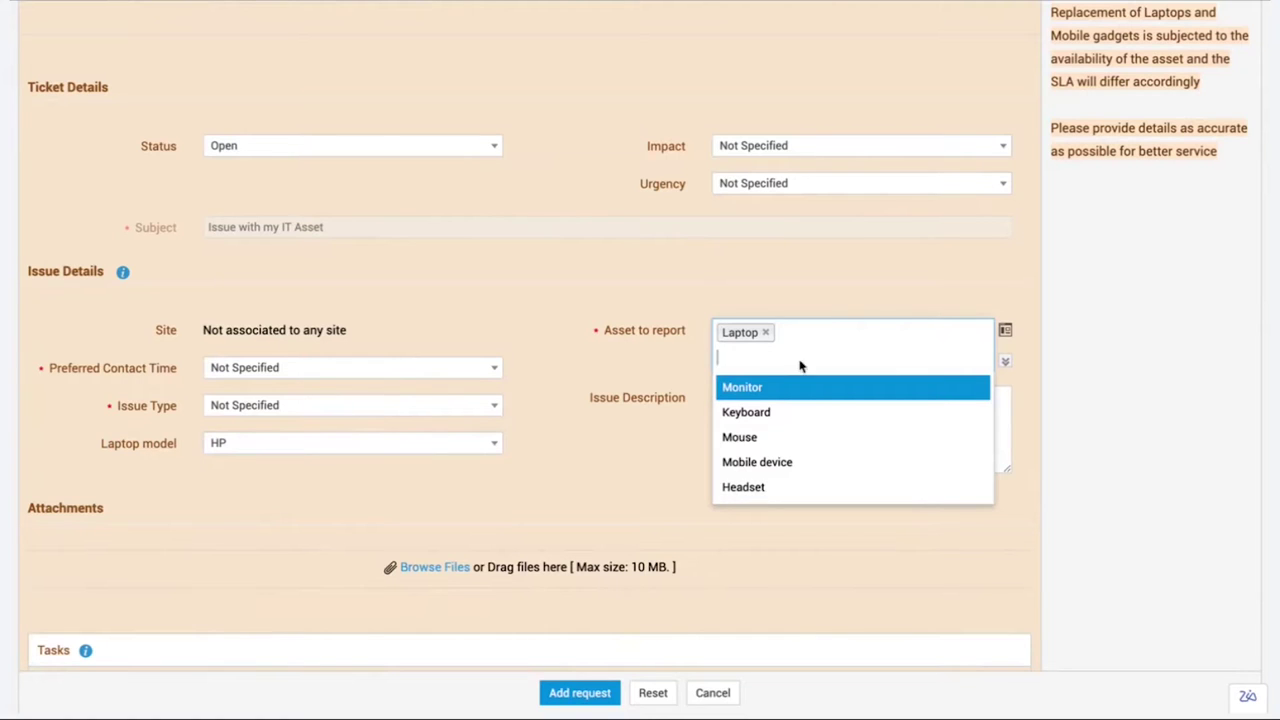
click(758, 420)
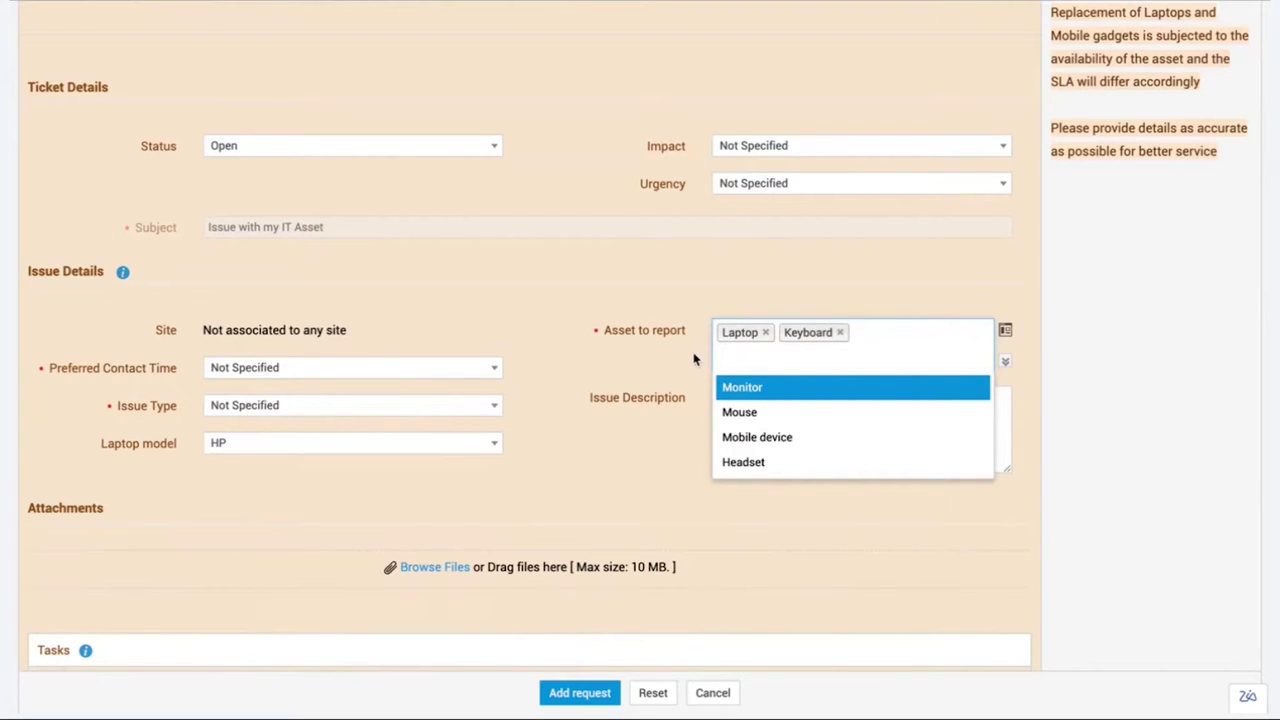
click(766, 334)
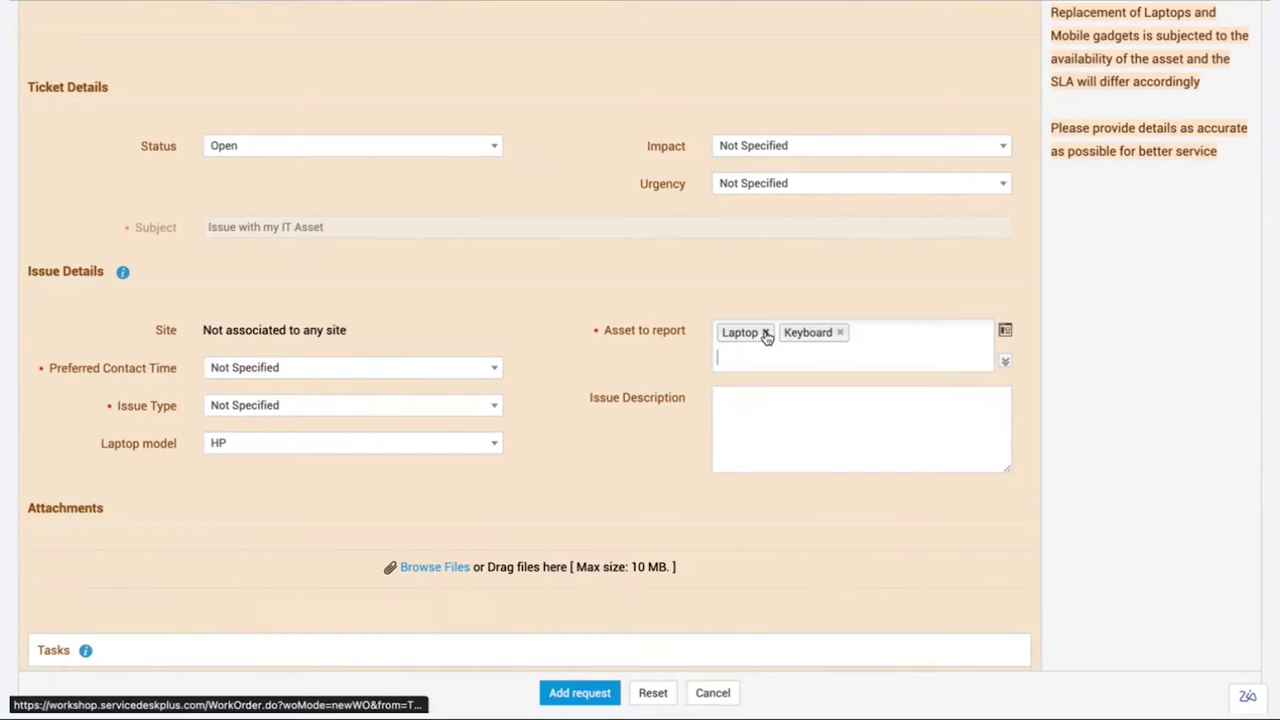
click(766, 334)
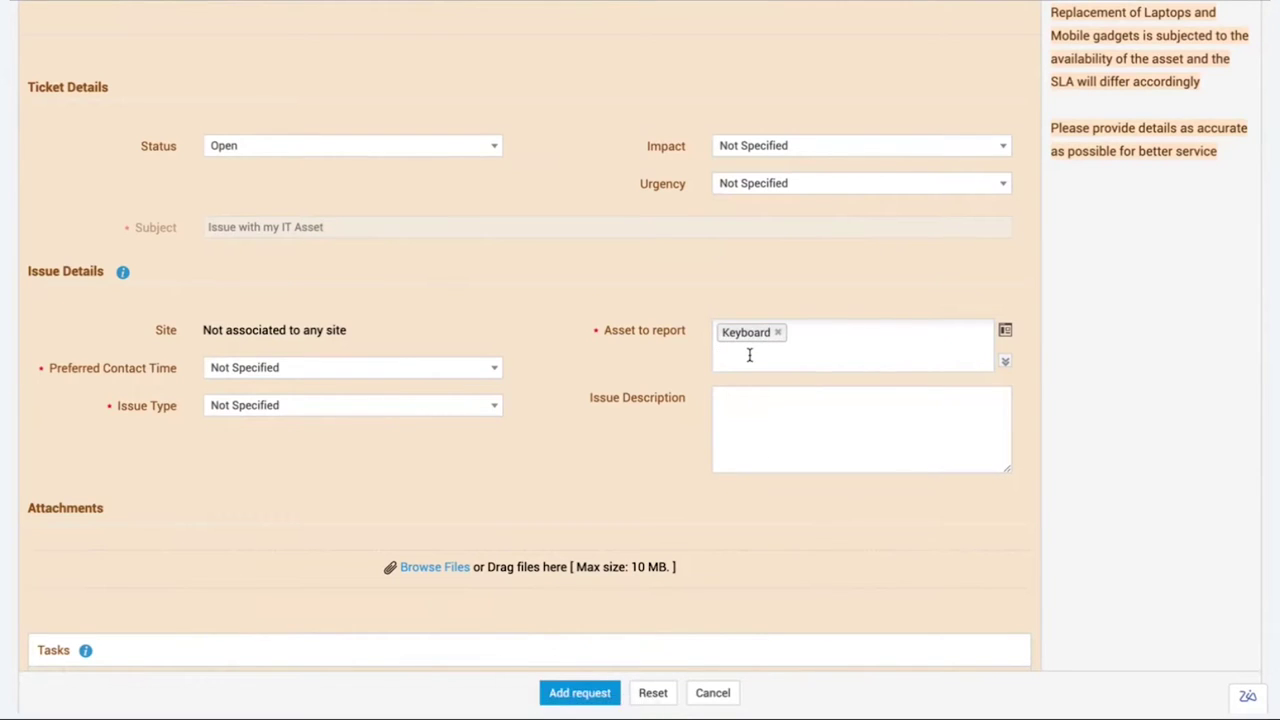
Add Headset to the assets to report and view the available headset models without choosing one
click(752, 360)
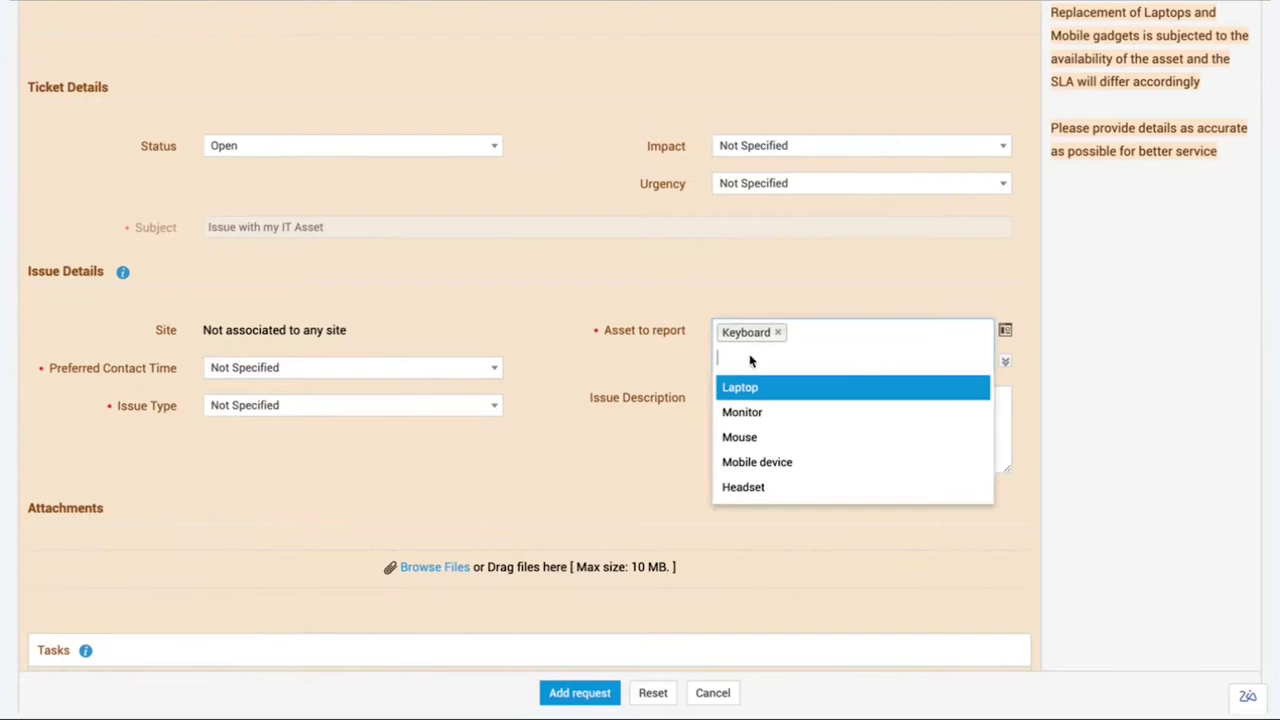
click(756, 489)
click(481, 479)
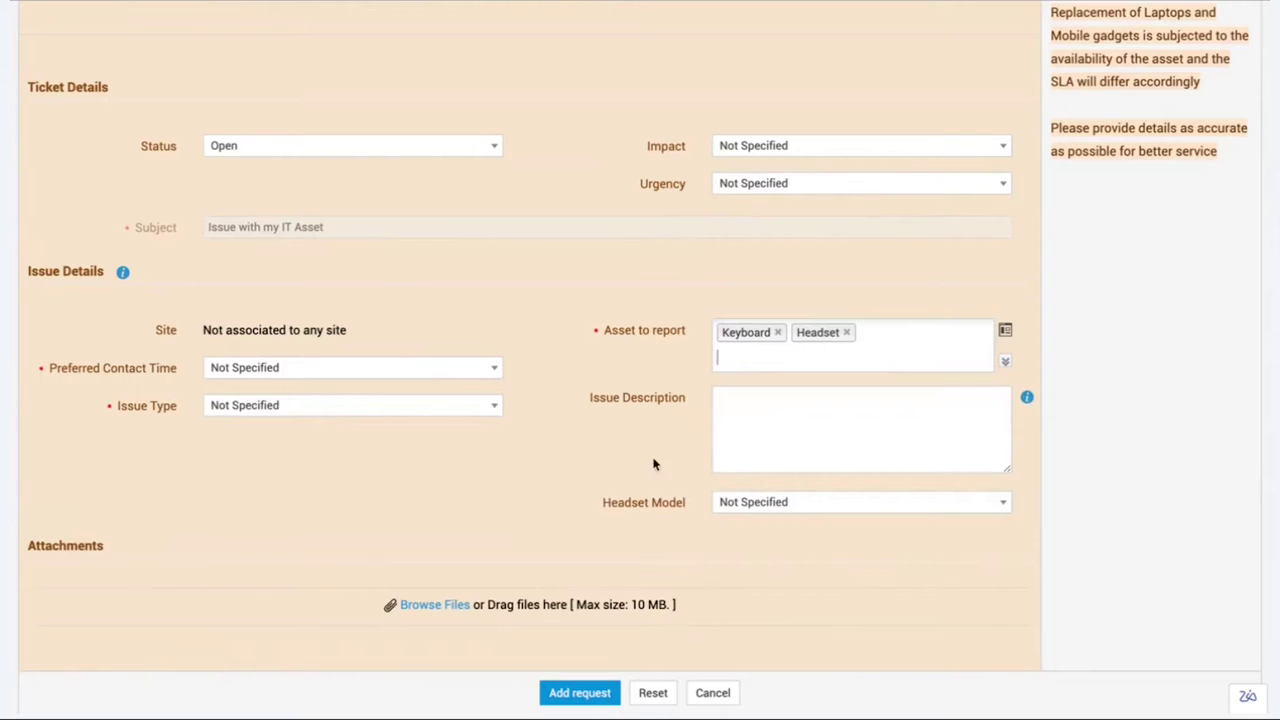
drag(598, 505, 702, 508)
click(772, 510)
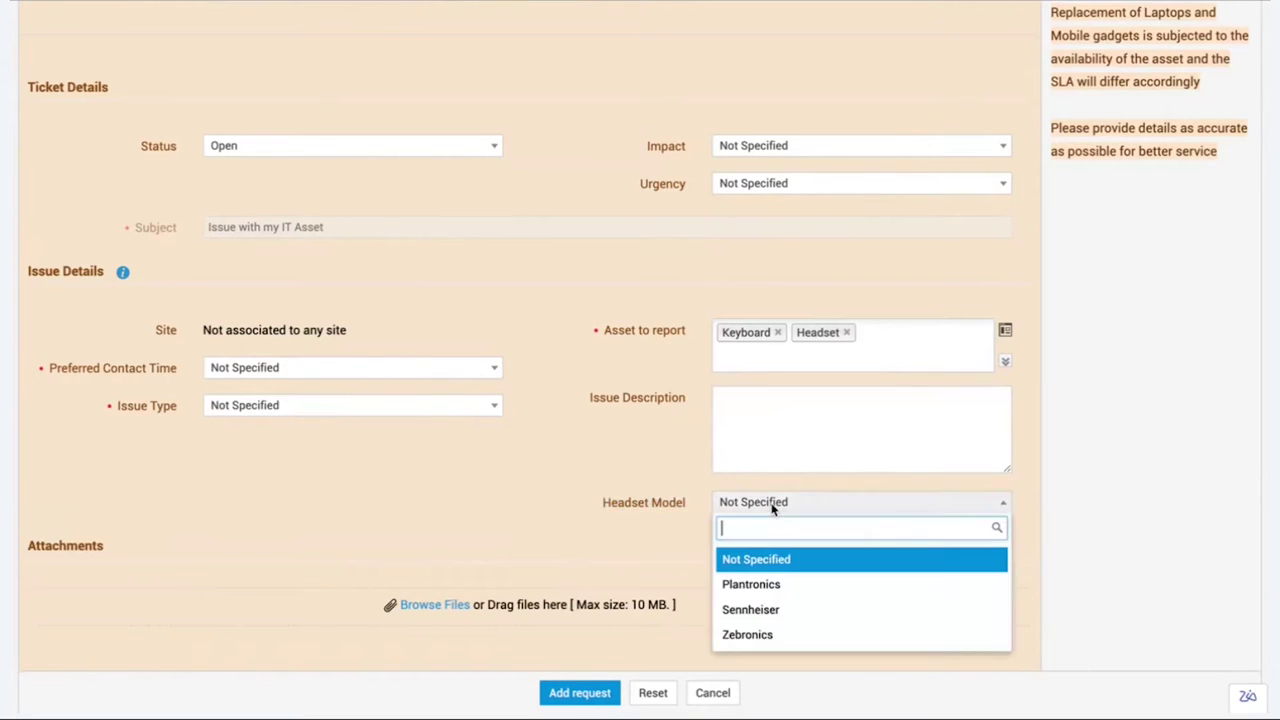
click(630, 482)
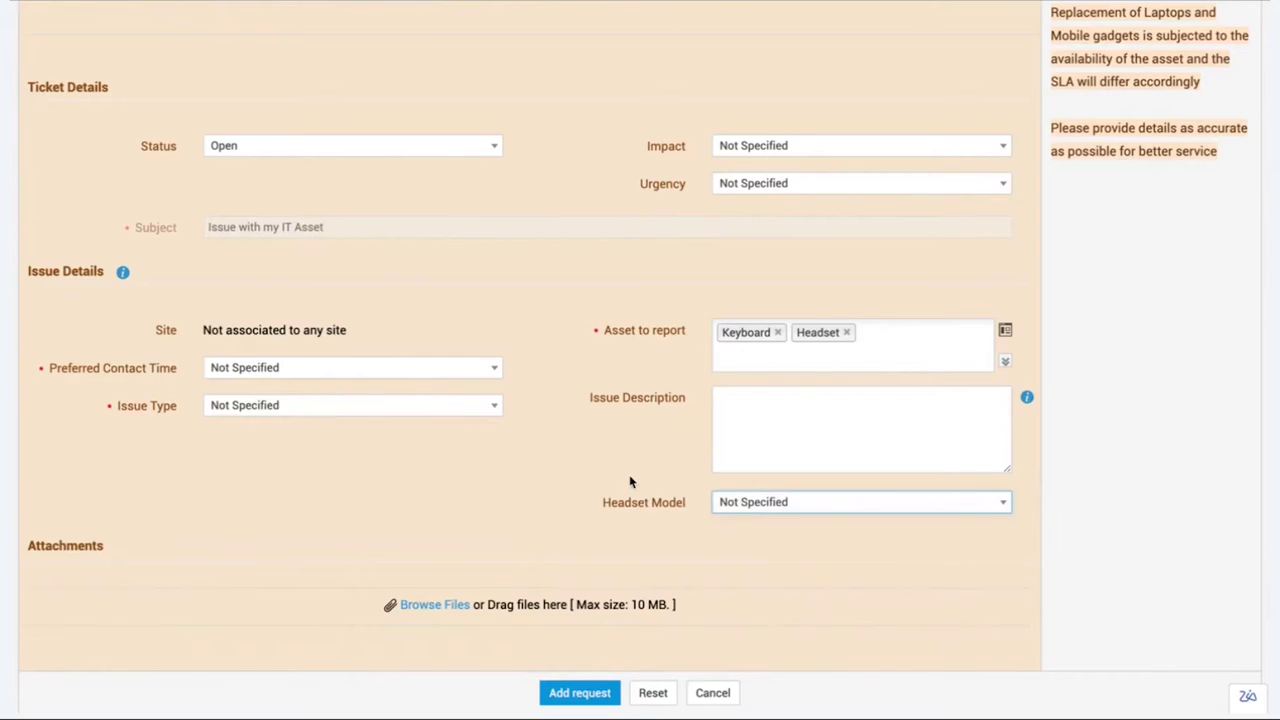
Remove Keyboard and Headset from the assets to report and select Laptop instead
click(778, 334)
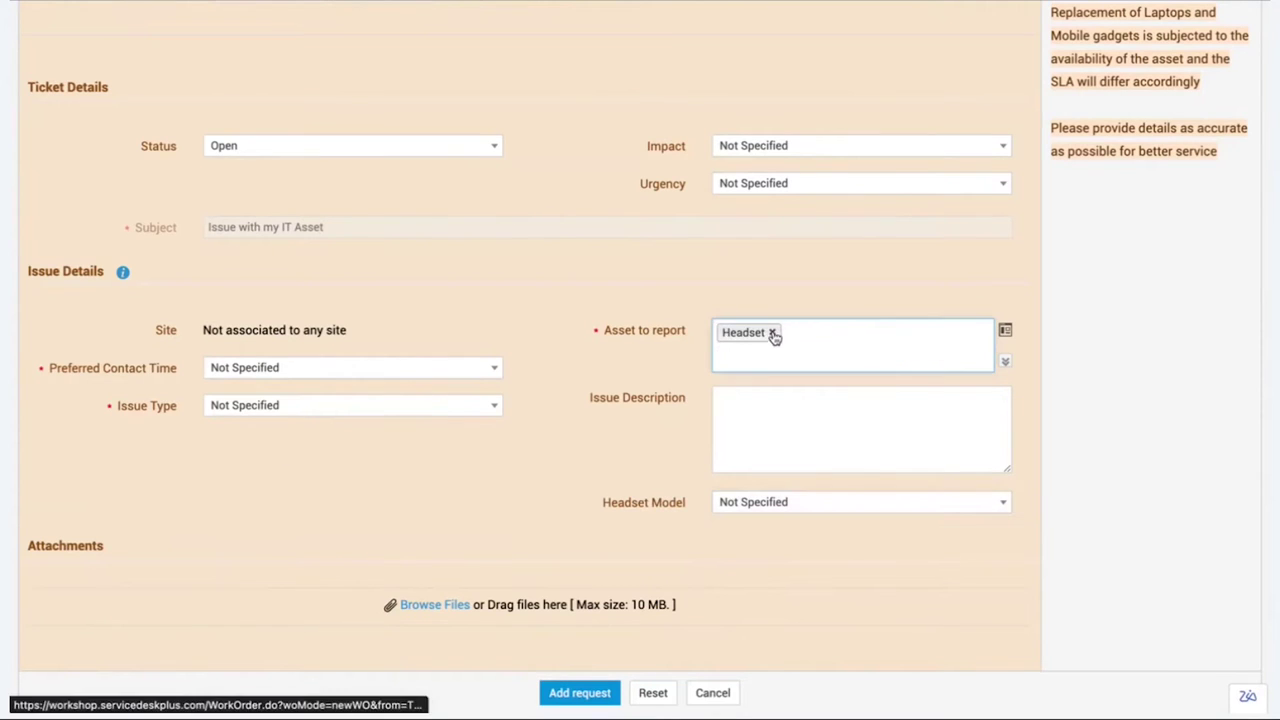
click(771, 333)
click(771, 340)
click(738, 396)
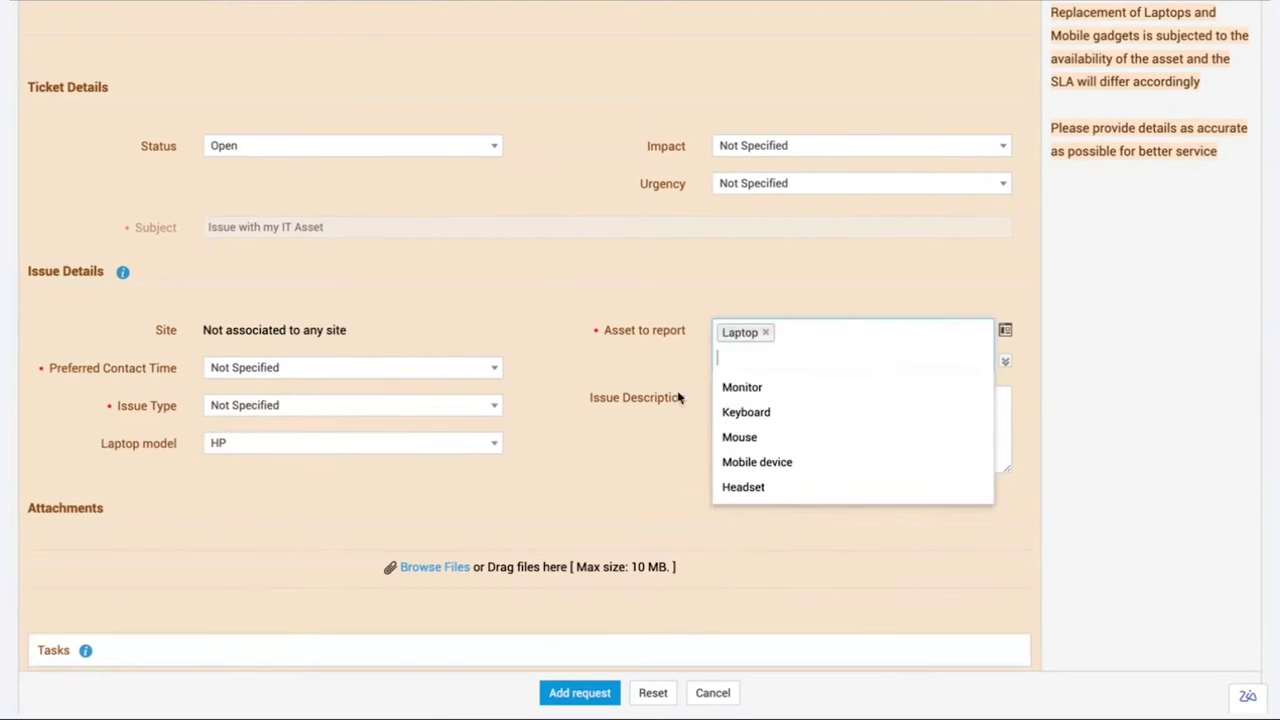
Check the help hint for the issue type and set the issue type to Faulty
drag(113, 408, 169, 414)
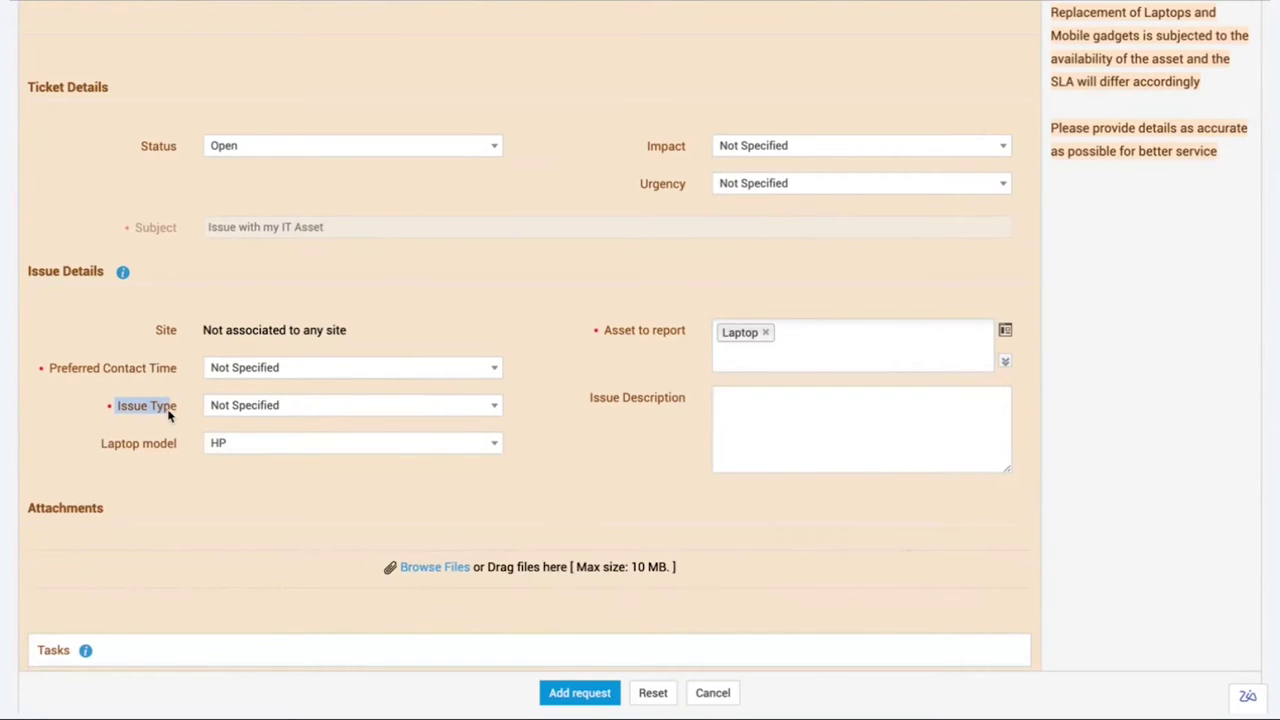
click(368, 410)
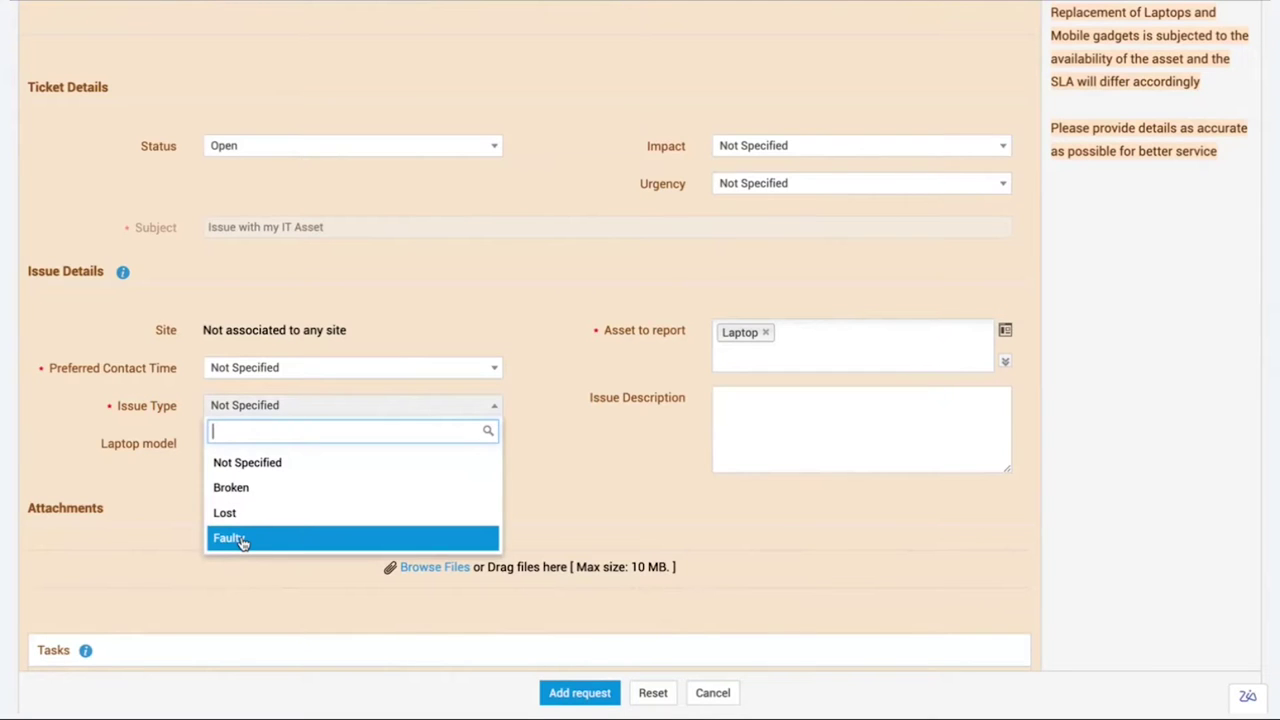
click(544, 497)
mouse_move(521, 413)
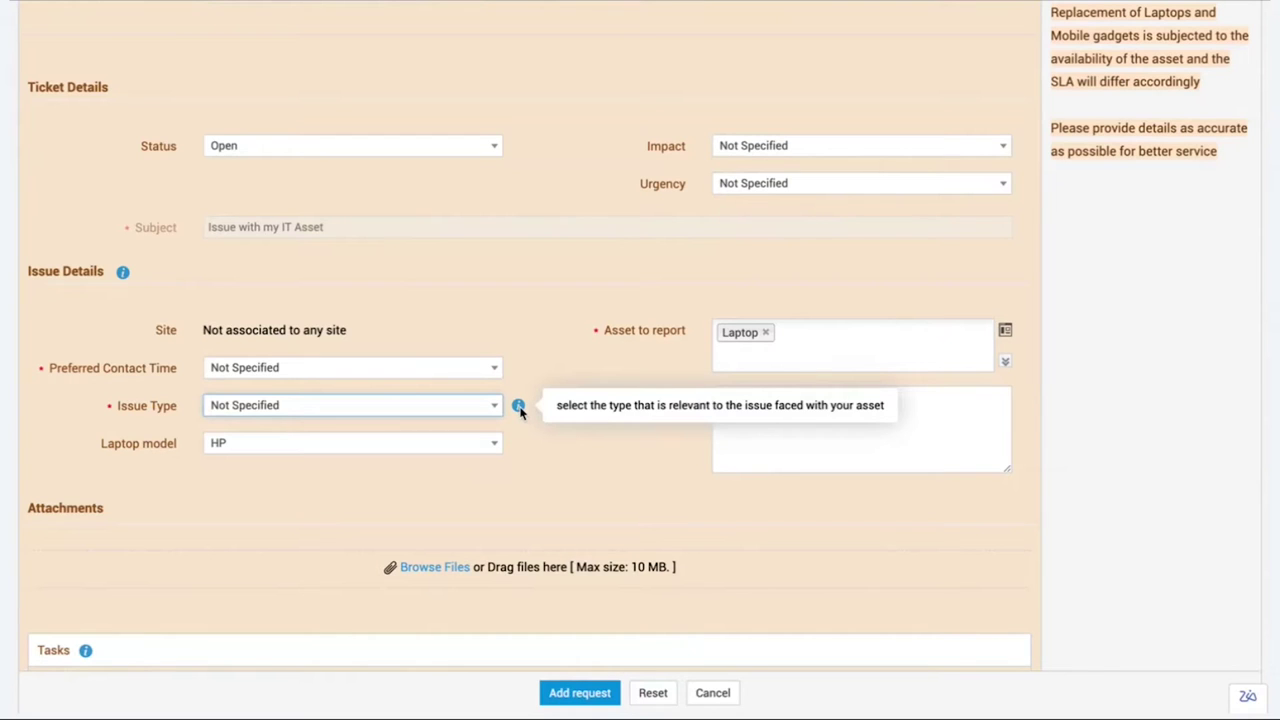
click(488, 406)
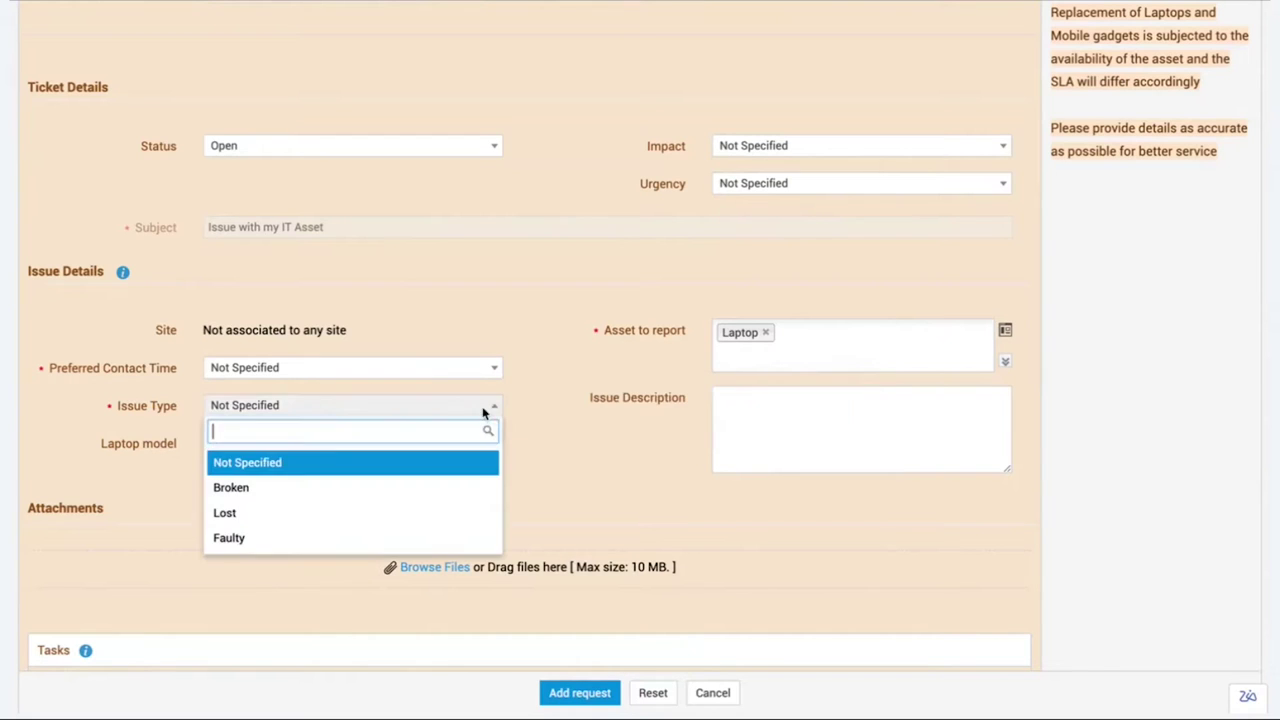
click(257, 539)
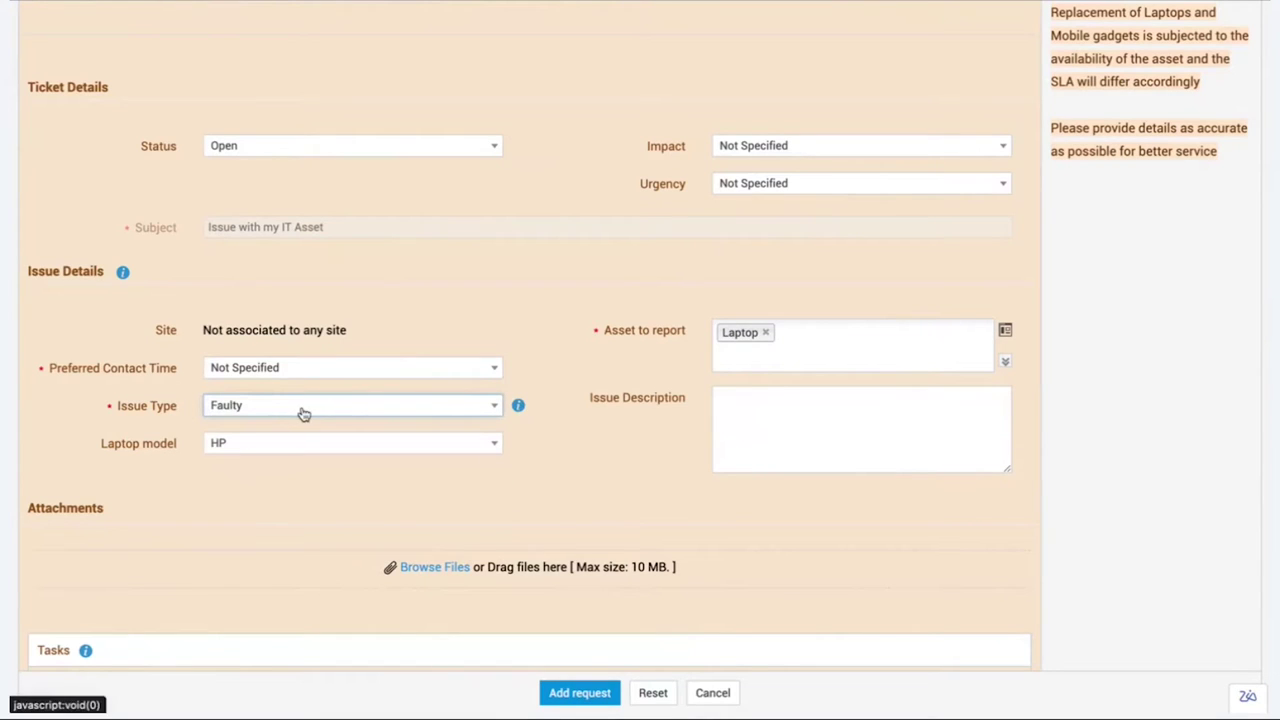
Enter "water spilled on my laptop and it would not start" as the issue description
click(782, 404)
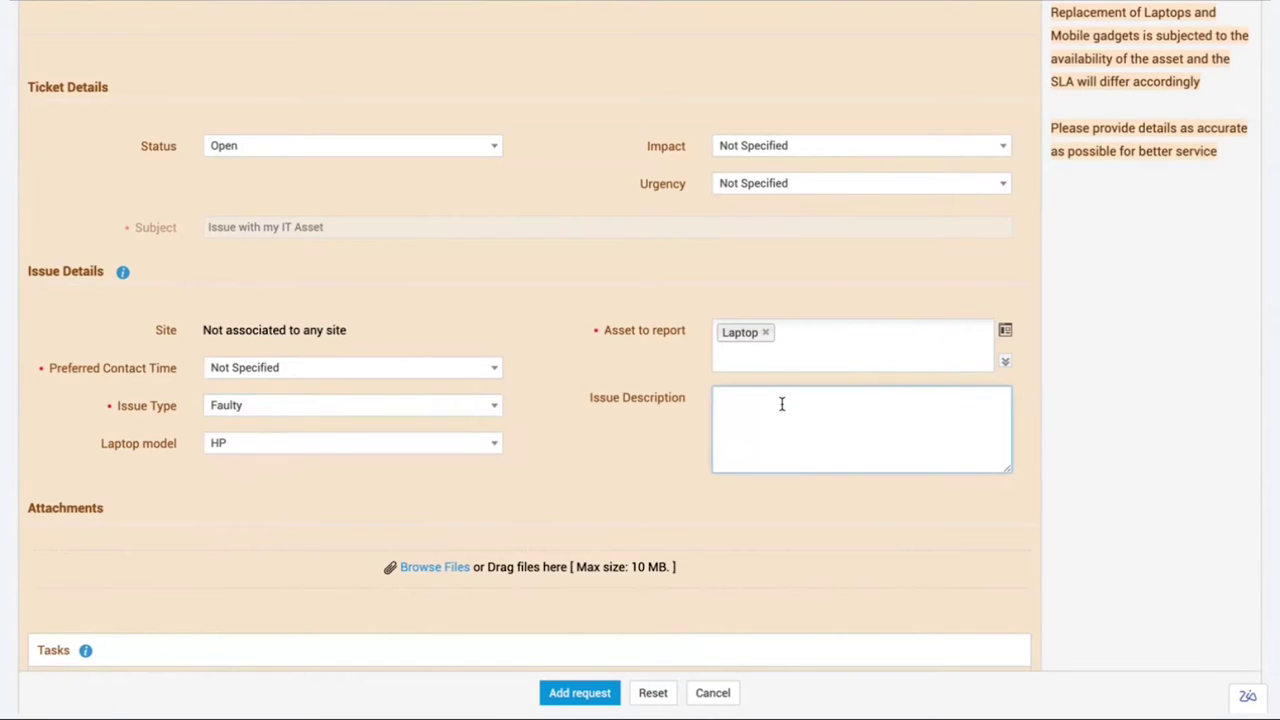
text(water spilled on my)
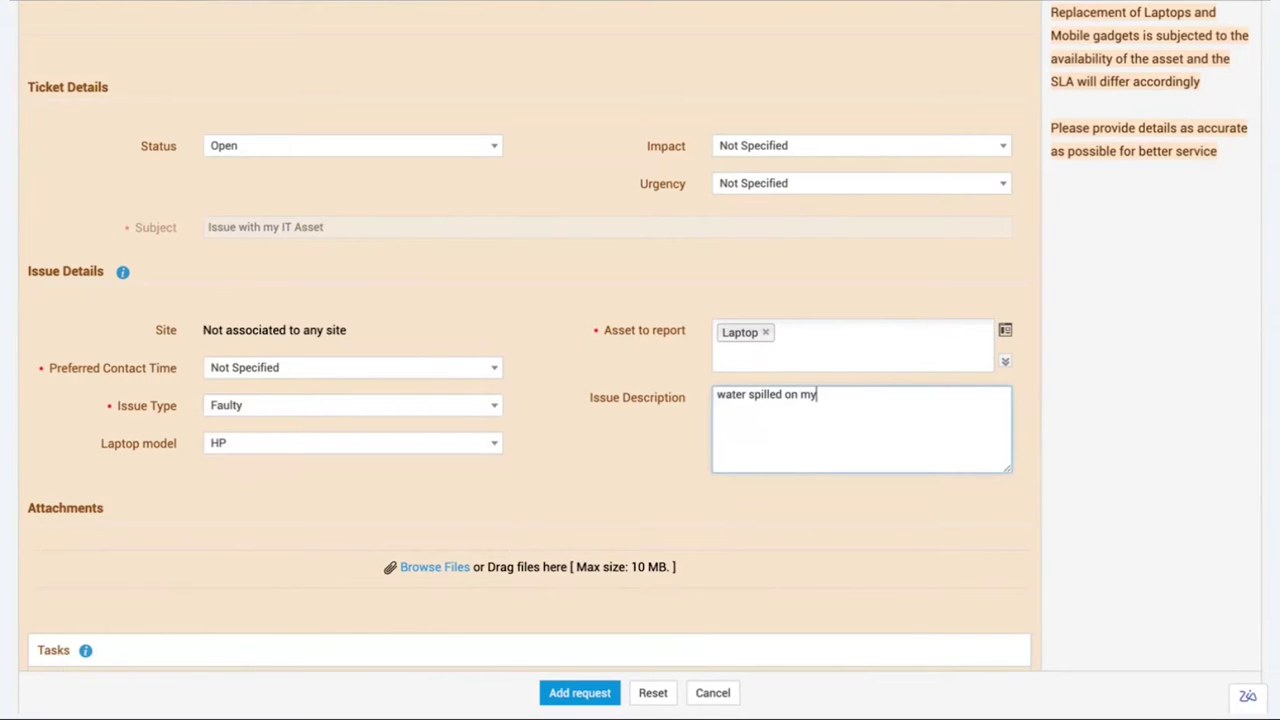
text( laptop and it would not start)
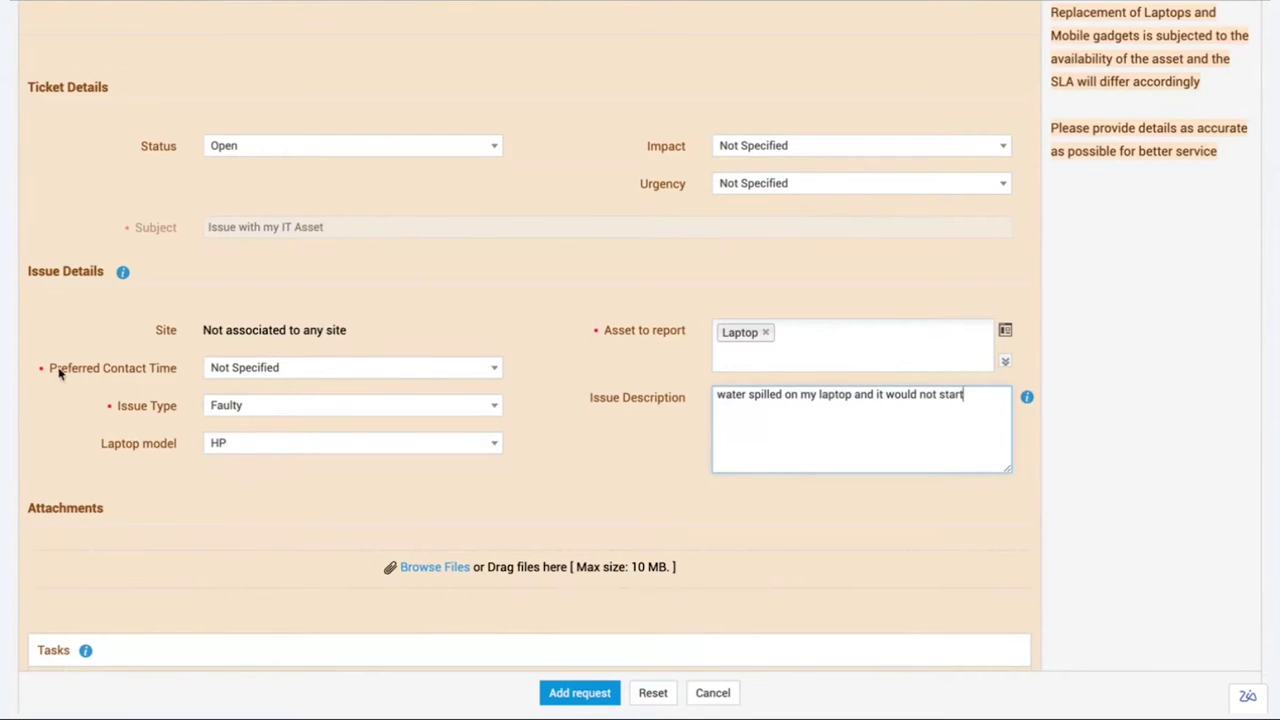
Set the preferred contact time to 8am - 12pm and accept the availability notice
drag(51, 371, 171, 370)
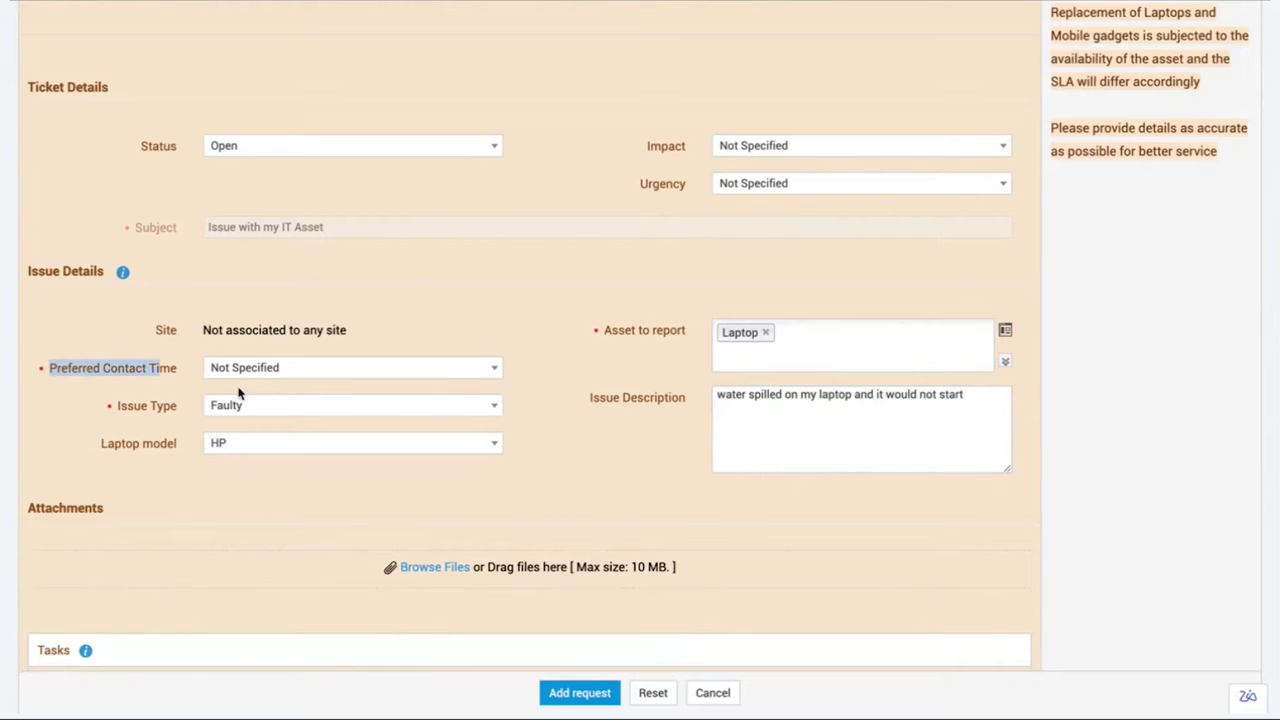
click(281, 369)
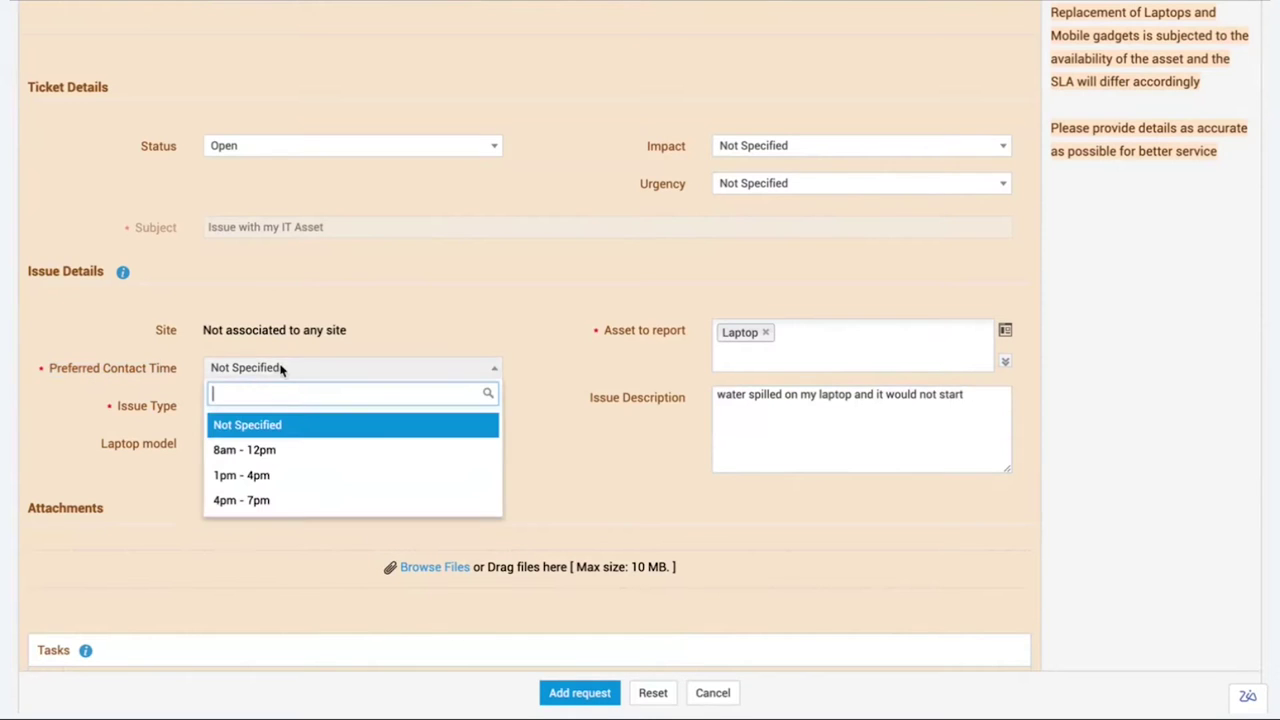
click(270, 452)
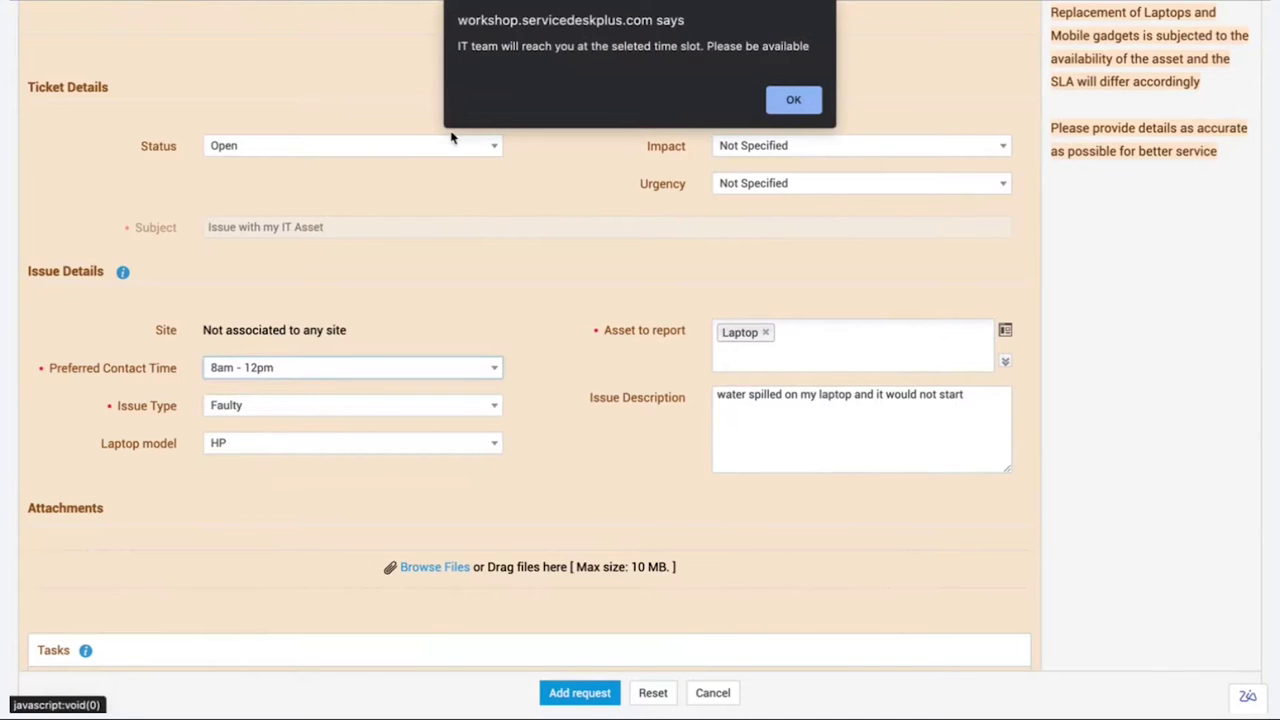
drag(457, 46, 628, 55)
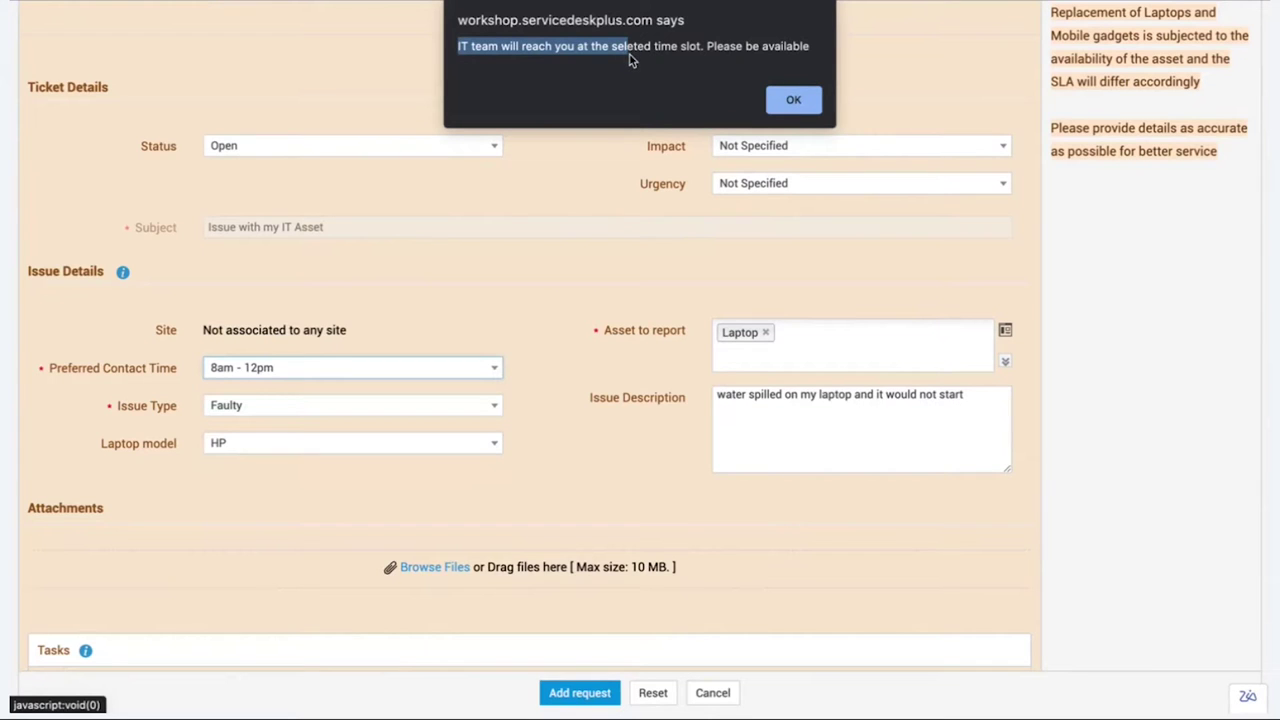
click(795, 104)
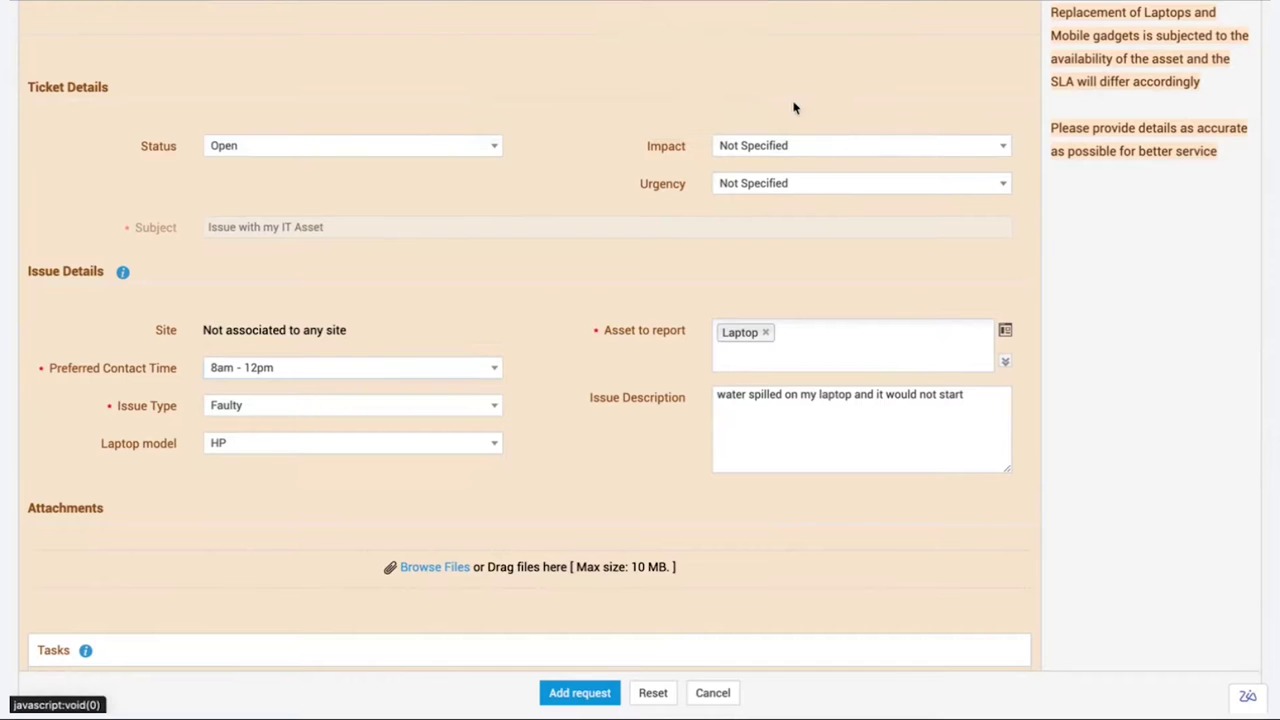
Set the ticket's impact to Affects me and its urgency to Important but not urgent
scroll(774, 89, up, 2)
click(791, 215)
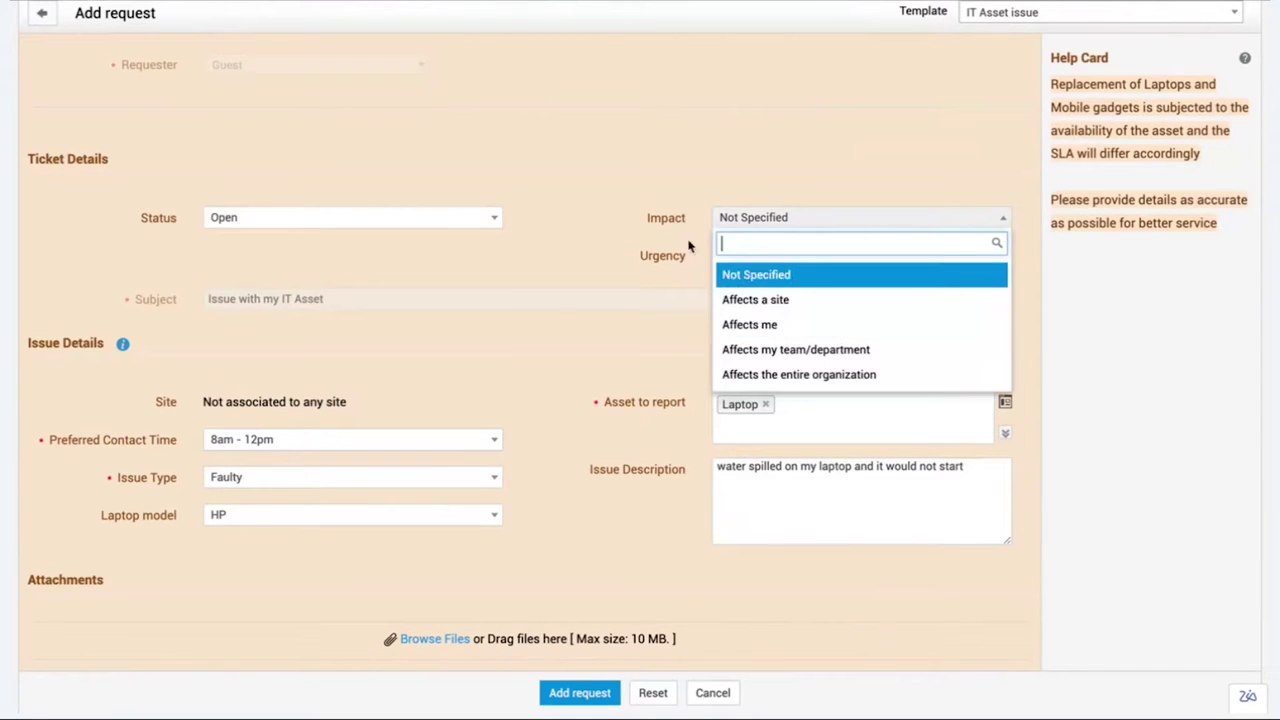
click(762, 330)
click(769, 257)
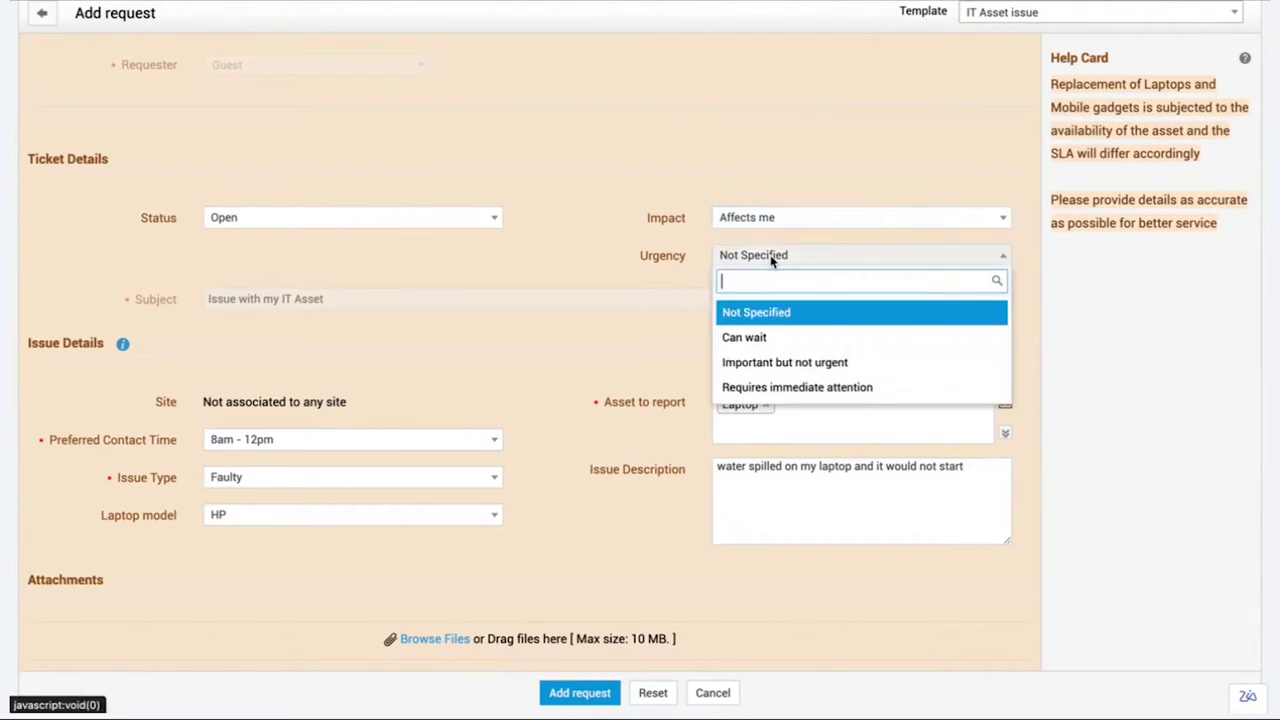
click(803, 368)
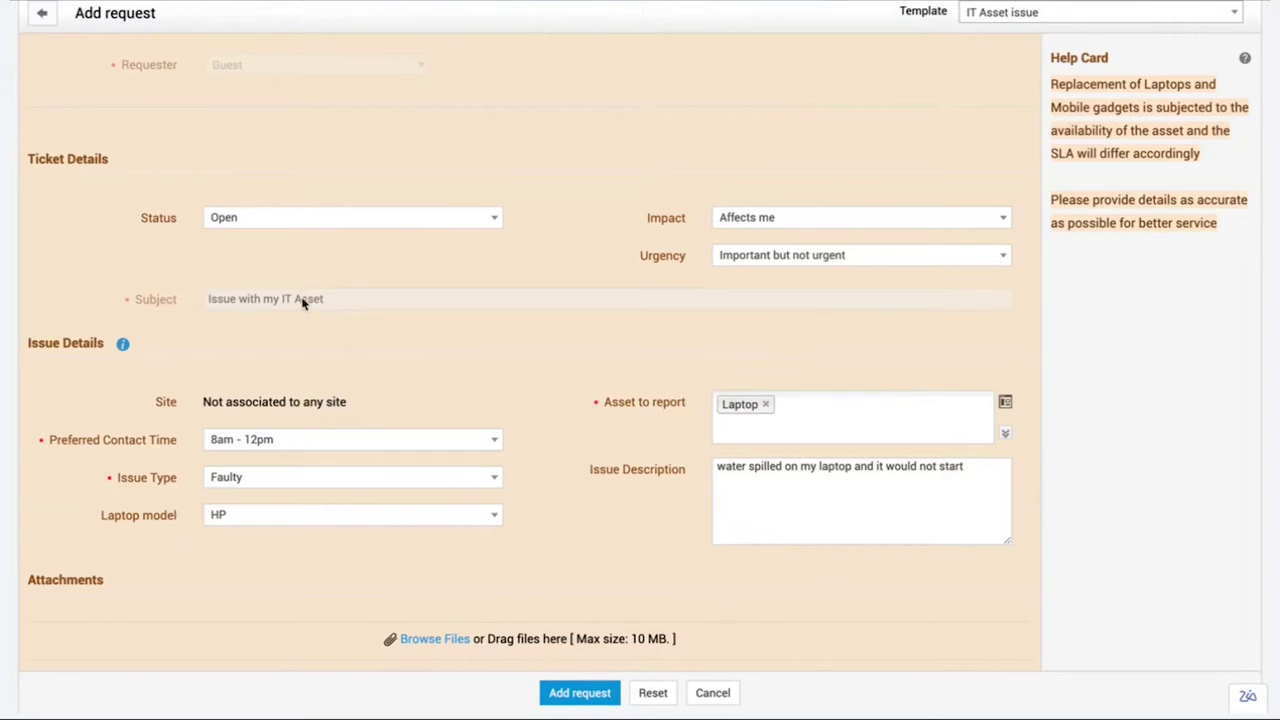
Review the Help Card guidance on asset replacement and on providing accurate details
scroll(1020, 275, up, 1)
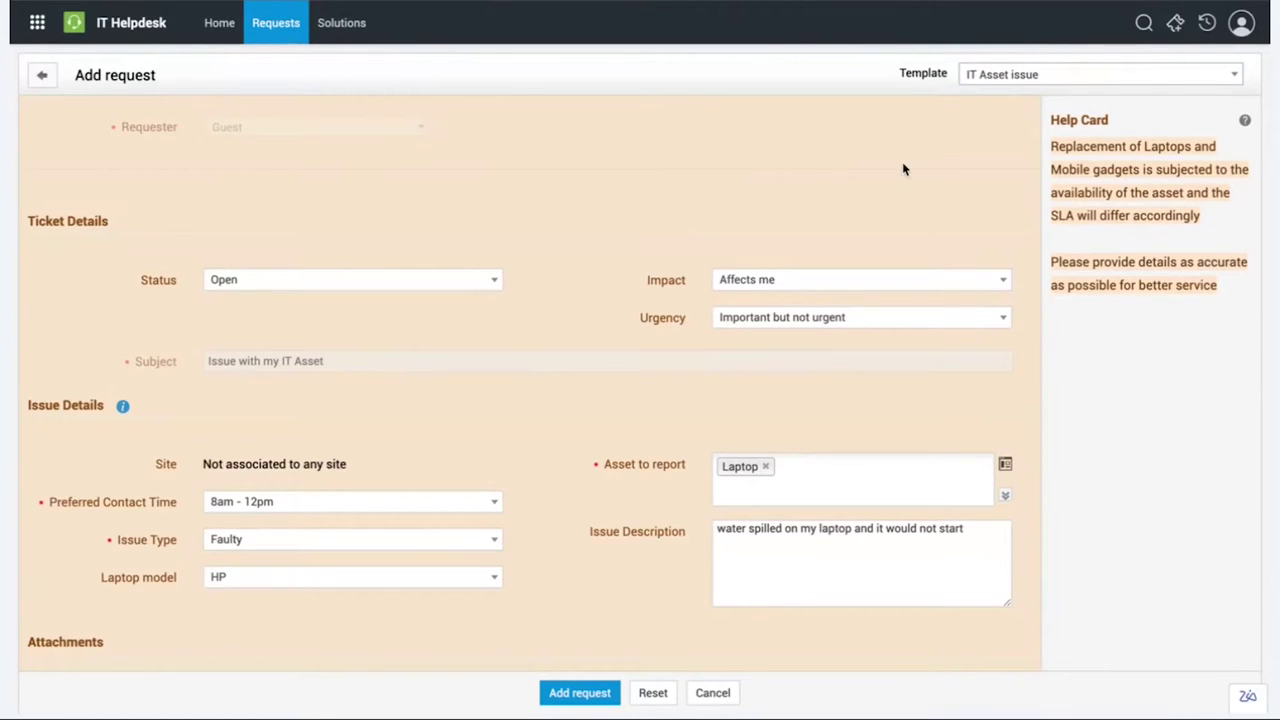
drag(1050, 147, 1222, 291)
click(1220, 288)
drag(1050, 147, 1184, 192)
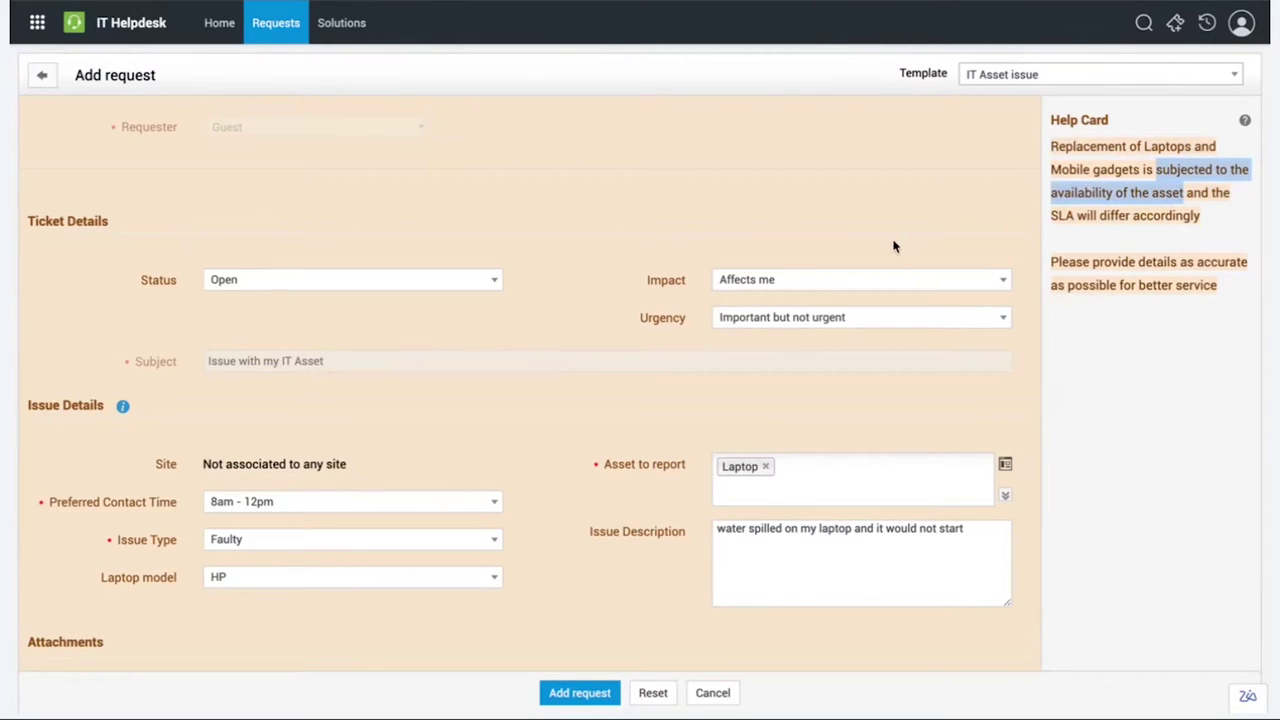
click(1221, 300)
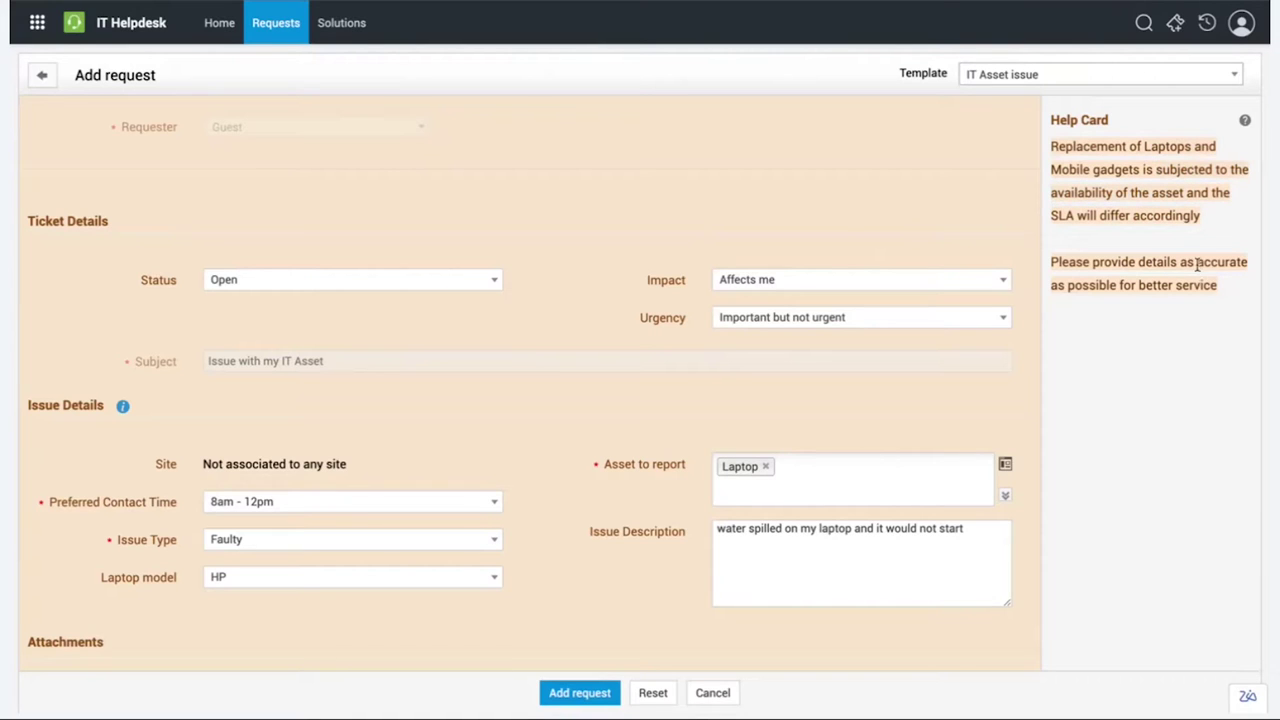
drag(1197, 262, 1229, 290)
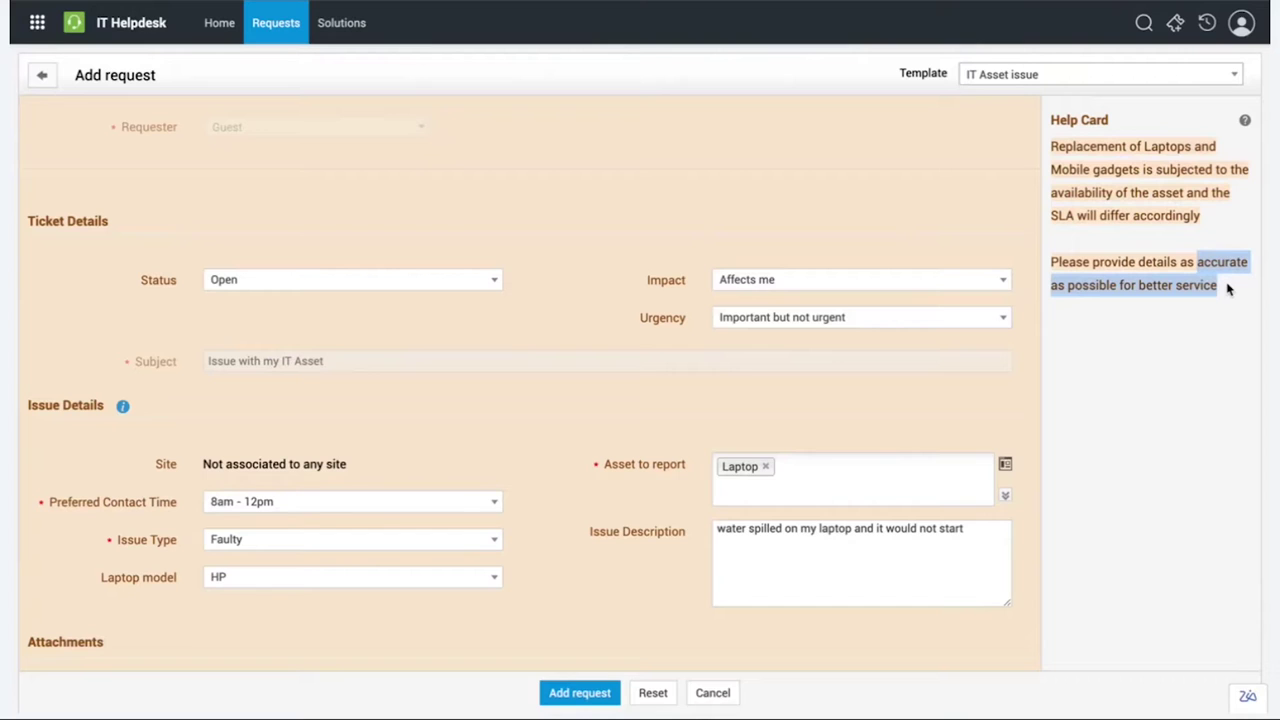
Submit the laptop request and examine the subject of the created ticket
scroll(673, 320, down, 3)
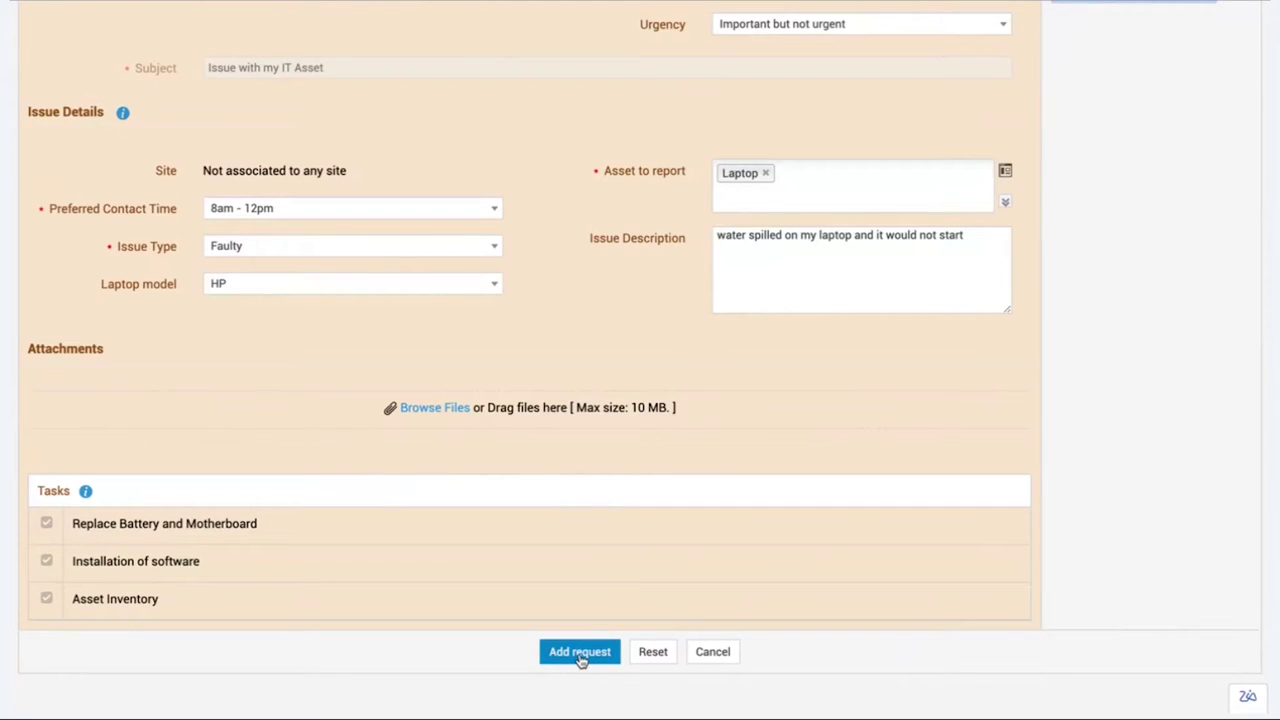
click(580, 652)
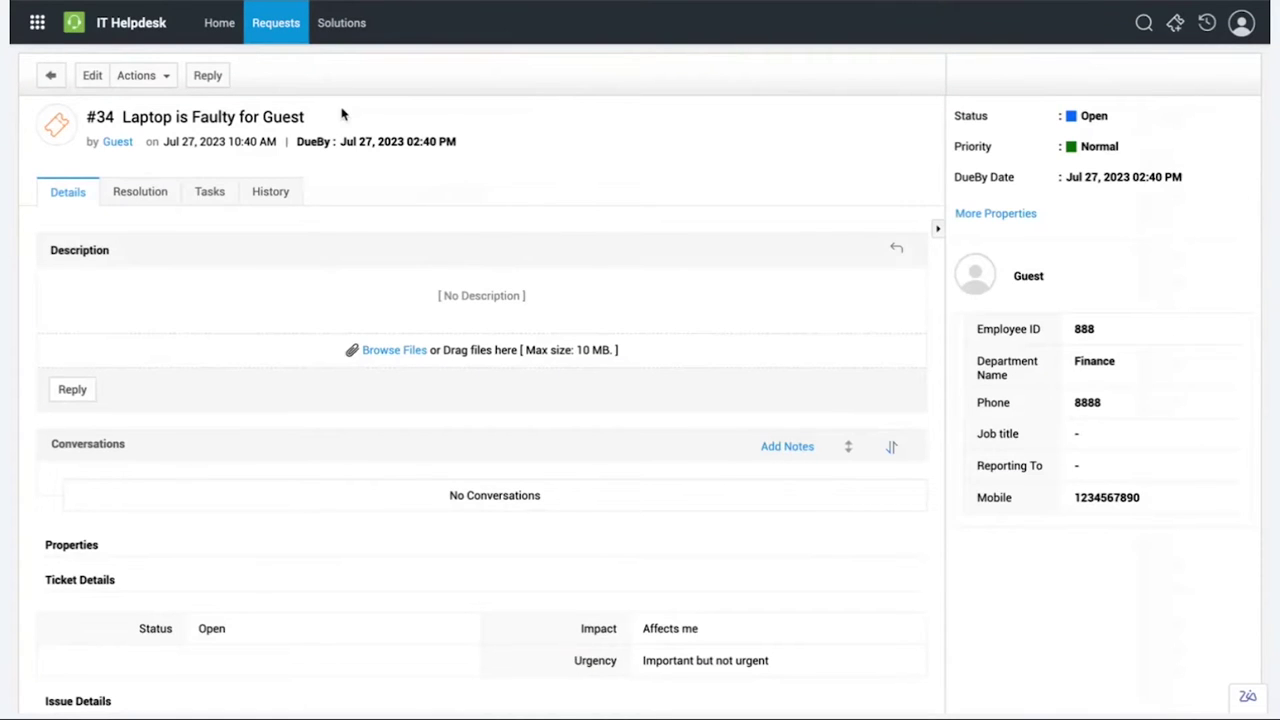
drag(340, 117, 122, 117)
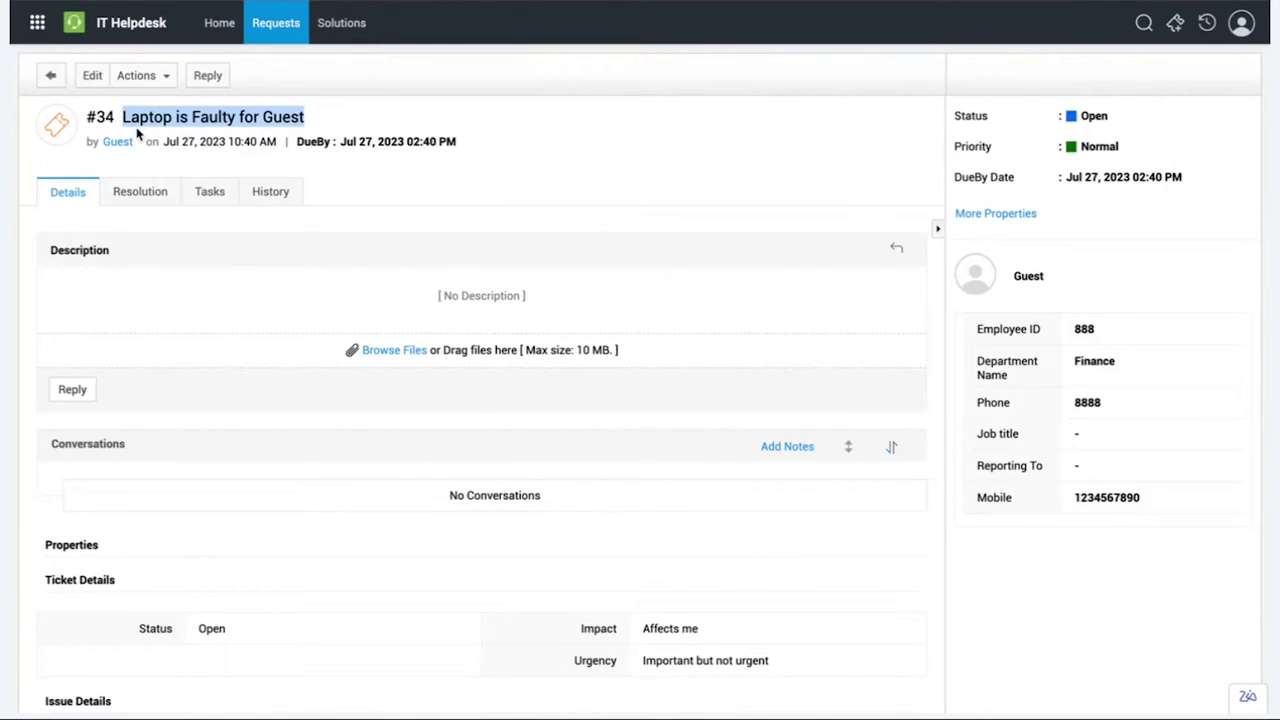
click(369, 108)
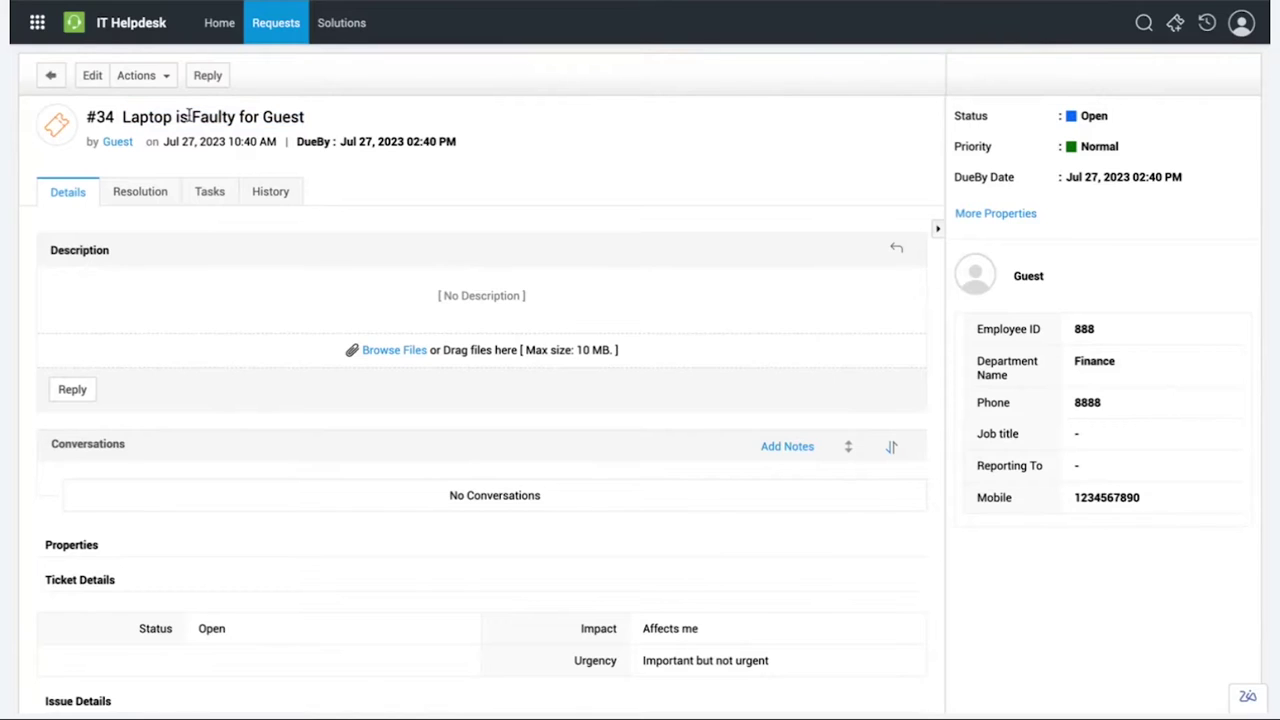
drag(237, 117, 194, 117)
drag(305, 117, 260, 116)
drag(118, 118, 340, 128)
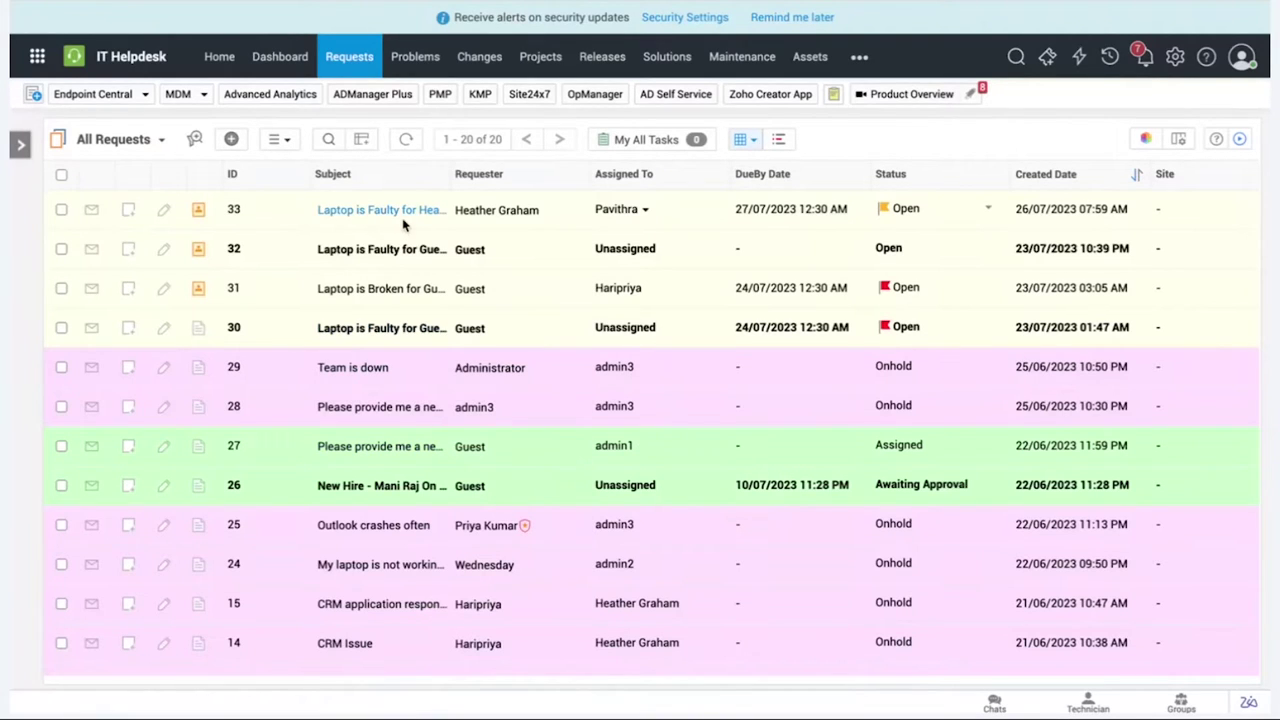
Open request 32 from the technician's request list and return to the list of all requests
mouse_move(380, 257)
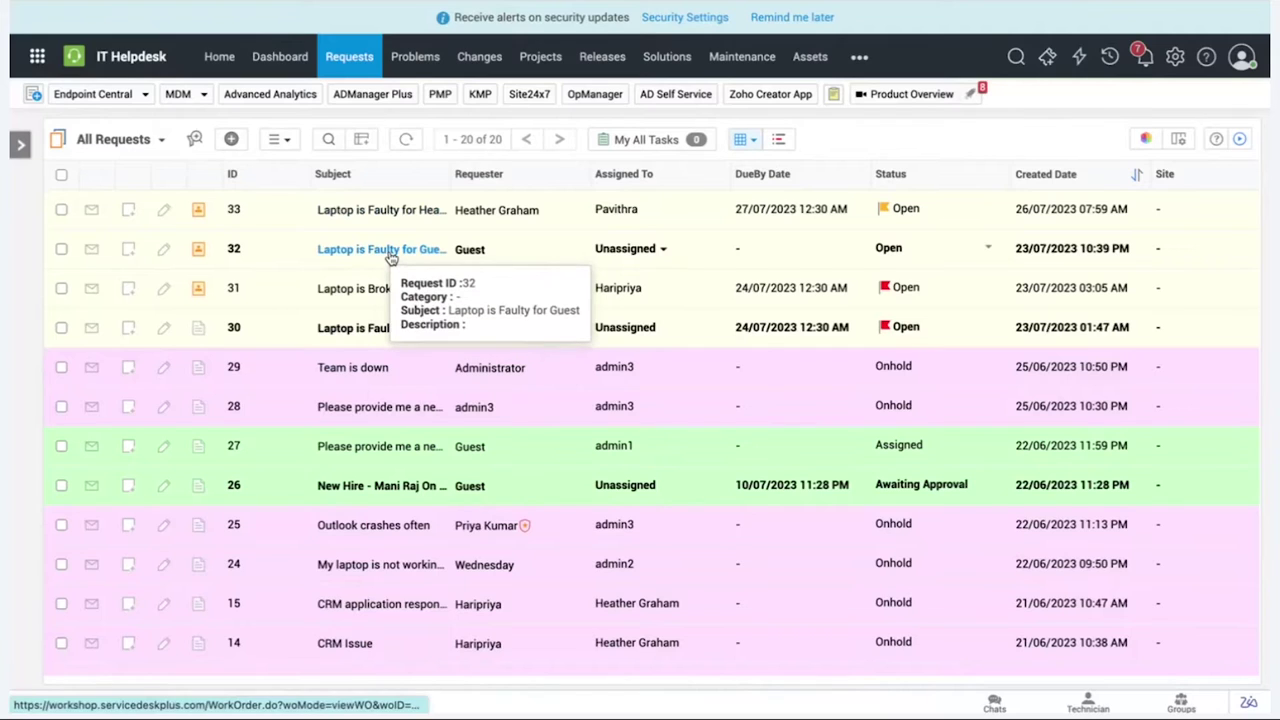
click(385, 255)
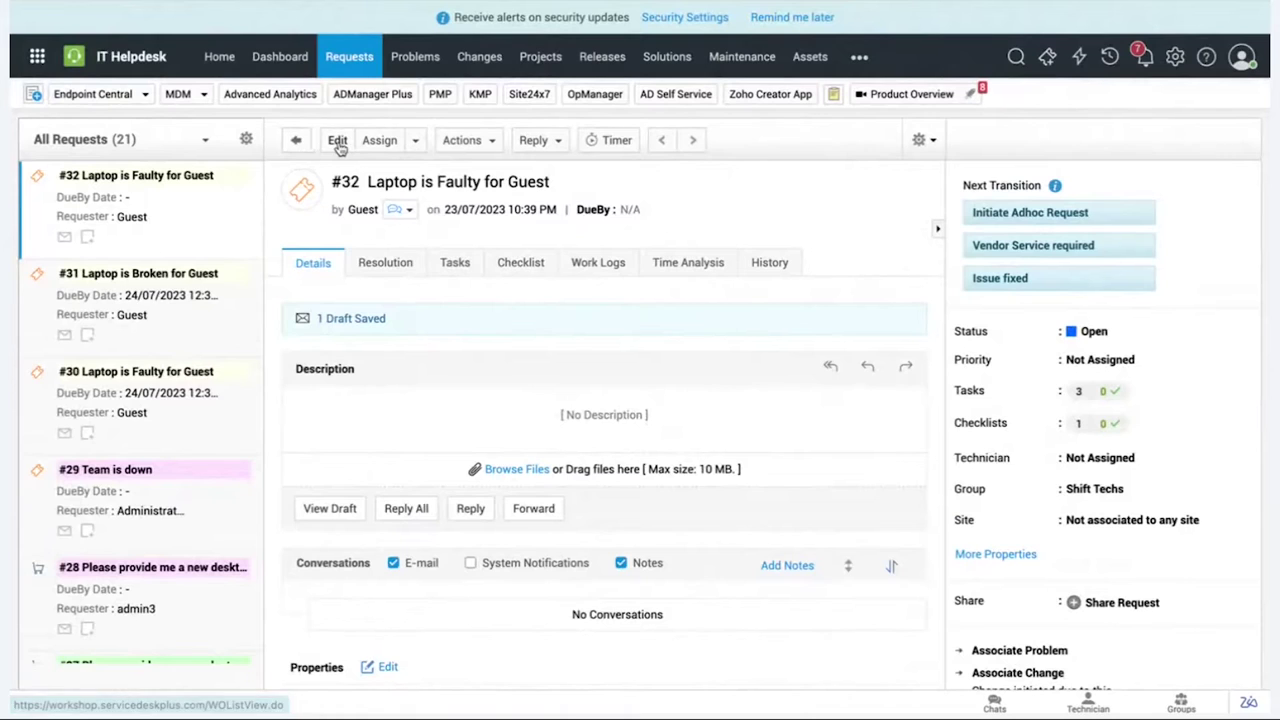
click(293, 146)
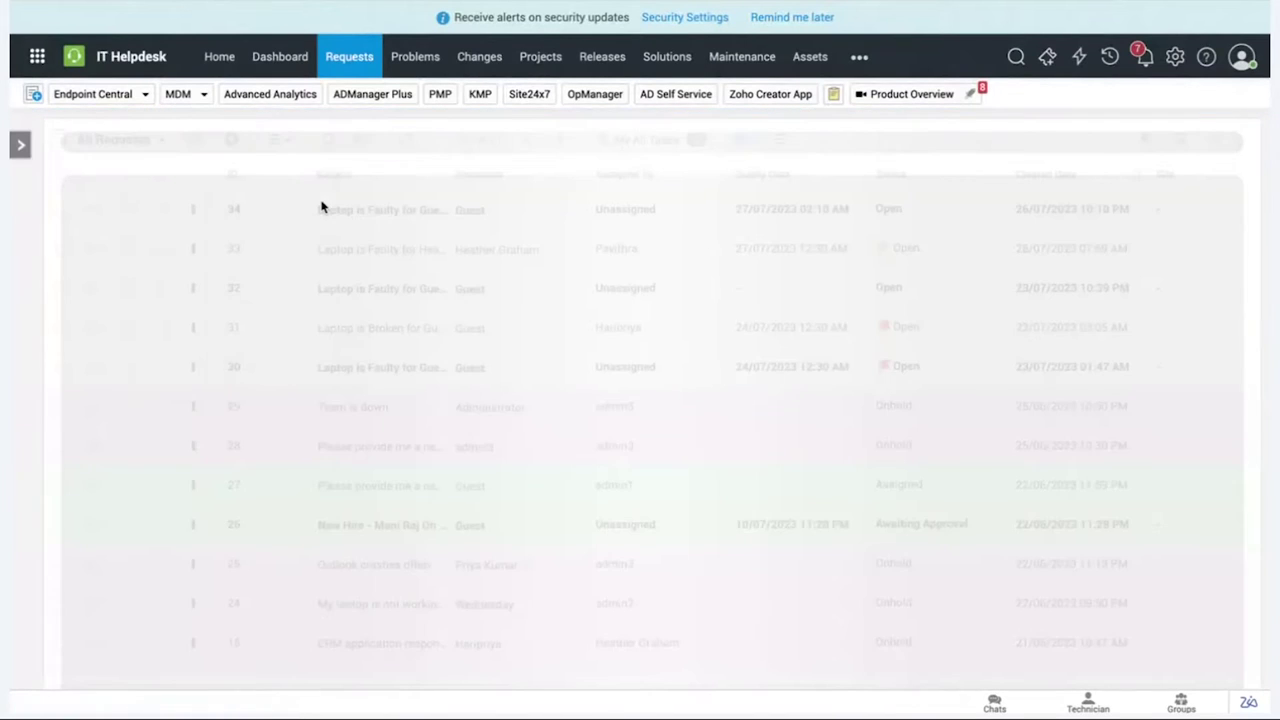
Open request 33 and examine its assigned technician, impact, urgency and priority in the ticket details
mouse_move(351, 217)
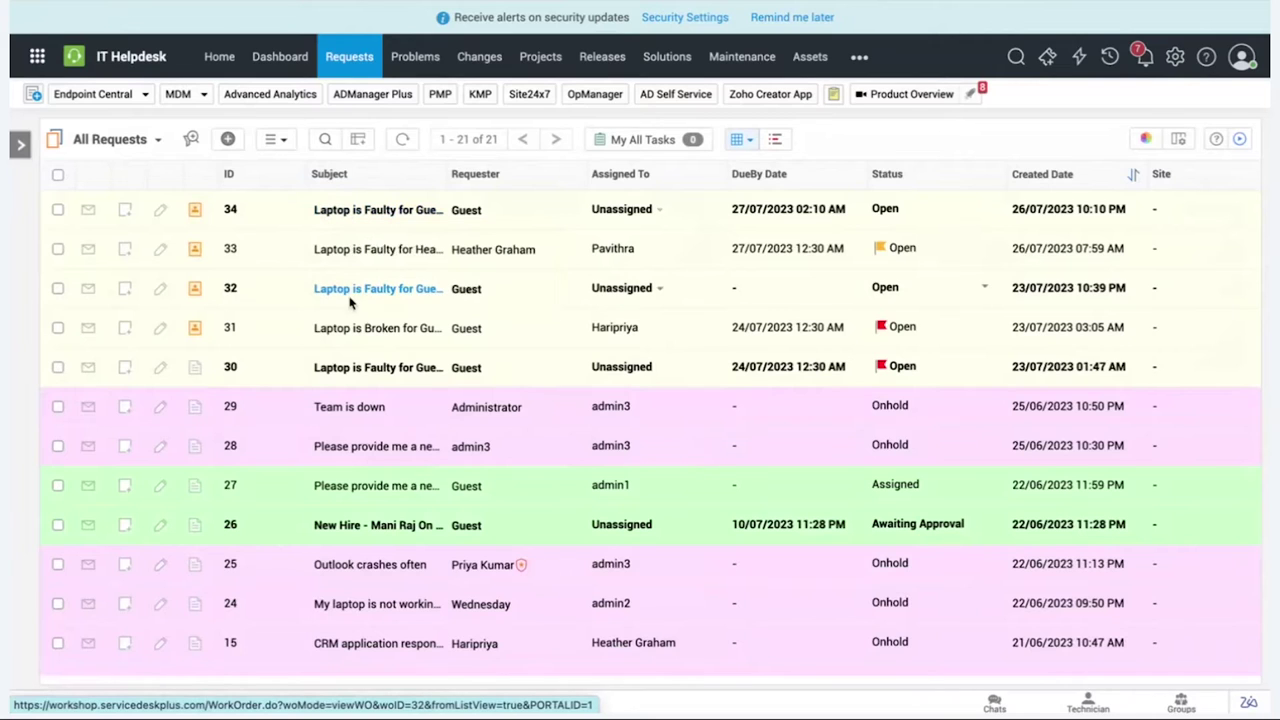
click(382, 256)
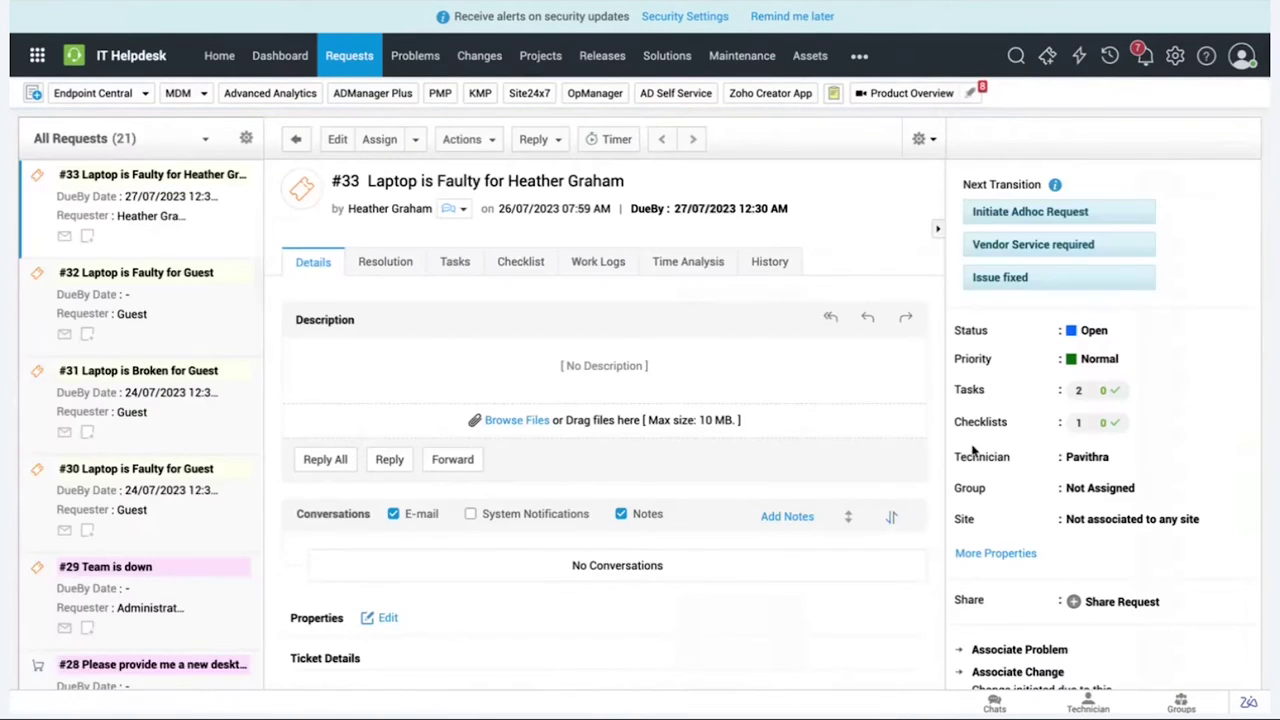
drag(952, 458, 1017, 461)
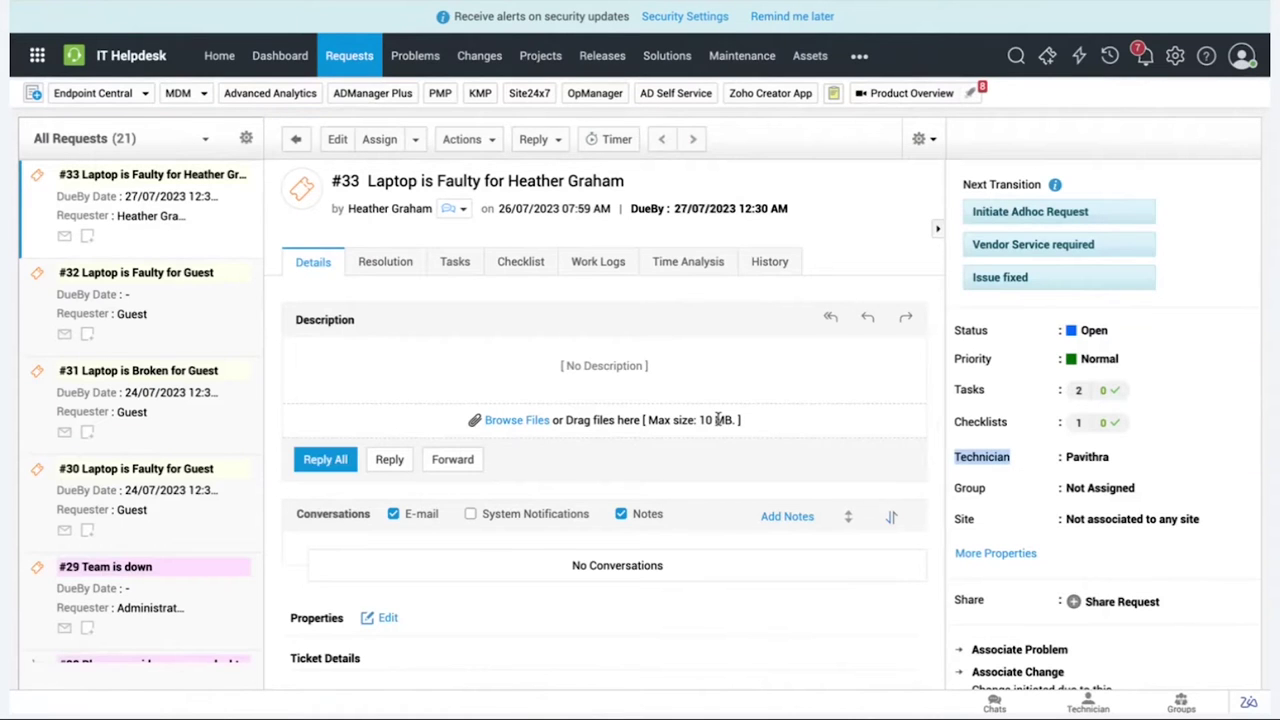
scroll(717, 425, down, 1)
scroll(717, 425, down, 5)
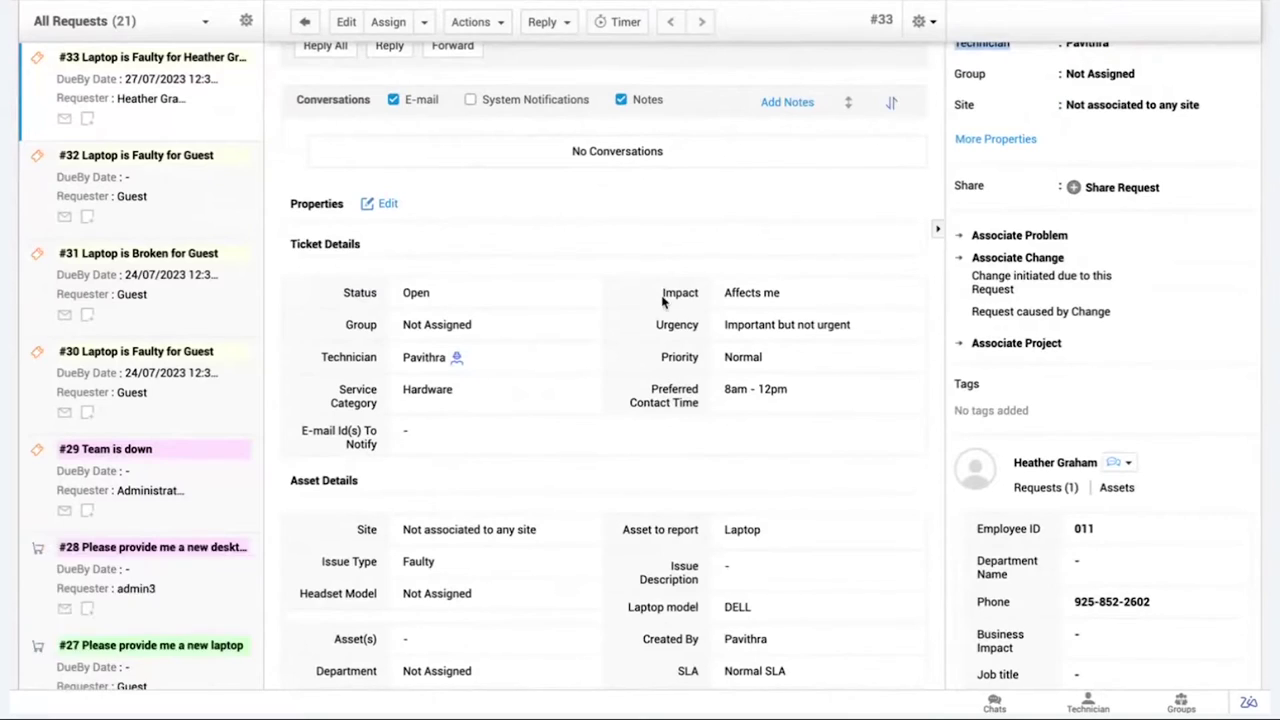
drag(660, 294, 706, 329)
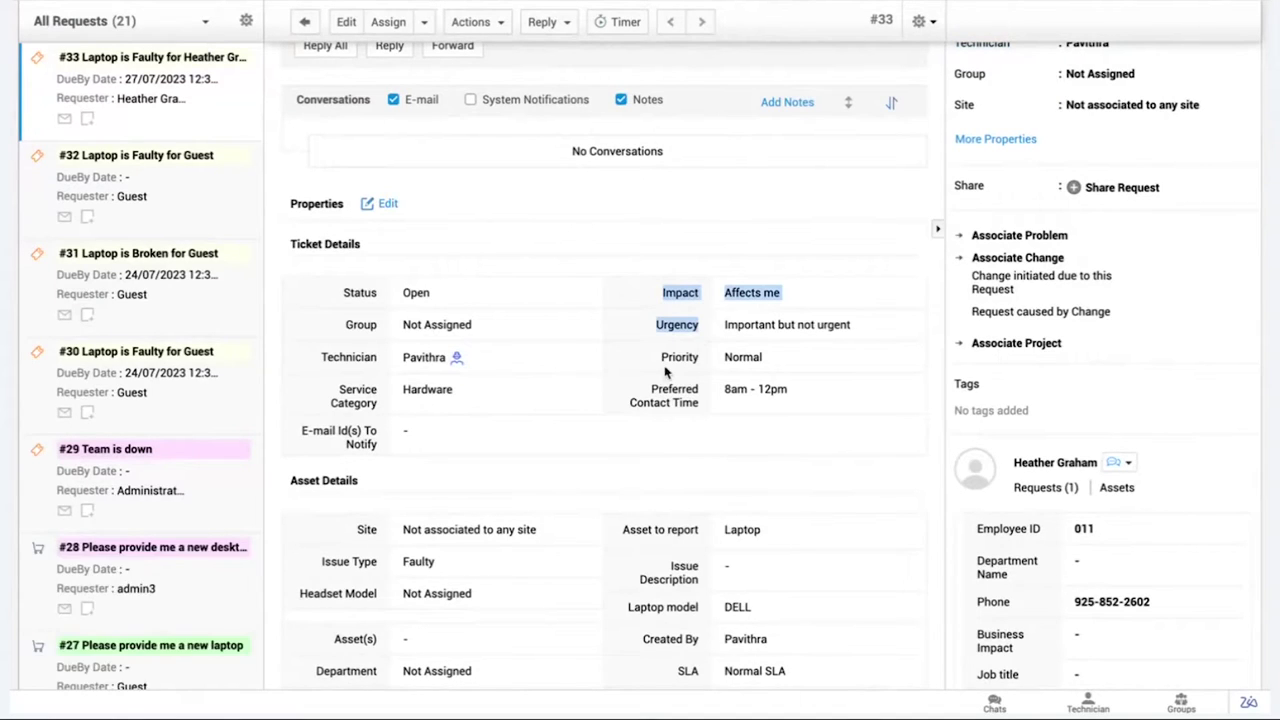
drag(643, 365, 767, 366)
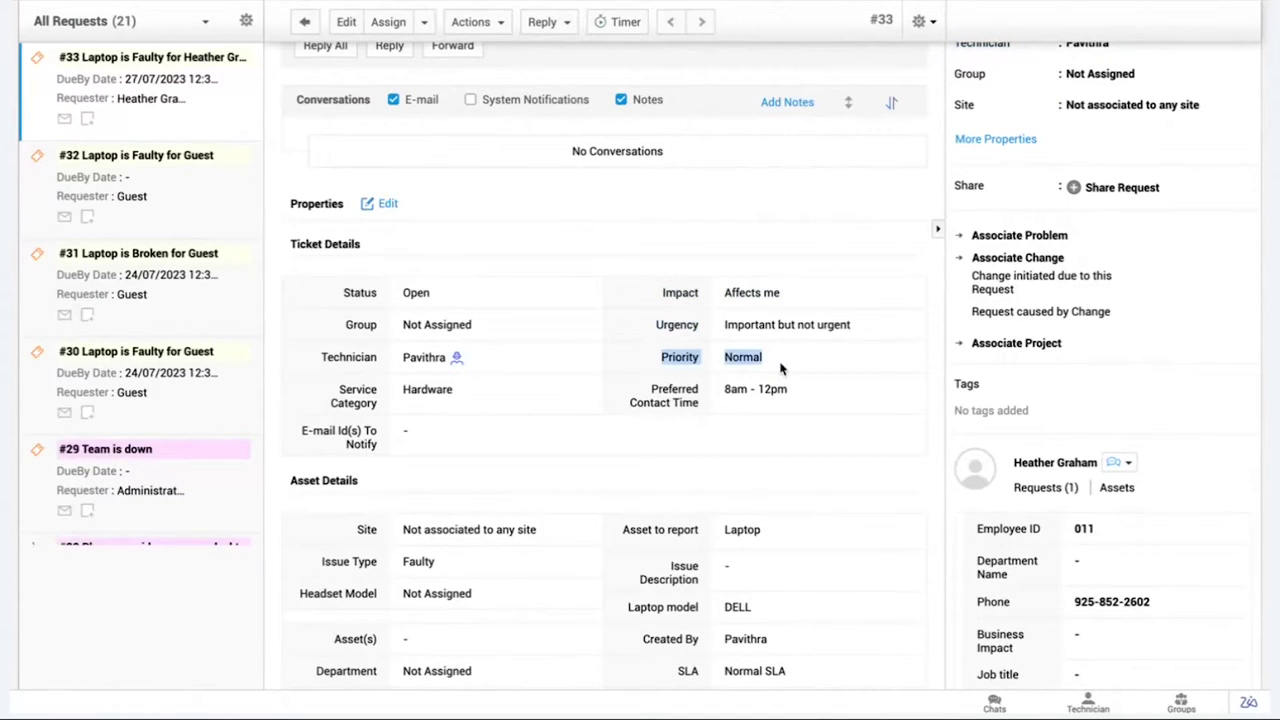
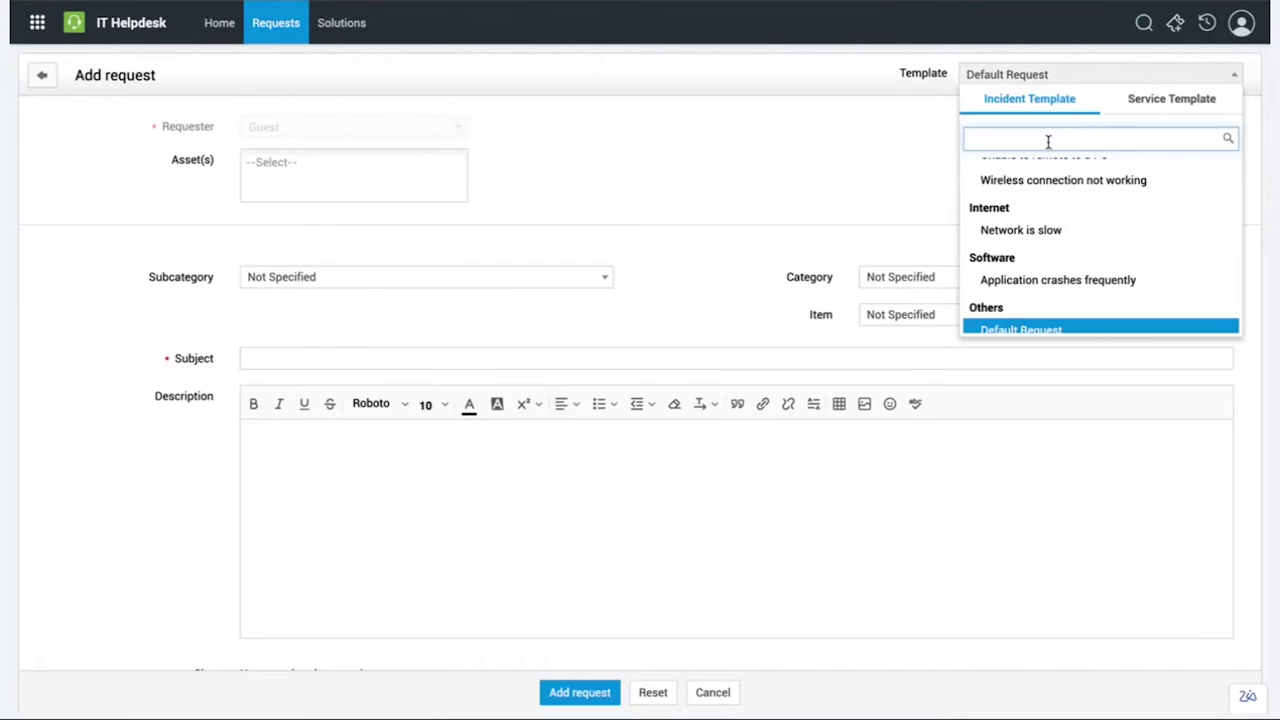
Search the incident templates for "it ass" and switch the new guest request to the IT Asset issue template
text(it ass)
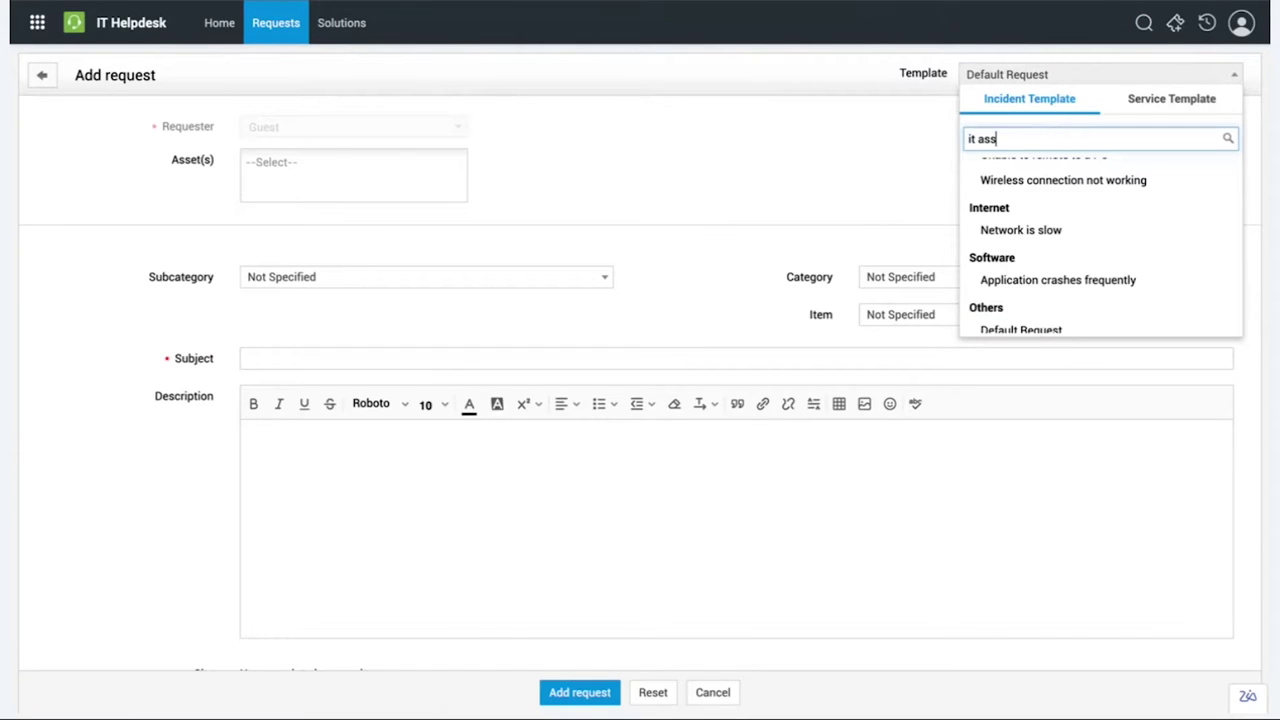
click(1025, 196)
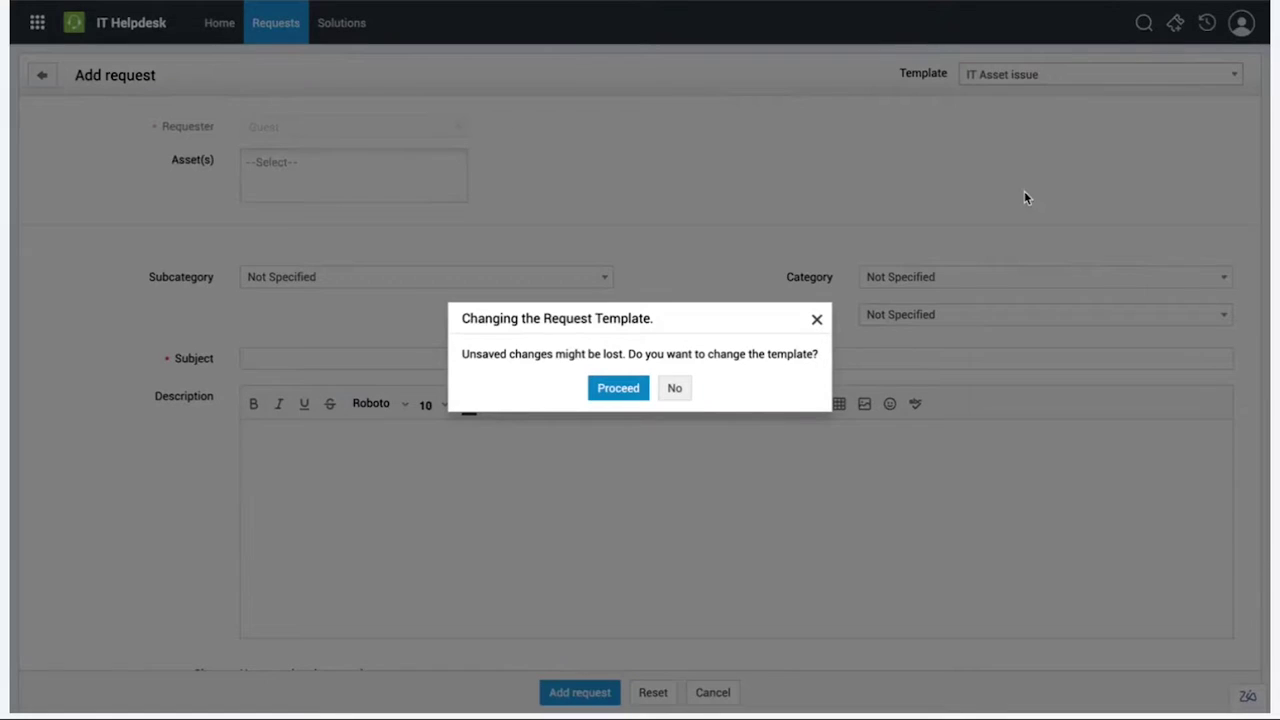
click(619, 389)
scroll(551, 246, down, 1)
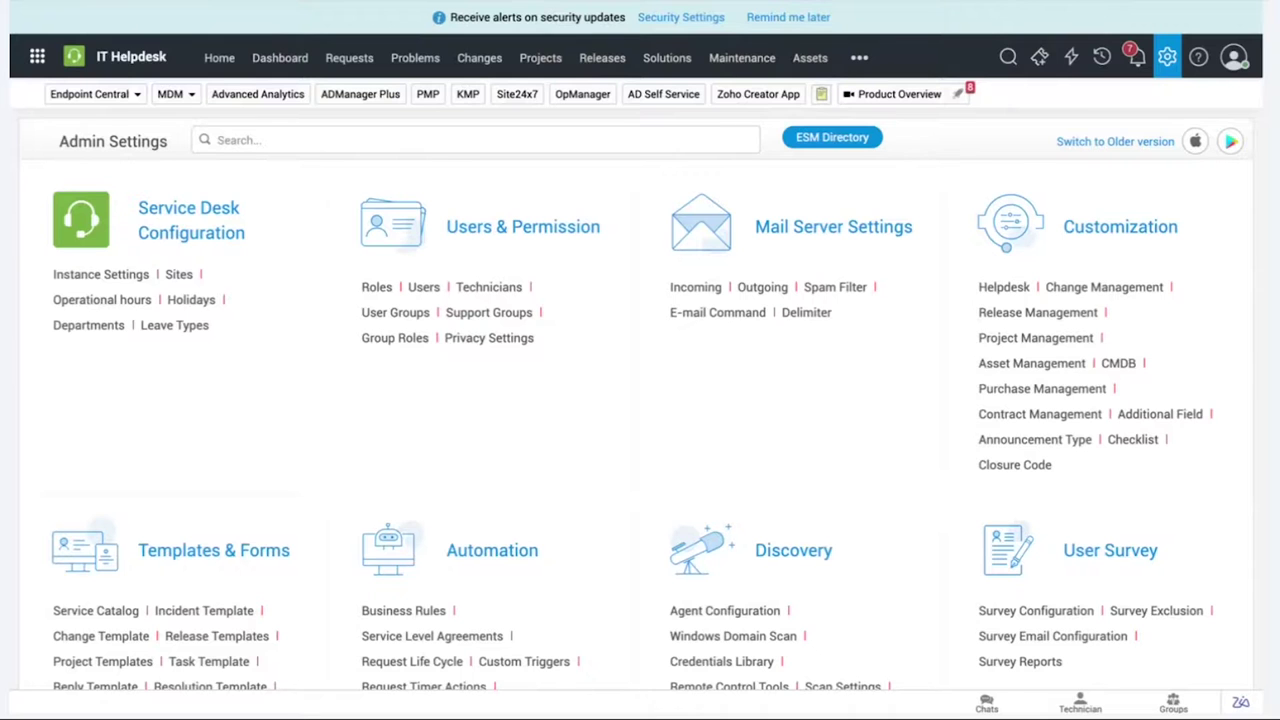
Find the incident templates under Templates & Forms in the admin settings and open the IT Asset issue template for editing
click(488, 140)
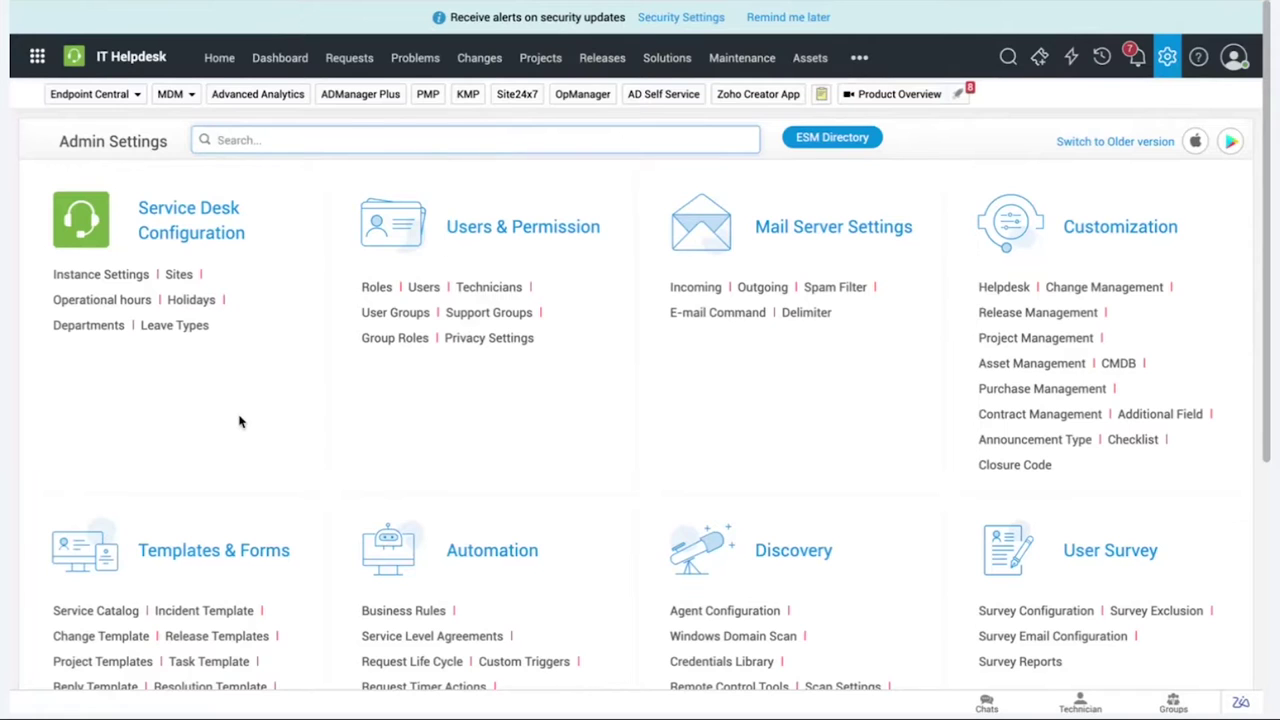
scroll(243, 420, down, 2)
drag(317, 349, 134, 349)
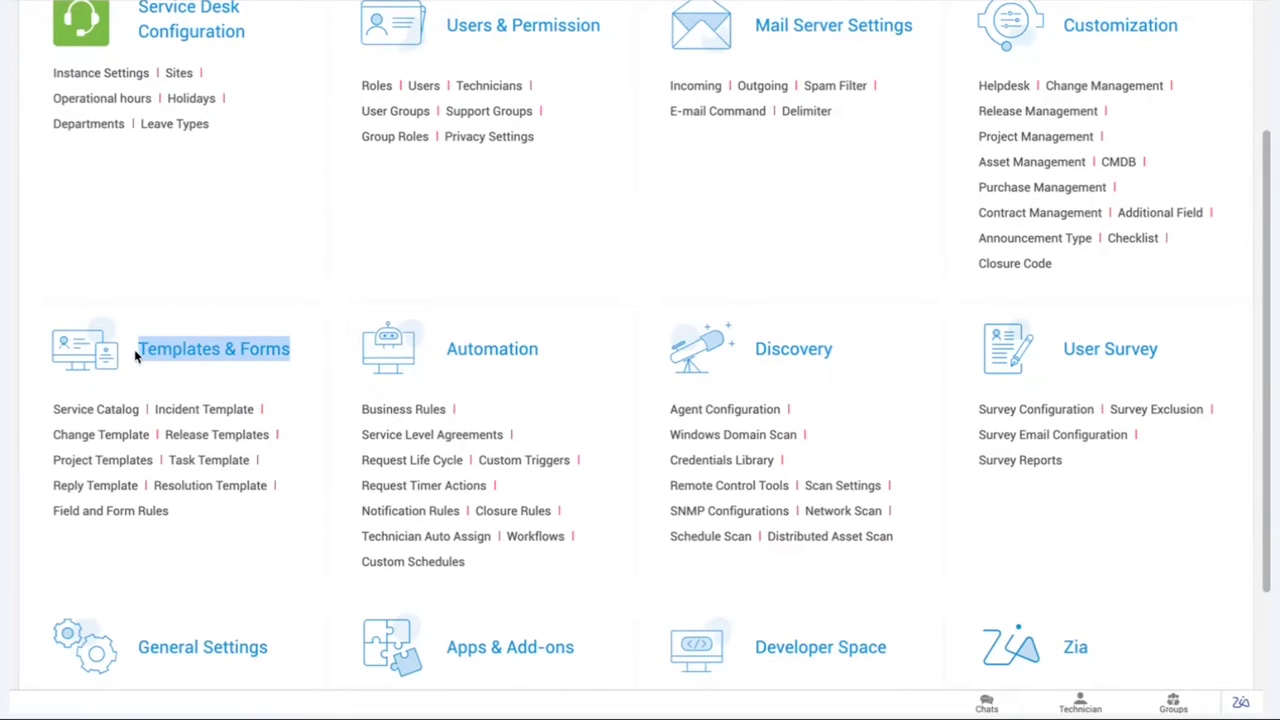
click(203, 415)
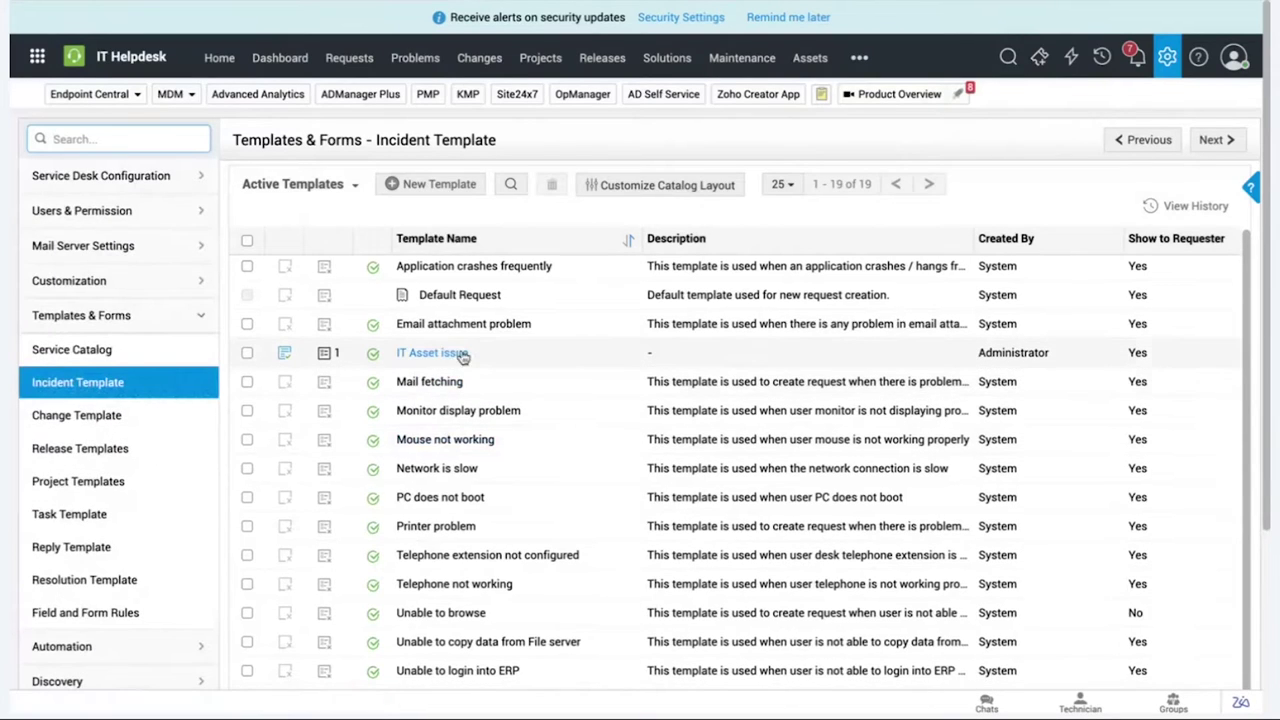
drag(479, 354, 400, 354)
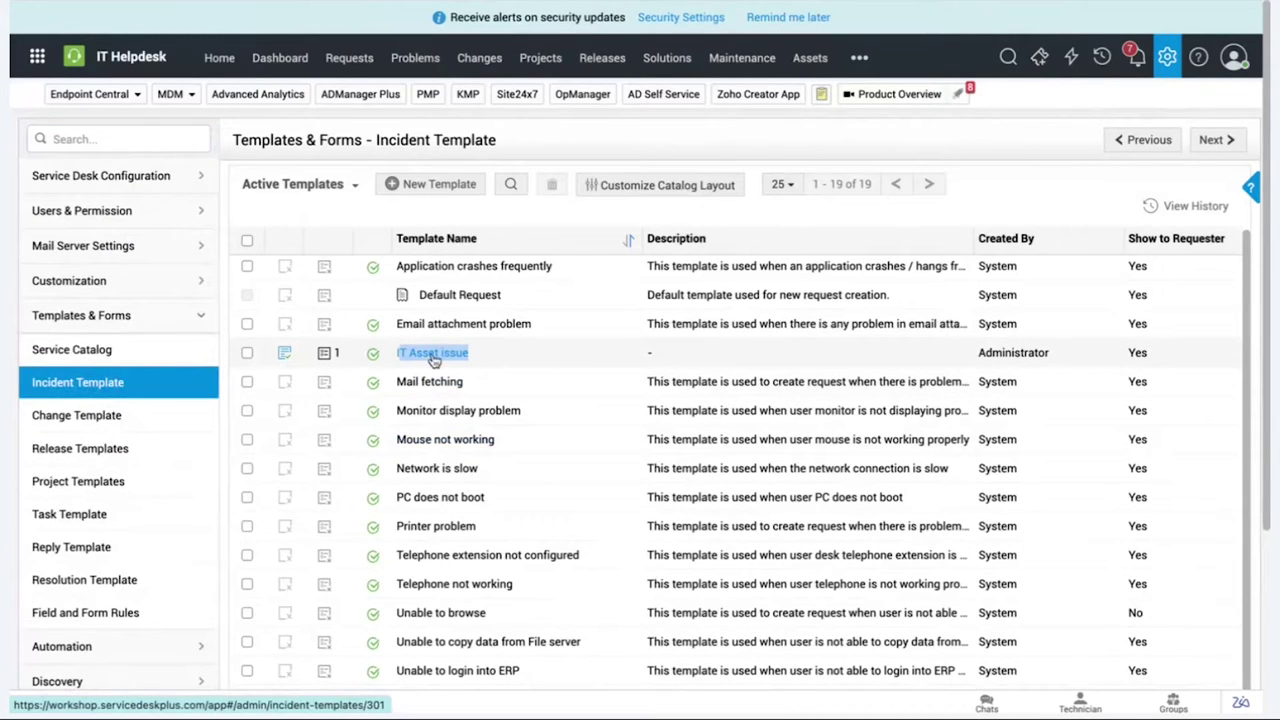
click(433, 355)
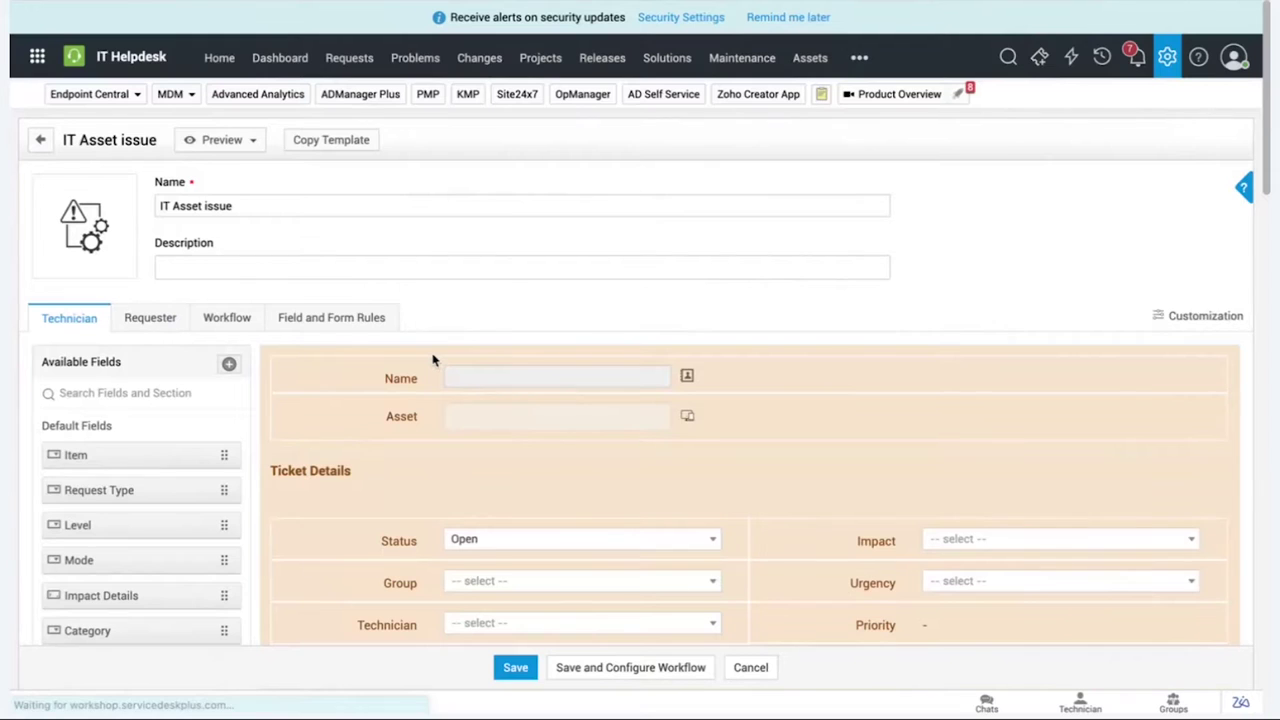
Compare the fields on the technician and requester forms of the IT Asset issue template, focusing on Ticket Details
scroll(433, 357, down, 3)
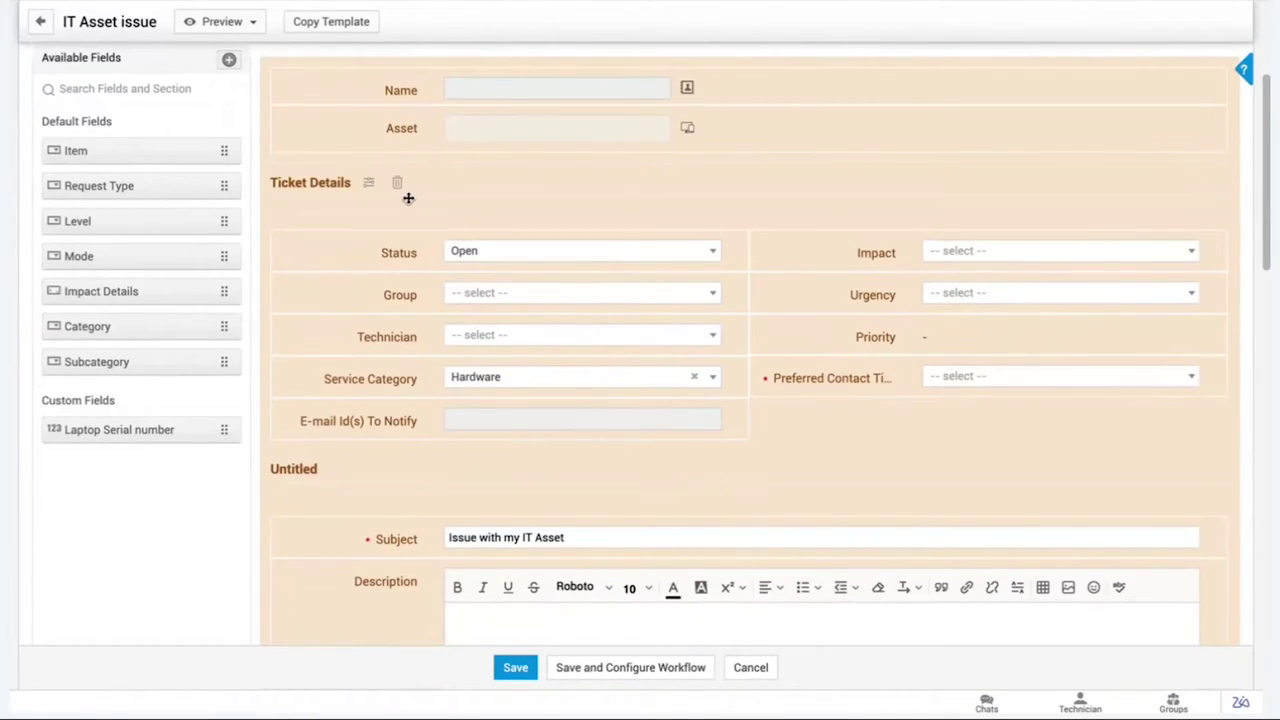
scroll(411, 260, up, 1)
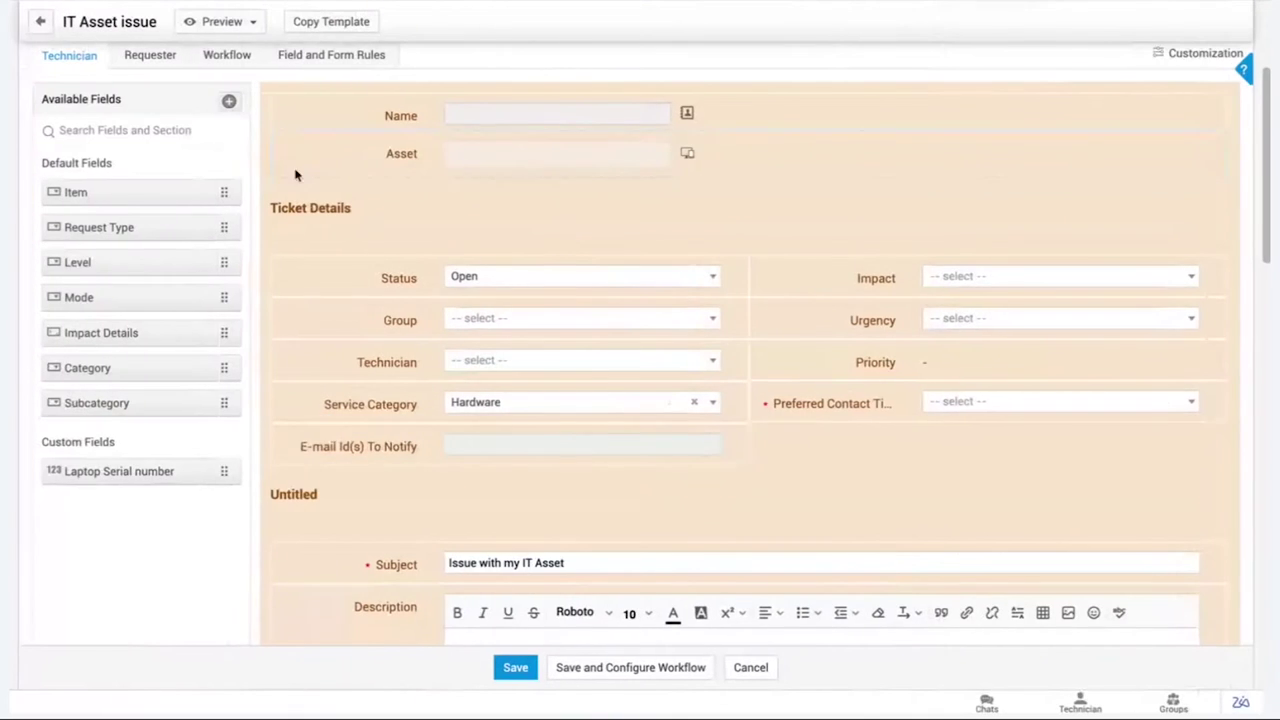
scroll(250, 160, up, 2)
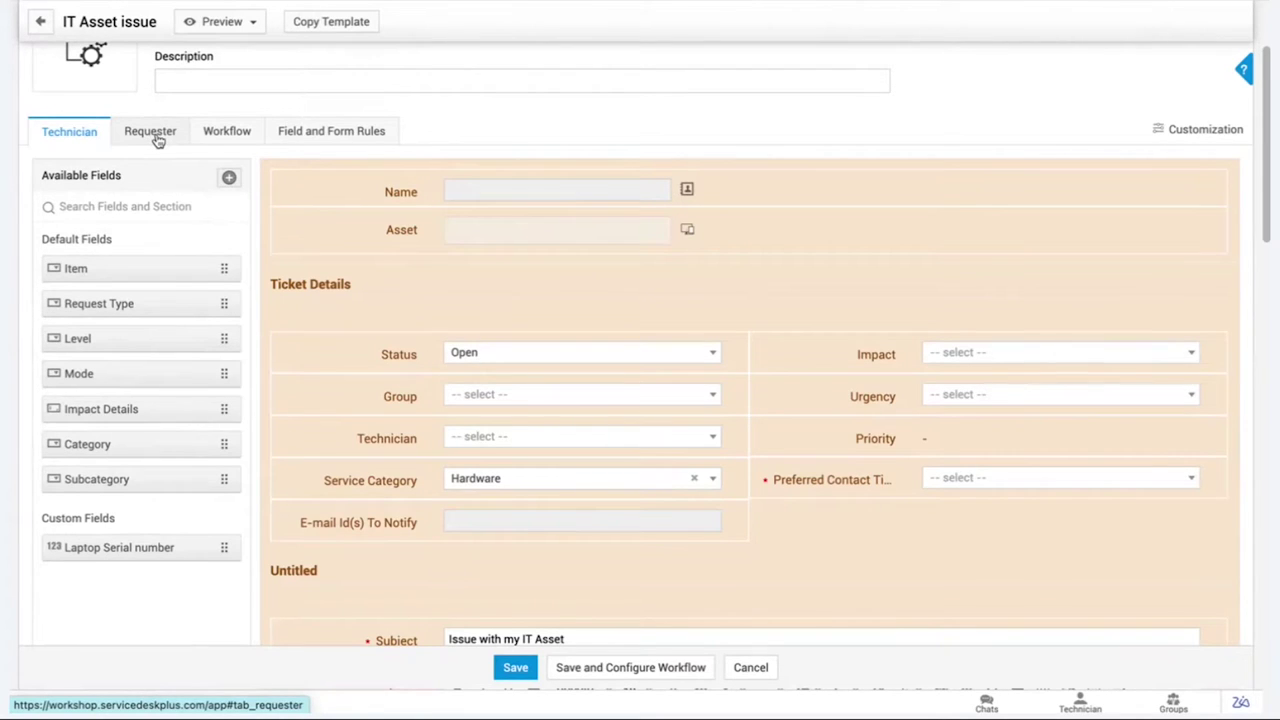
scroll(296, 392, down, 1)
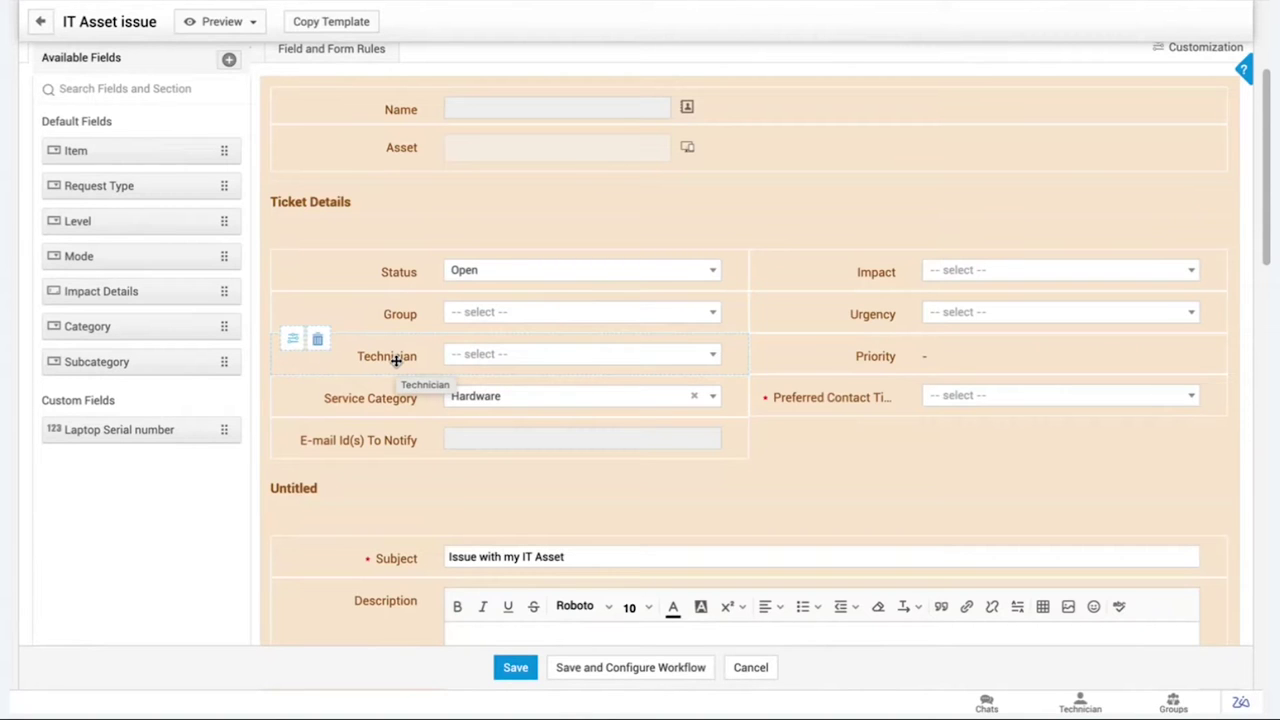
scroll(394, 360, up, 2)
click(163, 219)
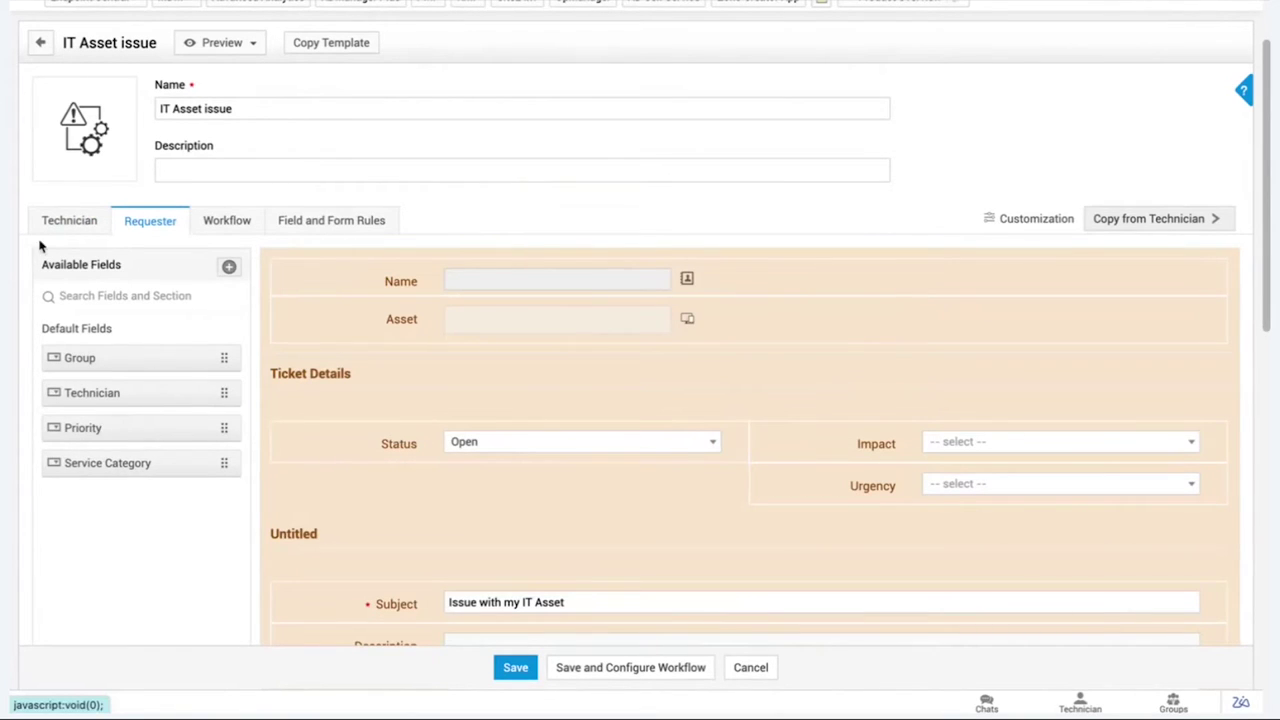
click(69, 222)
scroll(380, 420, down, 3)
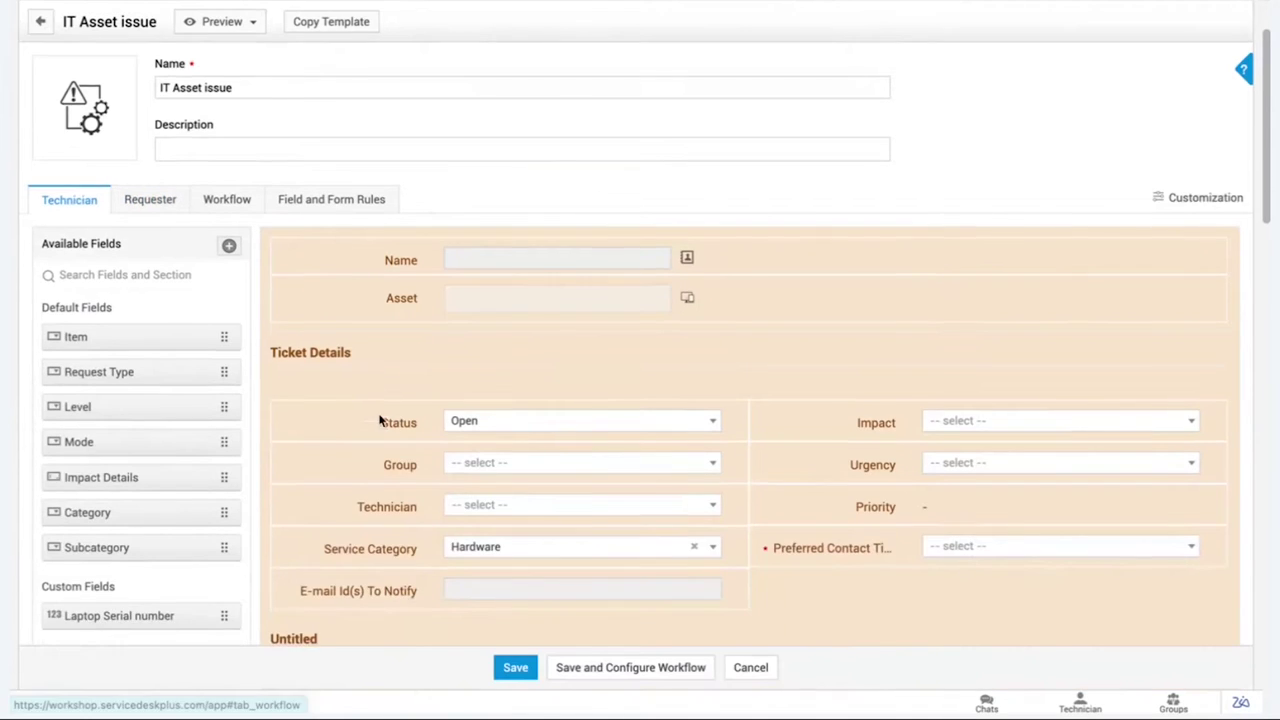
drag(367, 465, 517, 446)
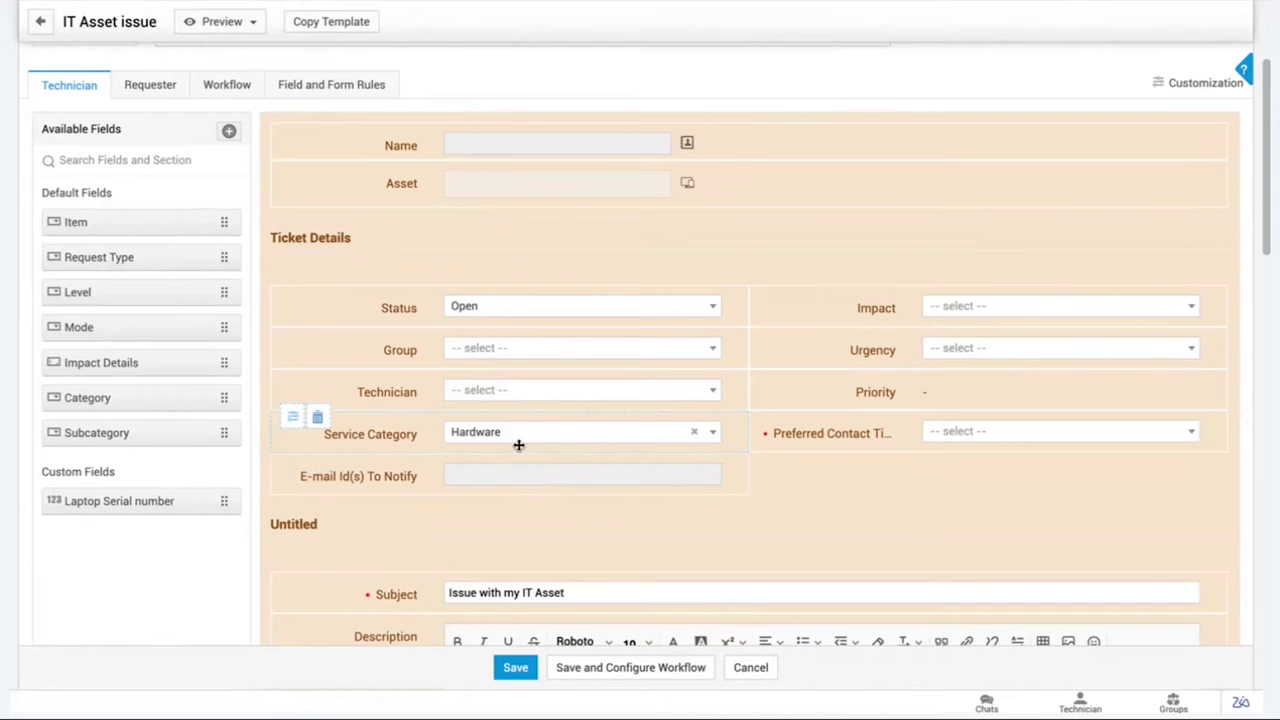
scroll(413, 433, down, 1)
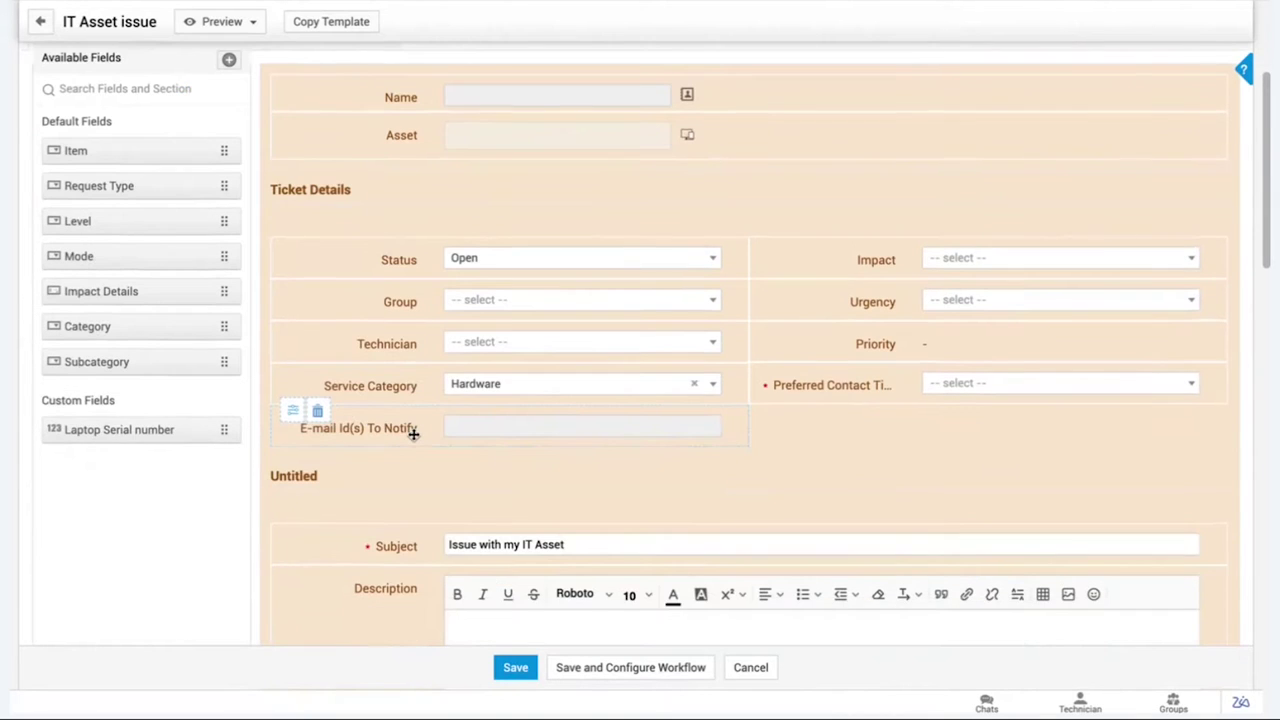
scroll(413, 433, down, 1)
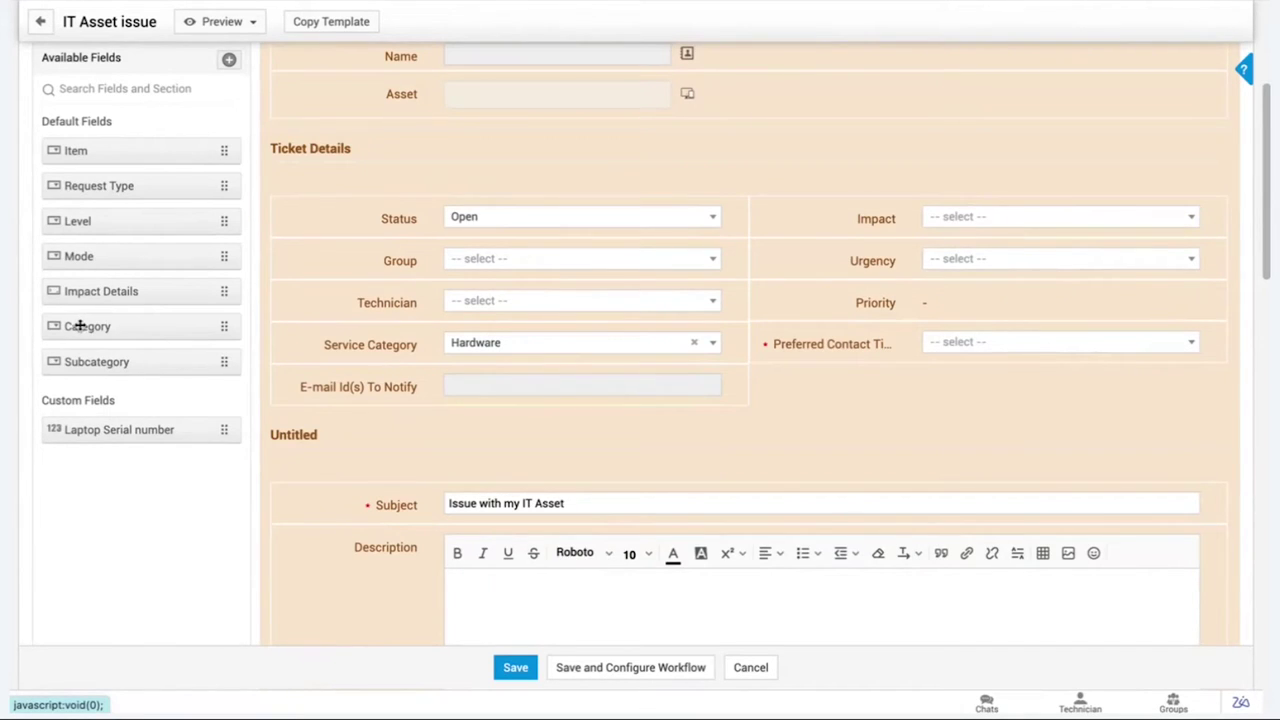
Try adding the Category field to the technician form's Ticket Details section, directly below Service Category
drag(60, 326, 336, 386)
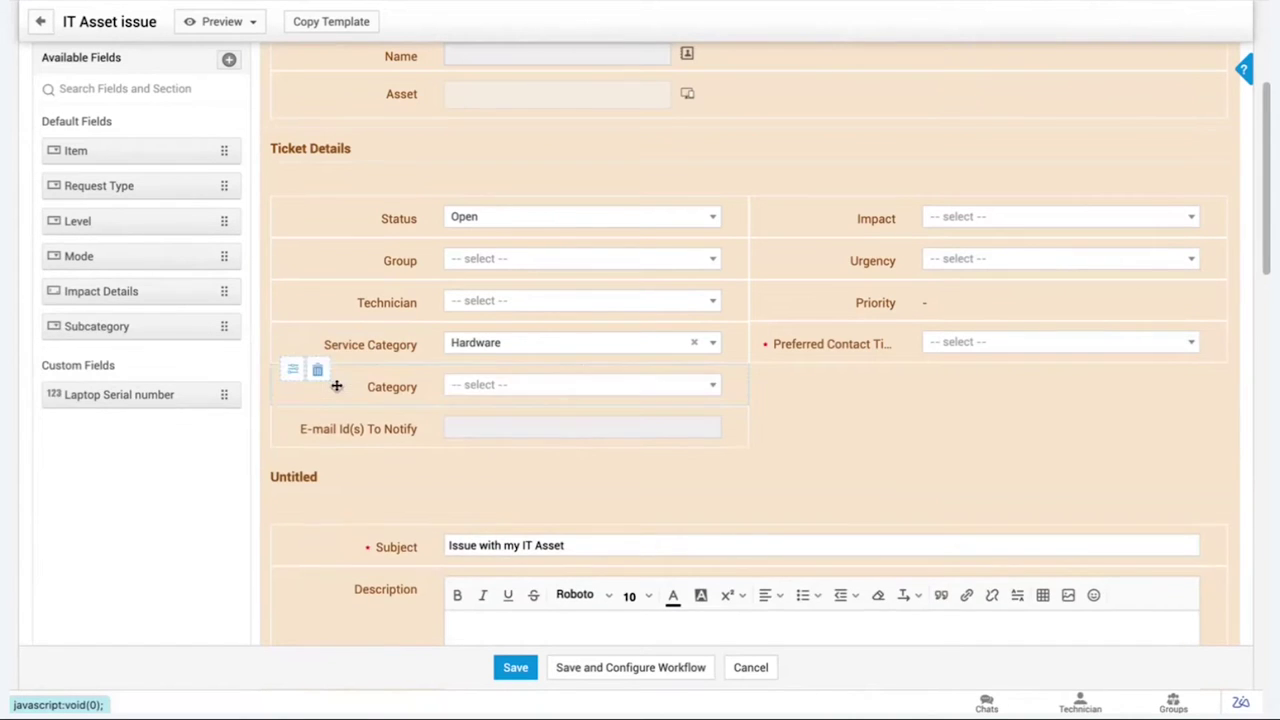
scroll(337, 386, down, 1)
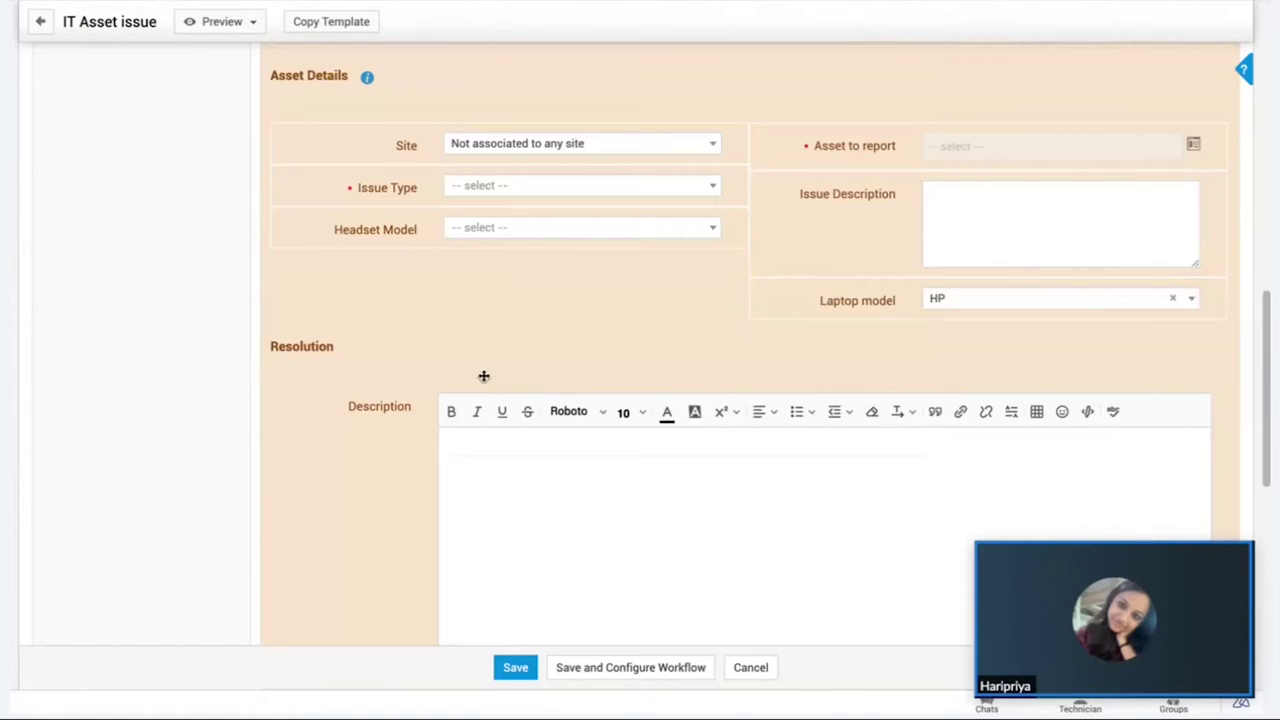
scroll(483, 375, up, 4)
scroll(483, 378, up, 3)
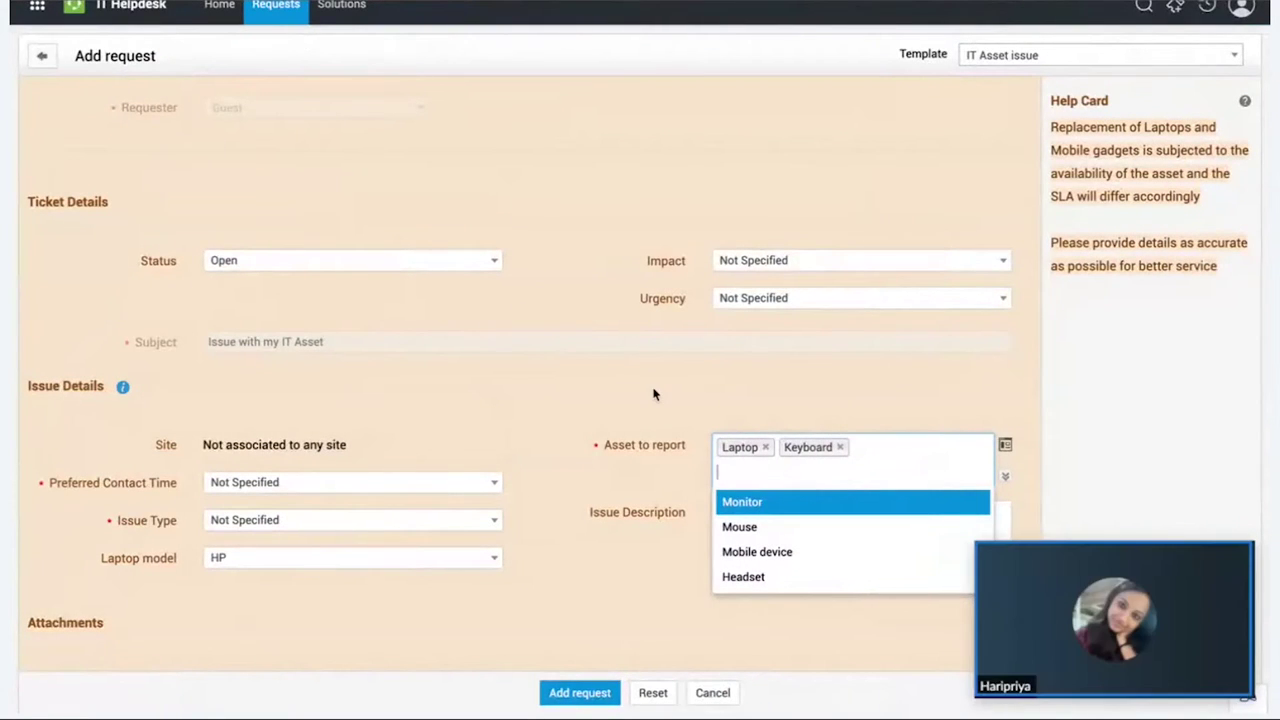
Close the Asset to report choices in the guest request and view the available Laptop model options
scroll(651, 397, down, 2)
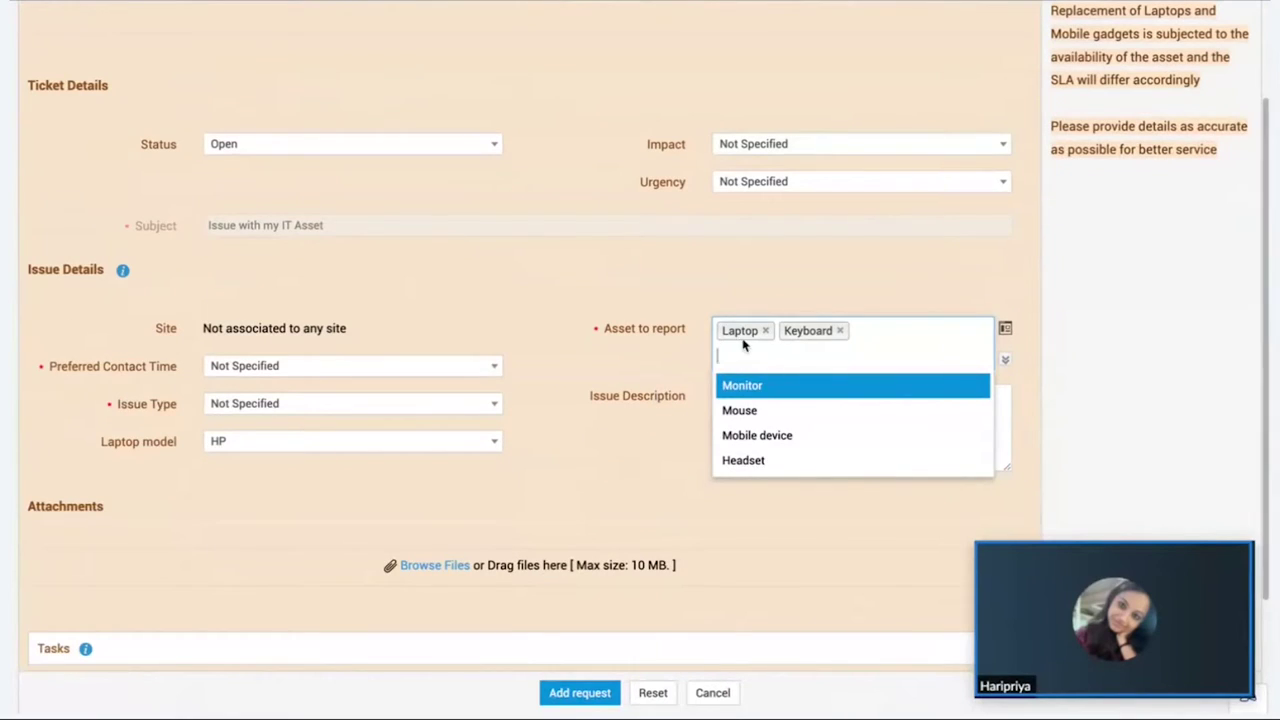
click(676, 345)
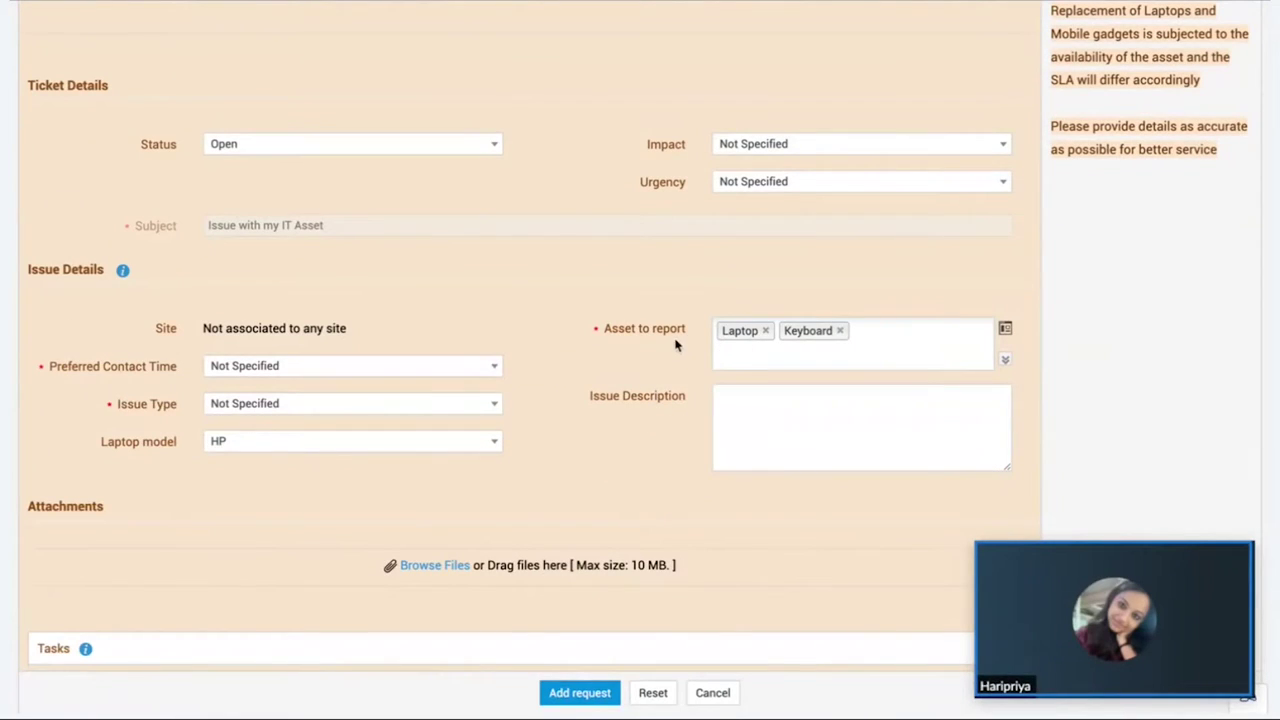
click(346, 447)
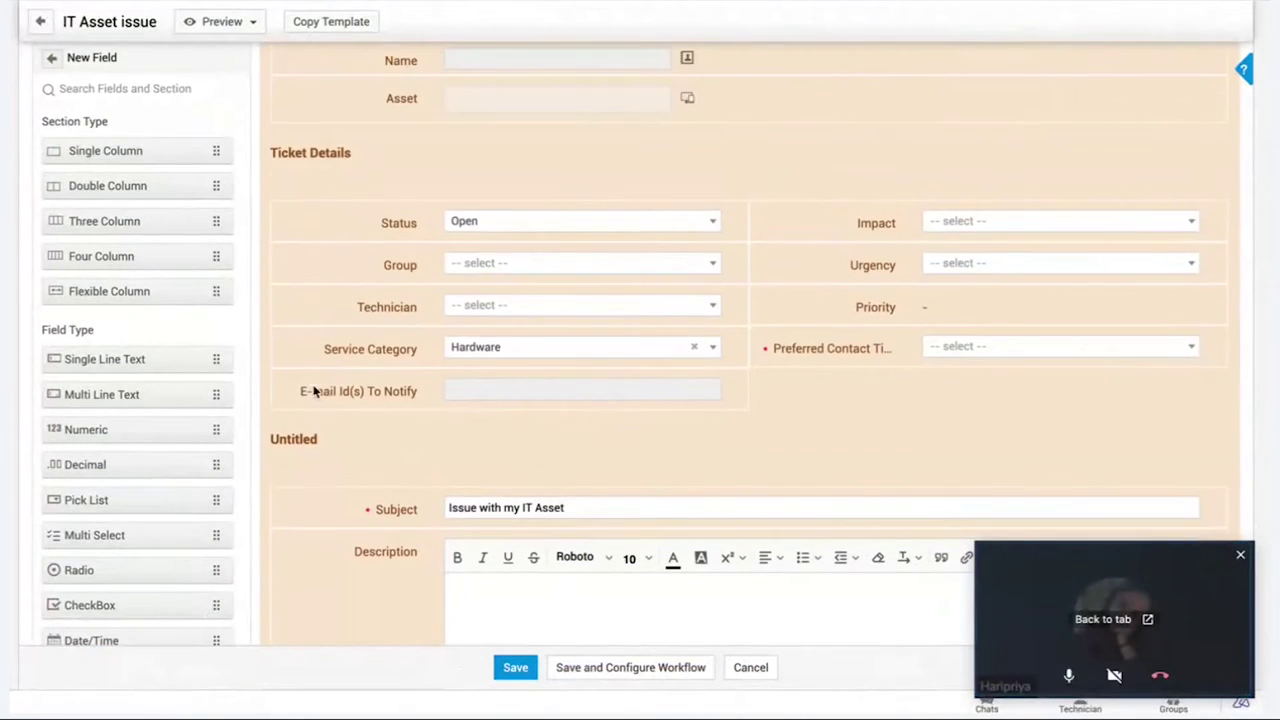
Start a new Single Line field below Headset Model in Asset Details, review its properties, and discard it
scroll(136, 430, down, 1)
scroll(352, 397, down, 3)
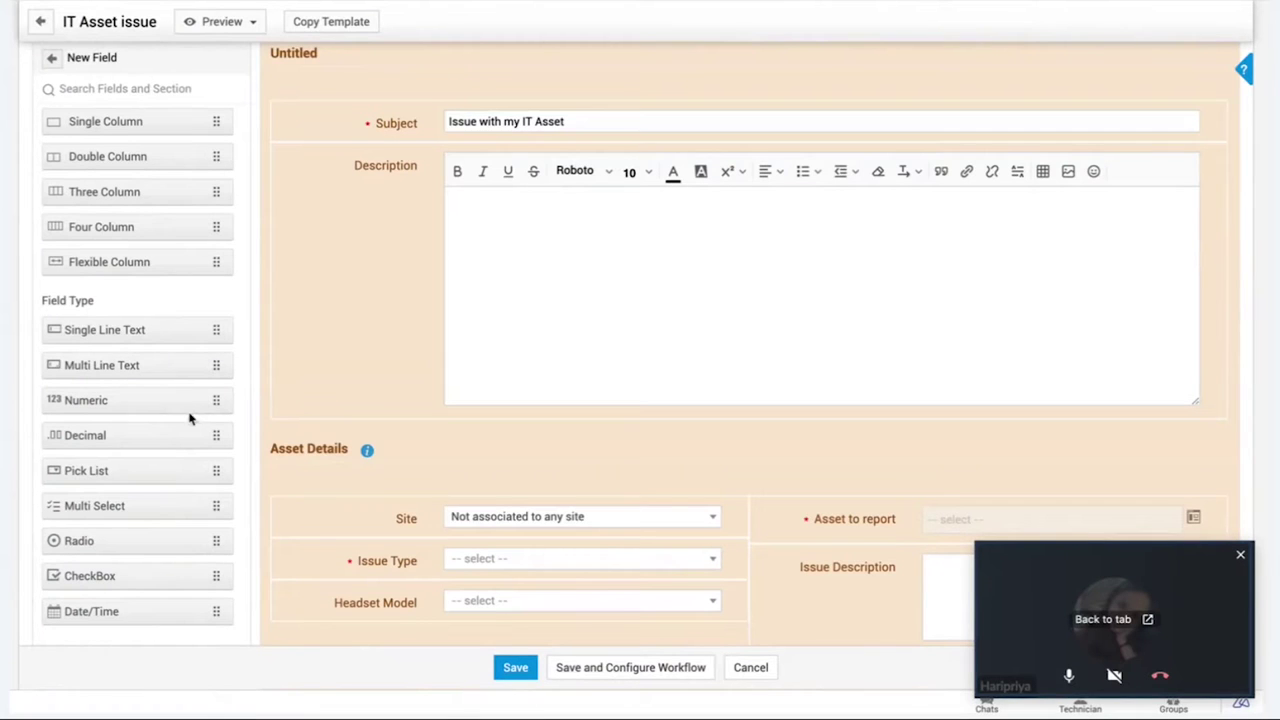
scroll(321, 426, down, 5)
scroll(321, 426, up, 3)
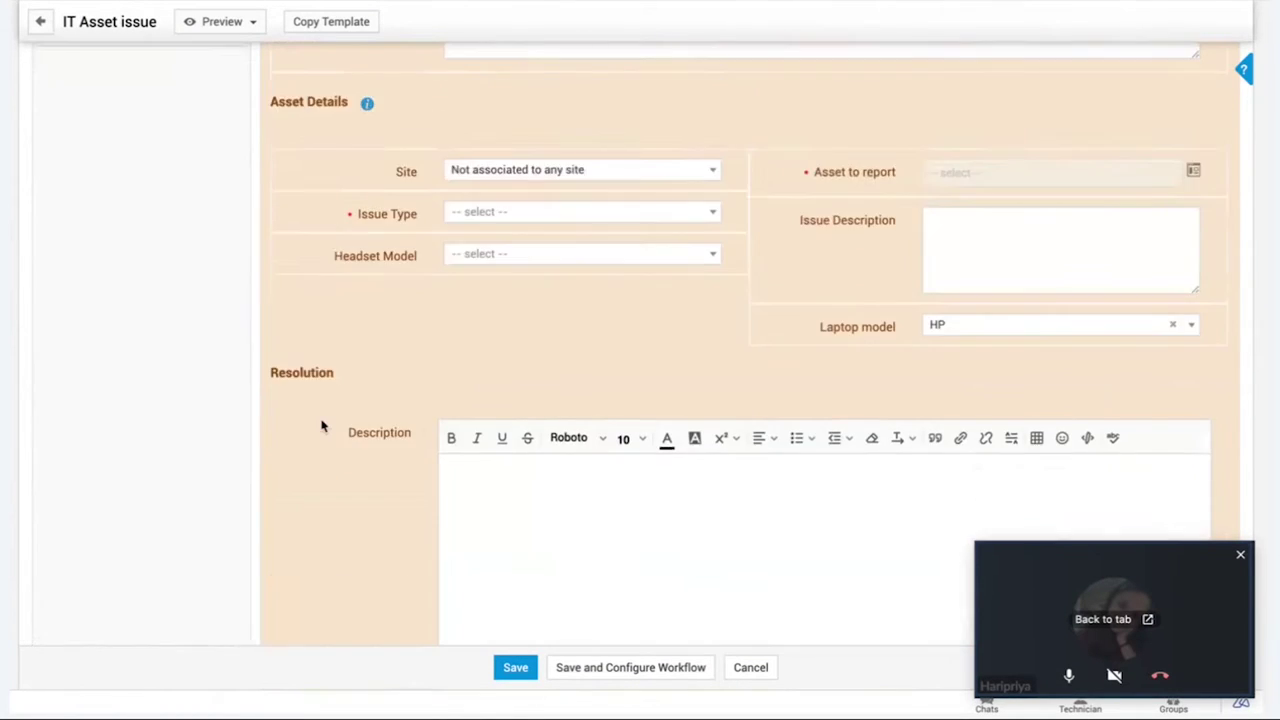
scroll(321, 426, down, 1)
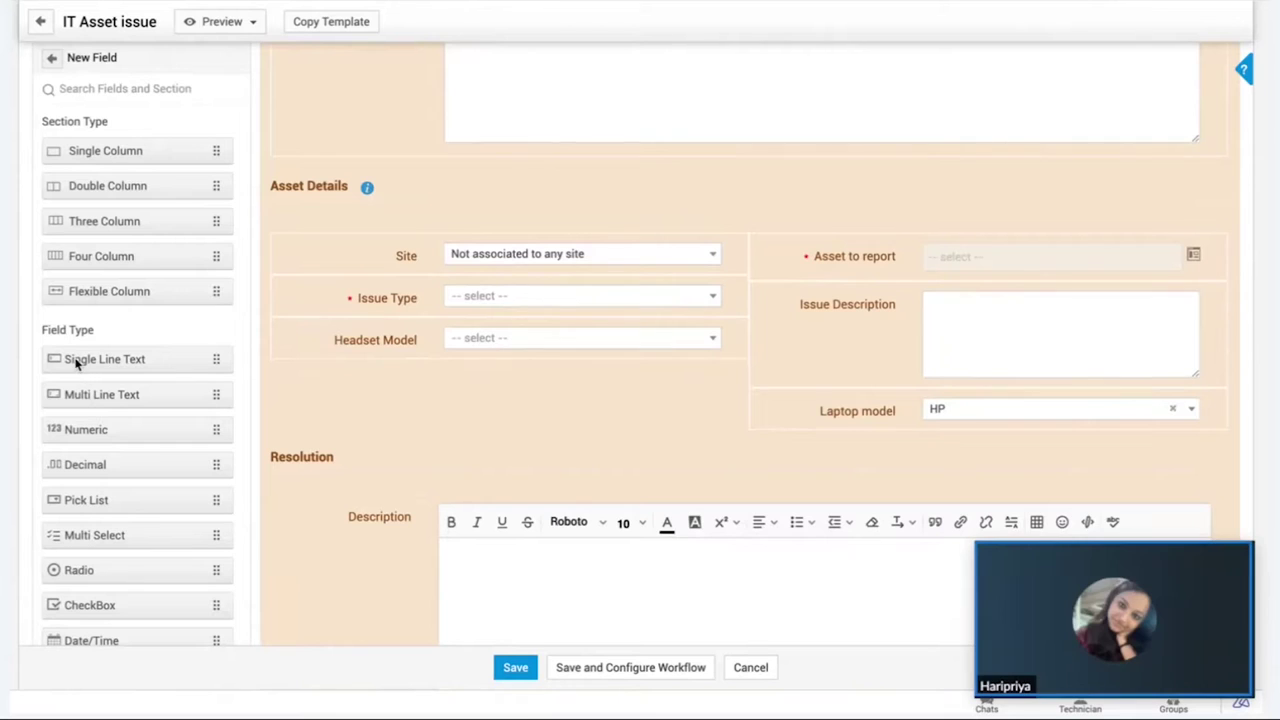
drag(94, 358, 448, 383)
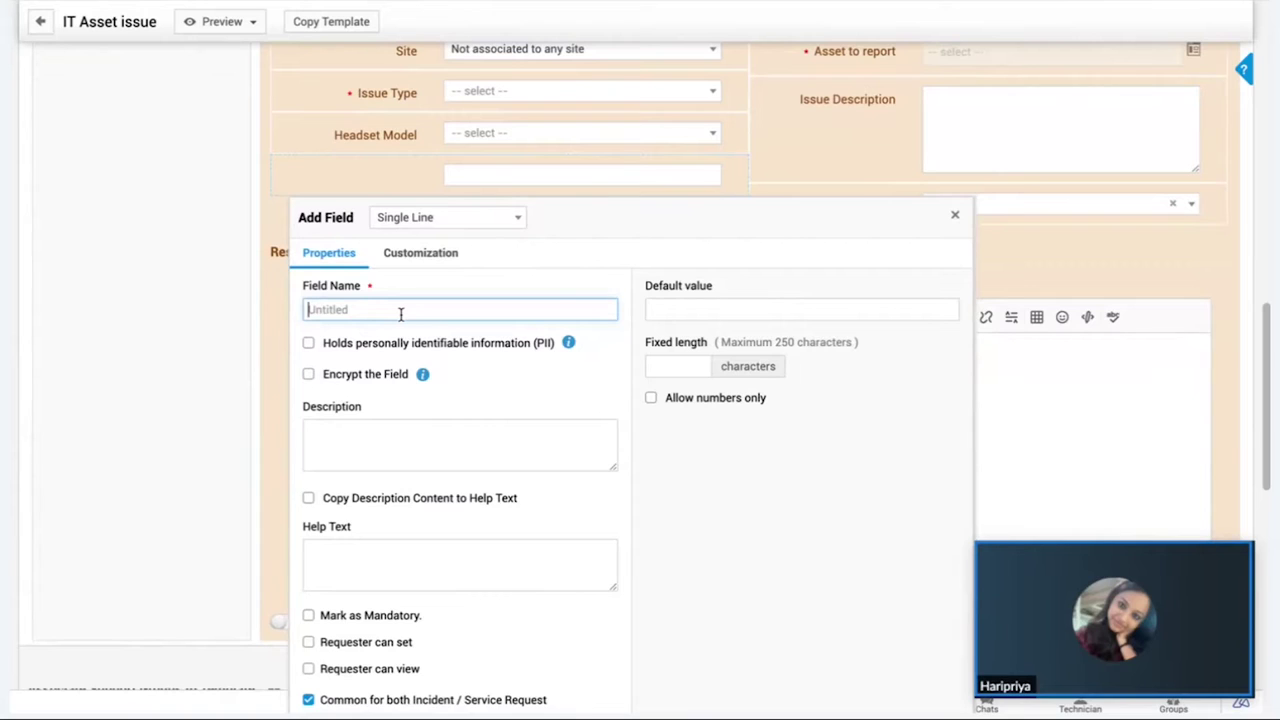
scroll(422, 581, down, 2)
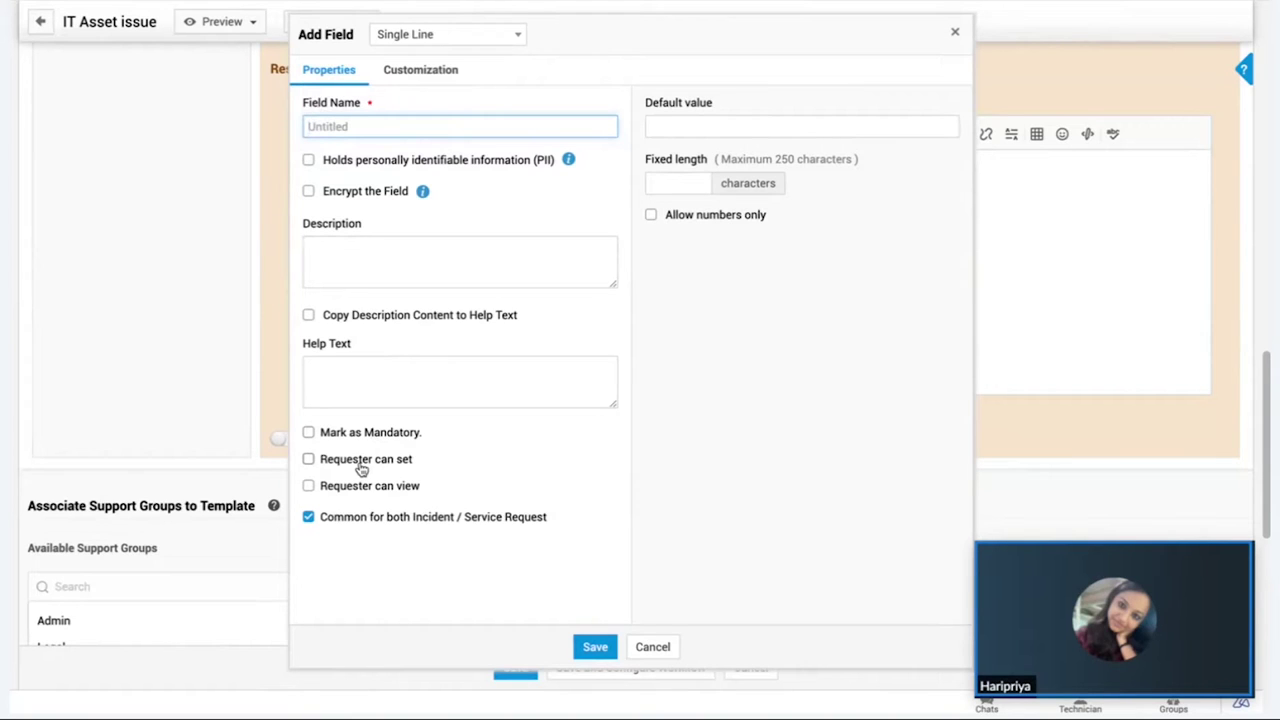
click(654, 649)
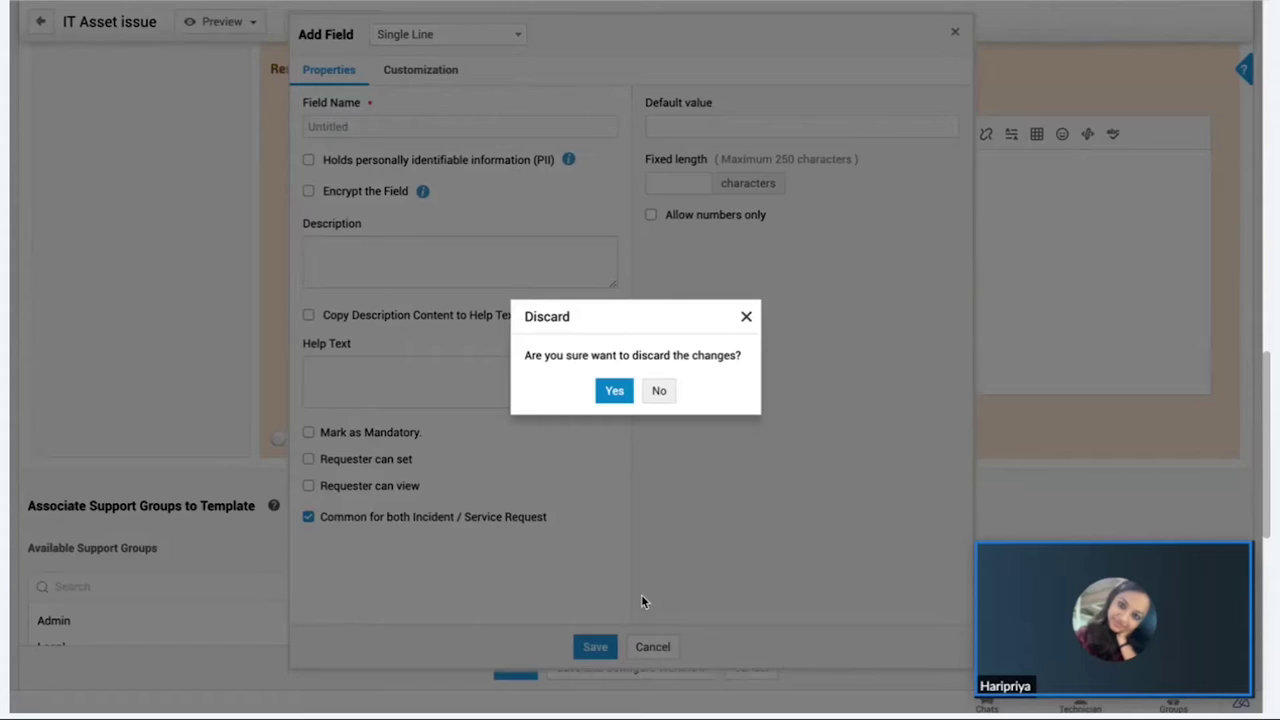
click(614, 390)
Enable the technician instructions area, compare it with the guest request's Help Card, and disable the area again
scroll(360, 330, down, 2)
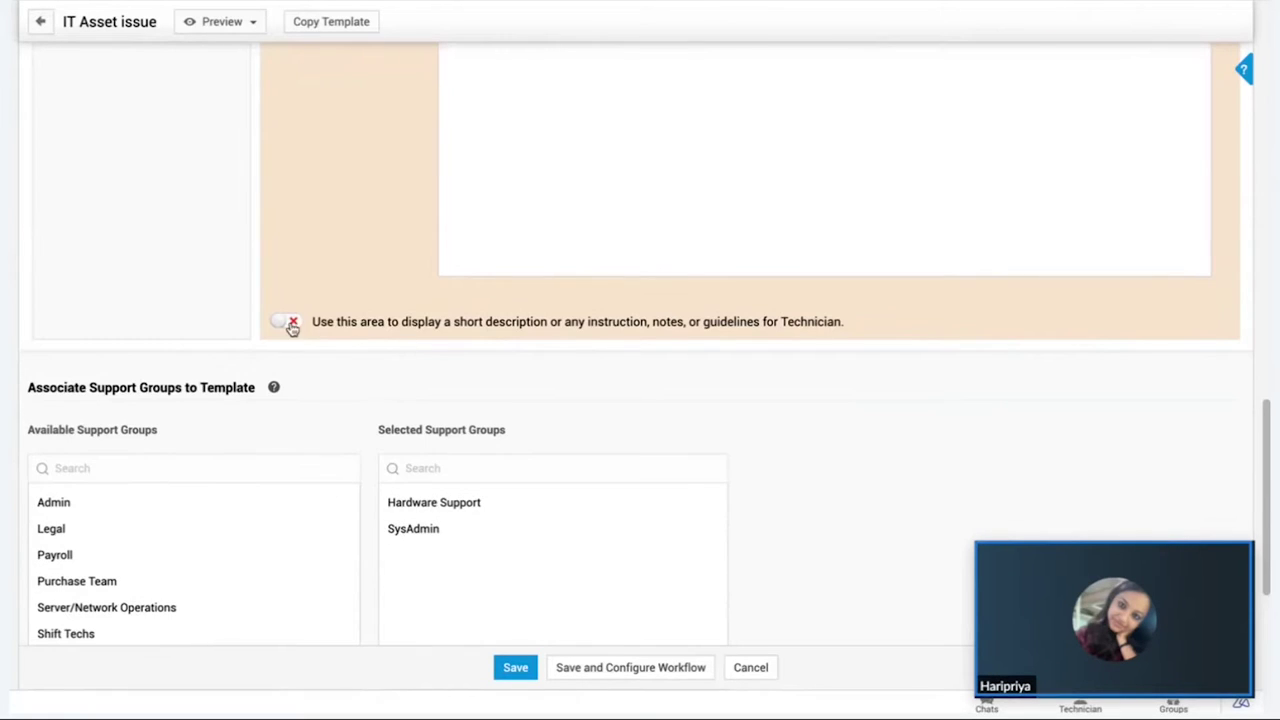
click(288, 322)
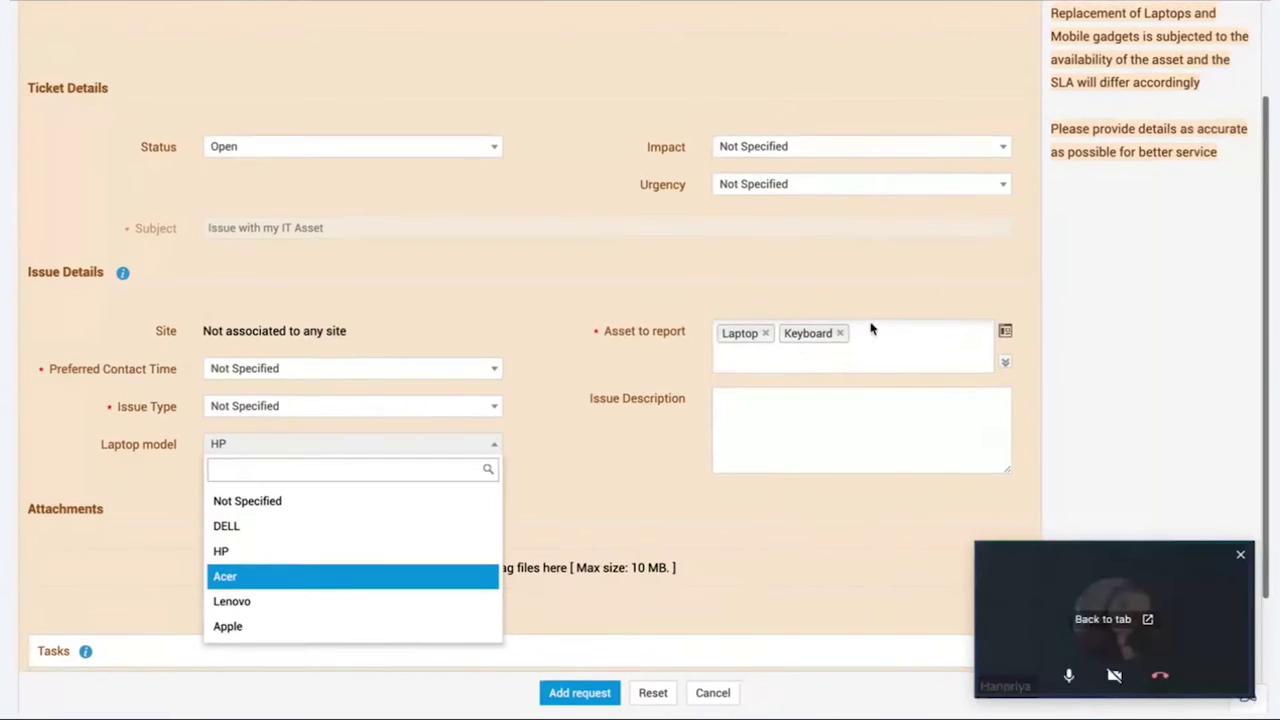
scroll(1095, 152, up, 3)
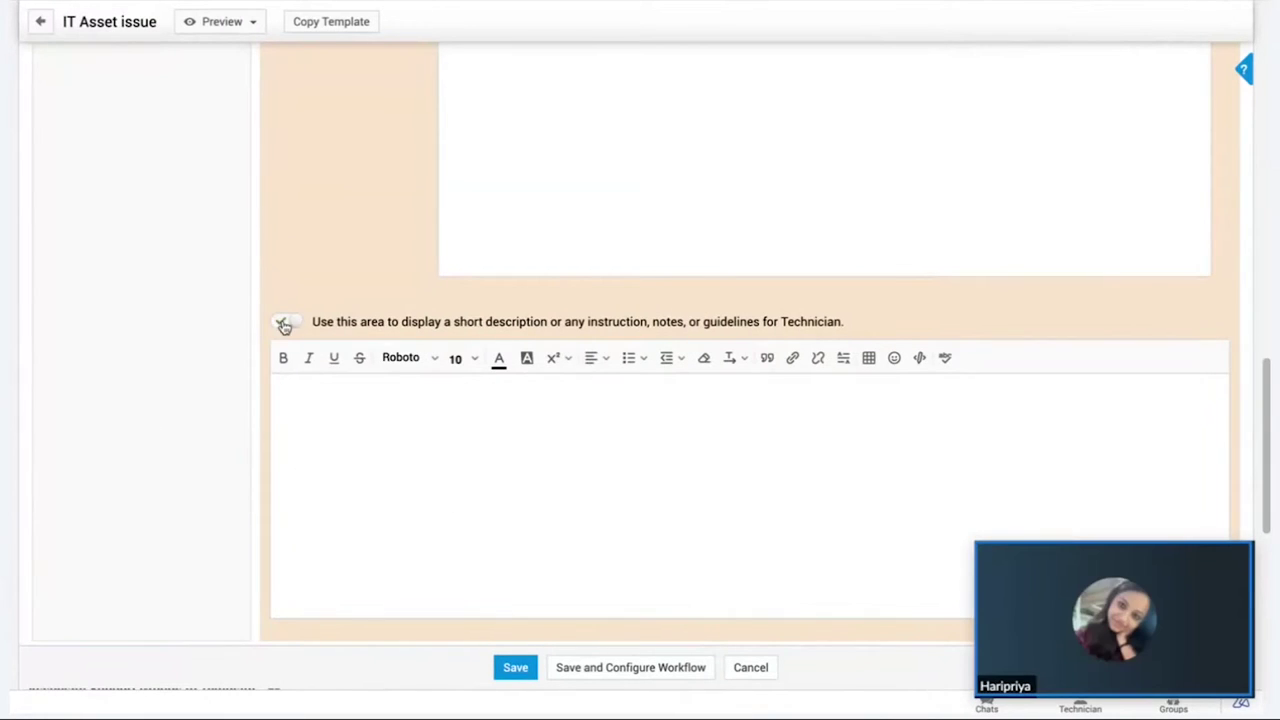
click(281, 324)
Examine the support groups and user groups that can be associated with the template, and the Show to Requester option
scroll(314, 444, down, 5)
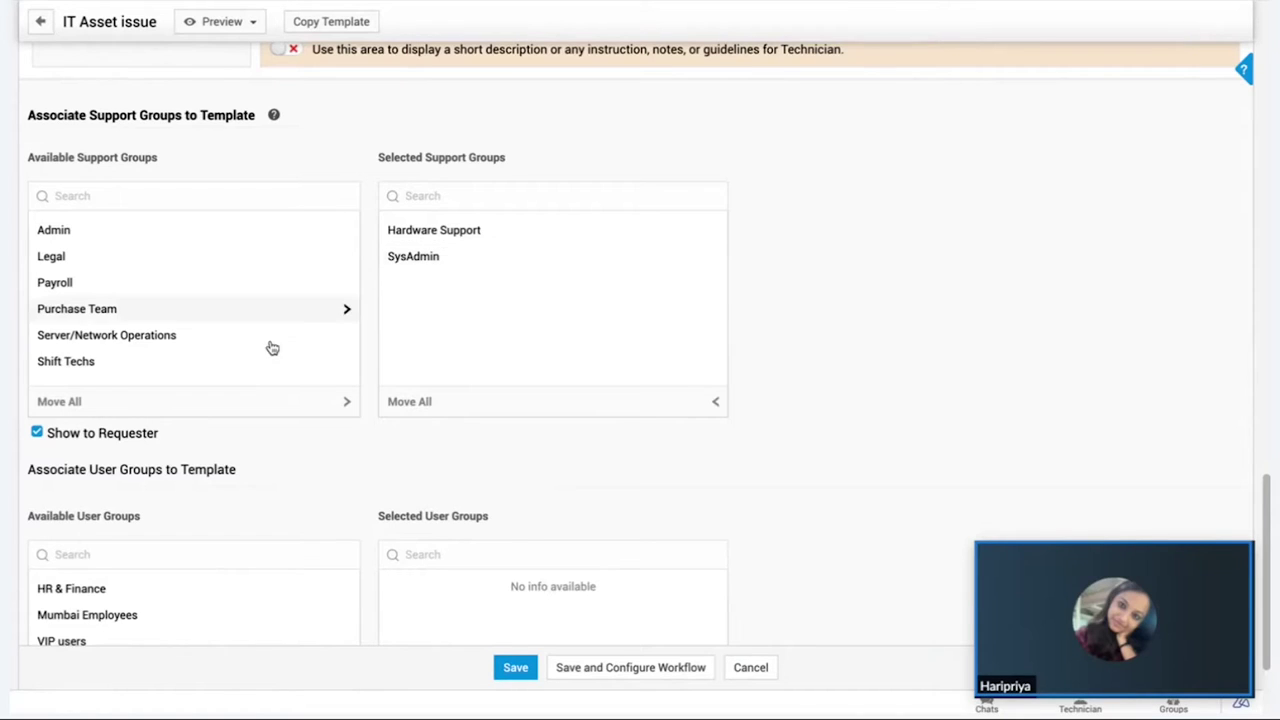
scroll(200, 370, down, 3)
drag(58, 280, 183, 285)
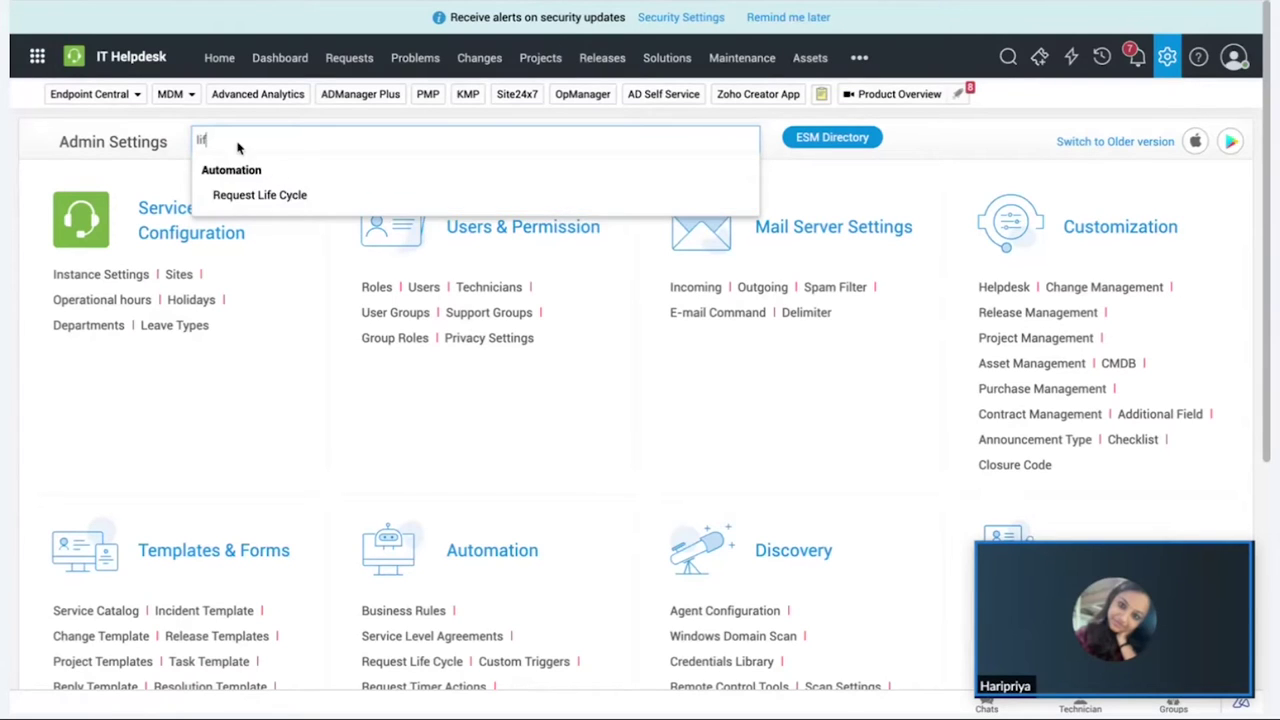
Search the admin settings for "user g" and open the User Groups configuration
key(BackSpace)
key(BackSpace)
key(BackSpace)
text(user)
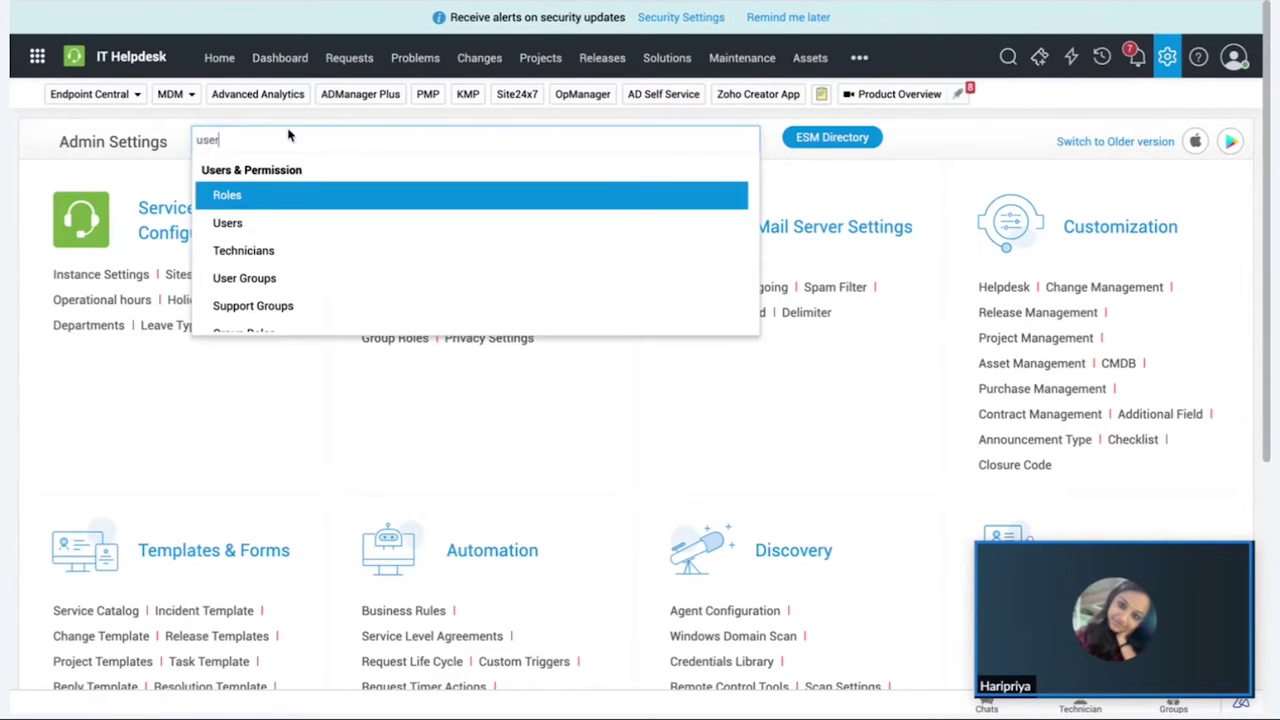
text( g)
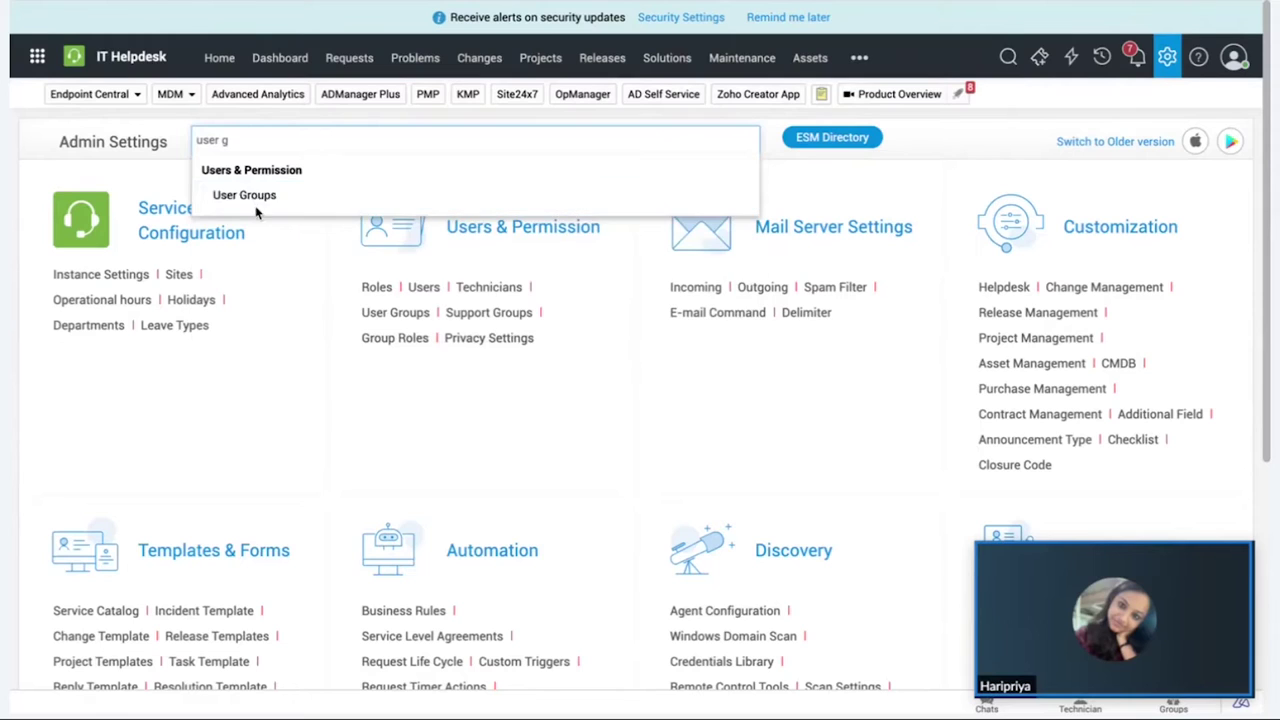
click(255, 200)
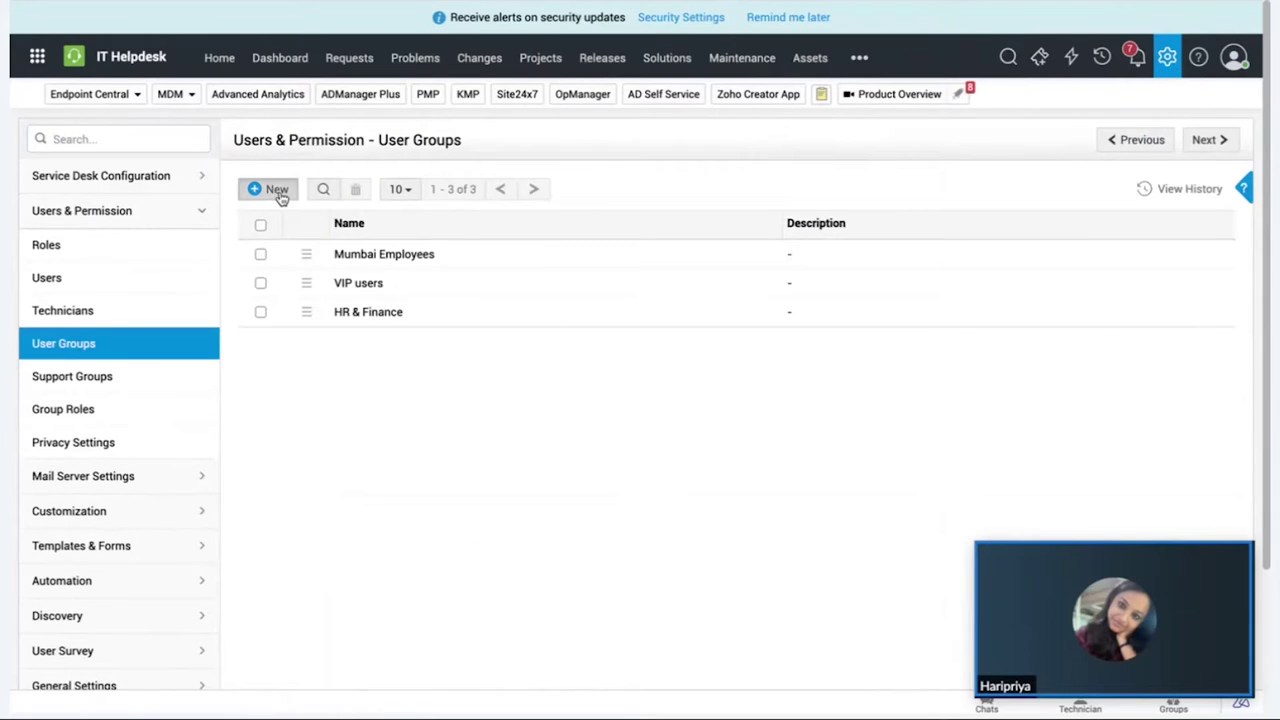
Start a new user group, view the columns available for its criteria, and cancel the creation
click(276, 190)
click(437, 424)
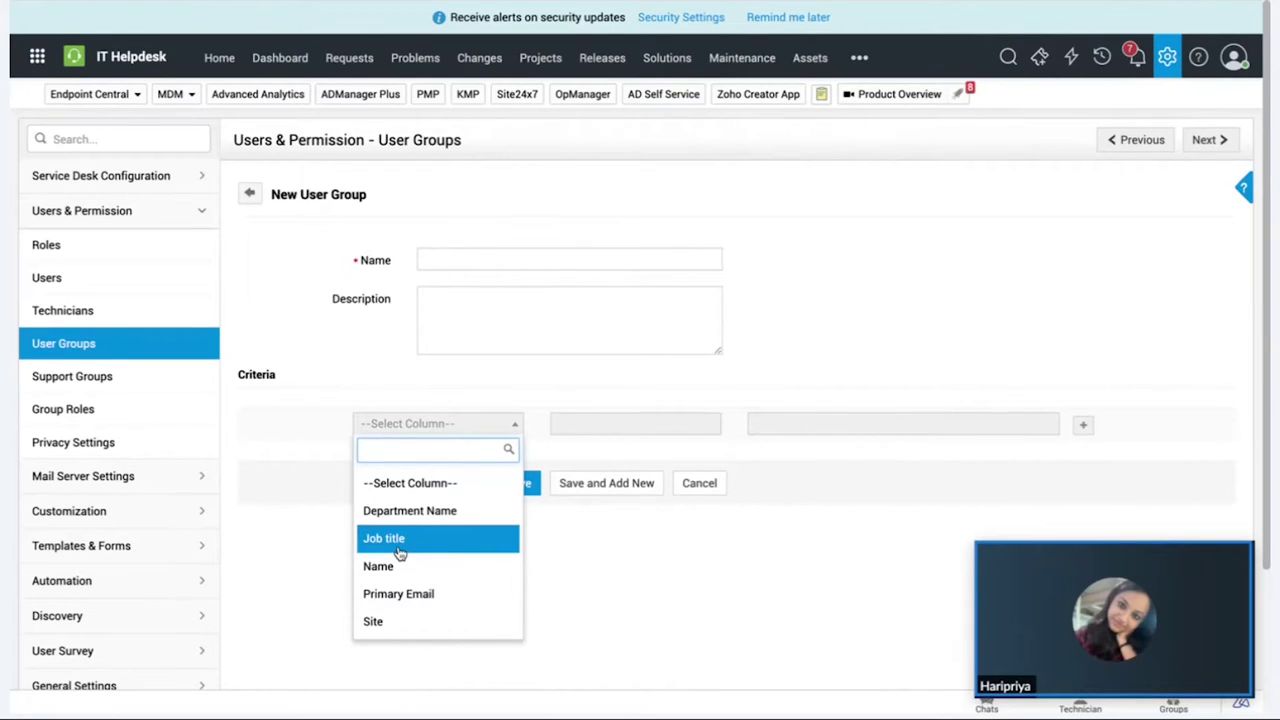
click(700, 485)
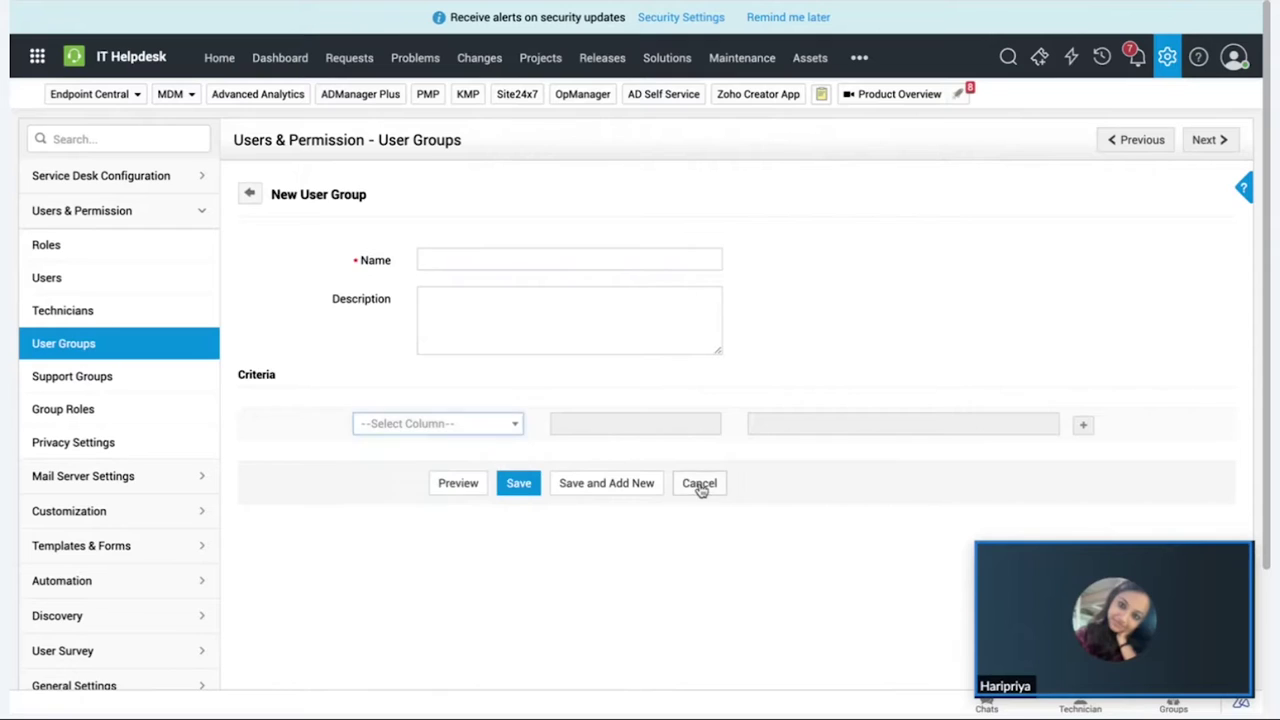
click(700, 485)
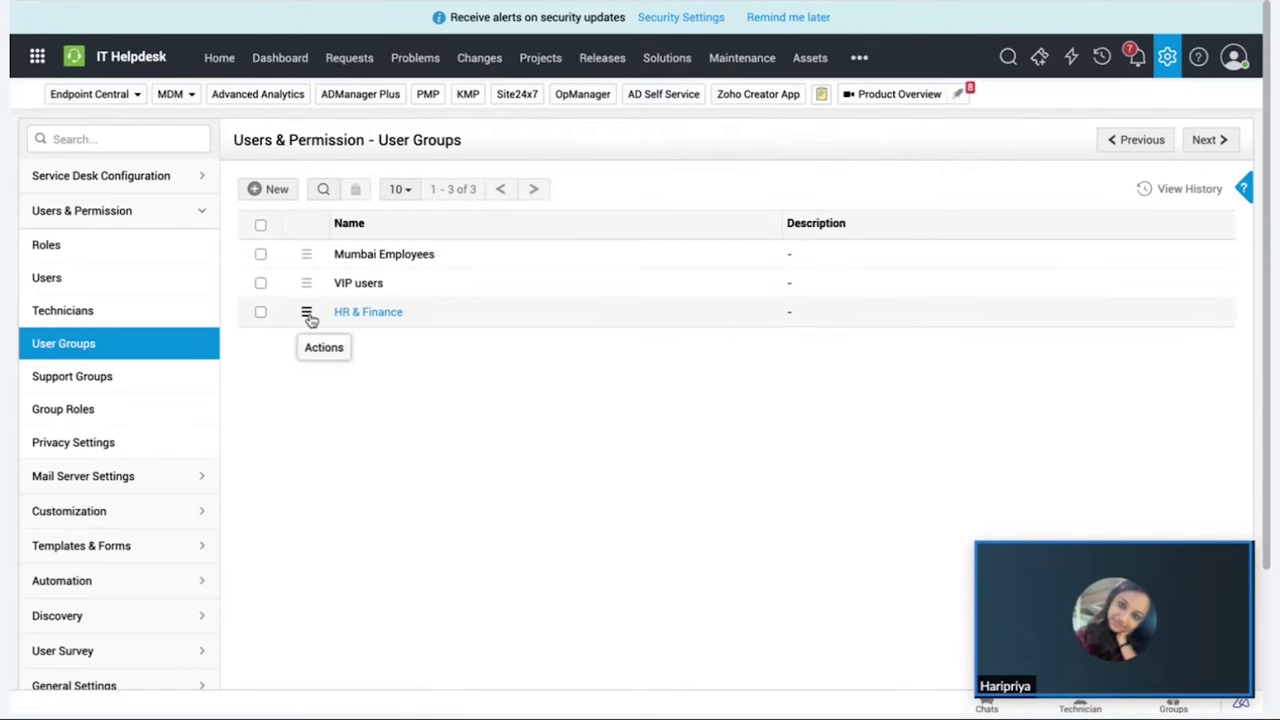
Open the HR & Finance user group to examine its department criteria, and return to the IT Asset issue template's technician form
click(306, 316)
click(323, 338)
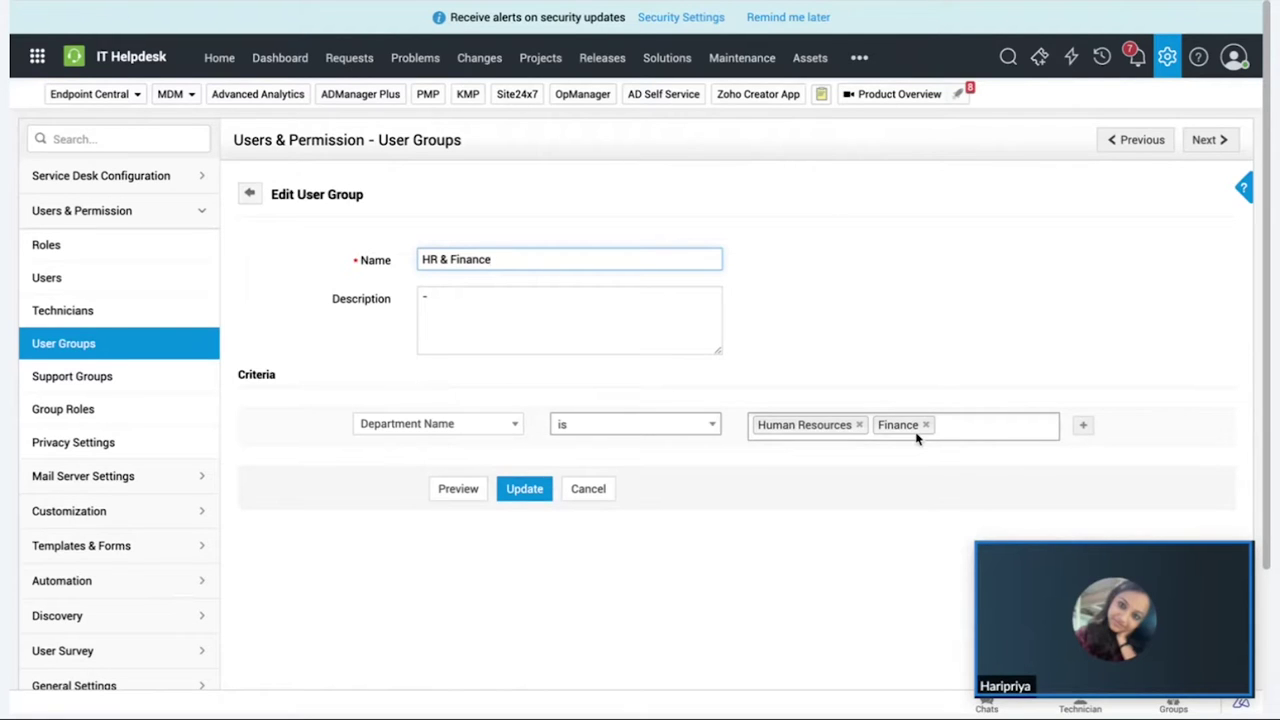
click(1167, 57)
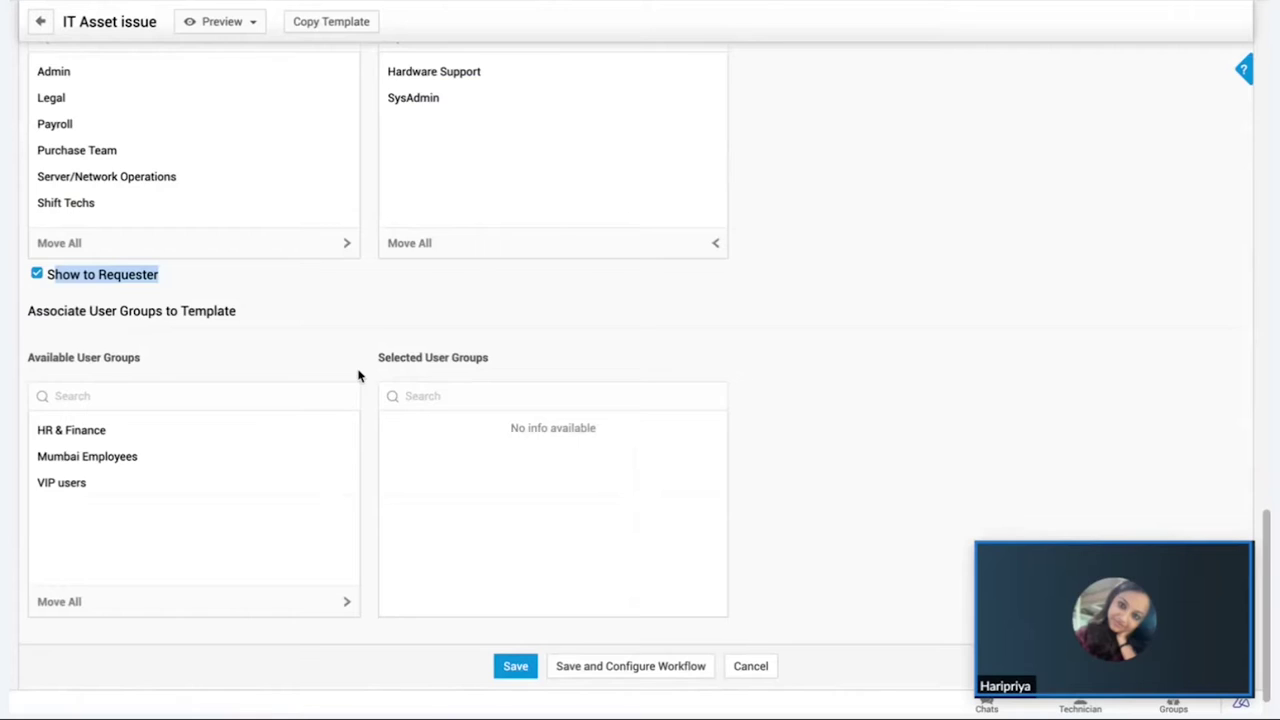
scroll(358, 371, up, 15)
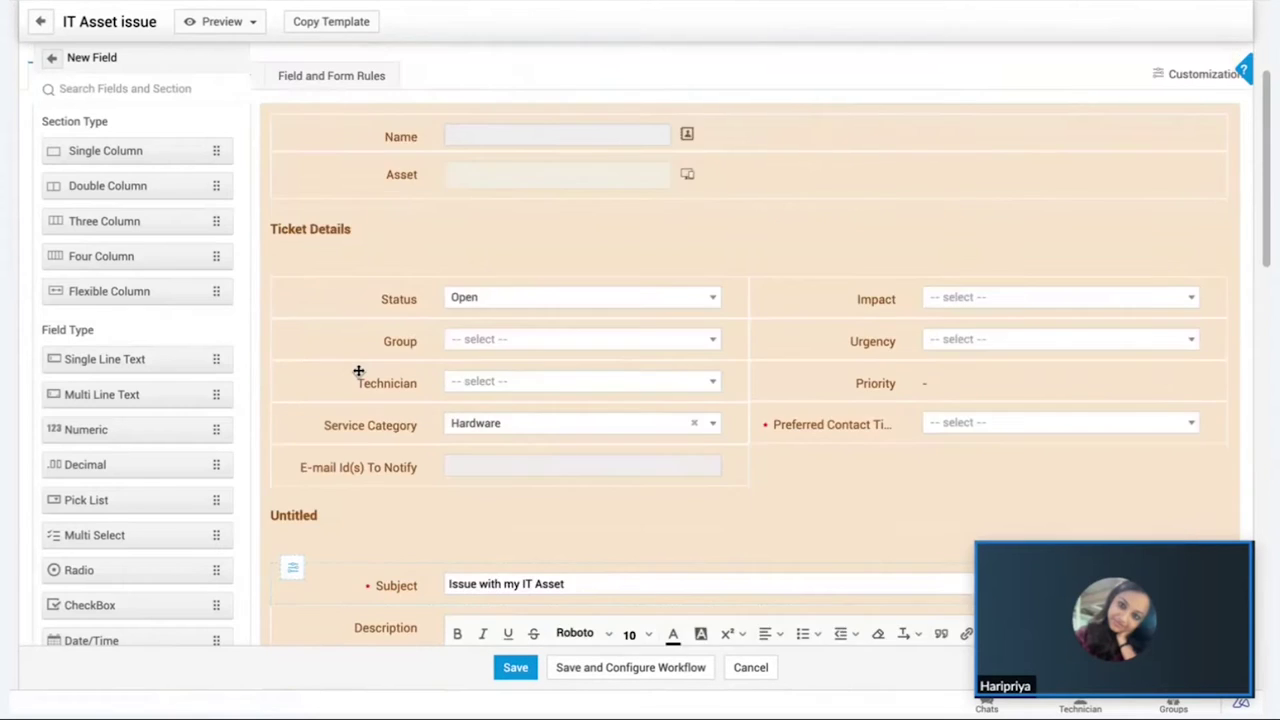
Open the IT Asset issue template's field and form rules, saving the changed layout and properties
scroll(358, 371, up, 3)
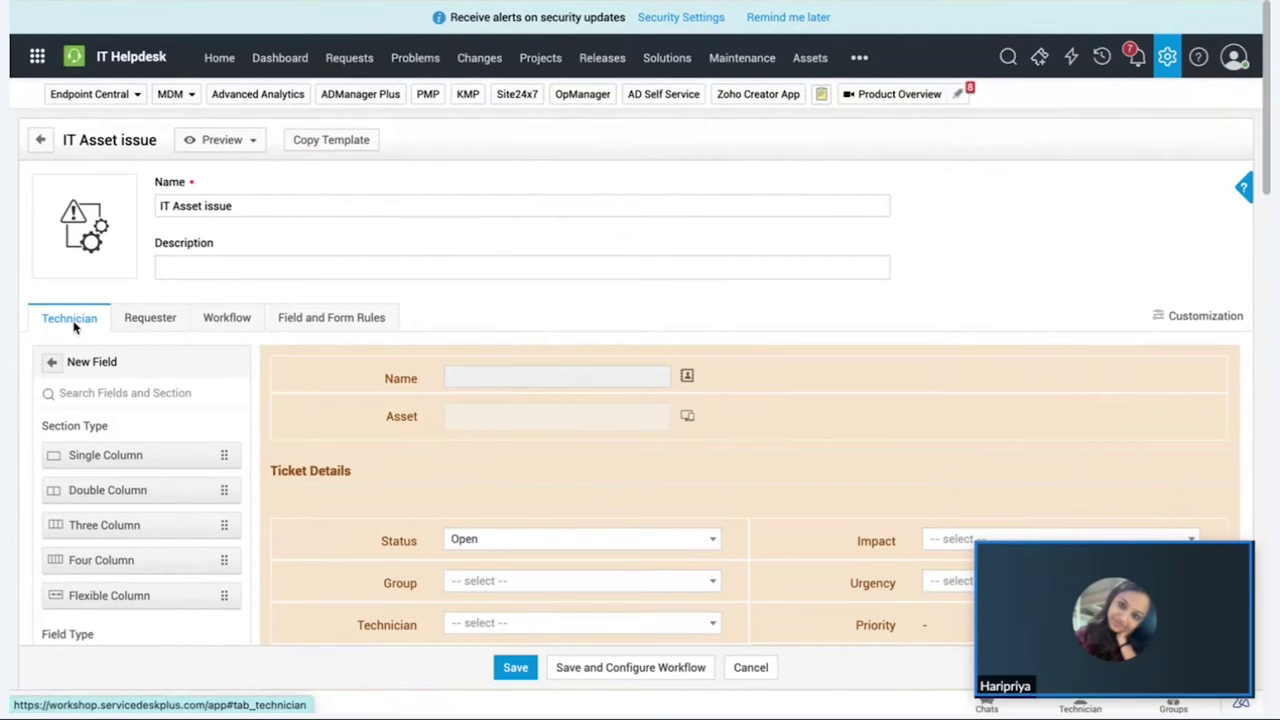
click(355, 320)
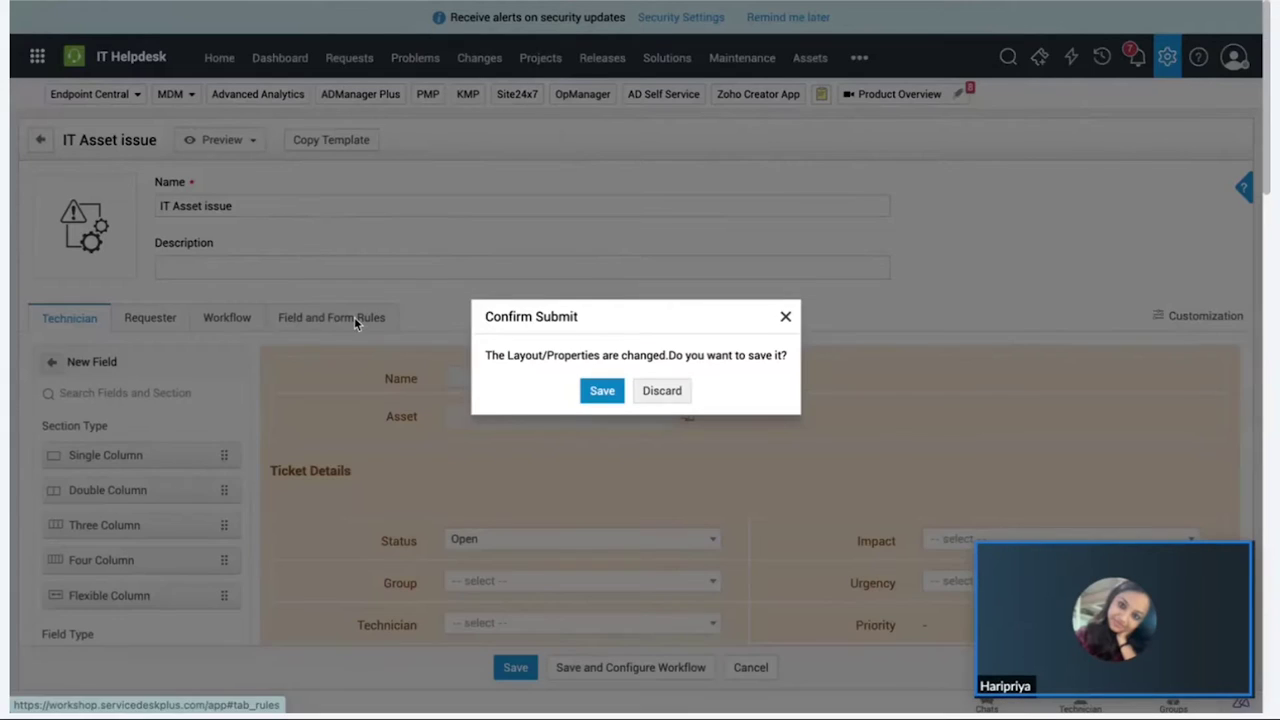
click(595, 392)
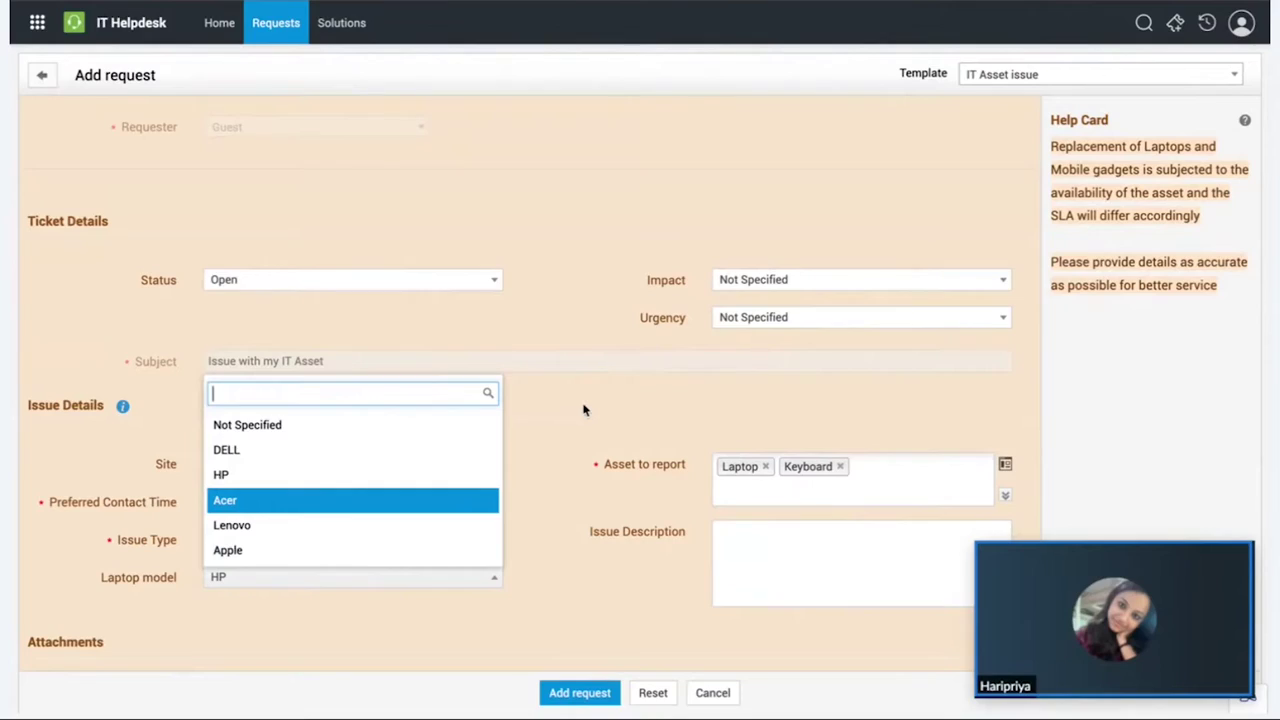
Switch to the requester's Add request form and replace Laptop and Keyboard with Headset as the asset to report
key(ctrl+Up)
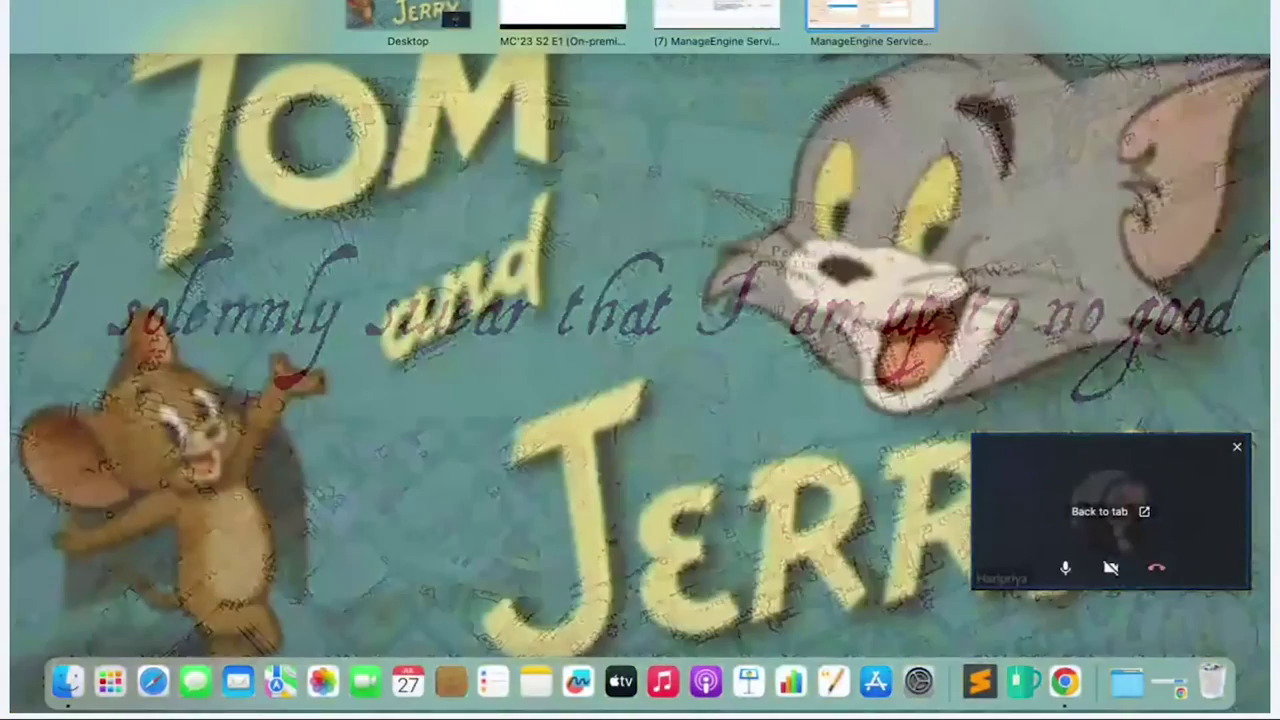
key(ctrl+Up)
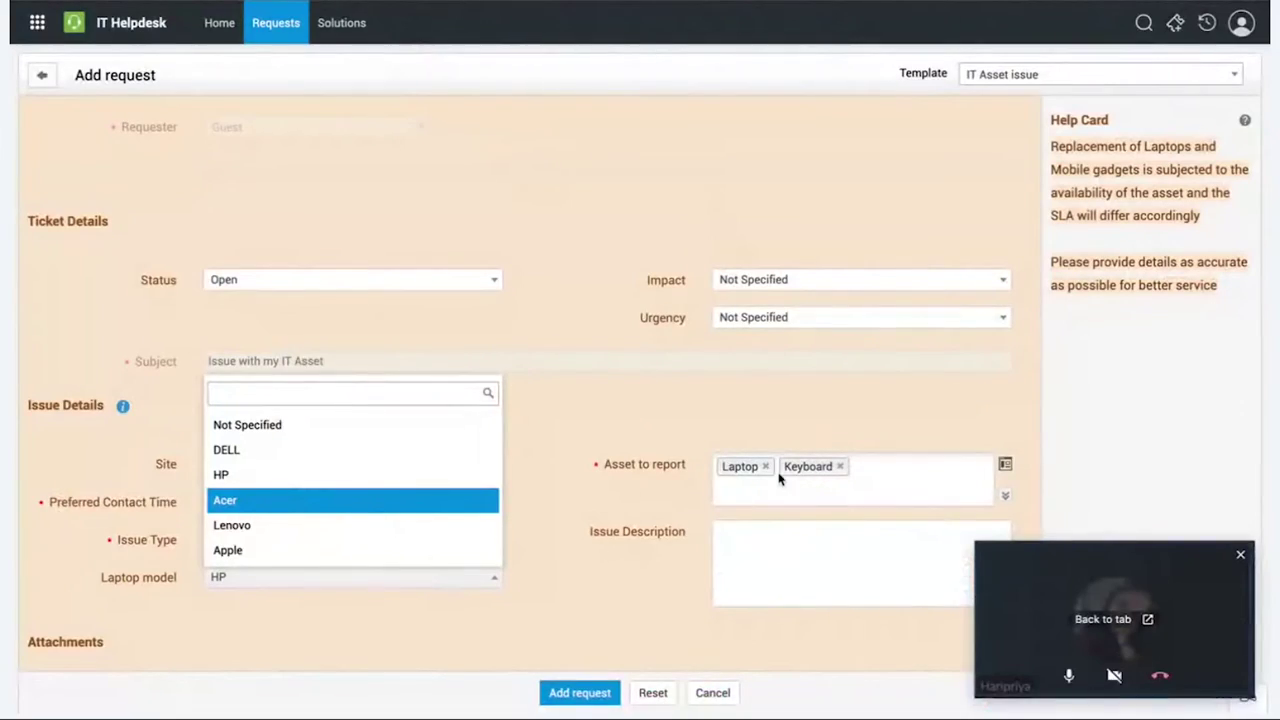
click(840, 466)
click(840, 466)
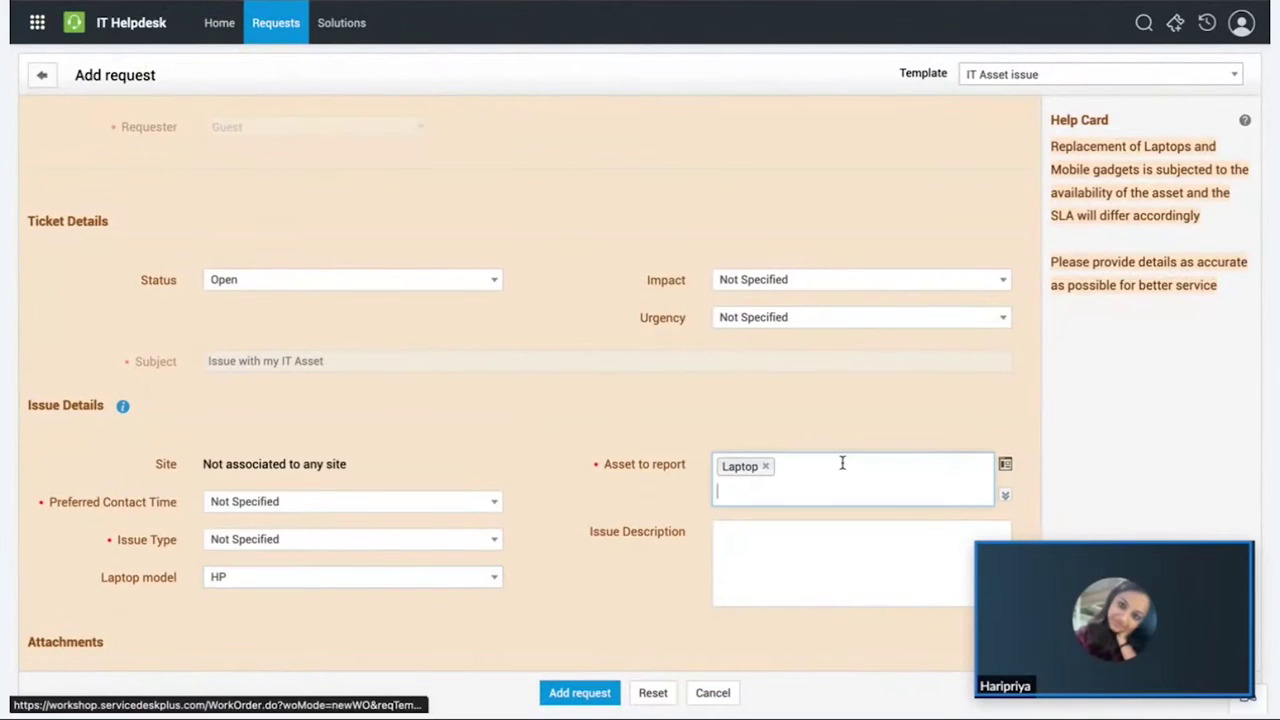
click(767, 467)
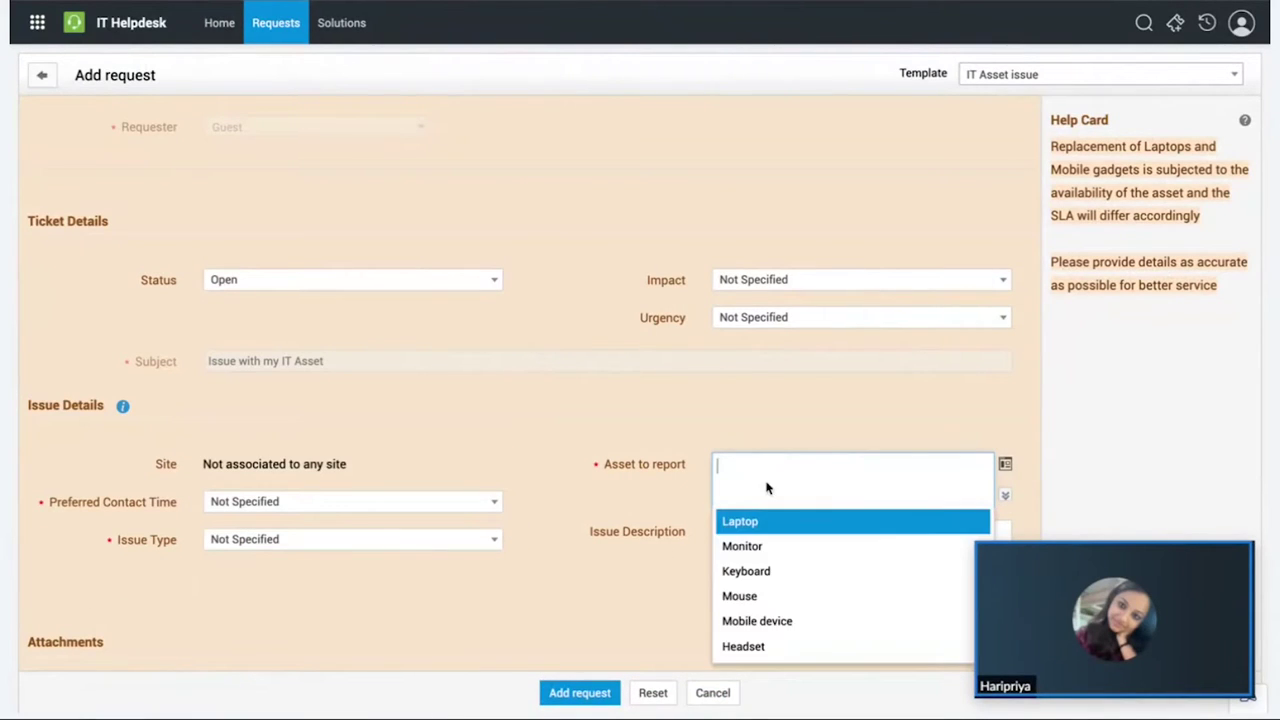
click(753, 647)
click(590, 643)
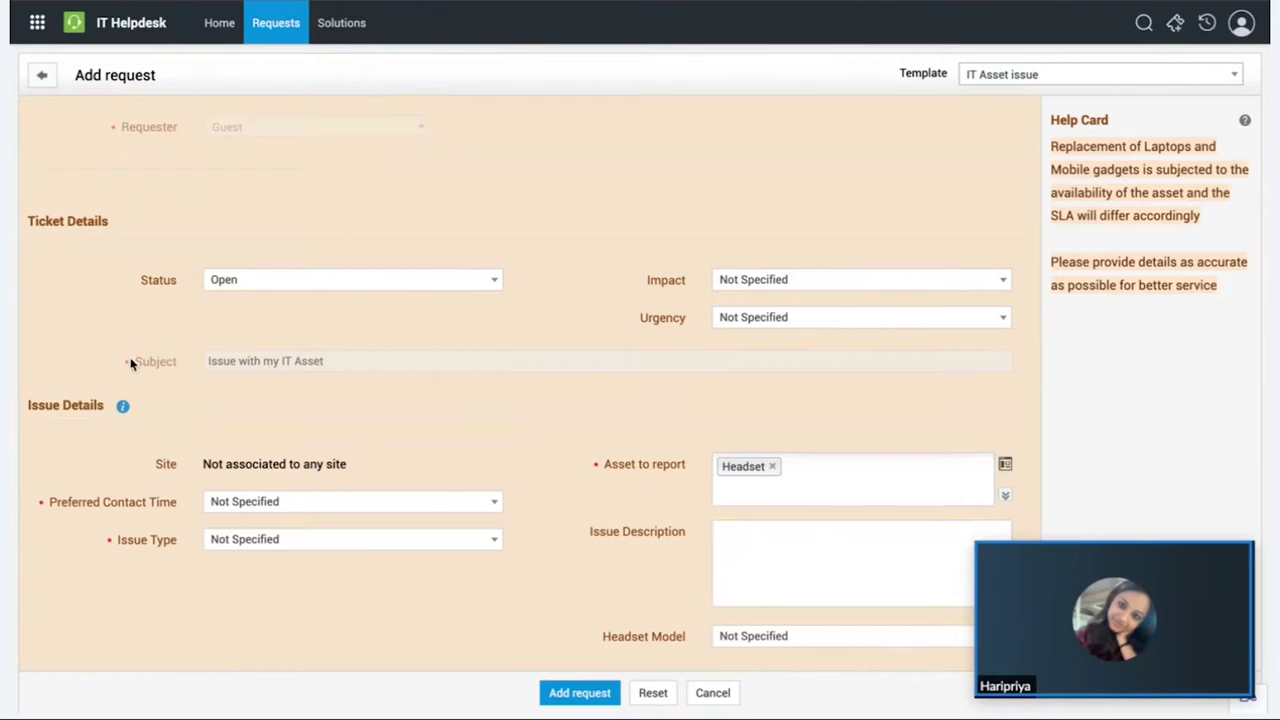
Examine the Subject field, and reload the Add request form, discarding the unsaved entries
drag(131, 364, 338, 372)
scroll(351, 362, down, 1)
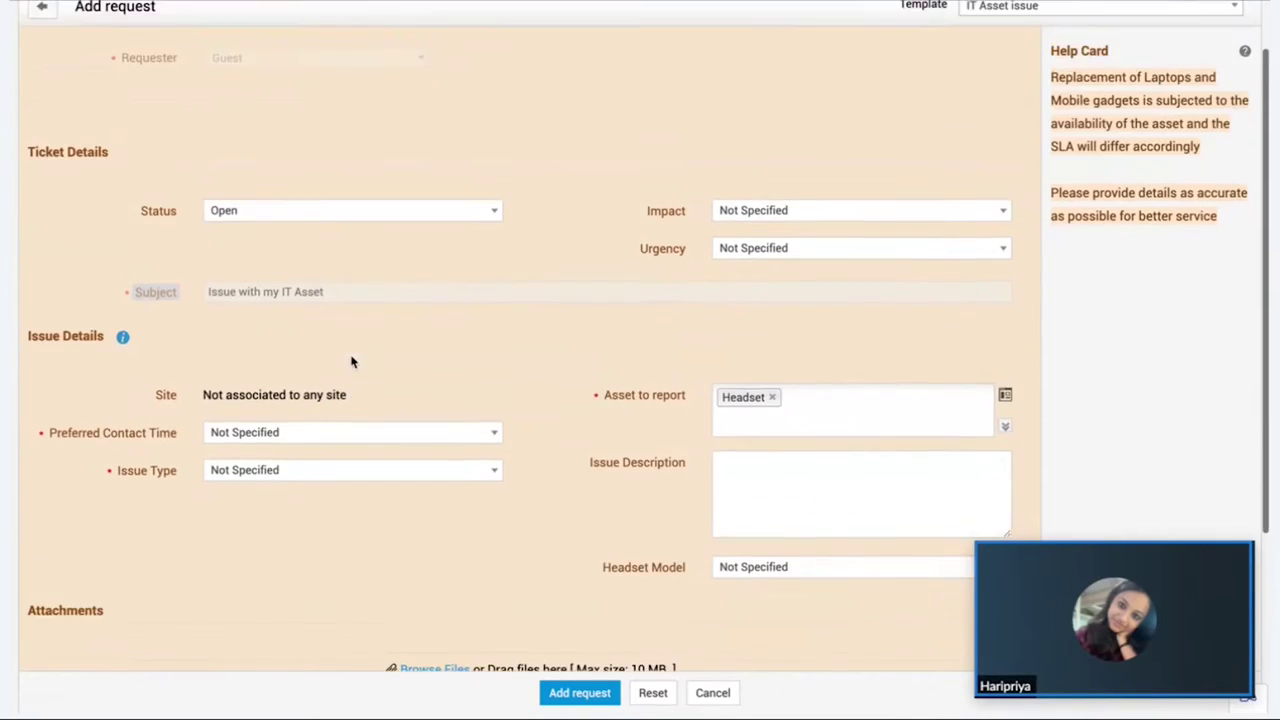
key(super+r)
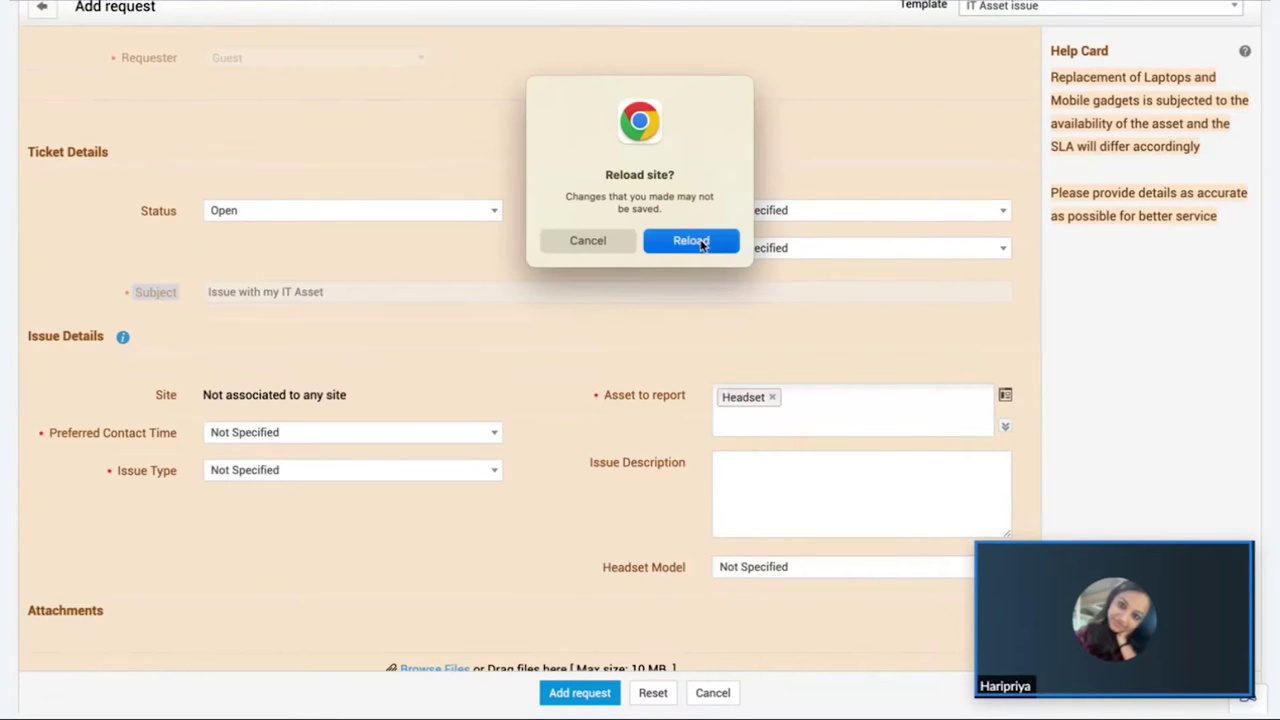
click(689, 242)
scroll(246, 511, down, 1)
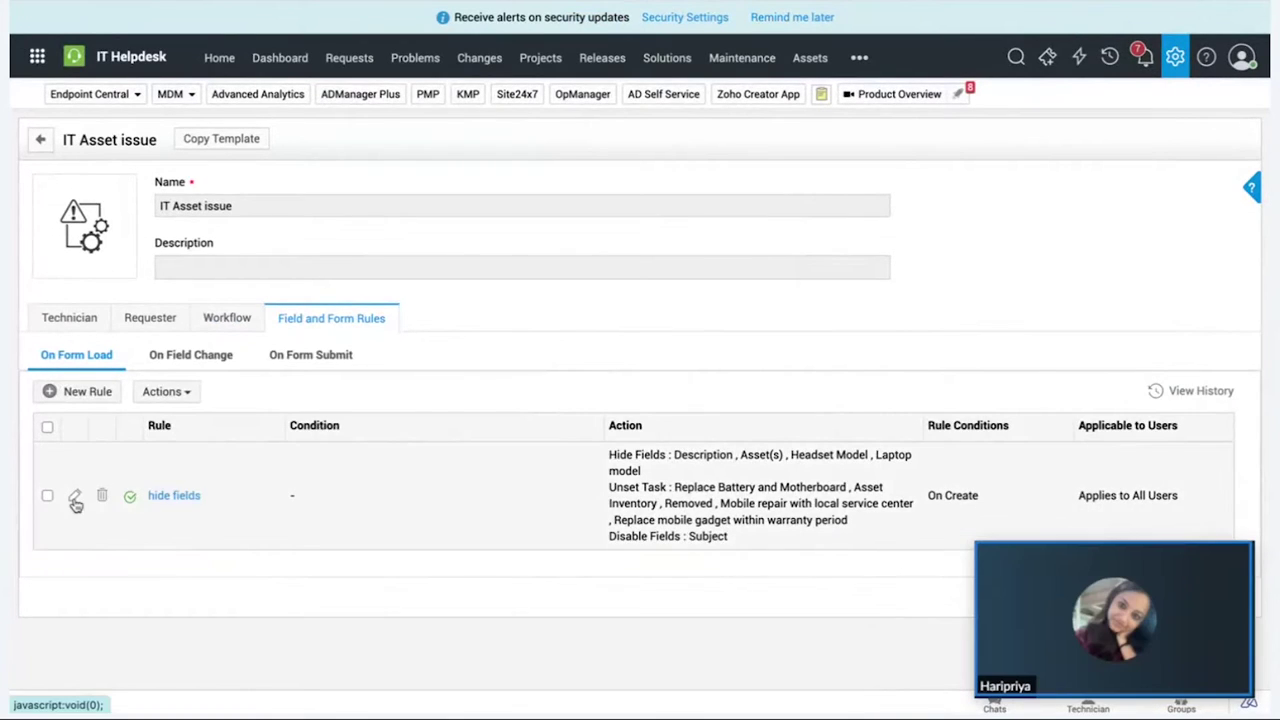
Open the template's hide fields rule for form load, examine its execution setting and actions, and close it without saving
click(74, 496)
scroll(240, 370, down, 2)
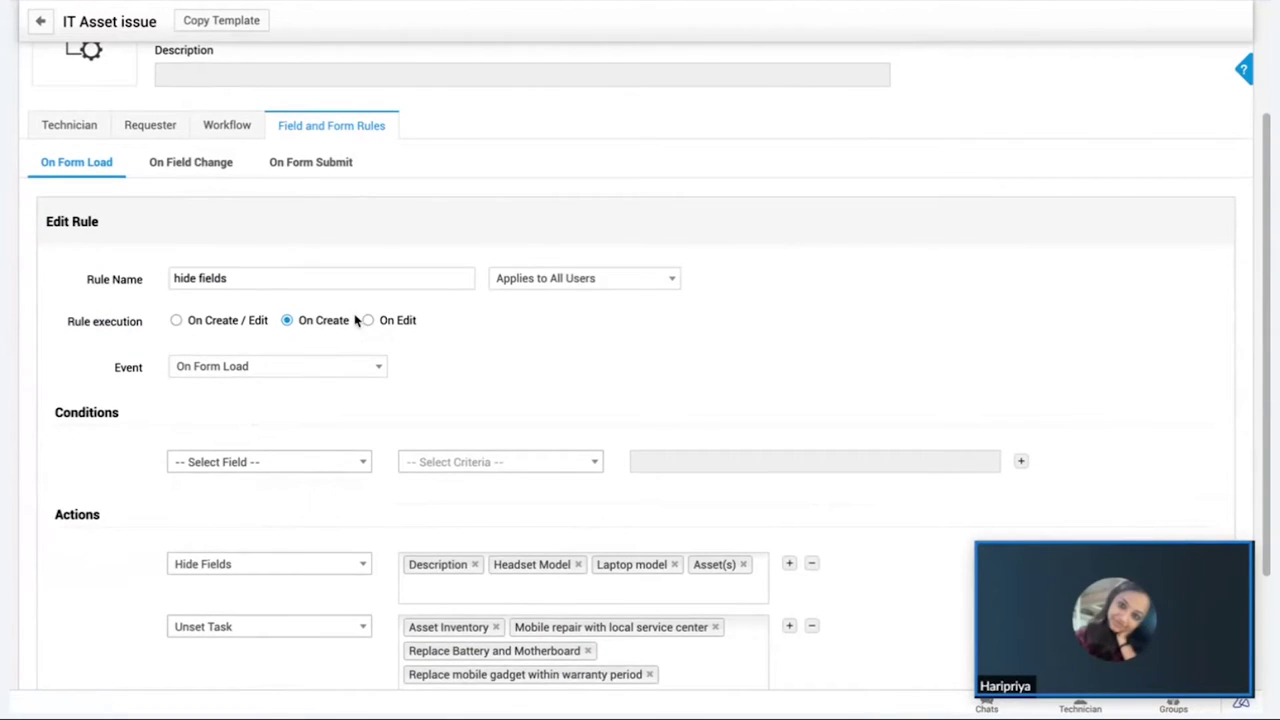
drag(360, 322, 292, 326)
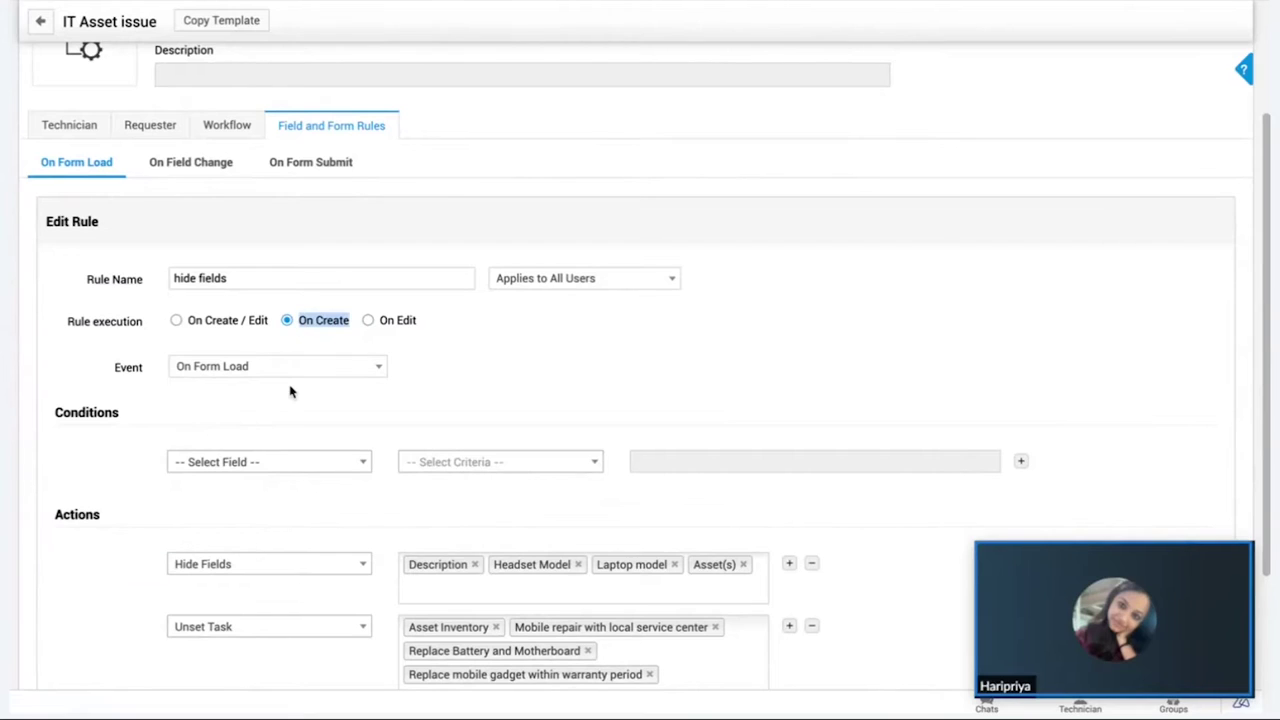
scroll(289, 440, down, 2)
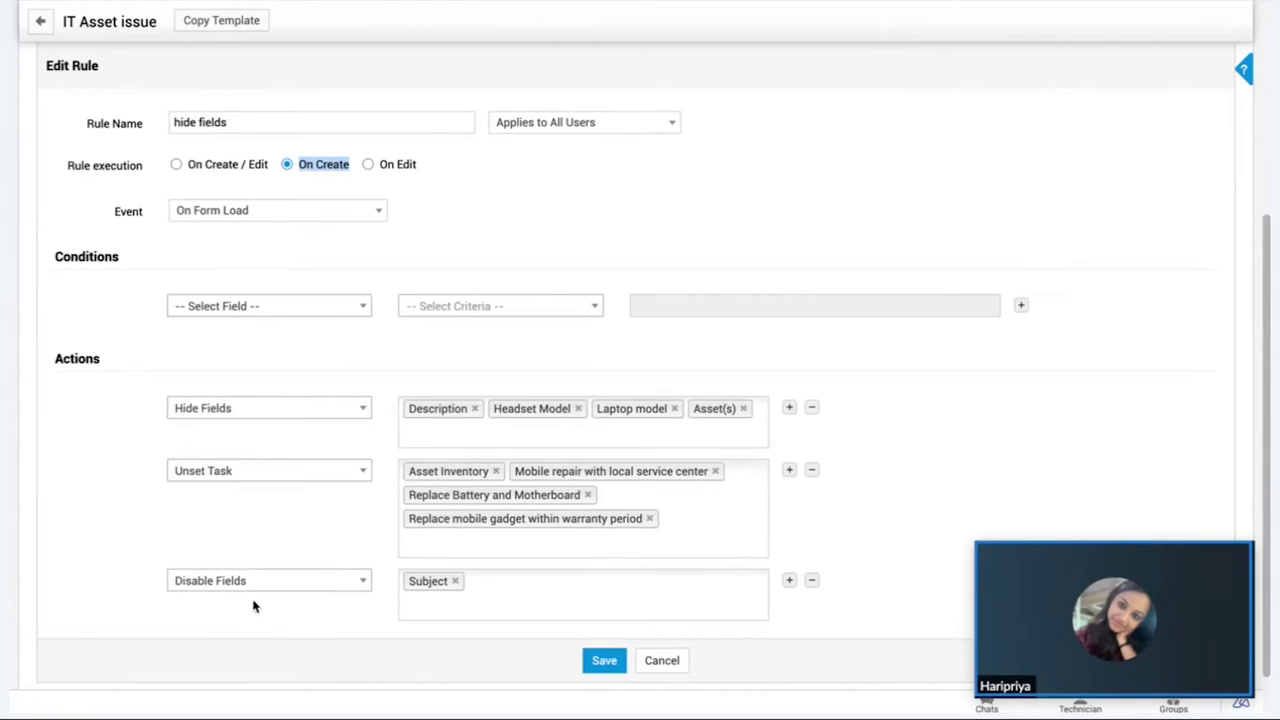
click(670, 662)
Open the laptop model rule among the field change rules, examine its condition and actions, and close it without saving
click(192, 366)
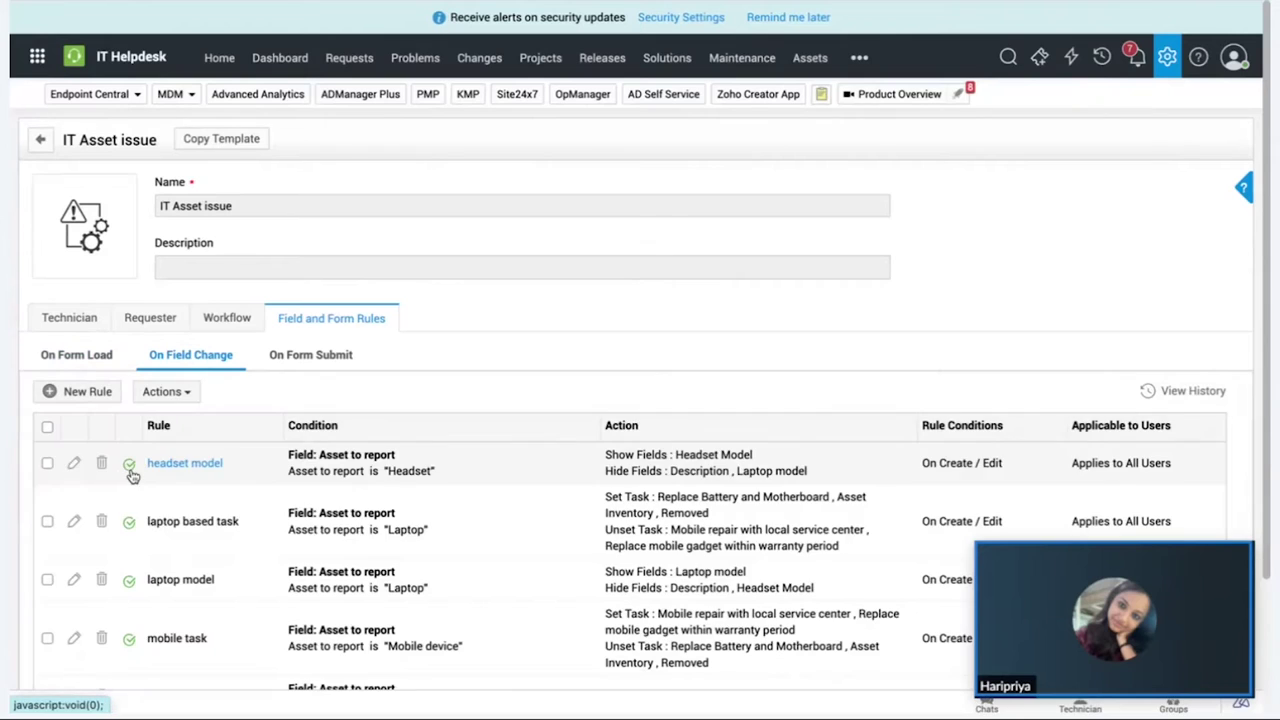
click(76, 579)
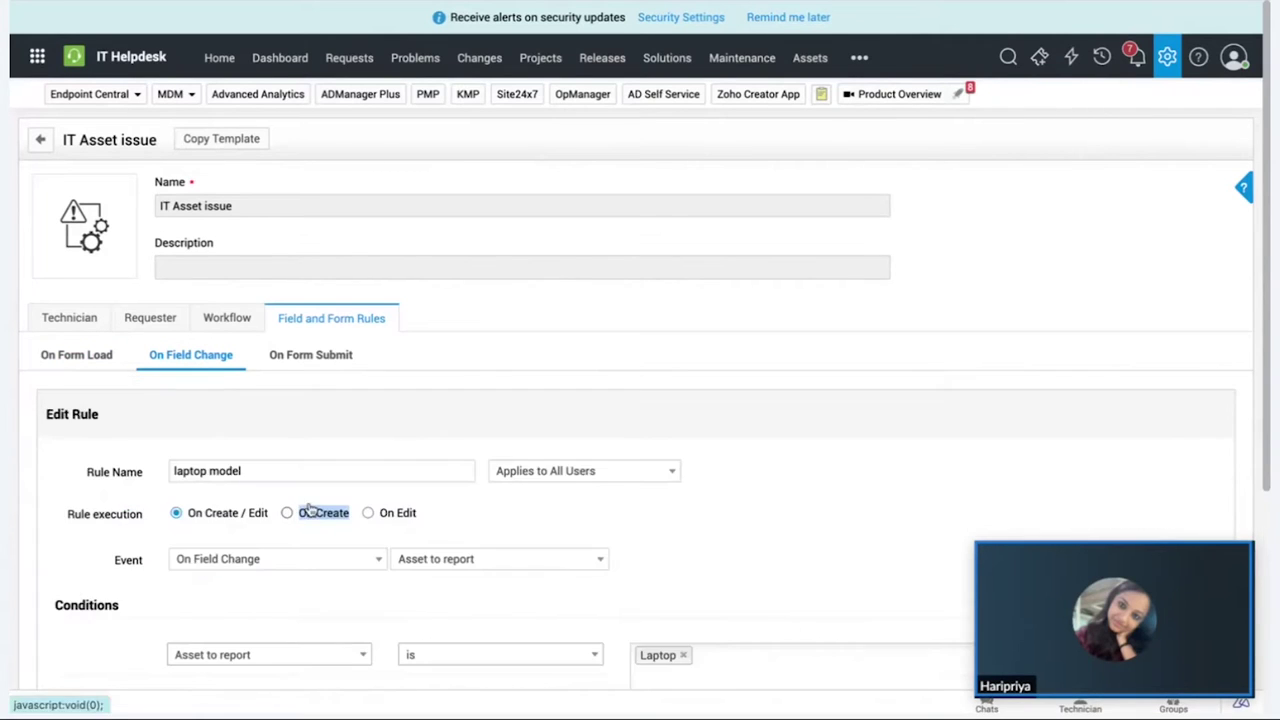
scroll(309, 510, down, 2)
scroll(330, 520, down, 2)
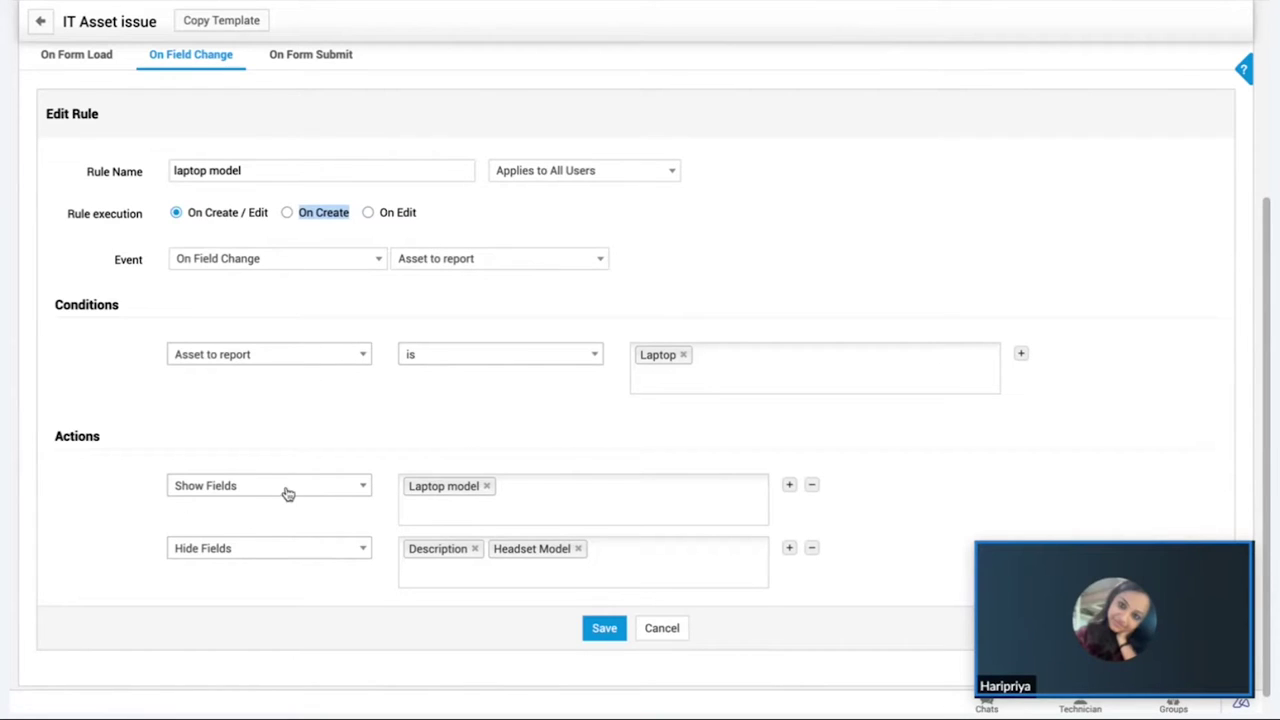
click(661, 629)
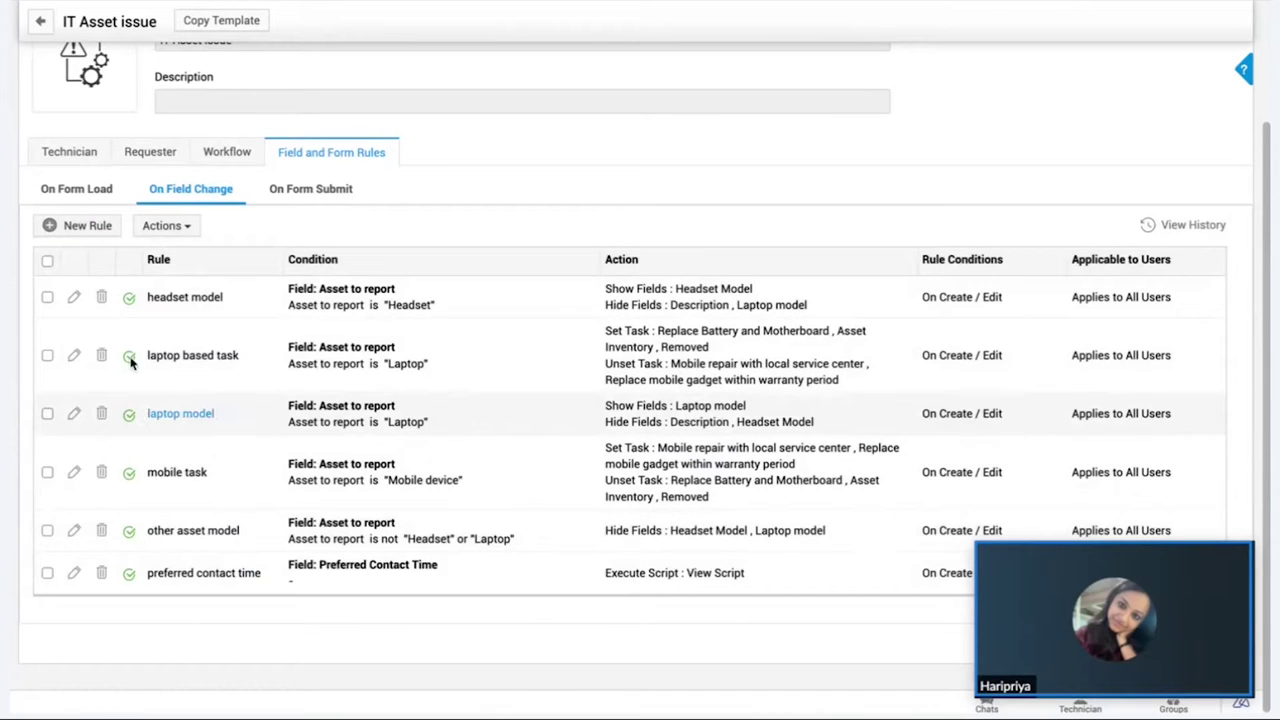
Open the headset model rule, examine its condition and actions, and close it without saving
click(74, 300)
scroll(274, 437, down, 3)
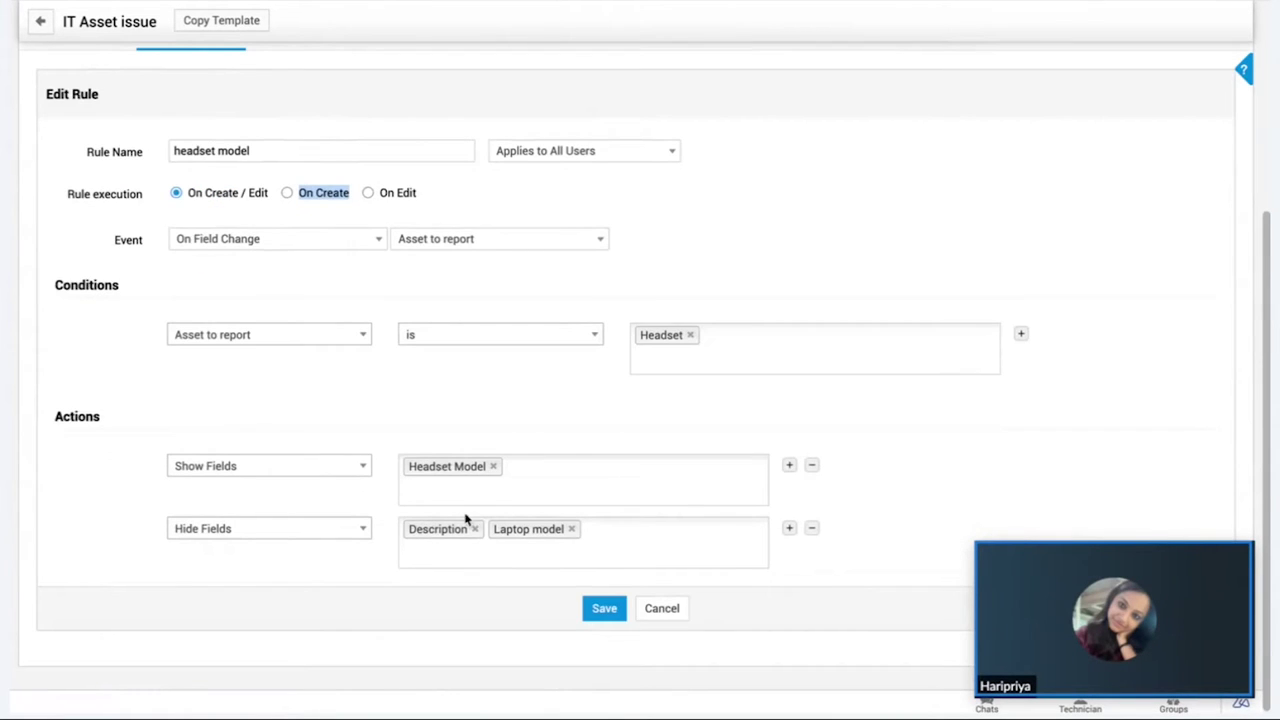
click(670, 612)
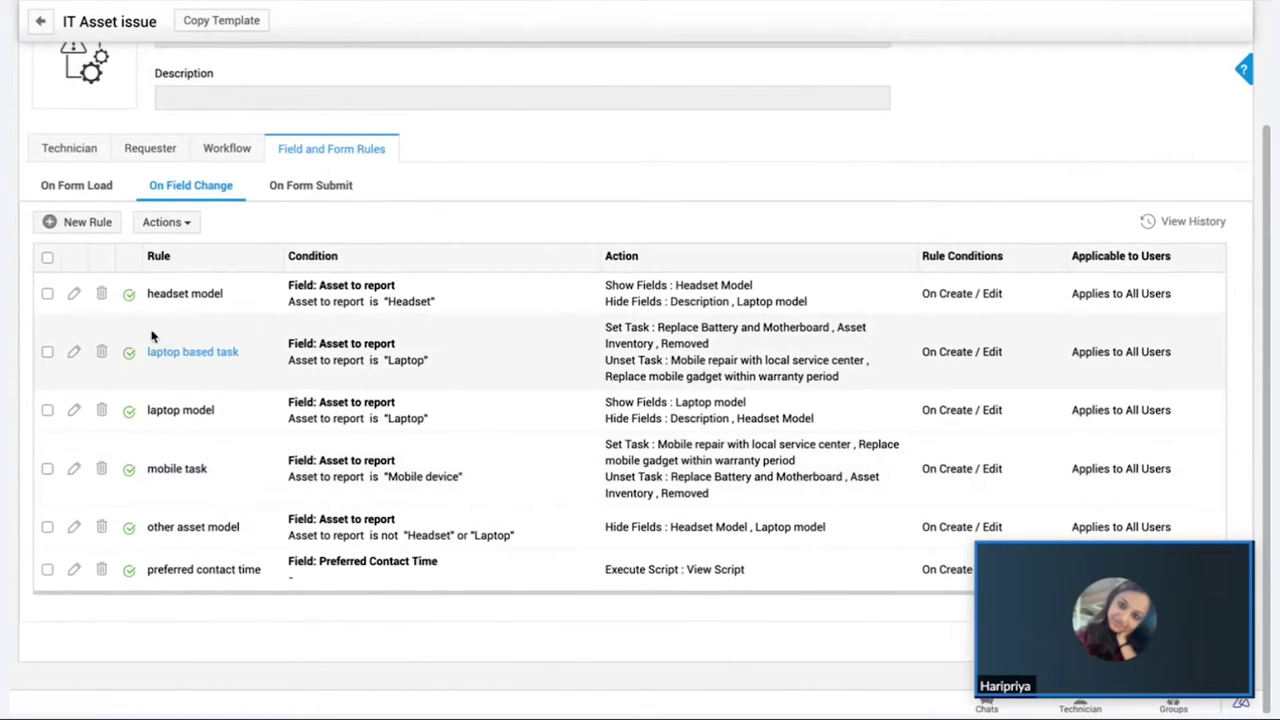
Reopen the headset model rule, browse the action types available for an additional action, and cancel the edit
click(75, 298)
scroll(374, 500, down, 3)
click(789, 524)
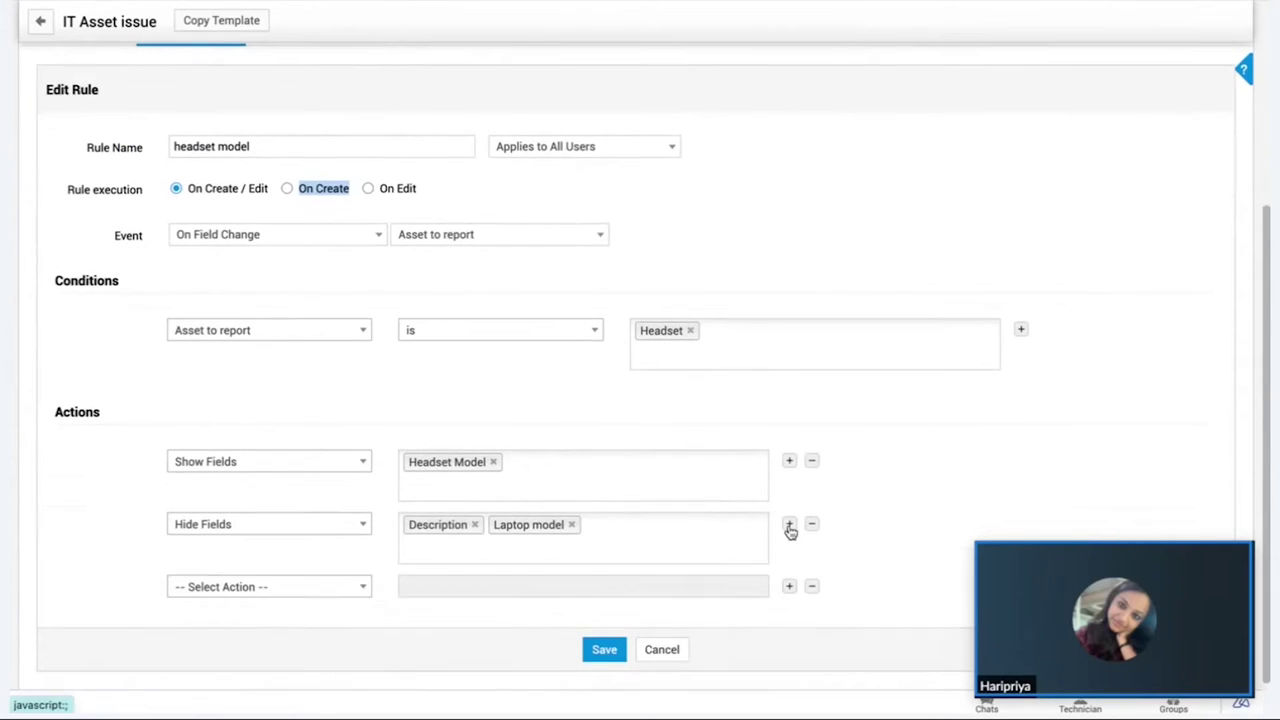
click(309, 598)
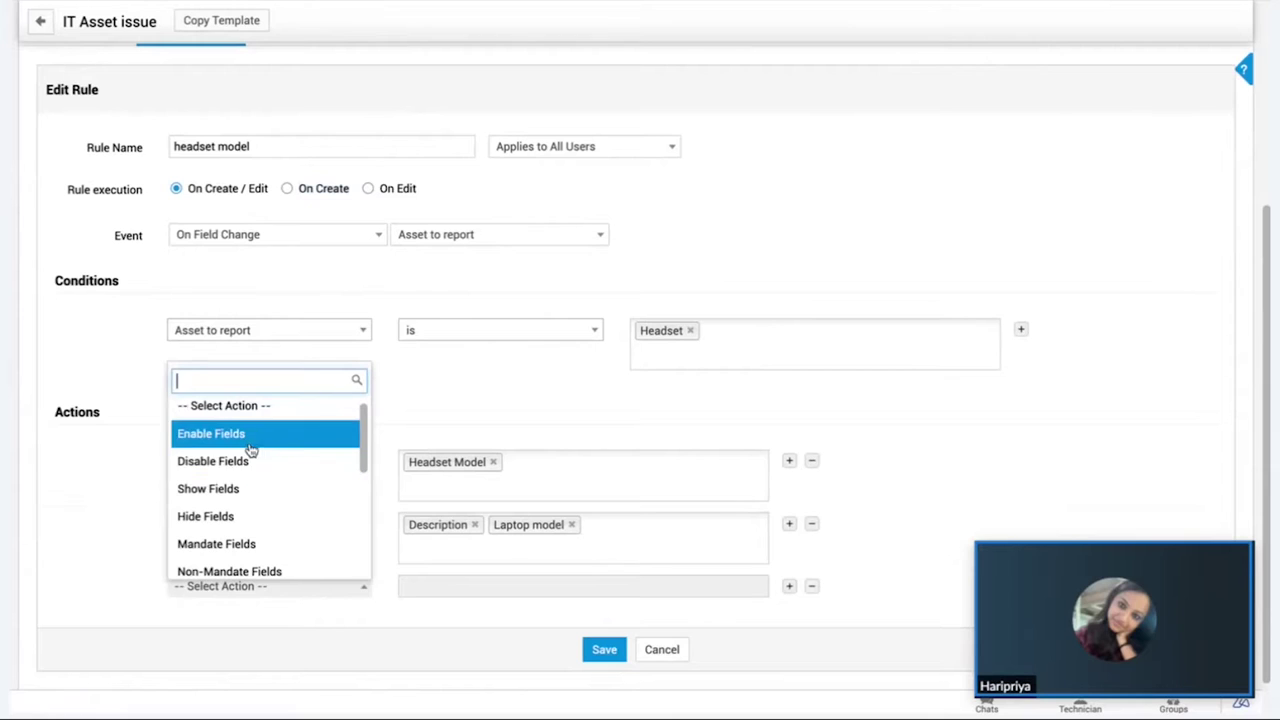
scroll(243, 530, down, 2)
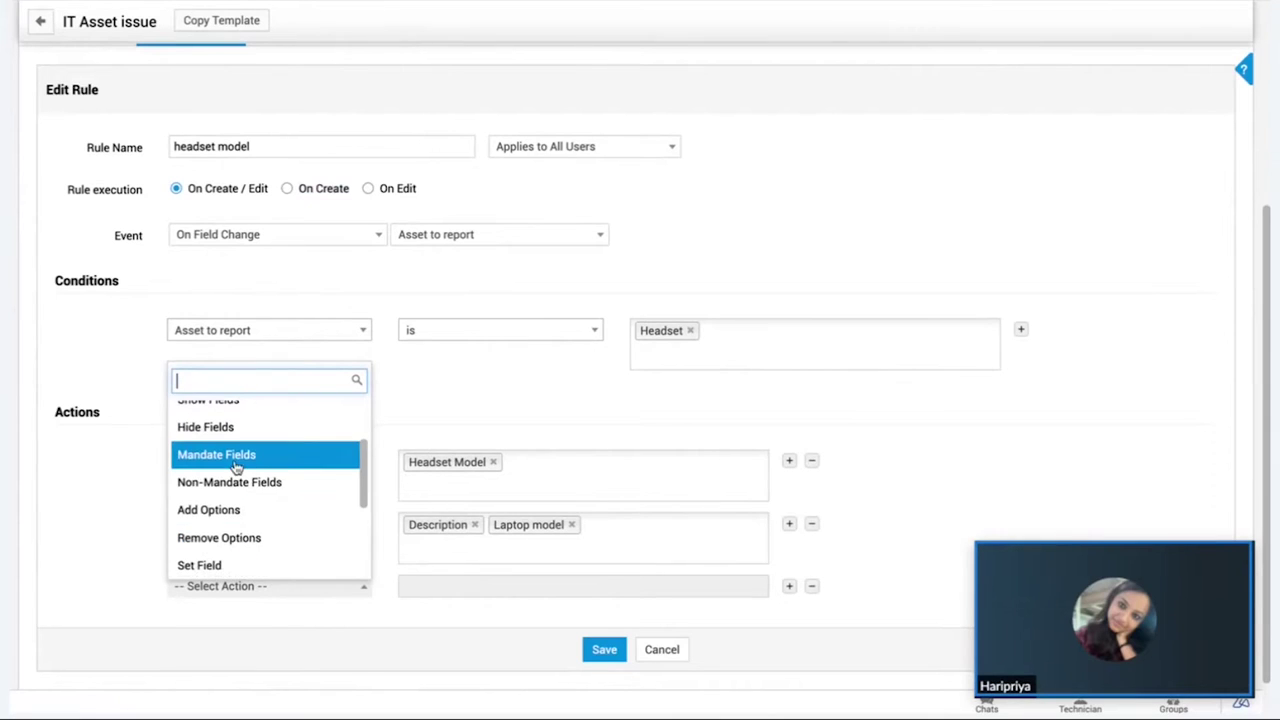
scroll(235, 505, down, 2)
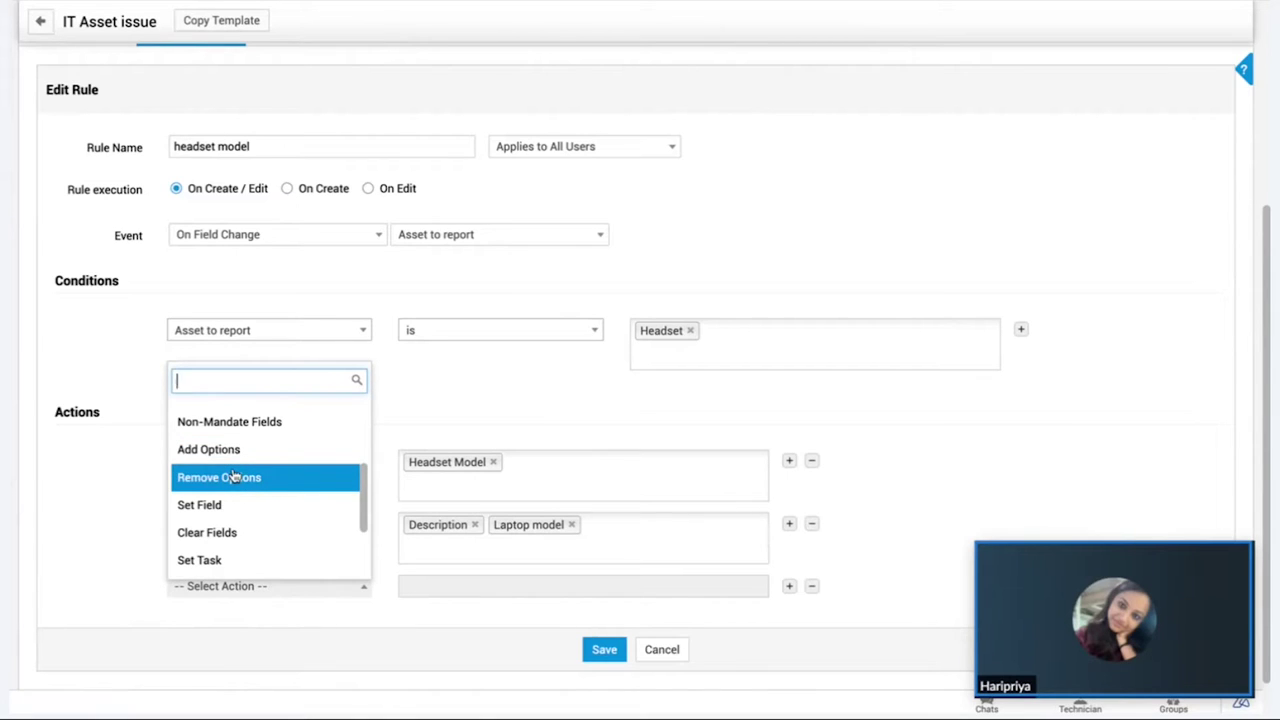
scroll(237, 485, down, 3)
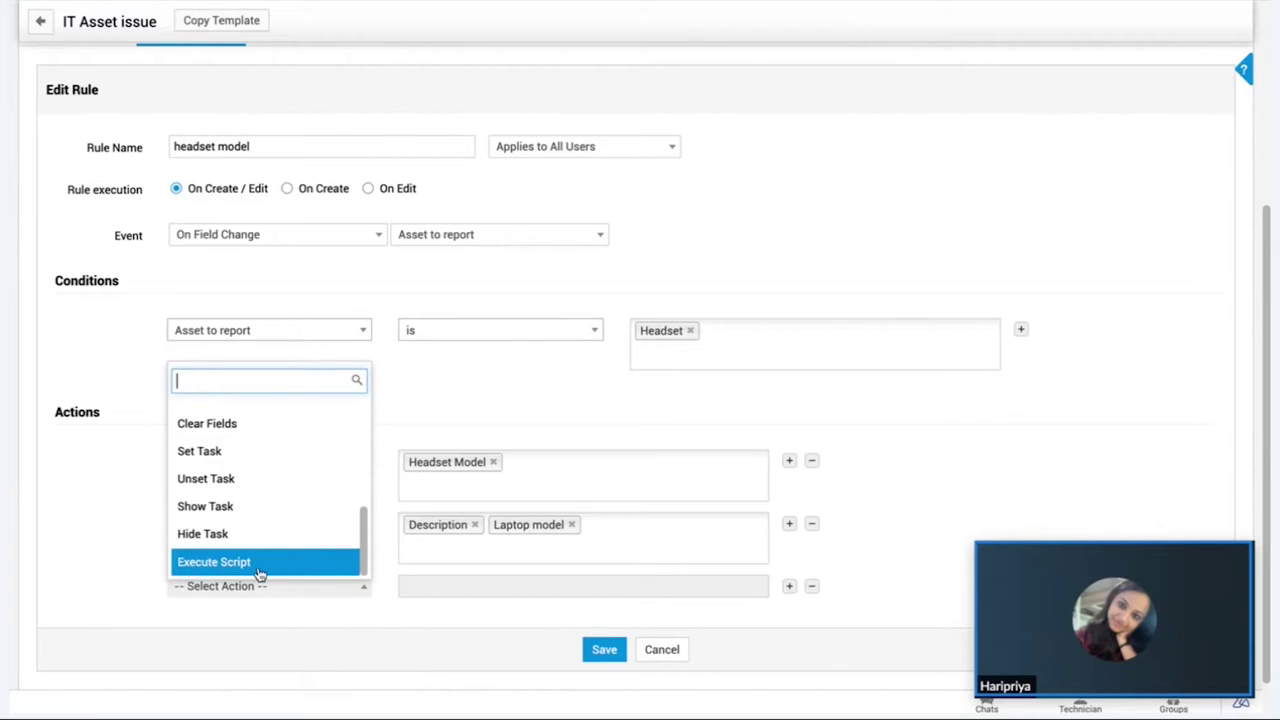
click(670, 654)
click(670, 654)
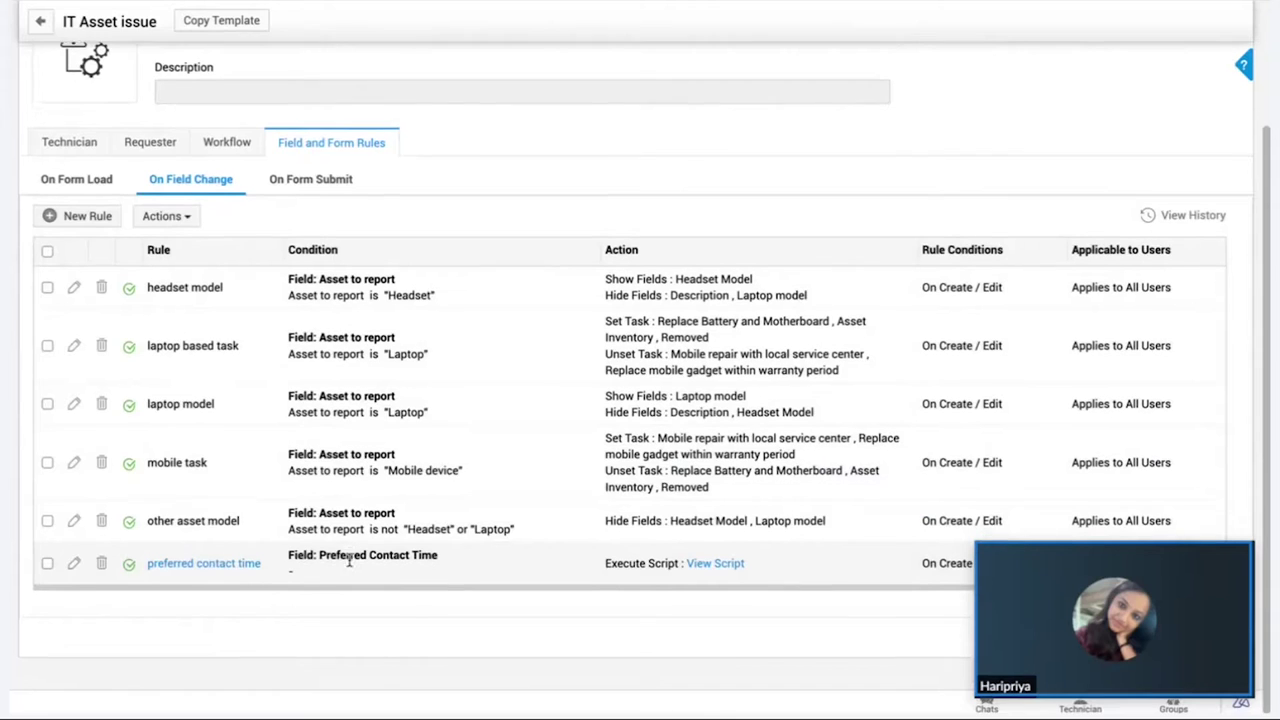
View the preferred contact time rule's script, and try selecting a Preferred Contact Time in the requester's form
click(716, 568)
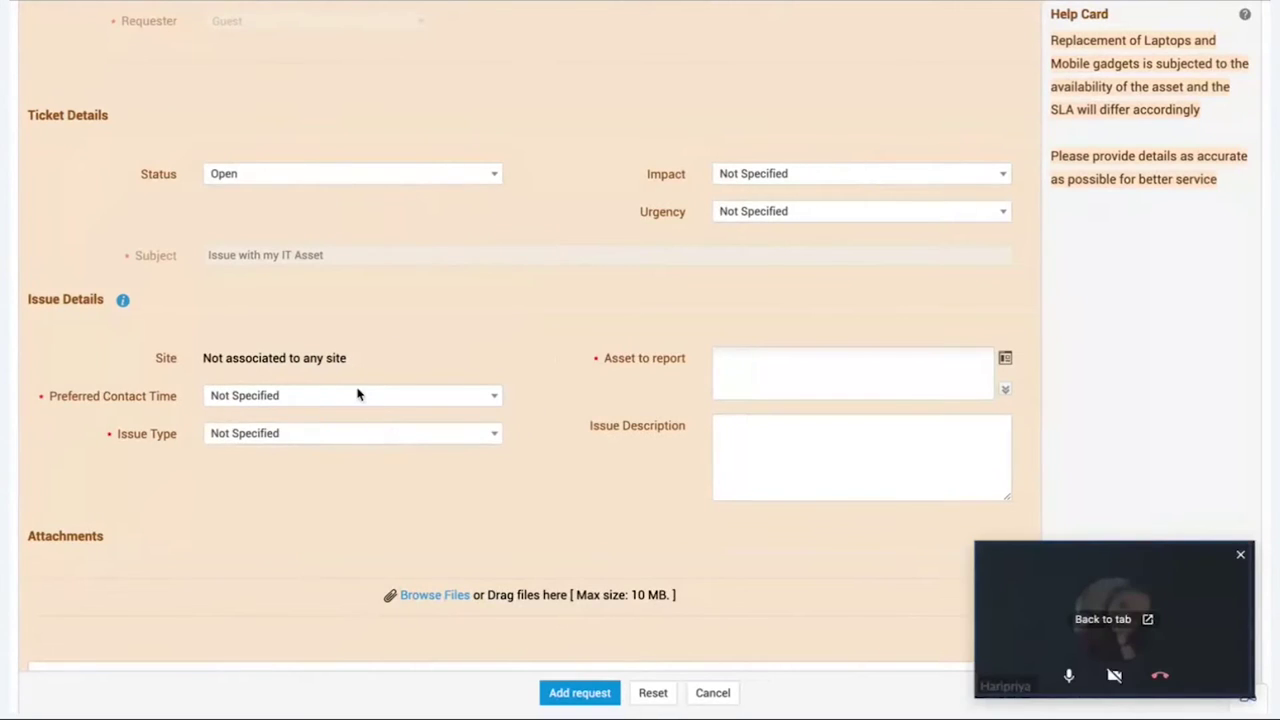
click(360, 396)
click(303, 481)
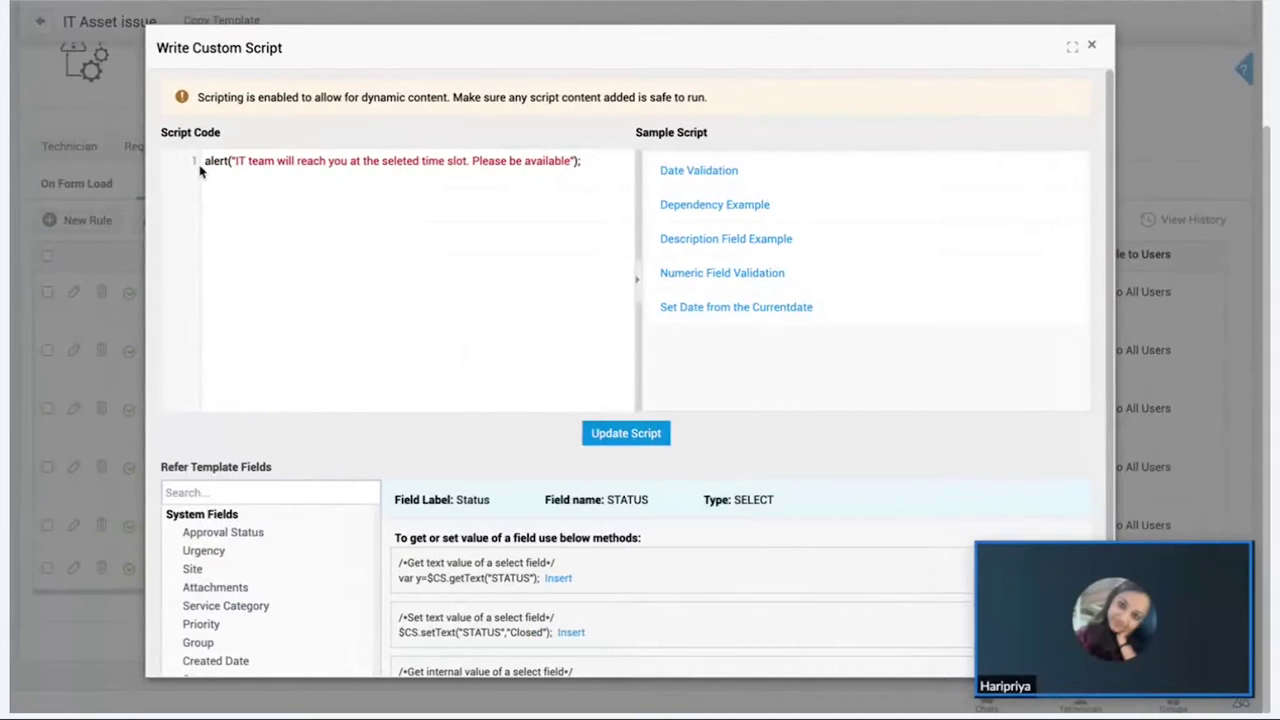
click(1091, 44)
Open the script of the update Subject rule among the form submit rules, examine its code, and close it unchanged
click(312, 188)
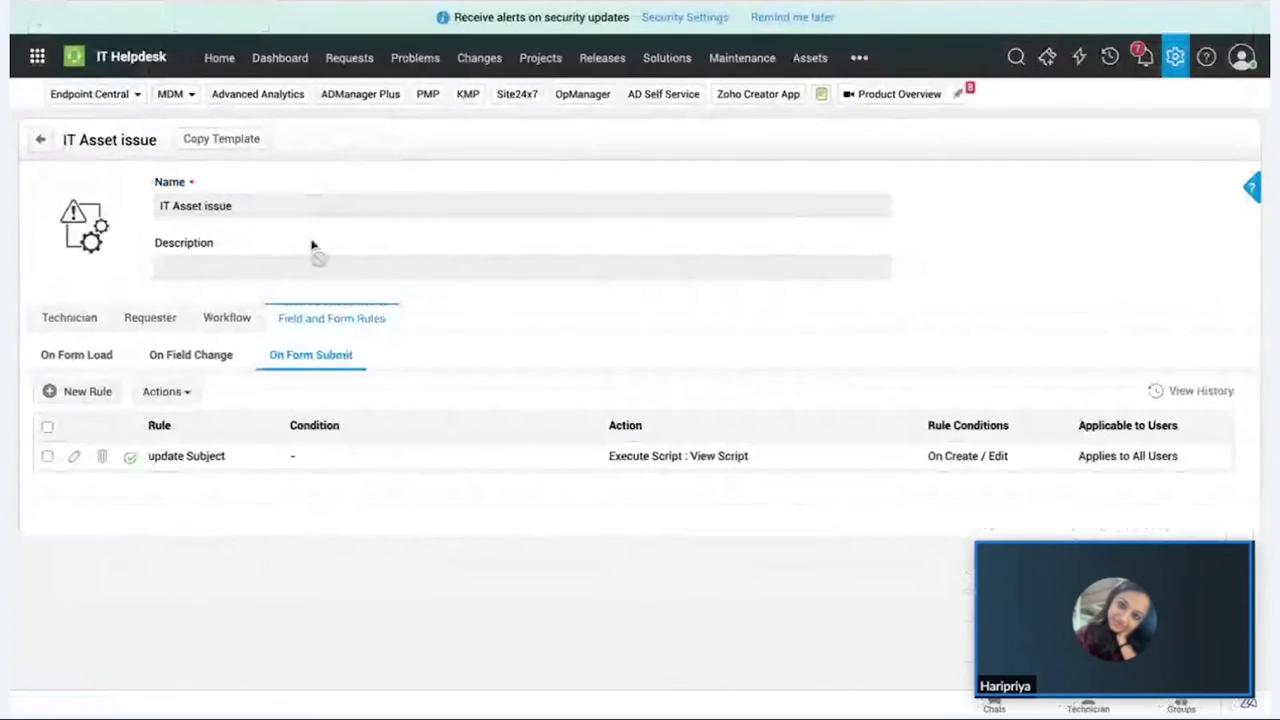
click(708, 458)
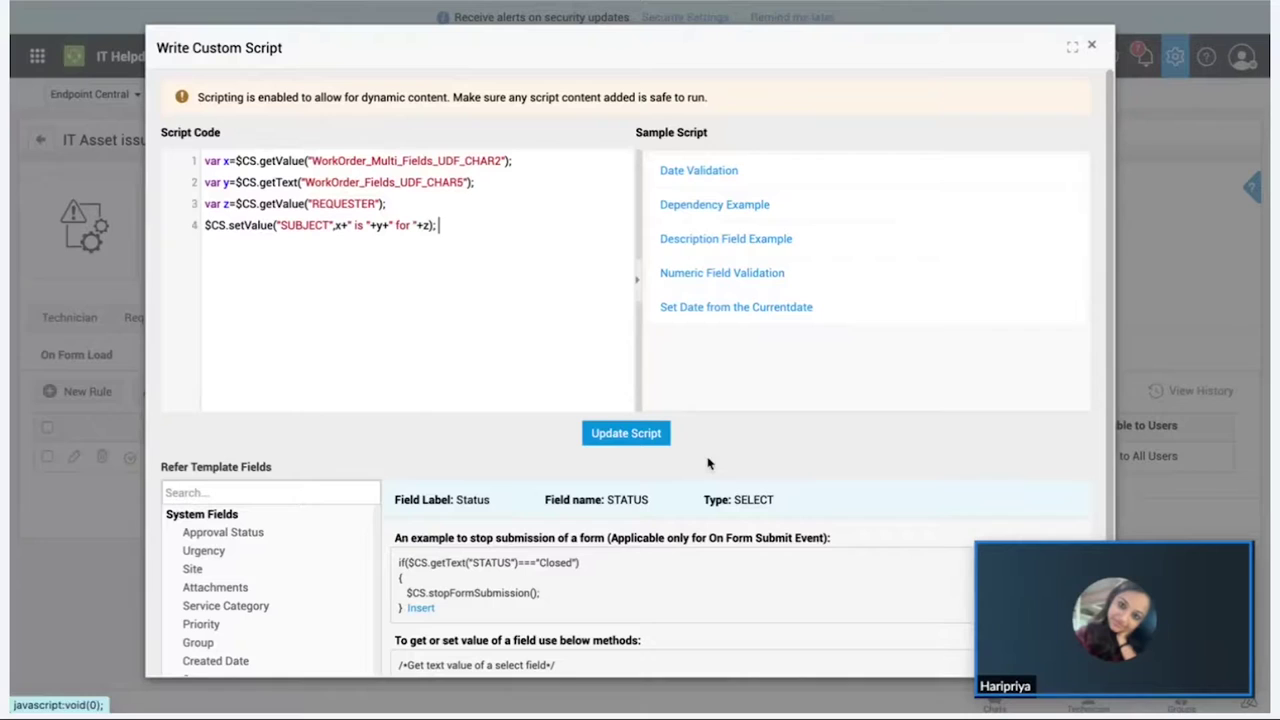
drag(463, 246, 197, 170)
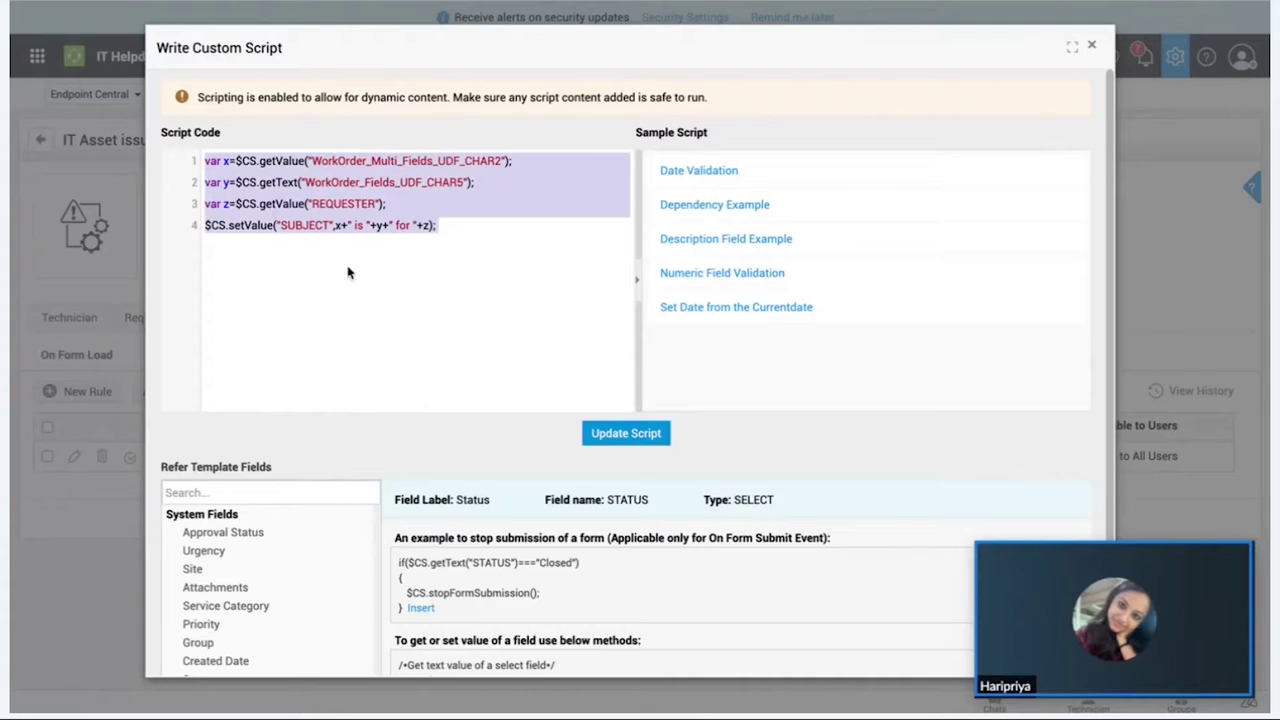
drag(280, 162, 373, 233)
click(393, 236)
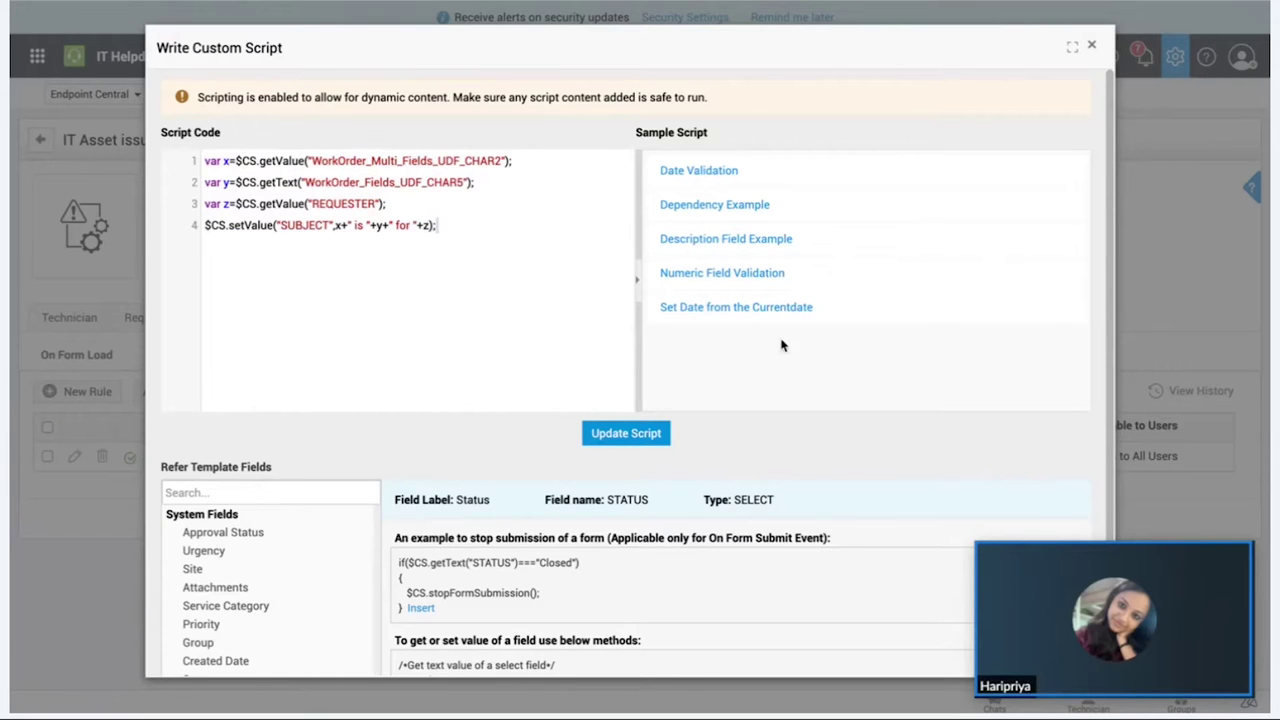
click(1092, 45)
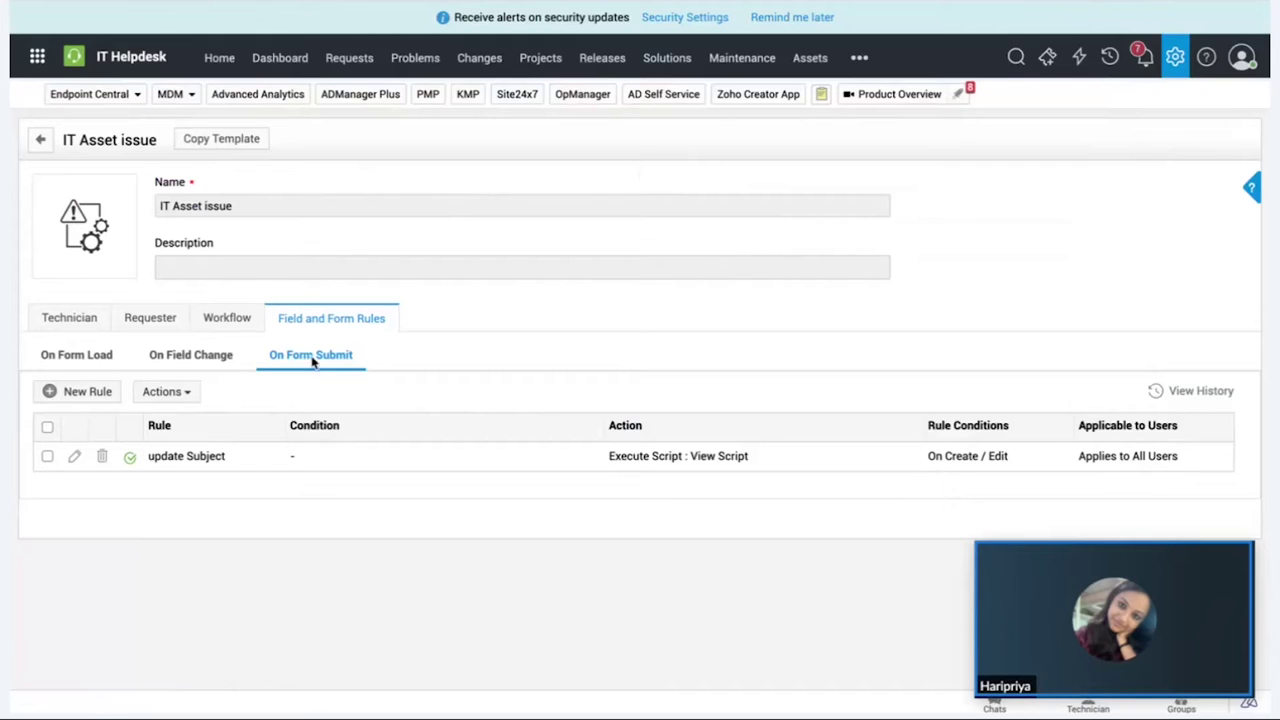
Open the template's workflow and examine its request life cycle, approval configuration, checklist and task details
click(227, 318)
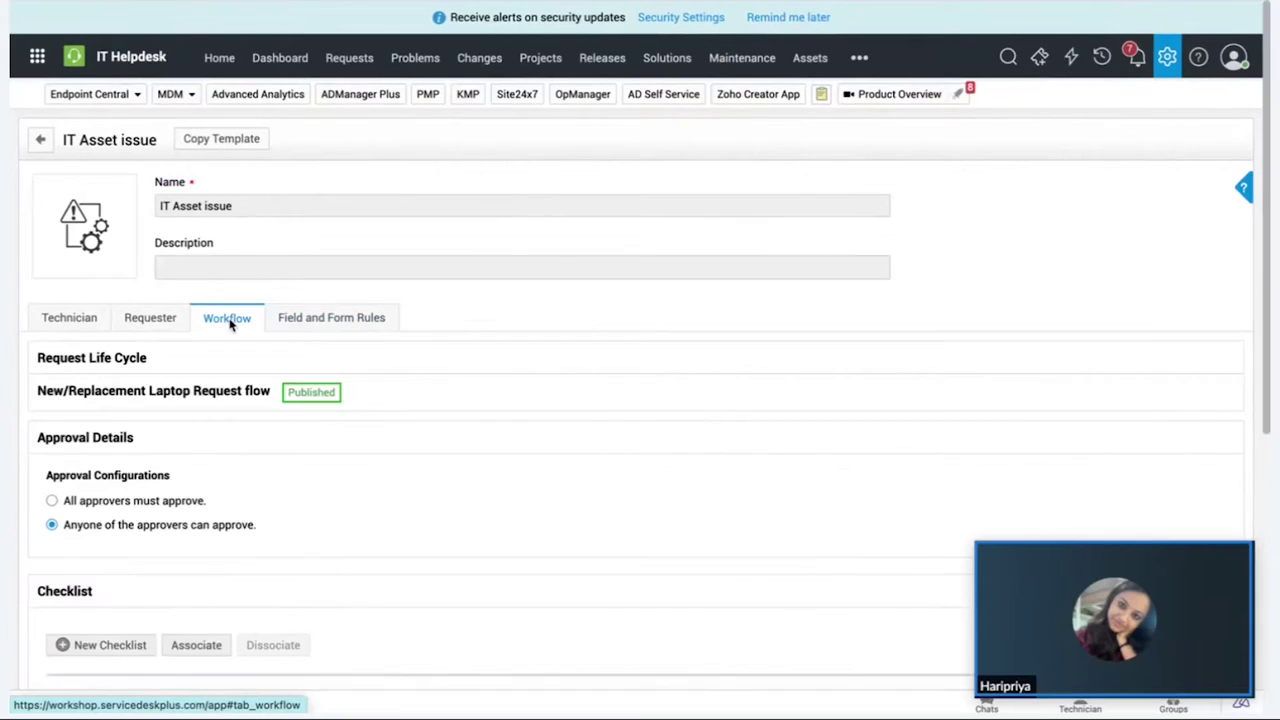
scroll(252, 430, down, 2)
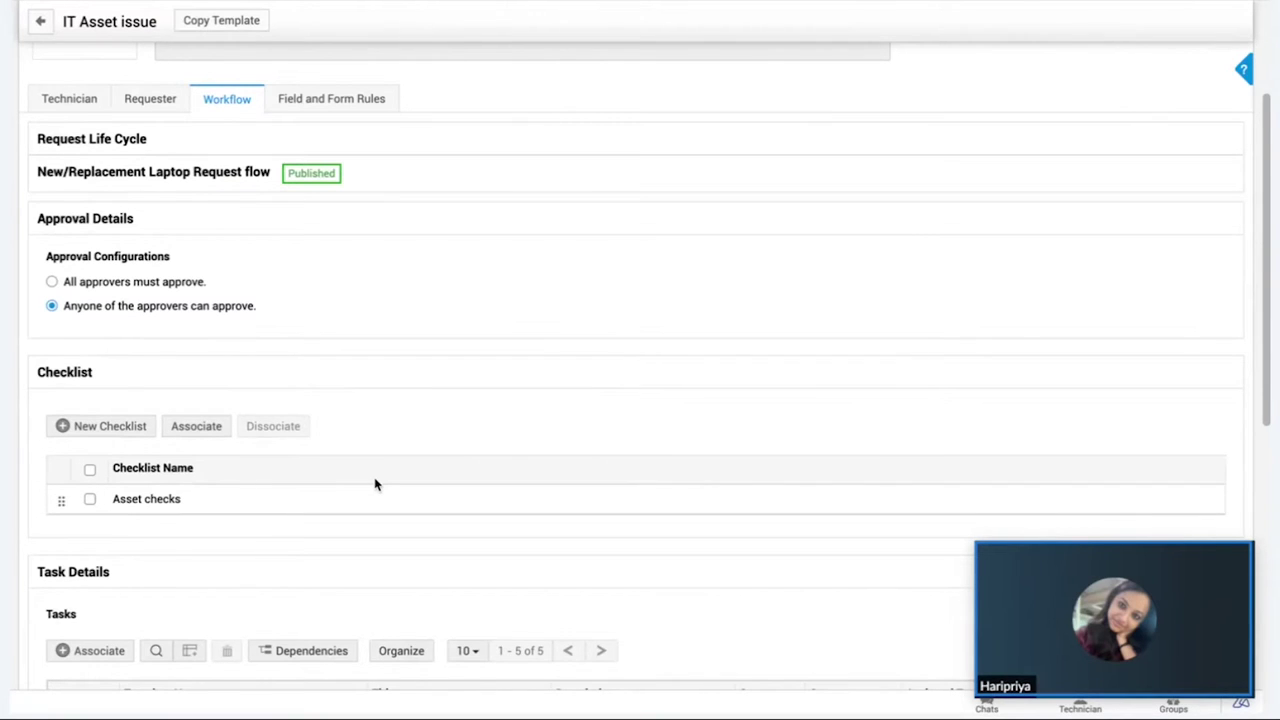
scroll(375, 484, down, 4)
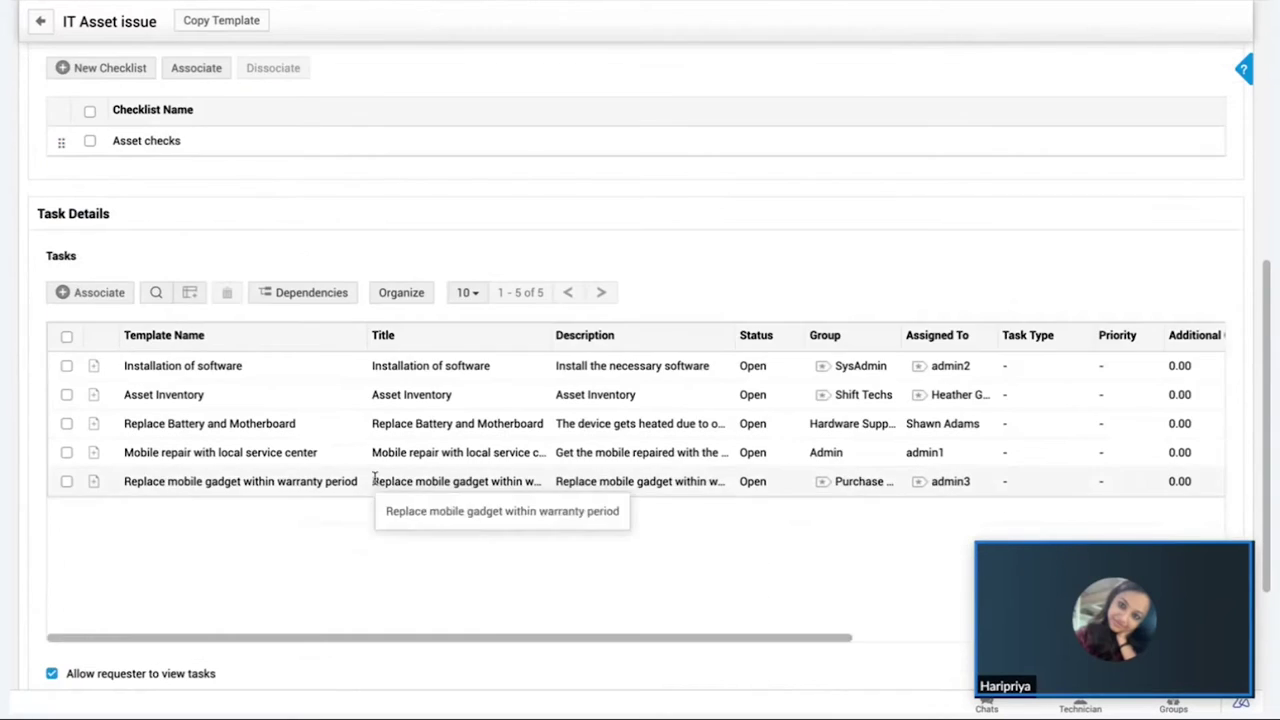
drag(106, 164, 33, 170)
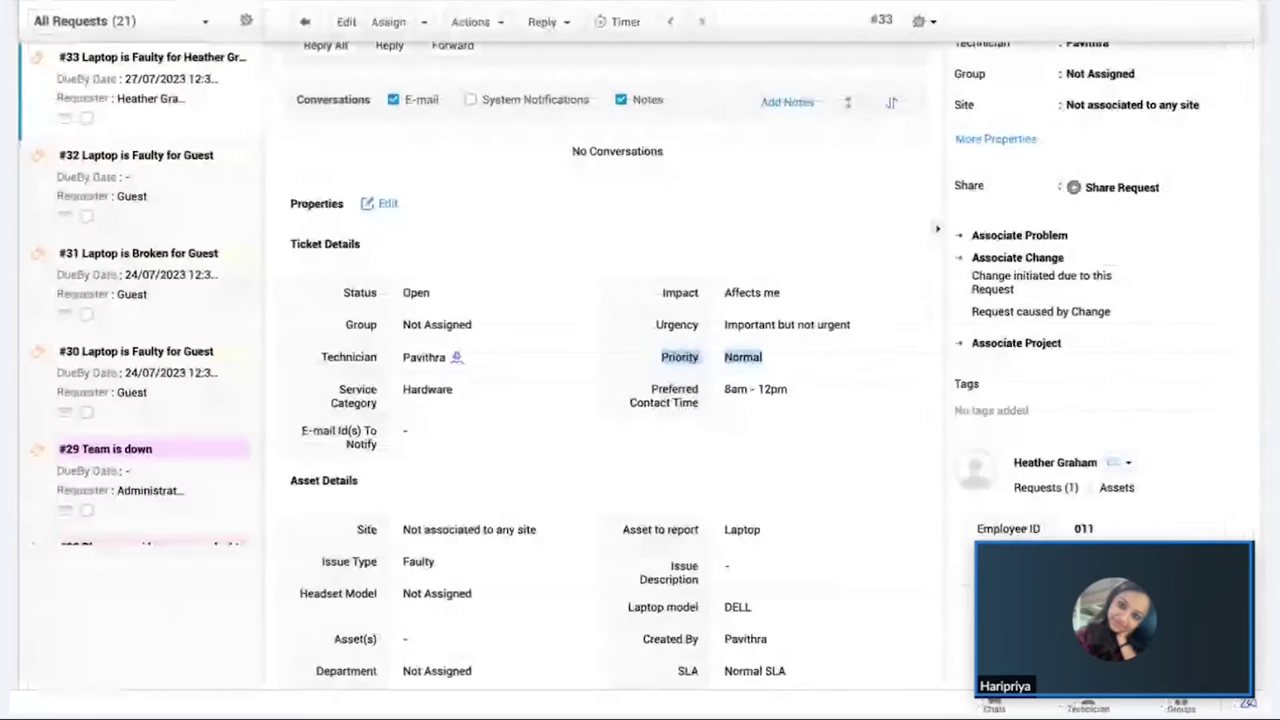
Return to the newest faulty laptop request and view its tasks
scroll(452, 237, up, 2)
scroll(478, 255, up, 3)
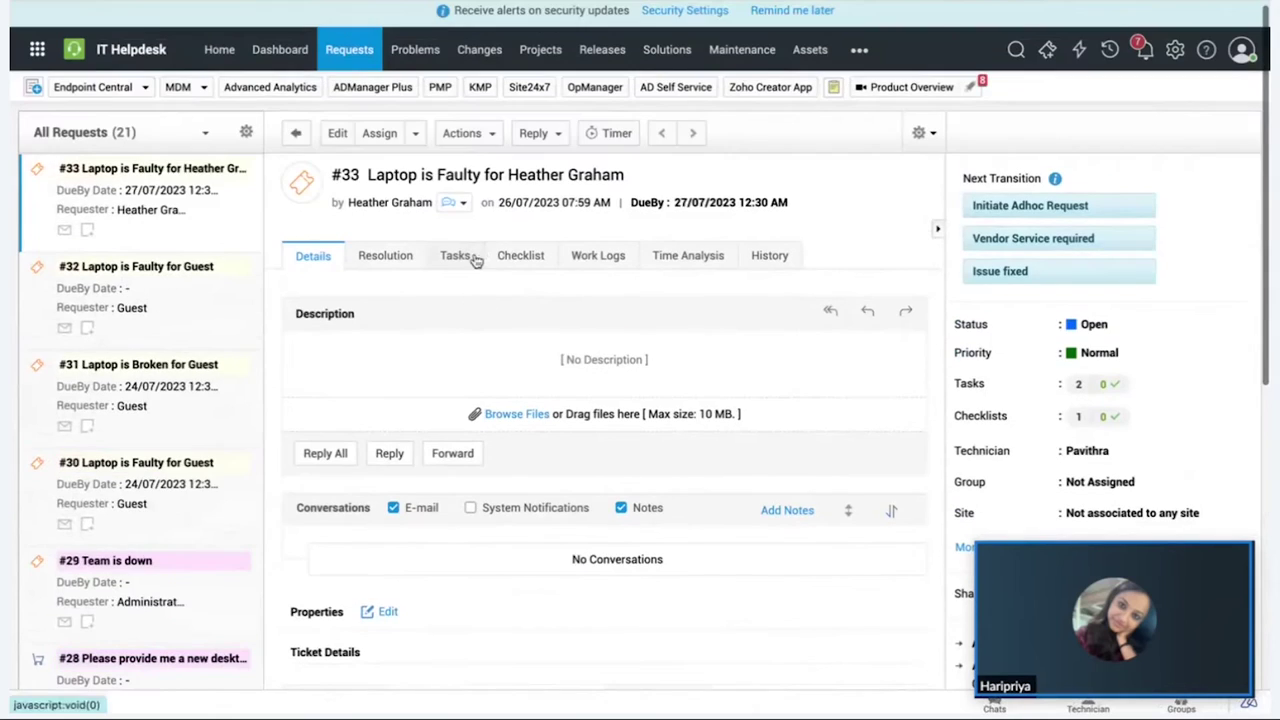
click(458, 257)
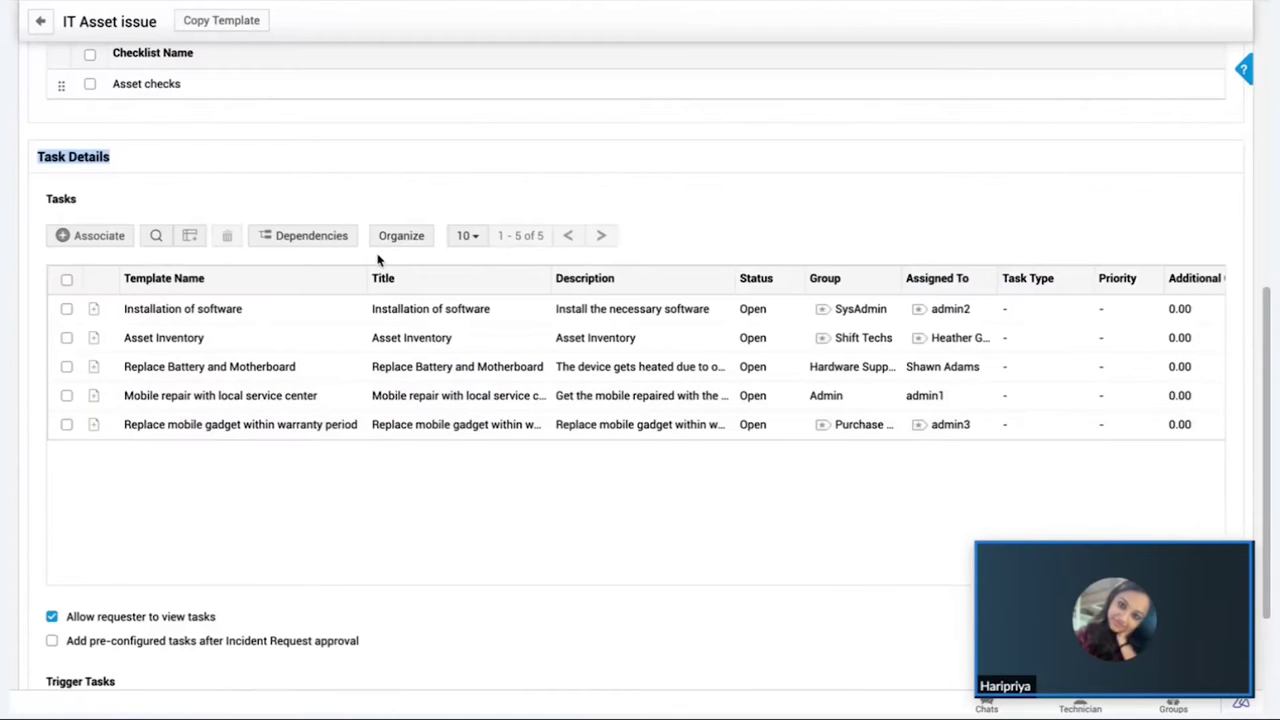
Open the template's Organize Tasks list, review the order of its tasks, and close it without changes
click(402, 237)
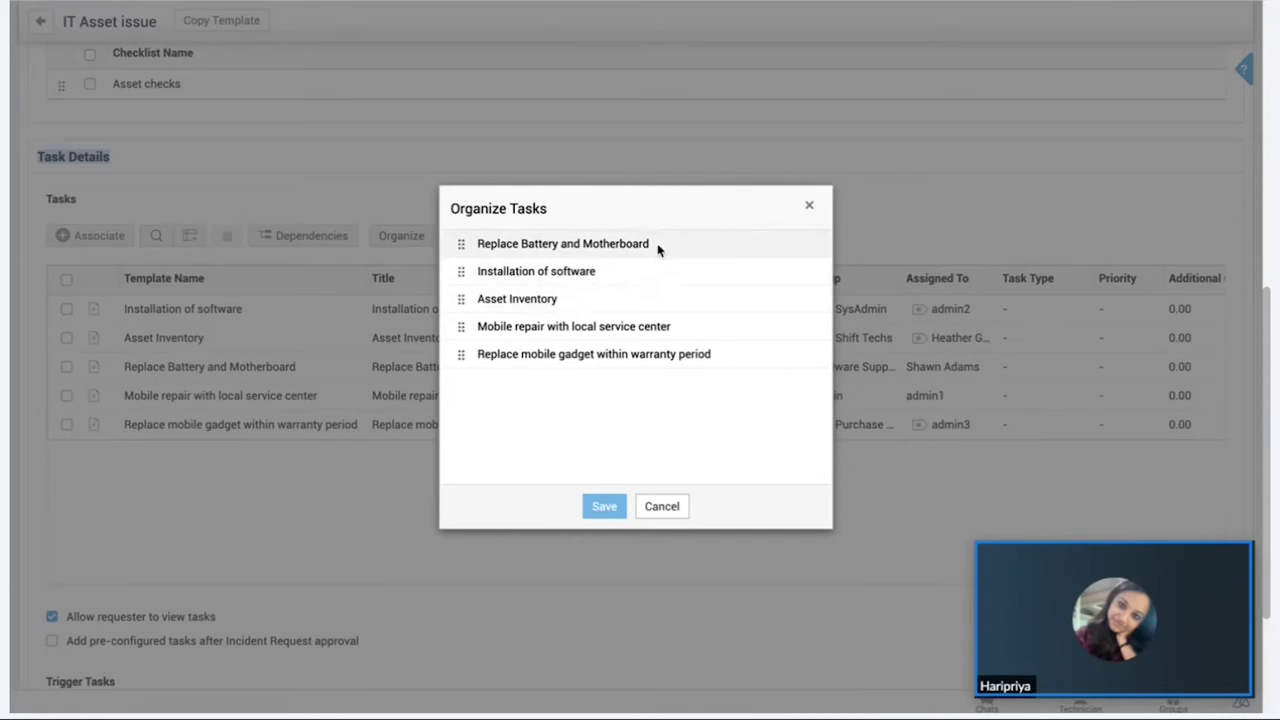
drag(664, 248, 521, 245)
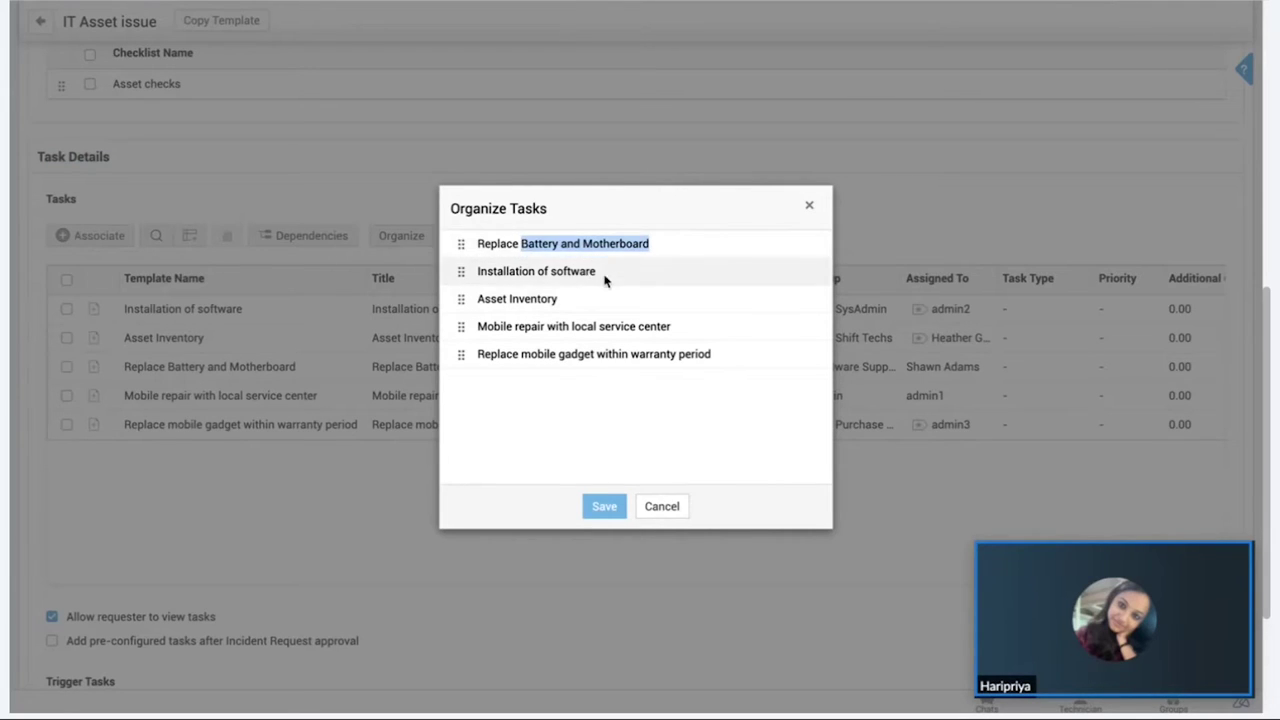
drag(600, 274, 520, 273)
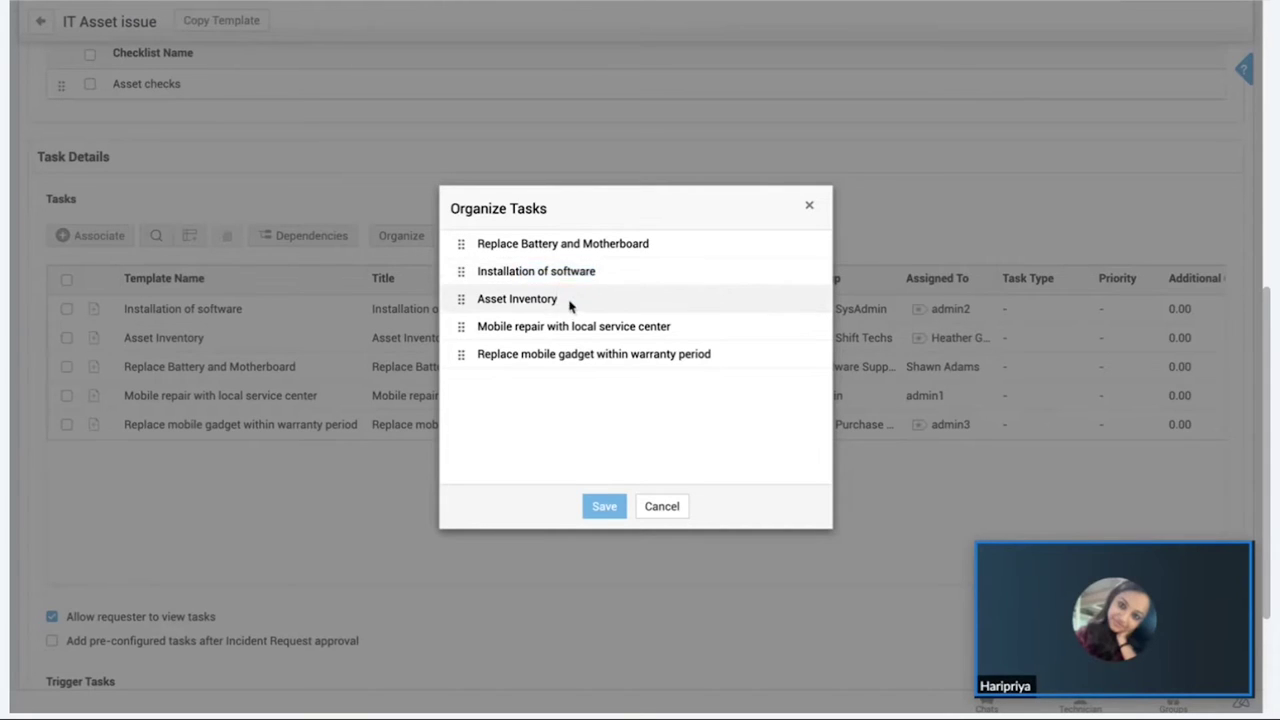
drag(569, 303, 495, 298)
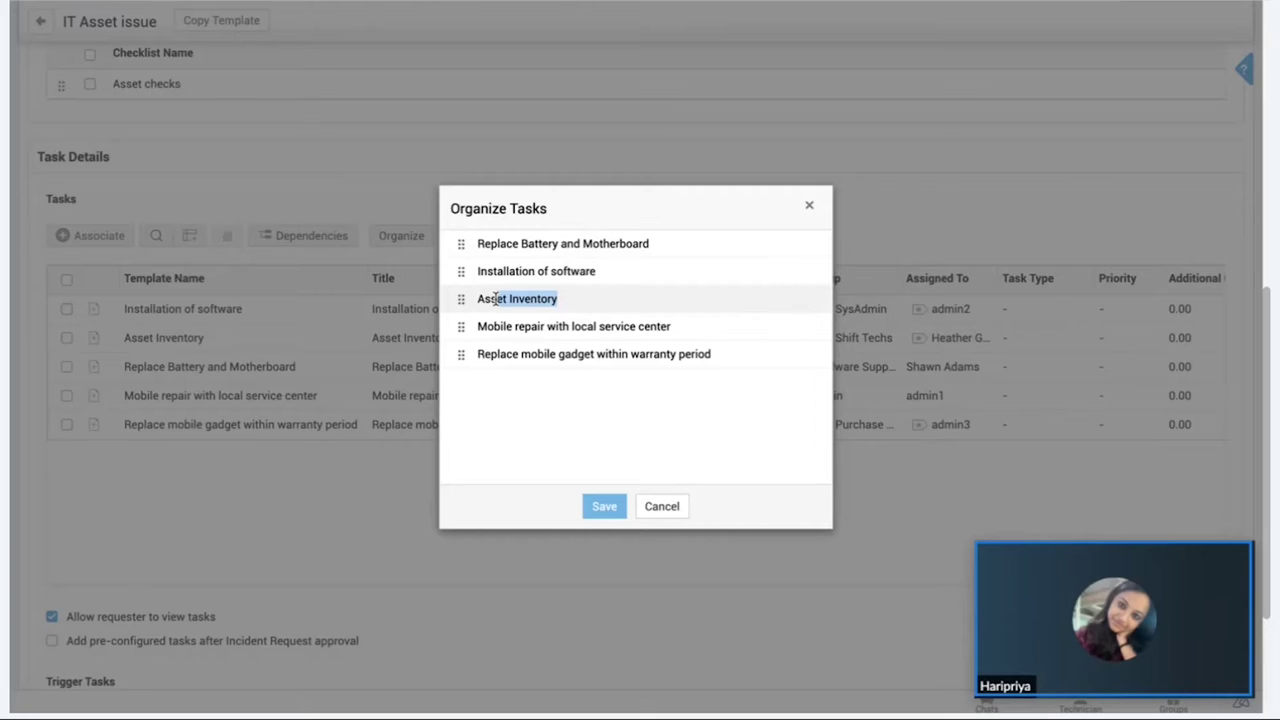
drag(564, 304, 476, 307)
drag(679, 245, 478, 245)
drag(619, 272, 524, 270)
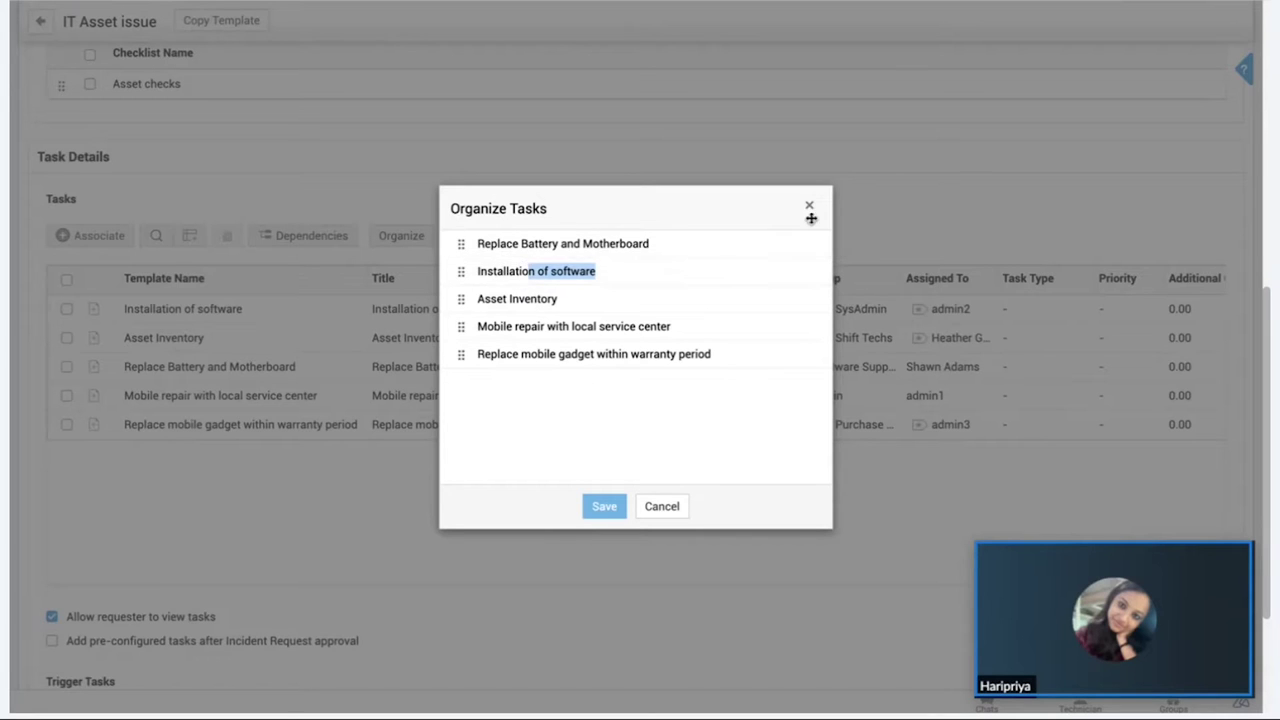
click(809, 207)
Open the template's task dependency map, inspect the battery replacement, software installation and asset inventory chain, and close it
scroll(367, 312, up, 1)
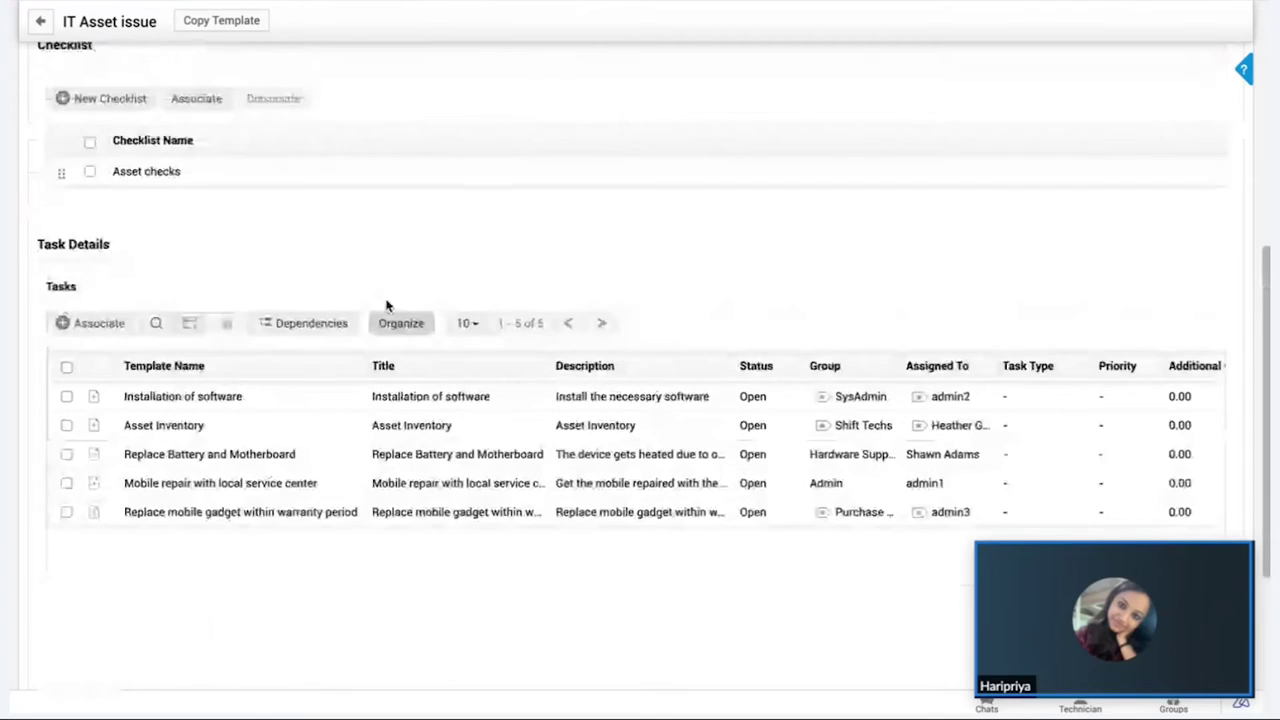
click(311, 325)
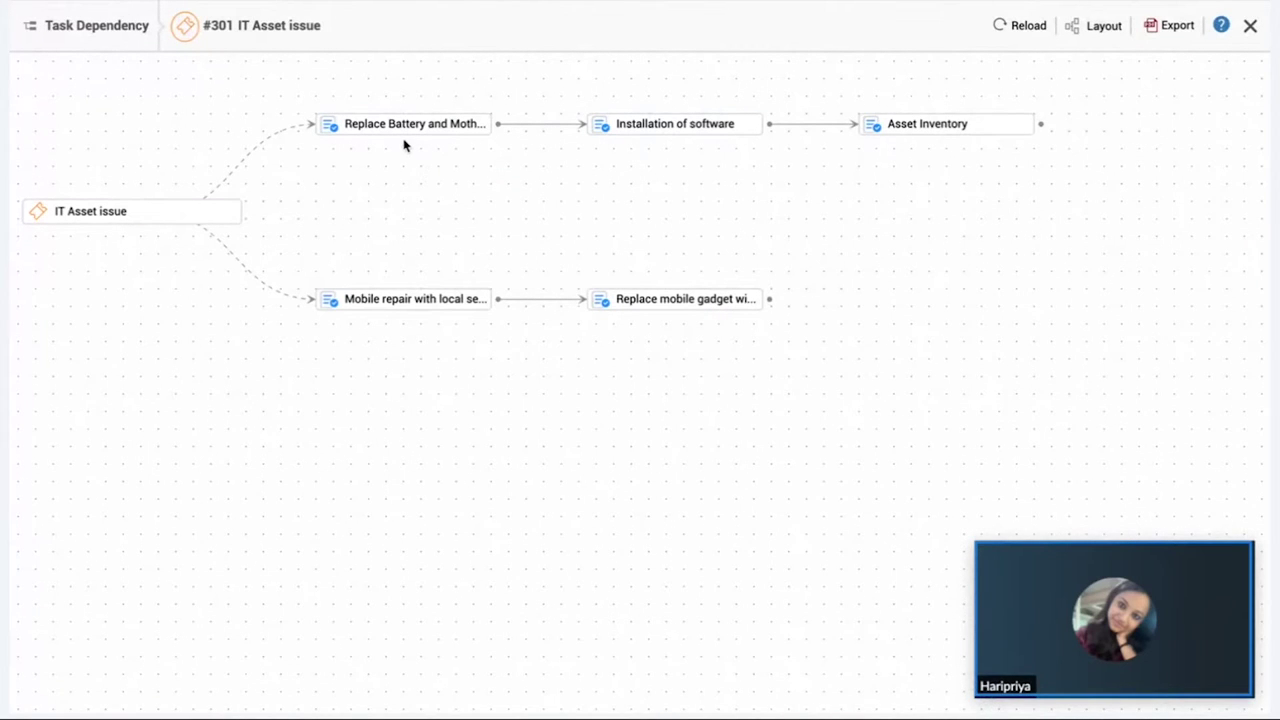
mouse_move(369, 137)
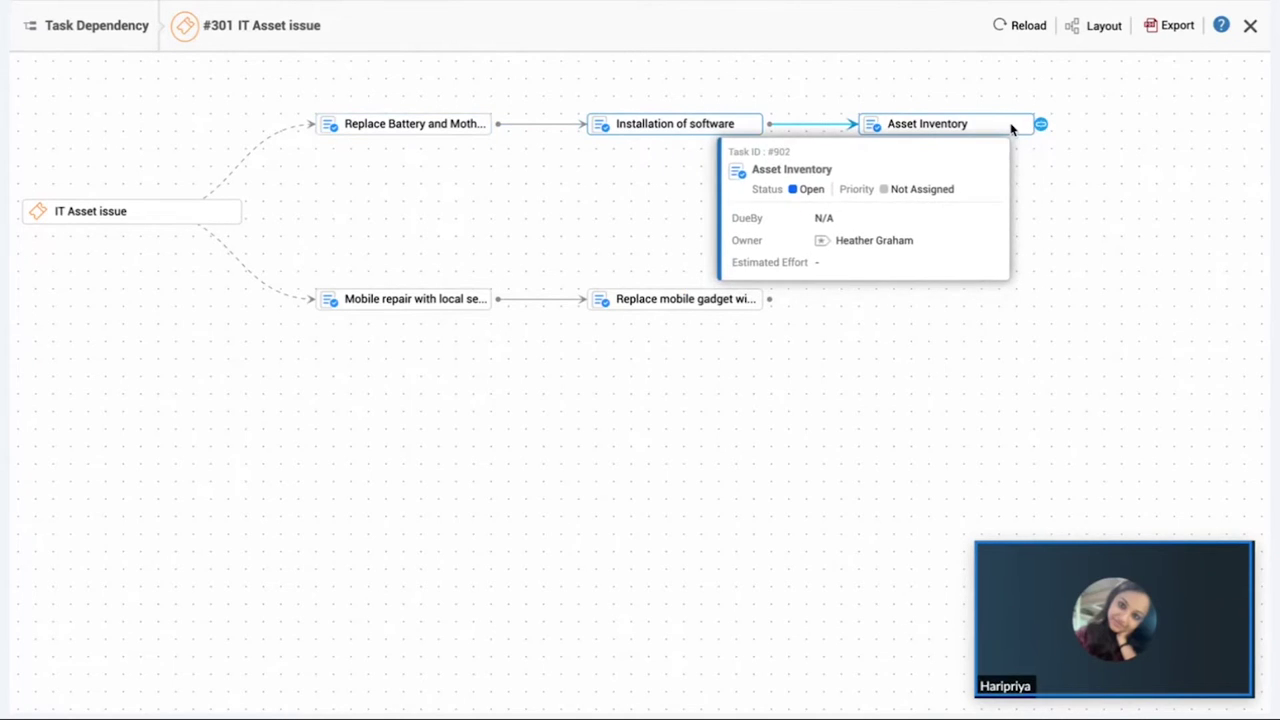
click(1249, 27)
Examine the groups and owners assigned to the Replace Battery and Motherboard and Asset Inventory tasks in the template
scroll(594, 500, down, 5)
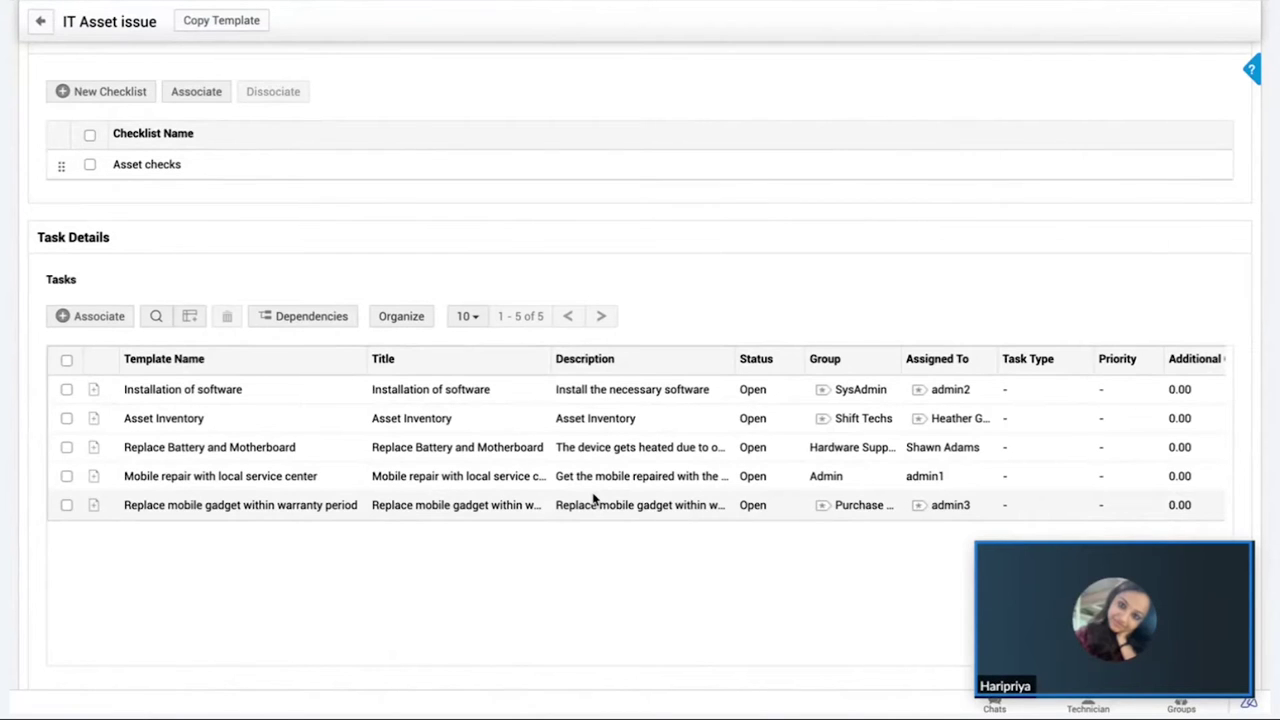
scroll(600, 560, down, 2)
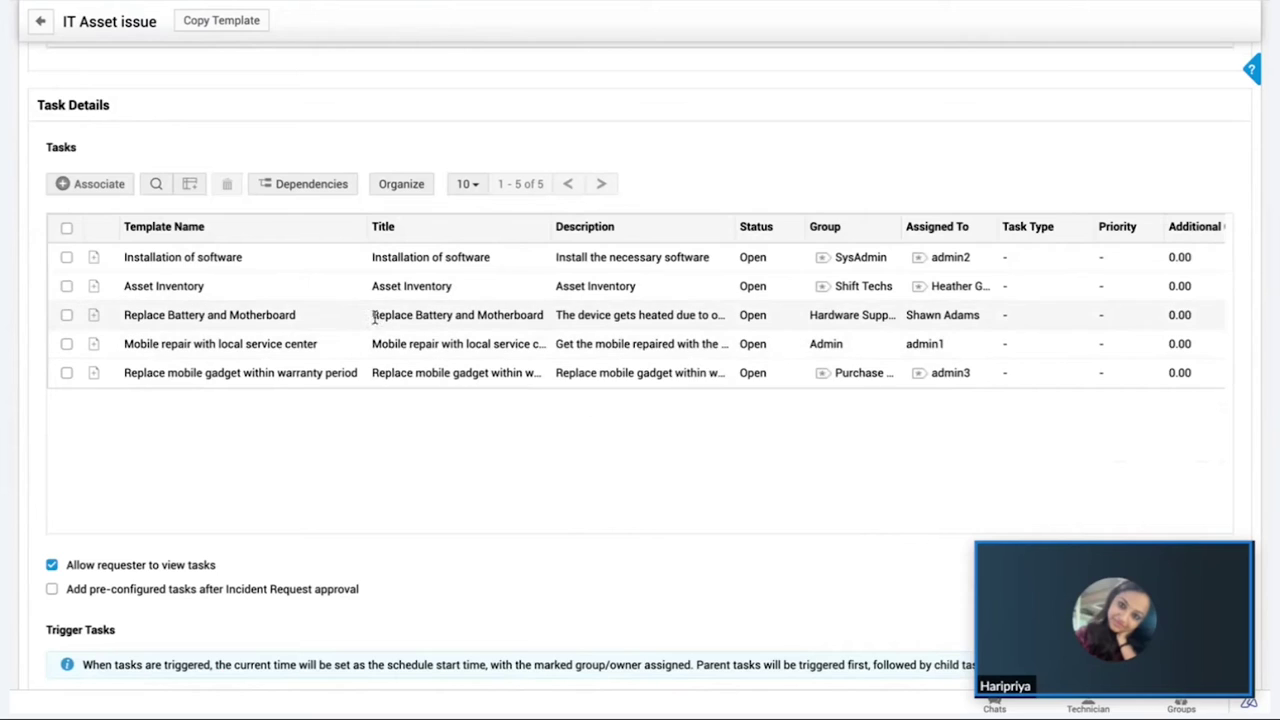
drag(270, 318, 890, 318)
click(982, 320)
drag(700, 289, 858, 290)
click(810, 300)
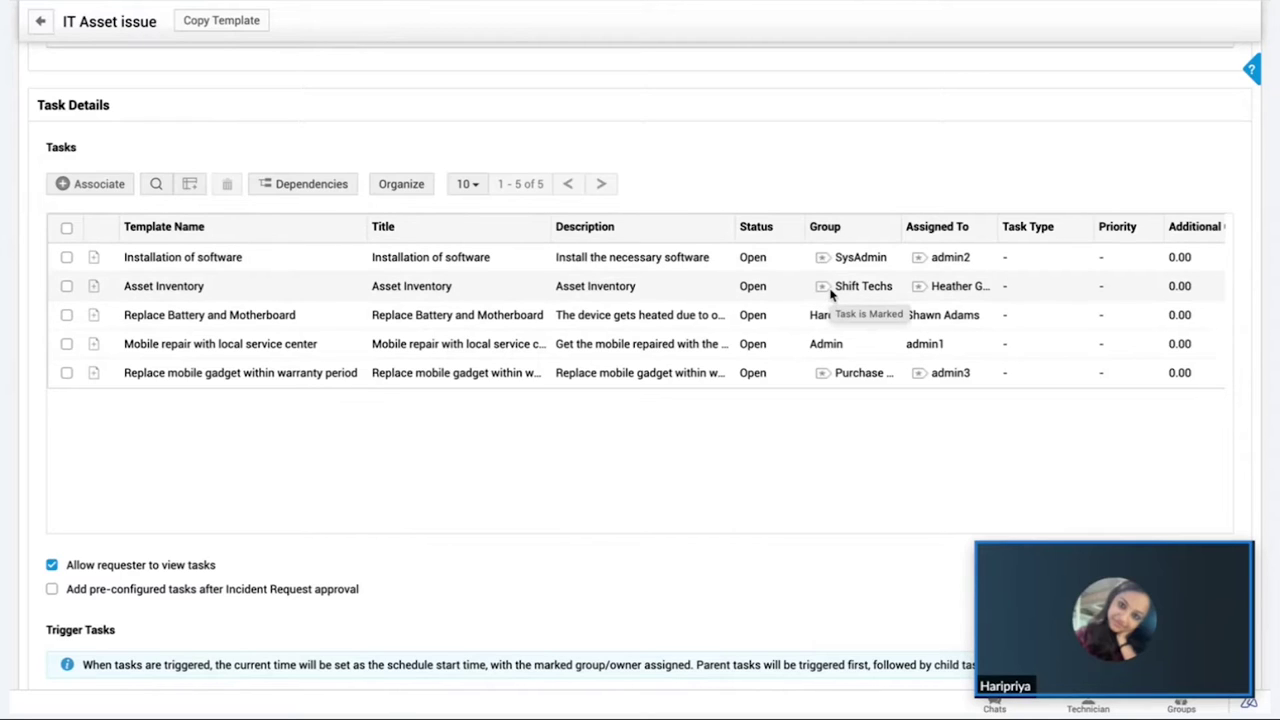
Examine the template's technician form and the support groups associated with it
scroll(500, 317, up, 5)
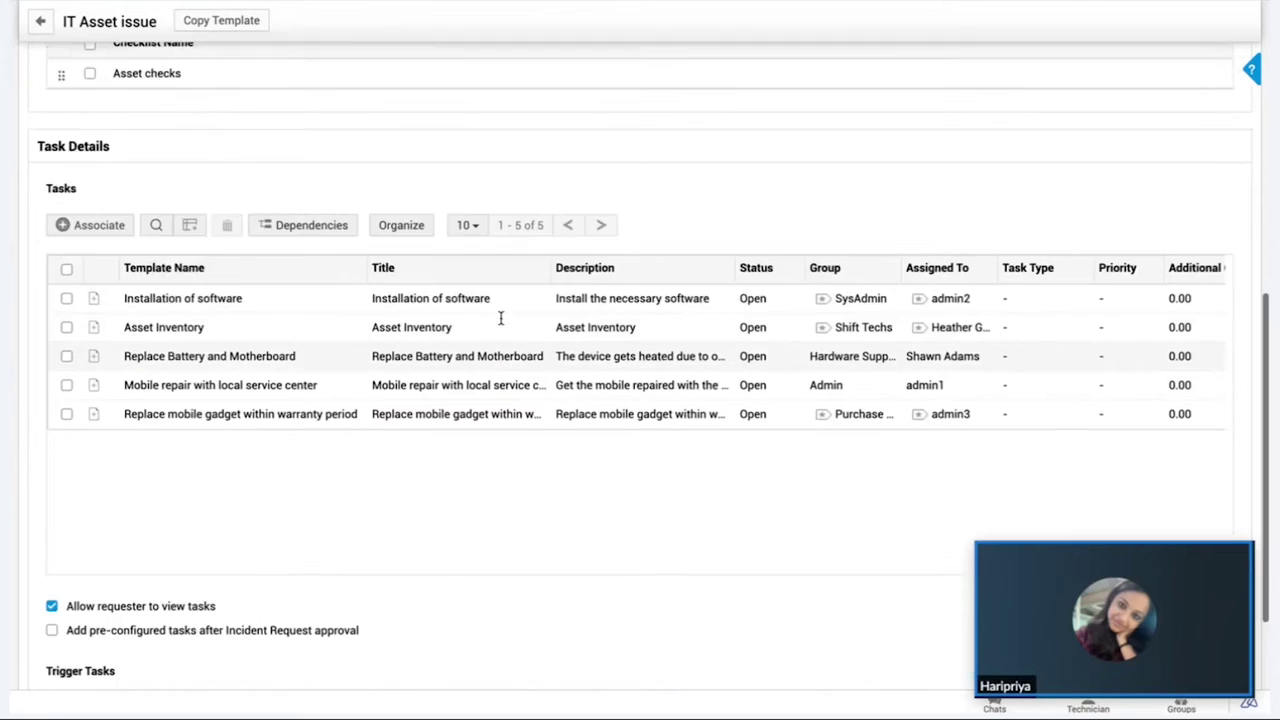
scroll(445, 266, up, 2)
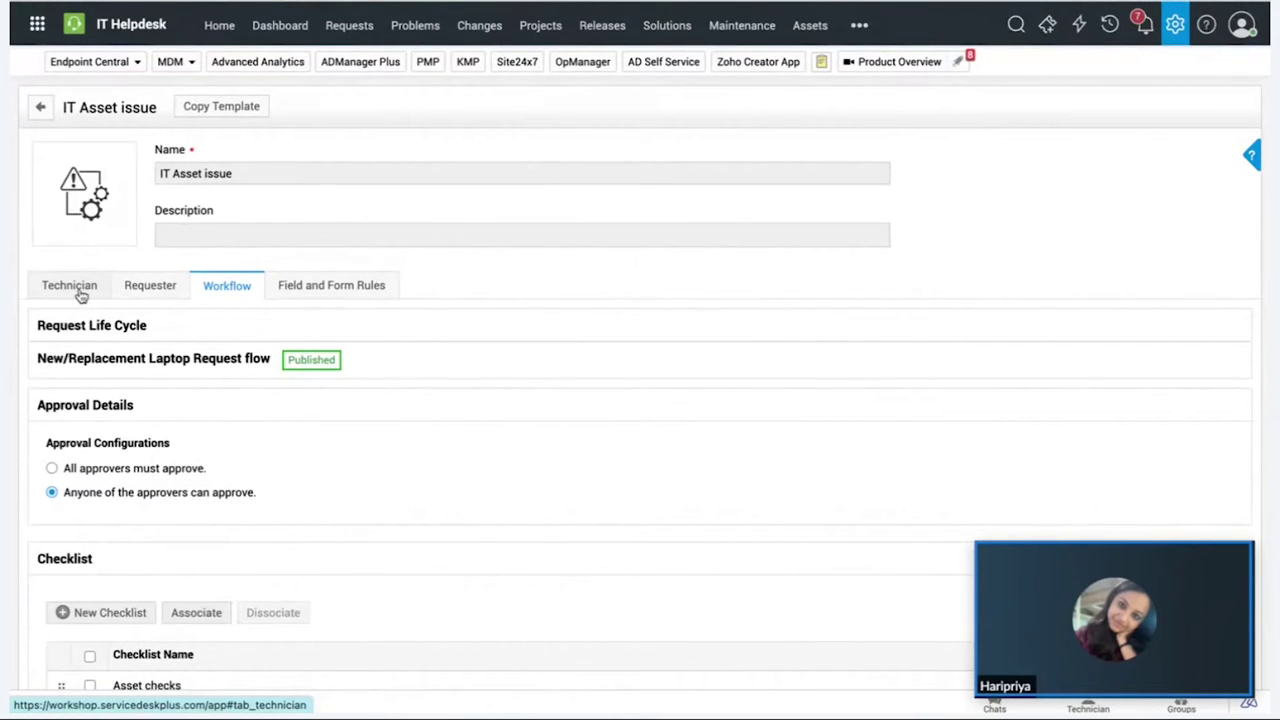
click(80, 293)
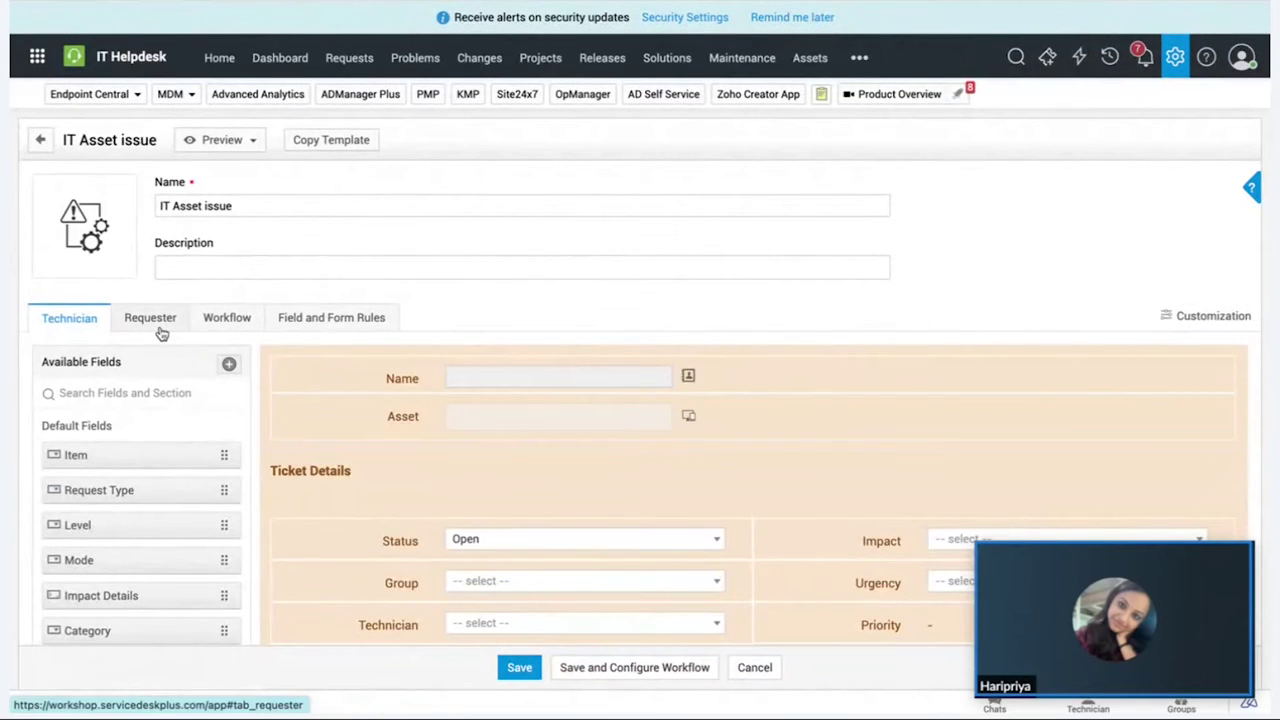
scroll(300, 572, down, 20)
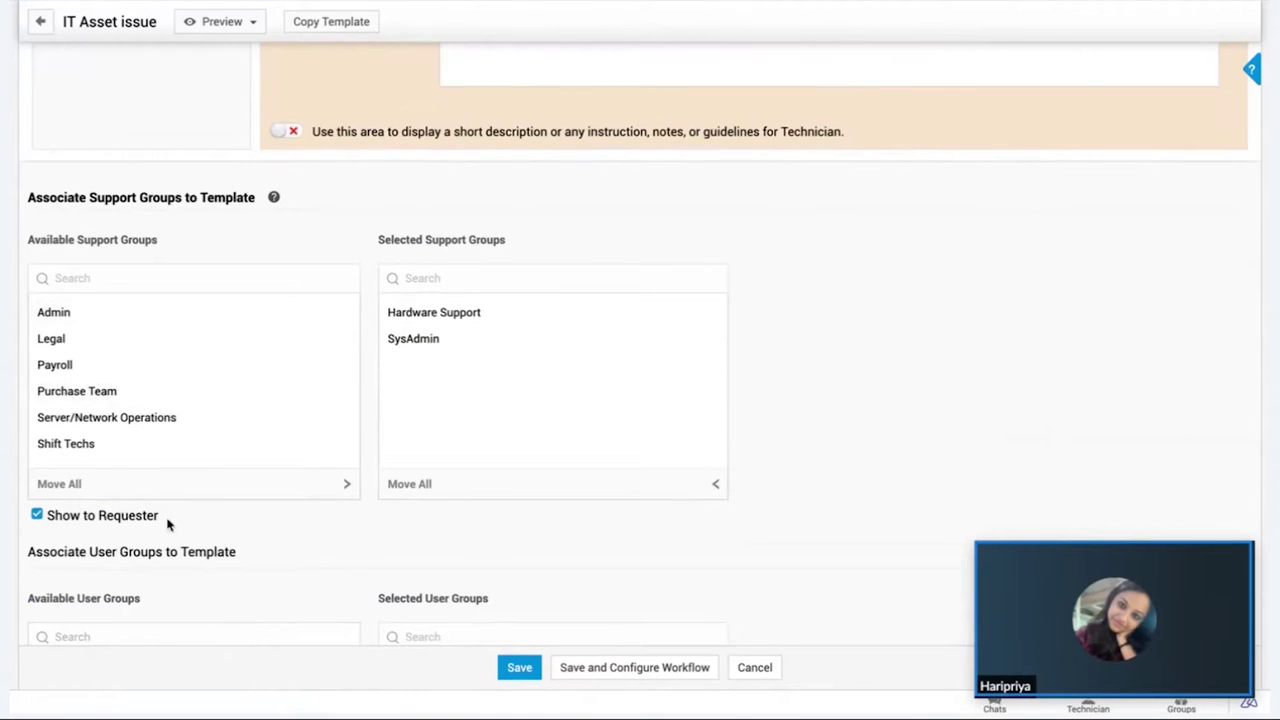
scroll(206, 472, up, 5)
scroll(206, 472, up, 15)
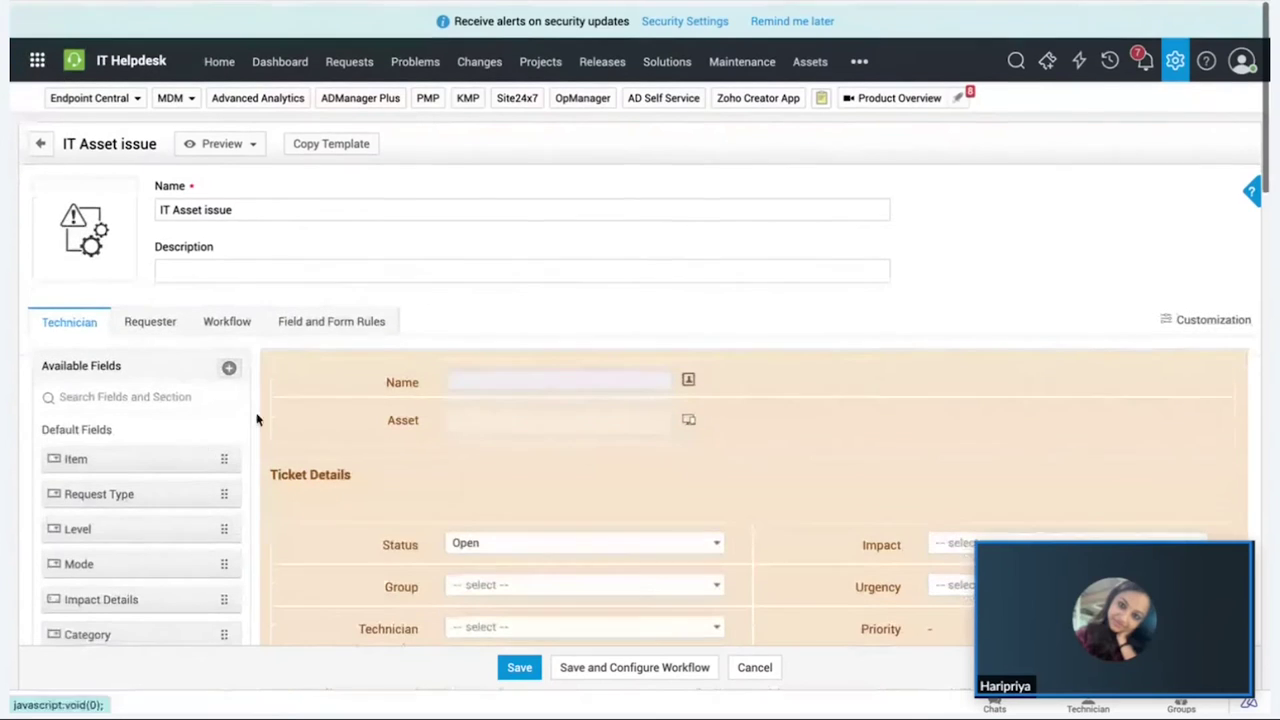
Check the template's form load rules and return to its workflow settings
click(360, 331)
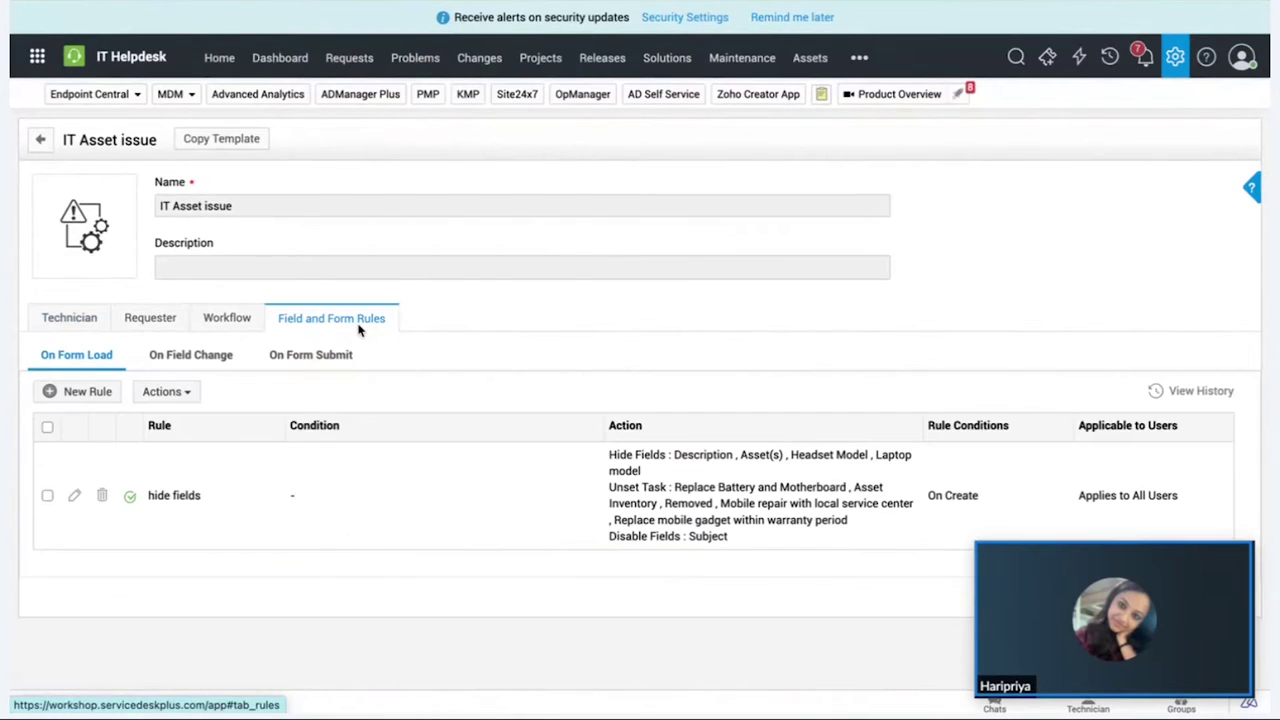
click(244, 330)
scroll(279, 507, down, 2)
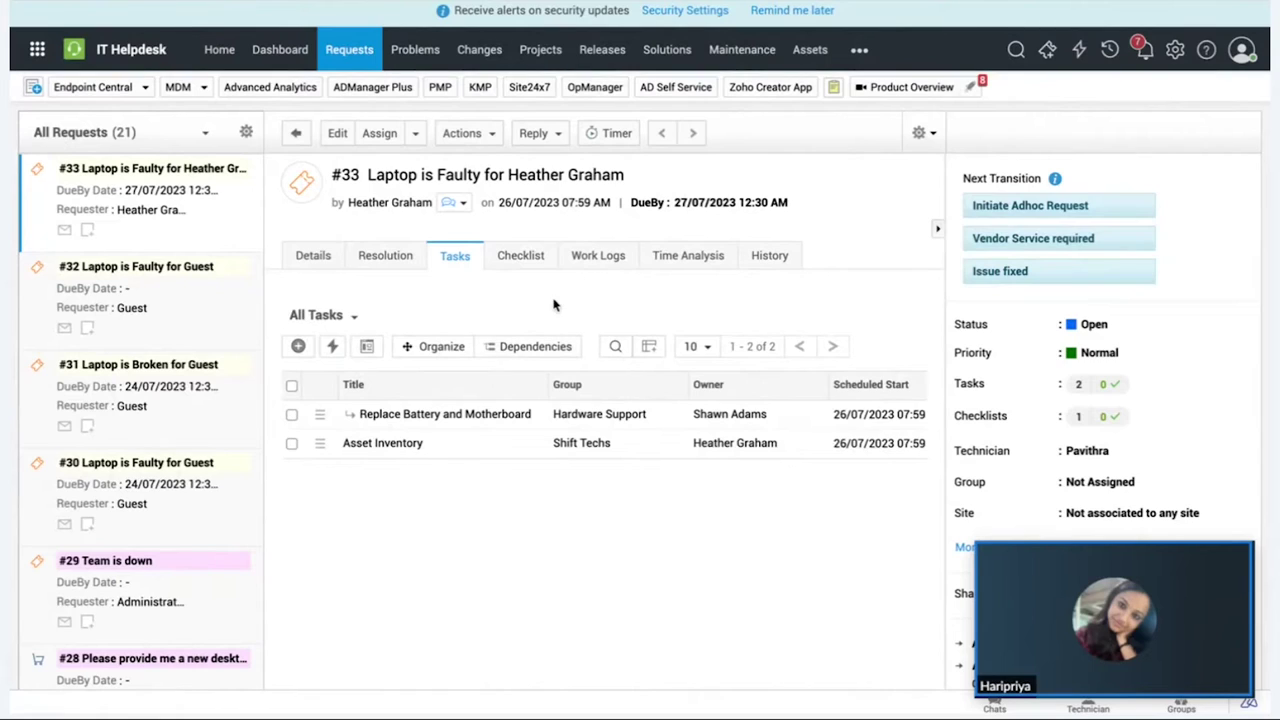
Open the faulty laptop request's checklist, expand Asset checks, and read its warranty, vendor assistance and replacement device items
click(530, 260)
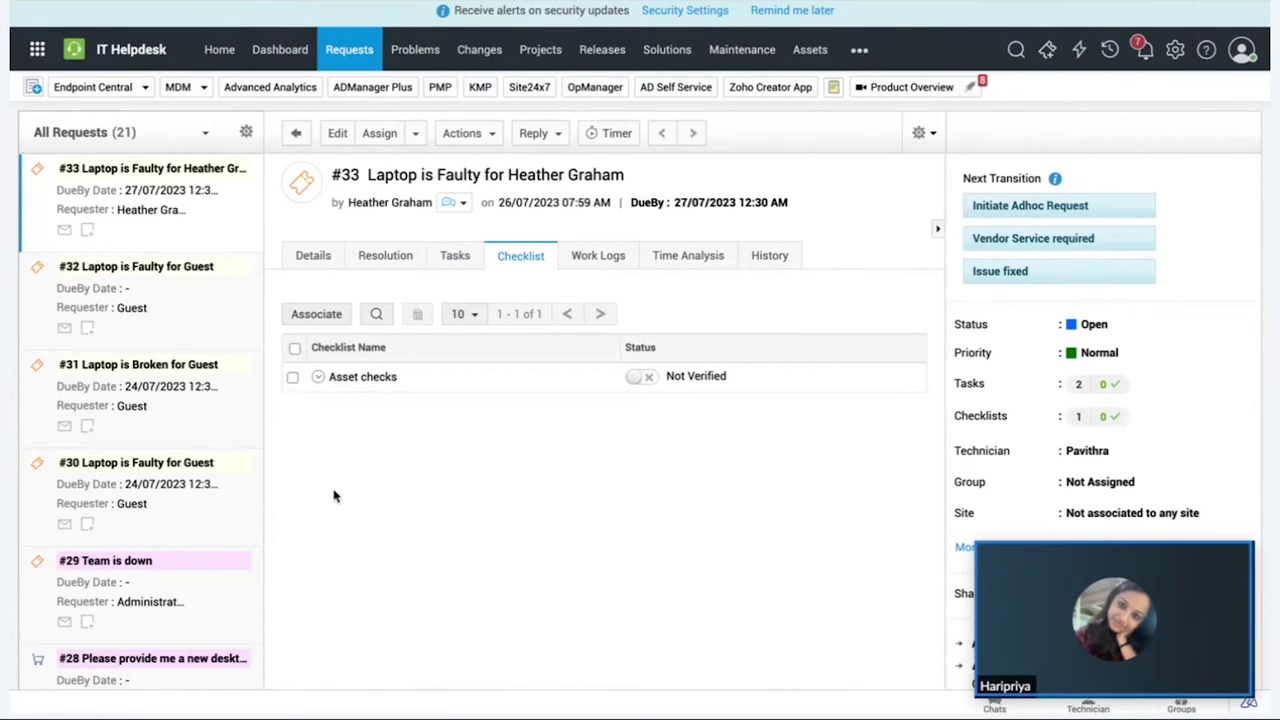
click(318, 377)
drag(455, 418, 340, 420)
drag(408, 470, 352, 457)
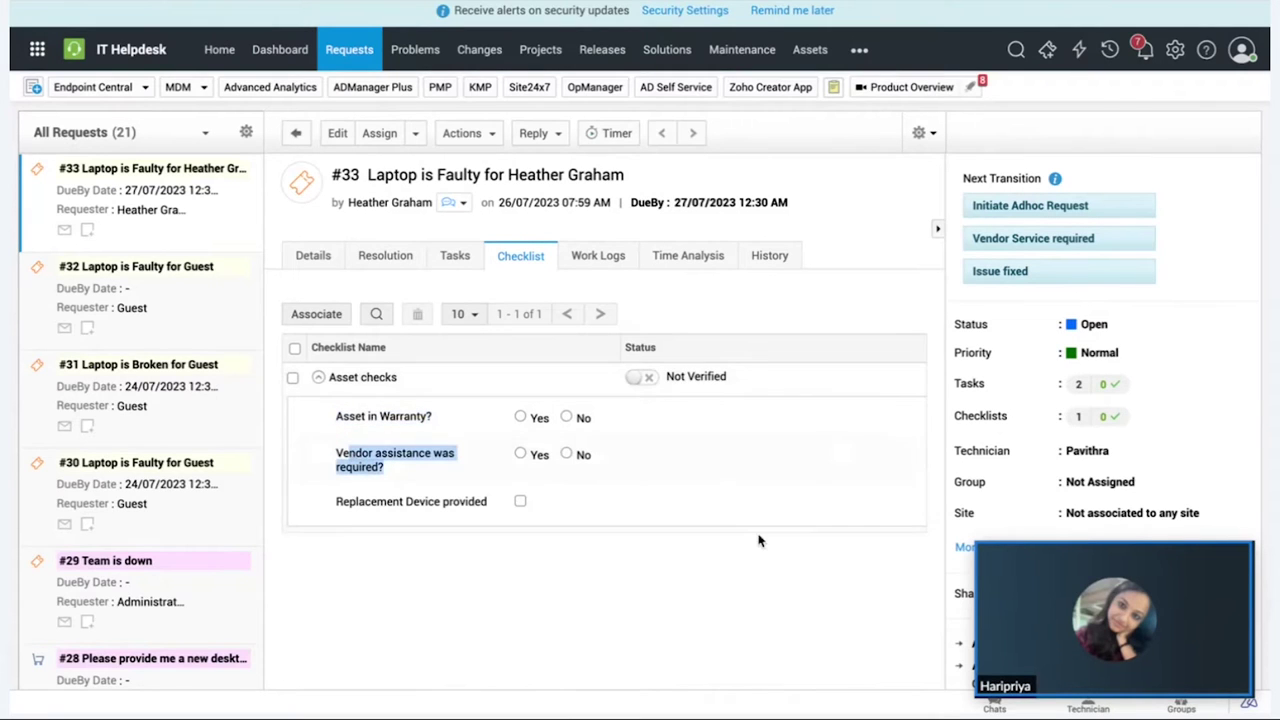
scroll(697, 593, down, 1)
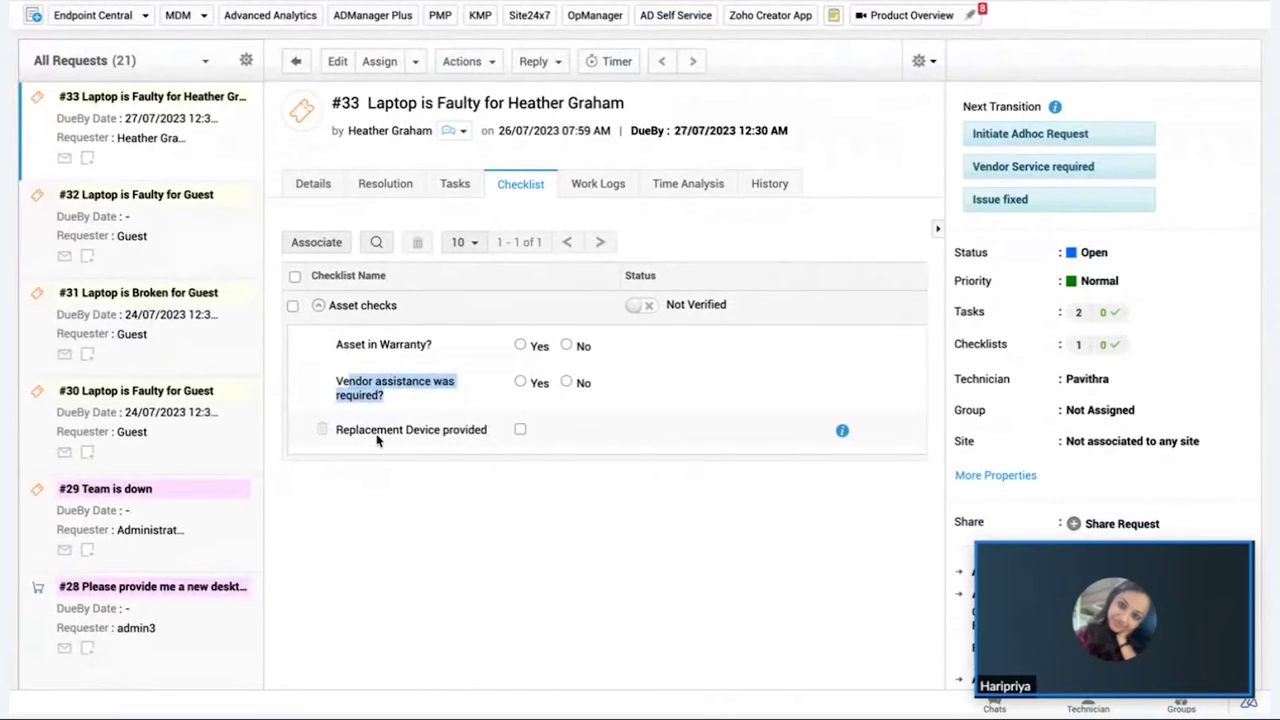
drag(352, 430, 447, 435)
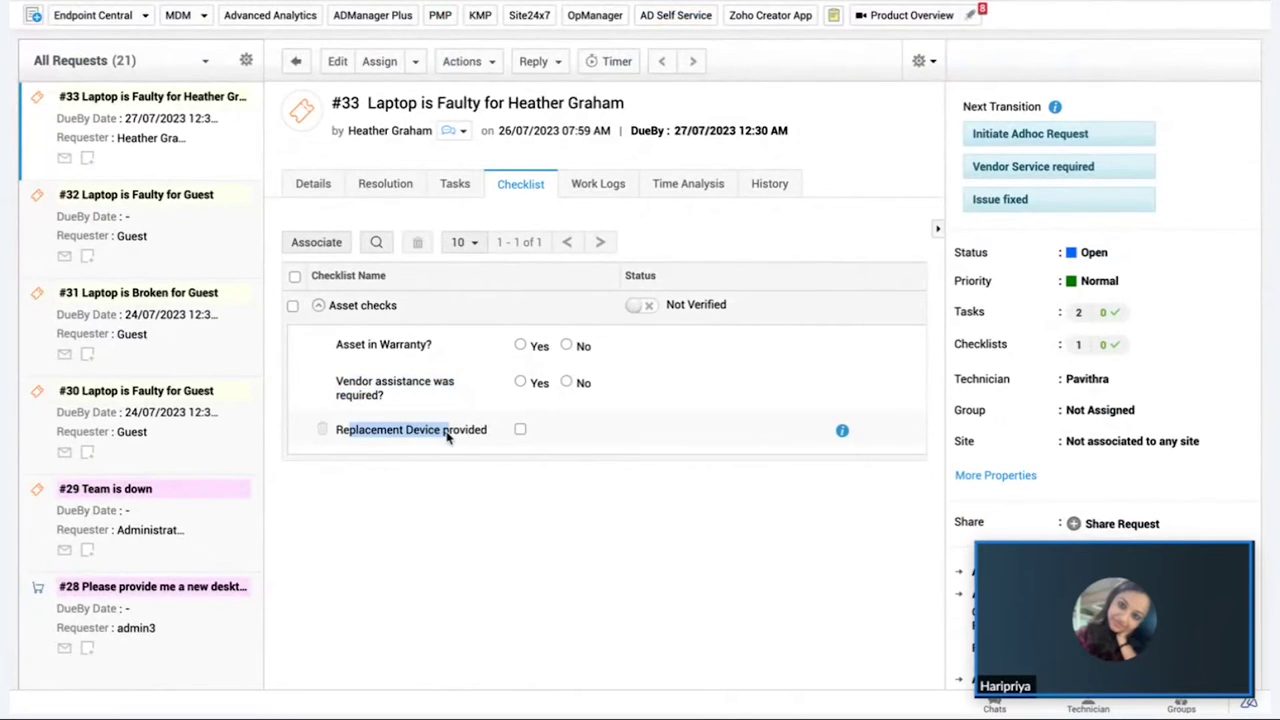
Answer Yes to Asset in Warranty and Vendor assistance was required, tick Replacement Device provided, and set the Asset checks checklist to Verified
scroll(454, 517, down, 3)
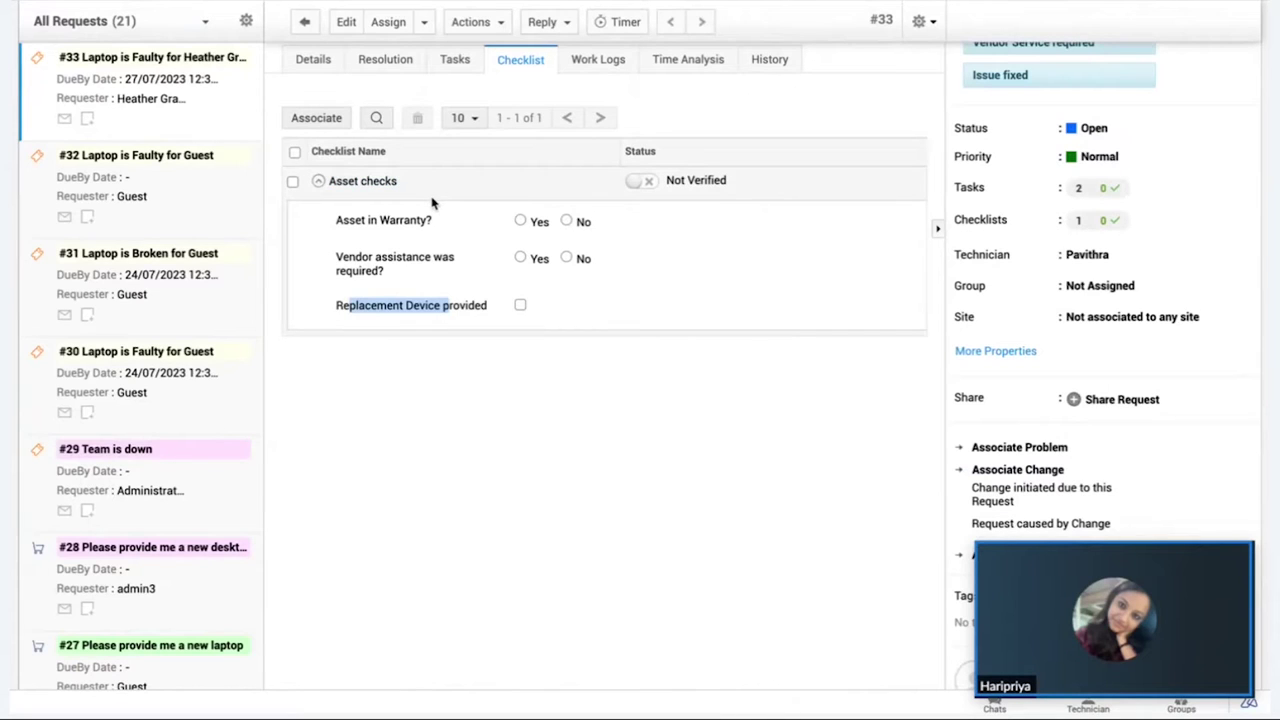
click(642, 182)
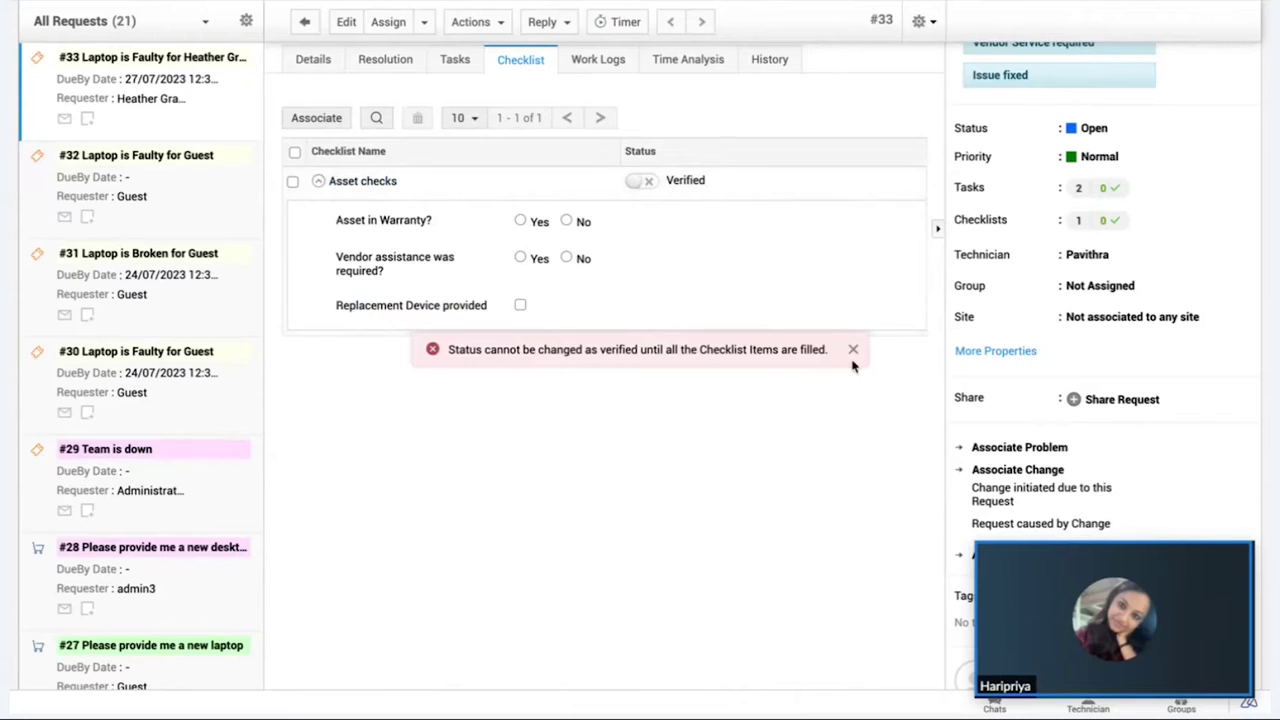
click(851, 352)
click(521, 221)
click(520, 258)
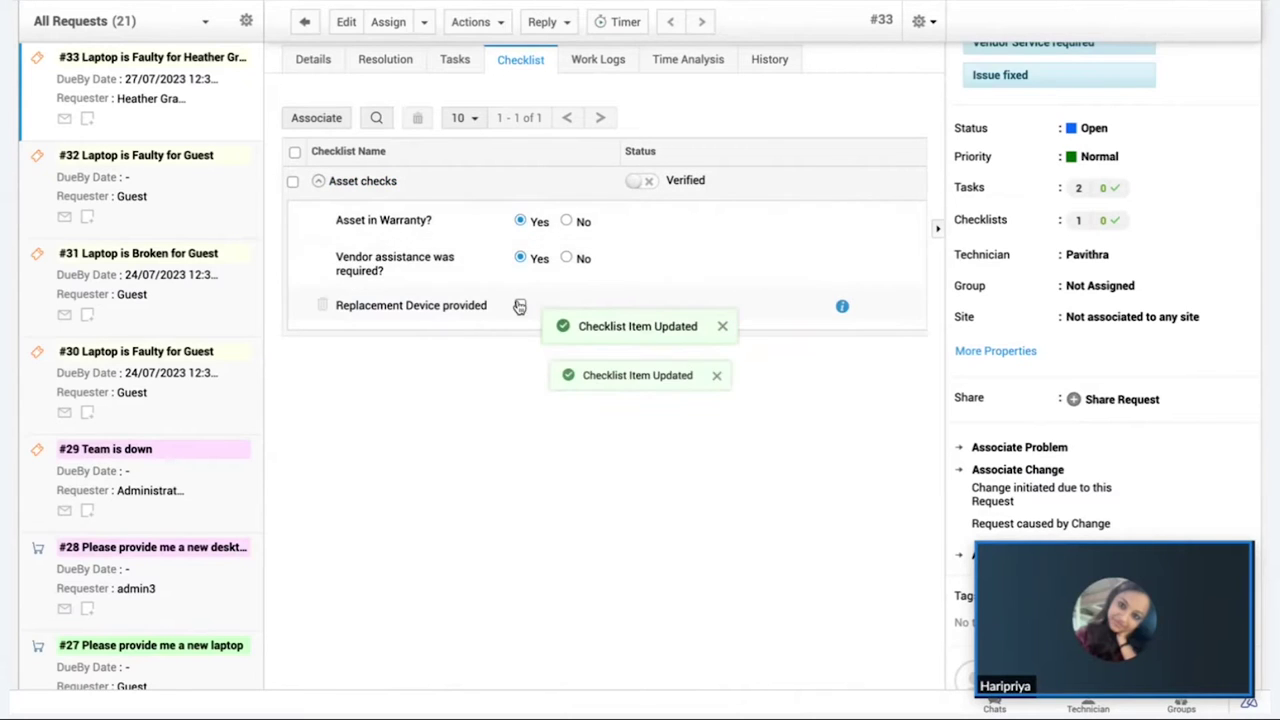
click(520, 305)
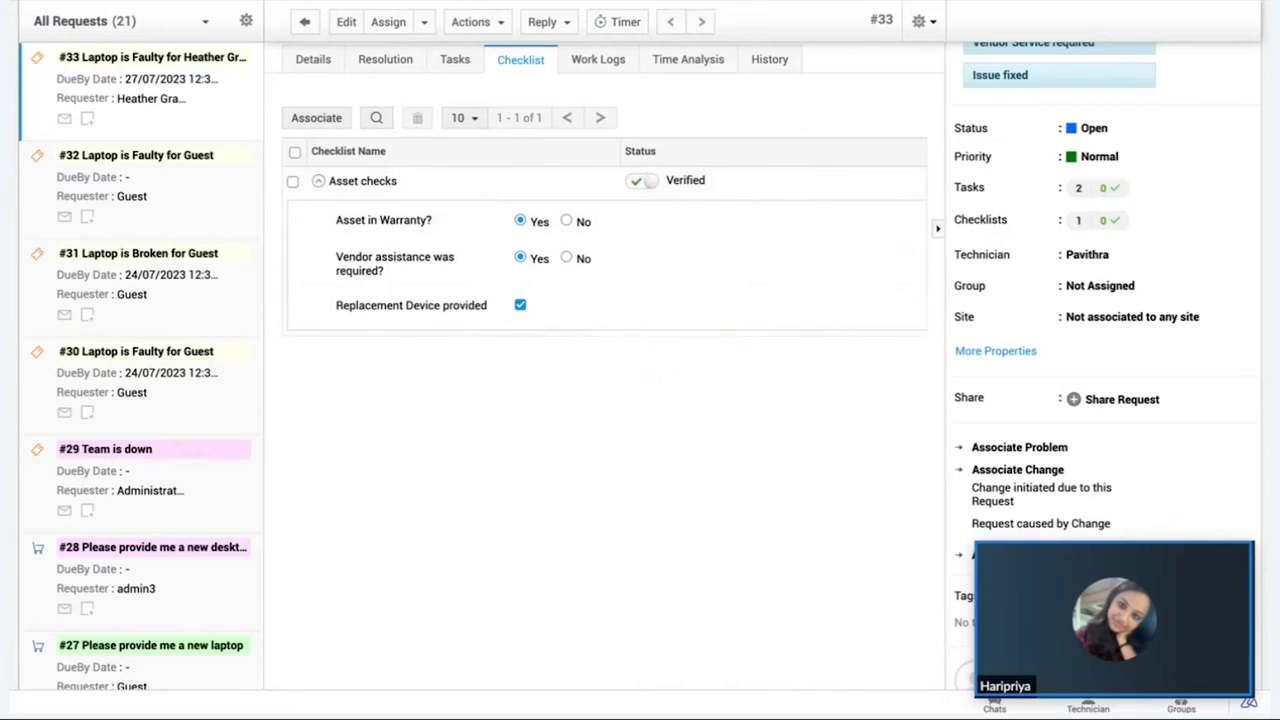
Open the request closure rules in the admin settings and examine the options for verified checklists and completed tasks
mouse_move(527, 3)
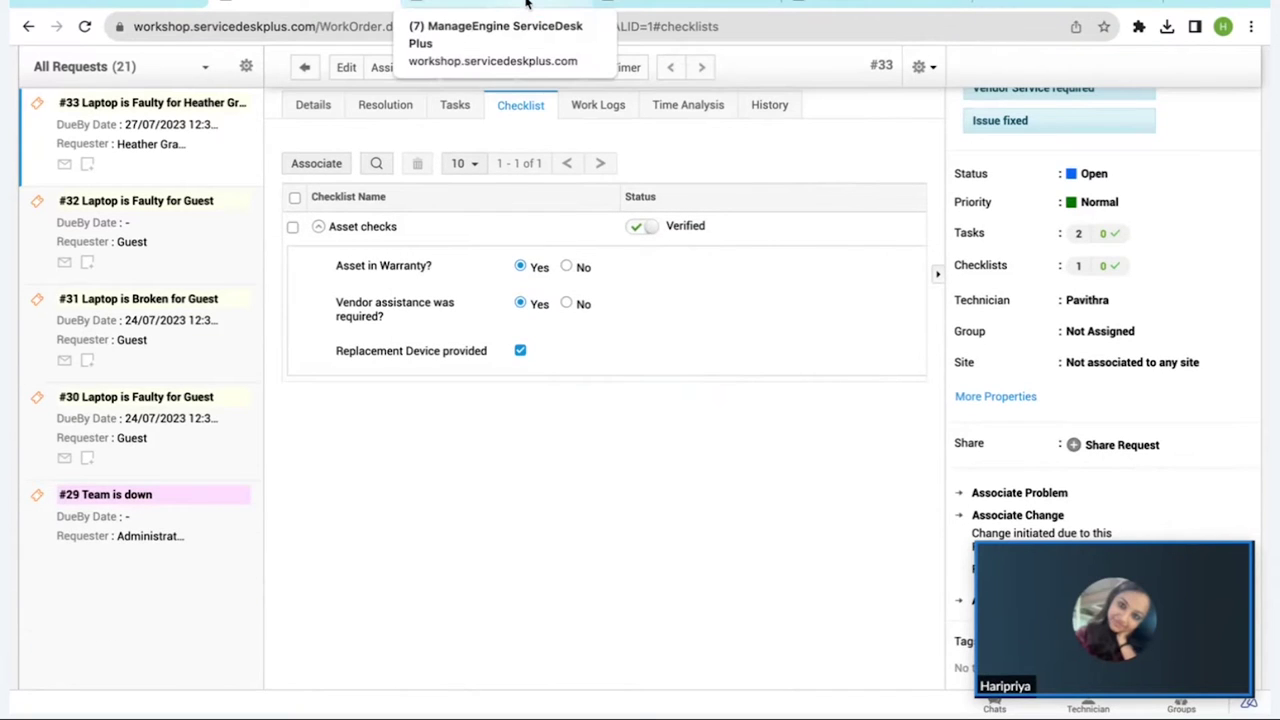
click(527, 3)
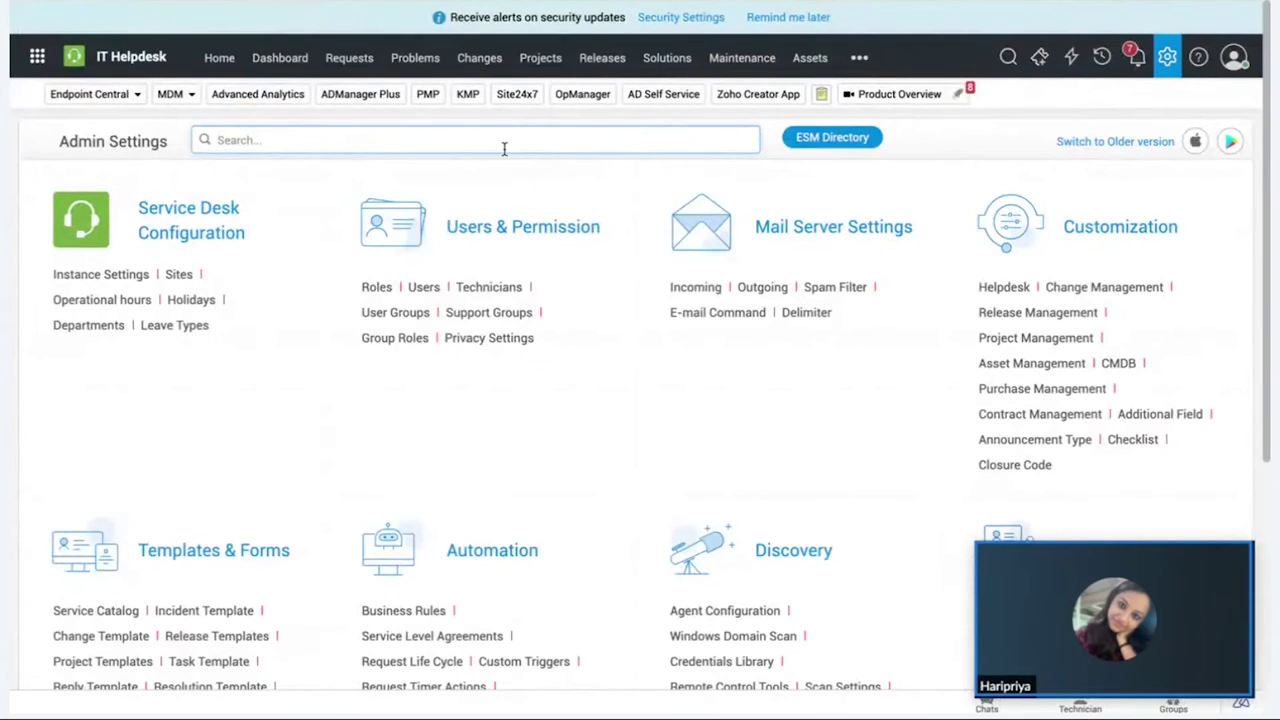
text(request)
text( clo)
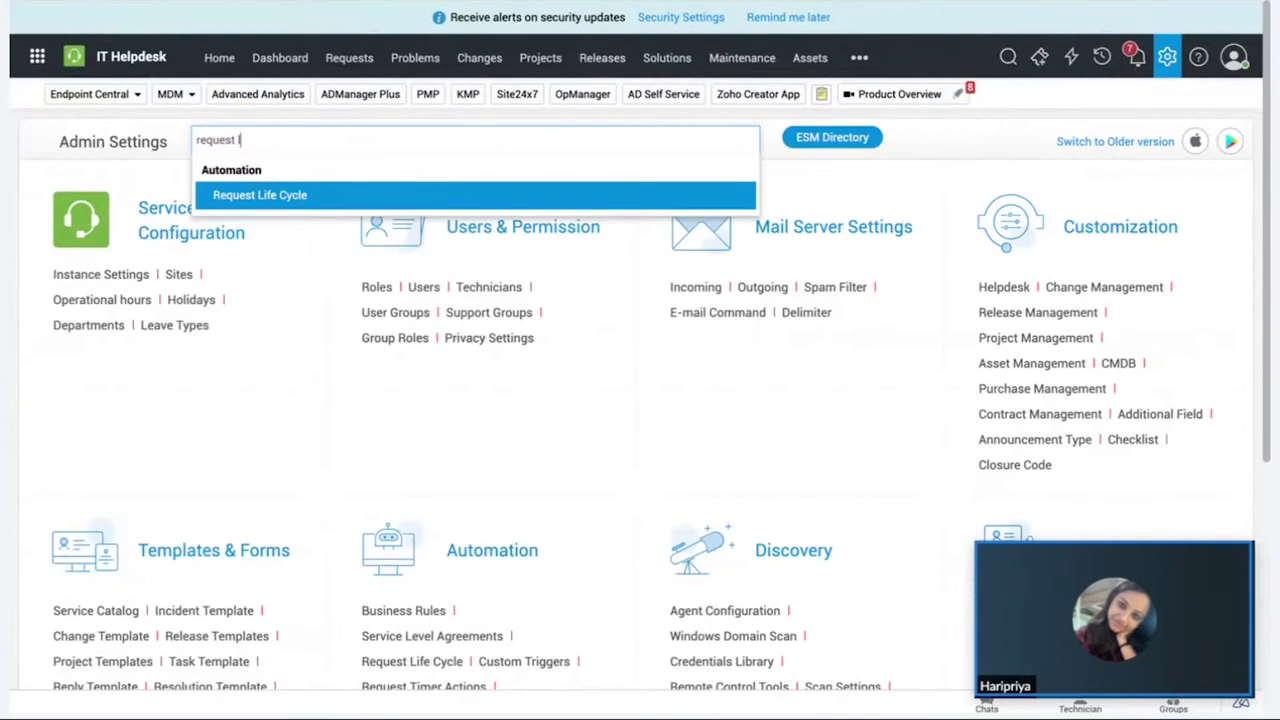
click(391, 267)
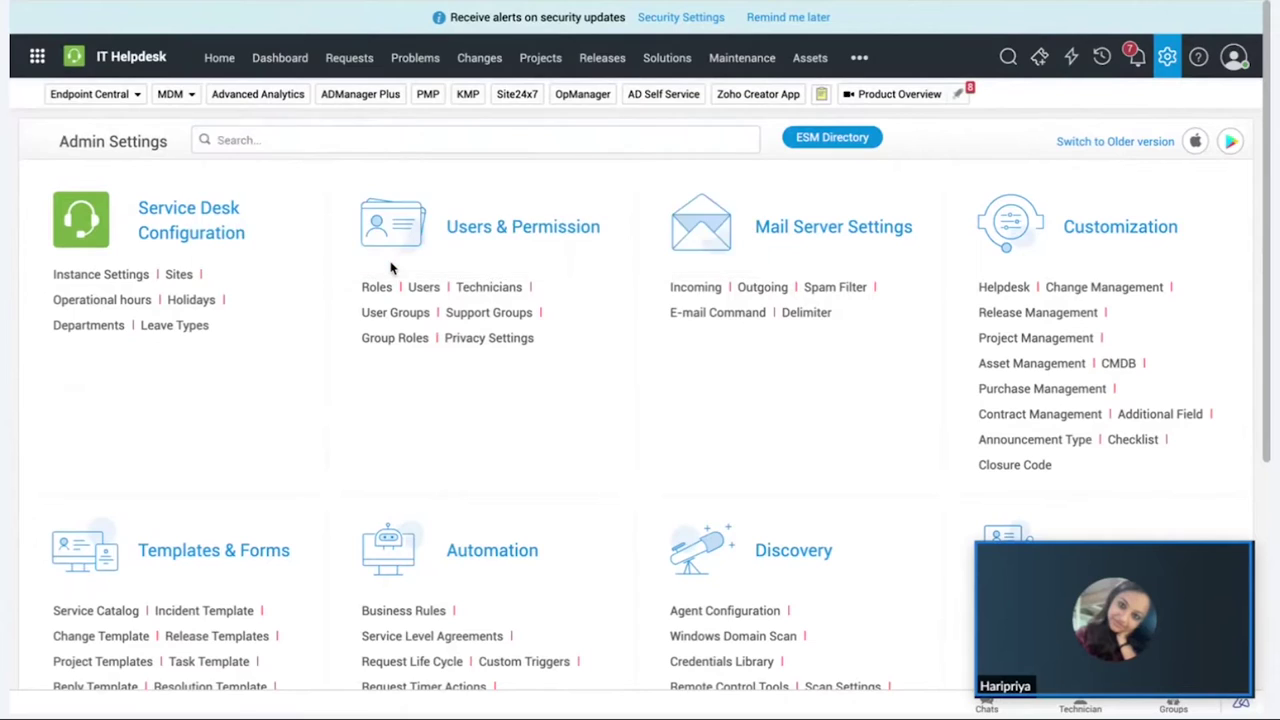
scroll(380, 390, down, 2)
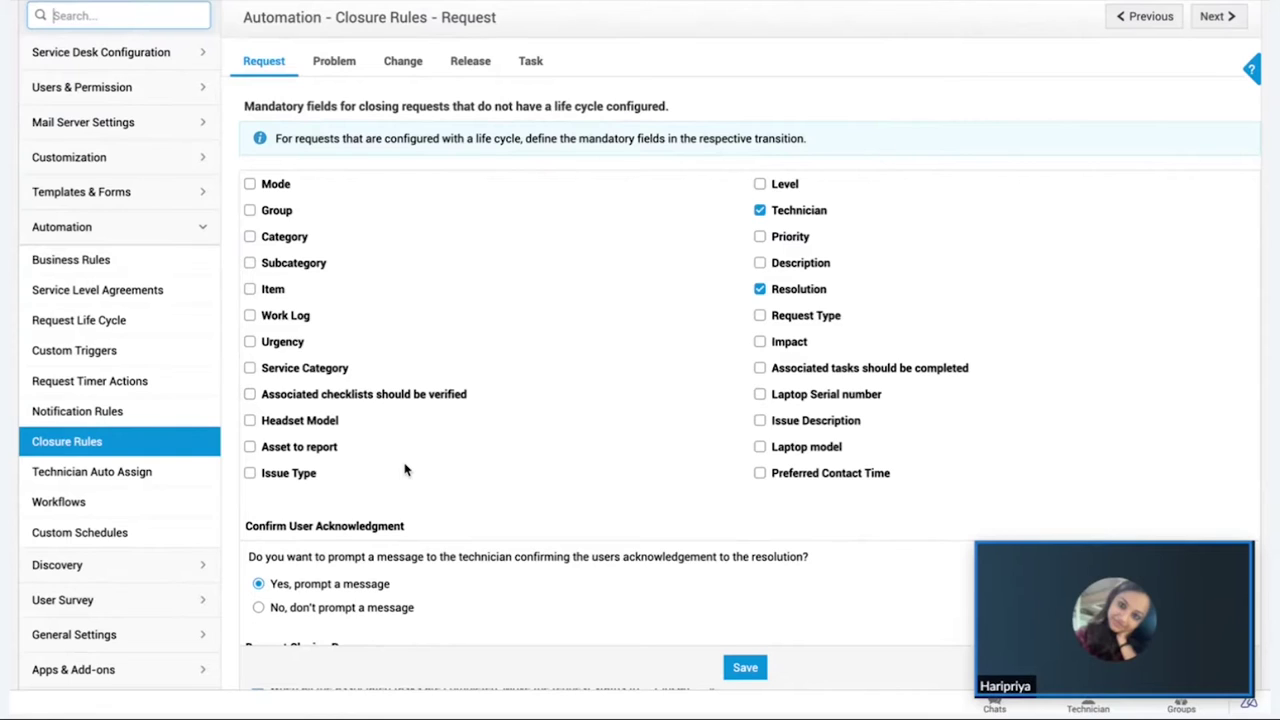
drag(491, 397, 263, 396)
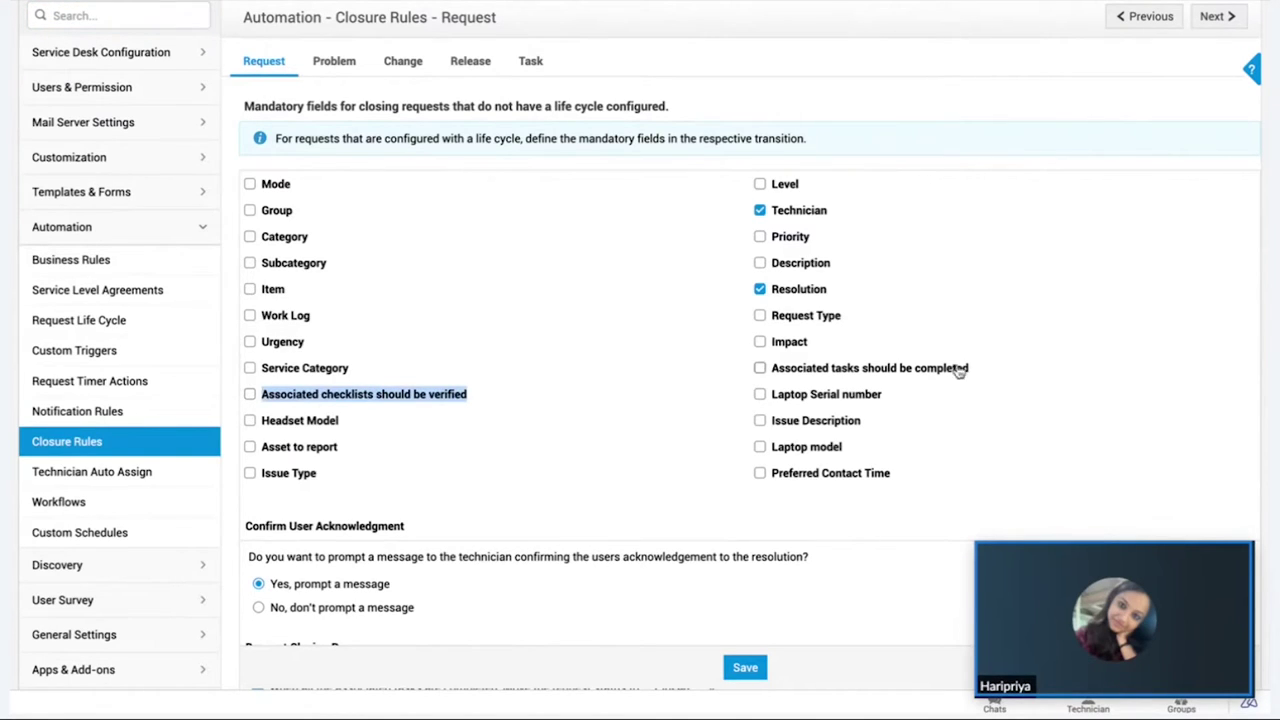
drag(1003, 371, 773, 373)
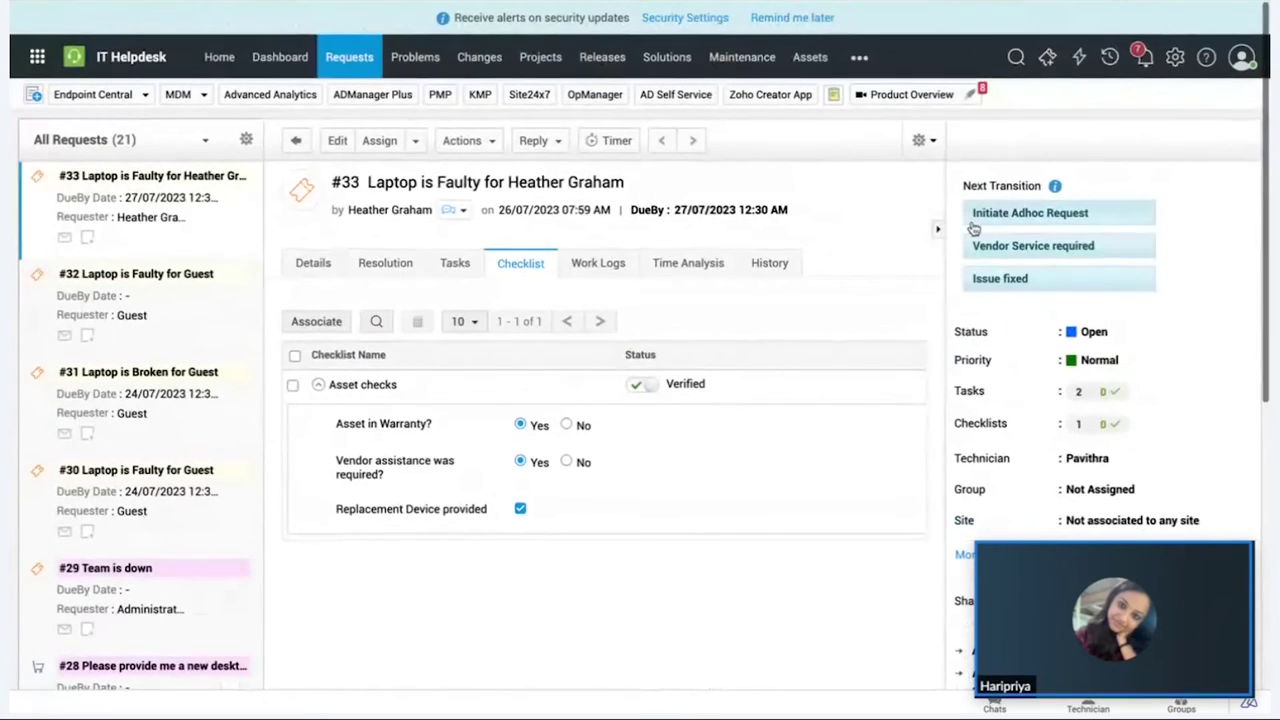
Check the faulty laptop request's next transitions, and open the New/Replacement Laptop Request flow from the Request Life Cycle settings
drag(964, 185, 1053, 187)
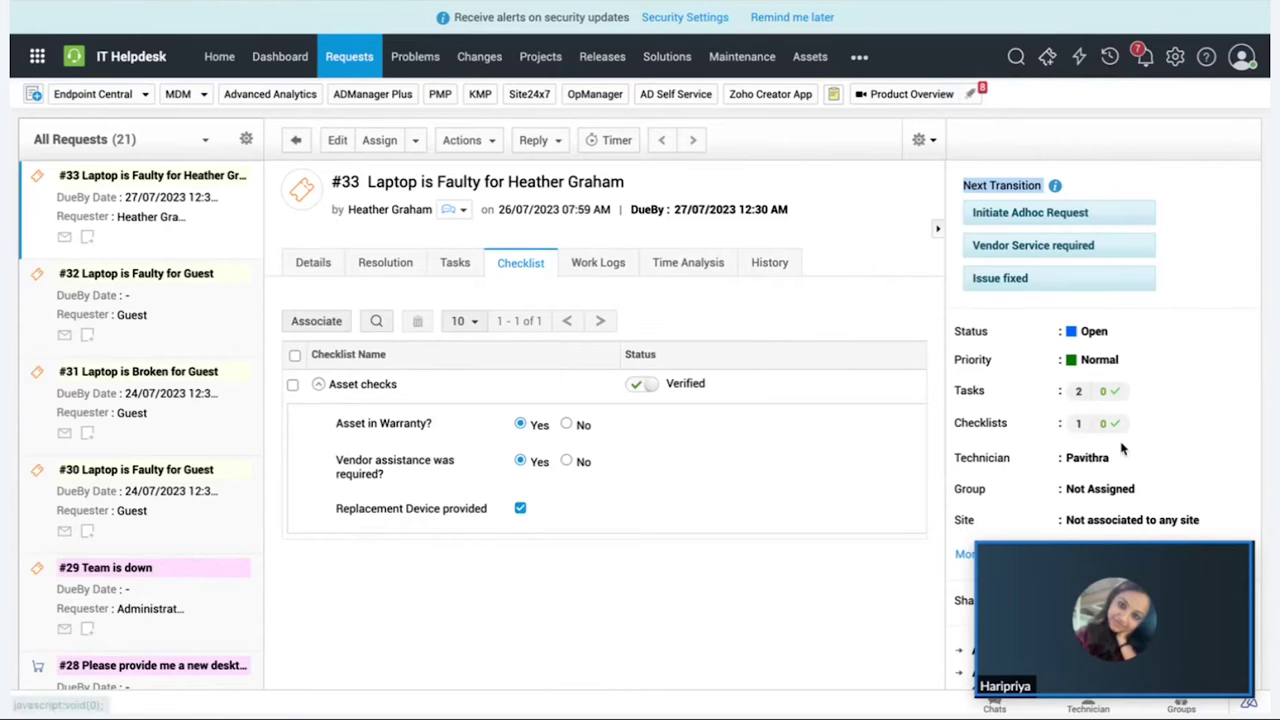
drag(1134, 565, 1064, 569)
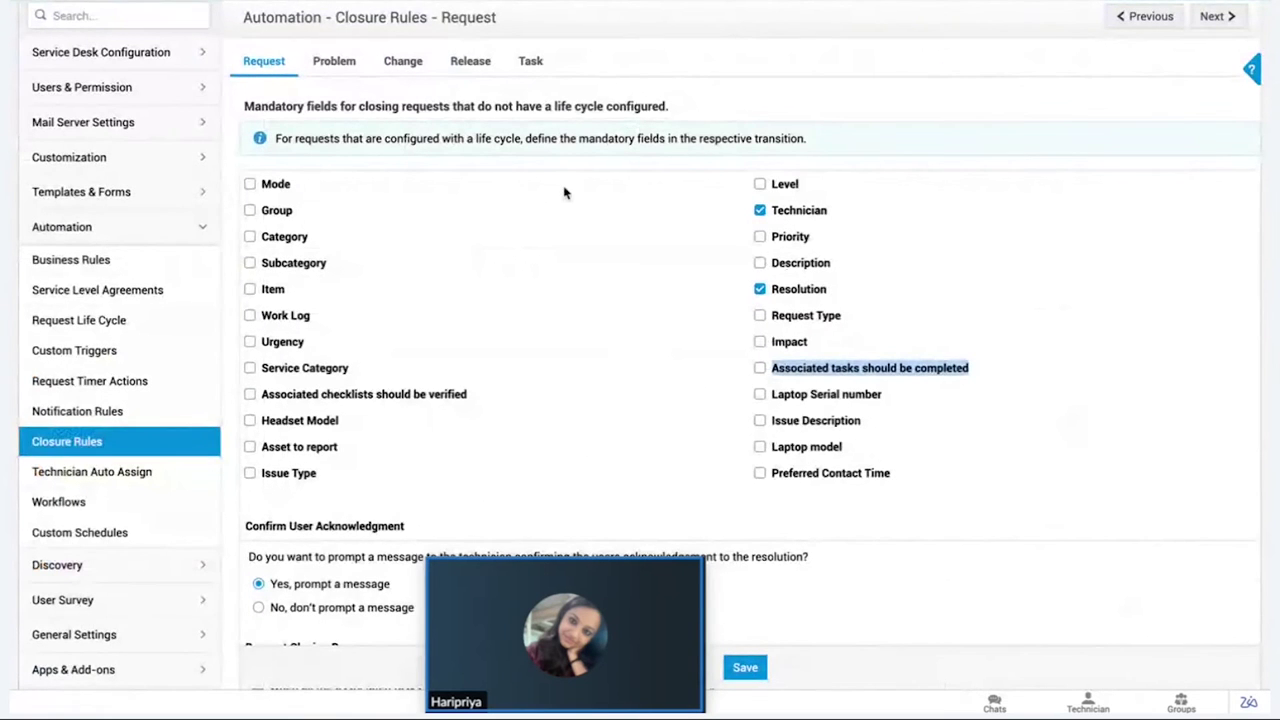
scroll(563, 191, up, 3)
click(1176, 58)
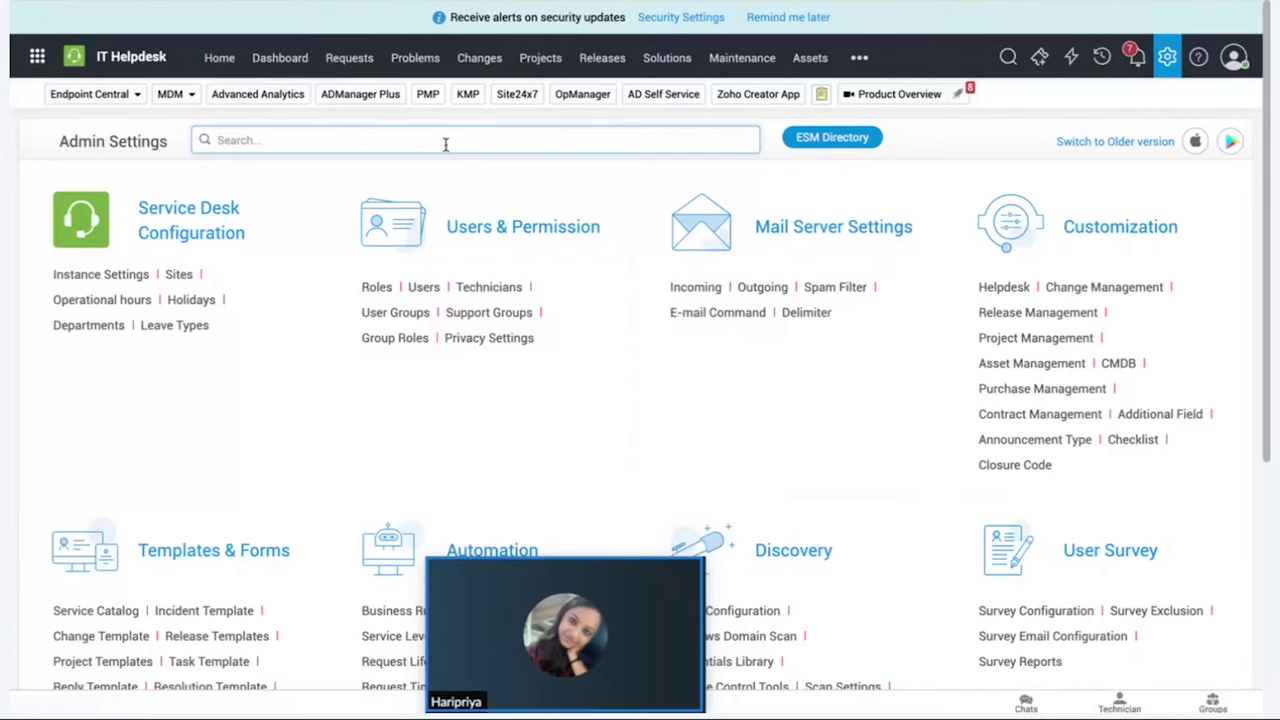
click(446, 140)
text(request)
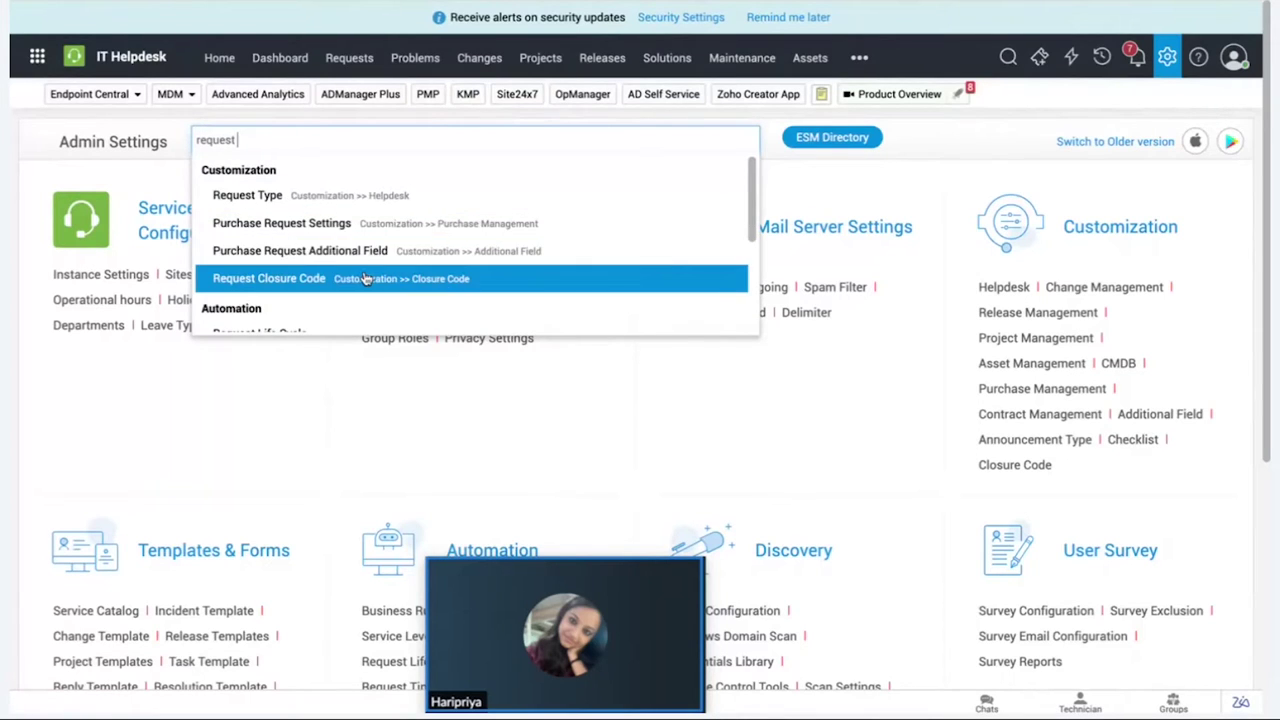
text( life)
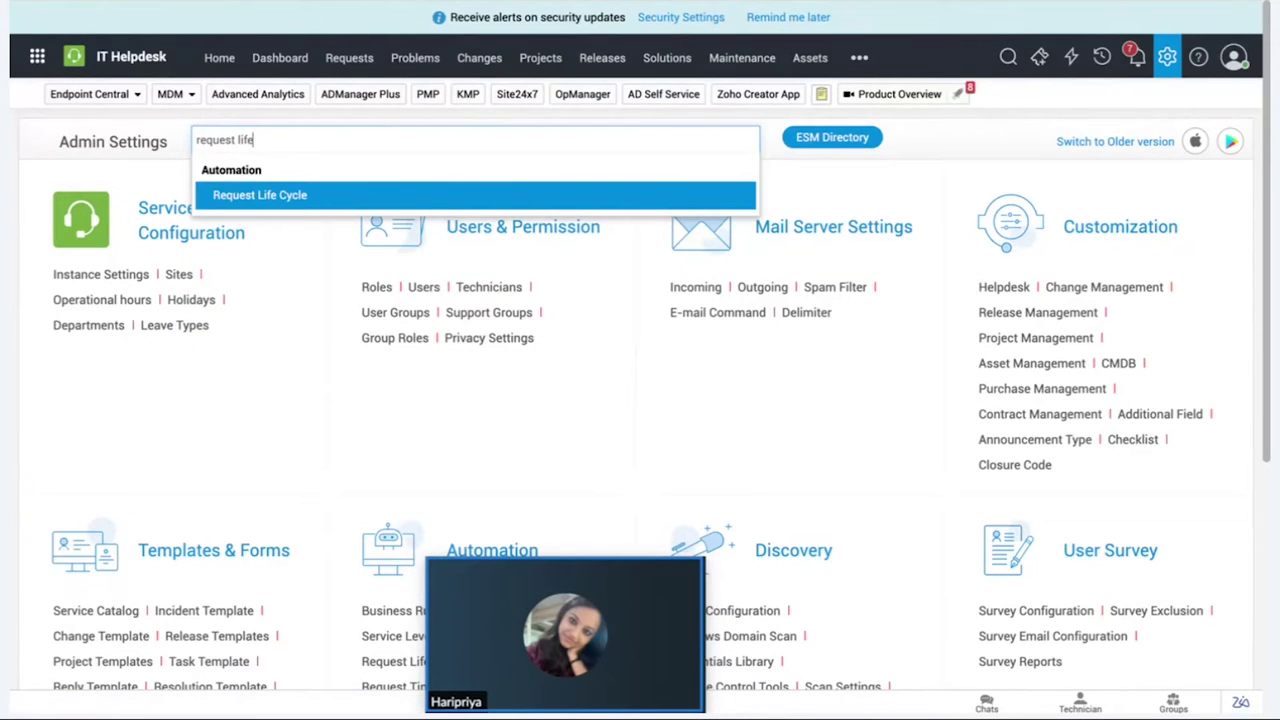
click(270, 200)
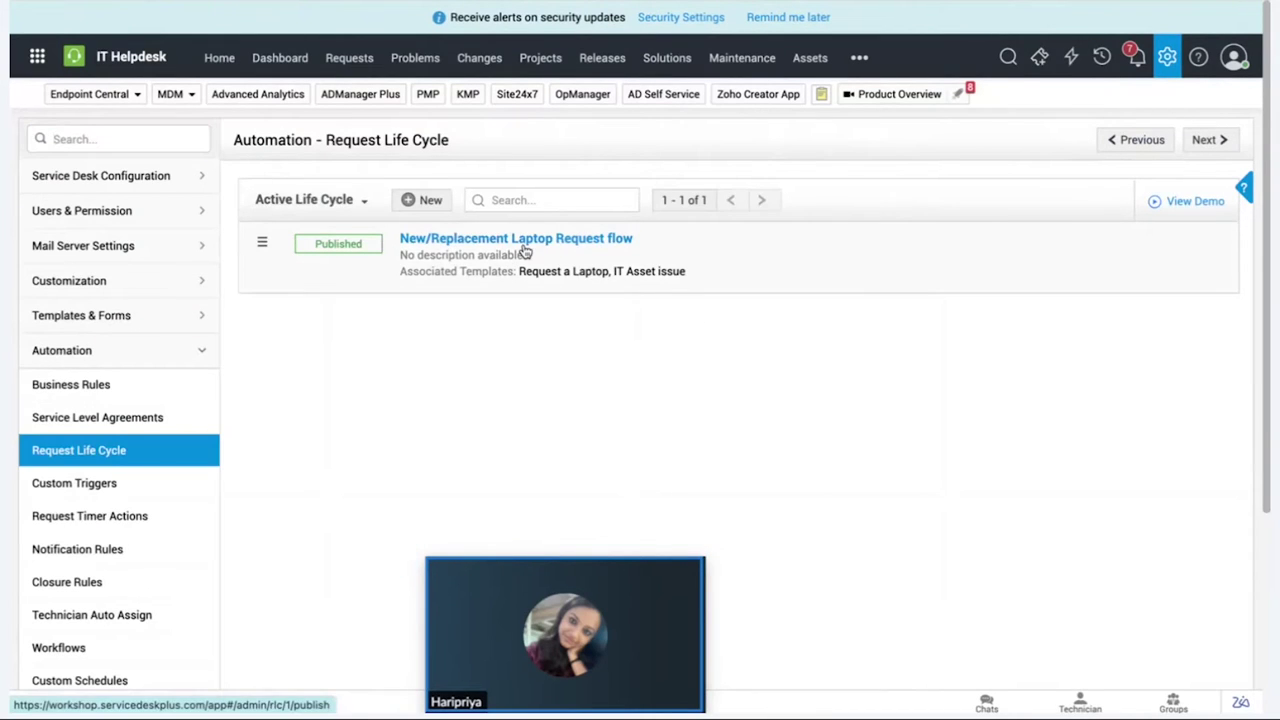
click(521, 243)
Examine the life cycle diagram from Start to End, including the Initiate Adhoc Request, vendor service and issue fixed paths
drag(430, 310, 443, 526)
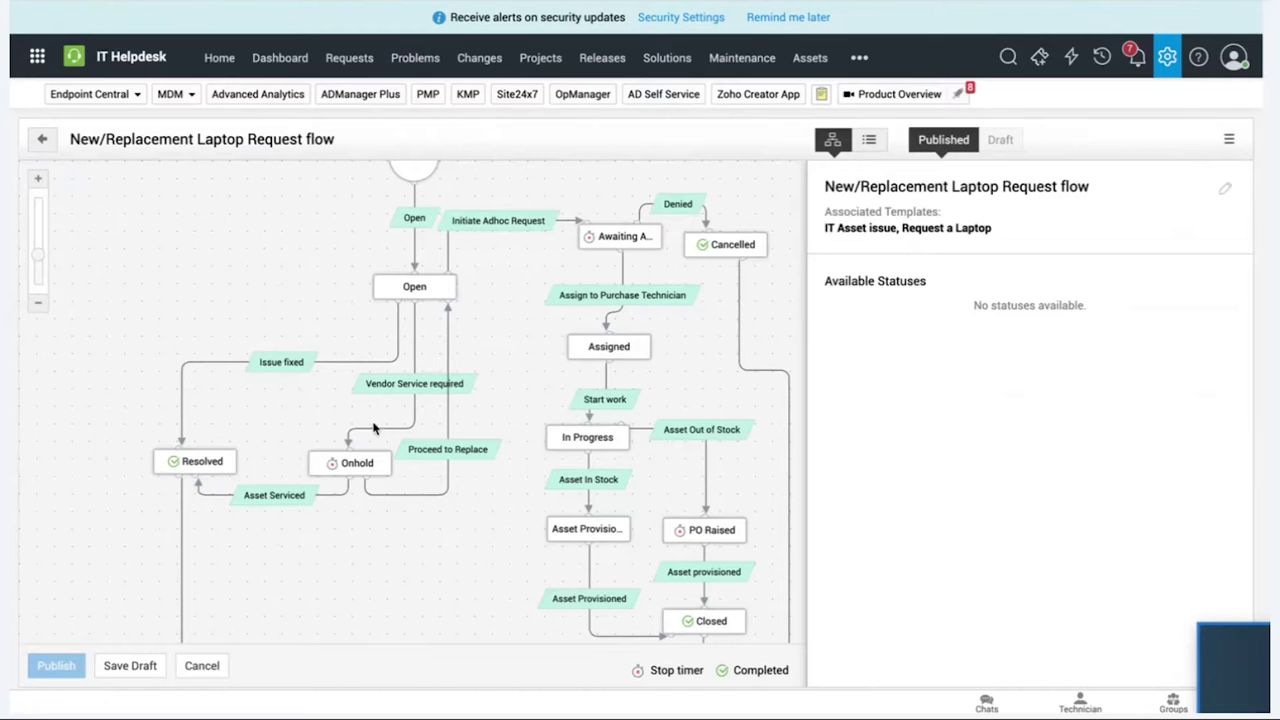
click(496, 222)
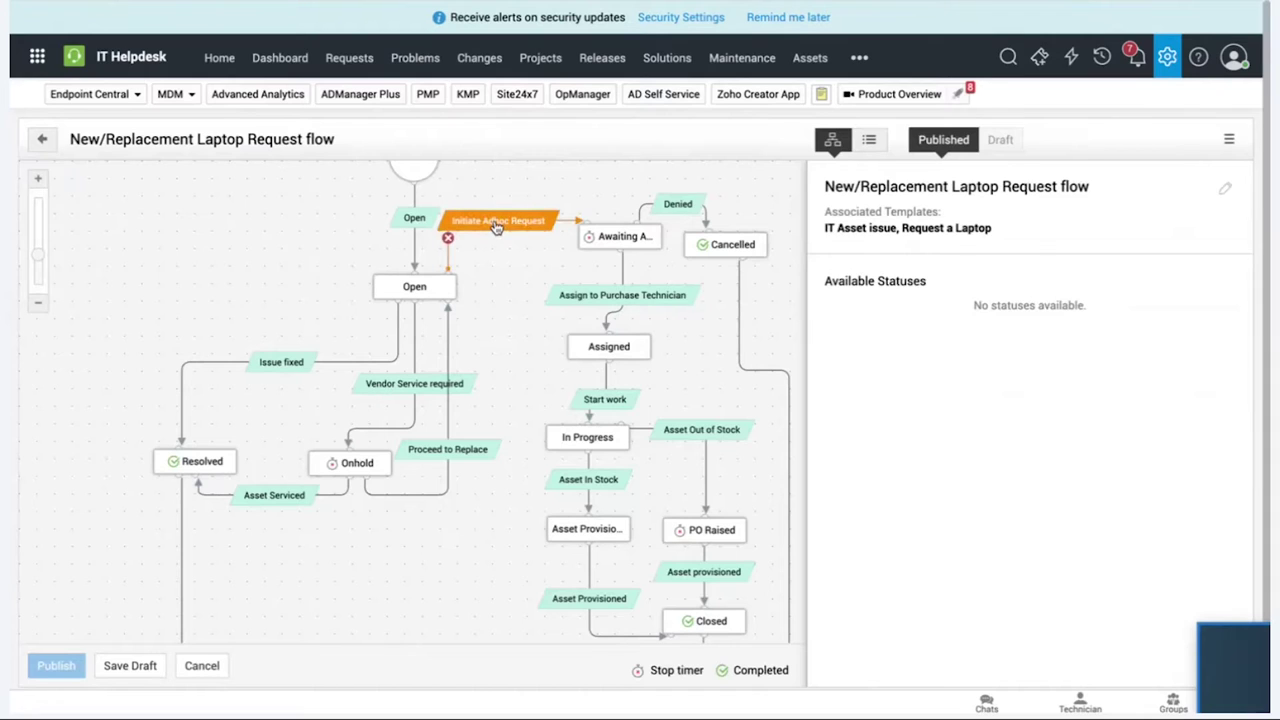
drag(521, 277, 522, 316)
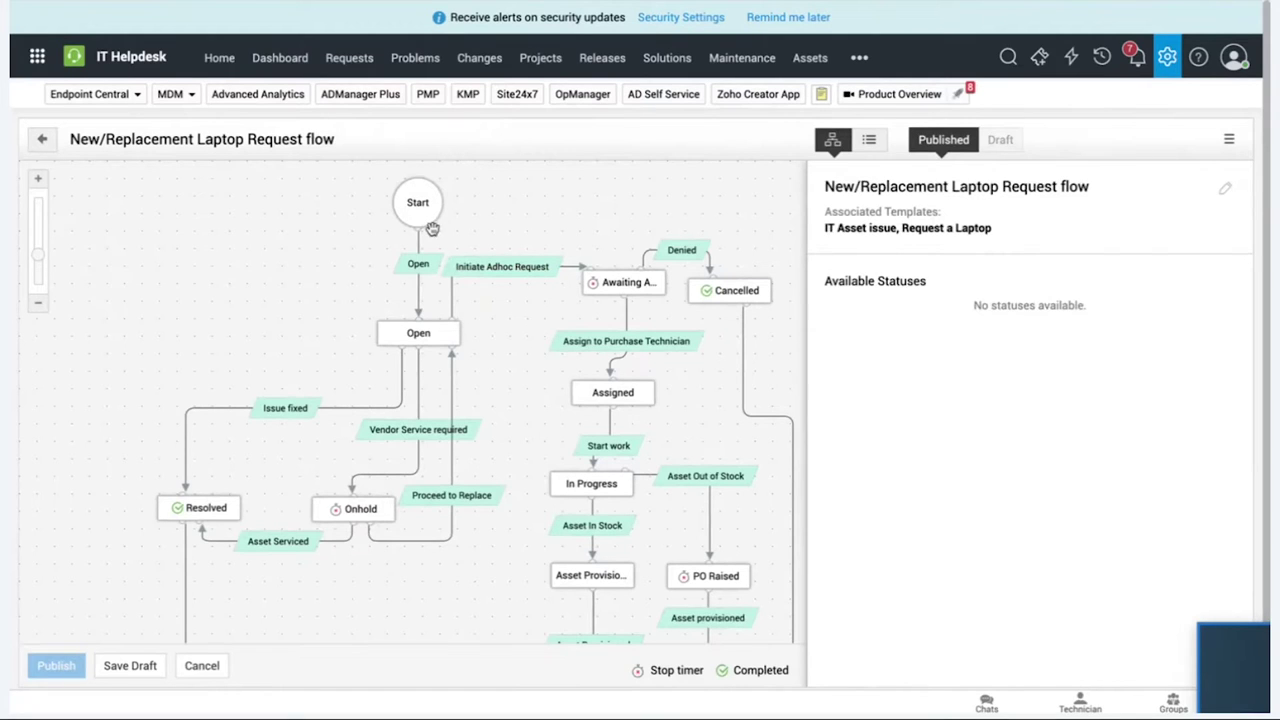
drag(497, 403, 431, 260)
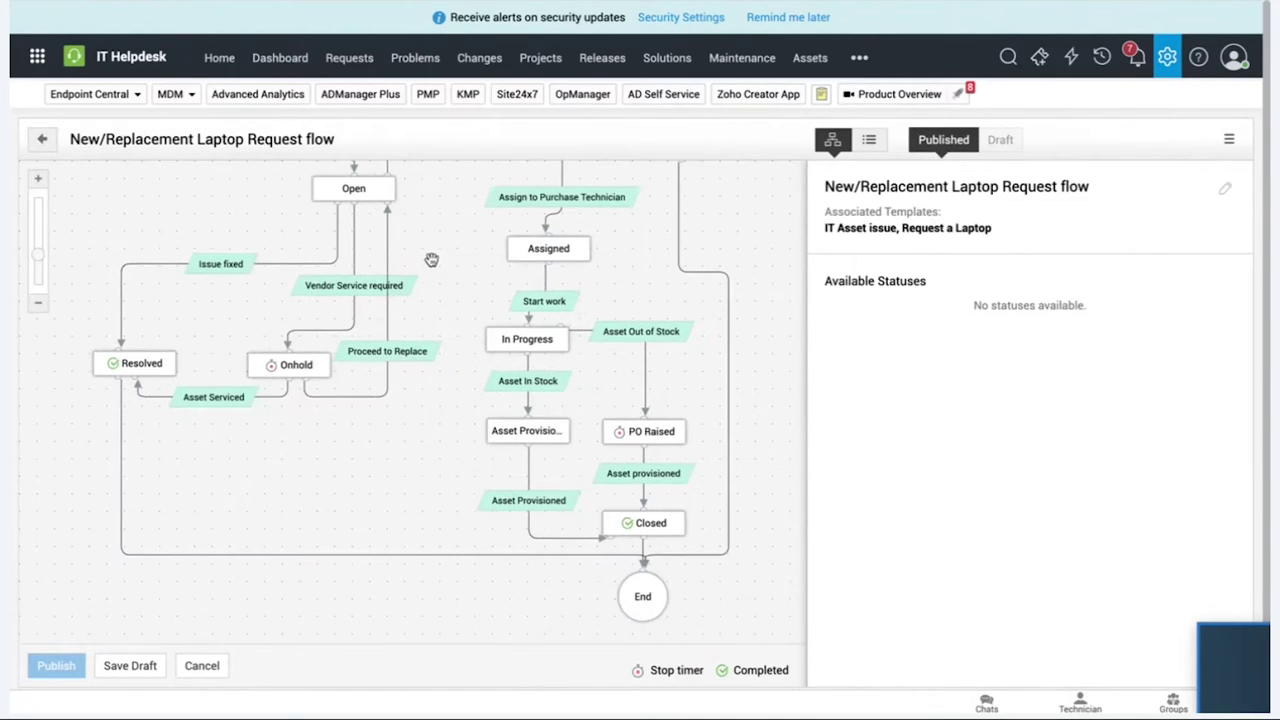
drag(451, 400, 470, 515)
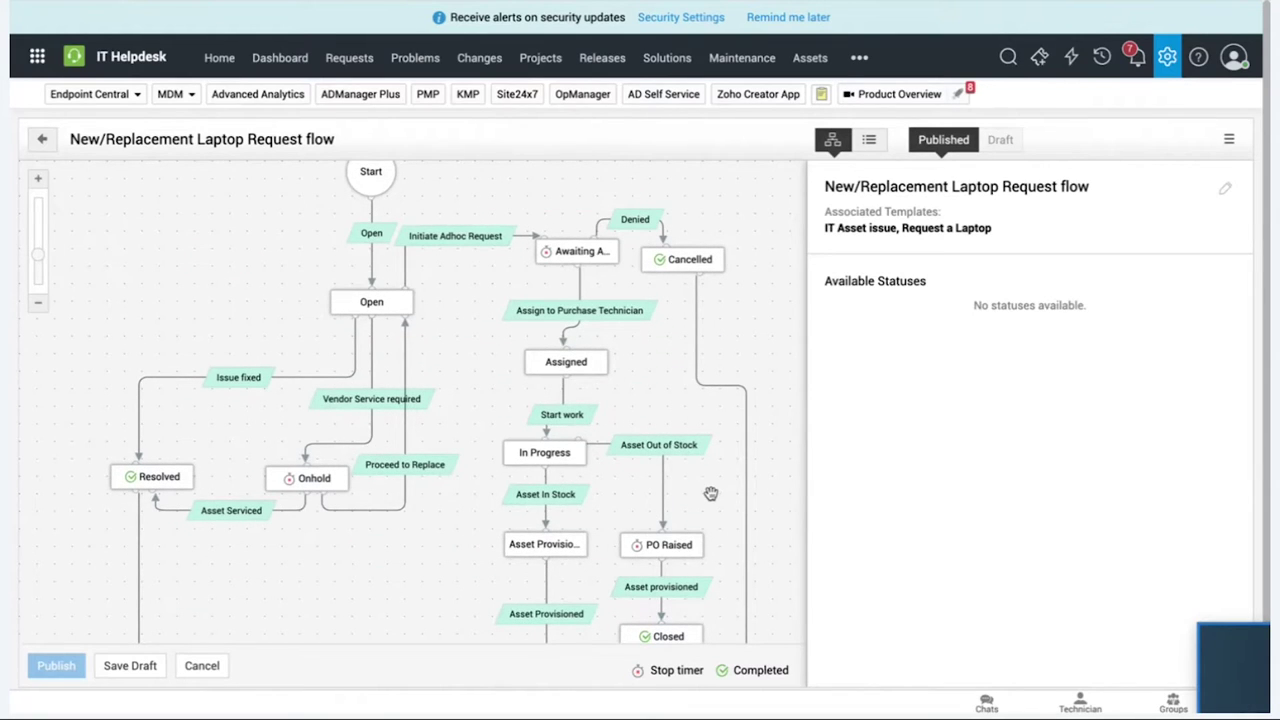
Review the Before, During and After settings of the Assign to Purchase Technician transition
click(587, 316)
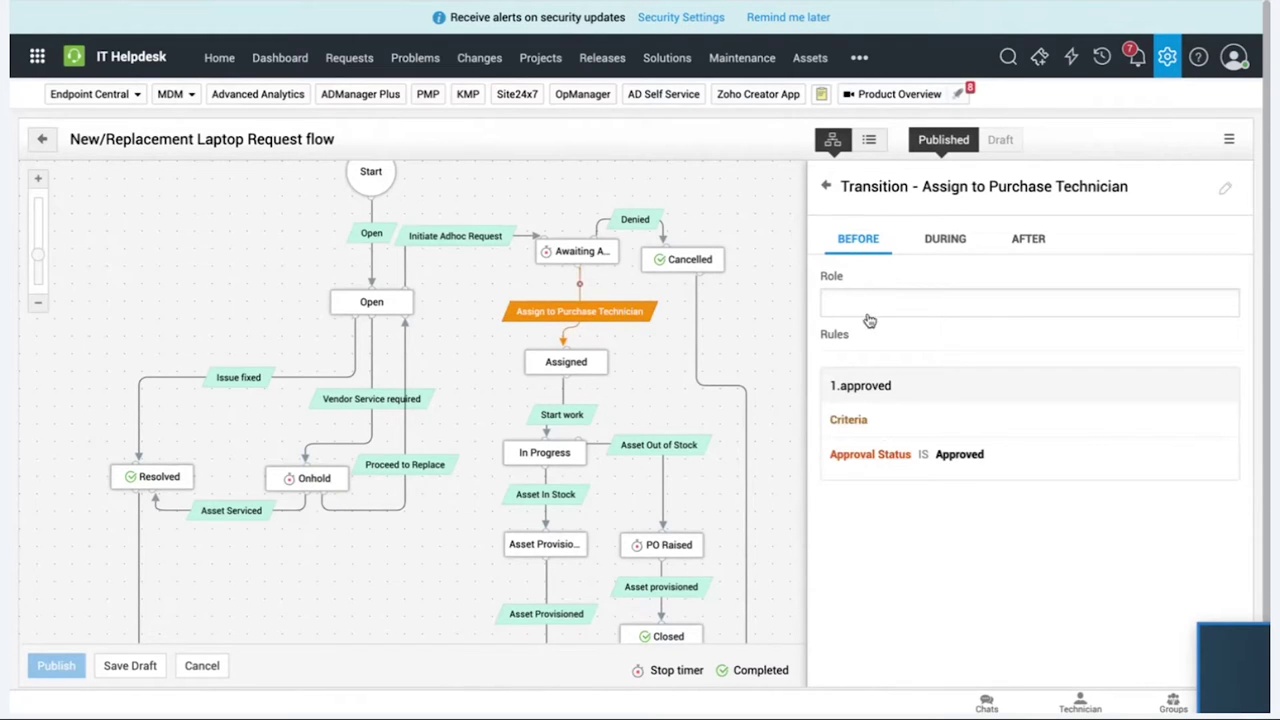
click(942, 244)
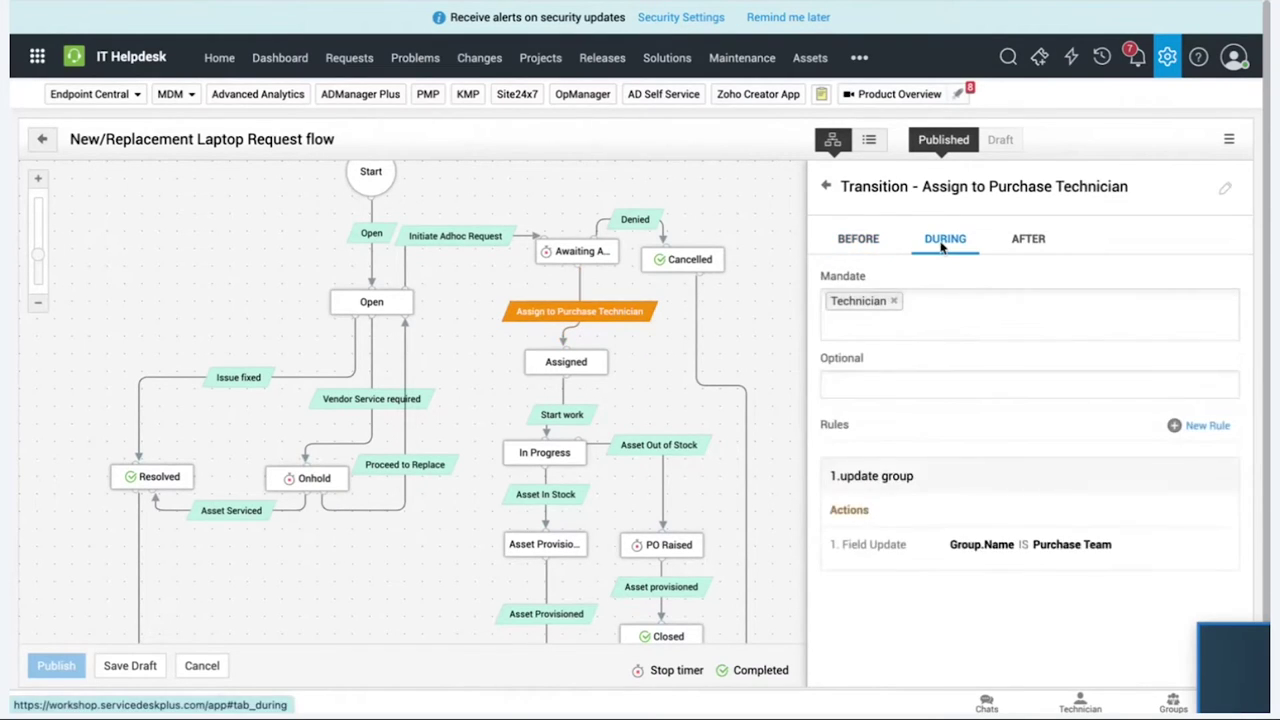
click(1032, 243)
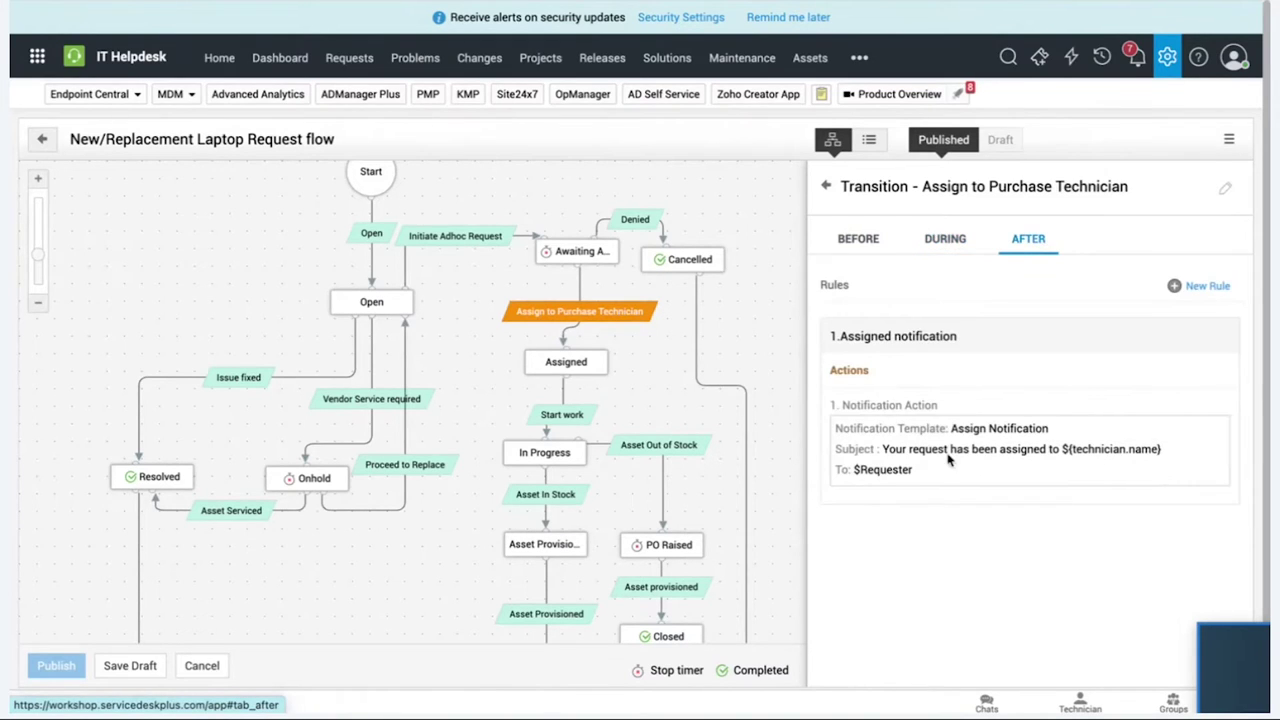
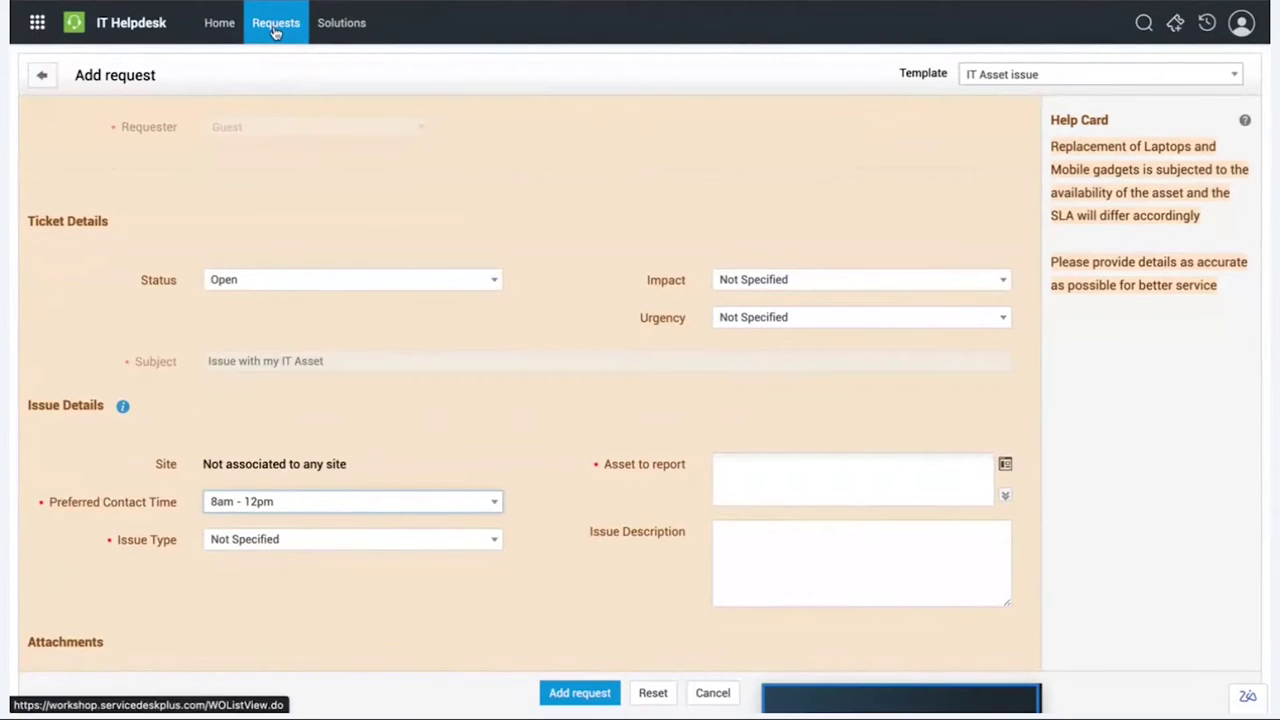
Start a new request in the requester portal using the User Onboarding service template
click(276, 28)
click(788, 84)
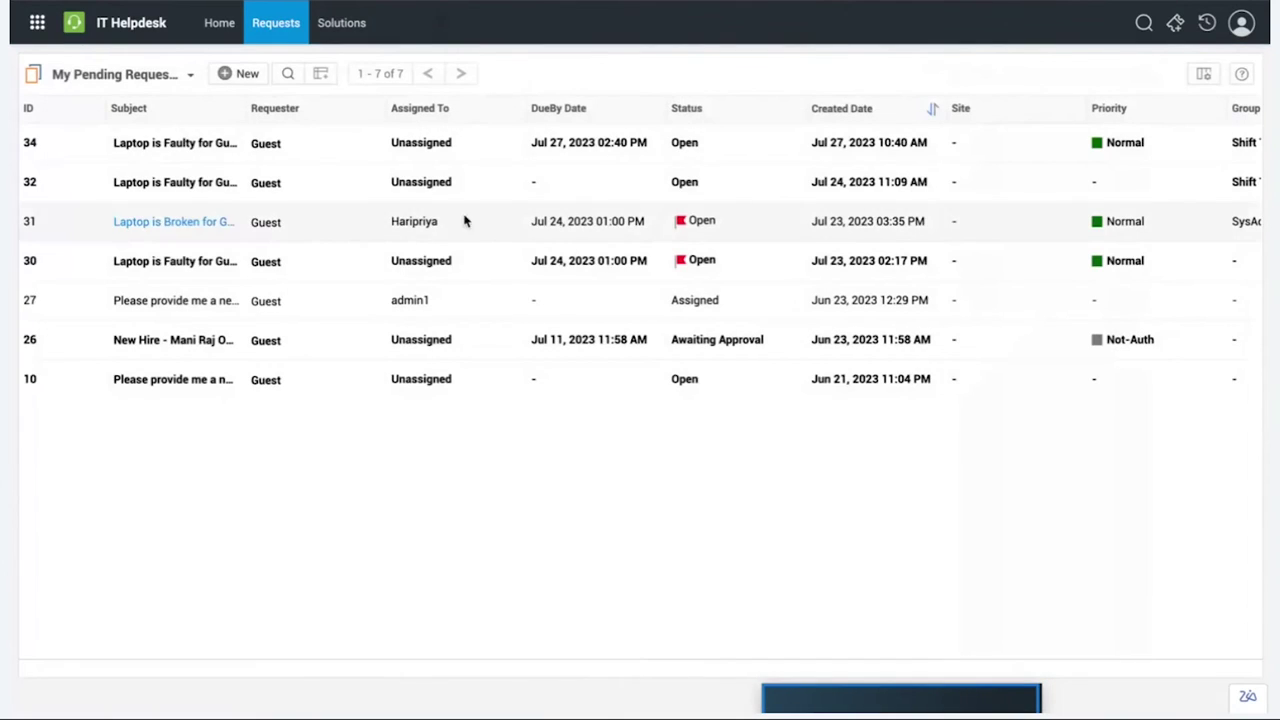
click(244, 75)
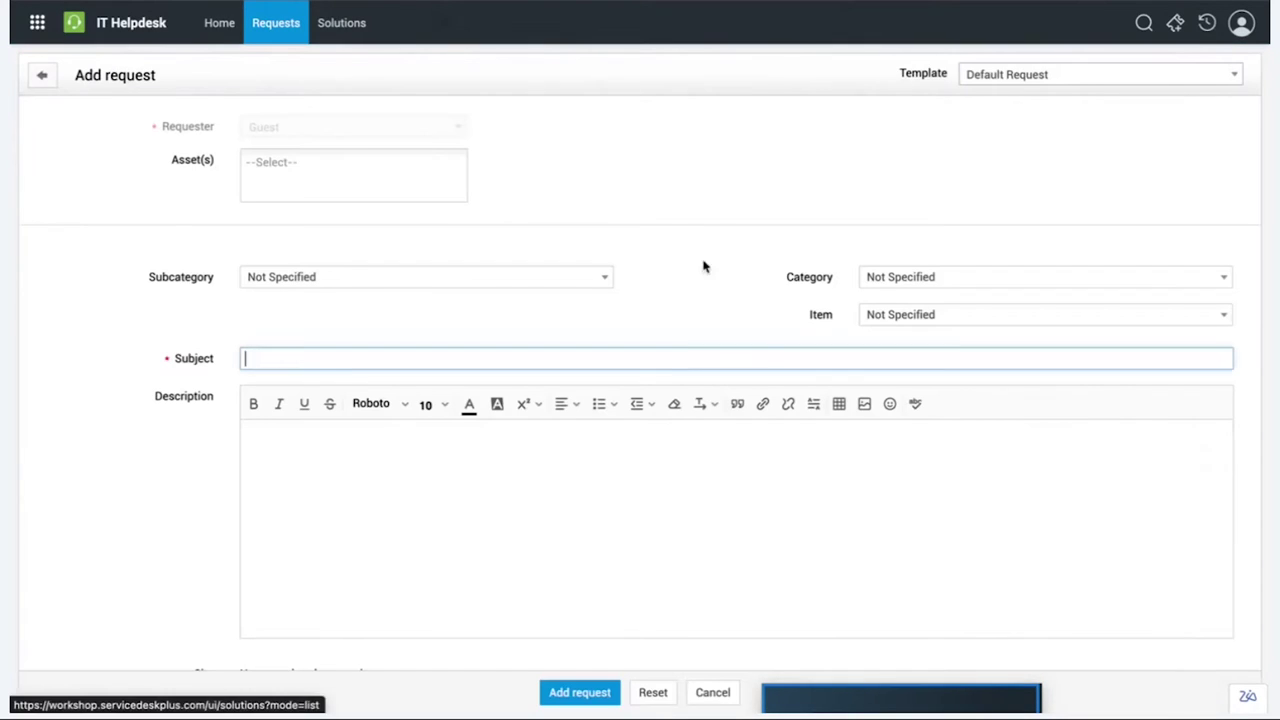
click(1051, 74)
click(1186, 99)
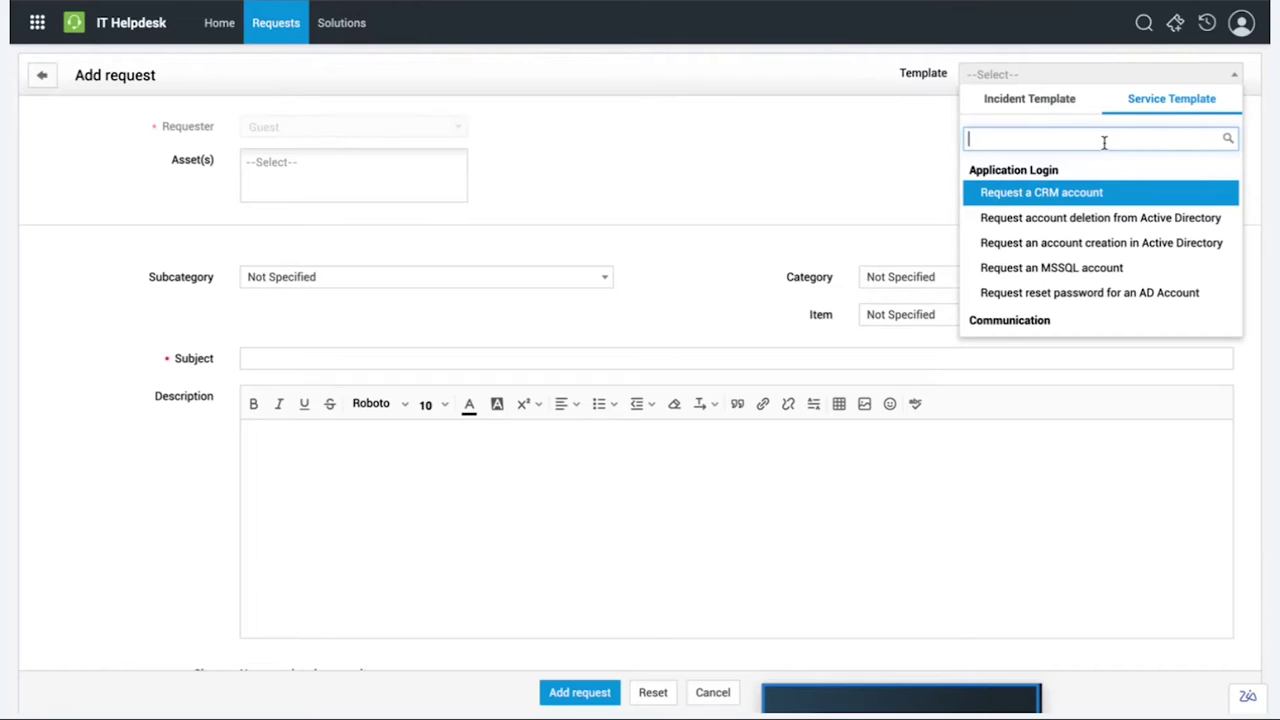
text(onboa)
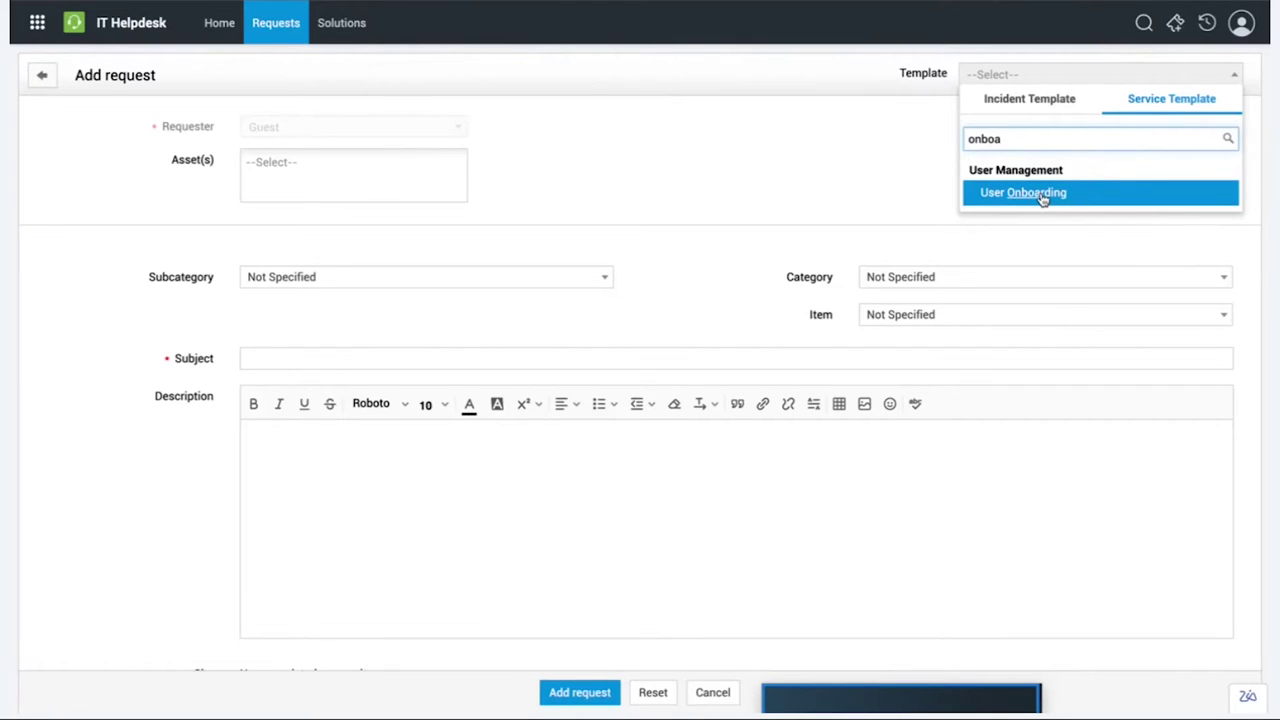
click(1040, 195)
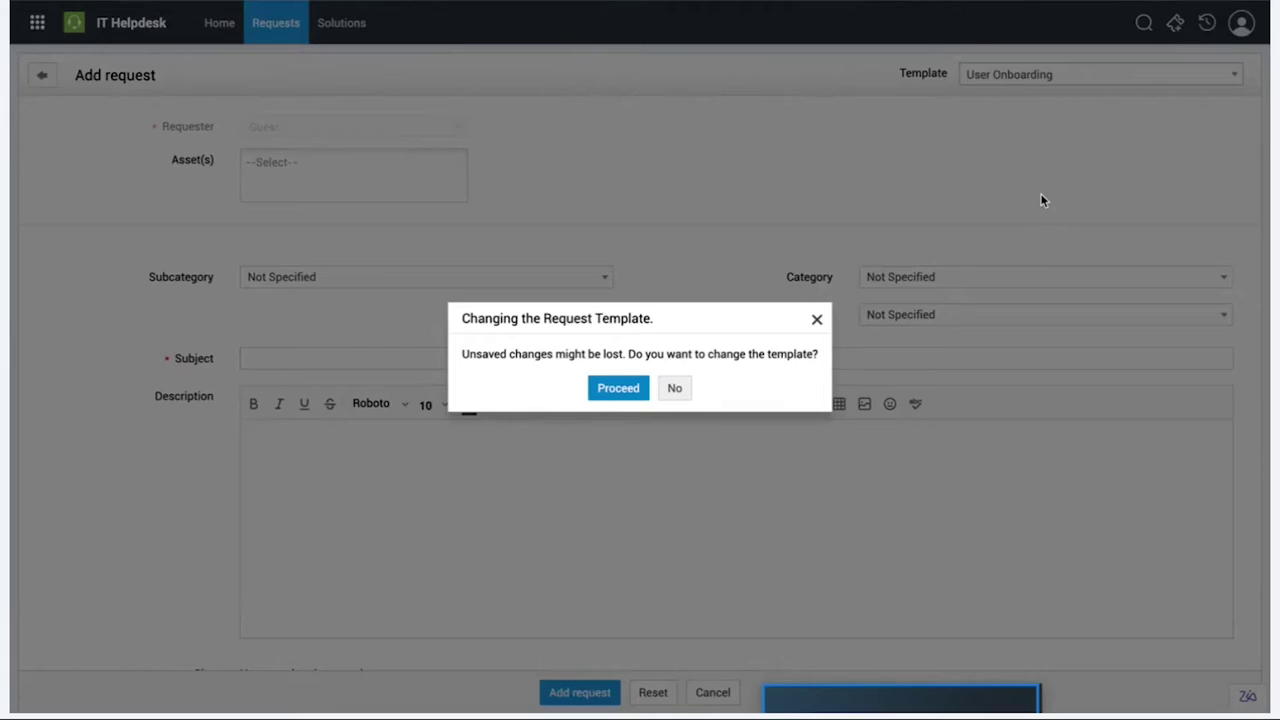
click(618, 389)
Look through the onboarding form's employee details, contact details, subject and description sections
scroll(628, 389, down, 4)
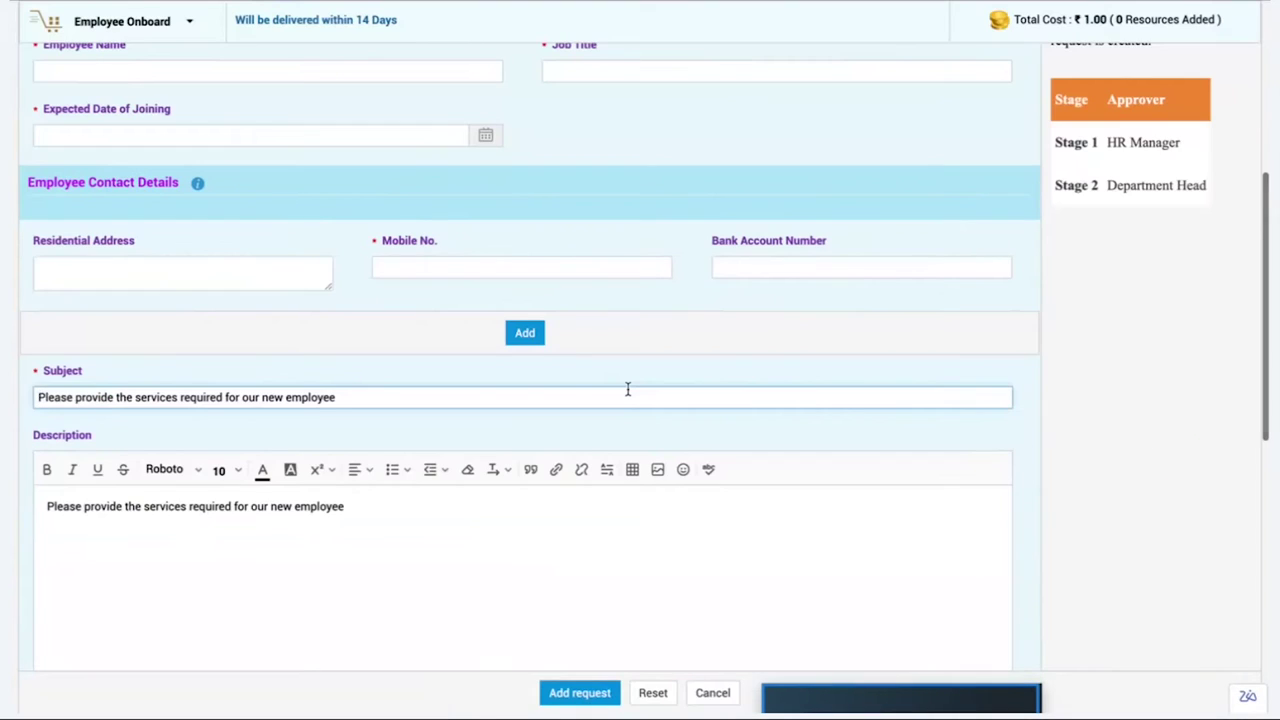
scroll(628, 389, up, 5)
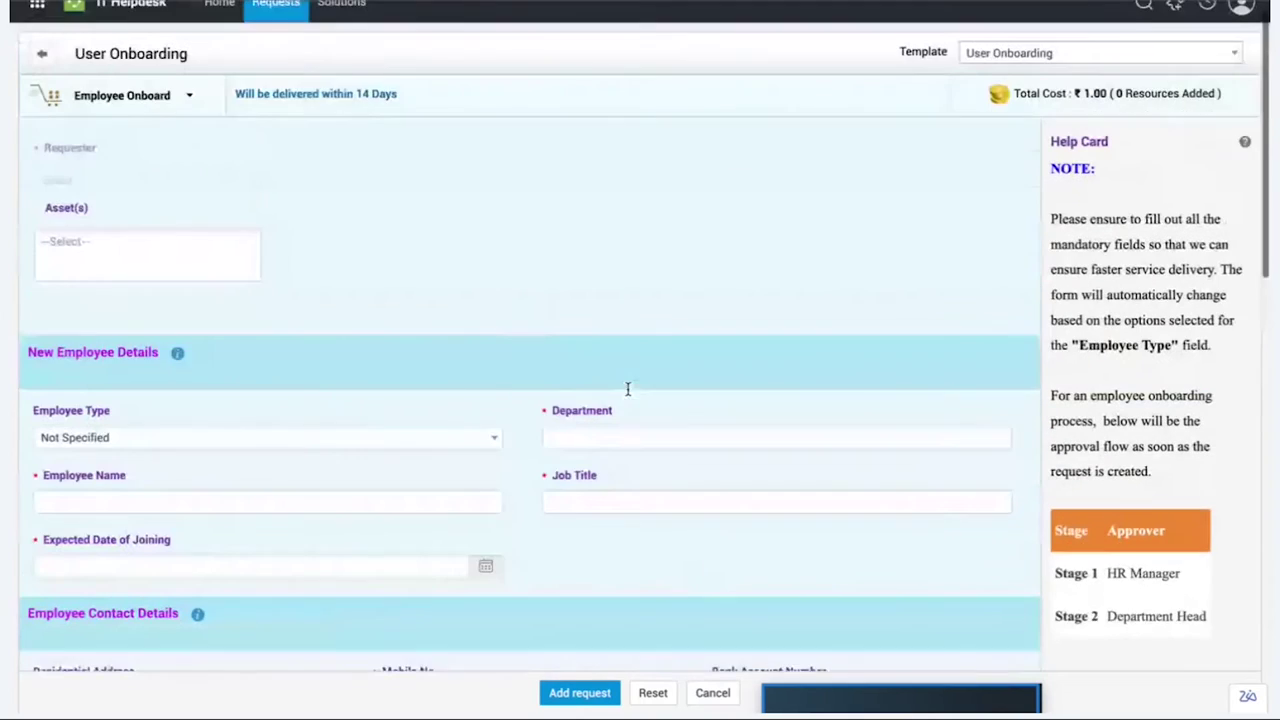
scroll(628, 389, up, 1)
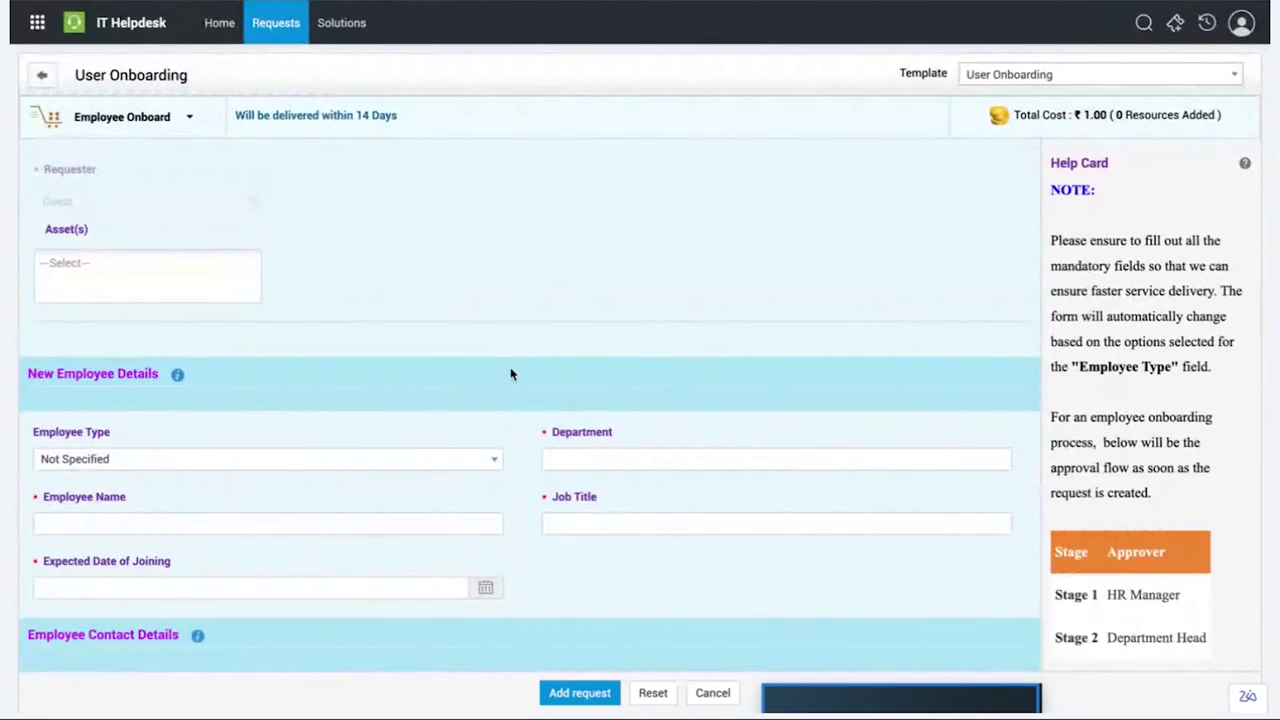
scroll(510, 374, down, 5)
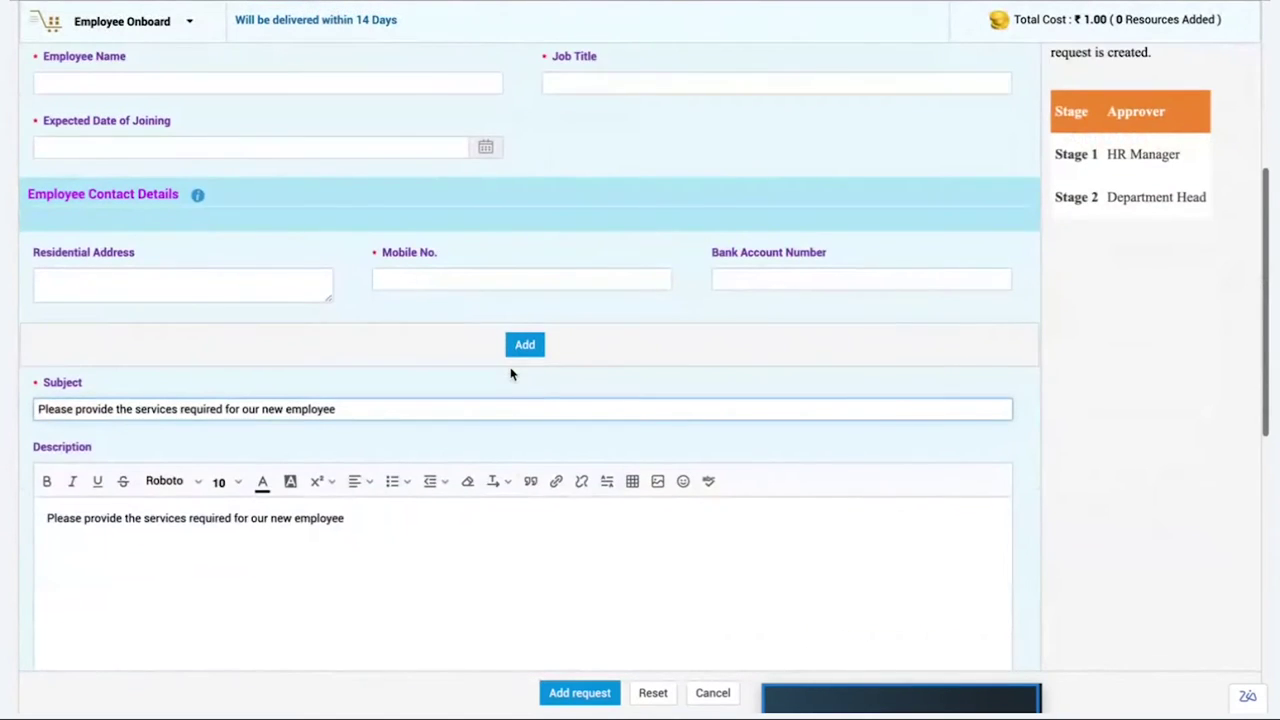
scroll(510, 374, down, 2)
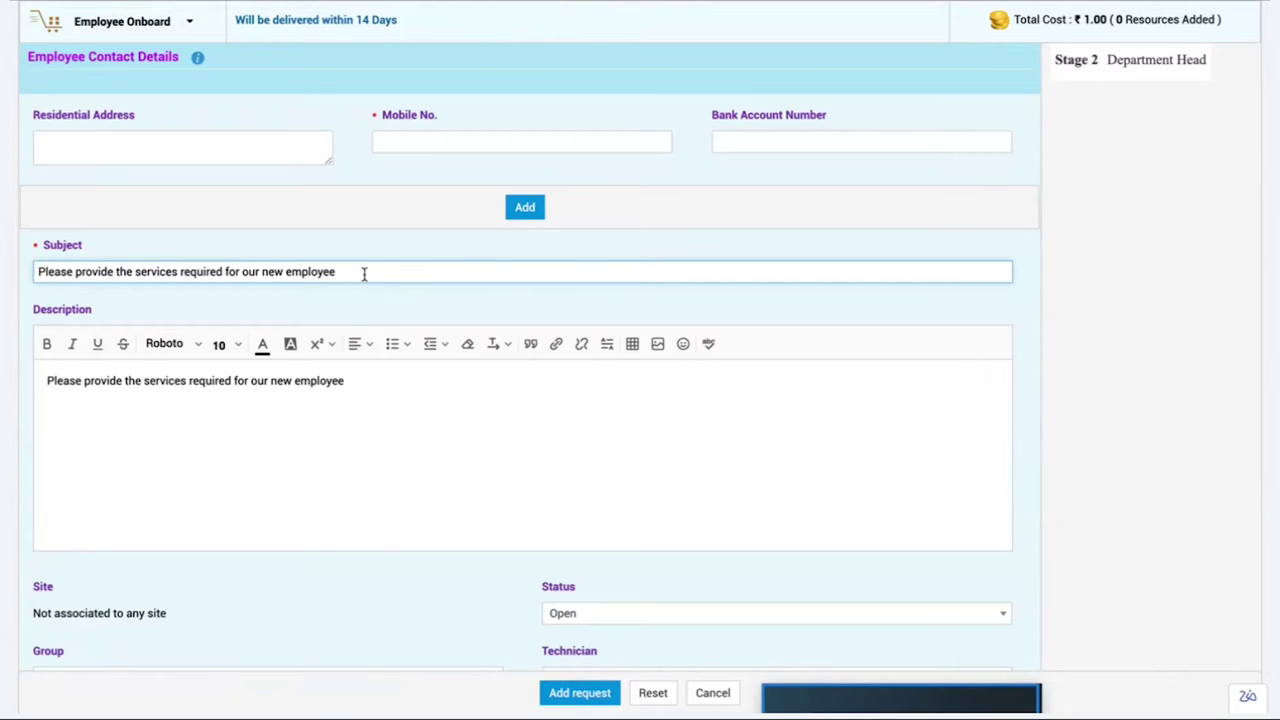
Set the Employee Type to Manager under New Employee Details and read the device notice
scroll(366, 275, up, 10)
click(250, 450)
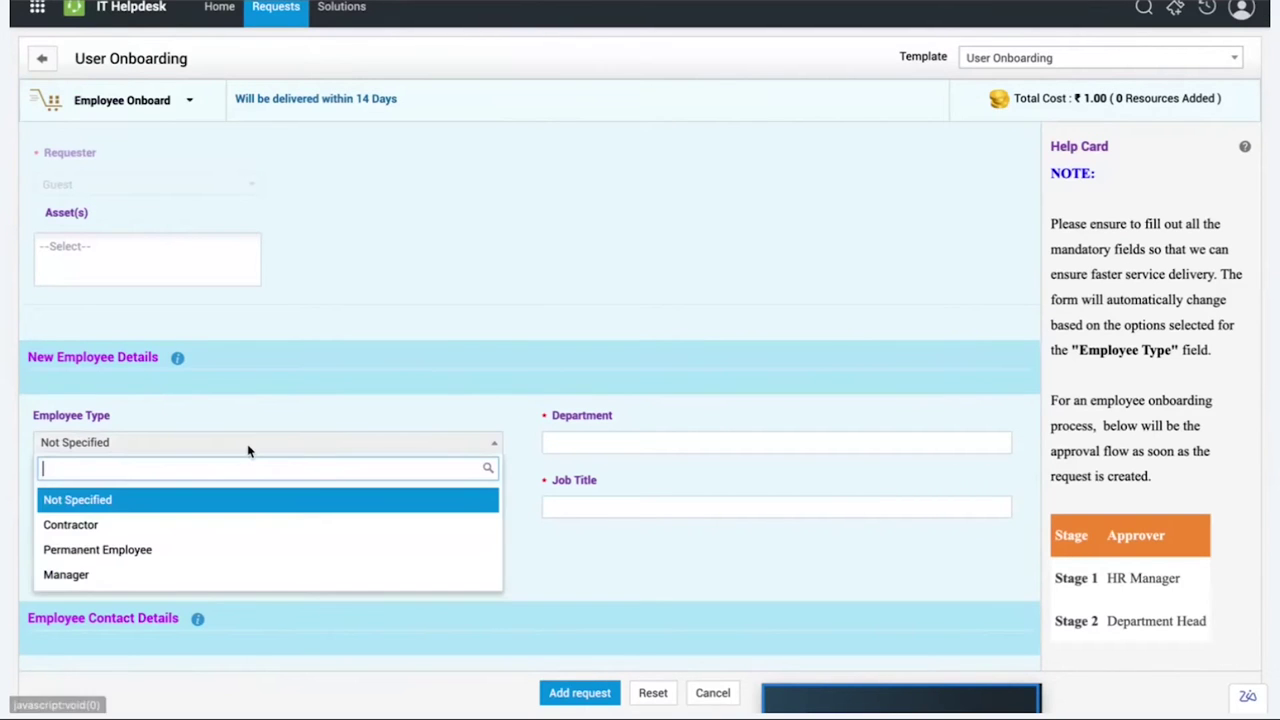
click(104, 576)
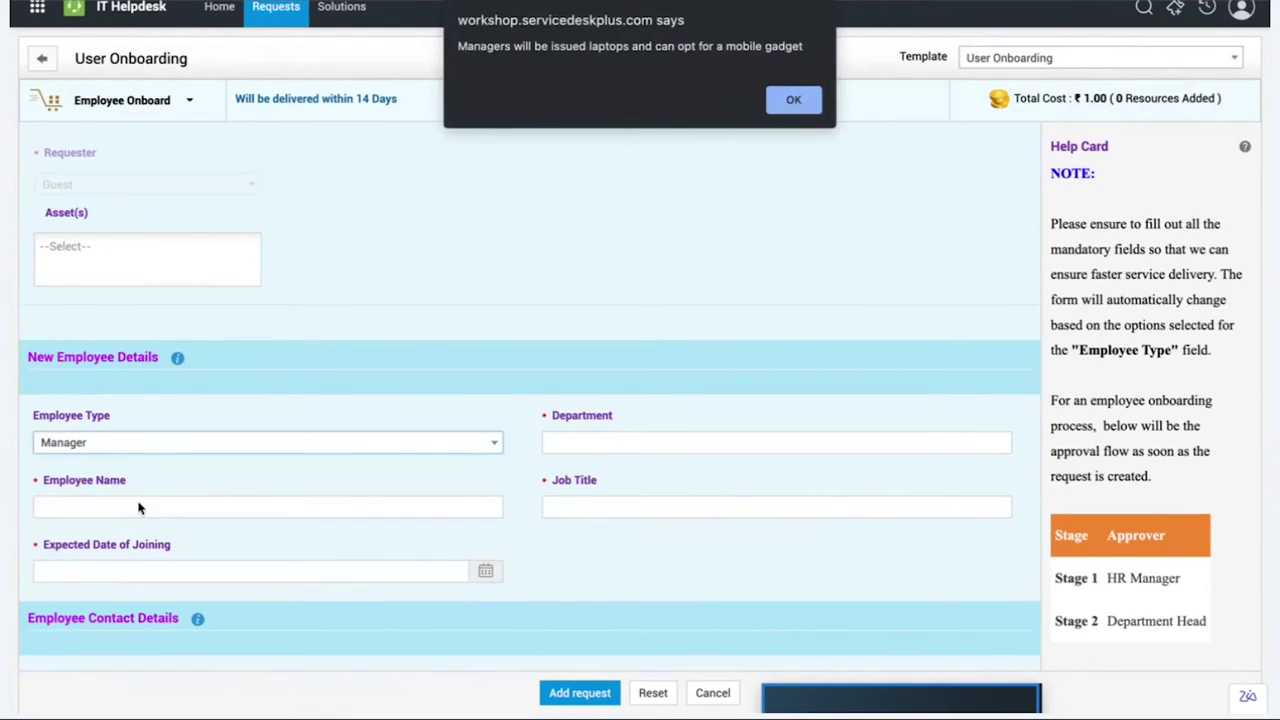
drag(519, 50, 645, 42)
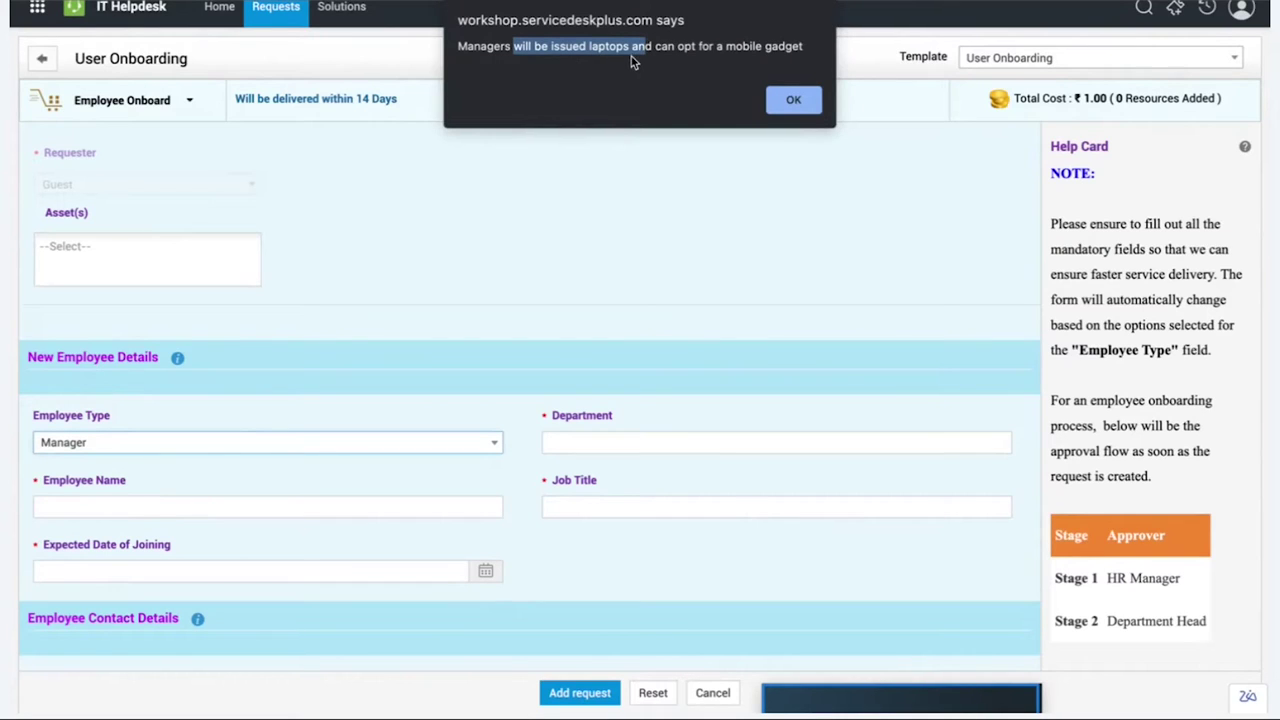
Dismiss the device notice and look through the Resources section for the new employee
click(794, 100)
scroll(477, 377, down, 5)
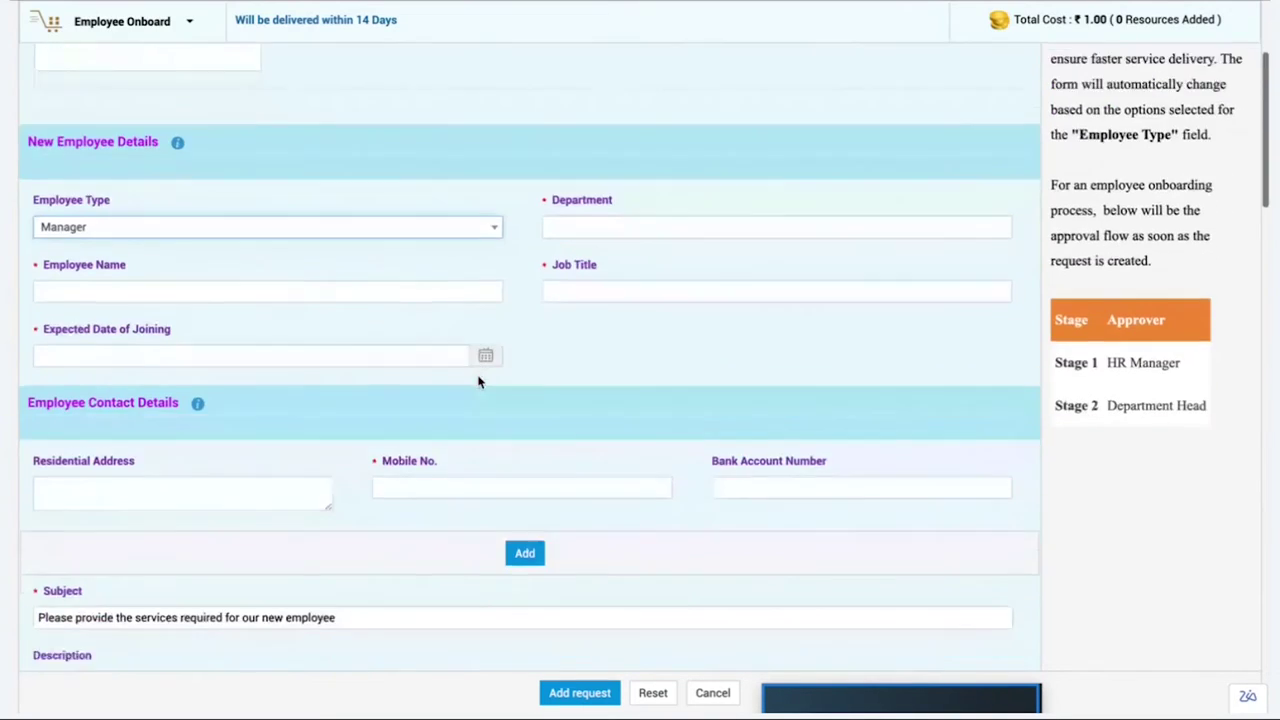
scroll(477, 377, down, 8)
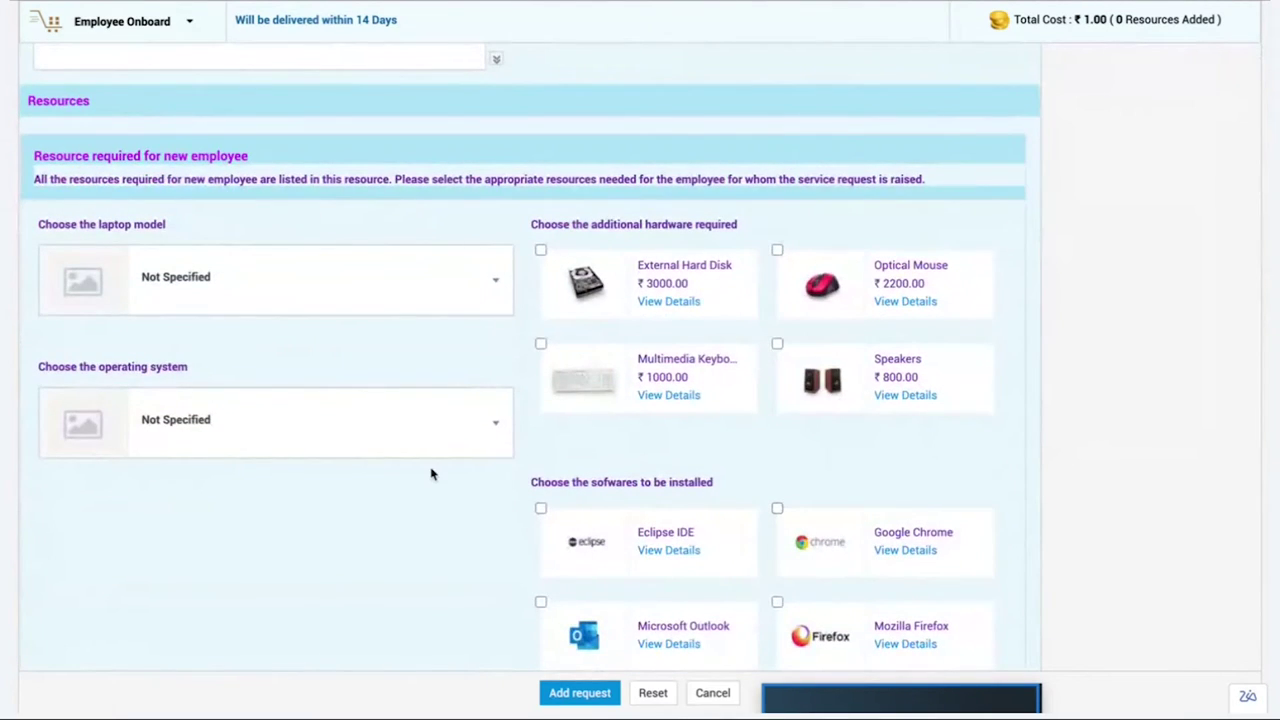
scroll(423, 473, down, 1)
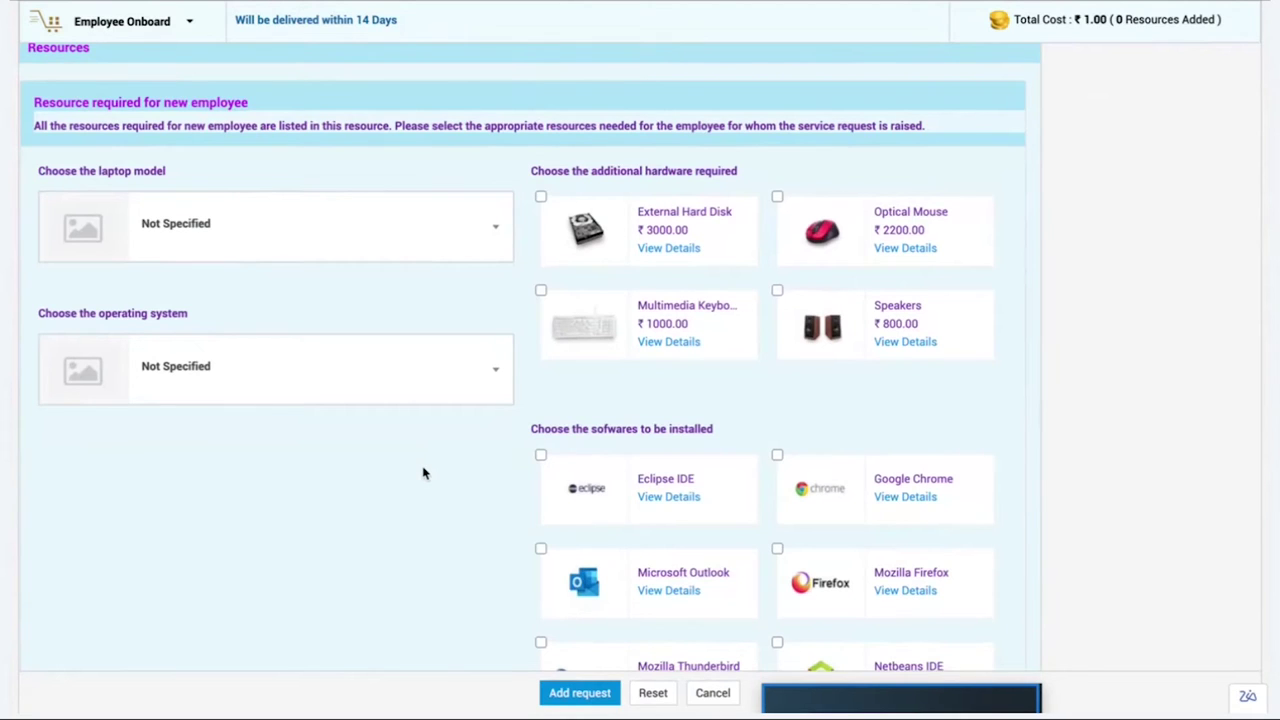
scroll(160, 160, up, 1)
drag(92, 103, 31, 106)
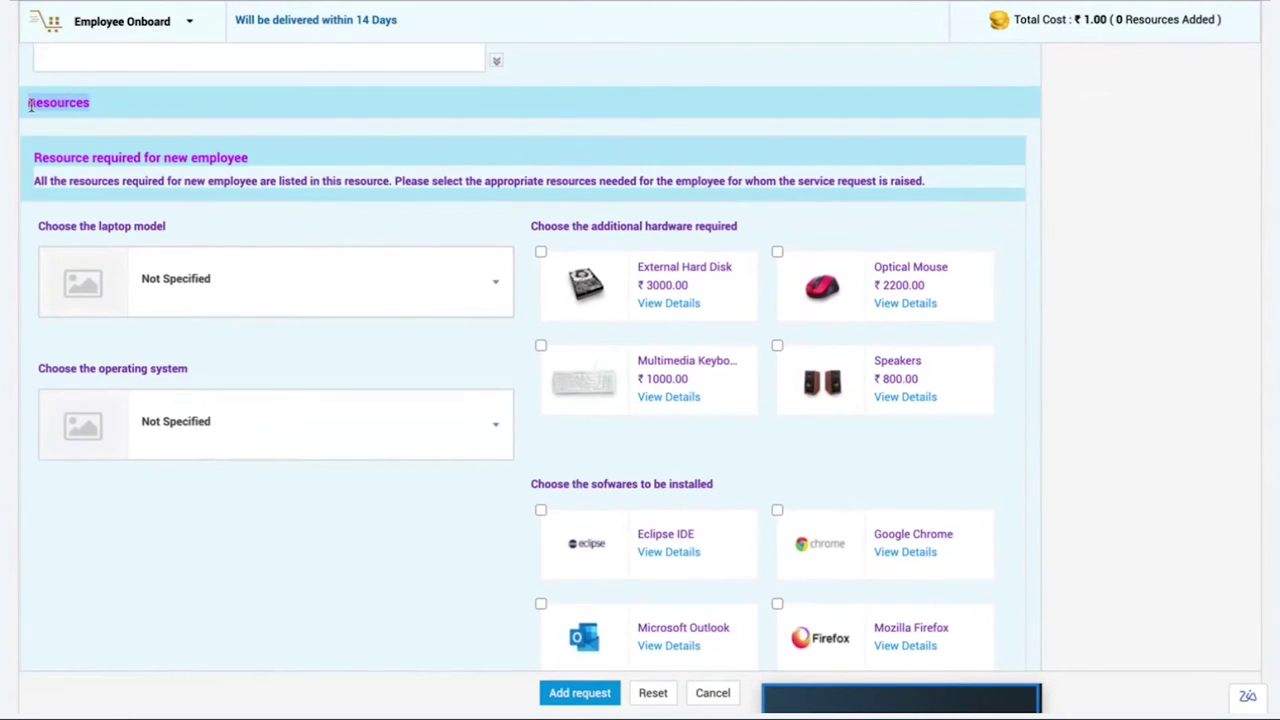
scroll(240, 571, down, 2)
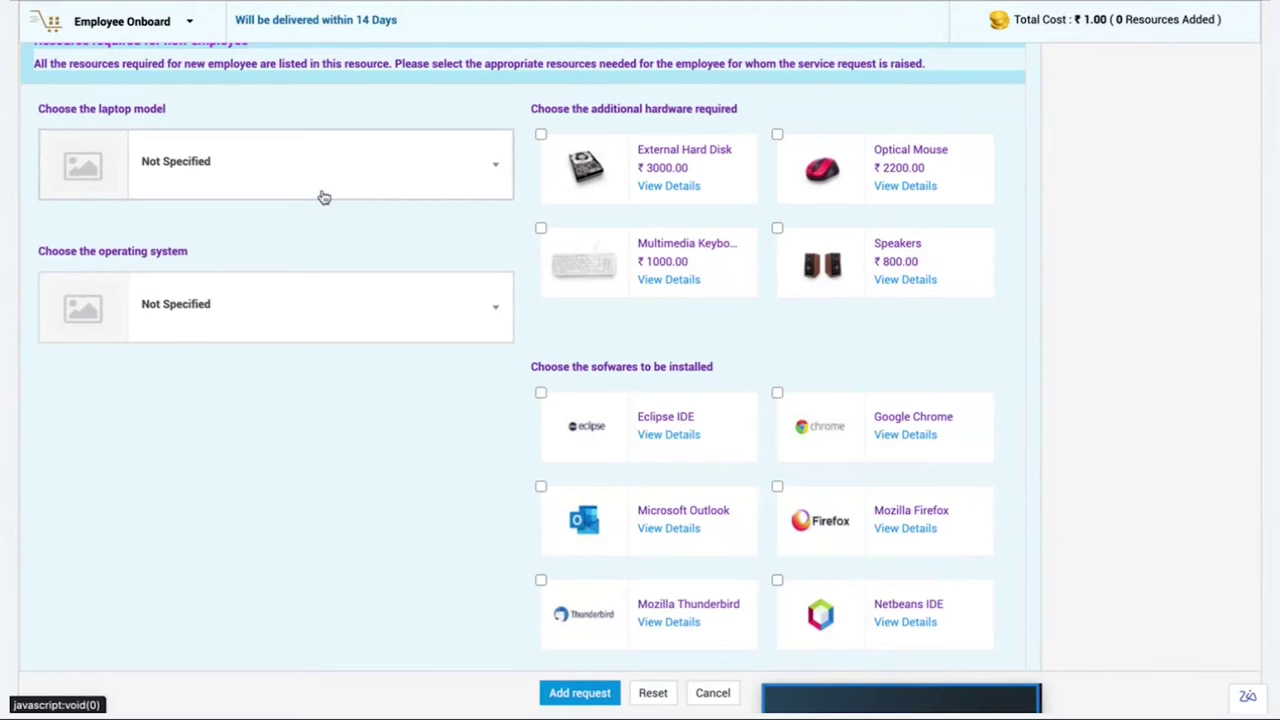
Browse the available laptop models and examine the Dell model's product information, including processor, operating system, memory and battery
click(211, 170)
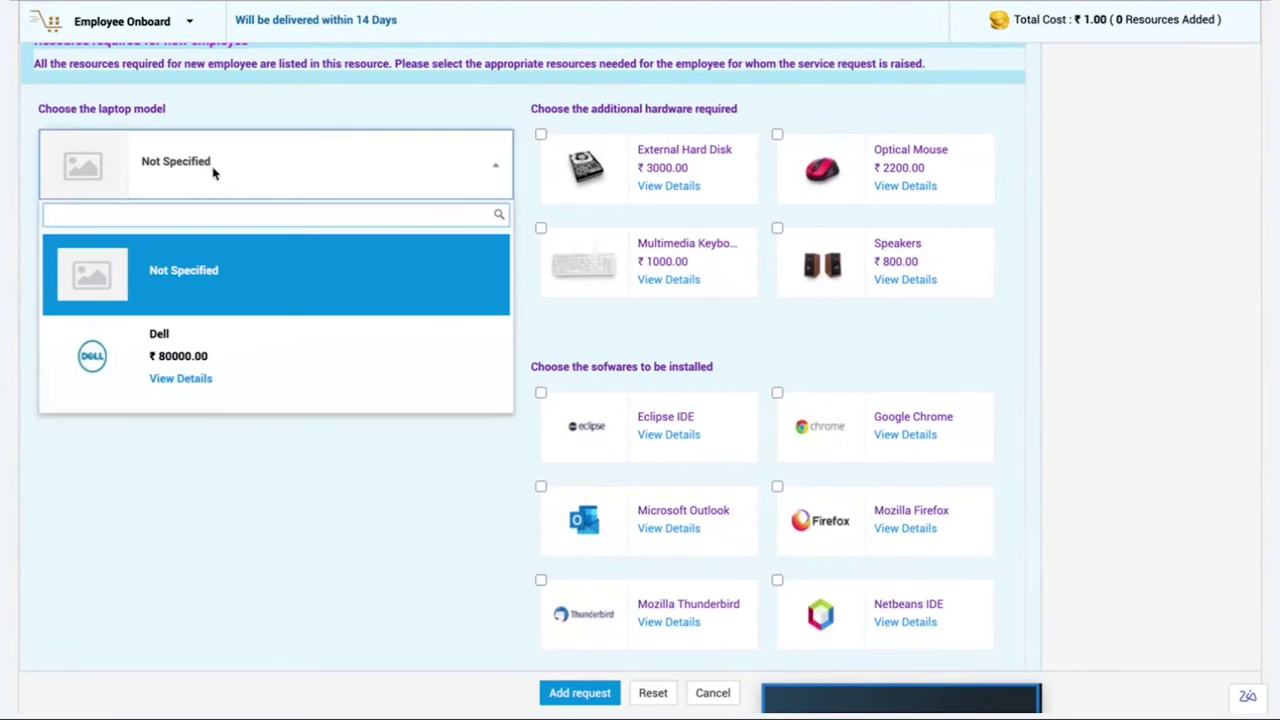
scroll(200, 347, down, 2)
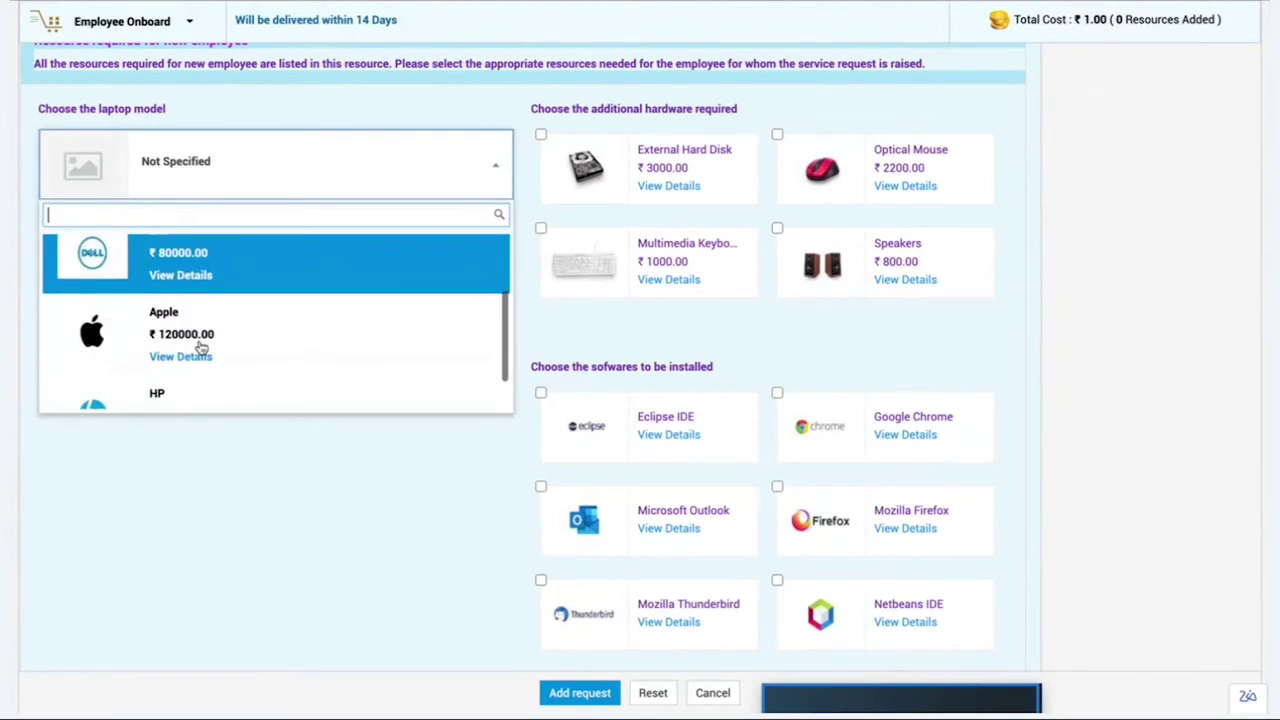
scroll(200, 347, down, 2)
scroll(202, 347, up, 2)
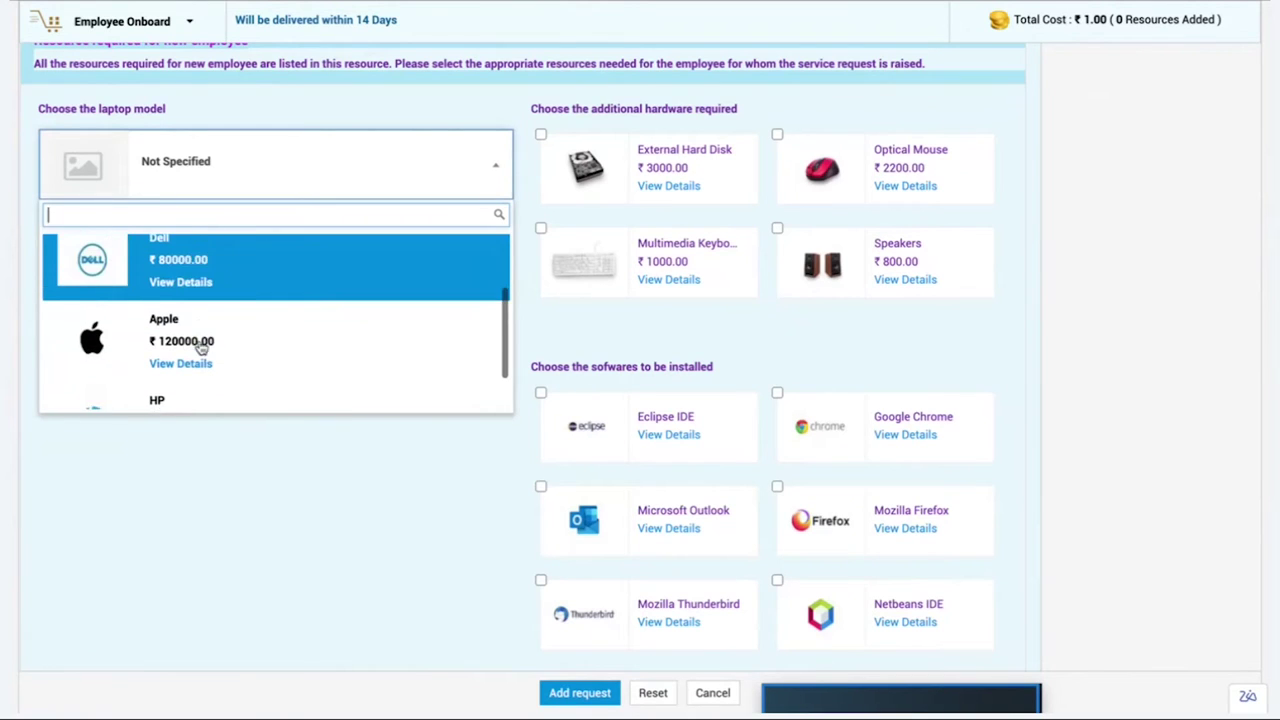
scroll(200, 347, up, 1)
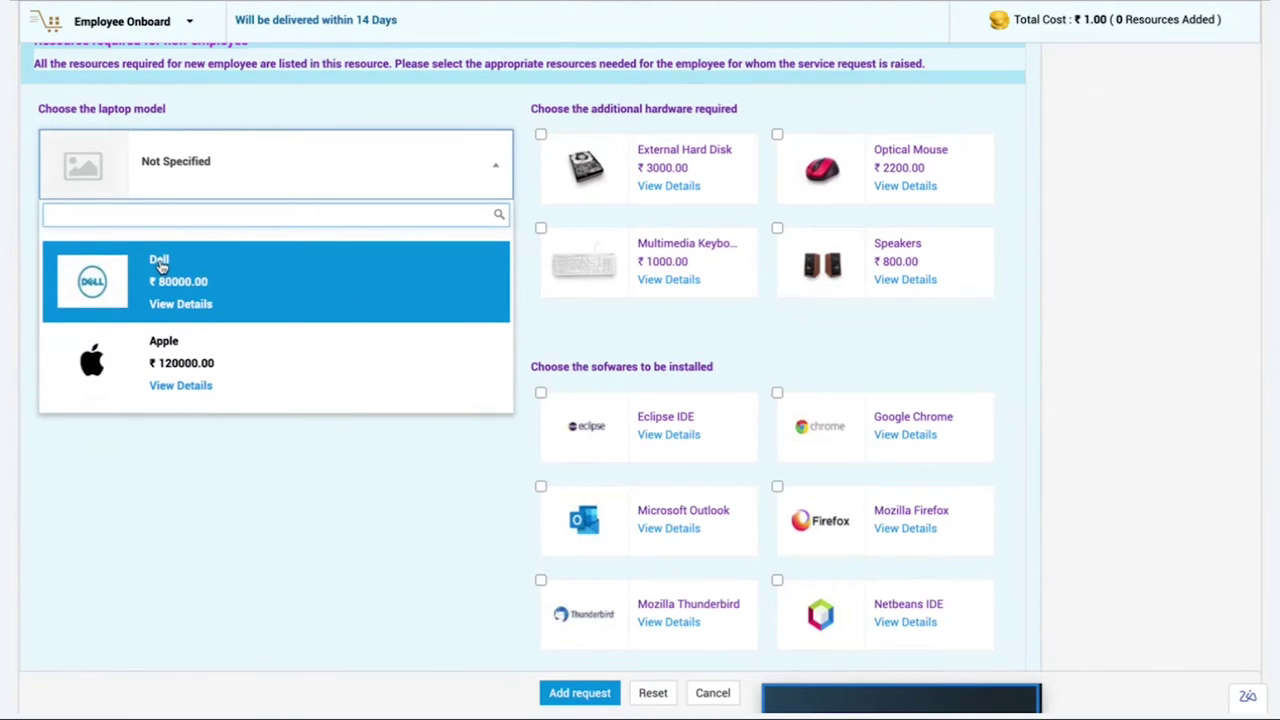
click(190, 305)
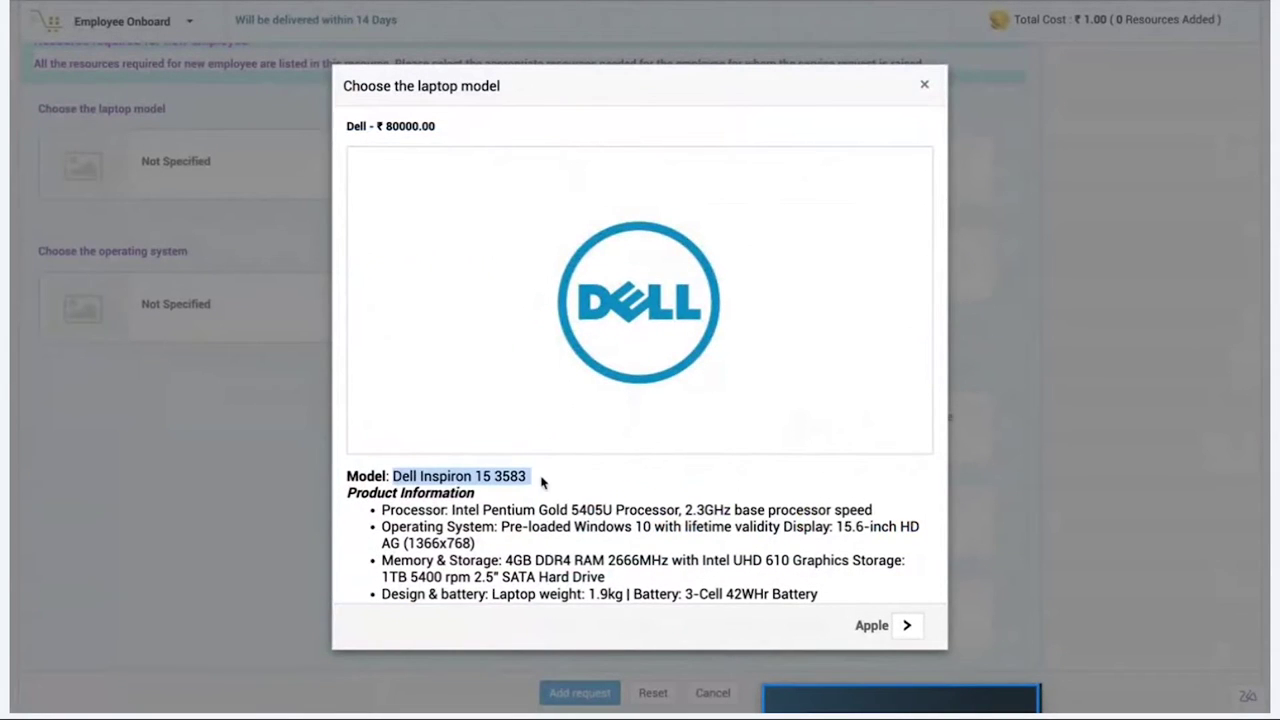
drag(396, 478, 545, 482)
scroll(462, 545, down, 1)
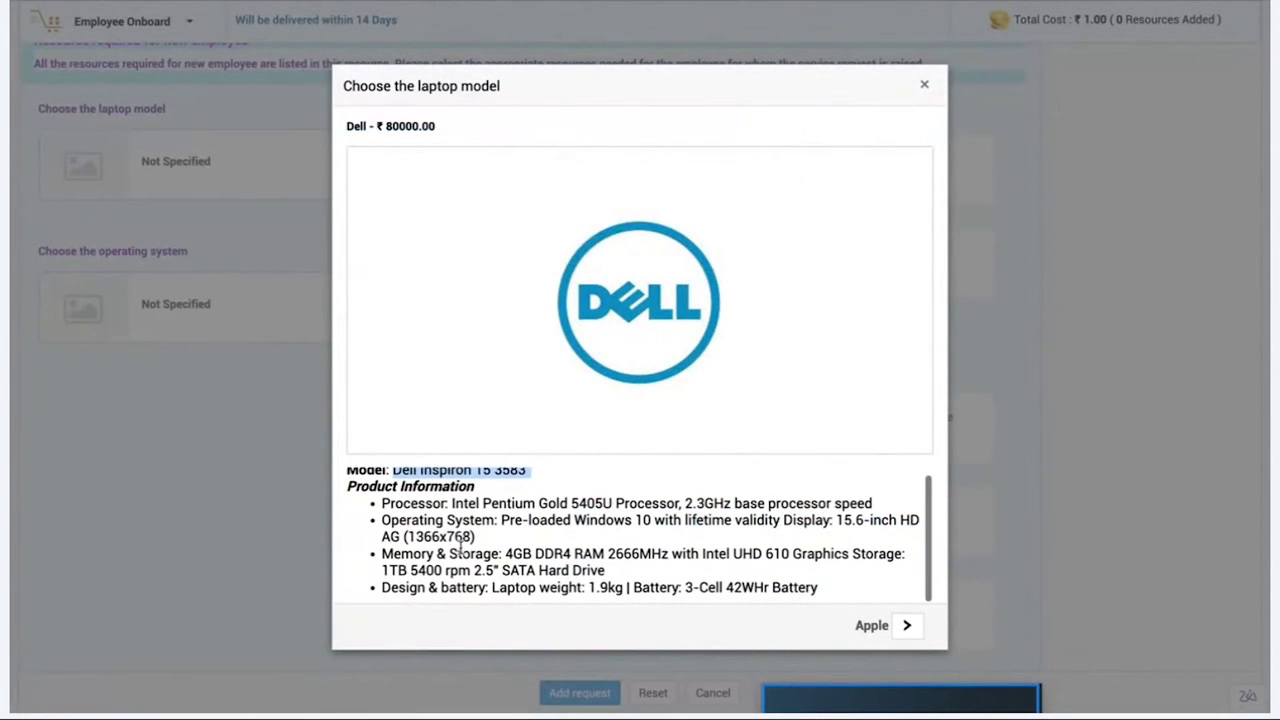
double_click(414, 503)
double_click(400, 520)
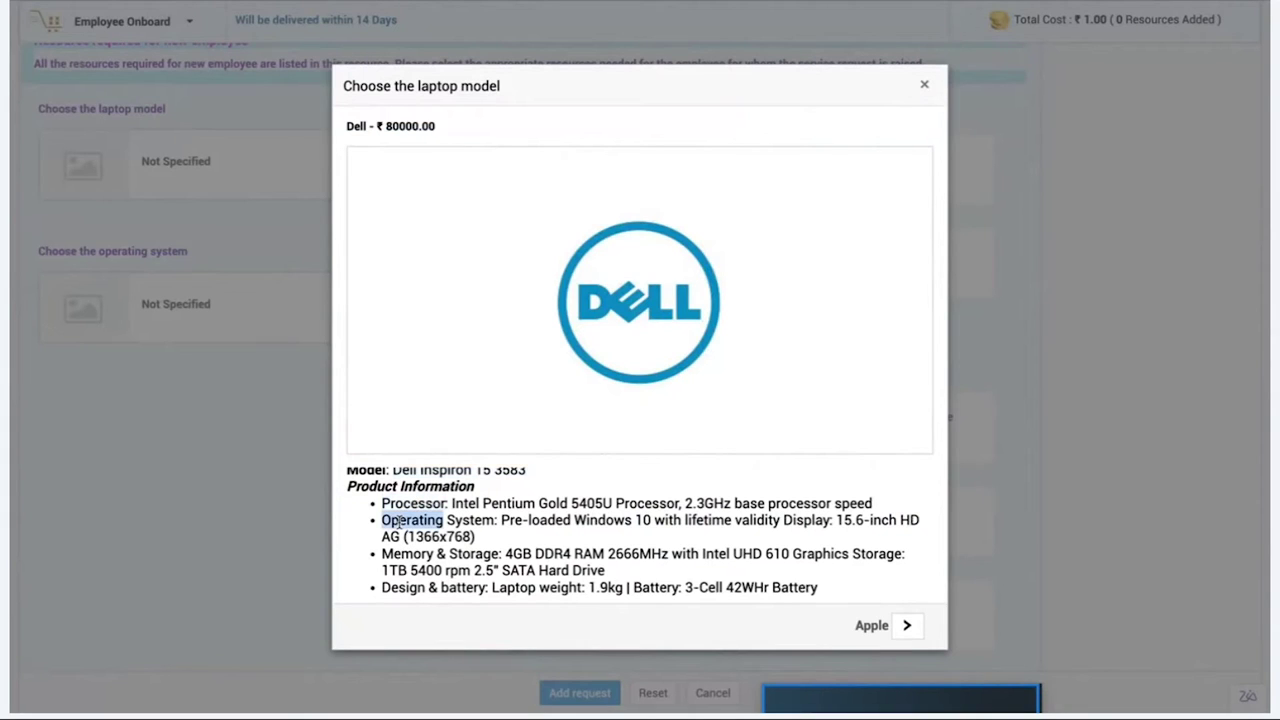
drag(386, 552, 517, 552)
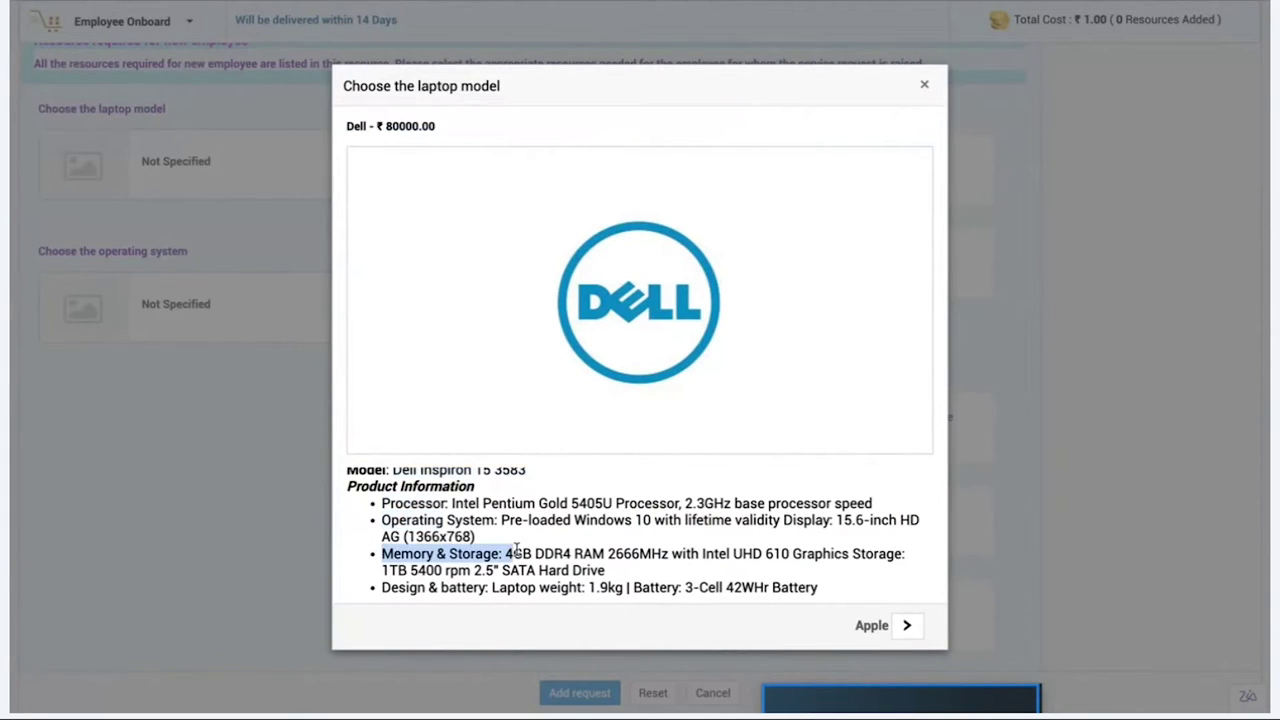
click(385, 588)
drag(385, 588, 508, 588)
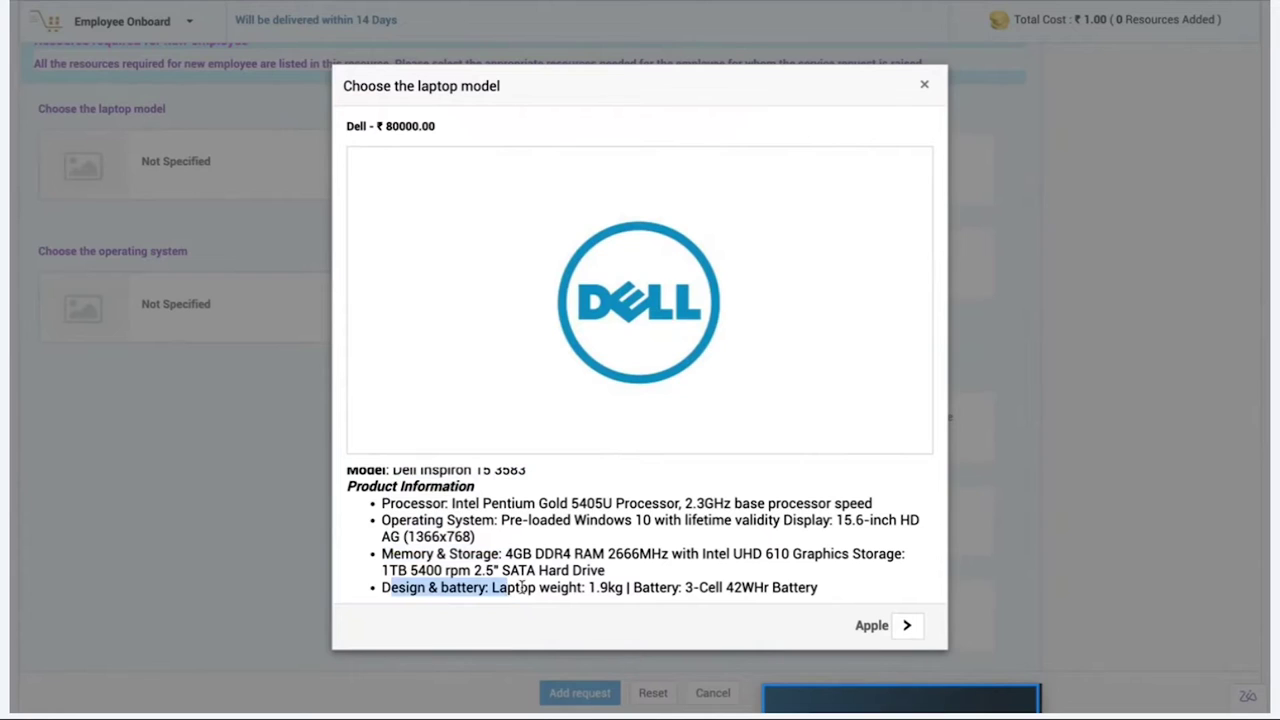
click(925, 88)
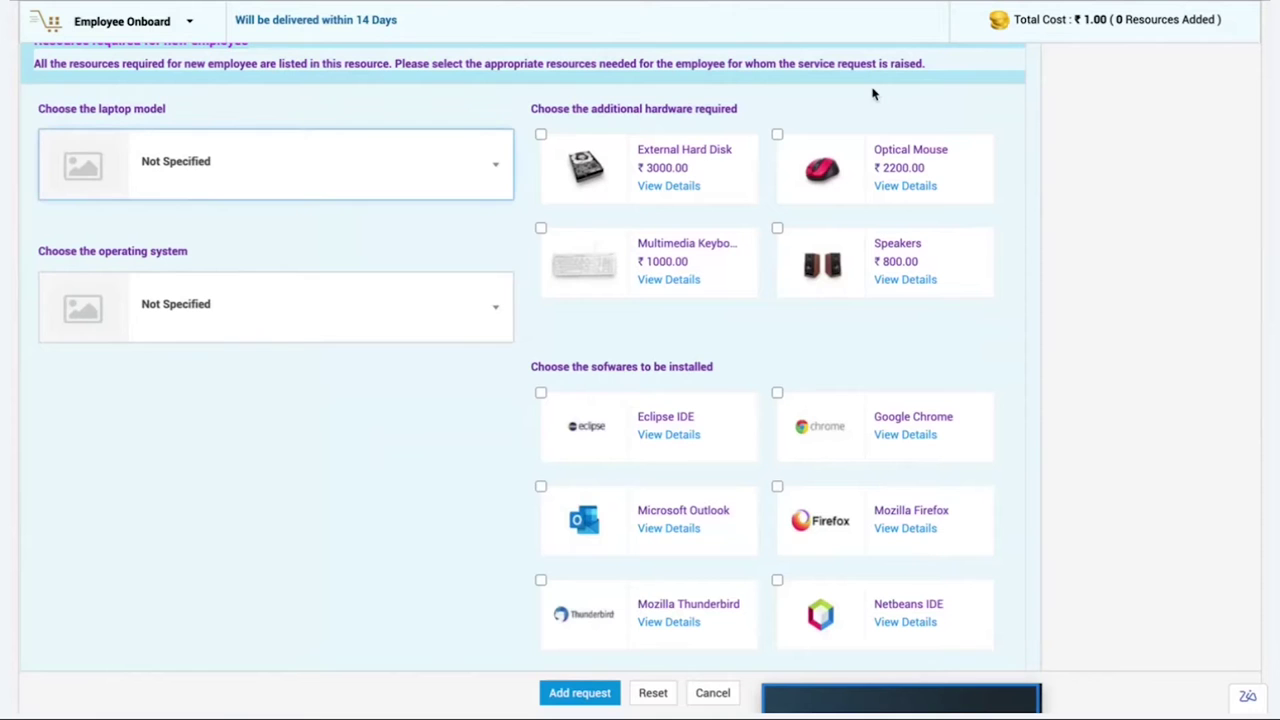
Choose Dell as the new employee's laptop model
click(250, 186)
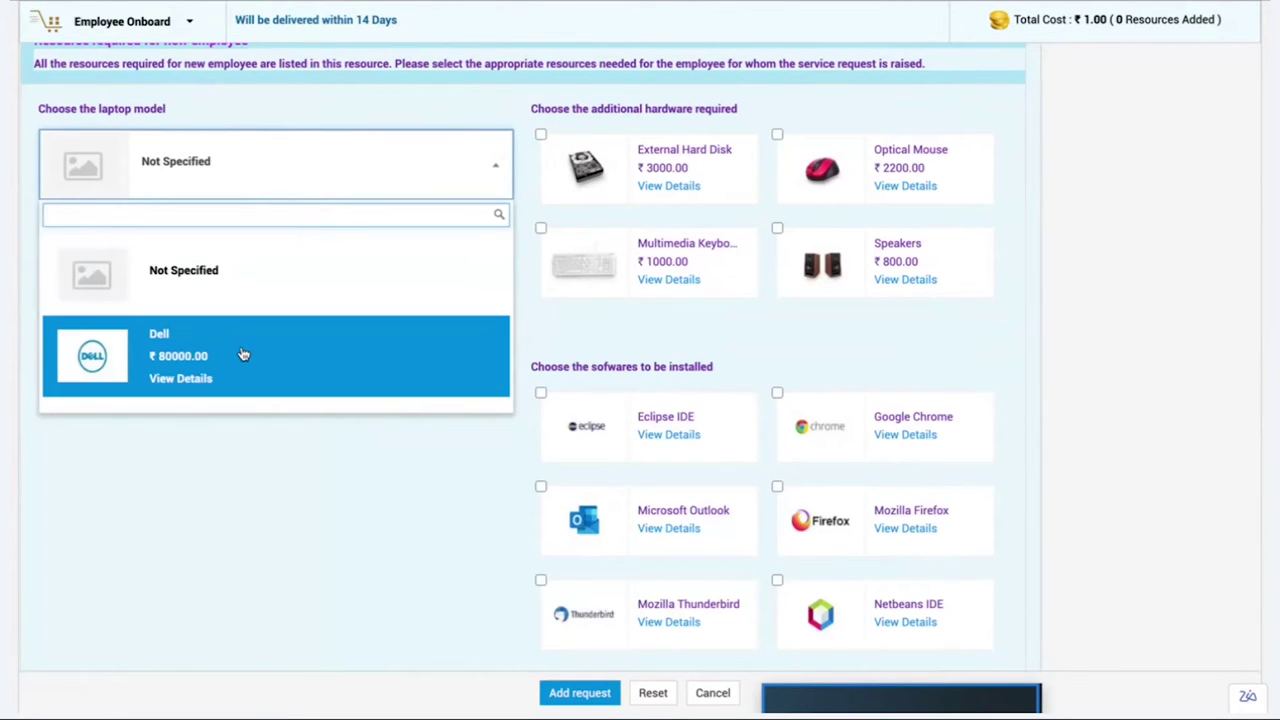
click(160, 338)
scroll(189, 206, up, 1)
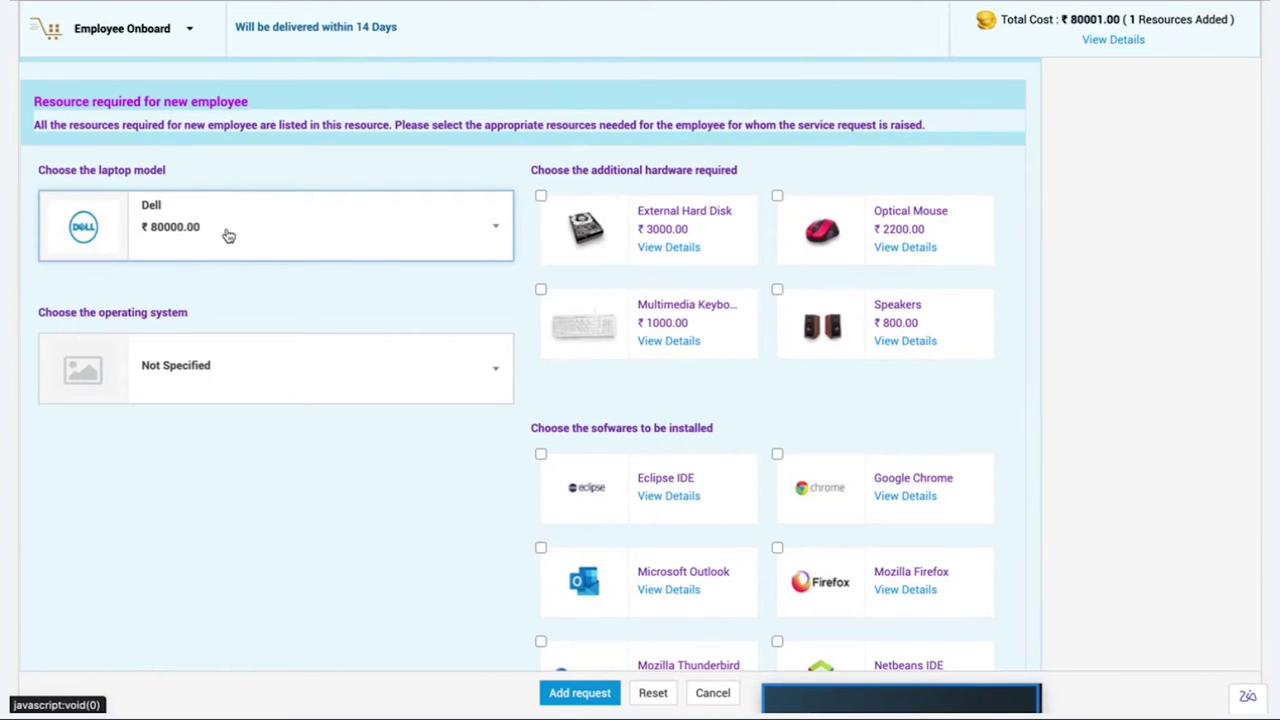
Set the new employee's operating system to Windows XP
scroll(263, 451, down, 1)
click(247, 343)
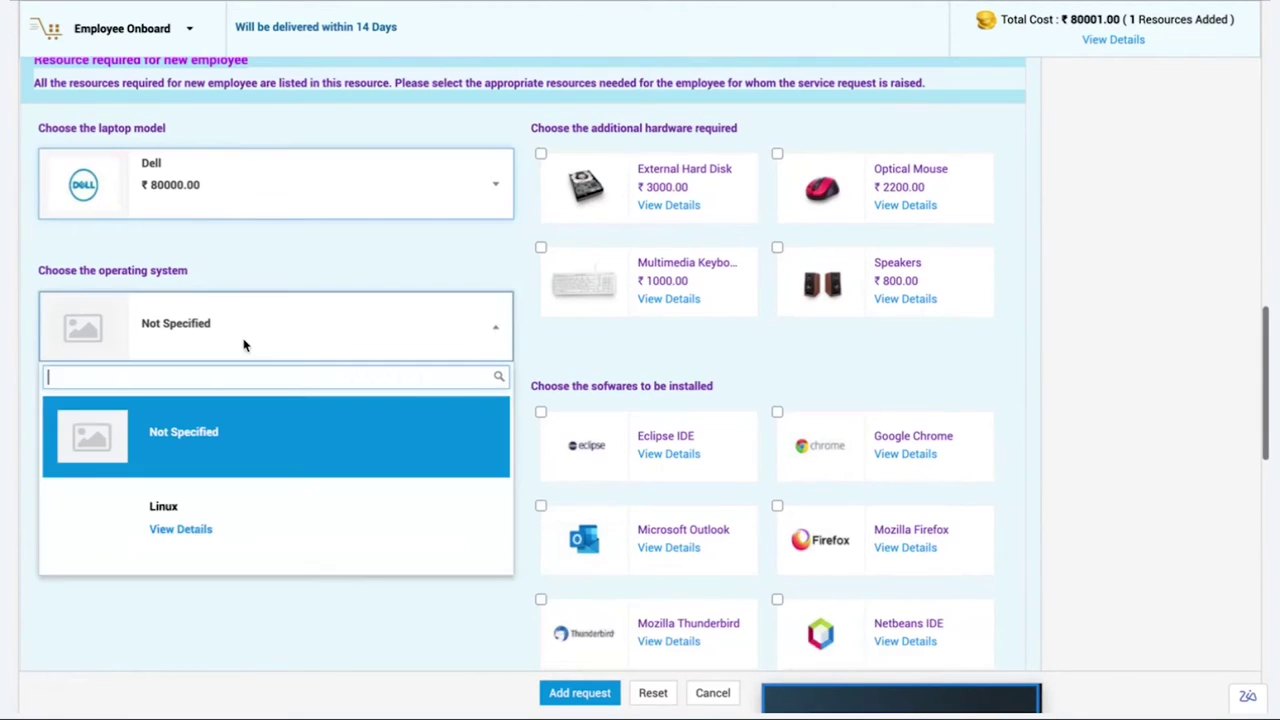
scroll(209, 532, down, 1)
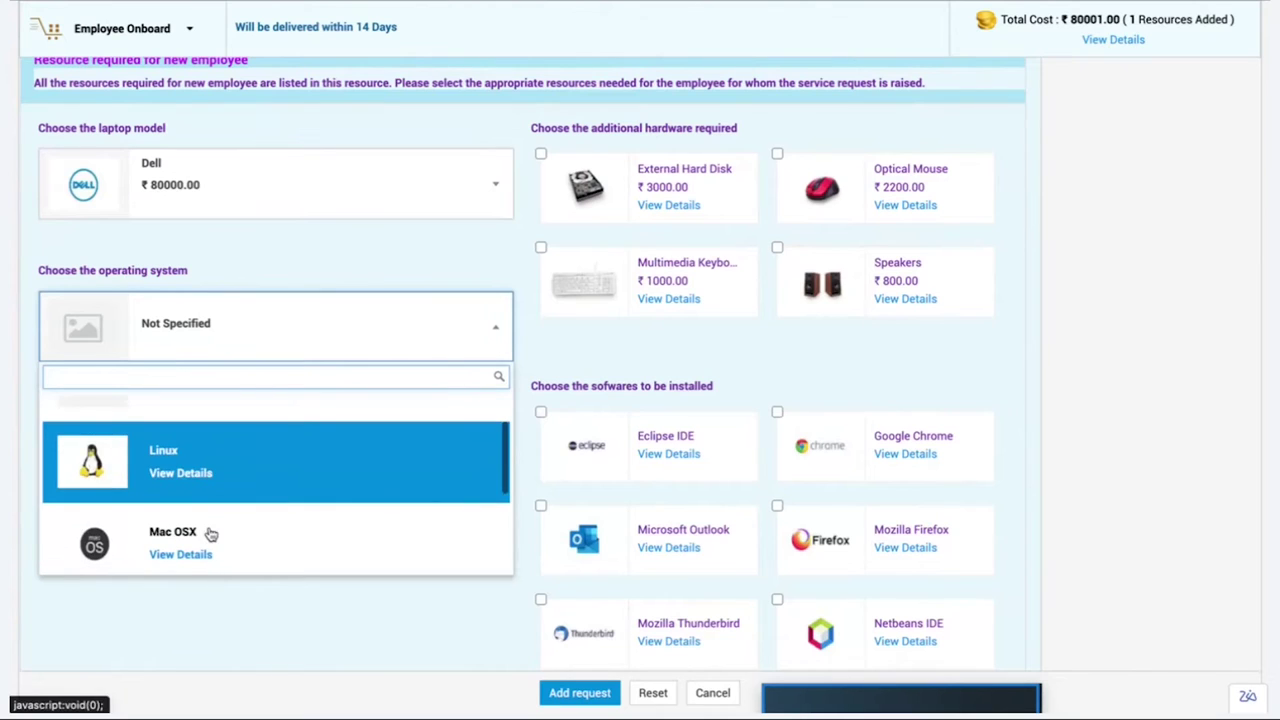
scroll(209, 534, up, 1)
scroll(175, 558, down, 3)
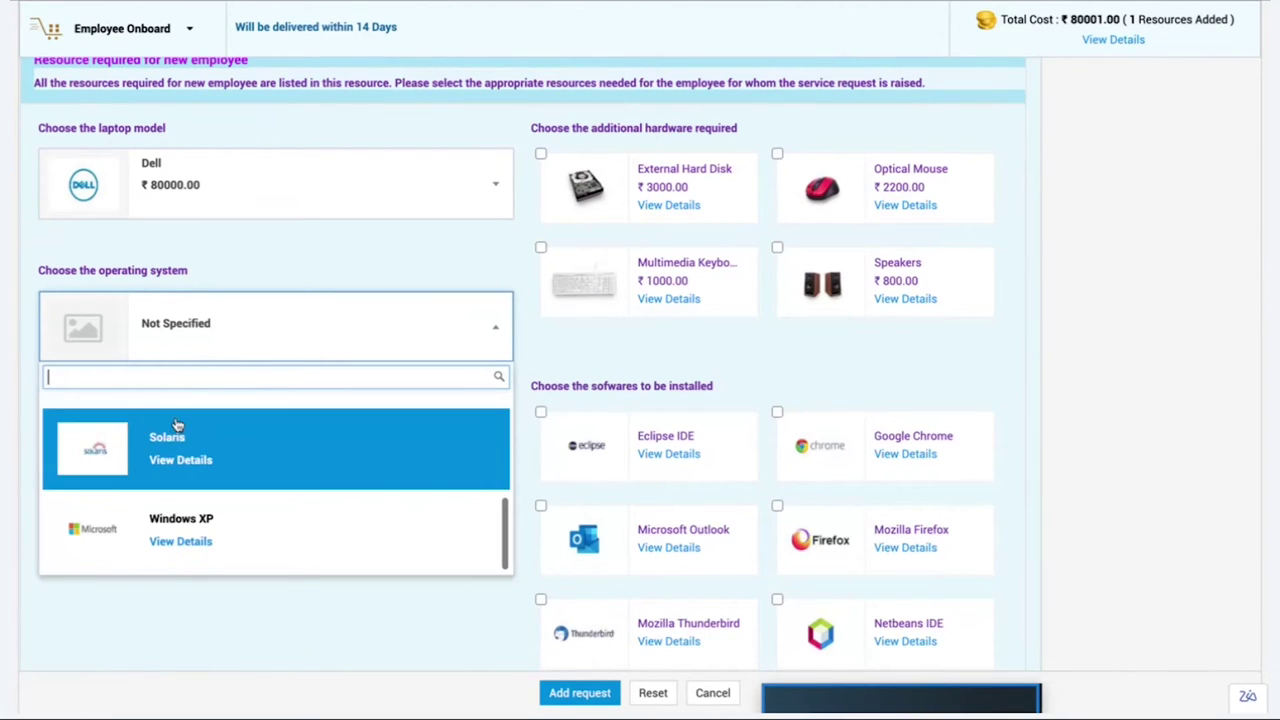
click(188, 527)
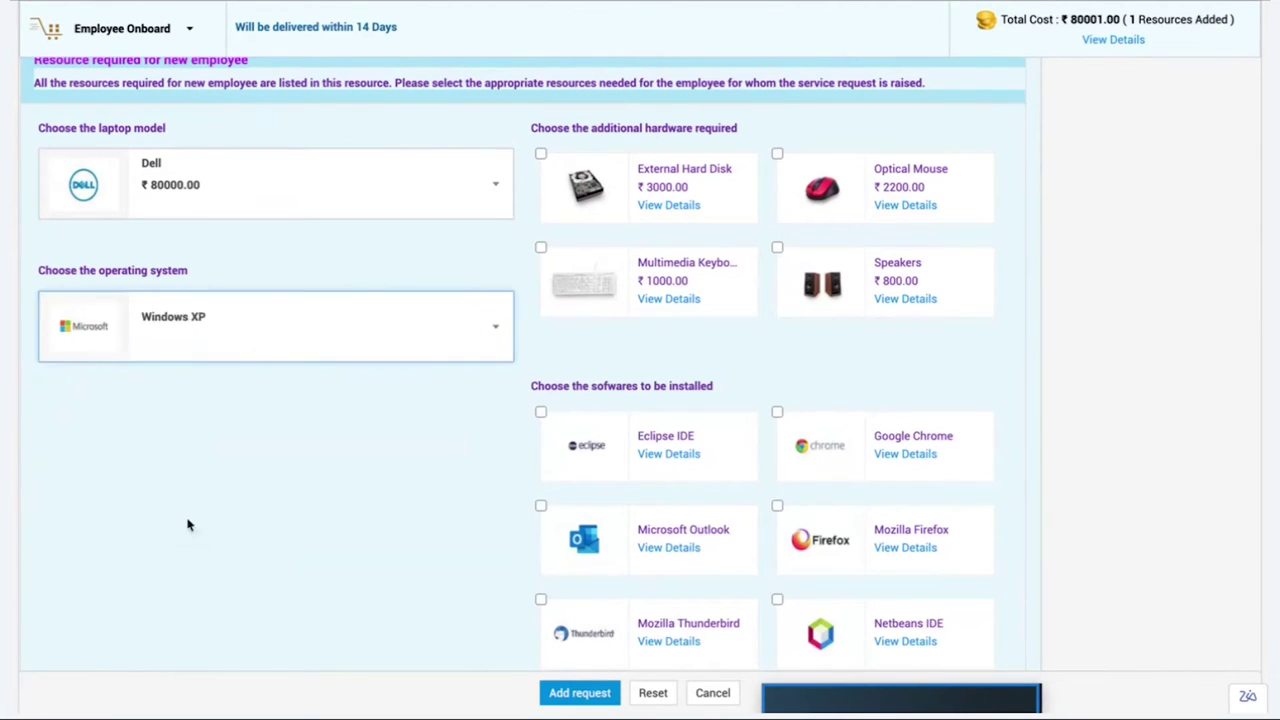
Add an External Hard Disk and an Optical Mouse as additional hardware
scroll(568, 432, up, 1)
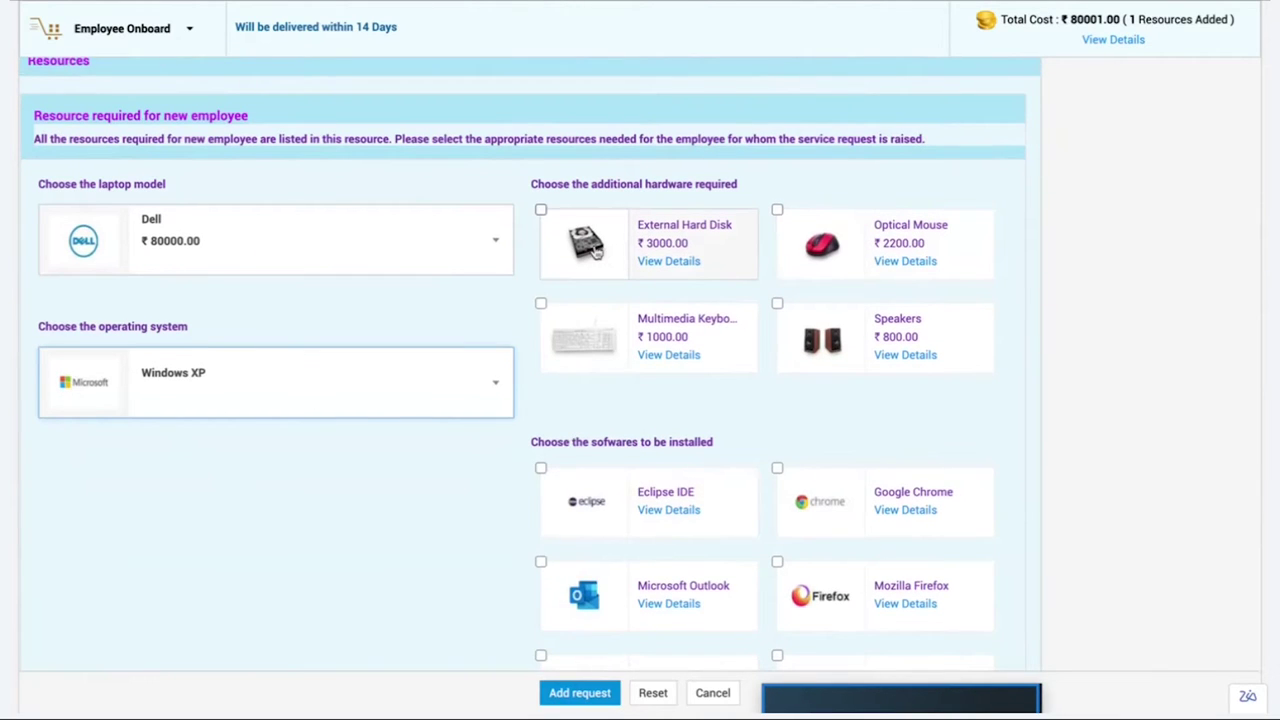
click(541, 211)
scroll(660, 297, down, 2)
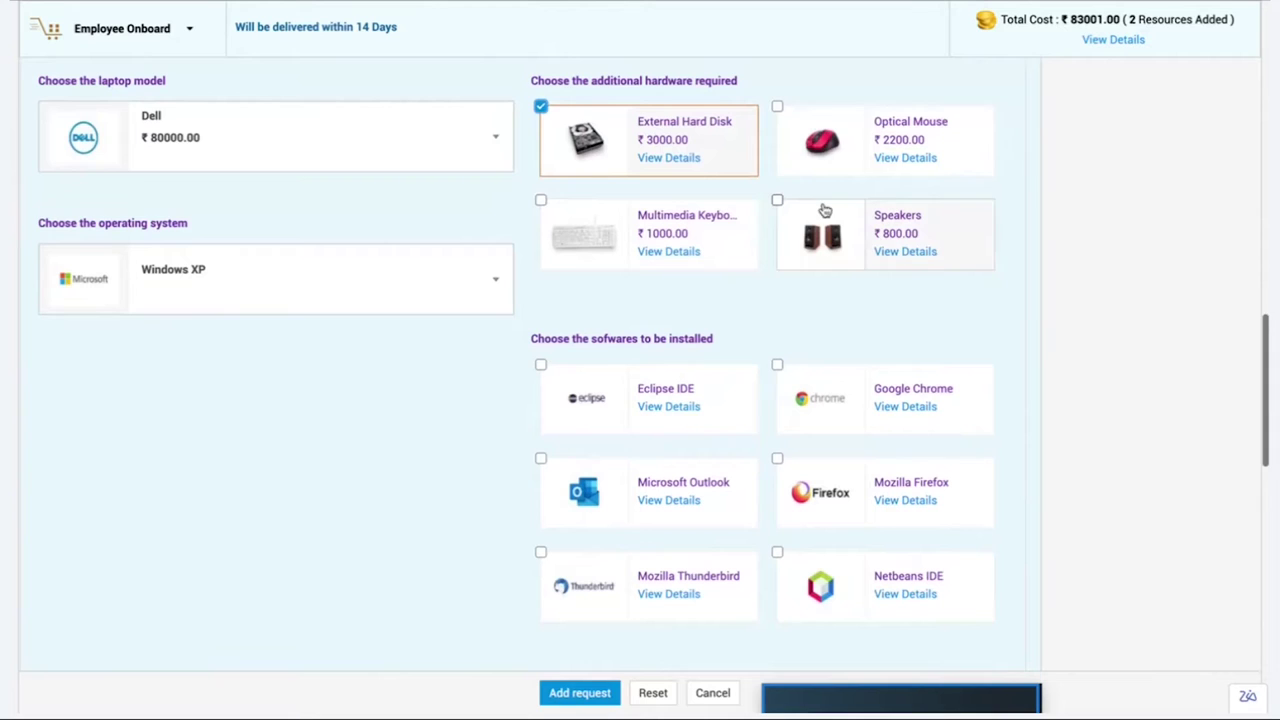
click(777, 106)
Select Mozilla Firefox and Google Chrome as the software to install
scroll(783, 300, down, 3)
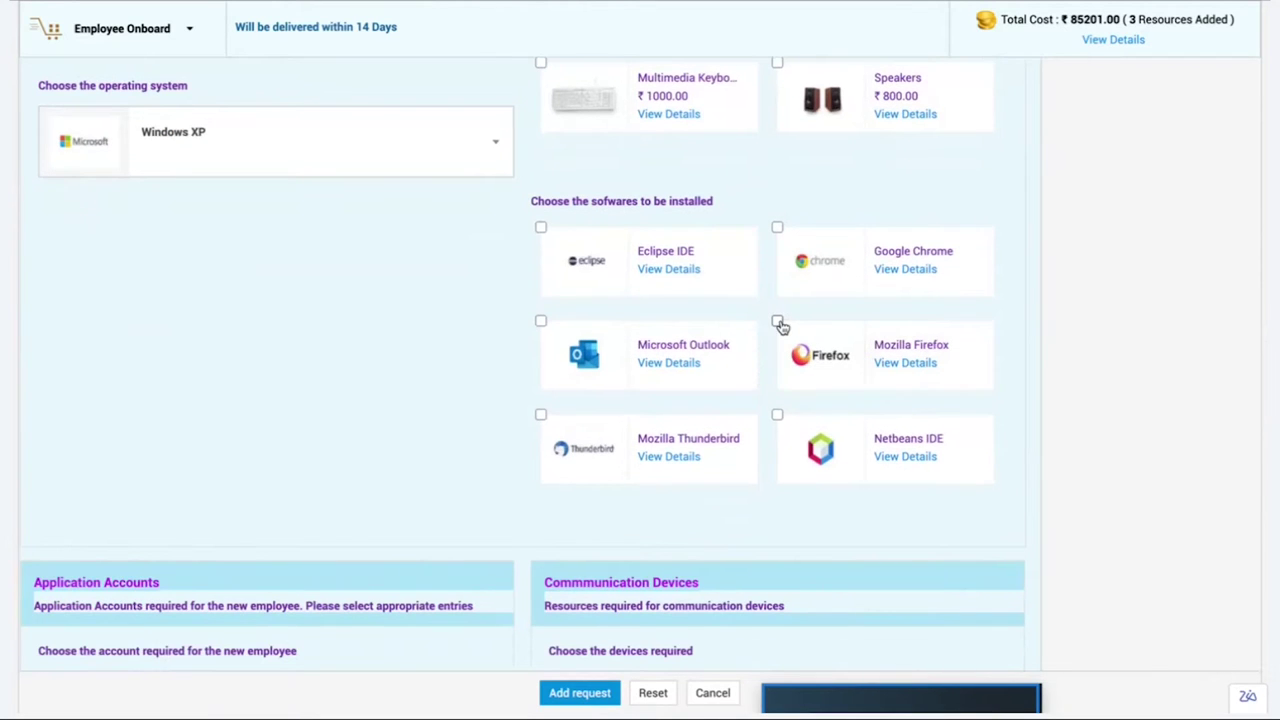
click(777, 322)
click(777, 228)
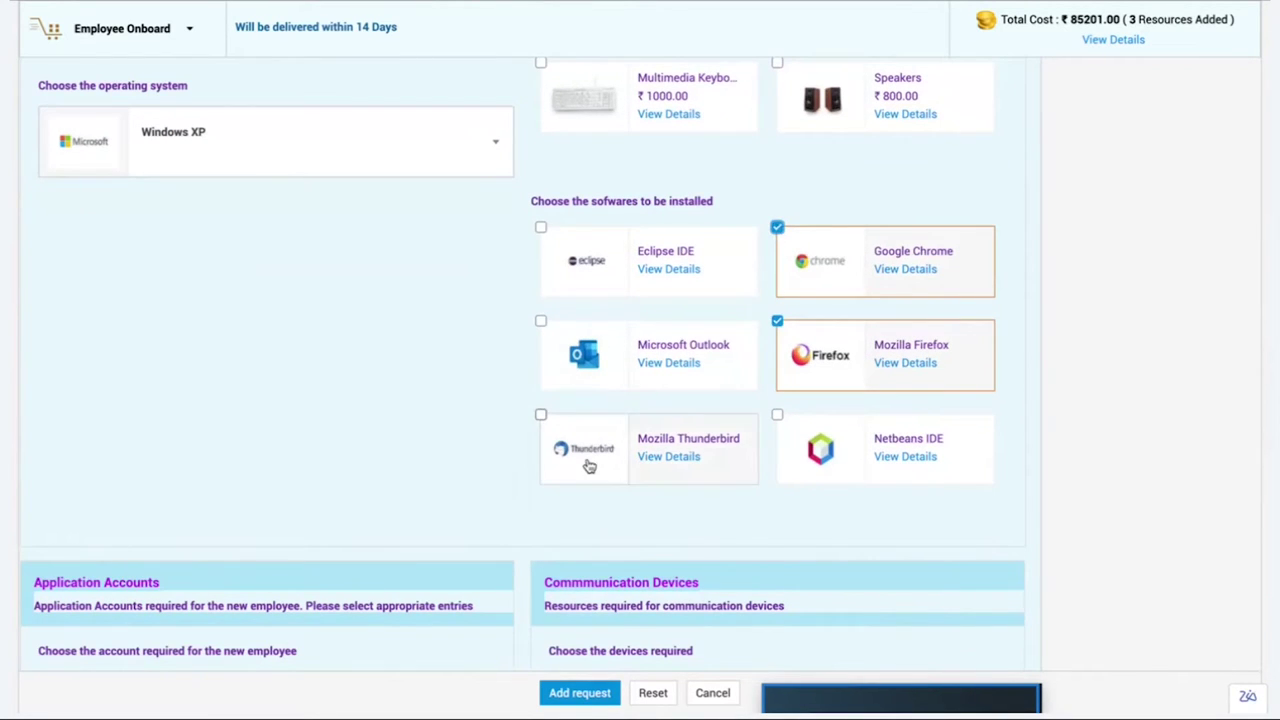
Request an iPhone as the communication device and a VPN application account for the new employee
scroll(586, 463, down, 6)
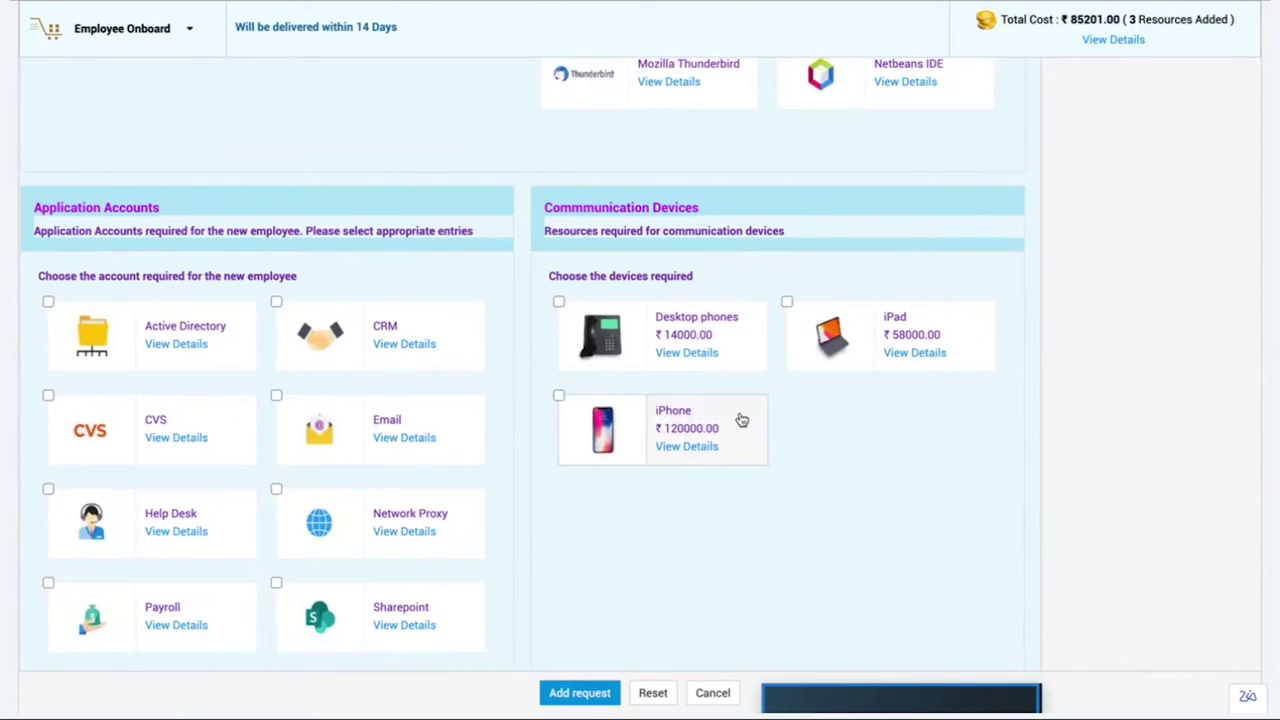
click(559, 398)
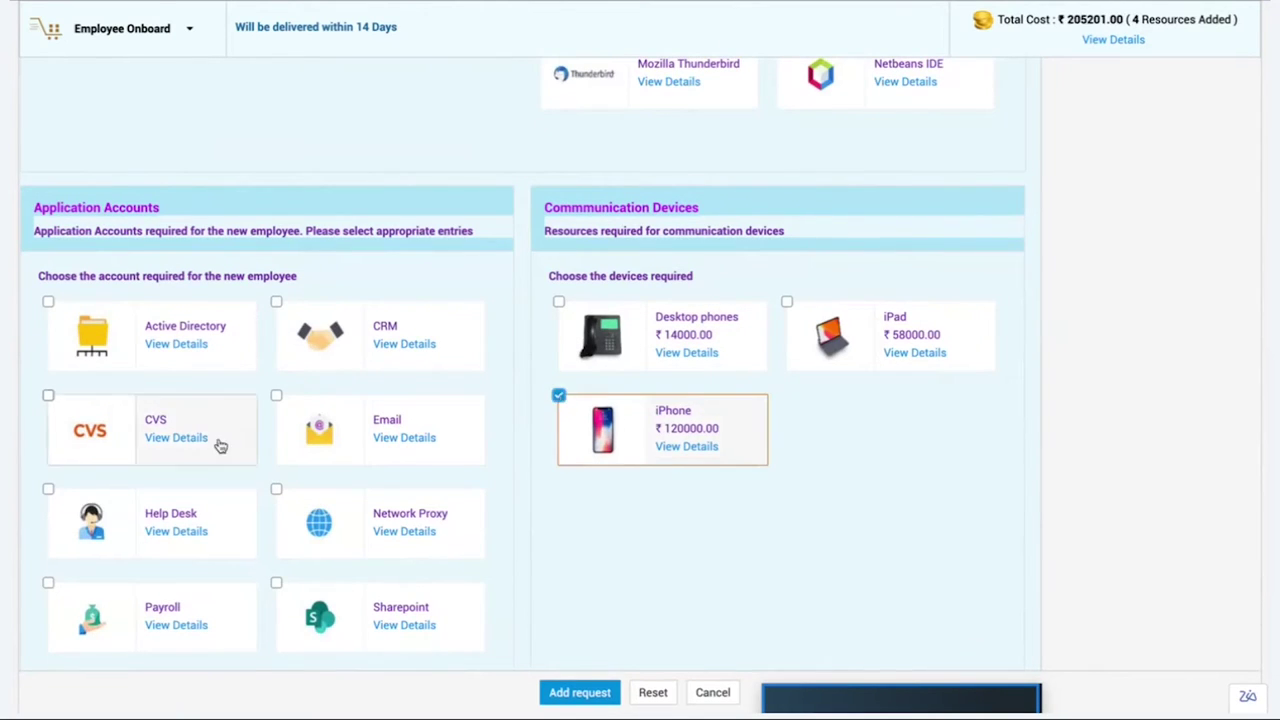
scroll(217, 446, down, 2)
click(49, 540)
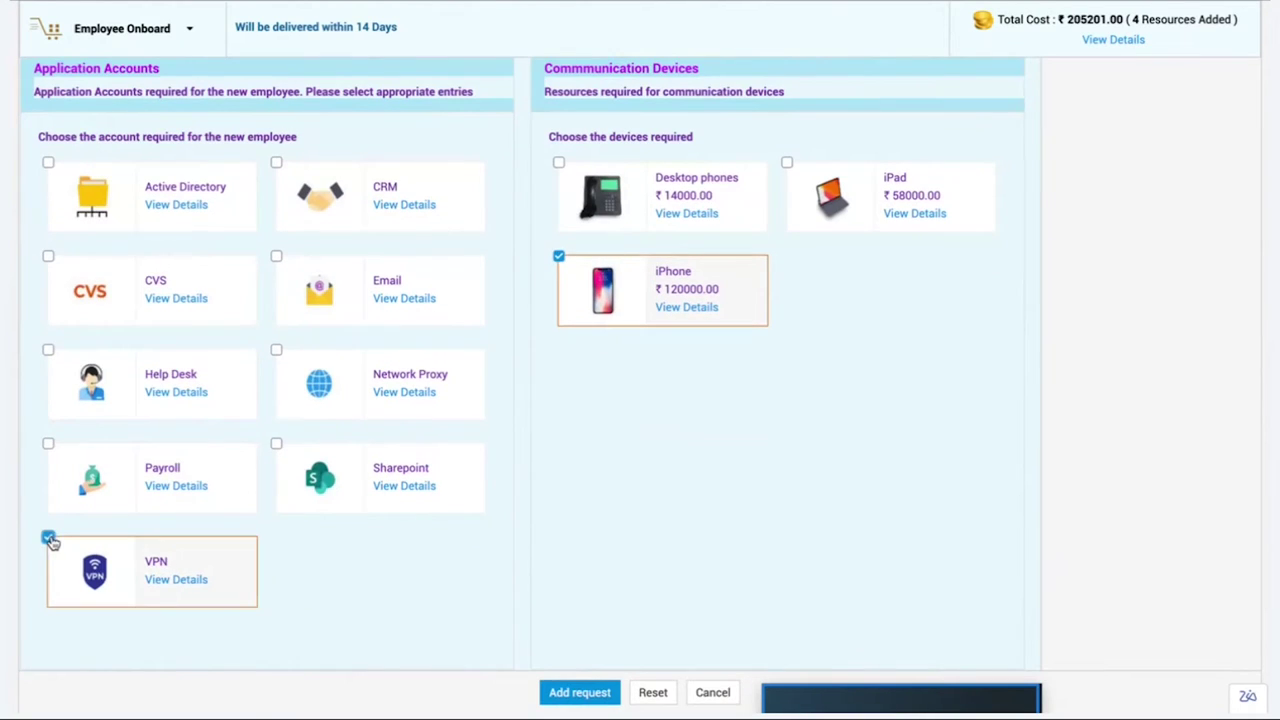
Review the Cost Estimation section, including the itemised resource costs, grand total and department cost center note
scroll(463, 474, down, 1)
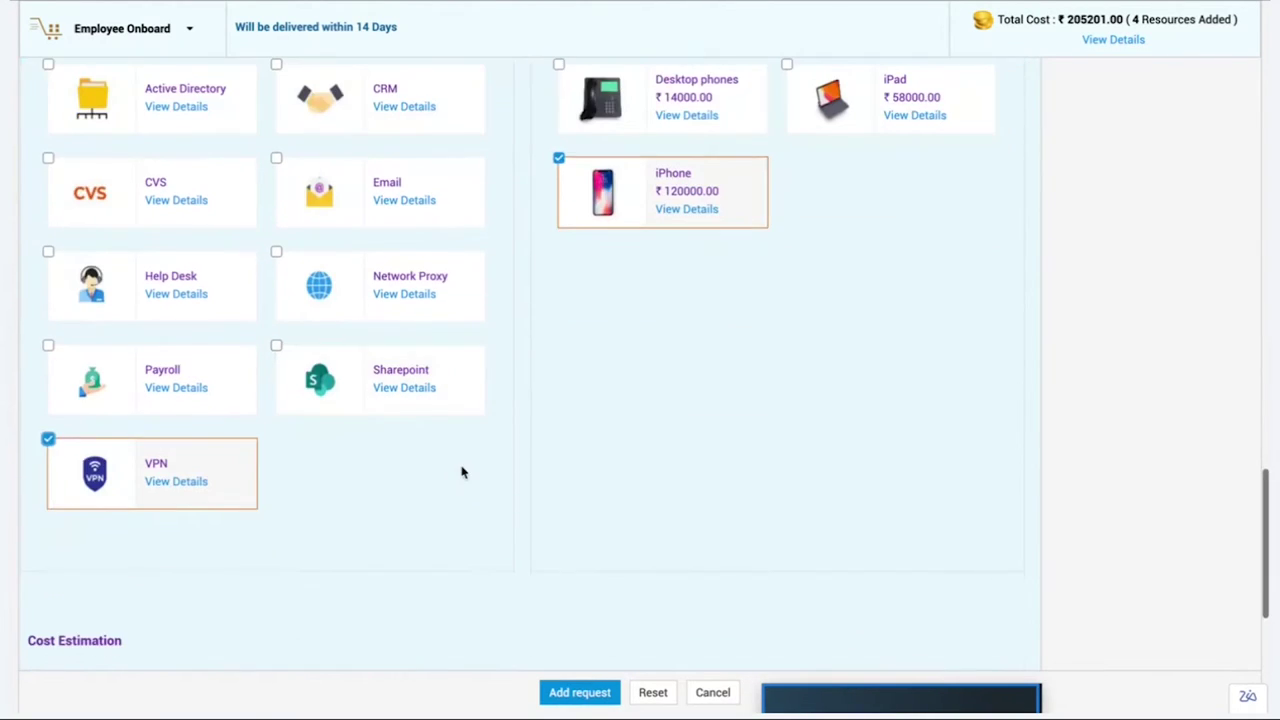
scroll(463, 474, down, 3)
scroll(463, 474, down, 1)
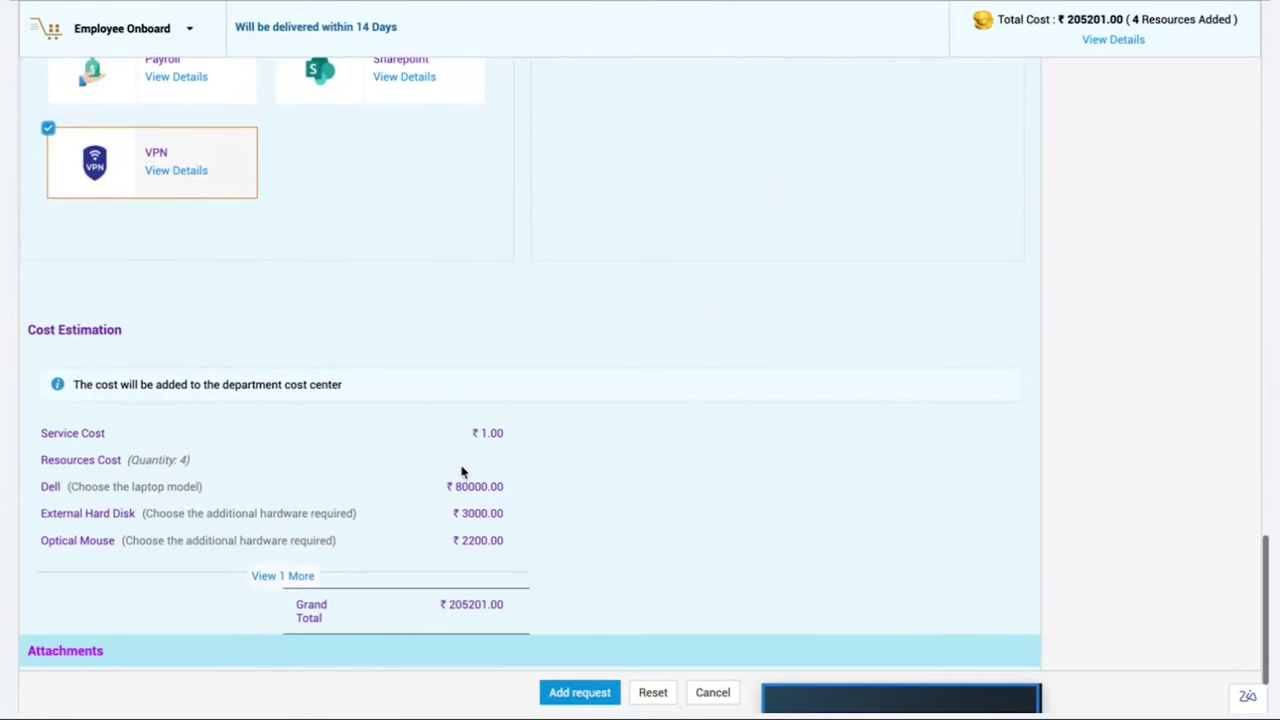
drag(417, 486, 527, 496)
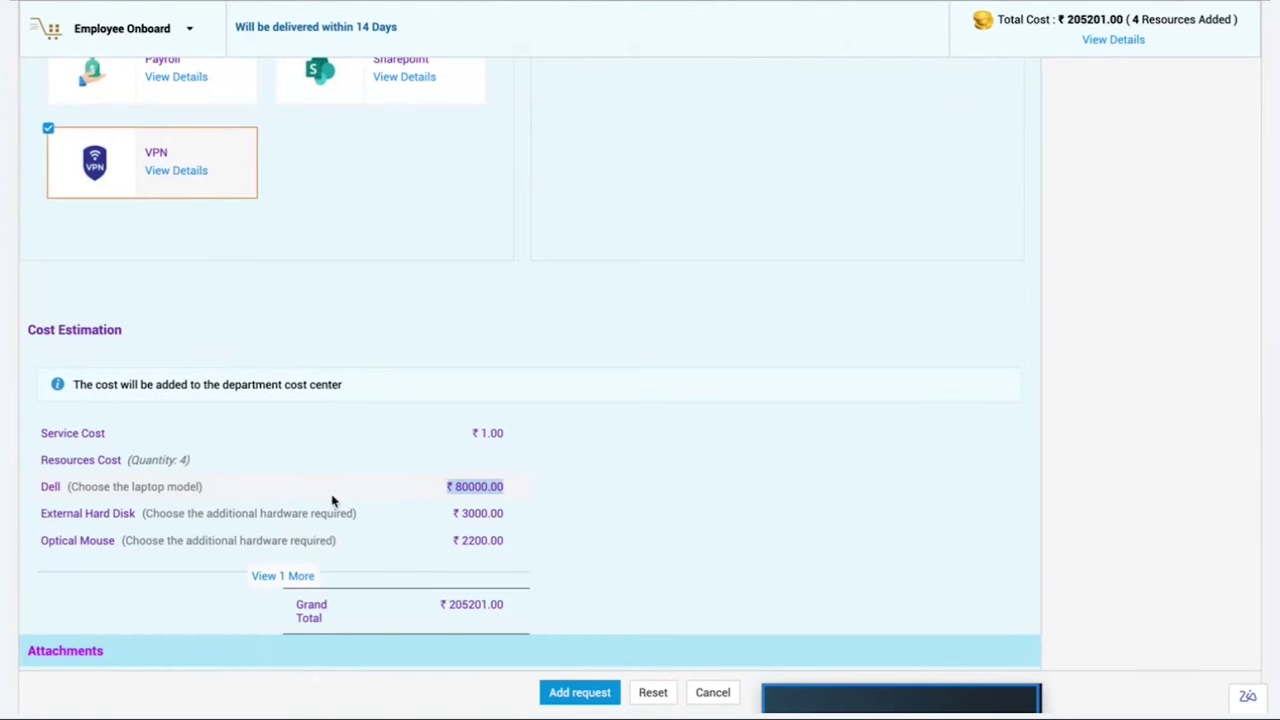
drag(36, 428, 254, 540)
scroll(254, 428, down, 2)
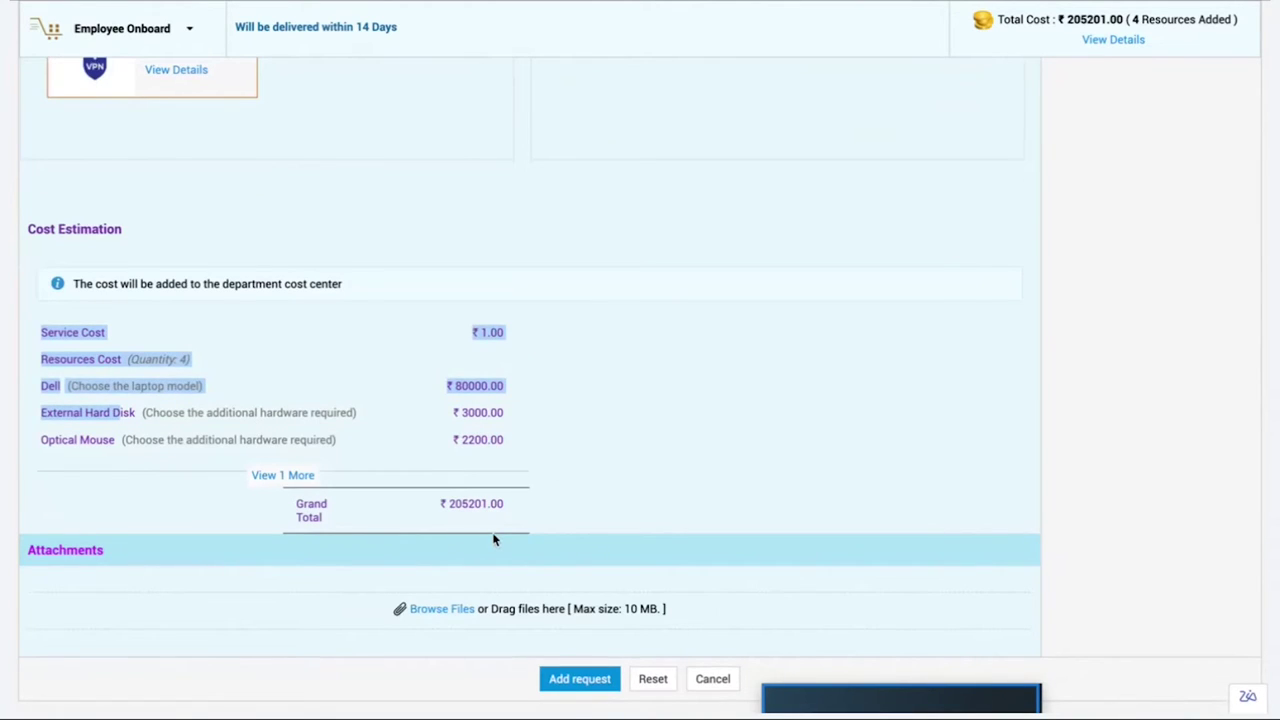
scroll(481, 353, up, 1)
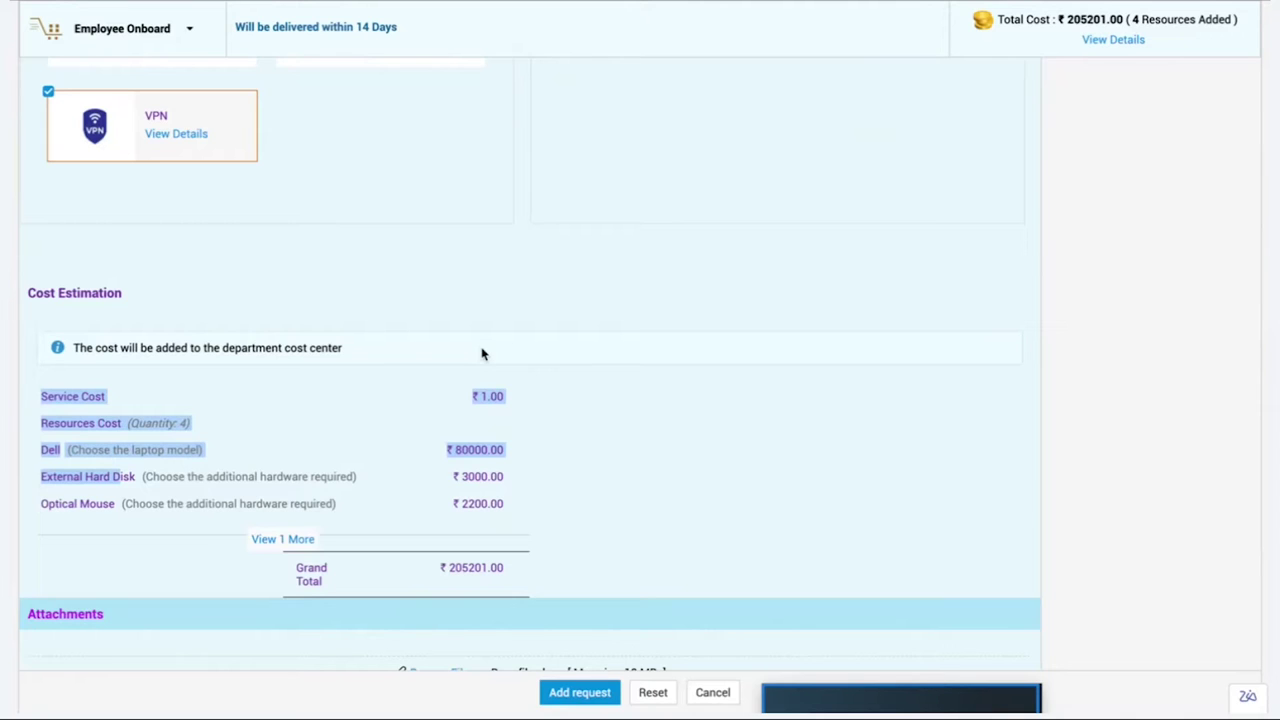
drag(213, 348, 363, 350)
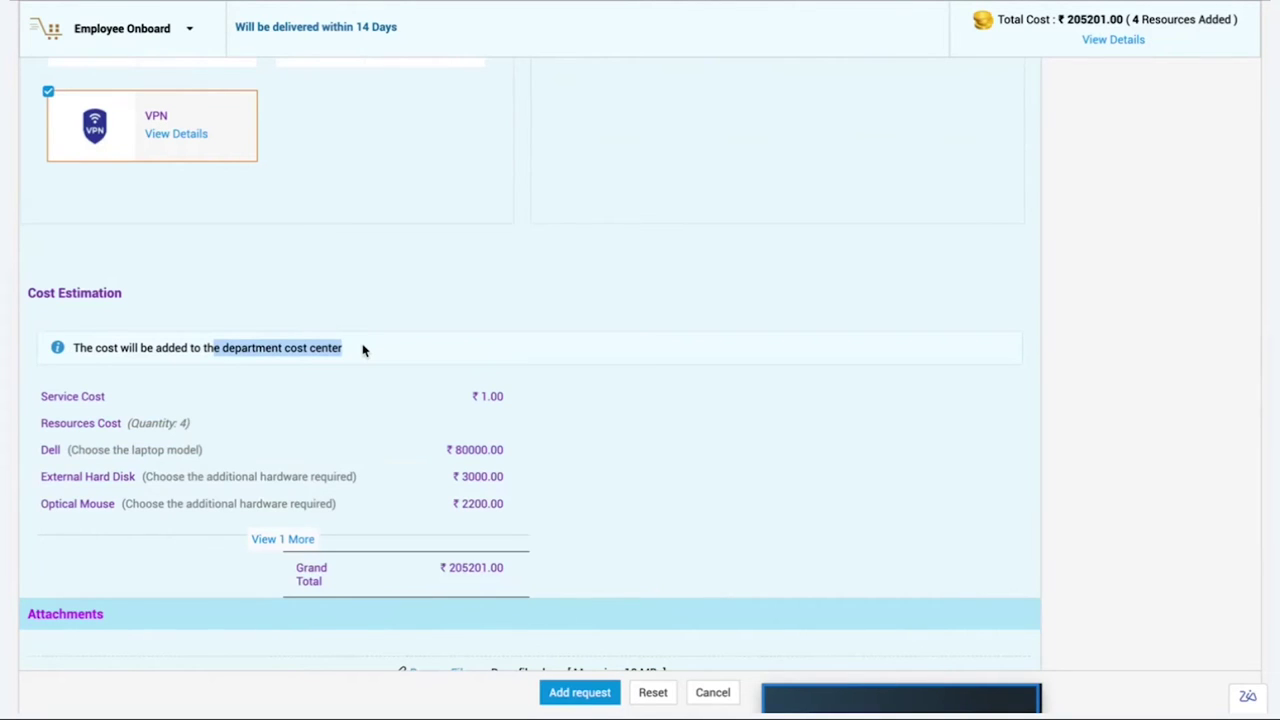
scroll(389, 491, down, 1)
scroll(389, 491, up, 2)
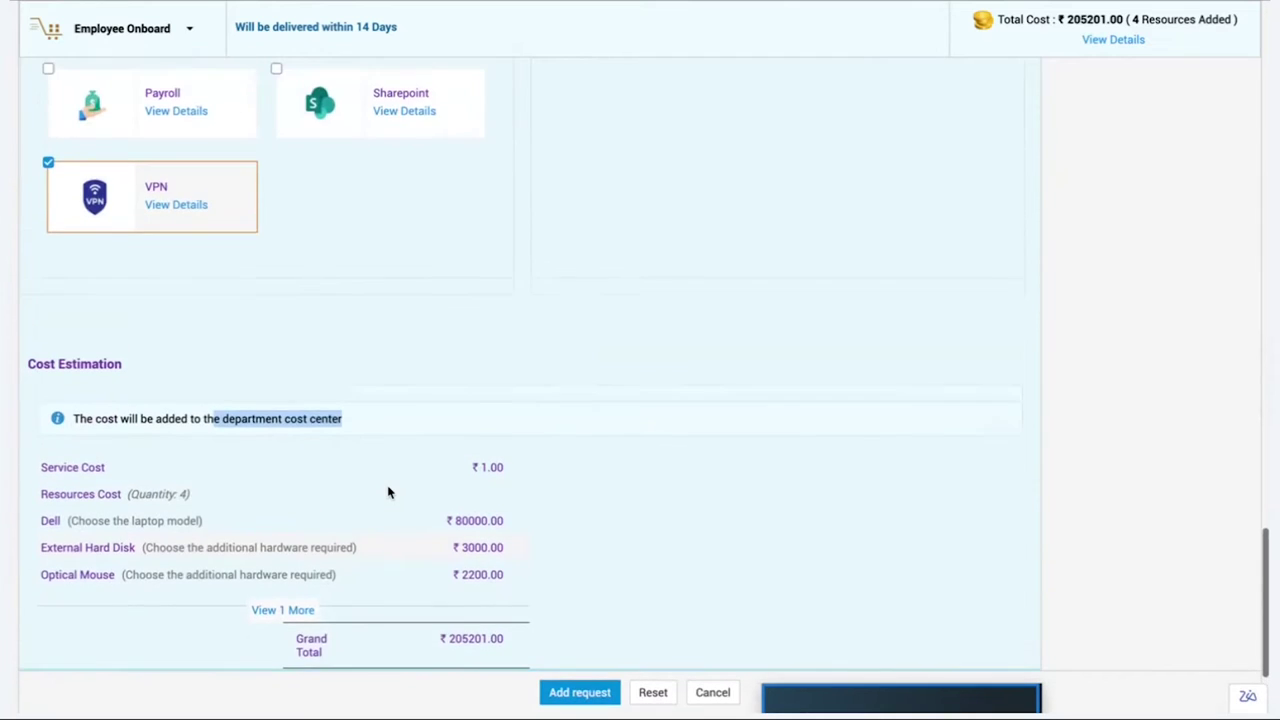
Change the request's service level to VIP/Manager Onboard and check its committed delivery time
scroll(389, 491, up, 1)
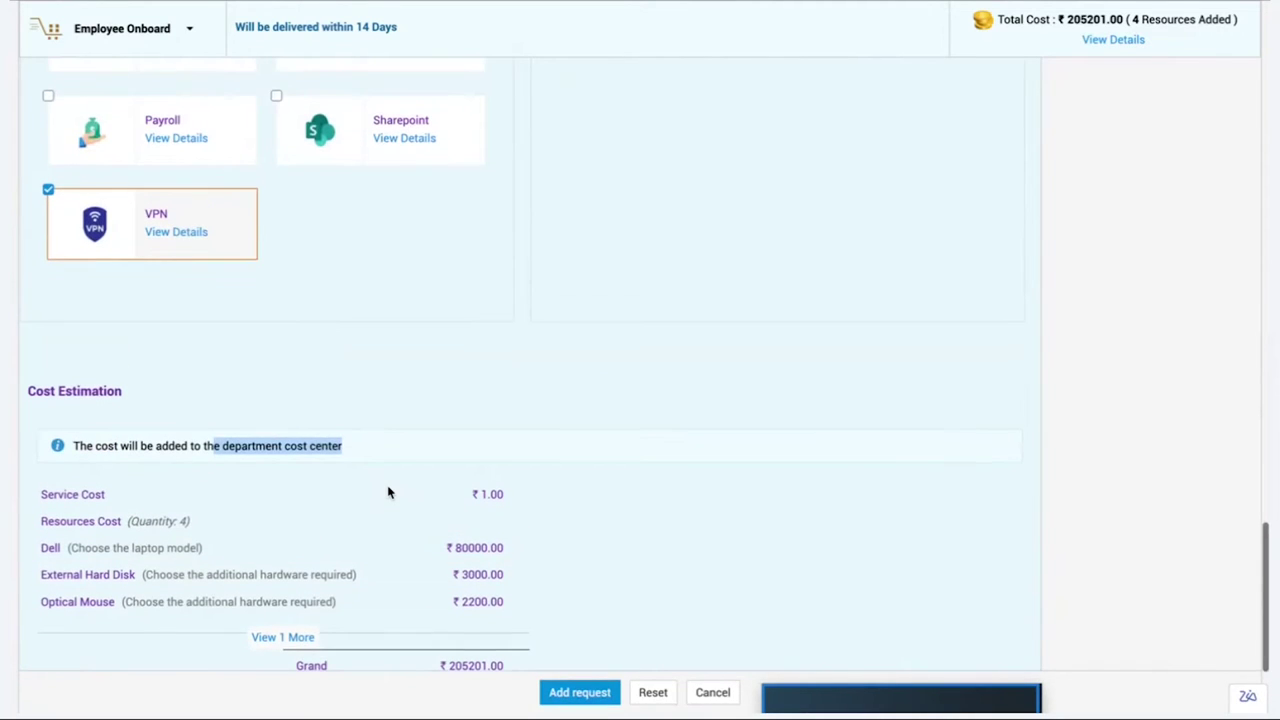
click(187, 32)
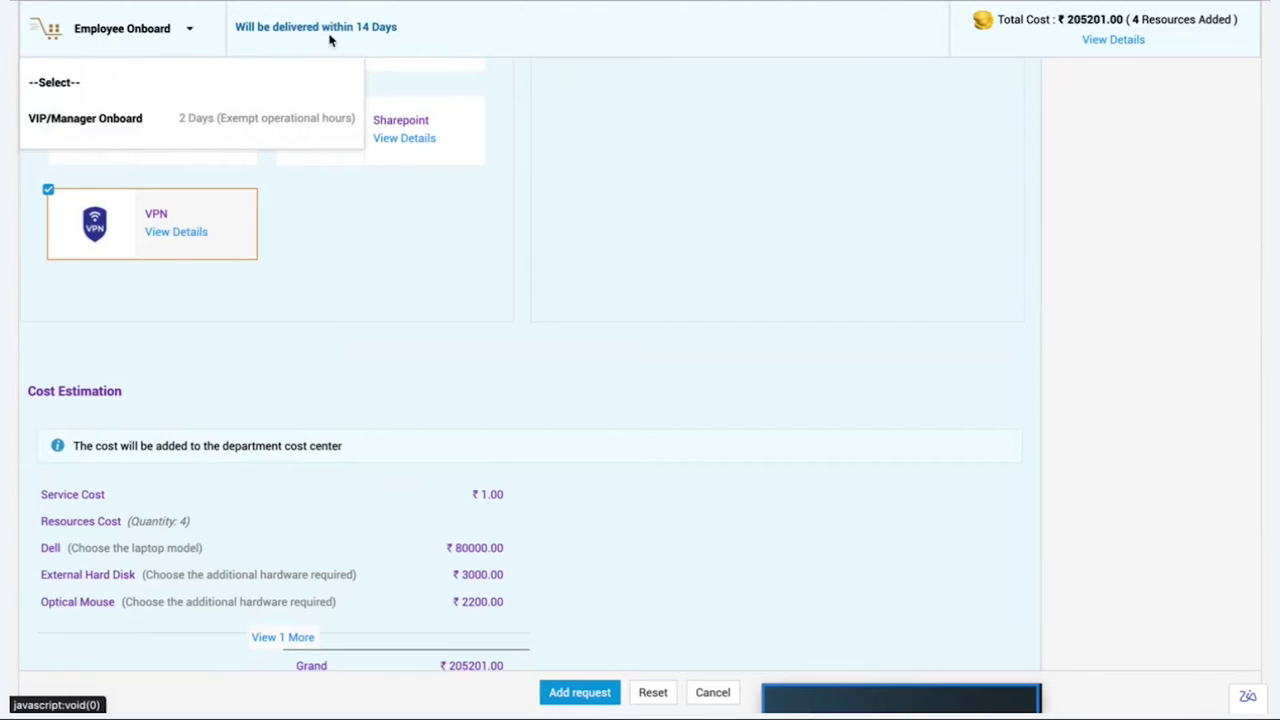
drag(237, 25, 401, 28)
click(187, 29)
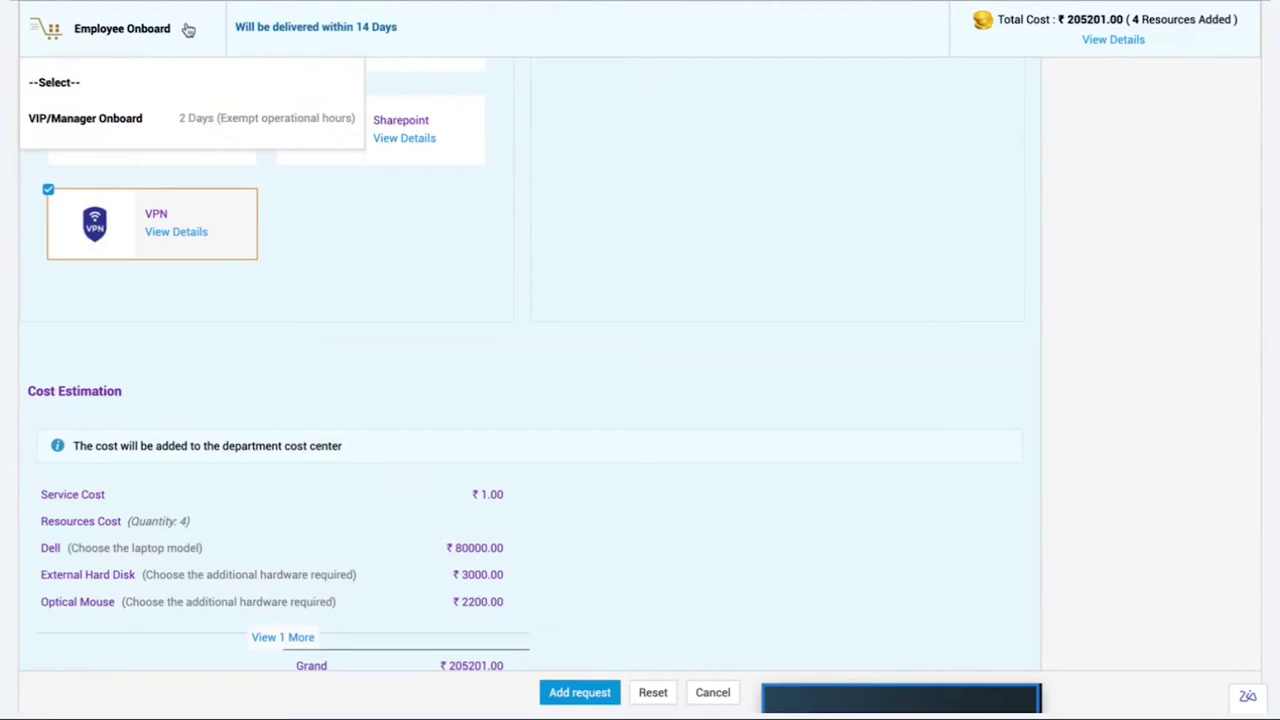
click(203, 126)
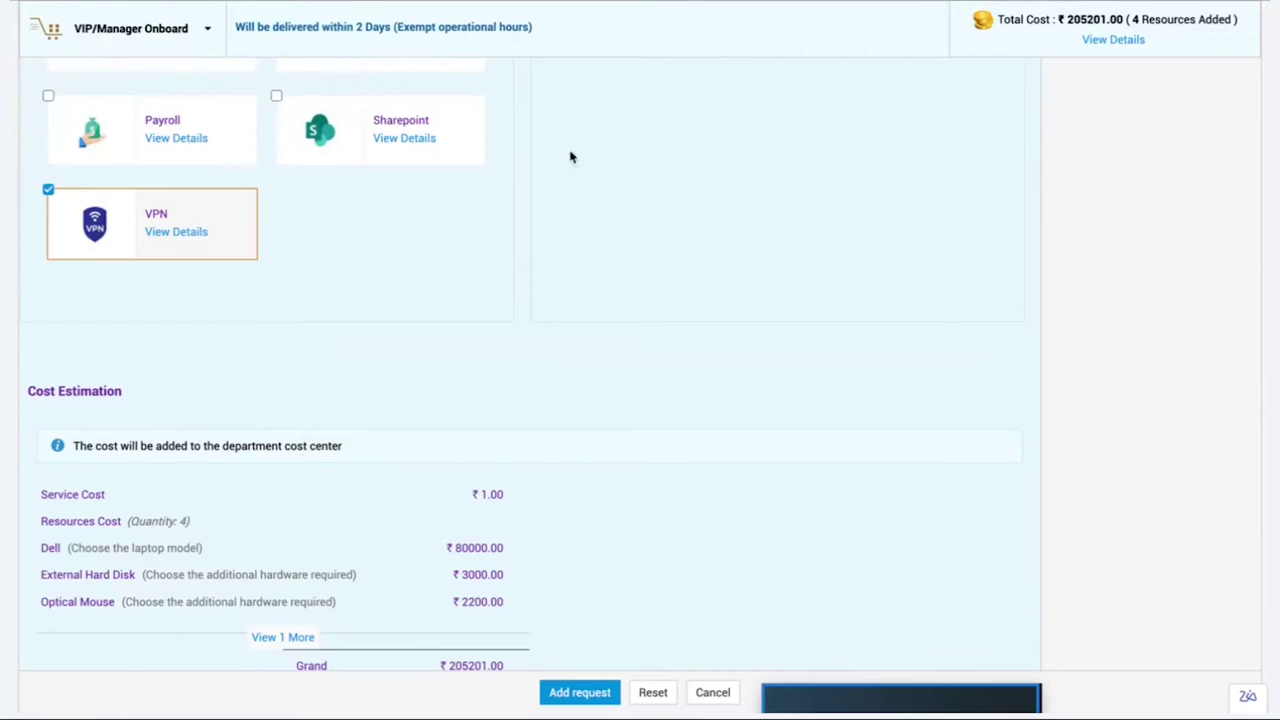
drag(234, 28, 535, 33)
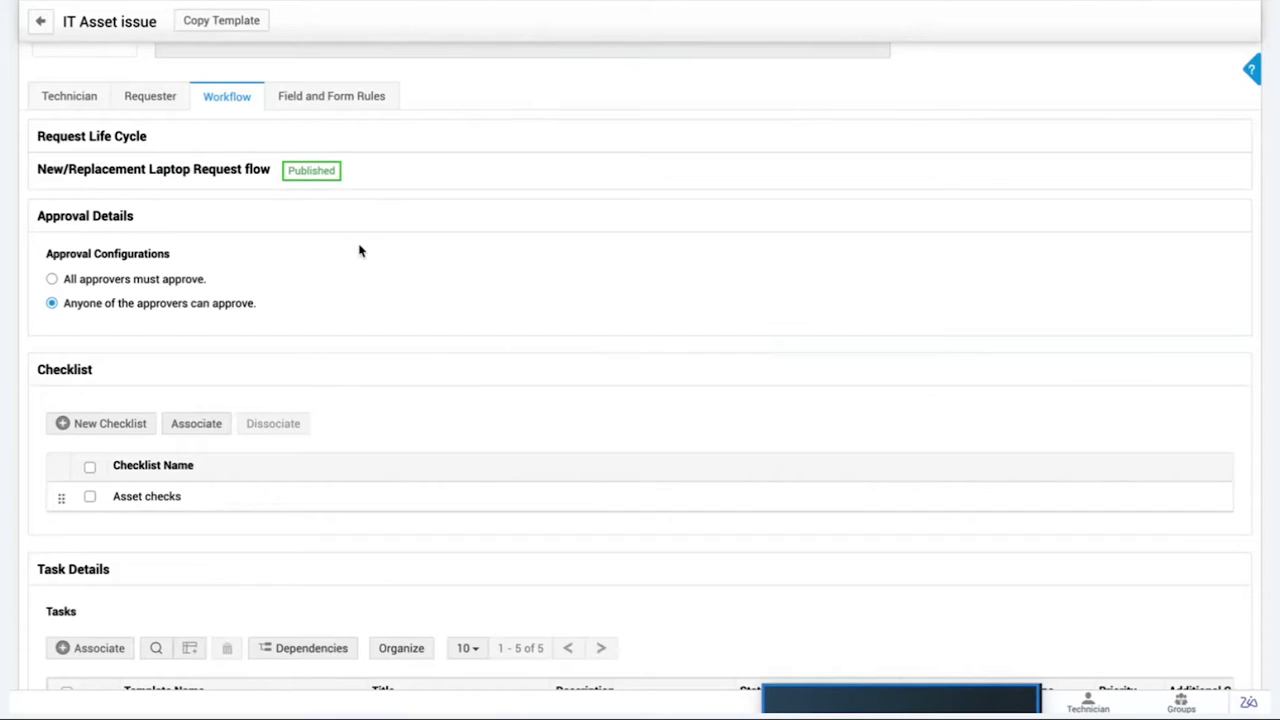
Open the service catalog template list in the Templates & Forms section of the admin settings
scroll(360, 251, up, 3)
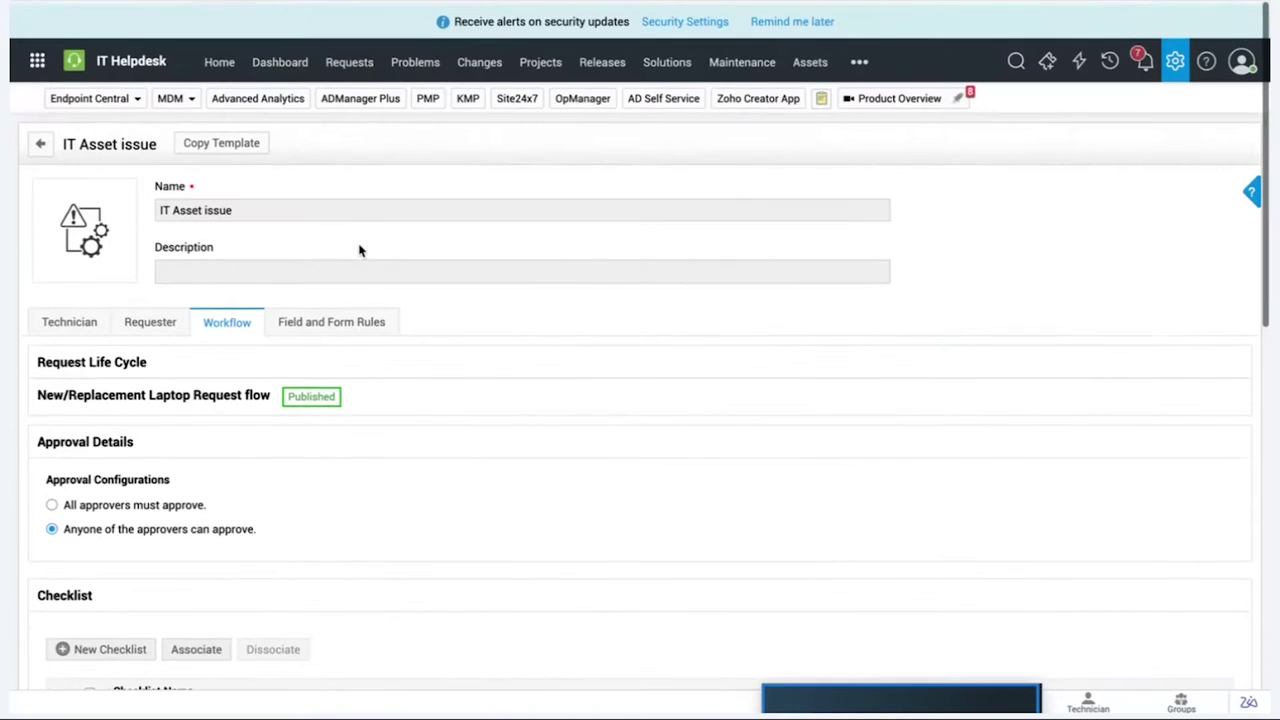
click(1177, 58)
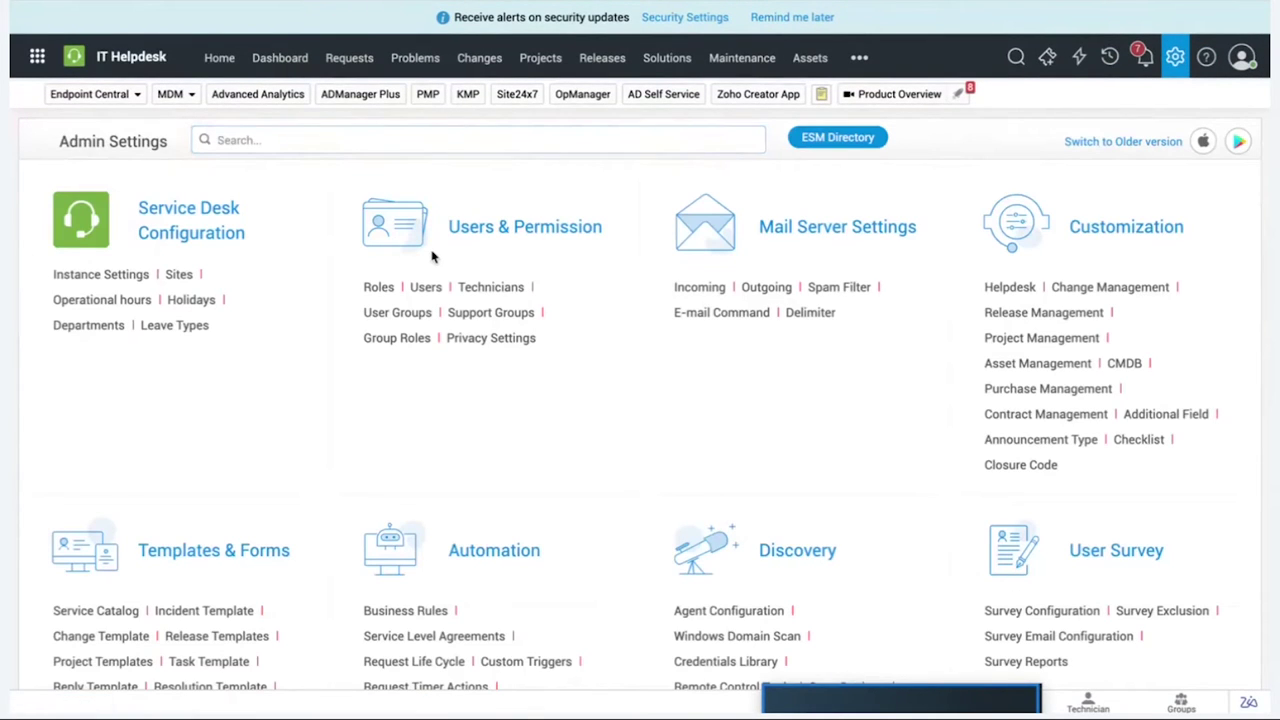
scroll(270, 393, down, 1)
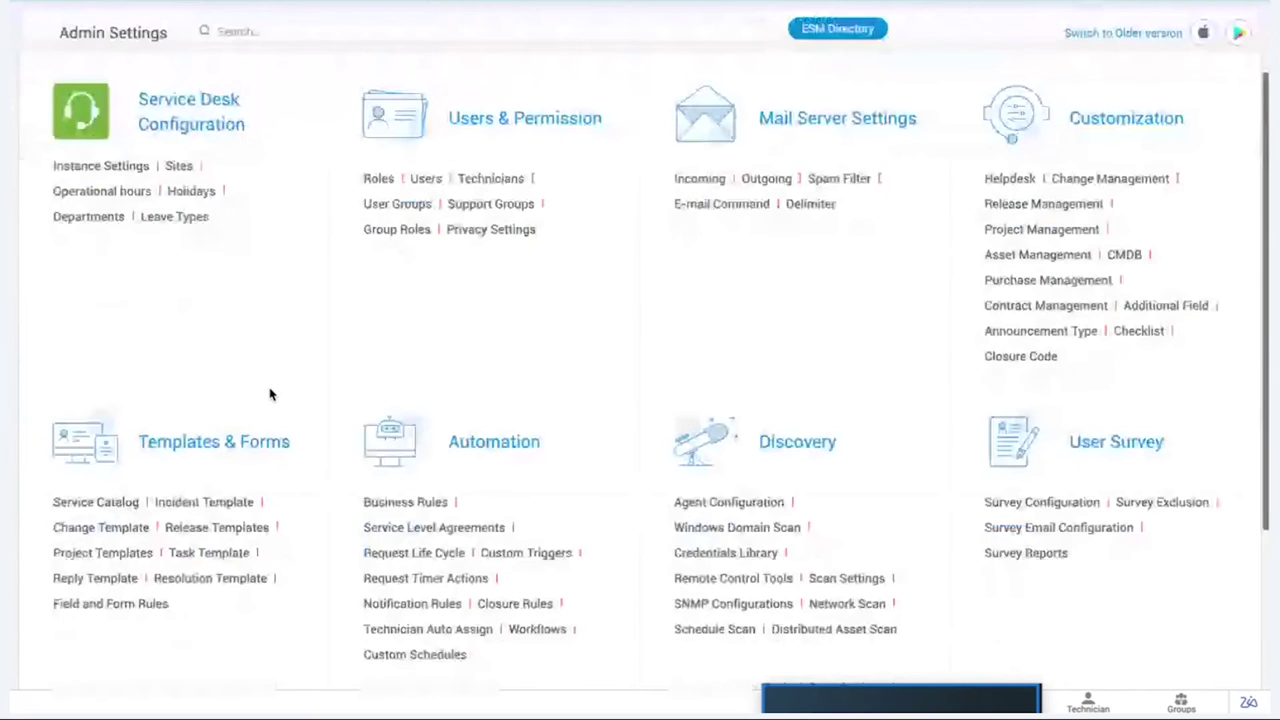
scroll(270, 393, up, 1)
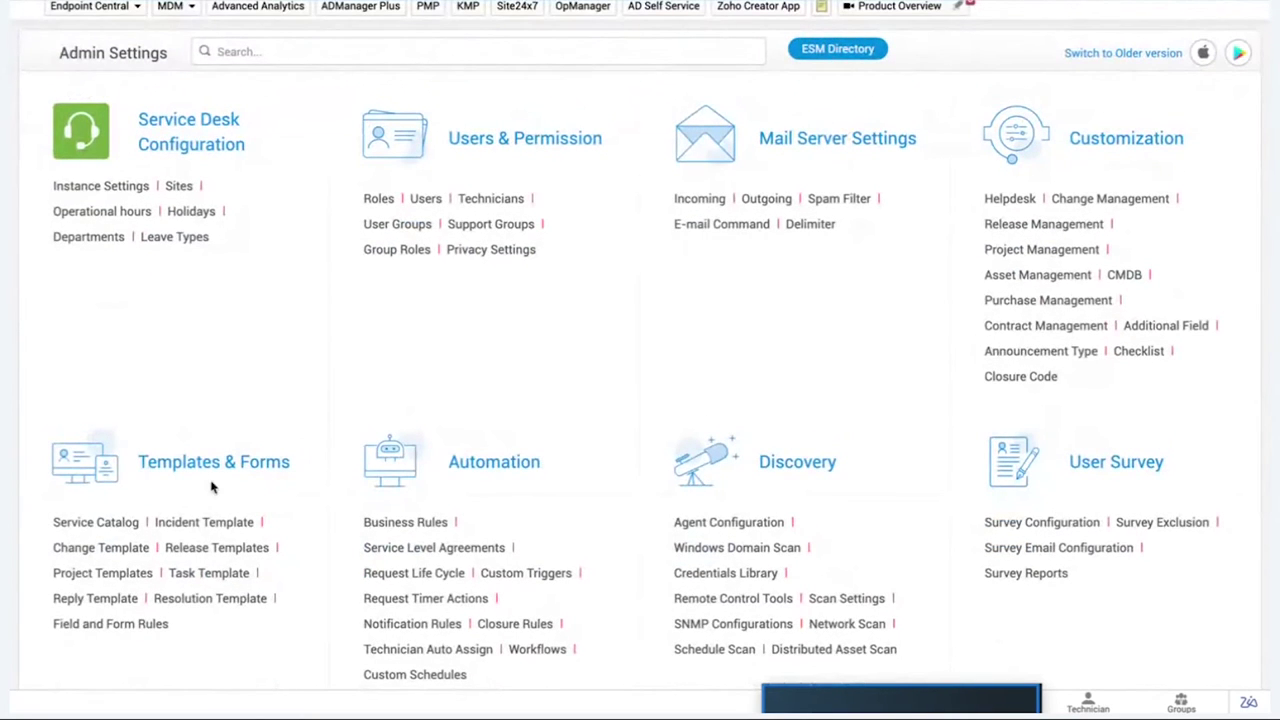
drag(138, 458, 337, 473)
click(334, 473)
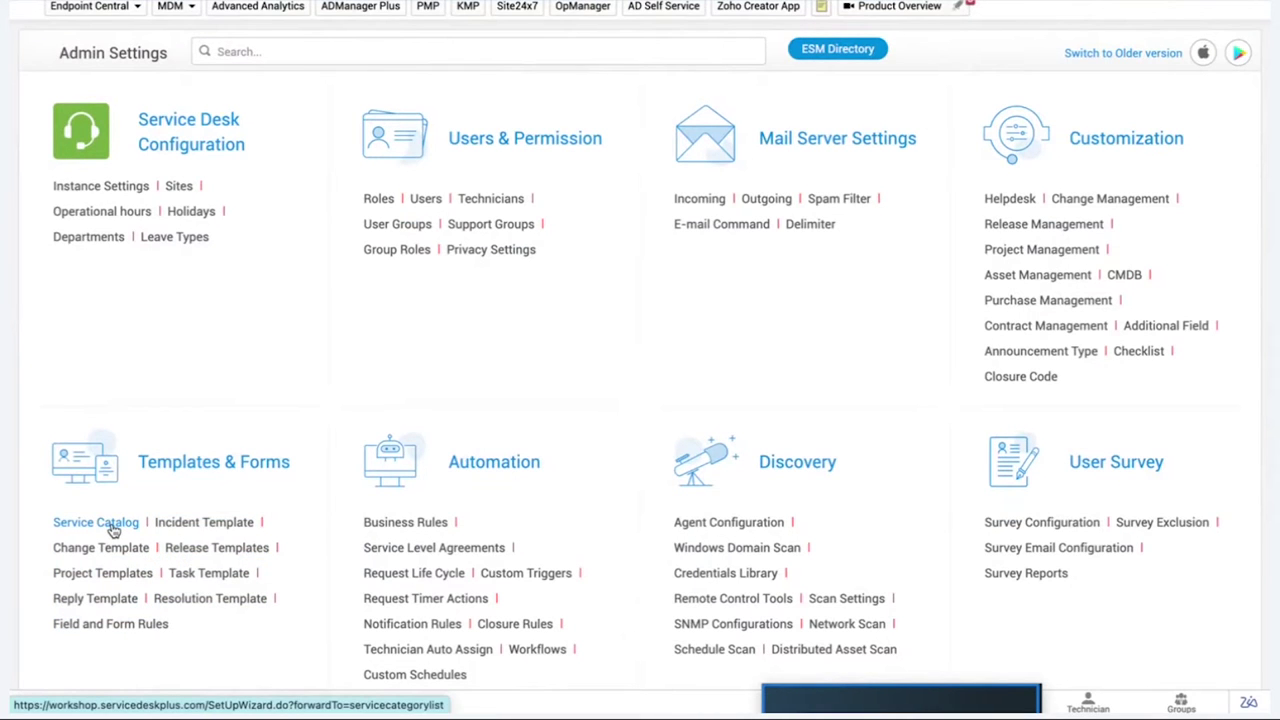
click(113, 531)
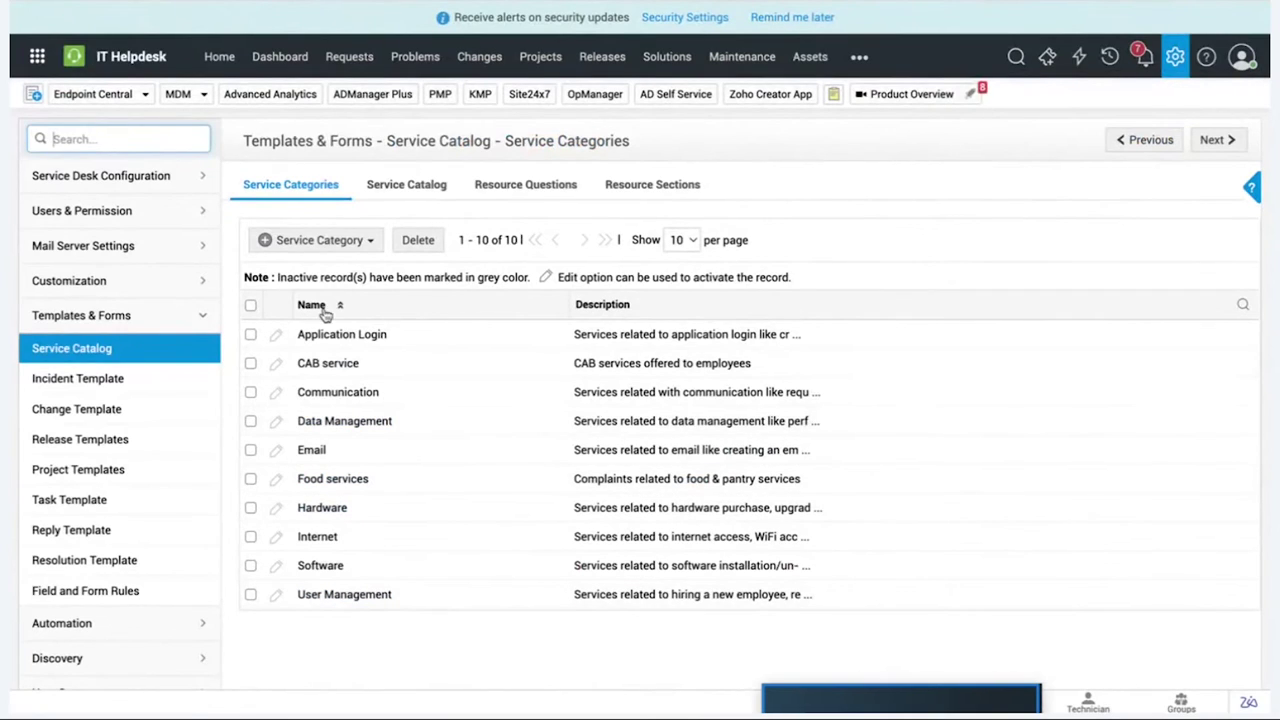
click(410, 186)
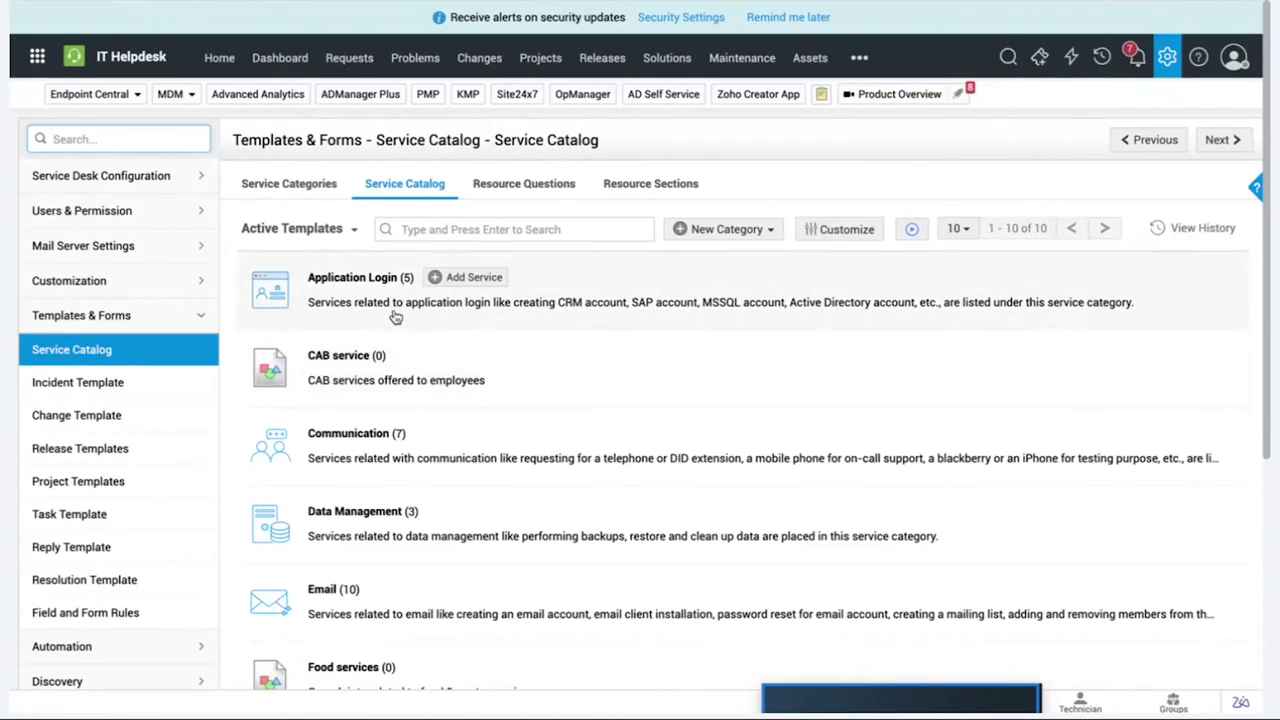
Open the User Onboarding template from the User Management category for editing and bring up the option to add a new available field
click(392, 310)
scroll(395, 316, down, 2)
scroll(395, 316, down, 5)
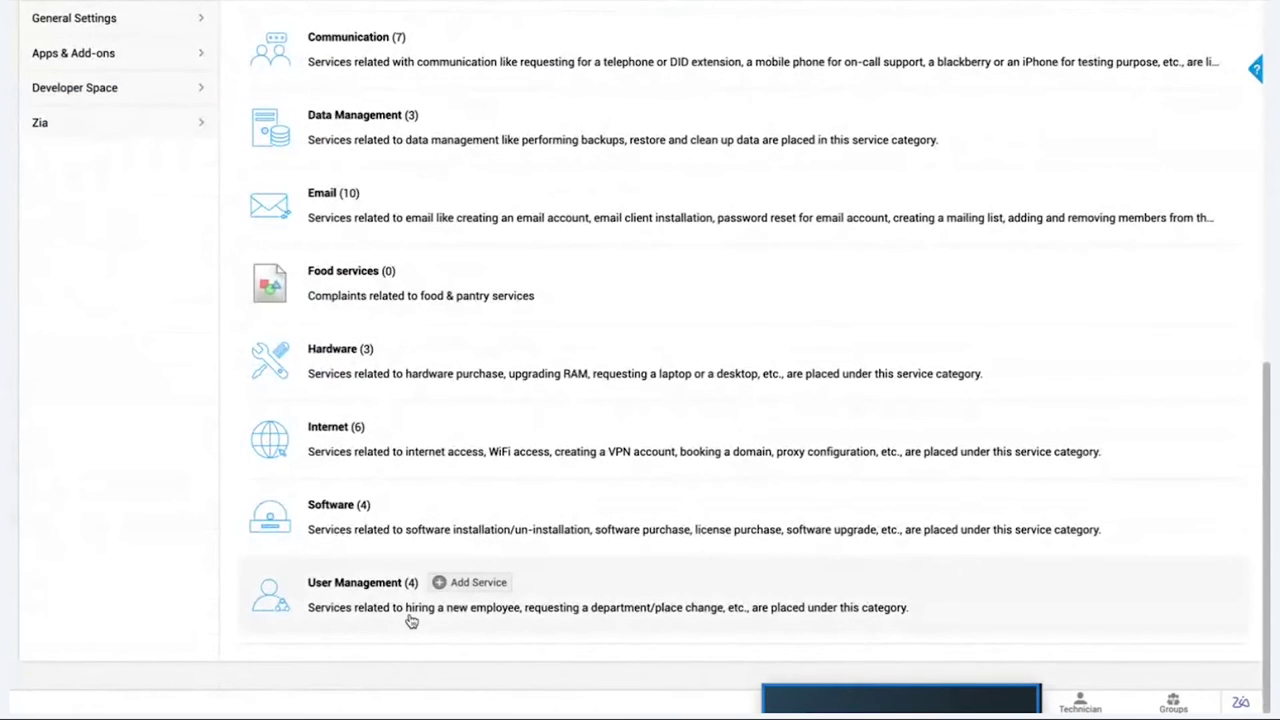
click(409, 620)
scroll(405, 600, down, 3)
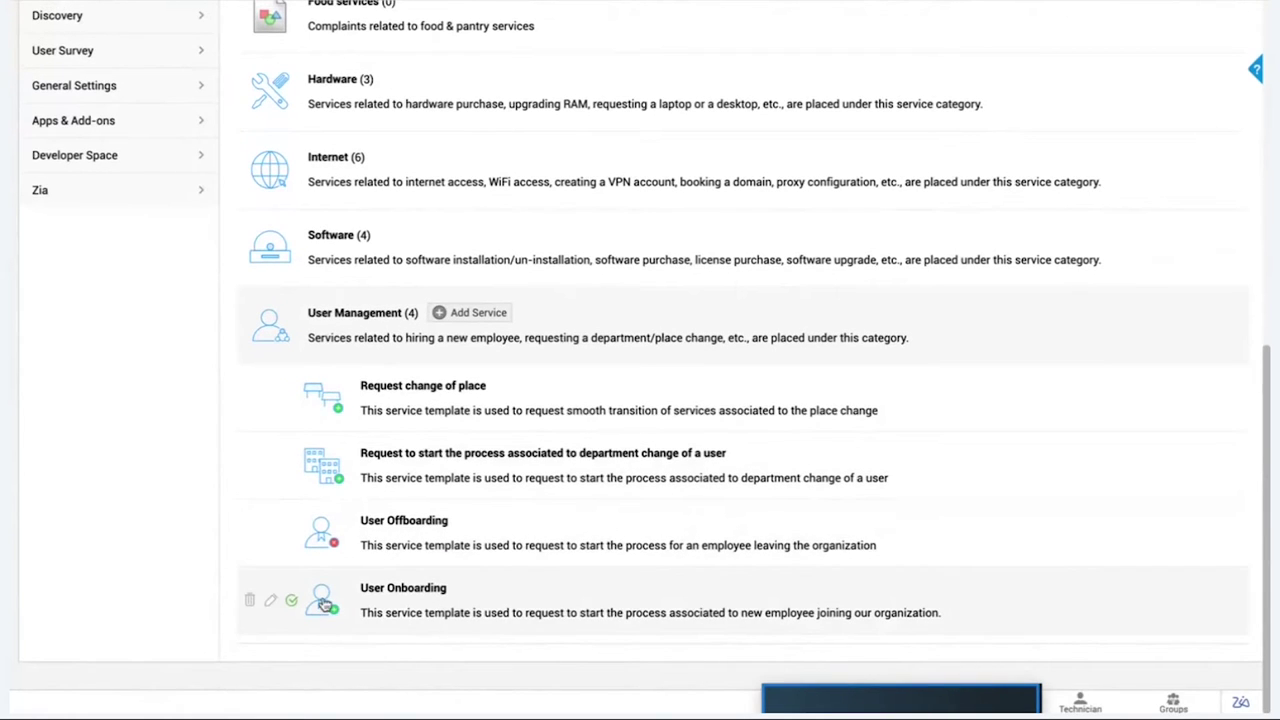
click(273, 603)
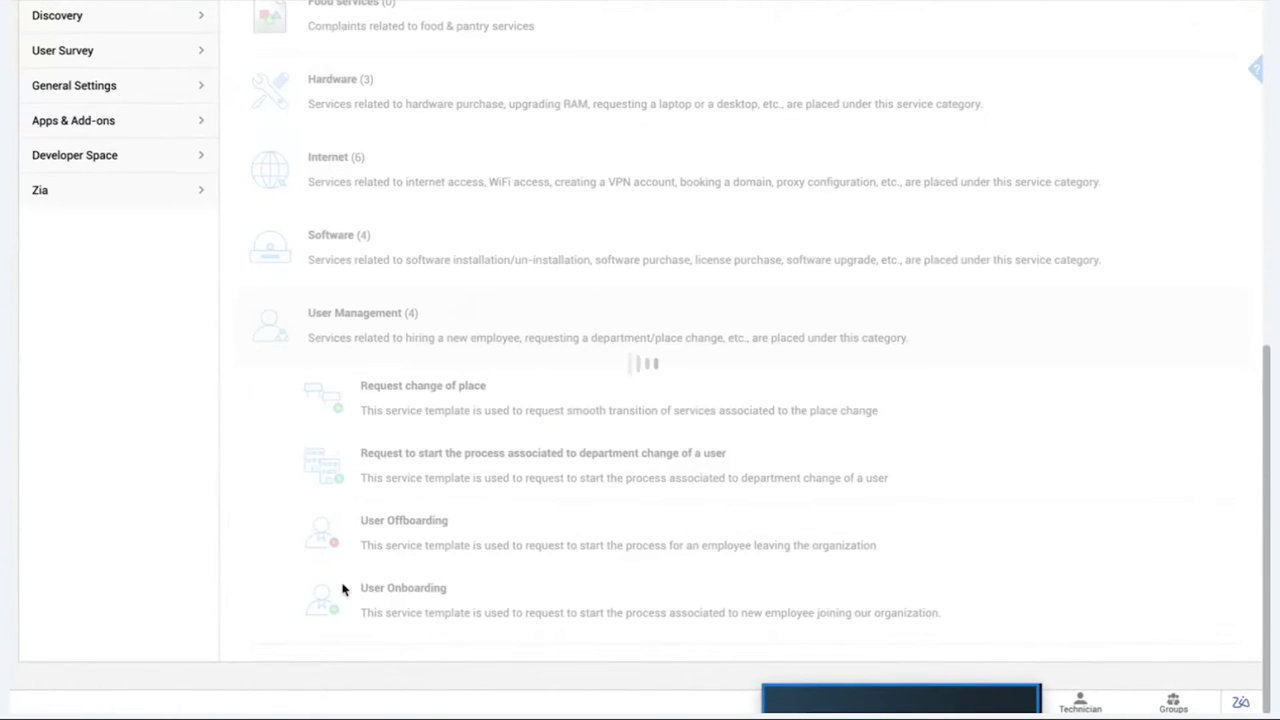
scroll(380, 314, up, 4)
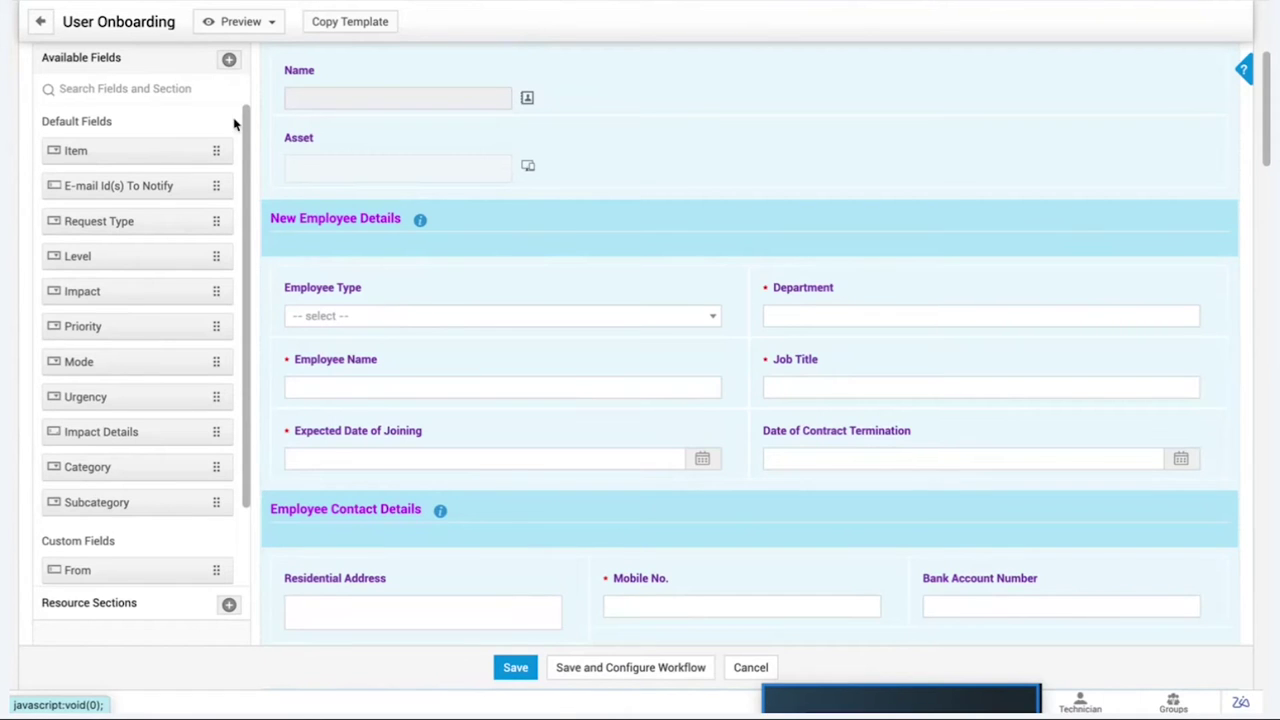
click(229, 59)
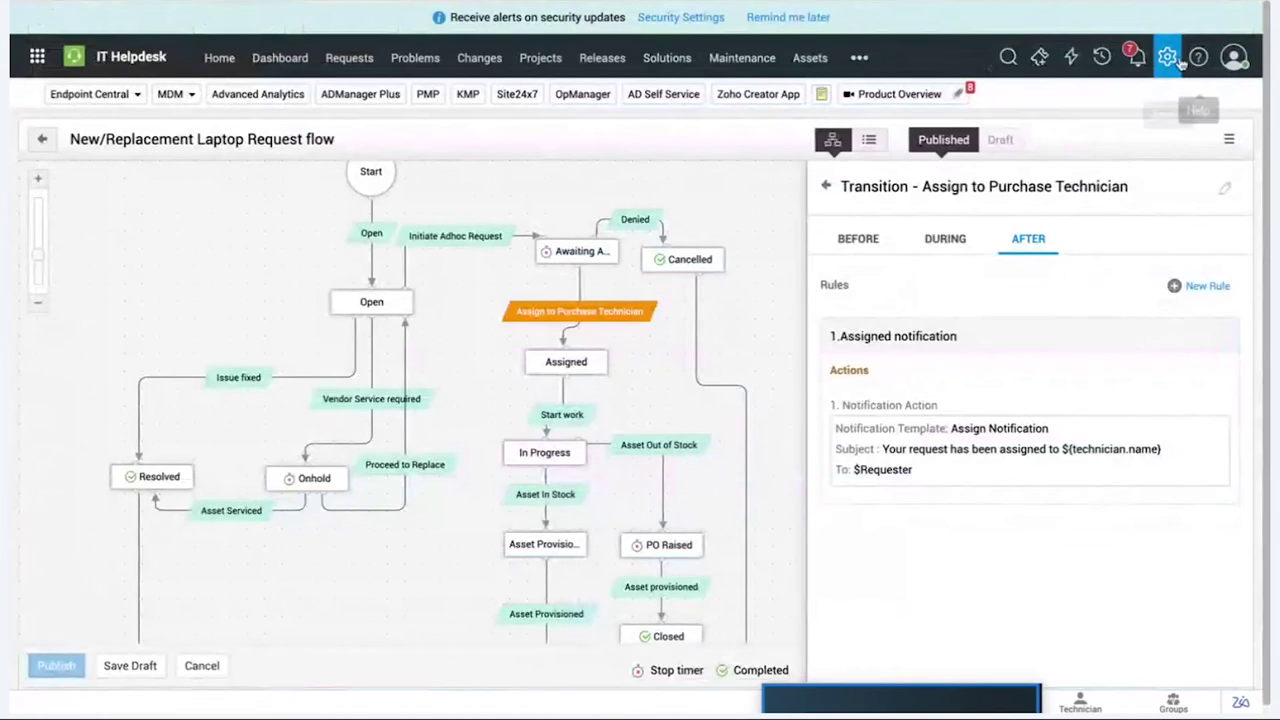
Search the admin settings for the additional field configuration
click(1167, 57)
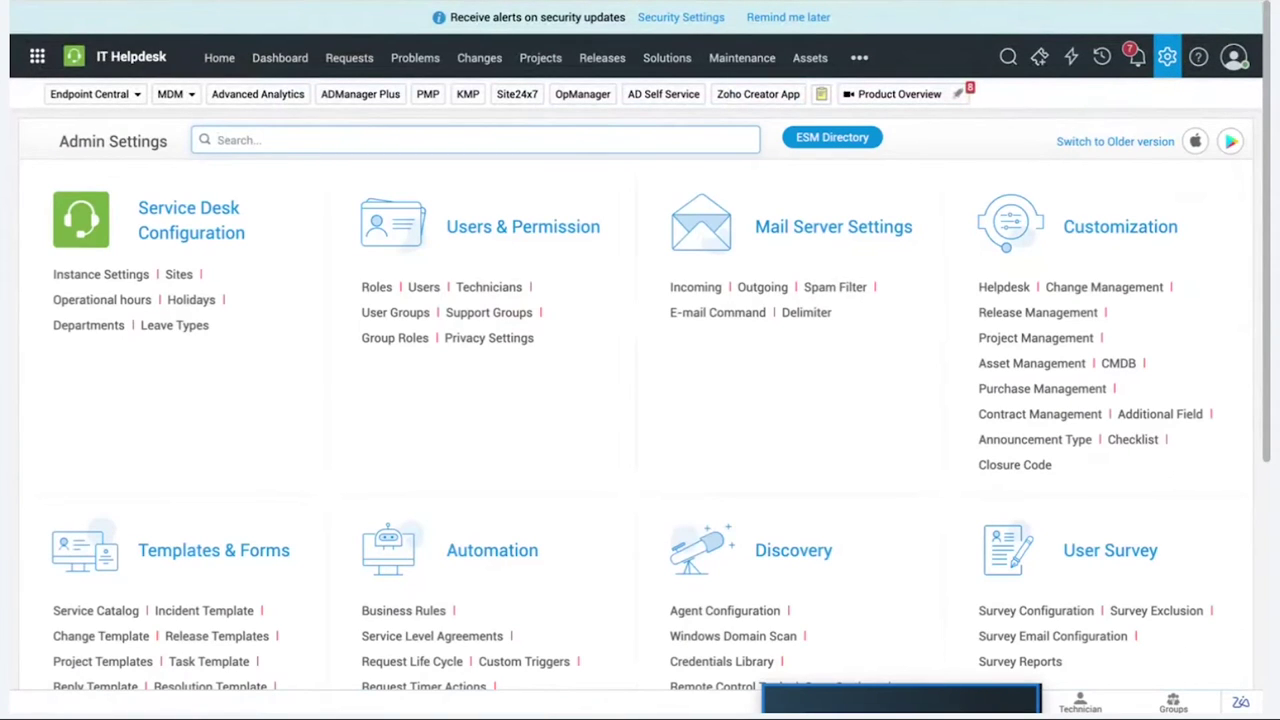
text(additiobn)
key(BackSpace)
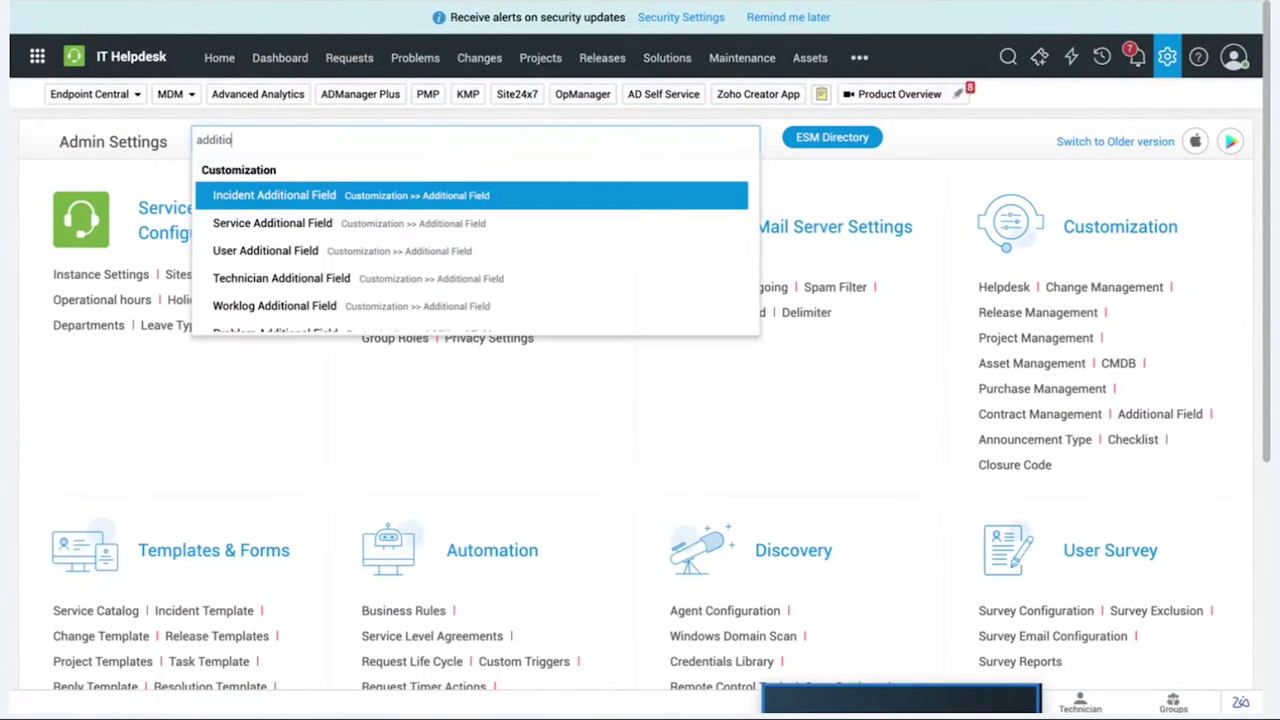
Open the additional field settings for incidents, followed by those for services
click(241, 199)
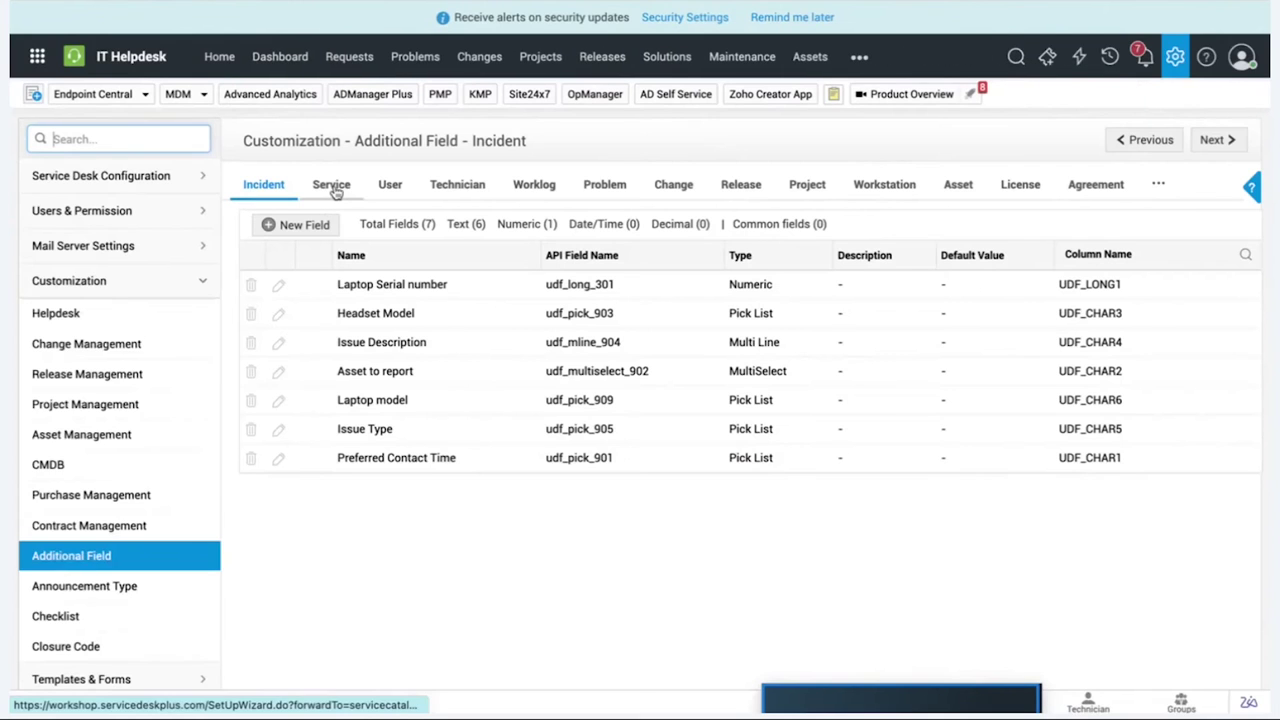
click(334, 188)
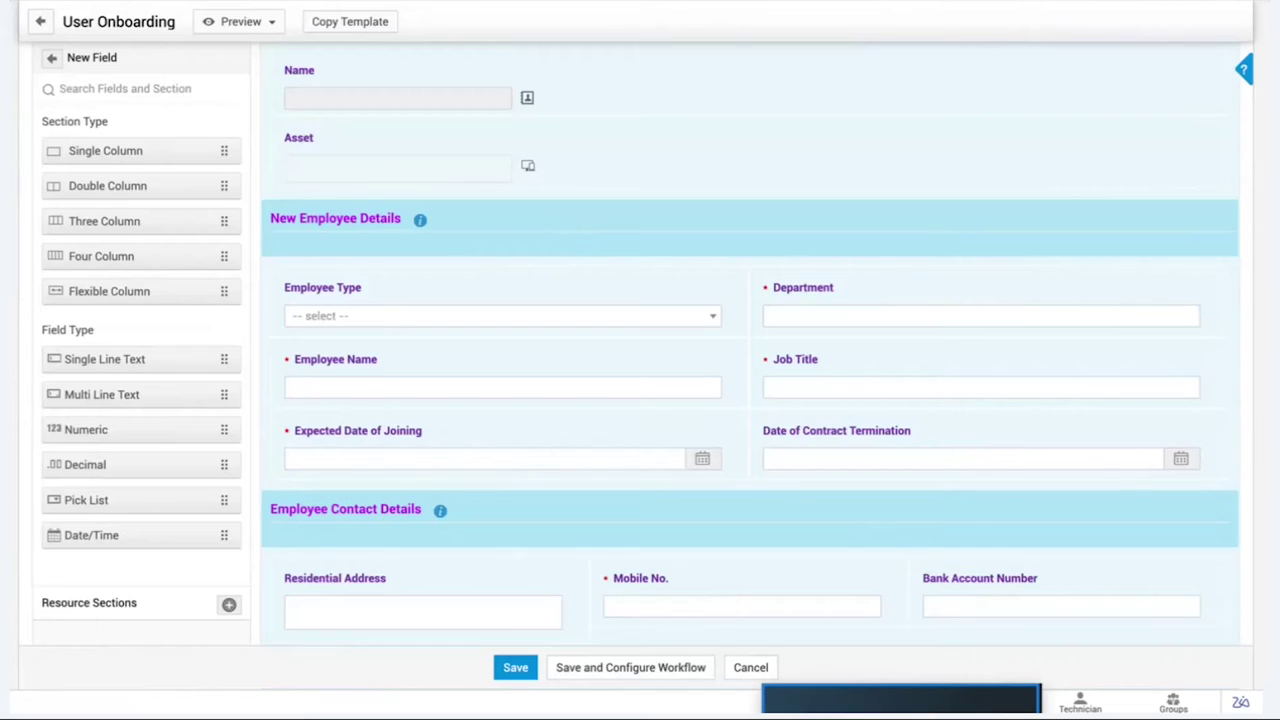
Open the "Resource required for new employee" section of the User Onboarding template for editing
scroll(372, 431, down, 3)
scroll(372, 431, down, 10)
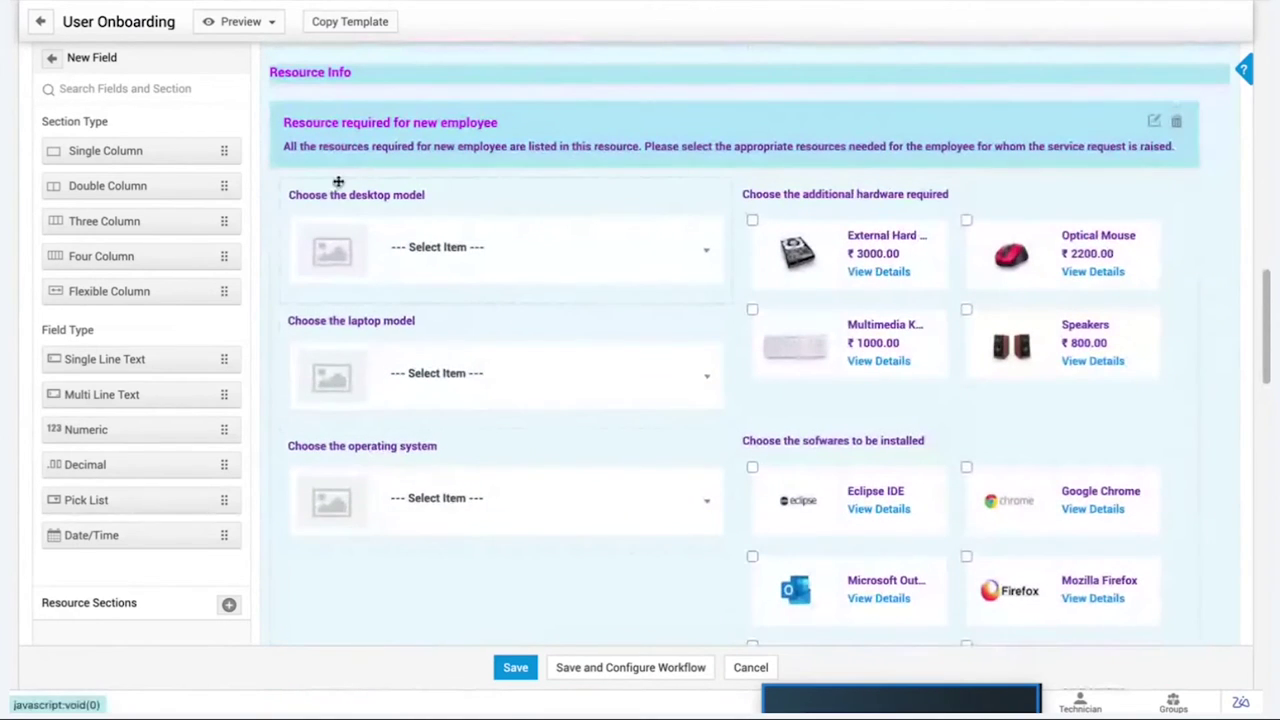
scroll(537, 547, down, 1)
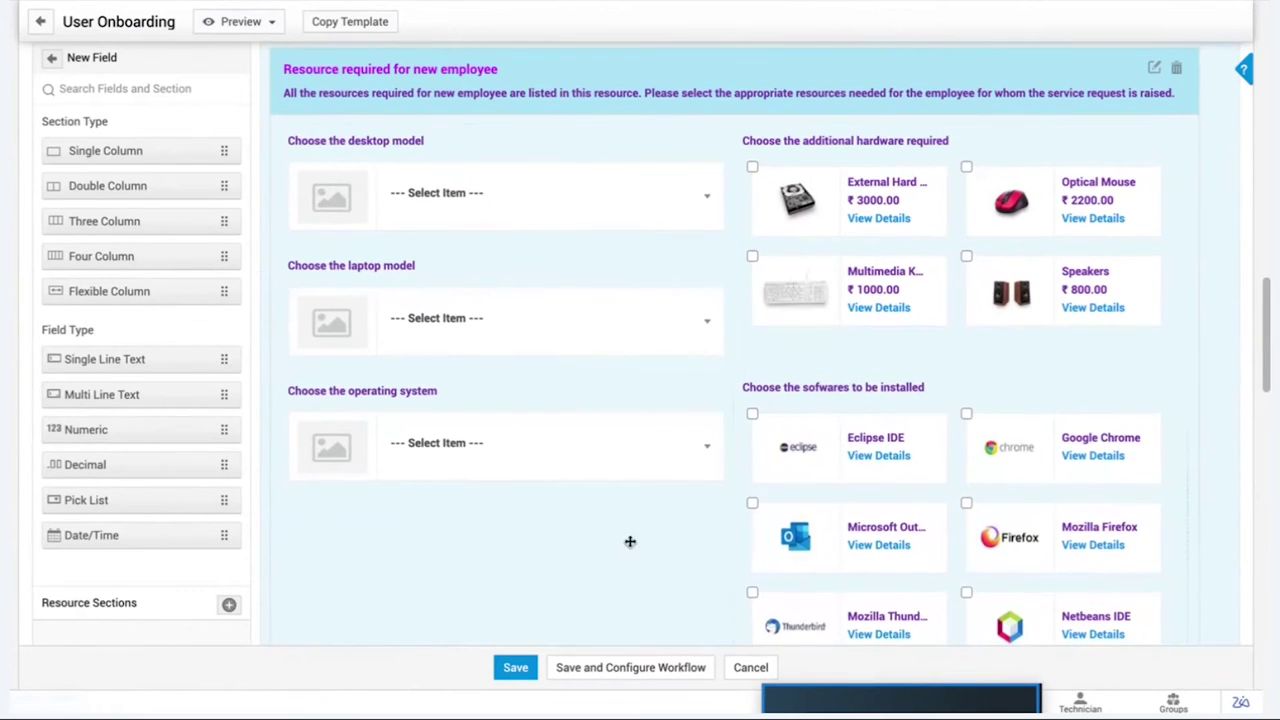
scroll(556, 362, down, 1)
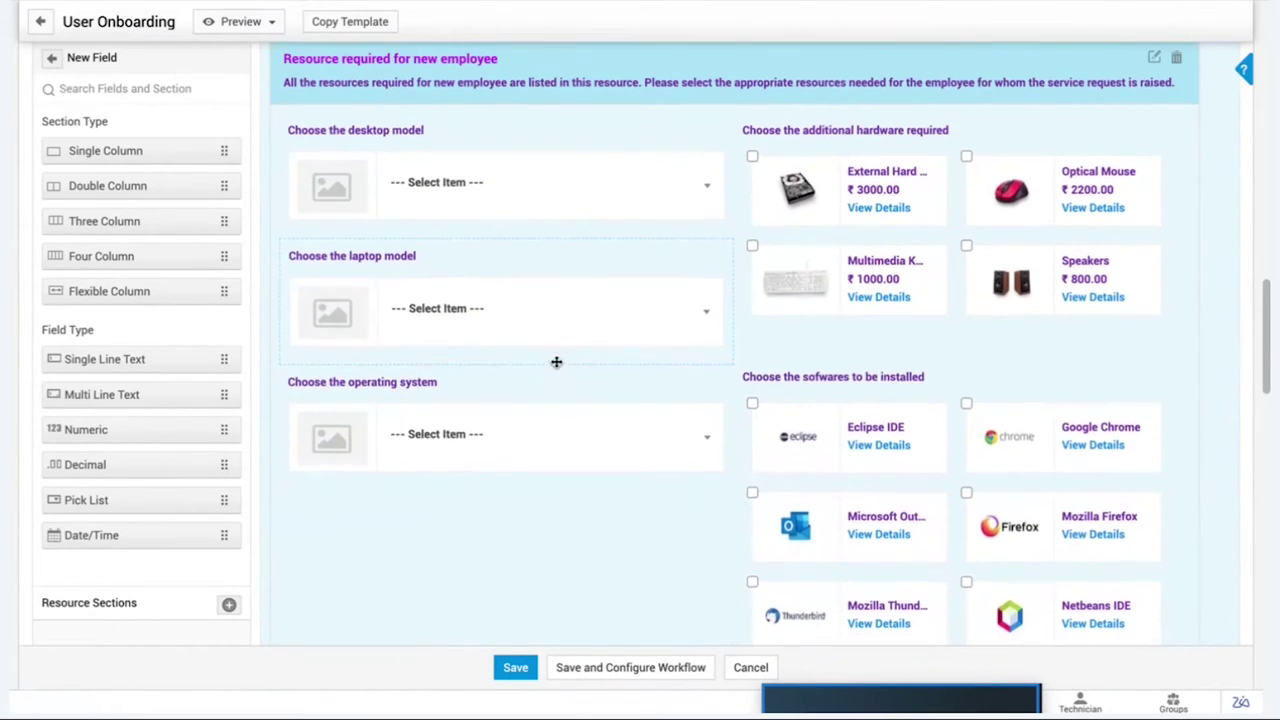
click(1154, 62)
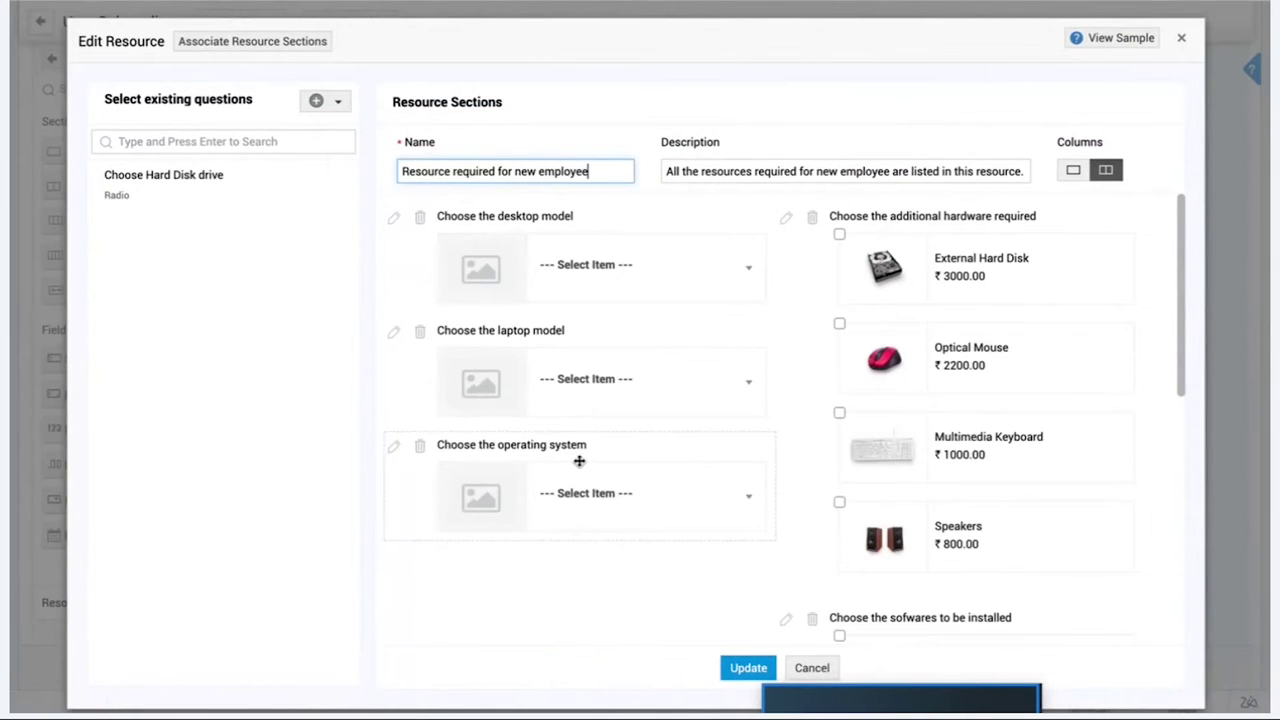
Create a radio question named "Choose Hard Drive" in the resource section and enable images for its options
click(315, 103)
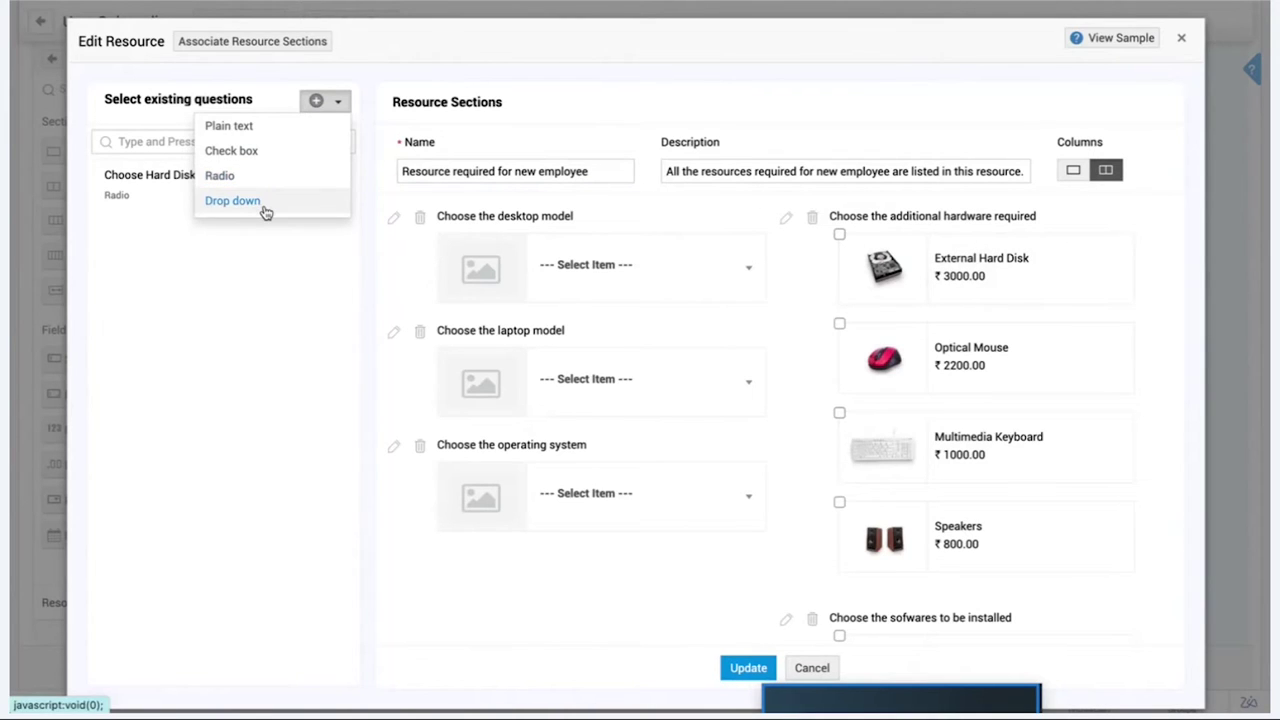
click(222, 176)
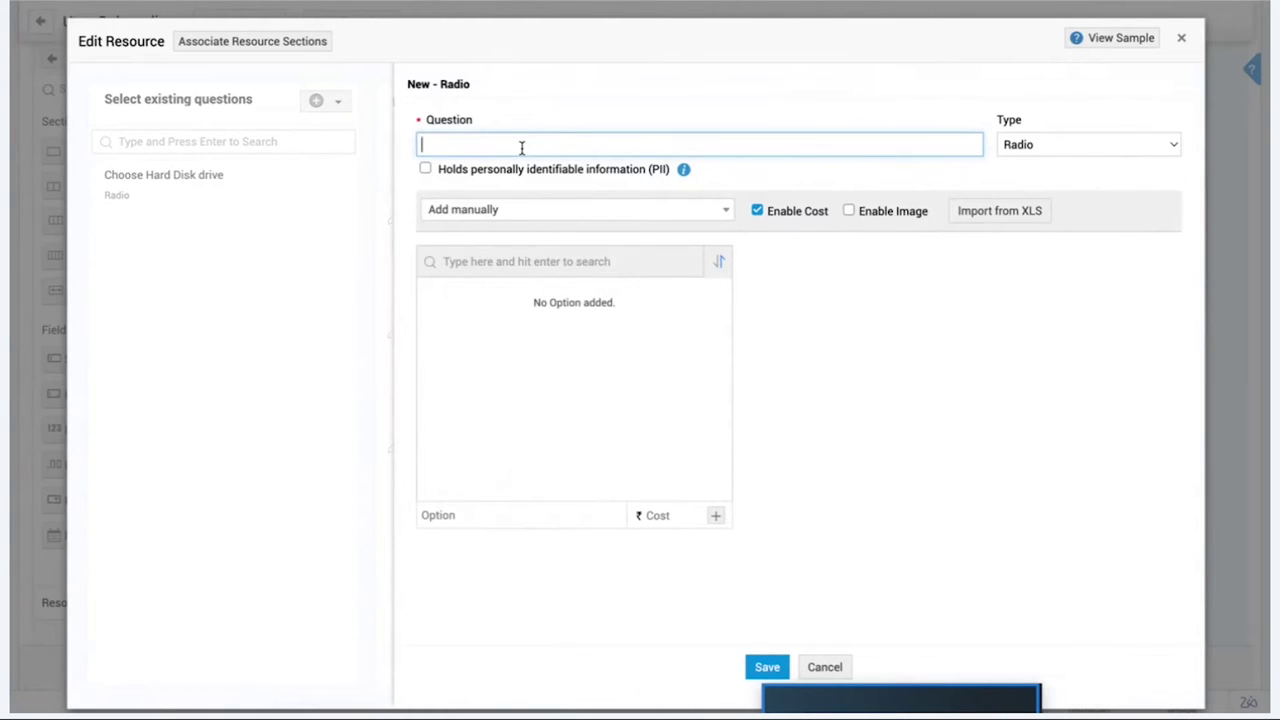
text(Choose)
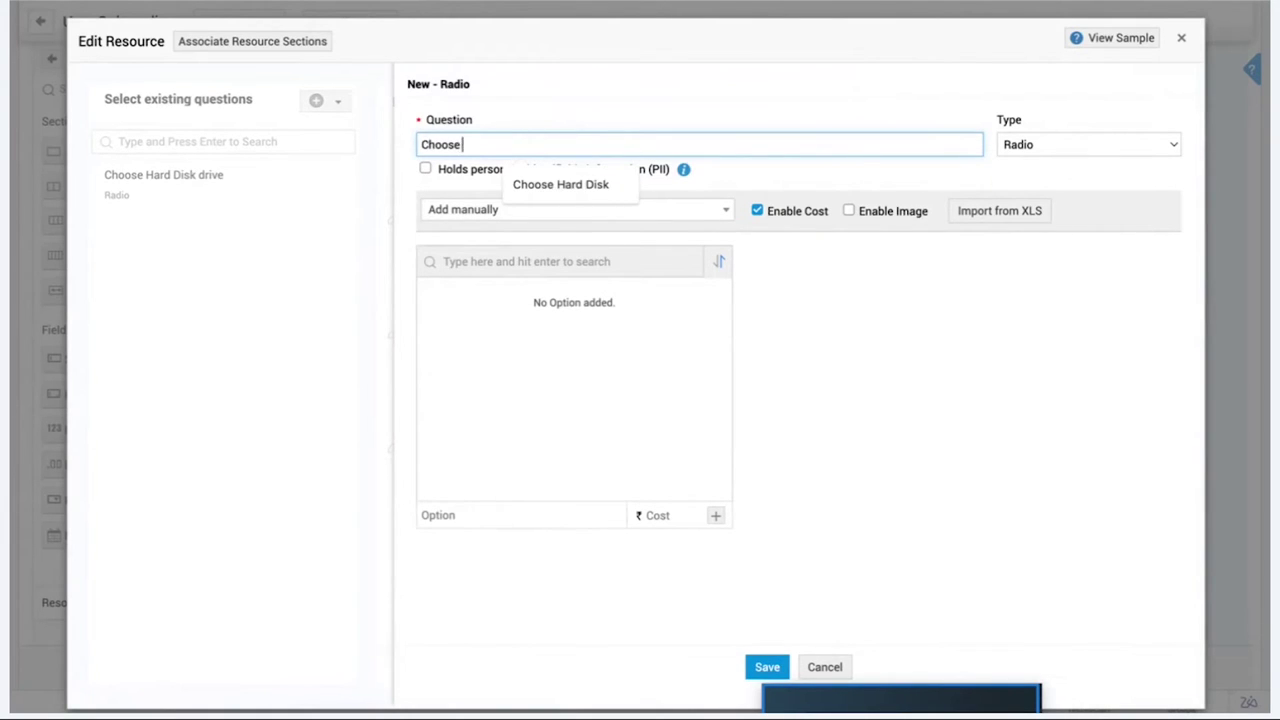
text( Hard Drive)
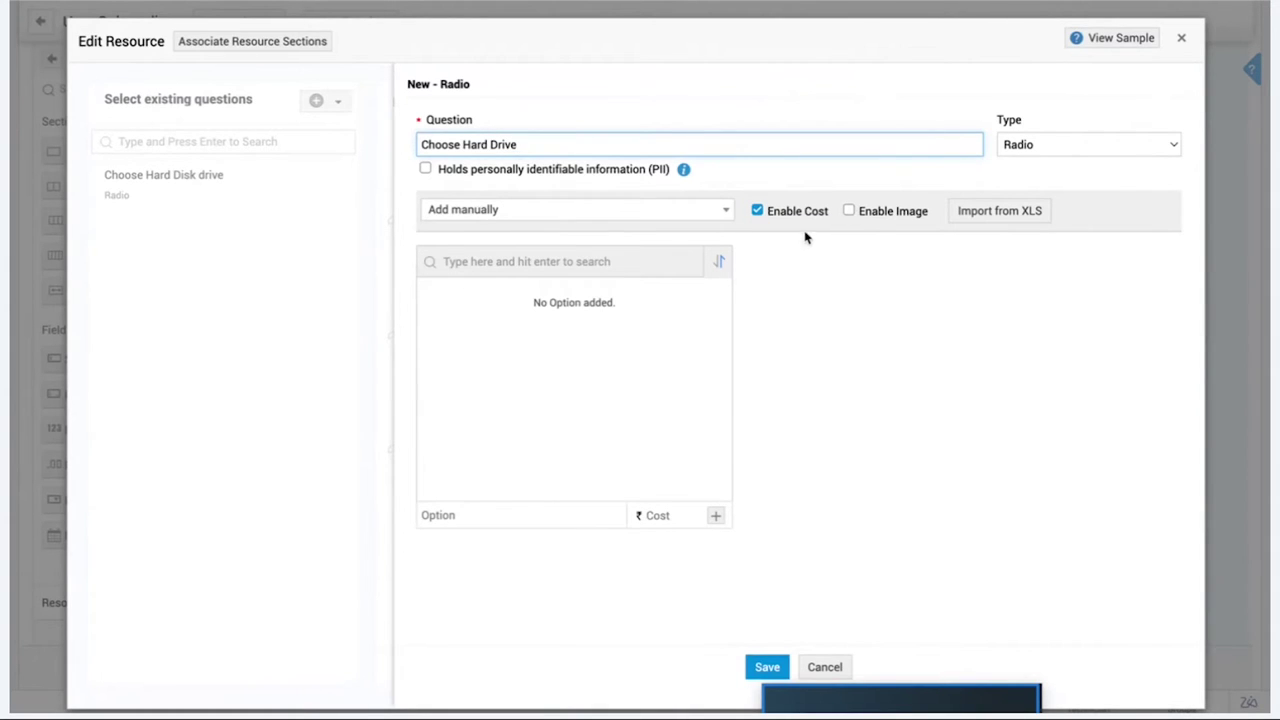
click(849, 211)
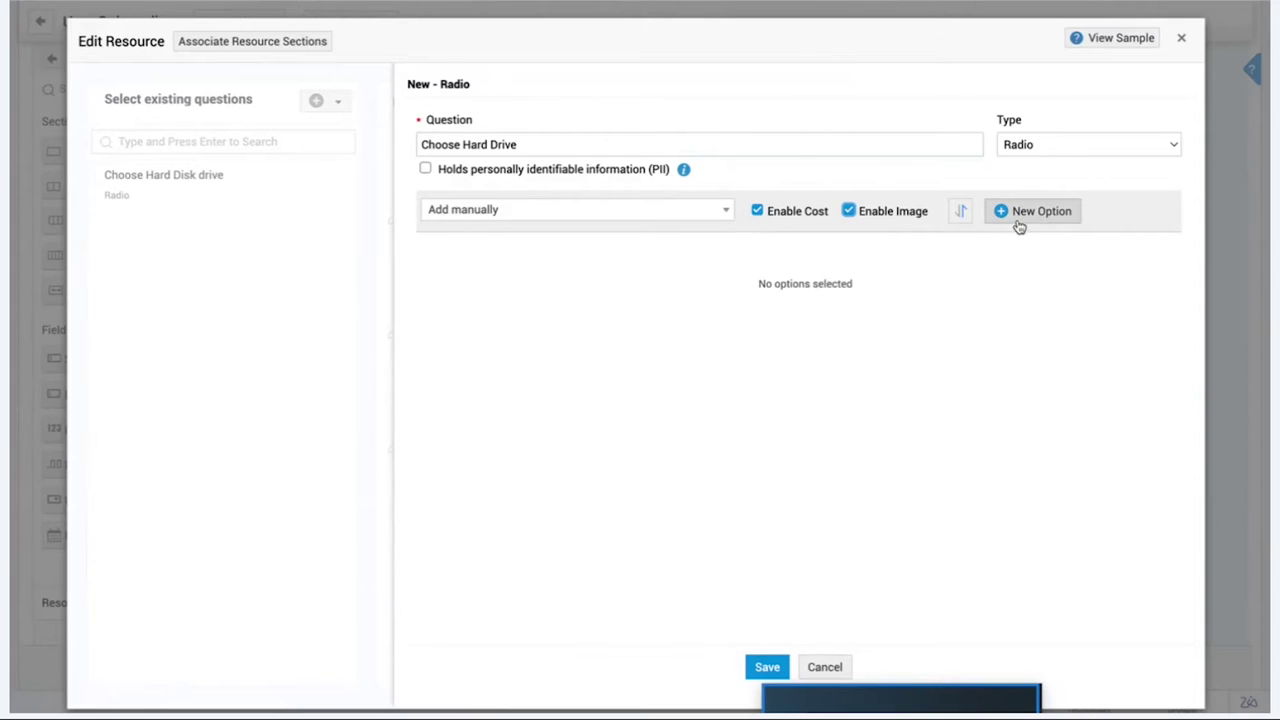
Examine the product types offered as option sources and the IT, non-IT and component categories in the Assets module
click(729, 213)
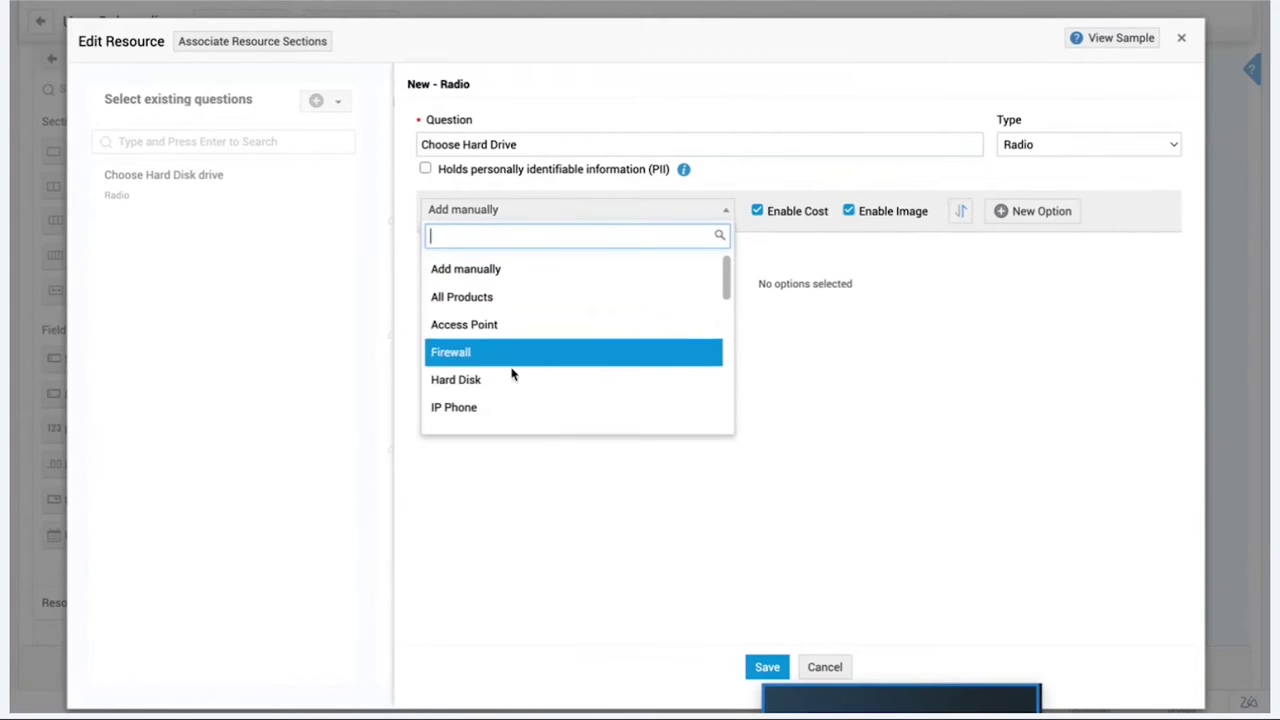
scroll(510, 372, down, 1)
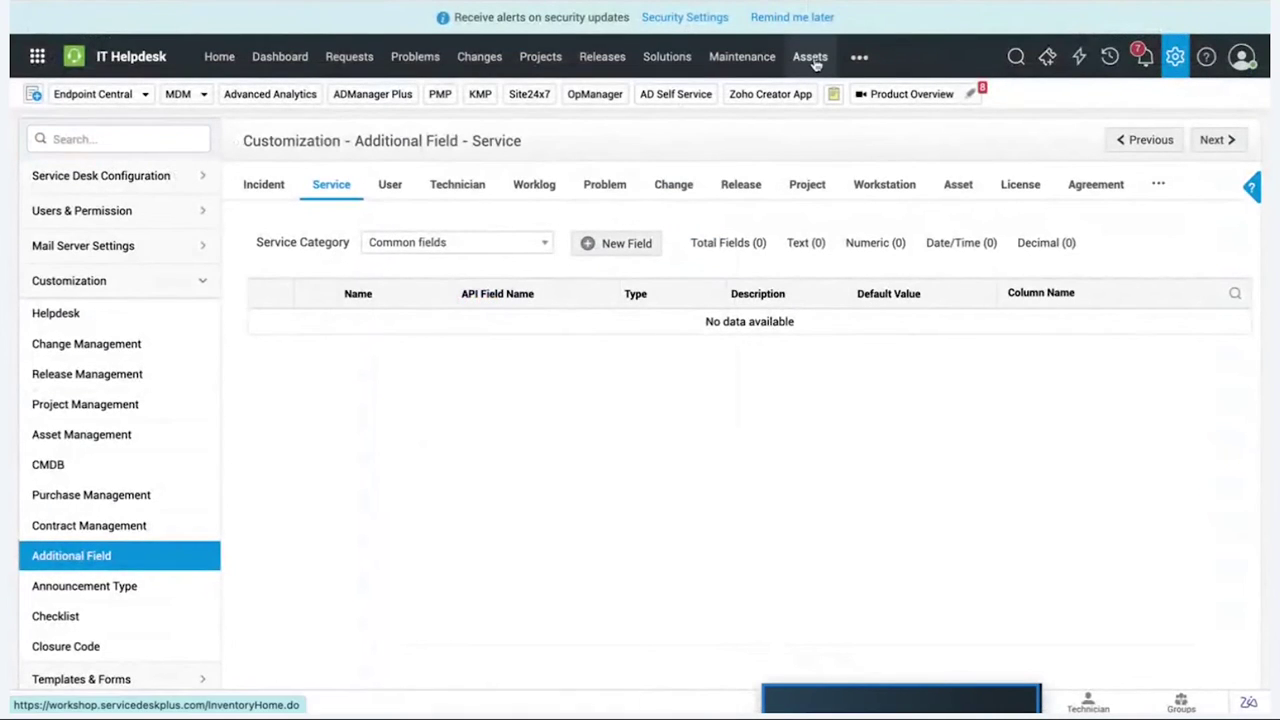
click(813, 60)
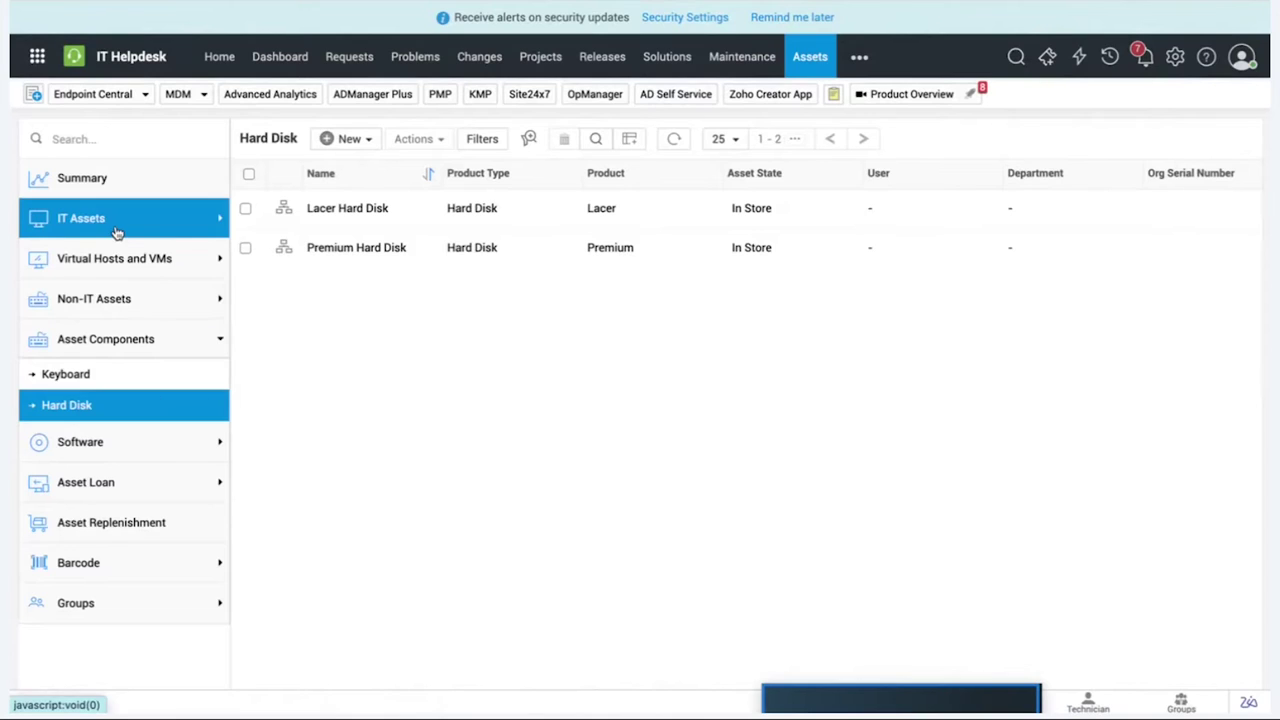
click(115, 230)
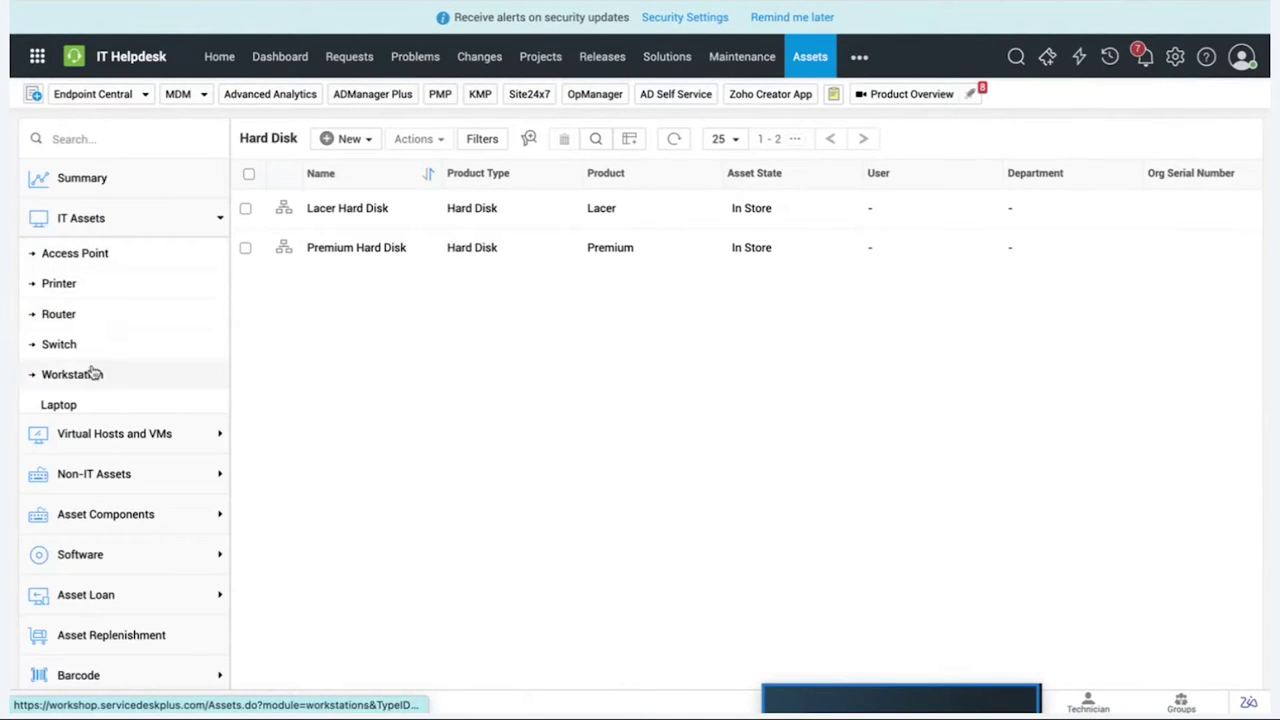
scroll(92, 371, down, 3)
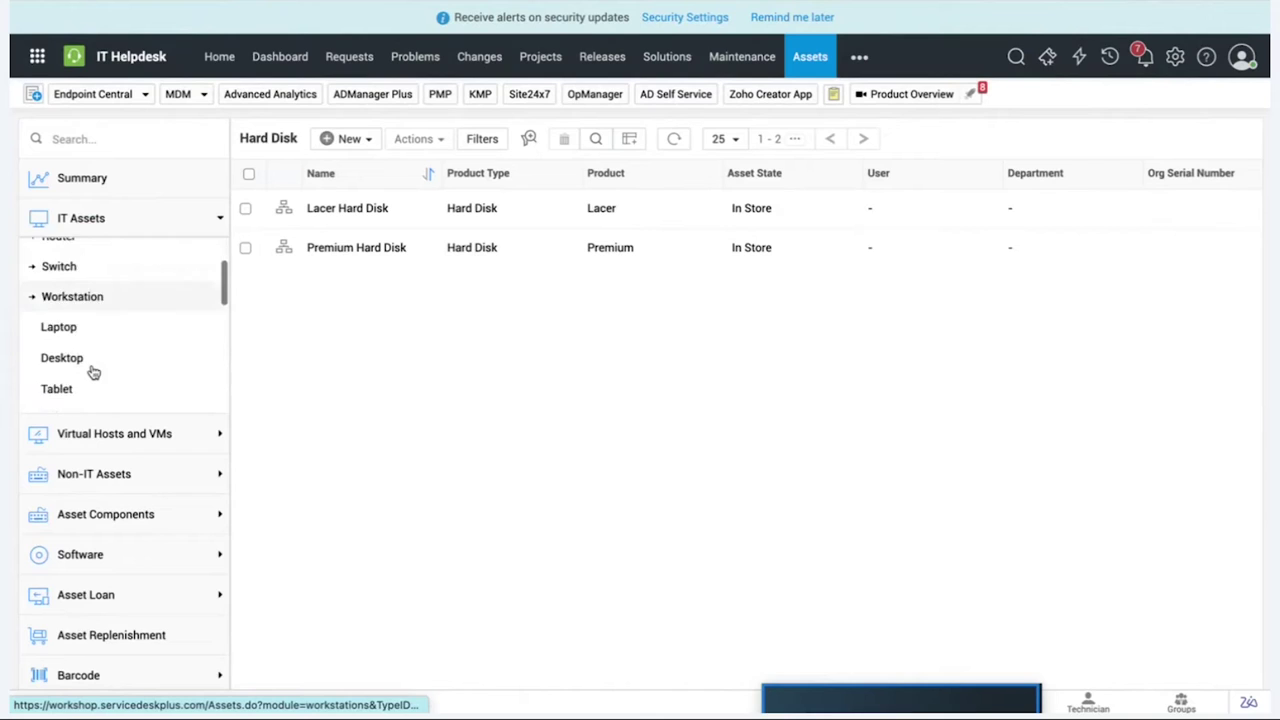
scroll(120, 491, down, 1)
click(120, 471)
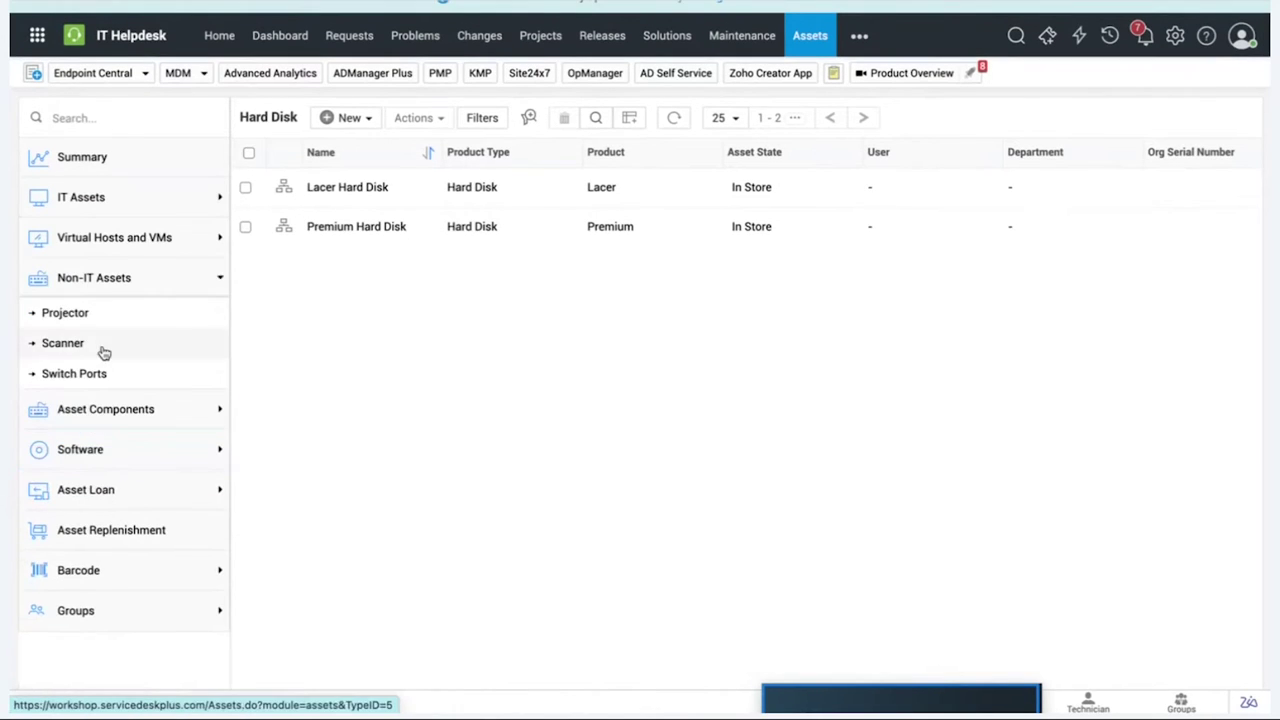
click(98, 420)
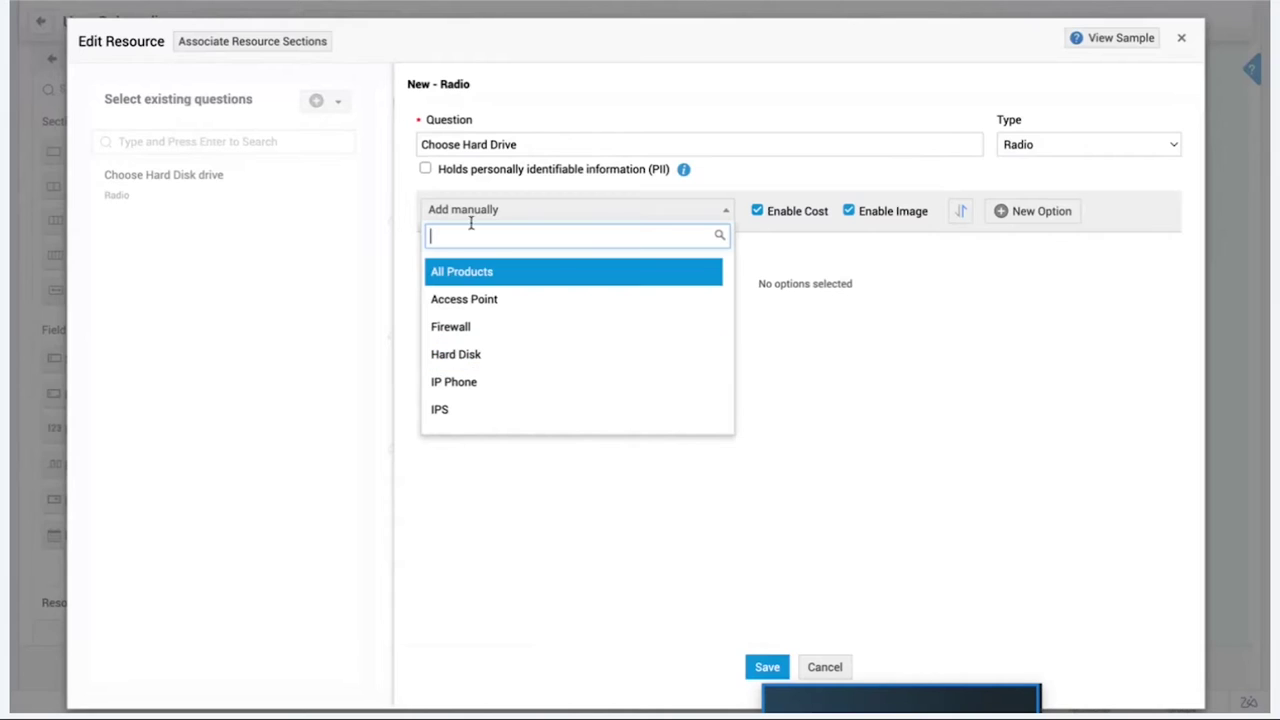
Set Hard Disk as the question's option source and add Premium and Lacer as its options
text(hard)
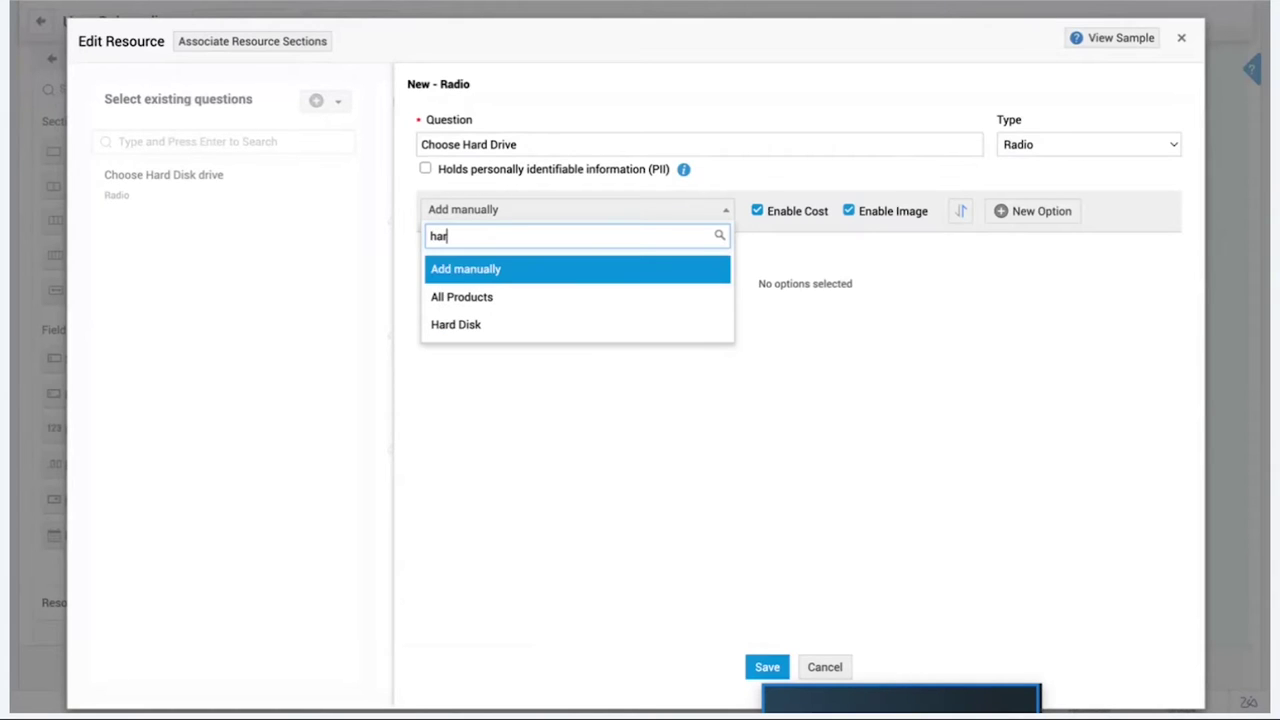
click(464, 328)
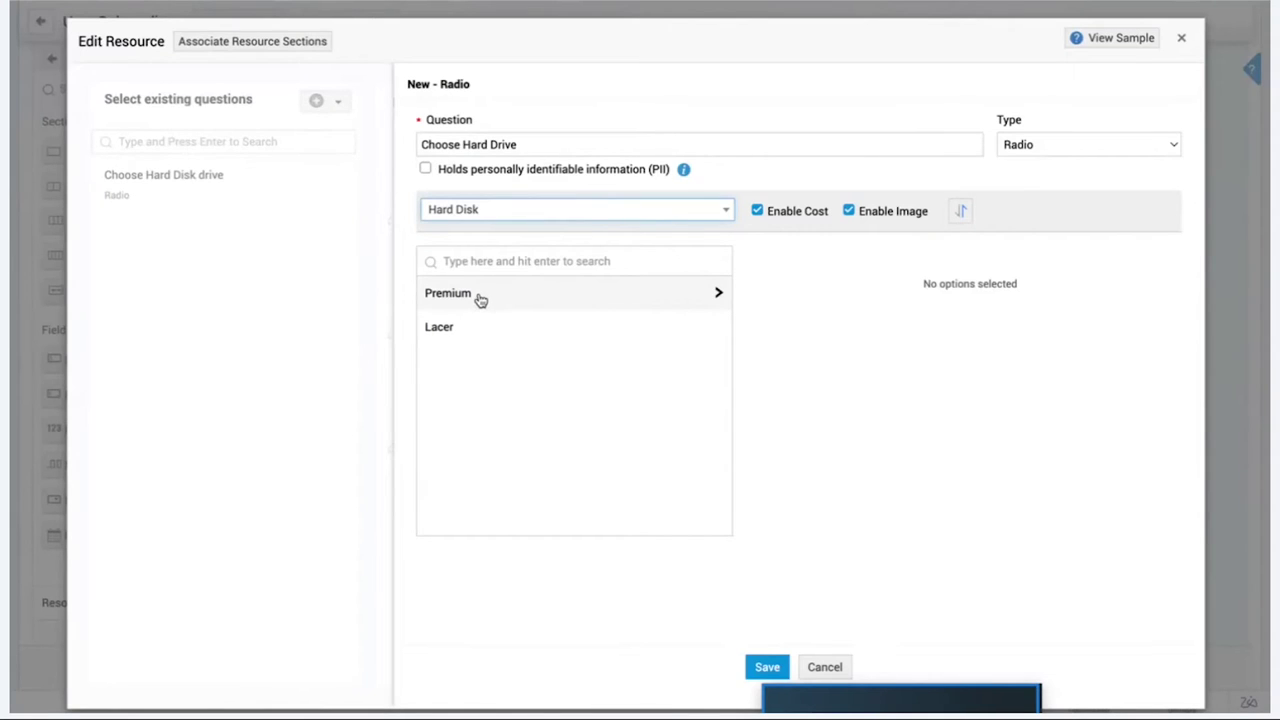
click(480, 296)
click(471, 296)
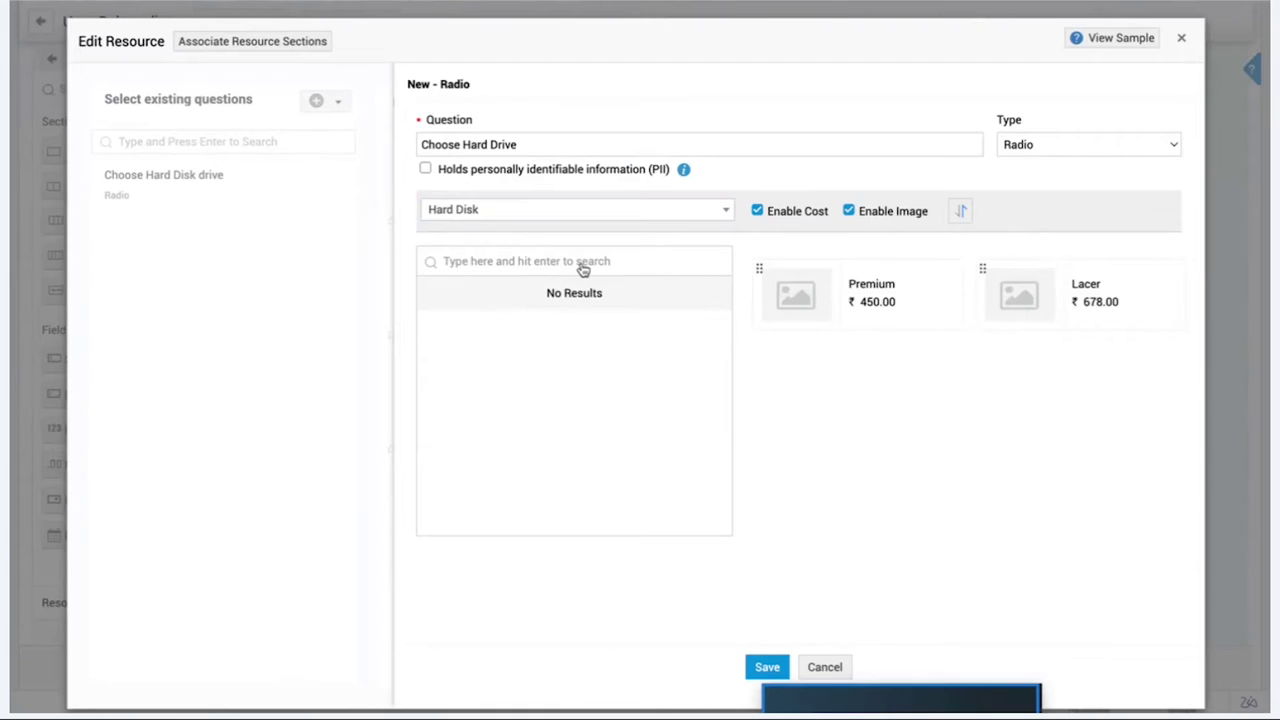
Open the Premium option's edit form to examine its cost, image and description fields
mouse_move(1097, 287)
mouse_move(929, 305)
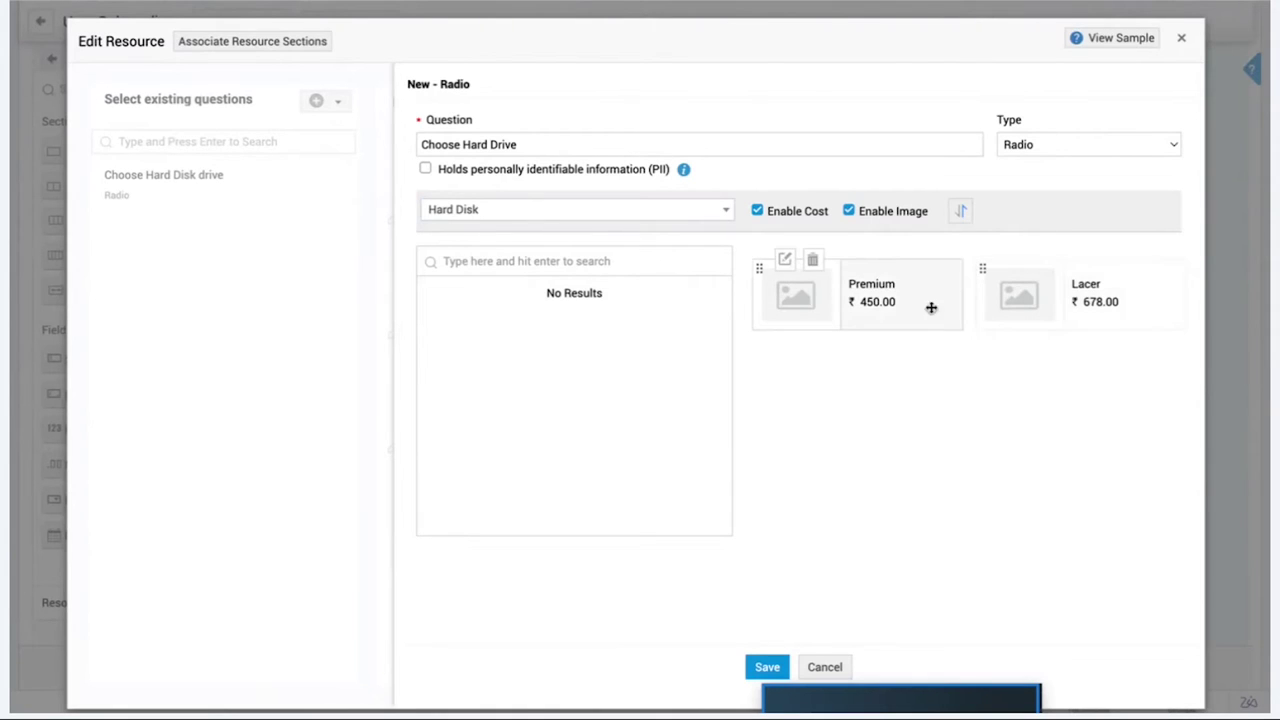
click(787, 262)
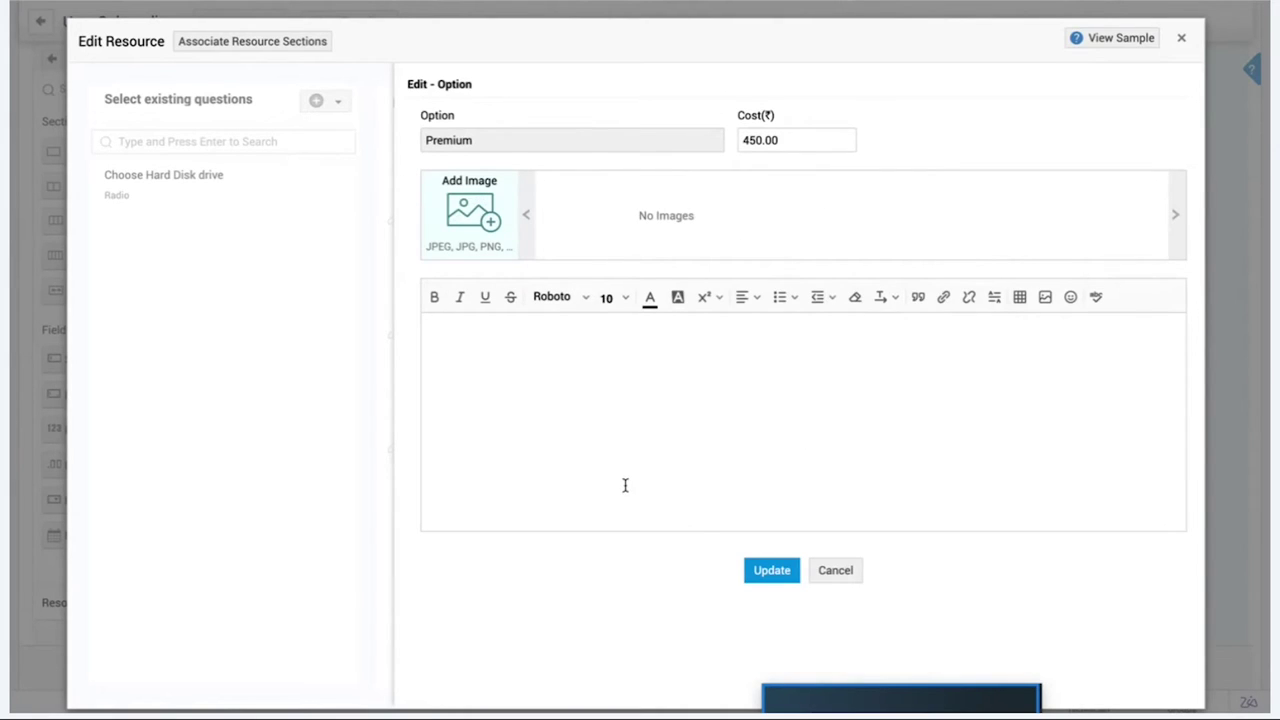
click(836, 571)
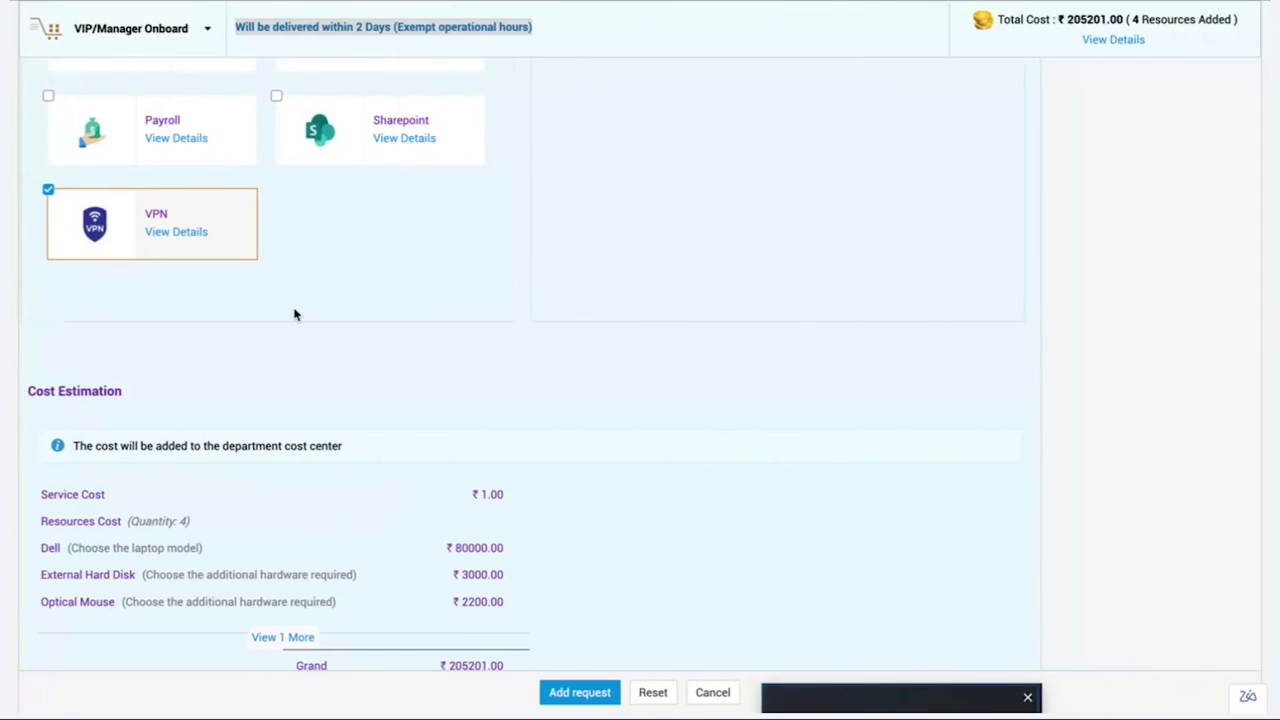
View the CVS account details in the VIP/Manager Onboard request form, and leave the Premium option's edit form without changes
scroll(294, 315, up, 2)
scroll(294, 315, up, 2)
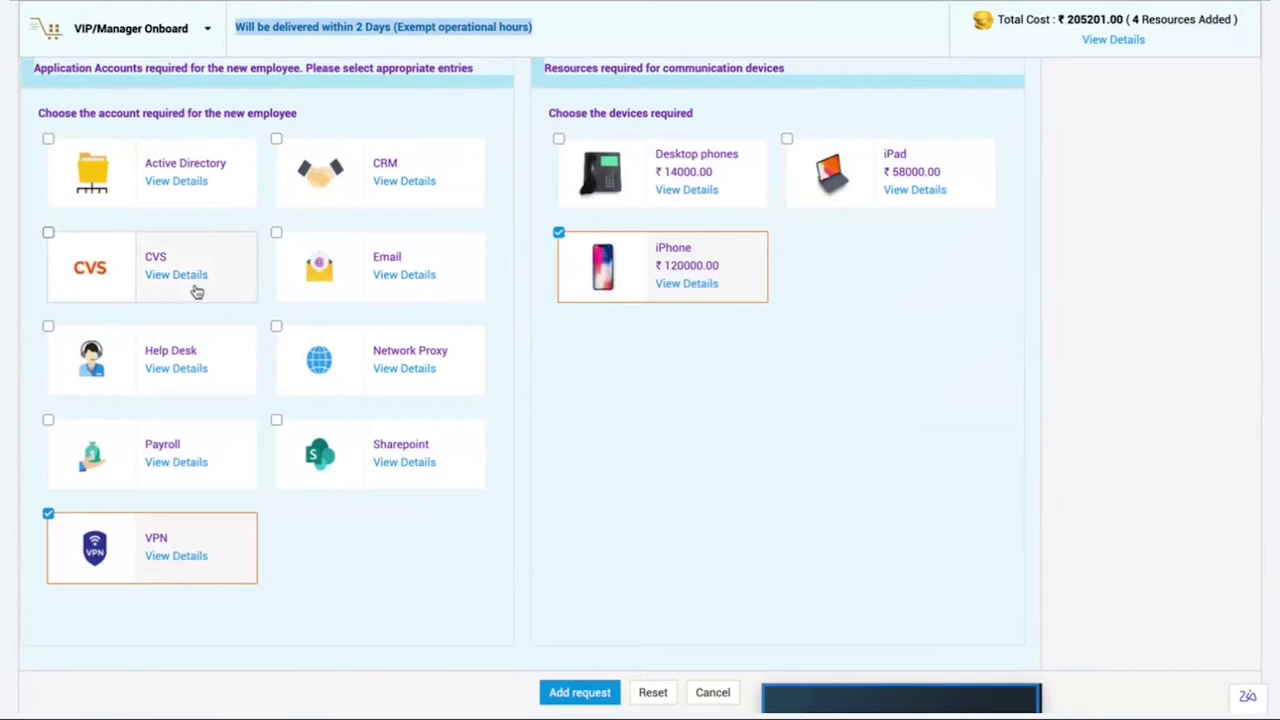
click(195, 281)
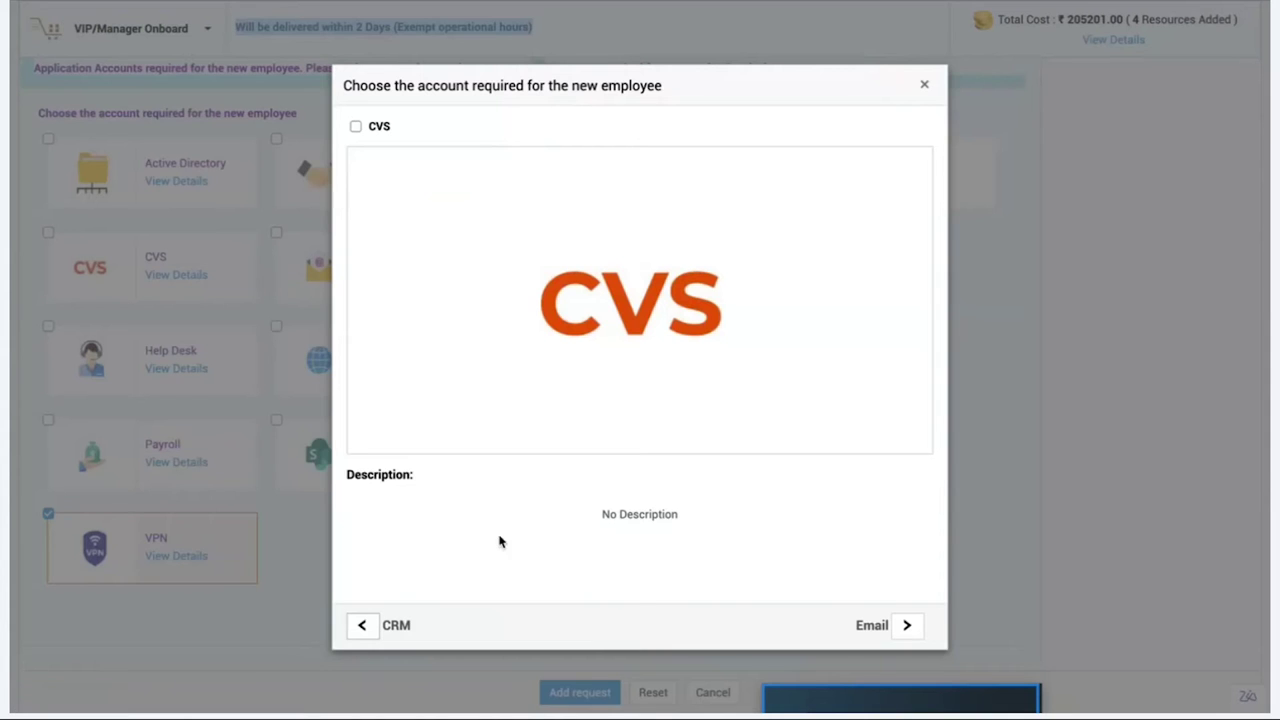
click(924, 84)
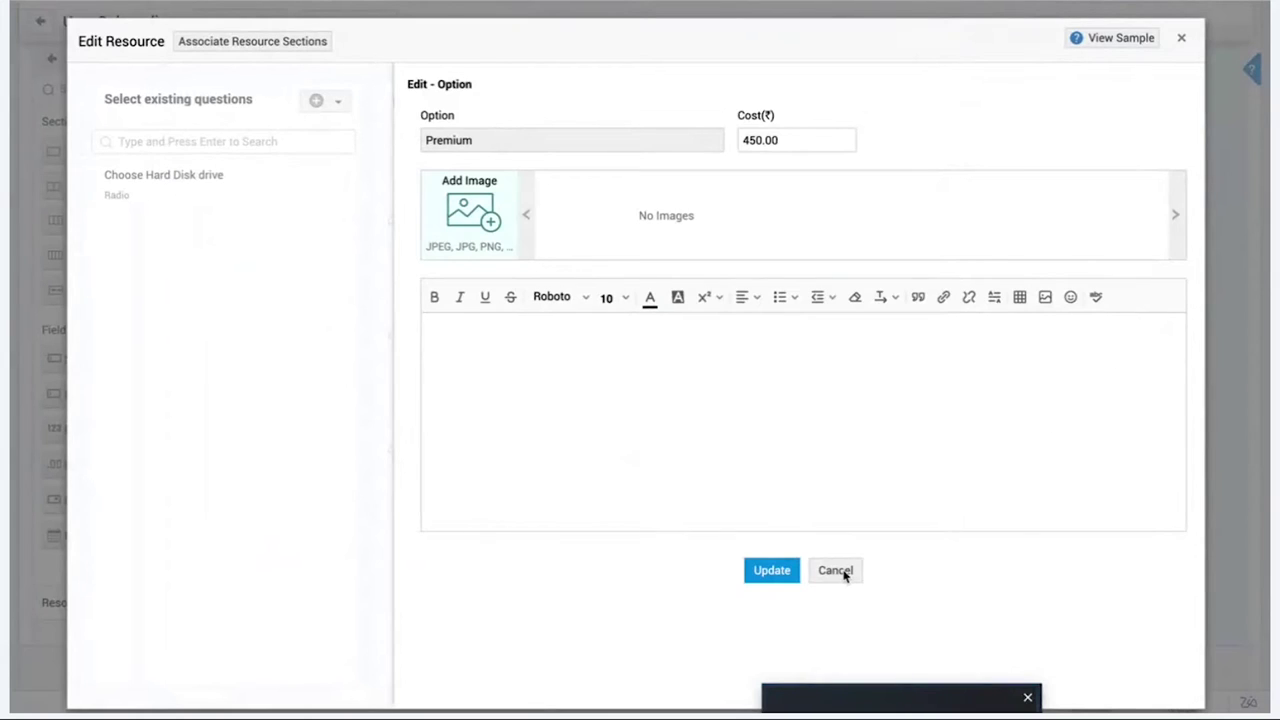
click(835, 570)
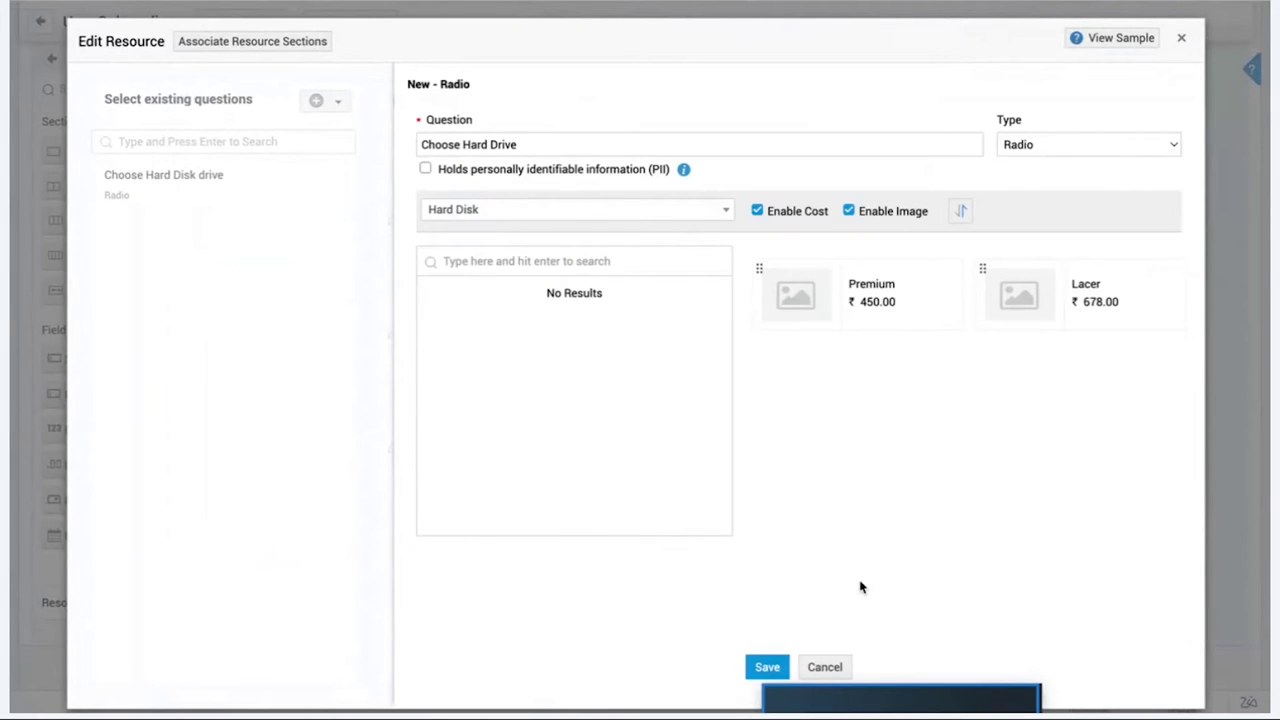
Disable images for the hard drive options and save the "Choose Hard Drive" question
click(767, 669)
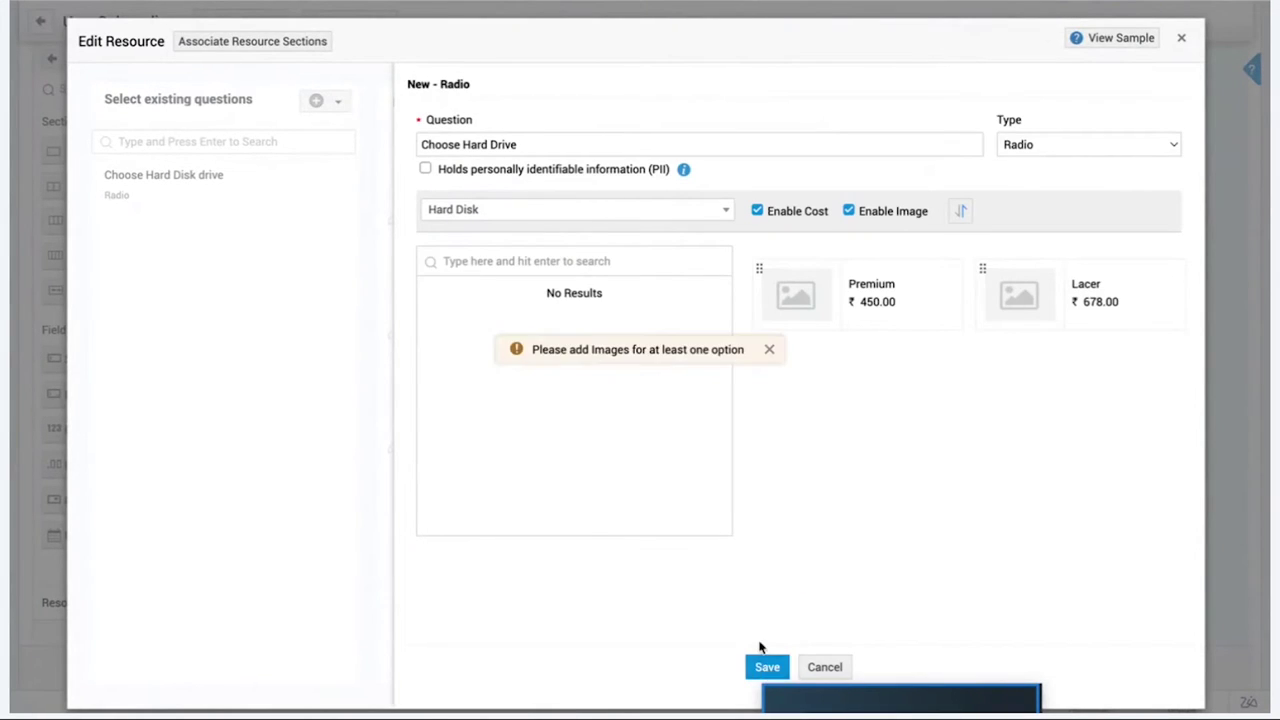
click(769, 349)
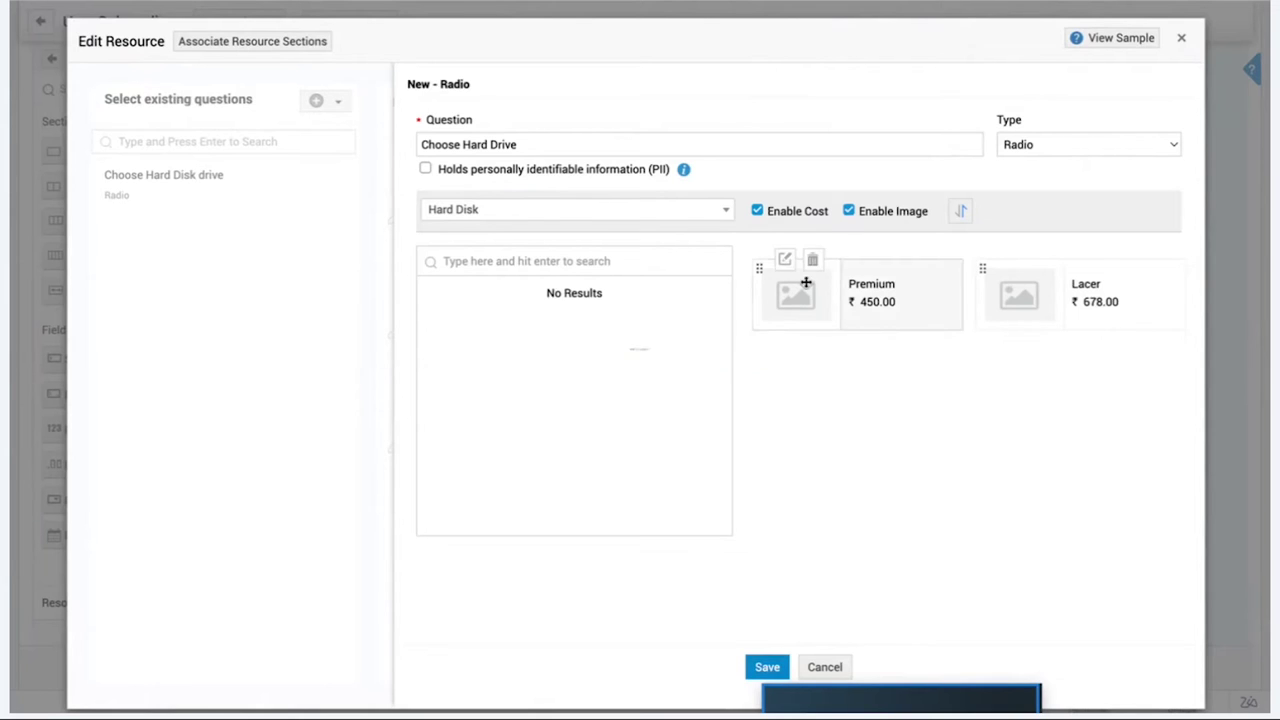
click(849, 210)
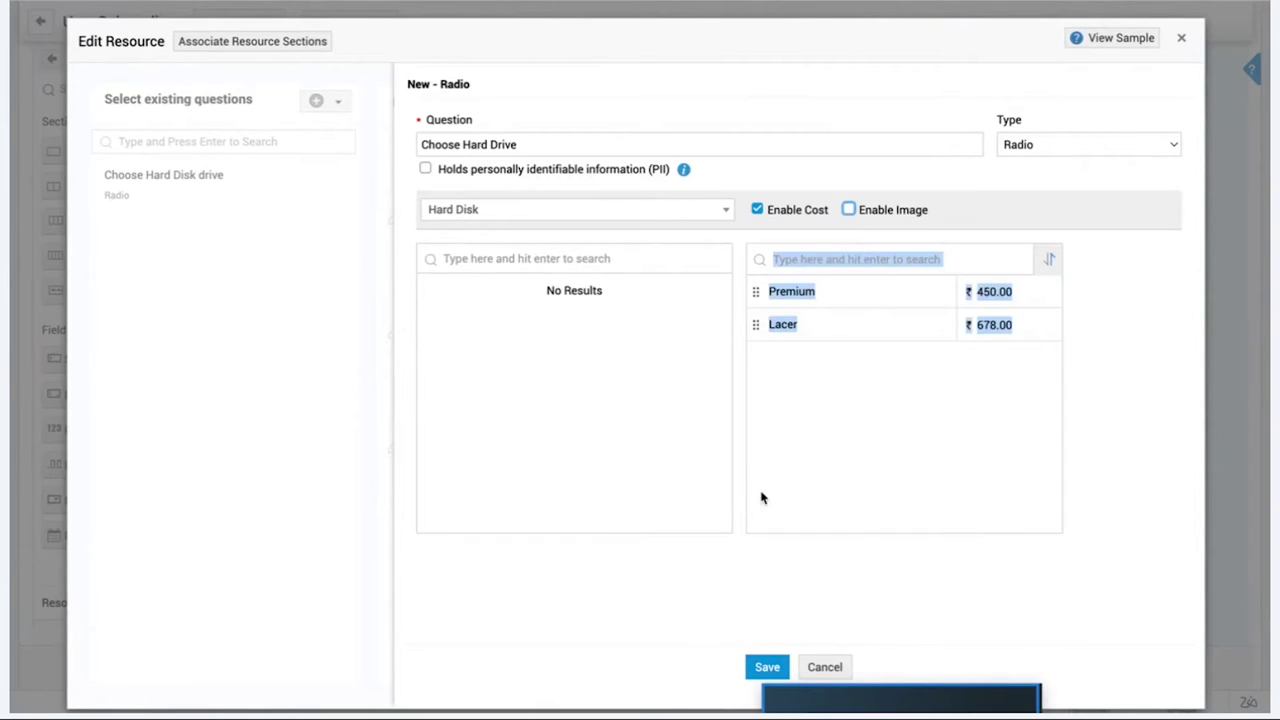
click(768, 668)
Update the "Resource required for new employee" section with the new question and check it in the template
scroll(691, 574, down, 10)
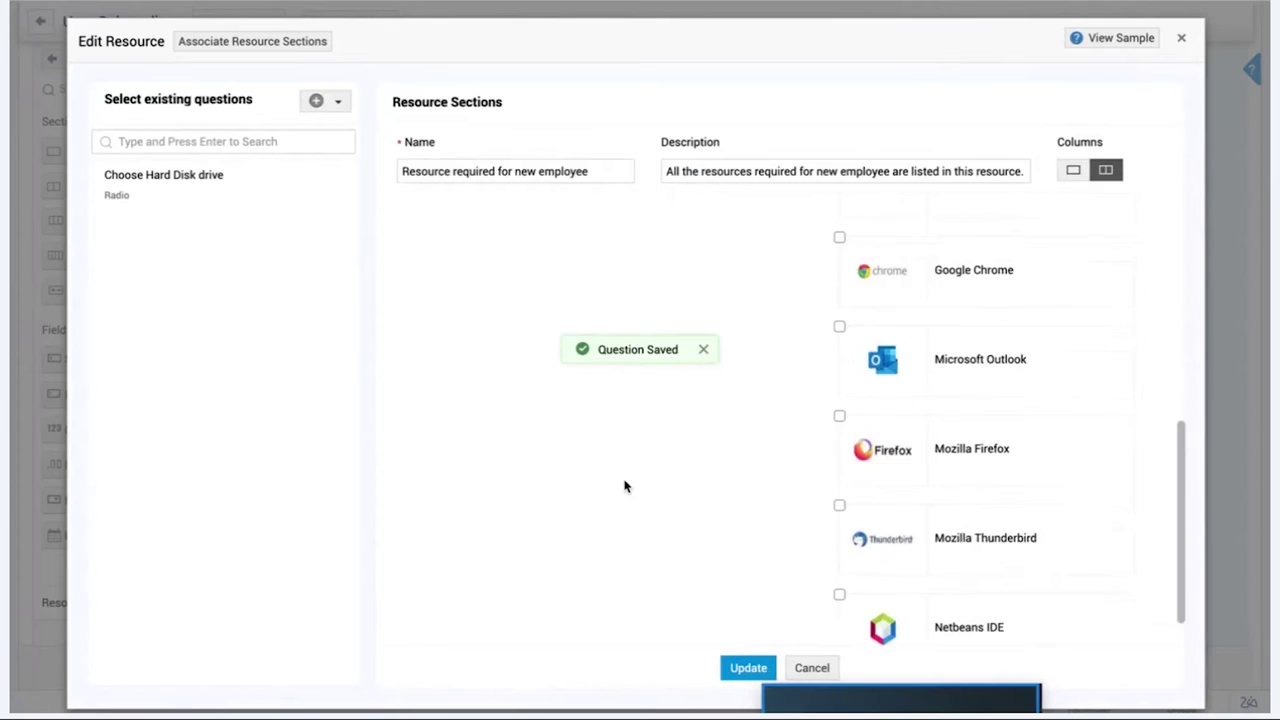
scroll(624, 486, up, 10)
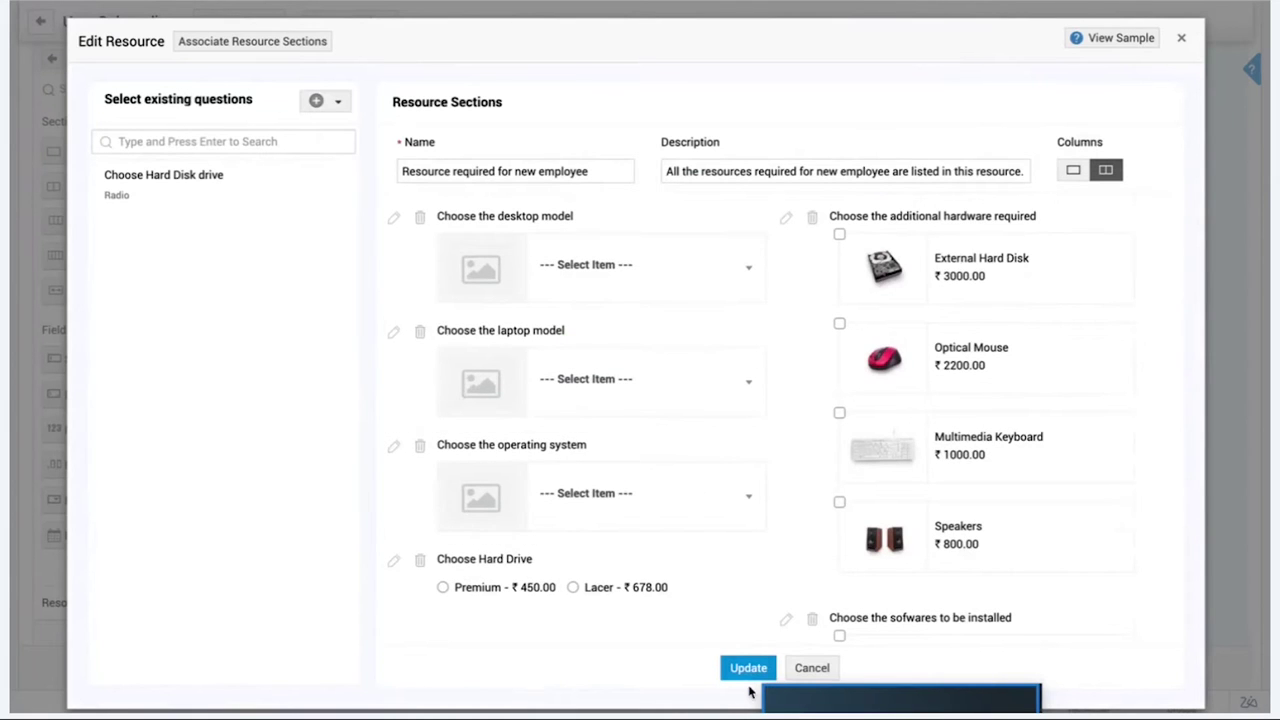
click(748, 668)
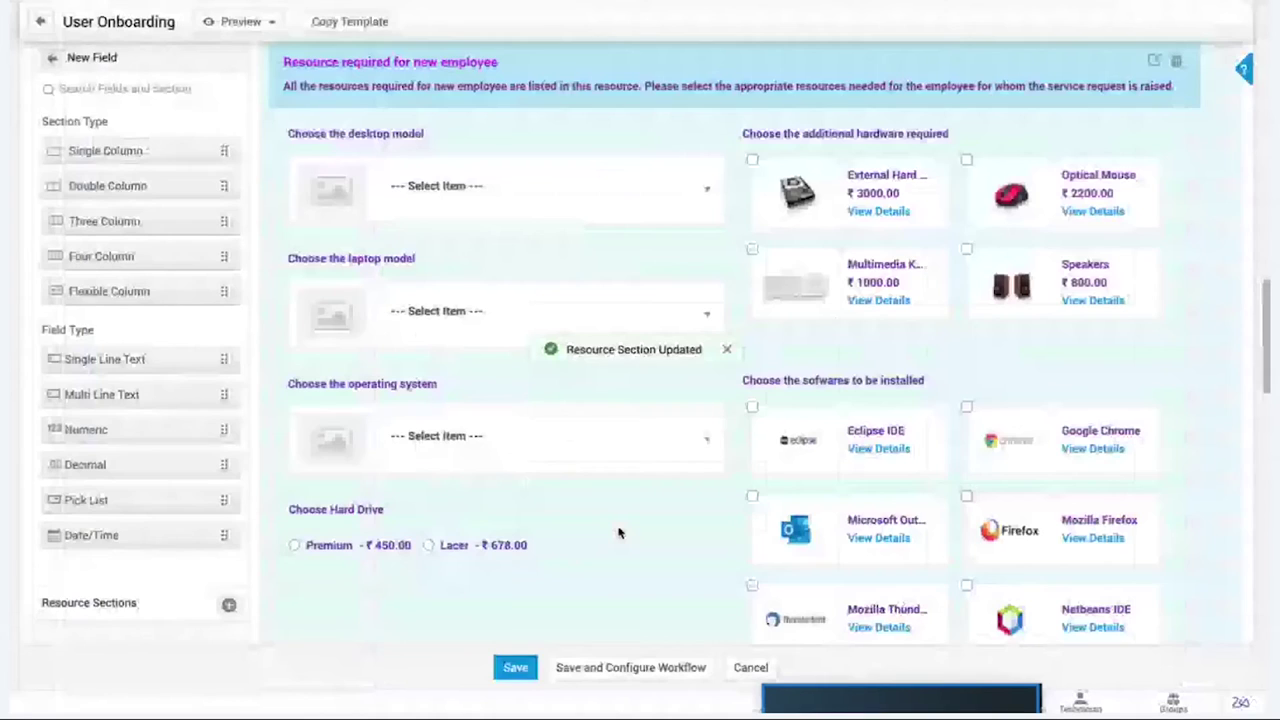
scroll(620, 531, down, 2)
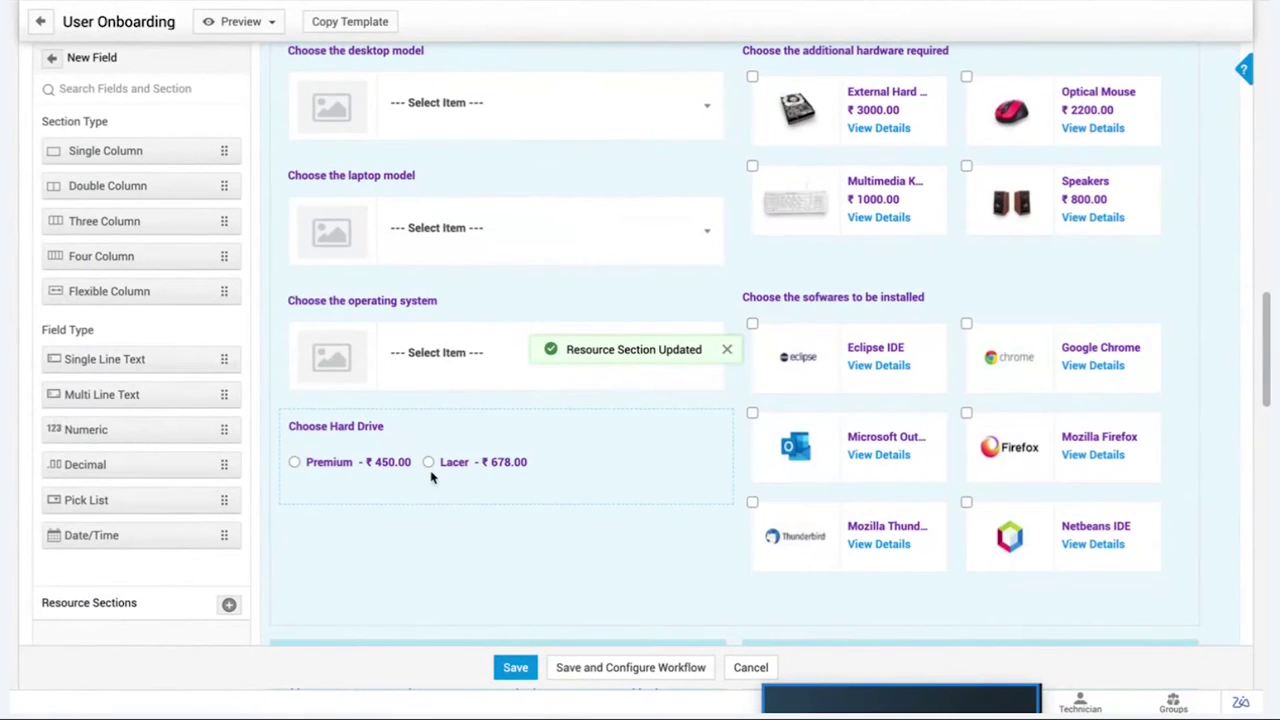
Select the Premium option of the "Choose Hard Drive" question and display the template's available resource sections
click(294, 462)
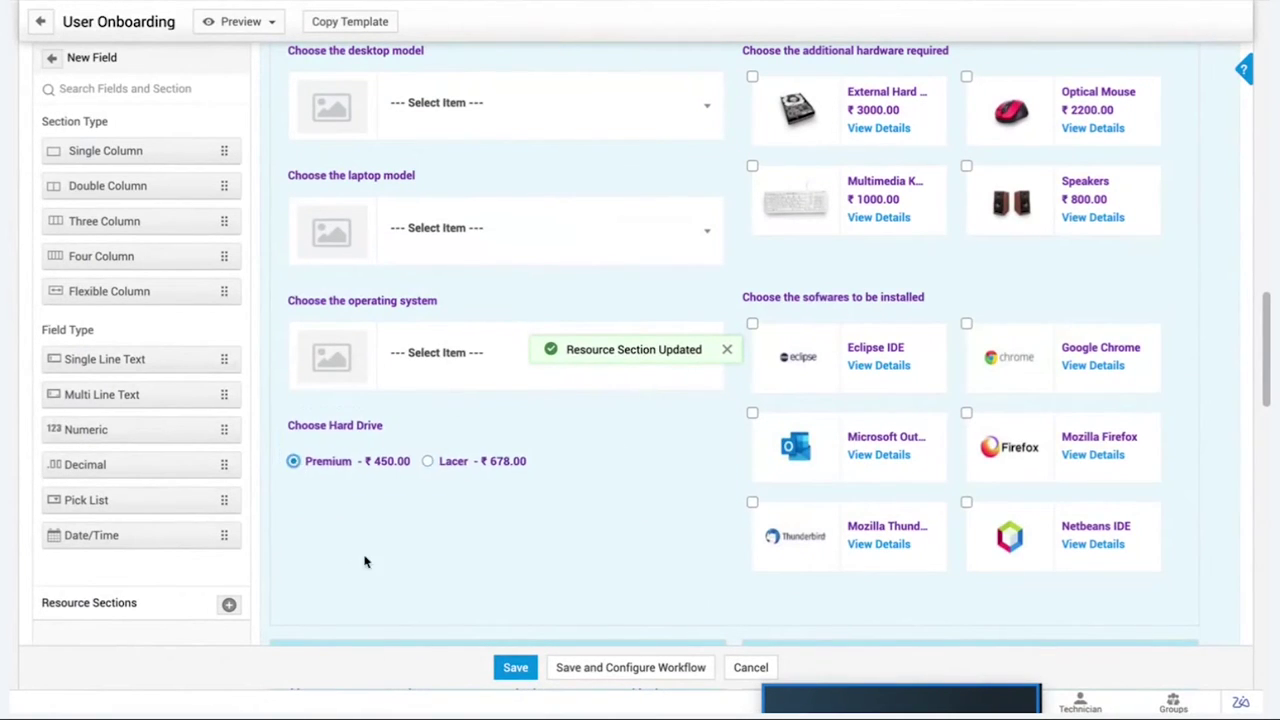
scroll(155, 585, down, 1)
drag(43, 606, 152, 606)
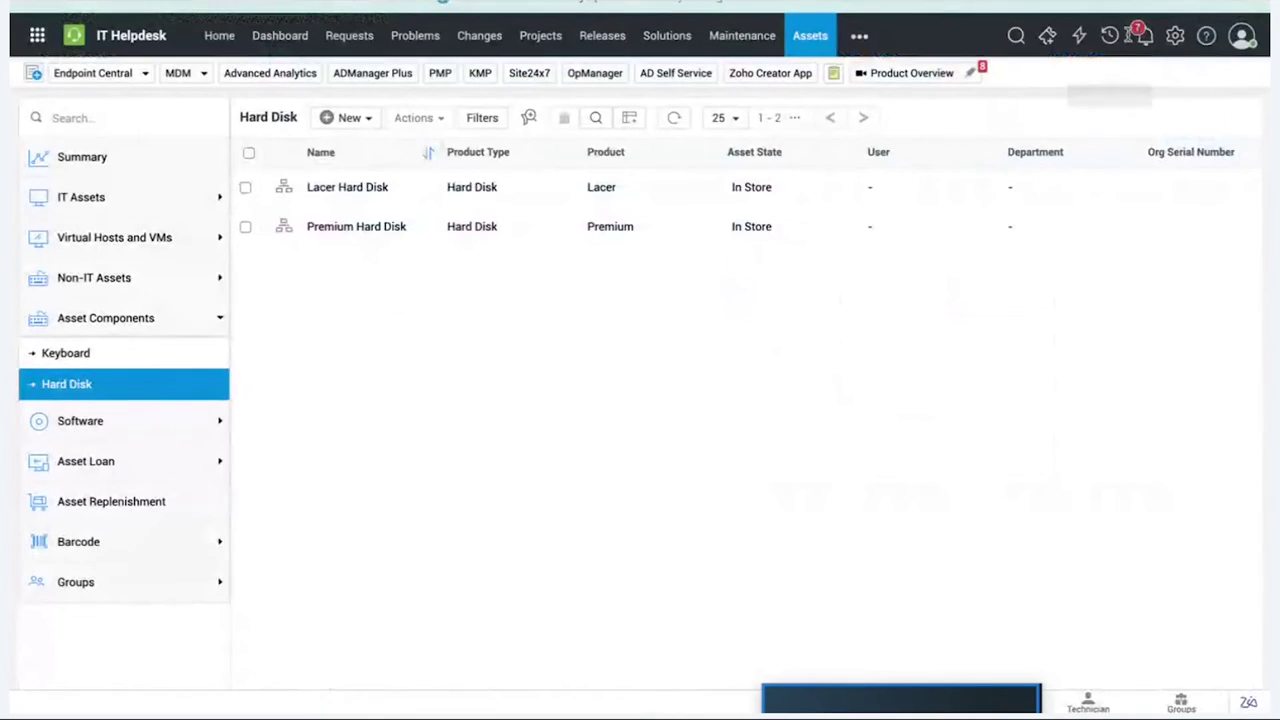
Search the admin settings for "resource", open Resource Questions, and view the question types available for a new question
click(1175, 35)
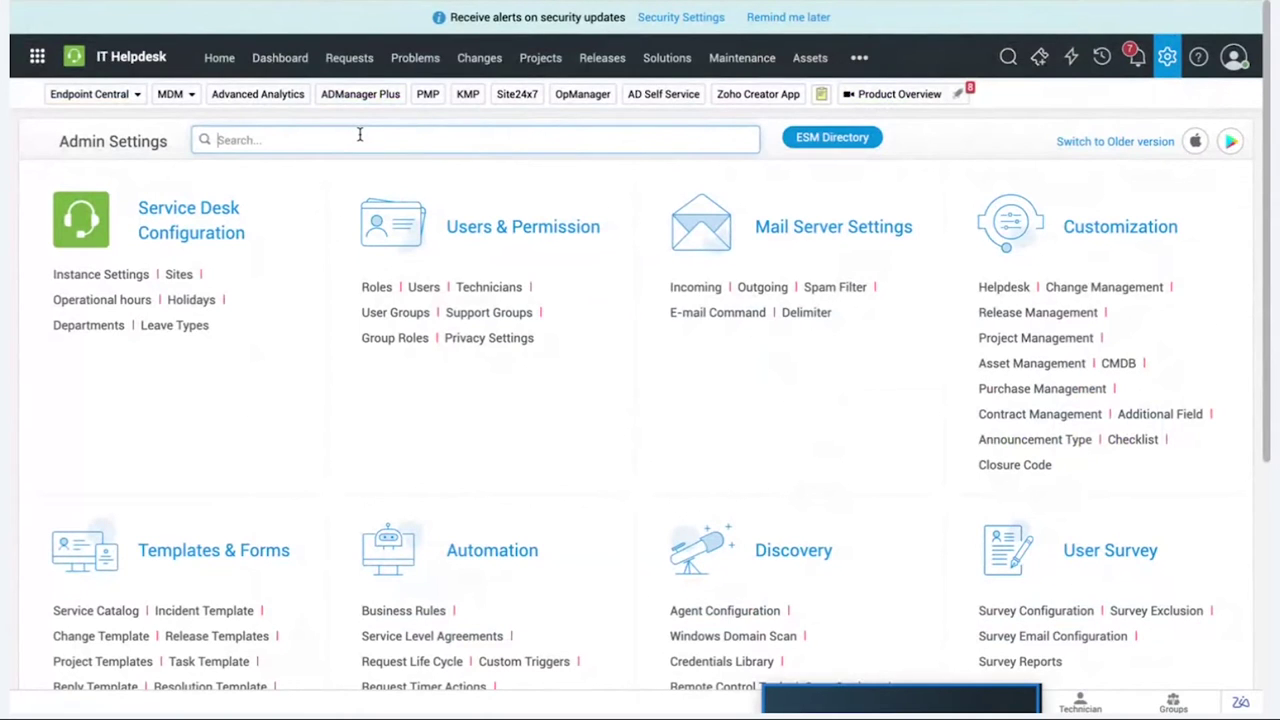
click(359, 134)
text(resource)
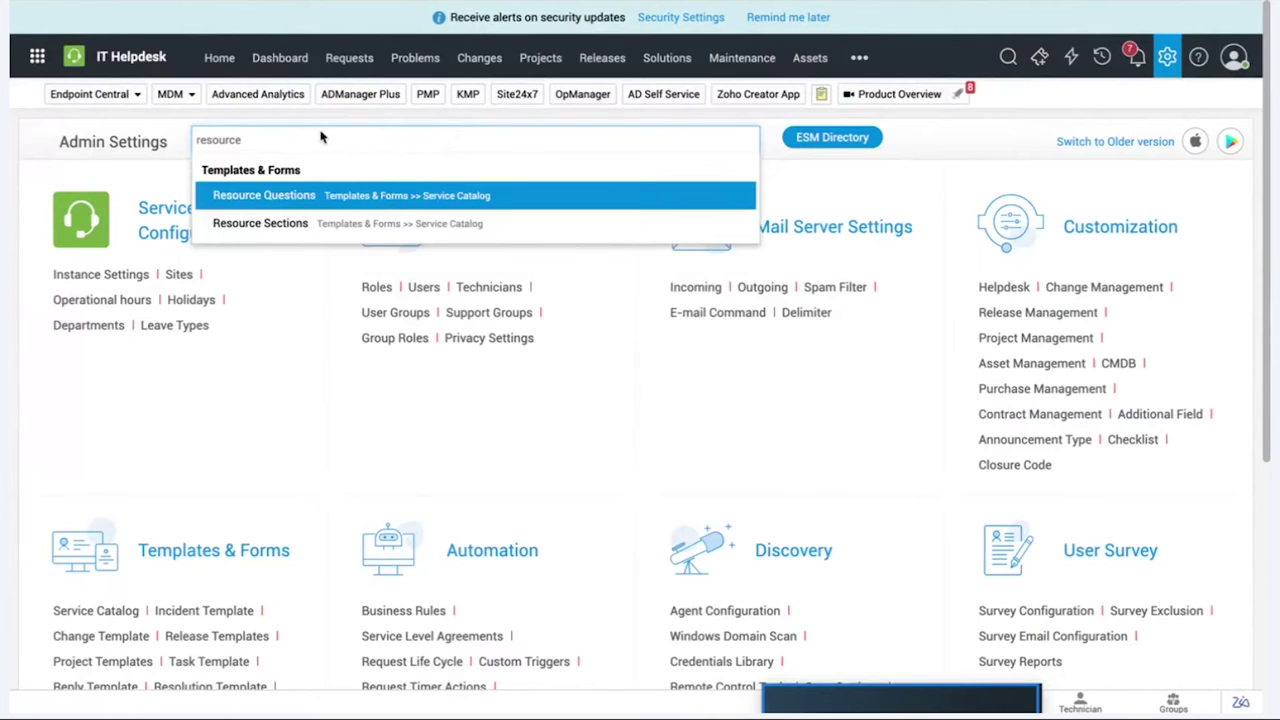
click(299, 197)
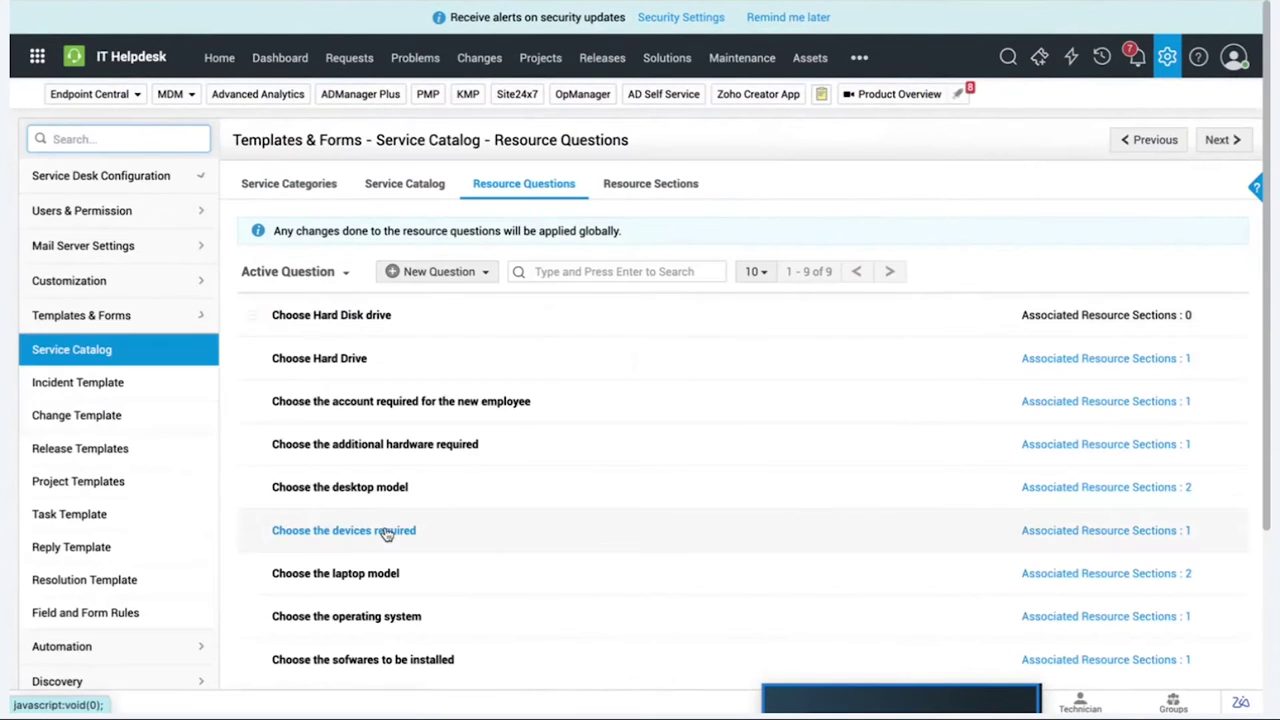
scroll(386, 530, down, 2)
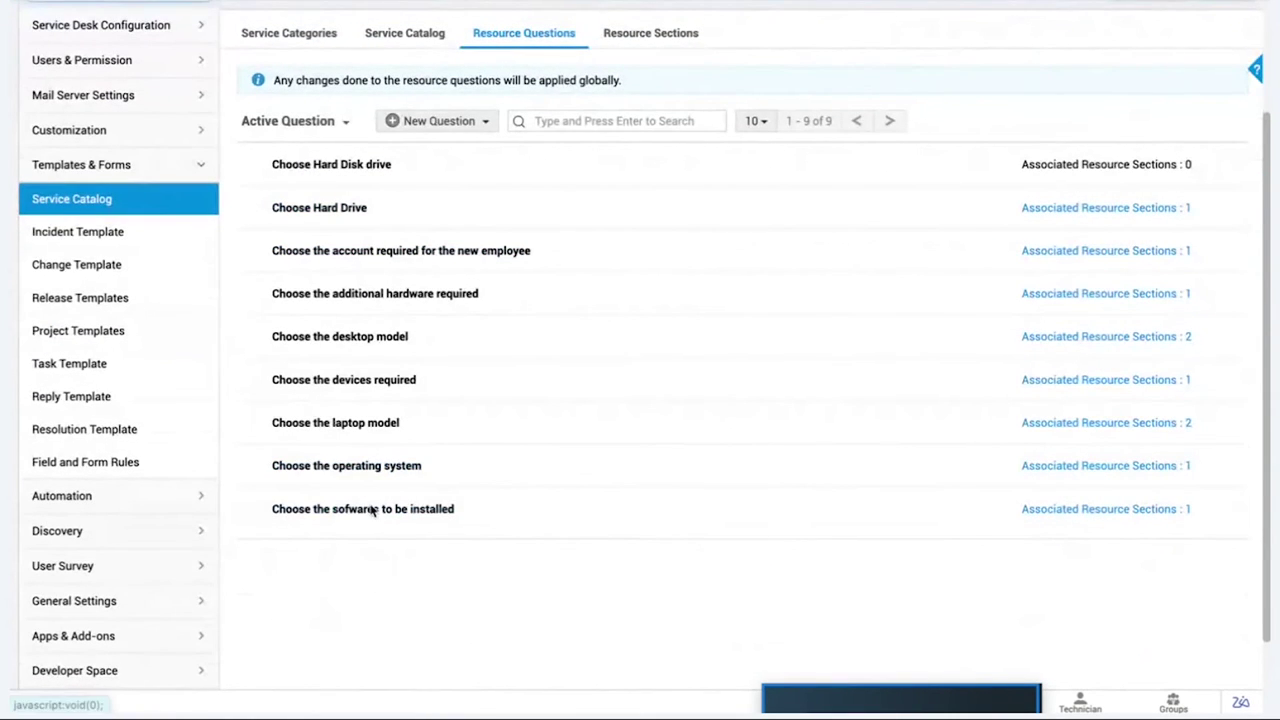
click(484, 122)
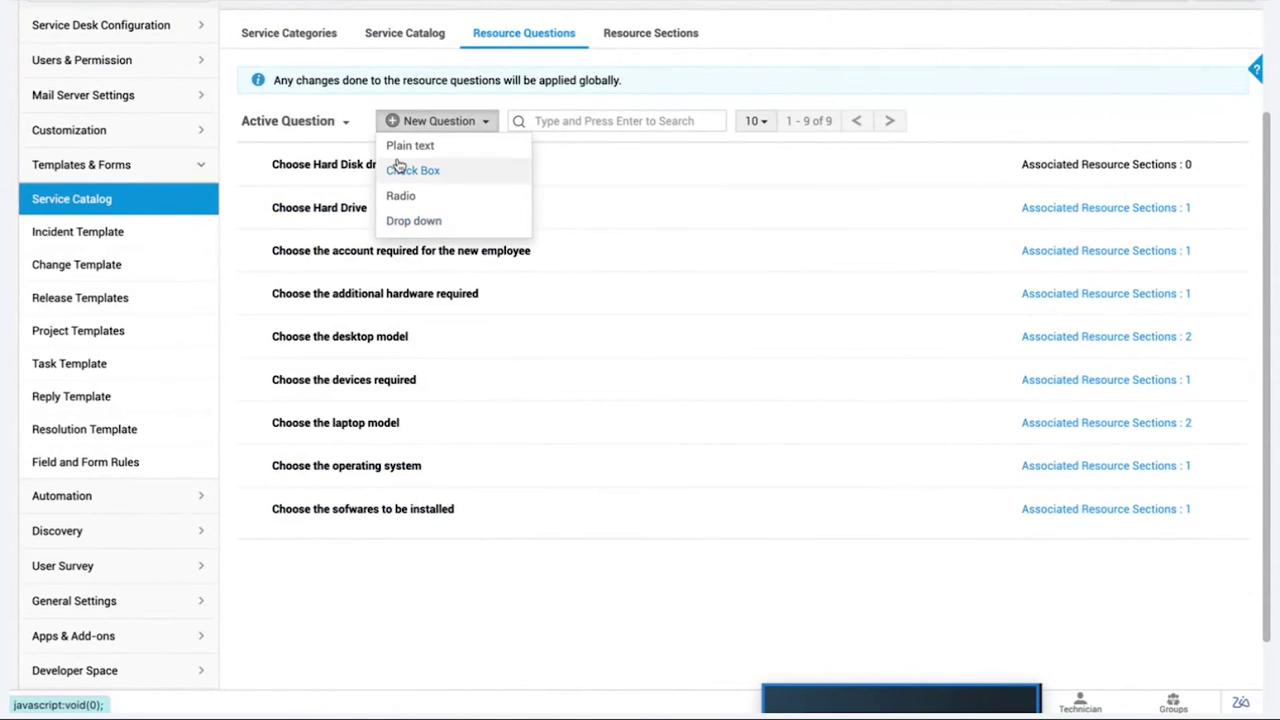
Review the selected accounts, devices and cost estimation in the VIP/Manager Onboard request form
scroll(398, 165, up, 3)
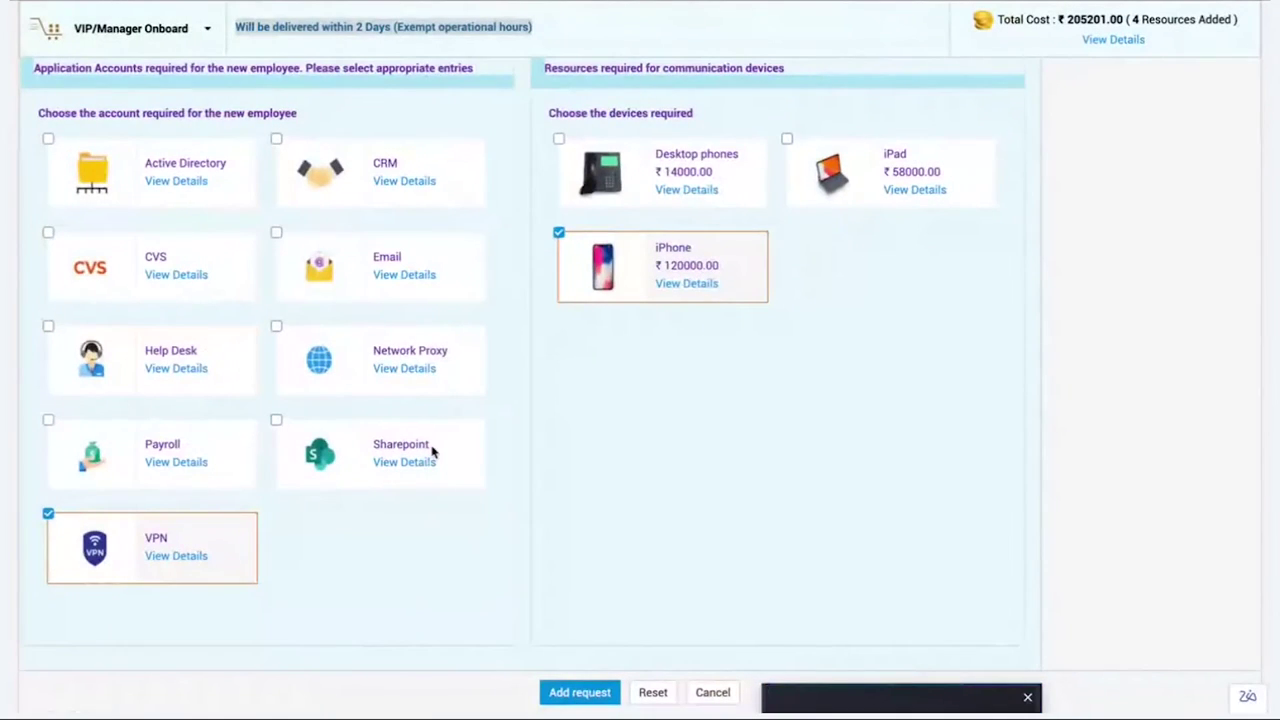
scroll(428, 460, down, 5)
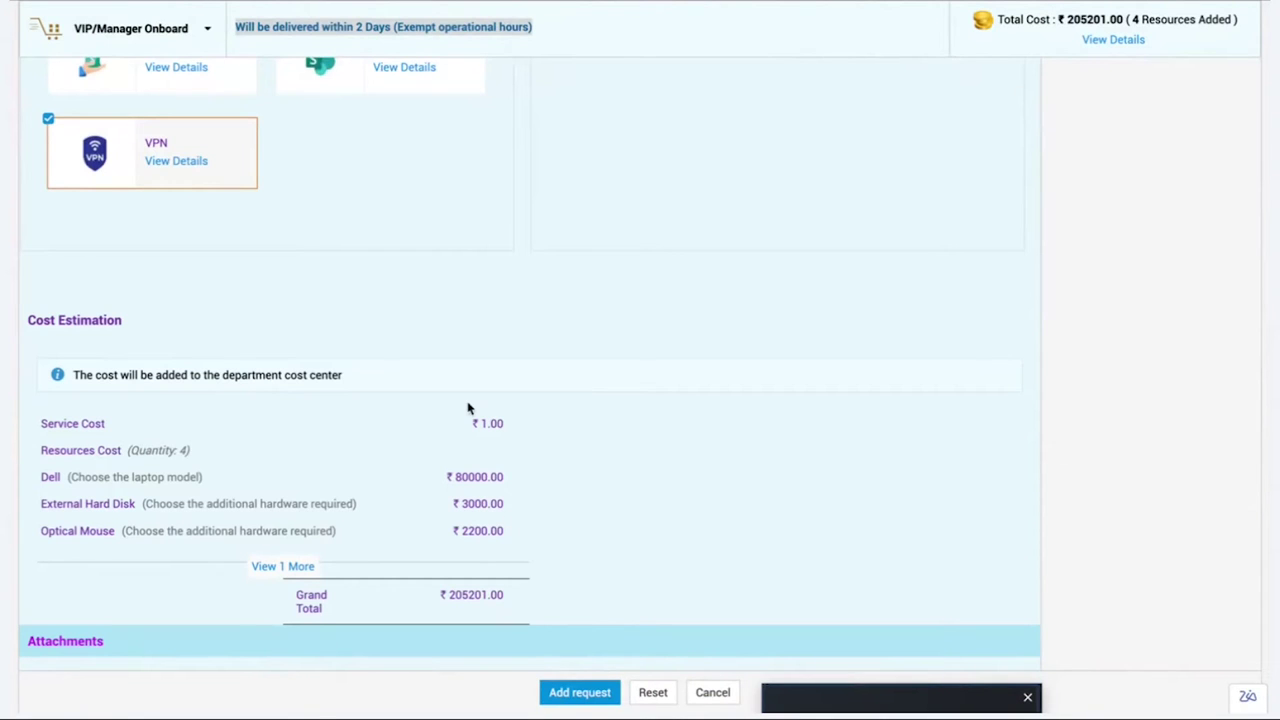
scroll(468, 408, up, 6)
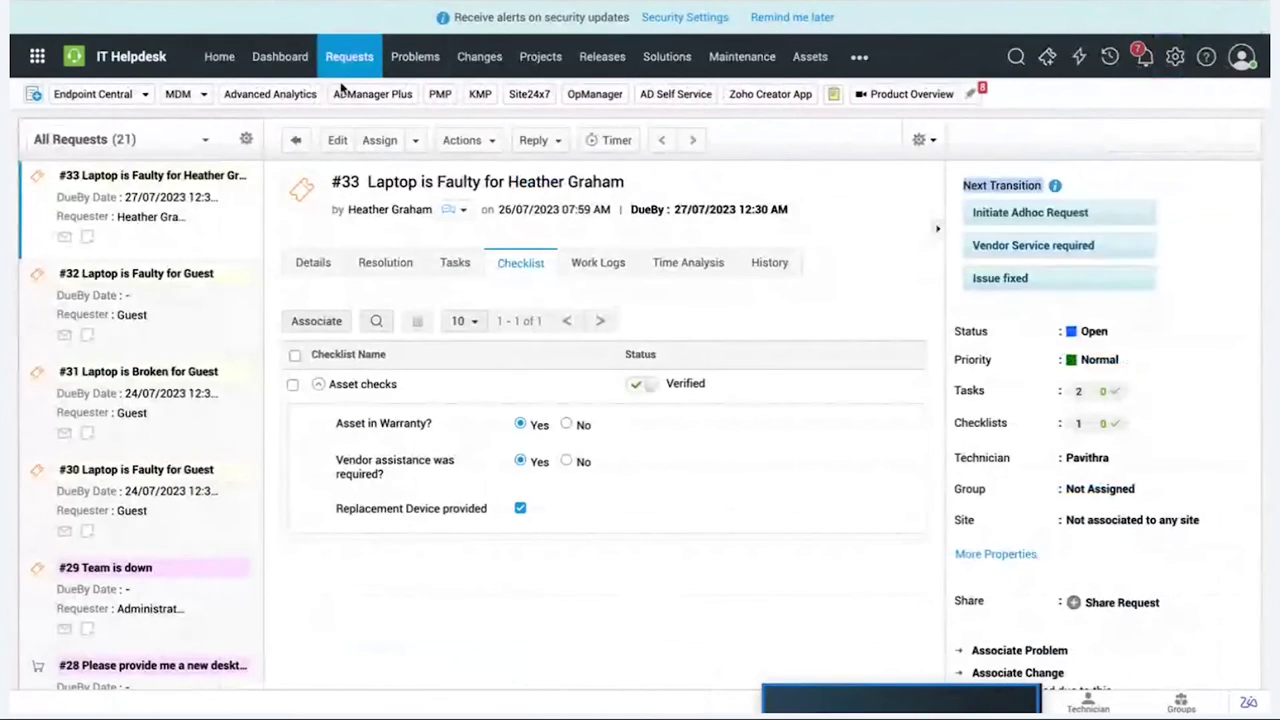
Widen the Subject column in the All Requests list and open the New Hire request awaiting approval
click(349, 57)
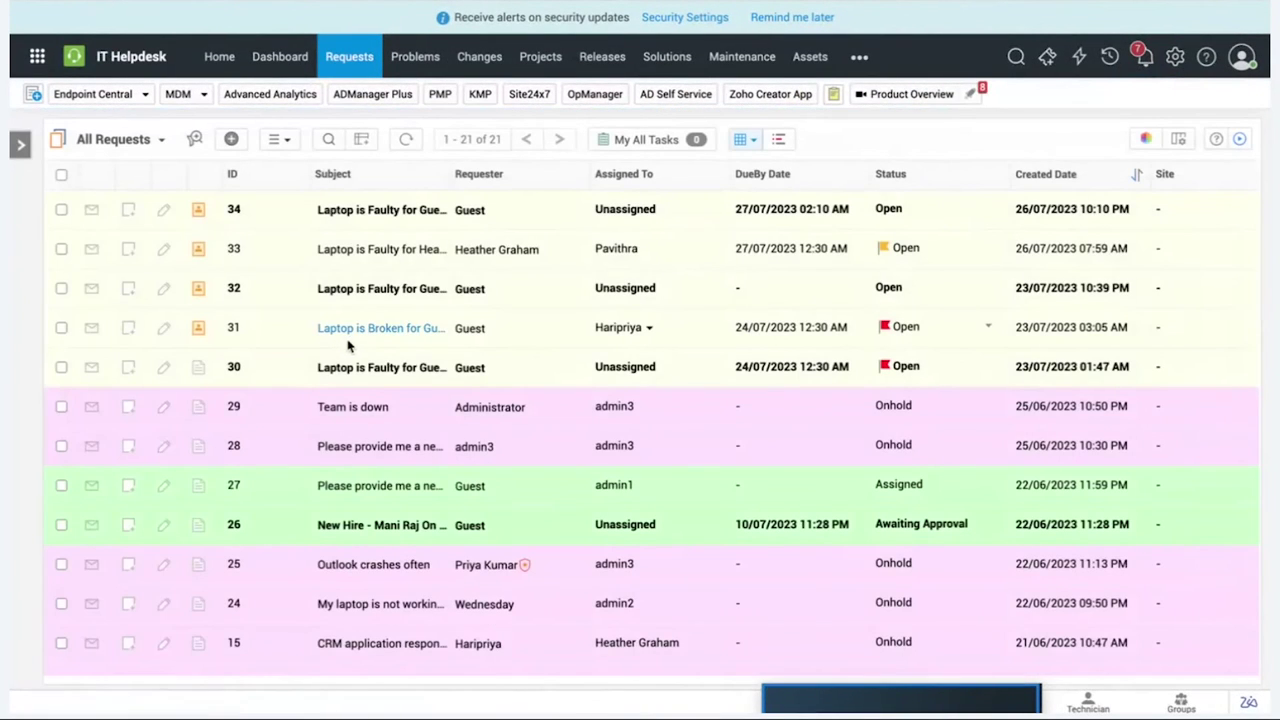
scroll(366, 450, down, 2)
scroll(368, 462, down, 1)
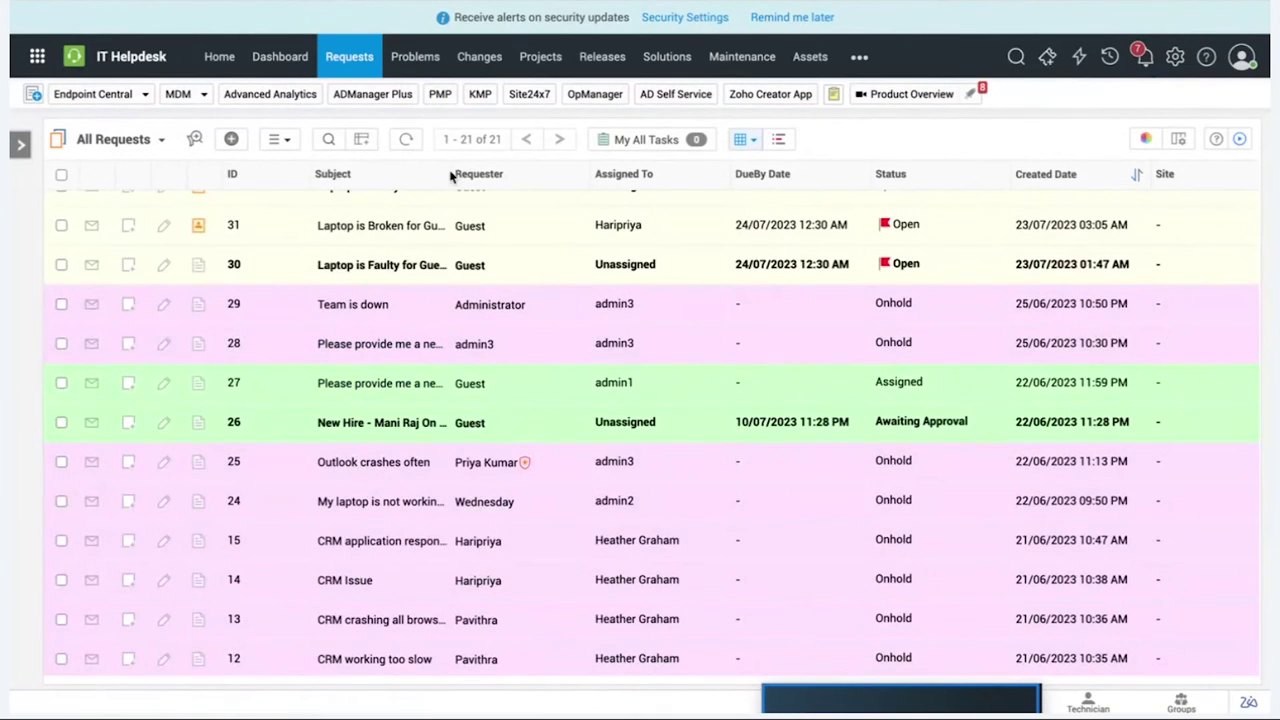
drag(448, 173, 580, 178)
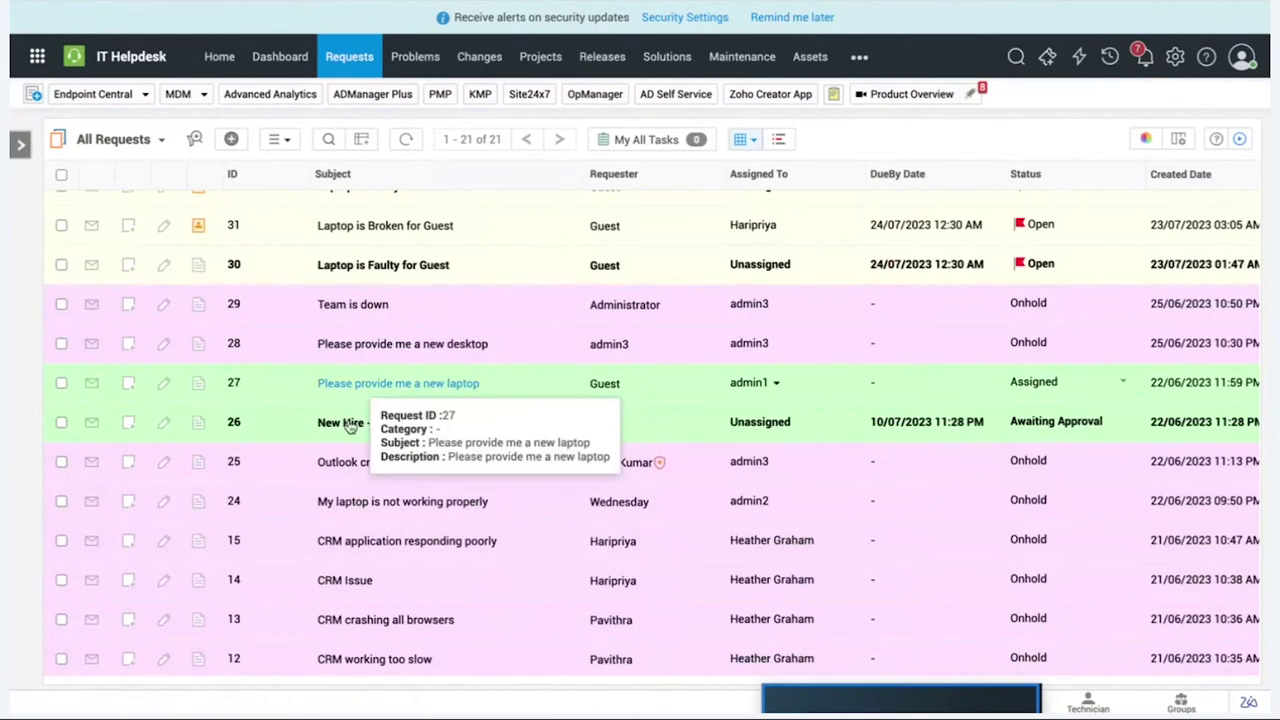
click(388, 425)
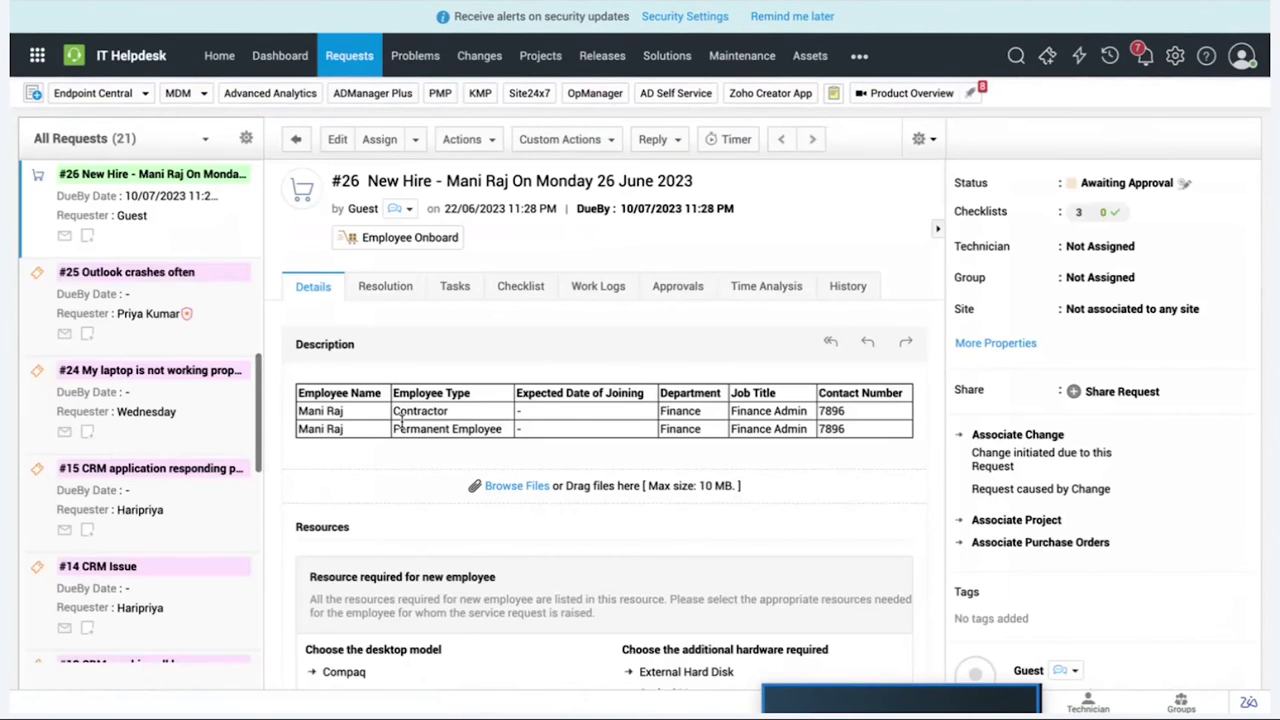
Review the resources chosen in the New Hire request and open its approvals
scroll(452, 521, down, 5)
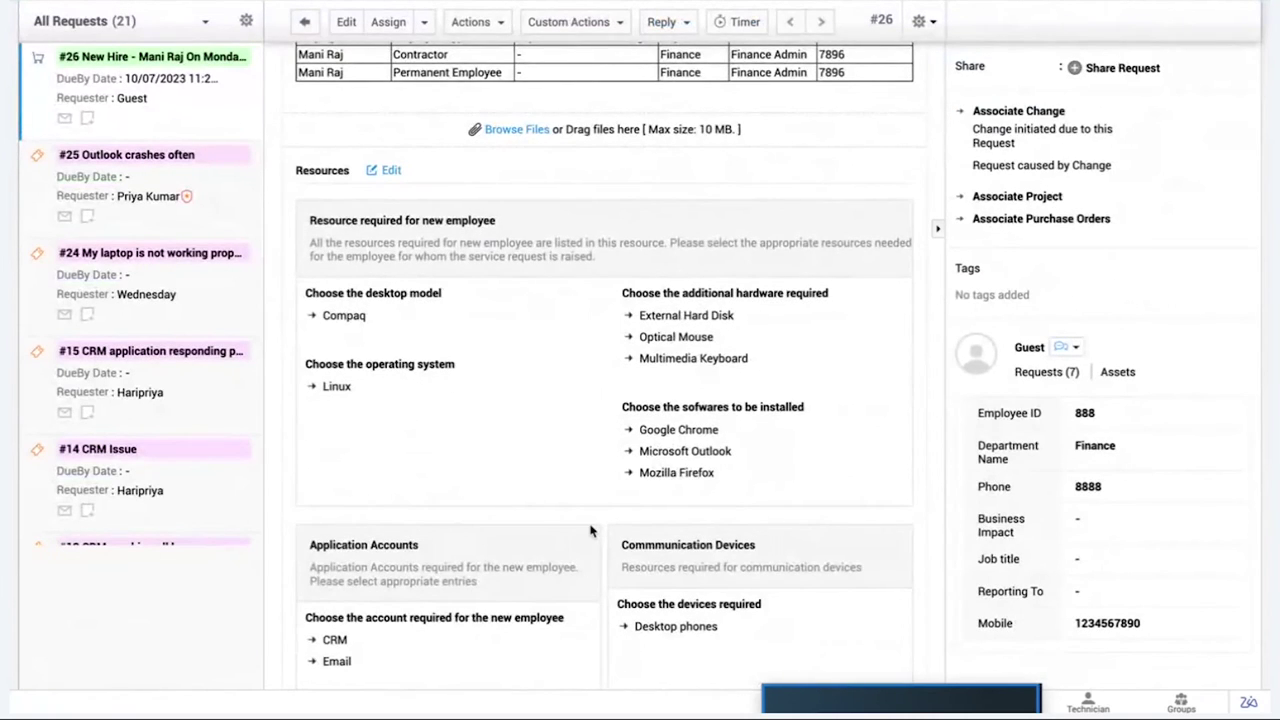
scroll(590, 532, down, 3)
scroll(590, 532, up, 2)
scroll(590, 532, up, 6)
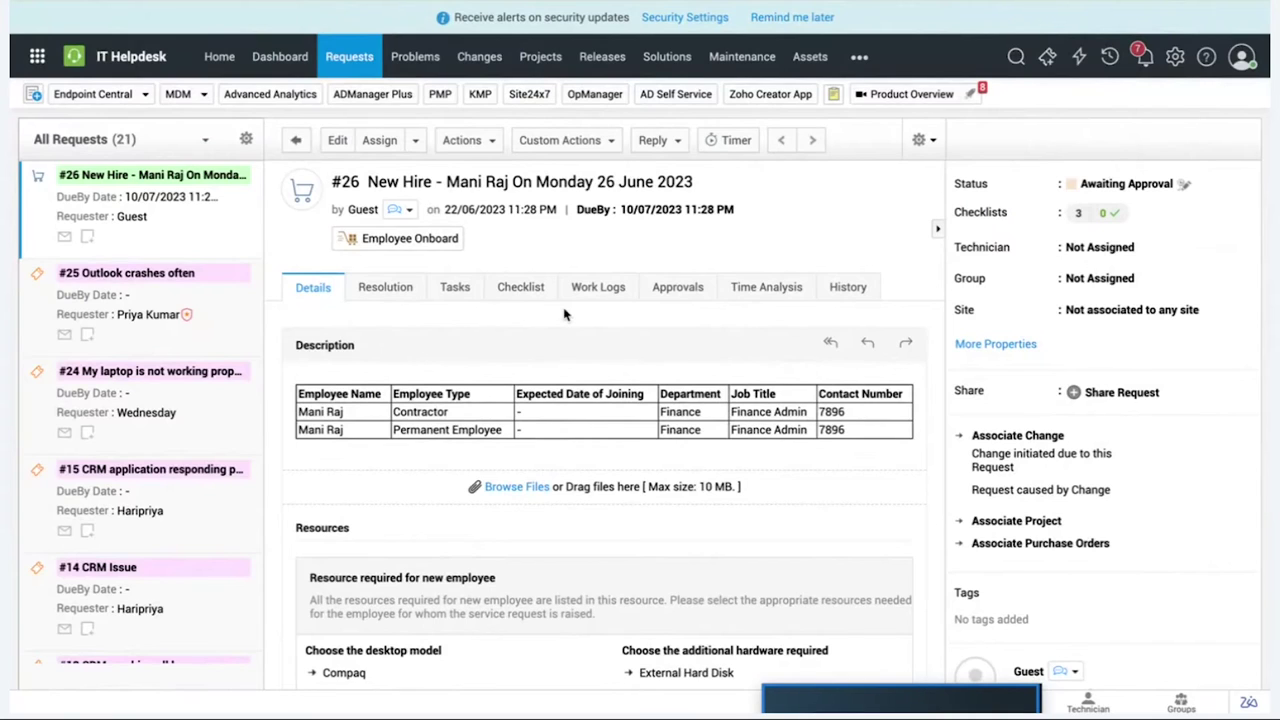
click(672, 299)
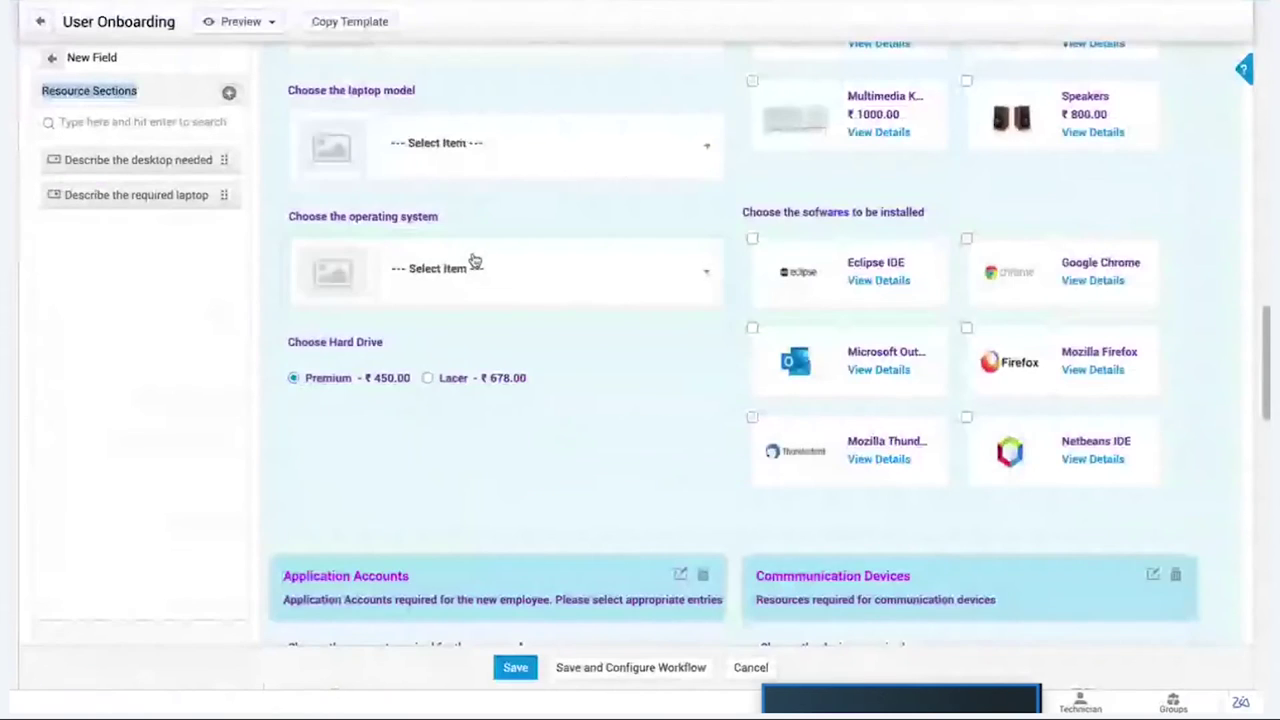
Open Level One for editing in the User Onboarding template's workflow approvals and list its available approvers
scroll(475, 262, up, 15)
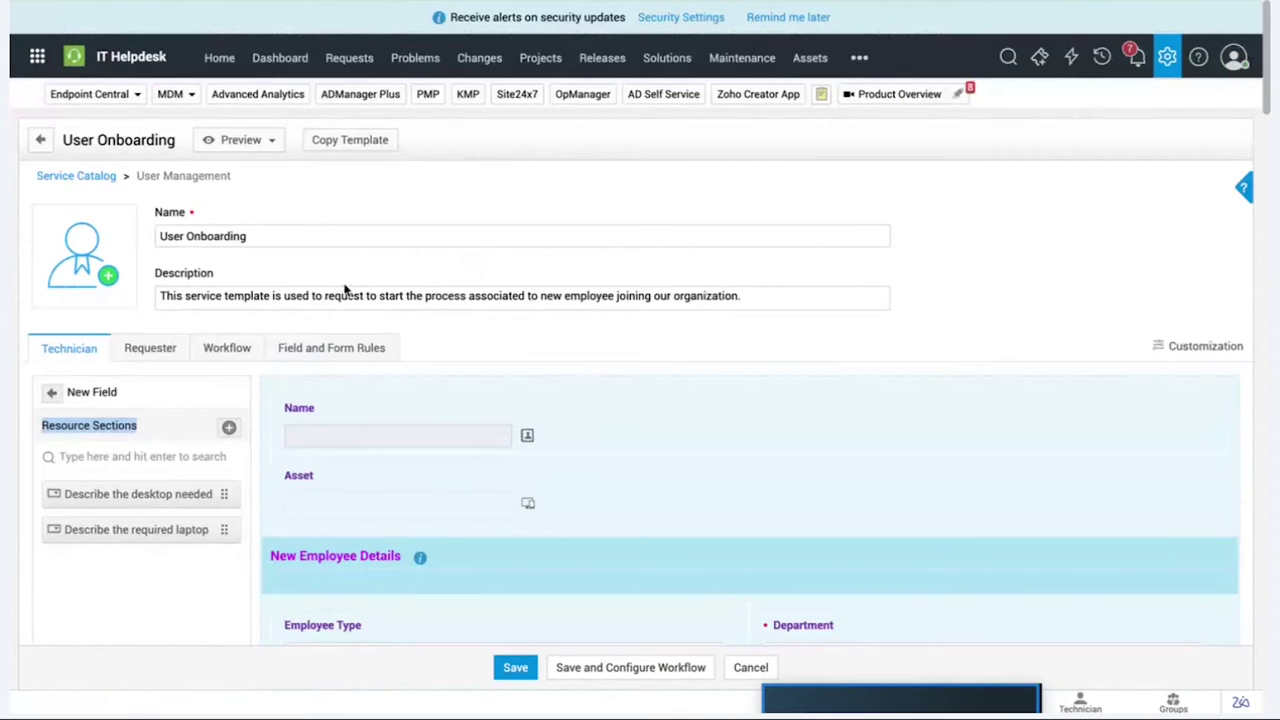
click(245, 348)
scroll(268, 533, down, 2)
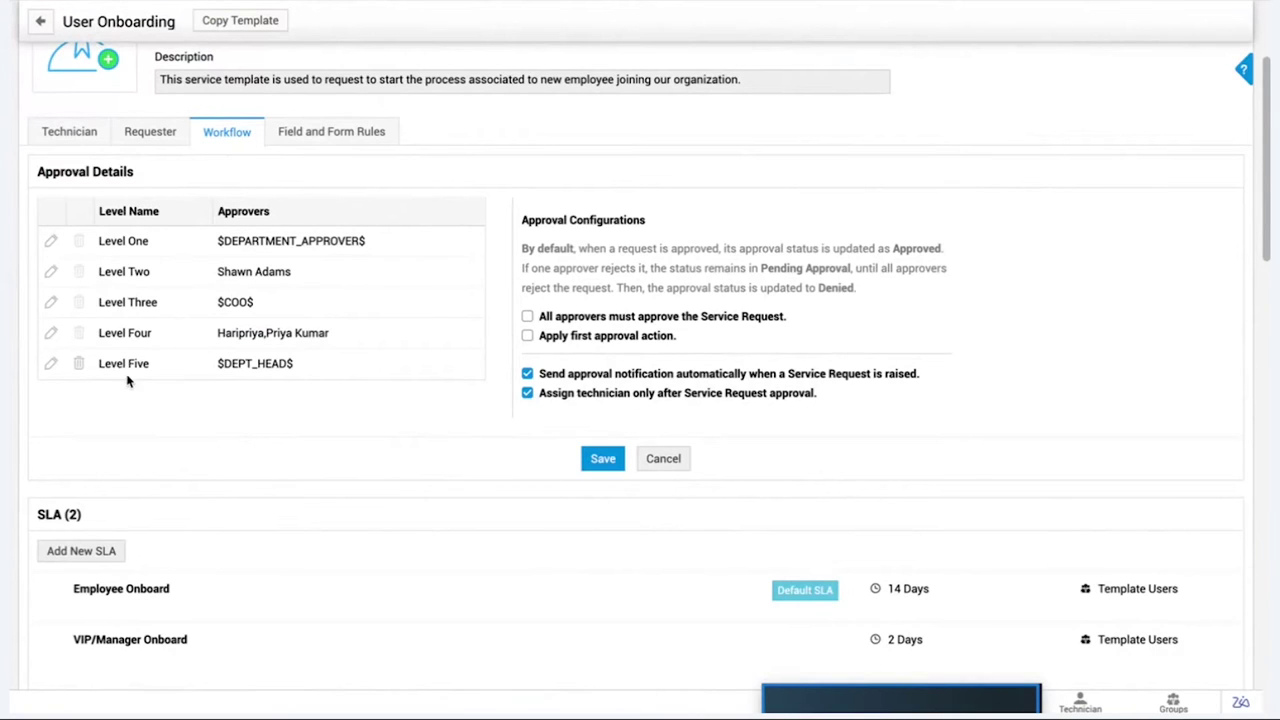
click(51, 242)
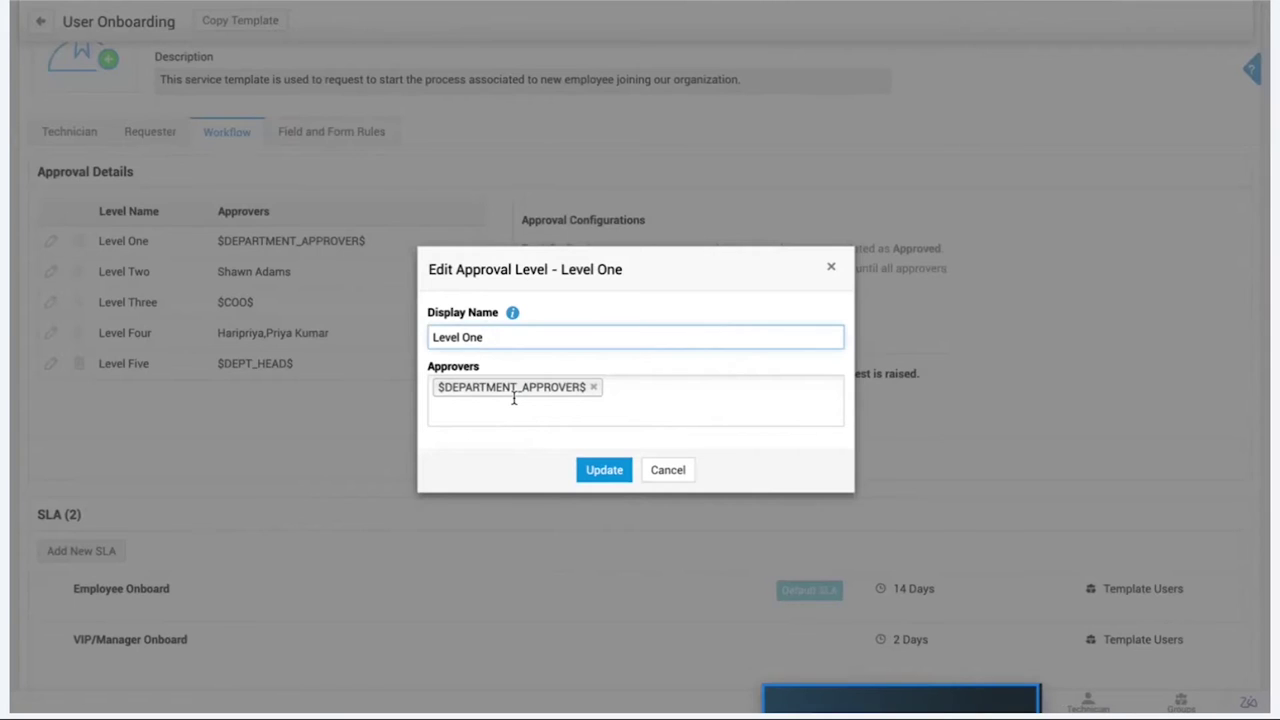
click(666, 409)
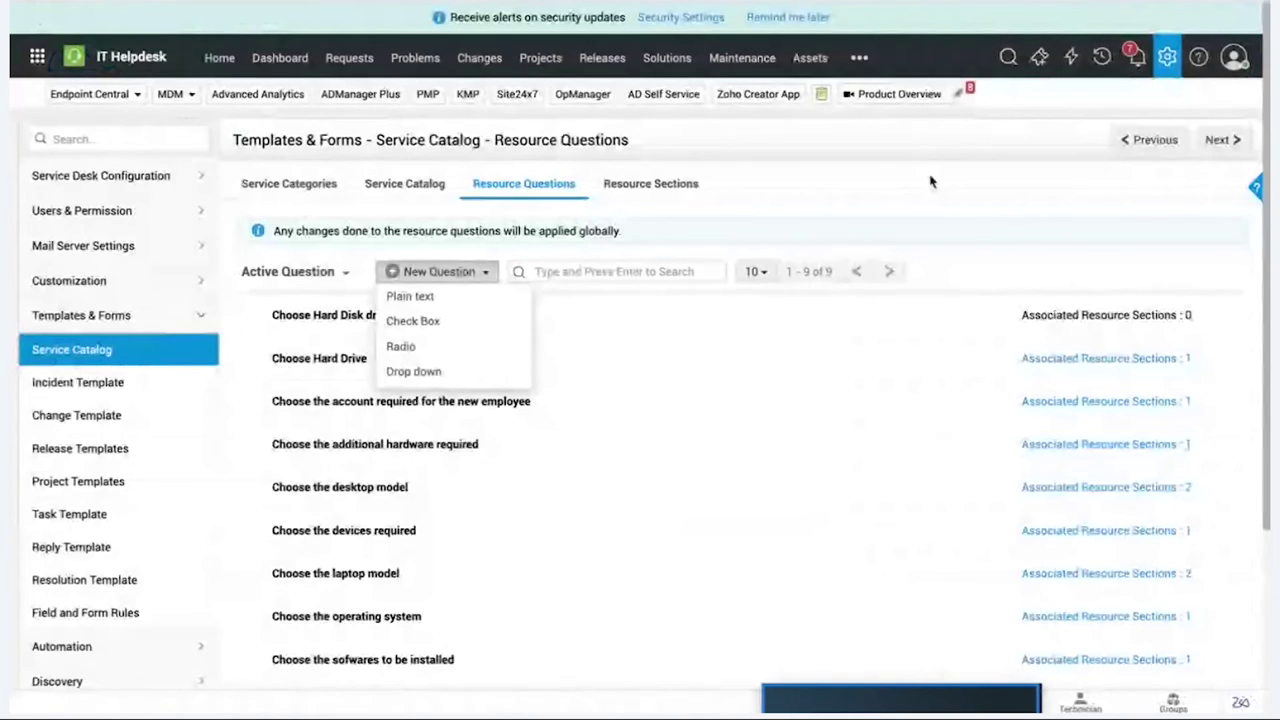
Open the admin4 technician's edit form from the user administration list and examine the Service Request Approver option
click(1167, 57)
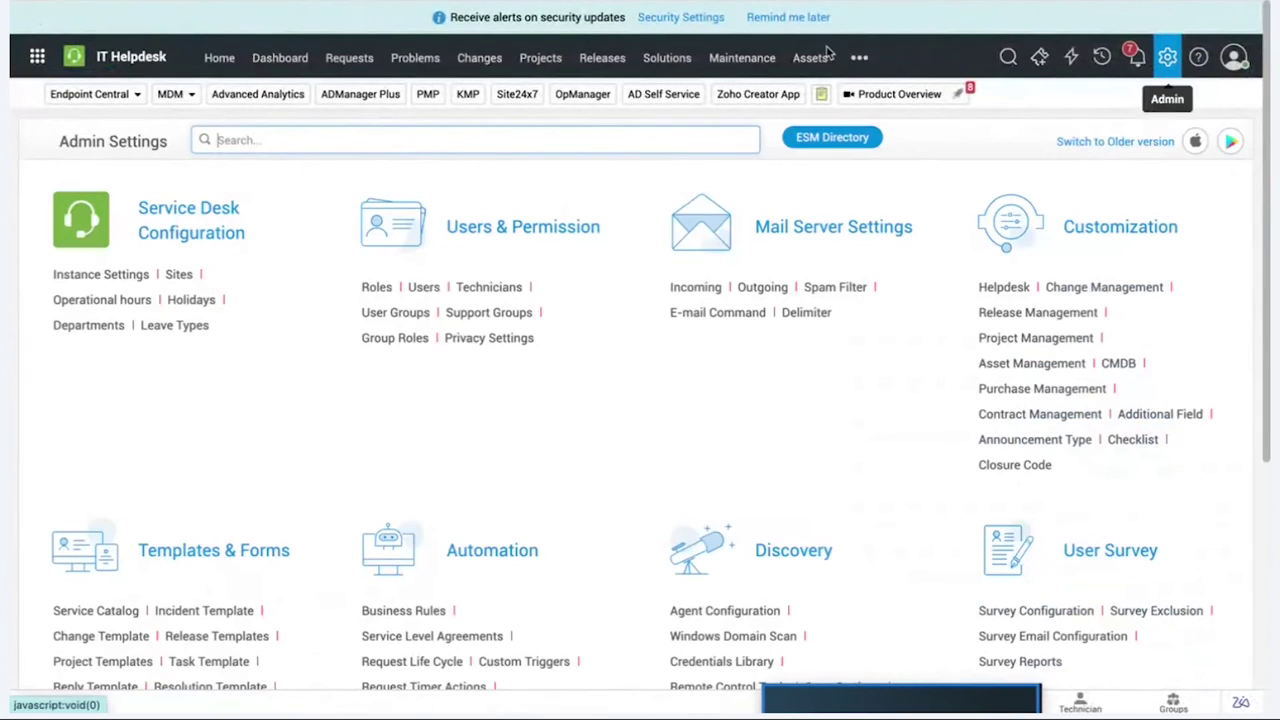
click(423, 287)
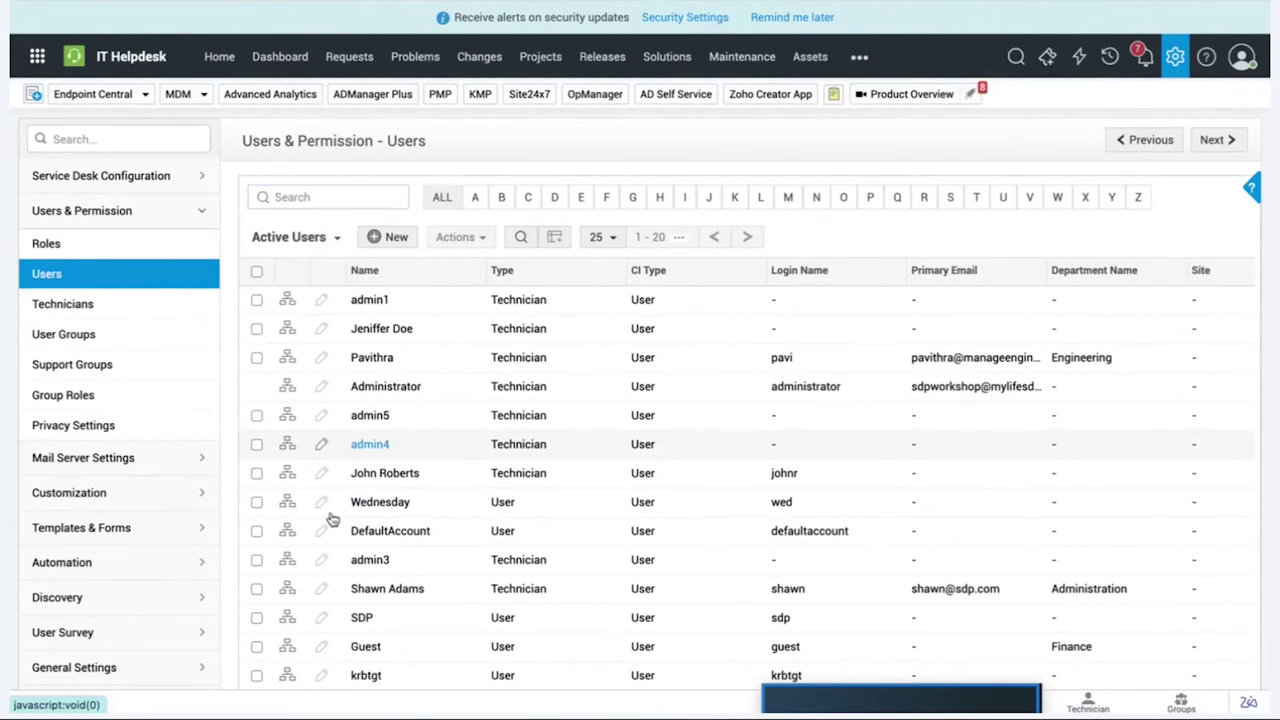
scroll(331, 520, down, 3)
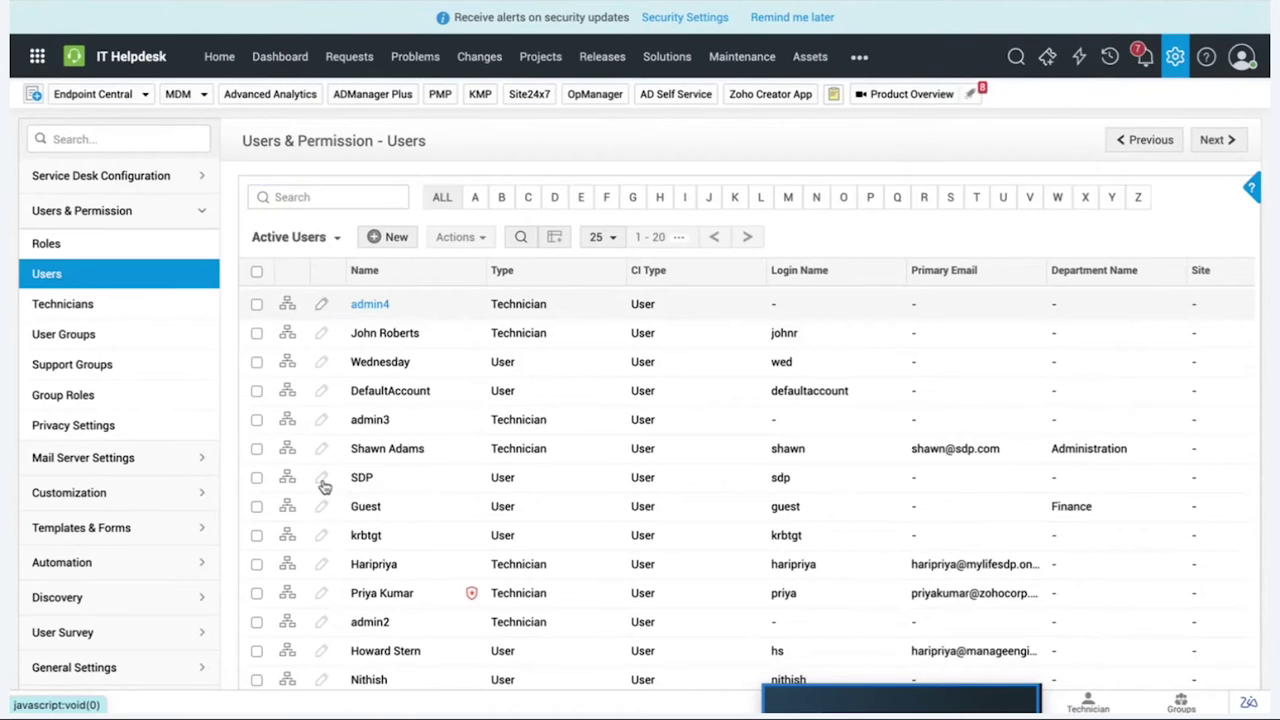
click(321, 303)
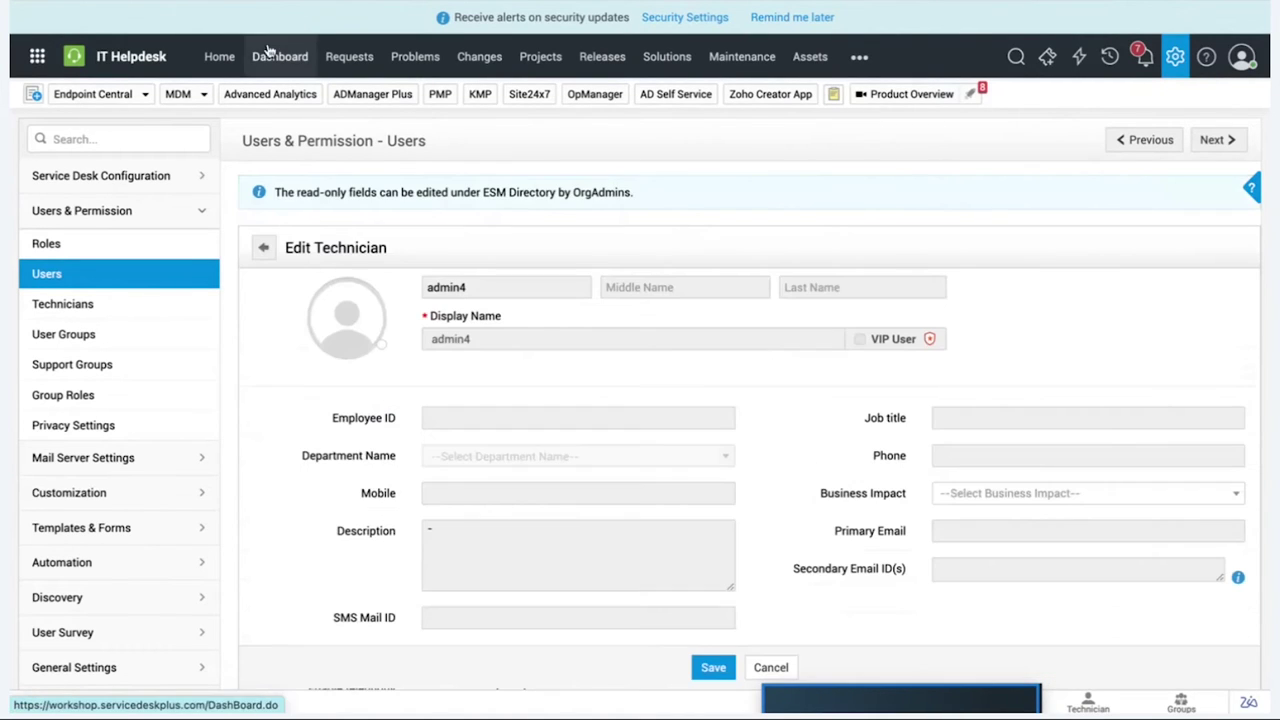
scroll(487, 368, down, 5)
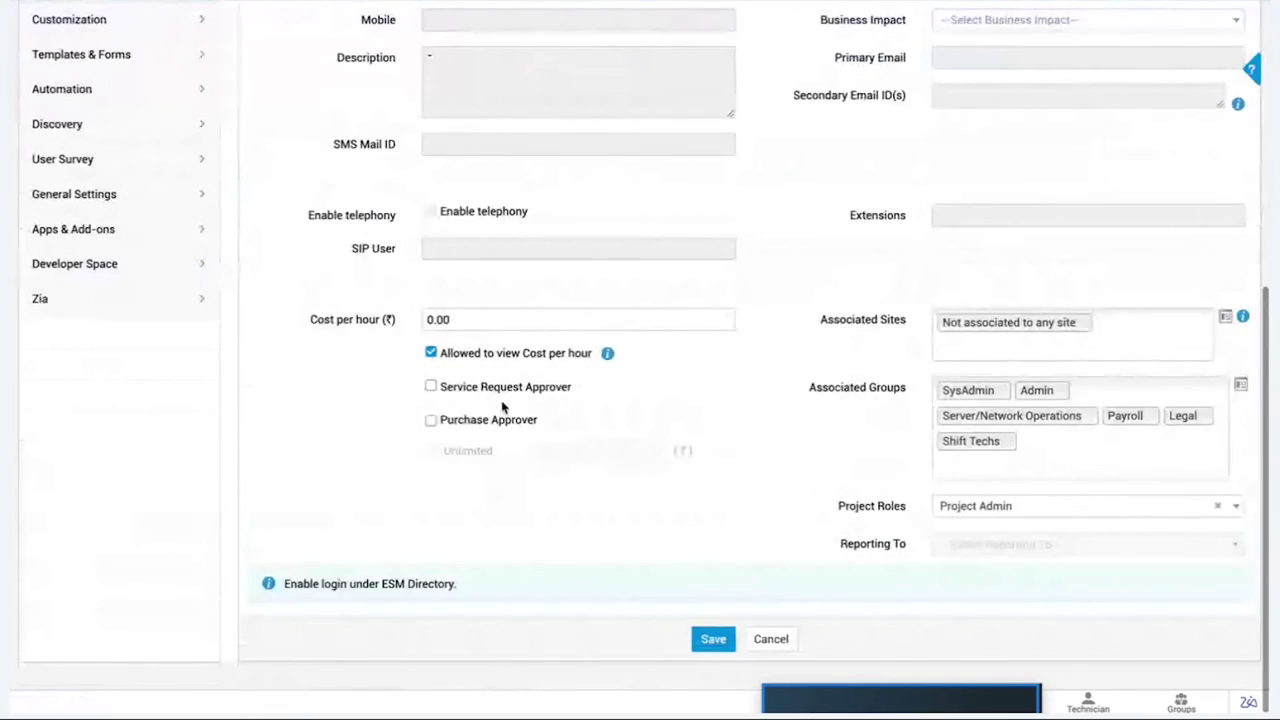
drag(573, 387, 432, 386)
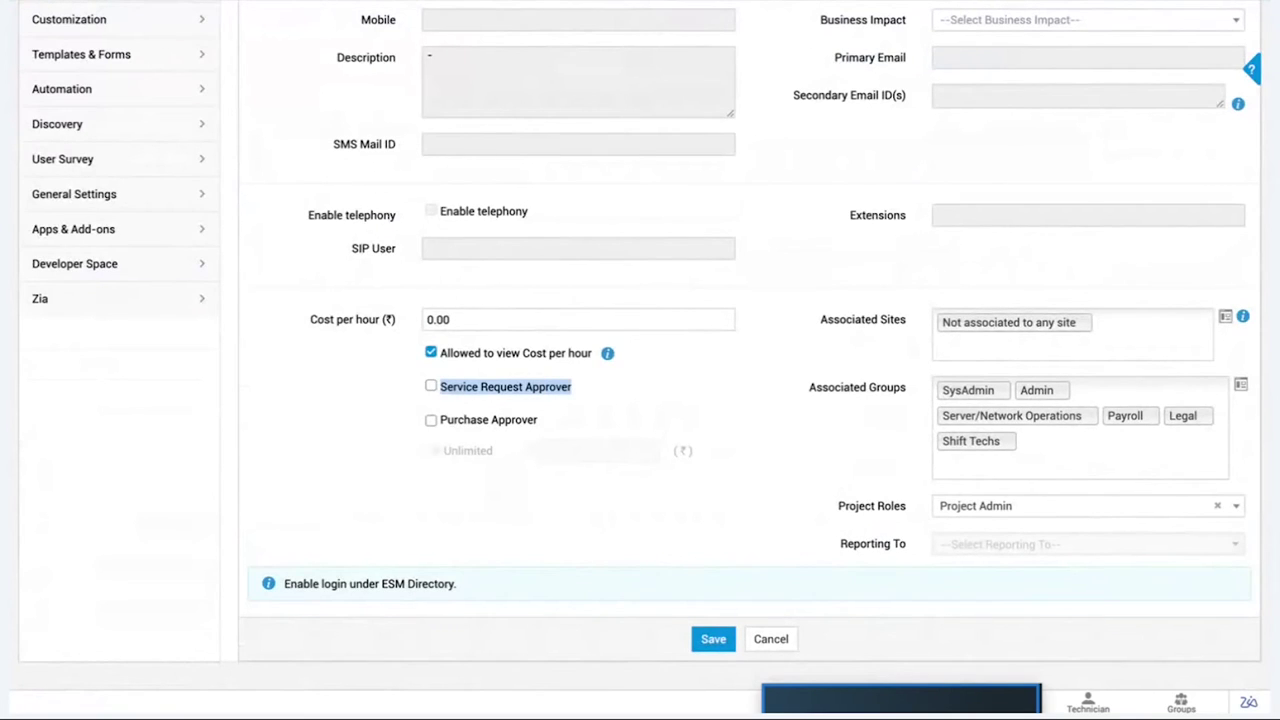
scroll(470, 194, up, 5)
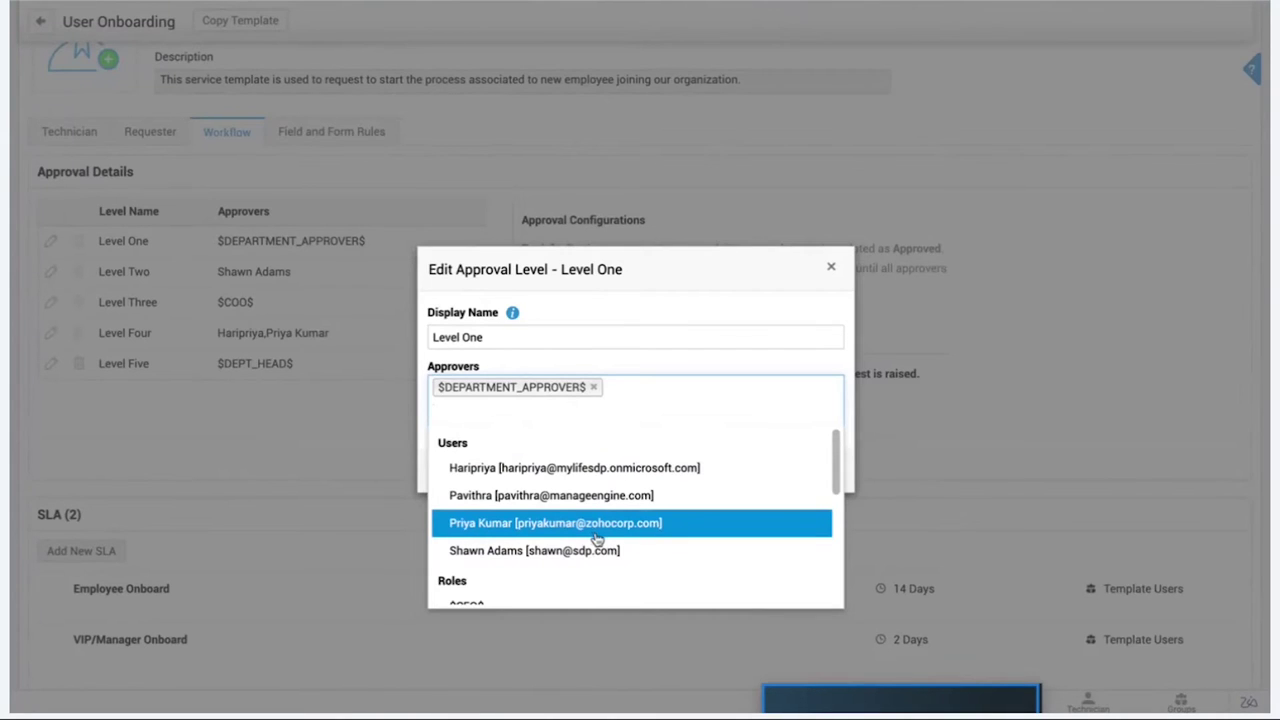
Examine the users and roles available as Level One approvers, and close the approval level without changes
scroll(577, 510, down, 1)
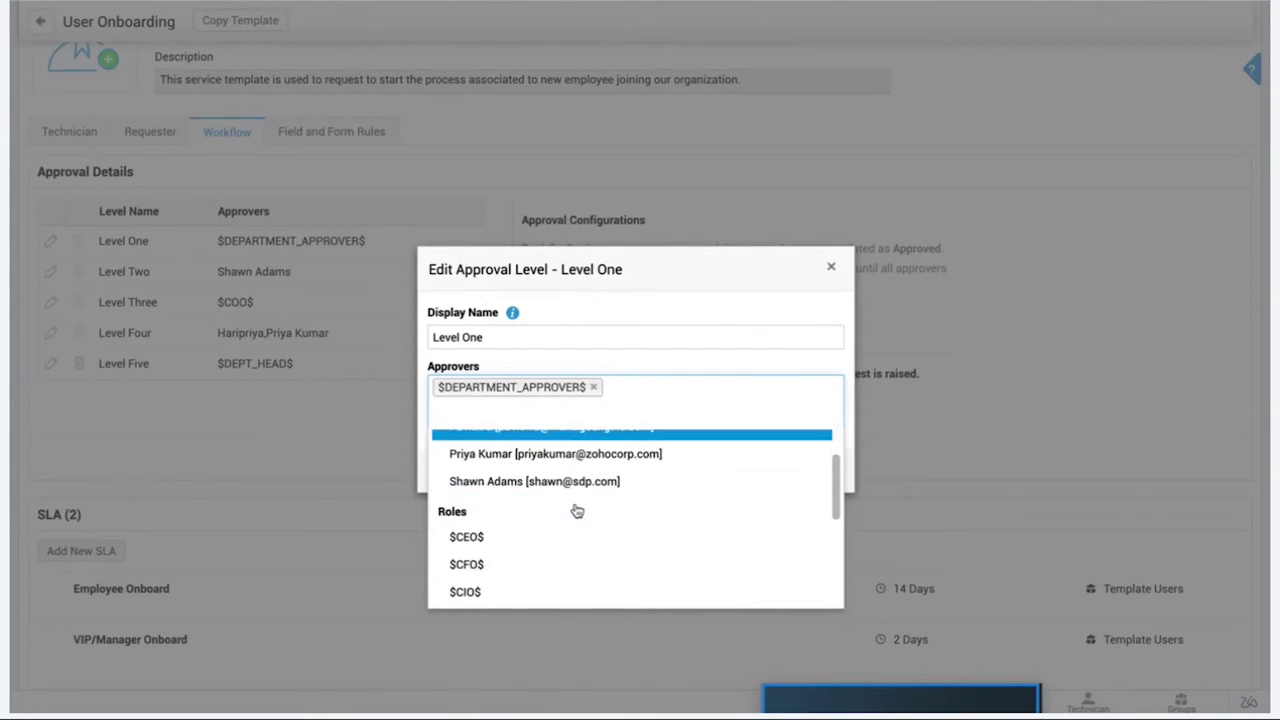
scroll(500, 578, down, 3)
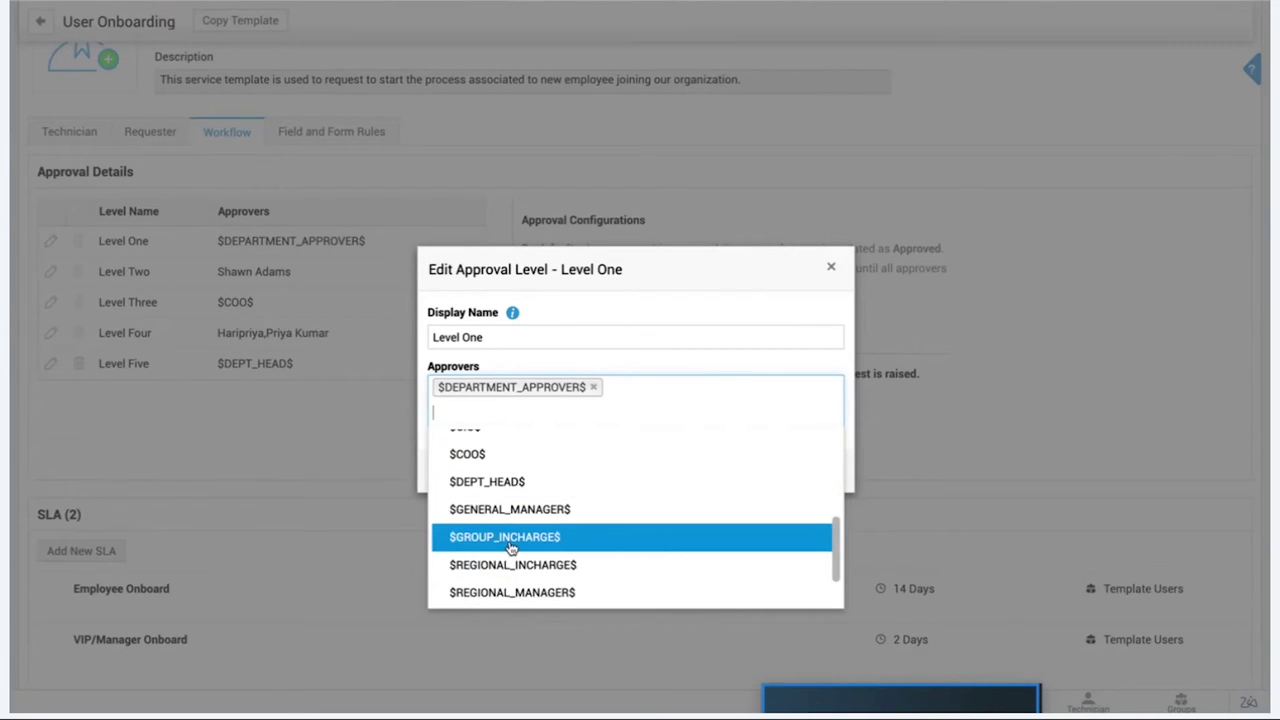
click(831, 268)
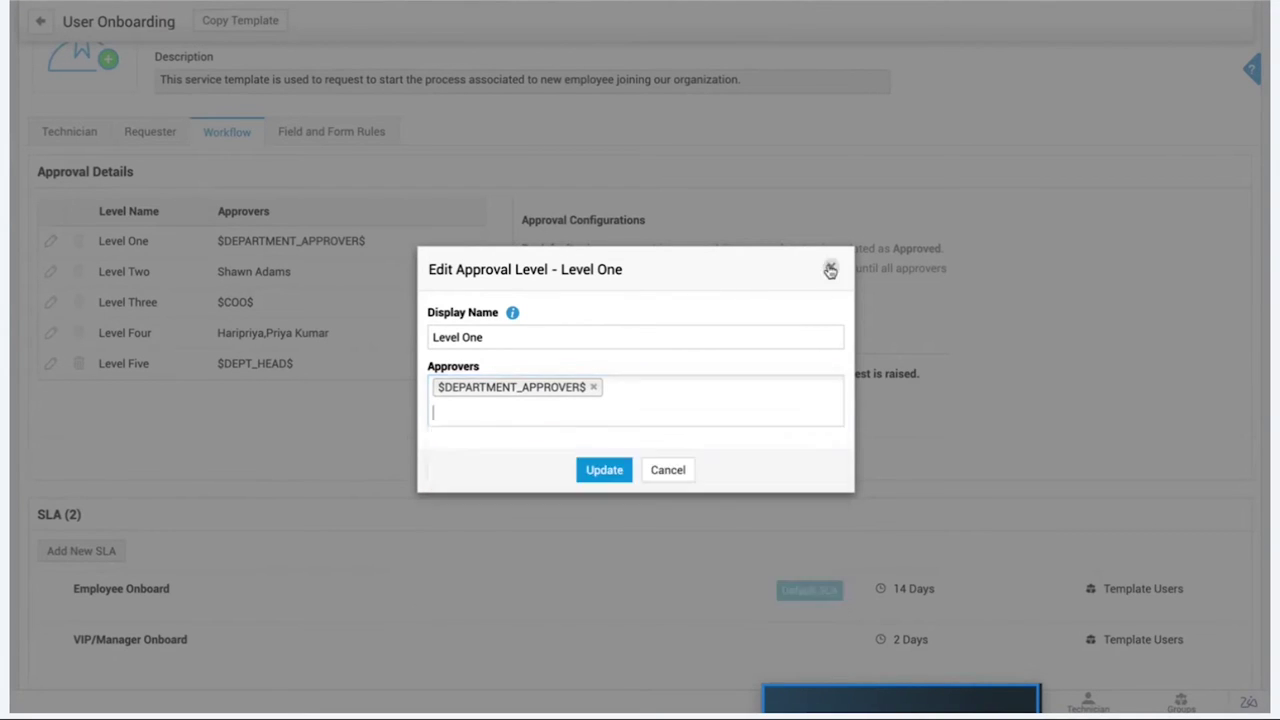
click(833, 270)
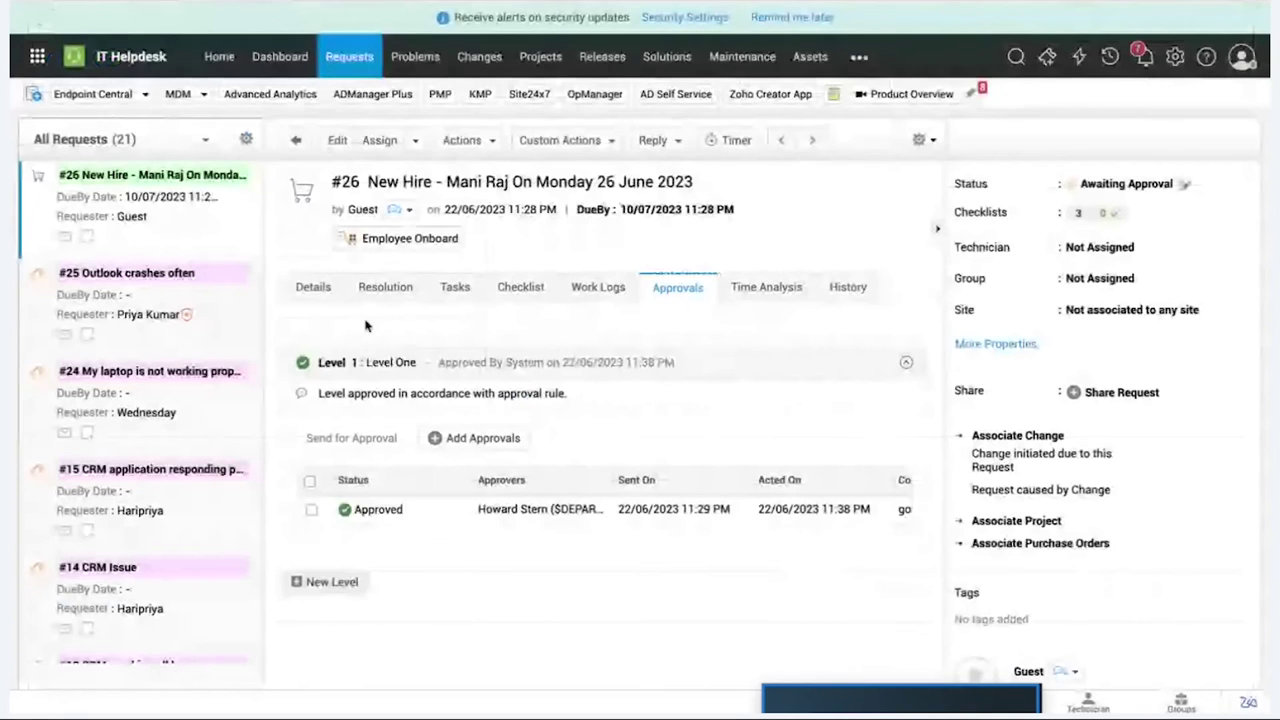
Check the requester and their department name beside the New Hire request's Level One approval
drag(326, 204, 383, 218)
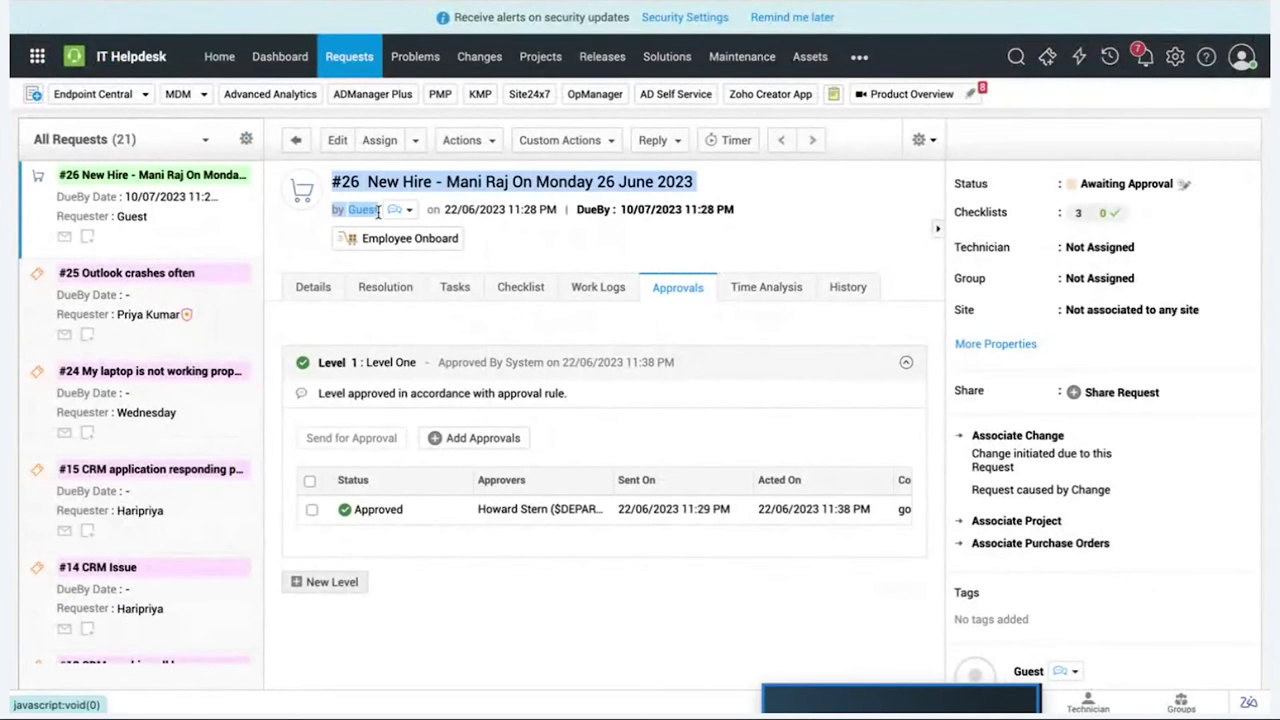
scroll(805, 515, down, 3)
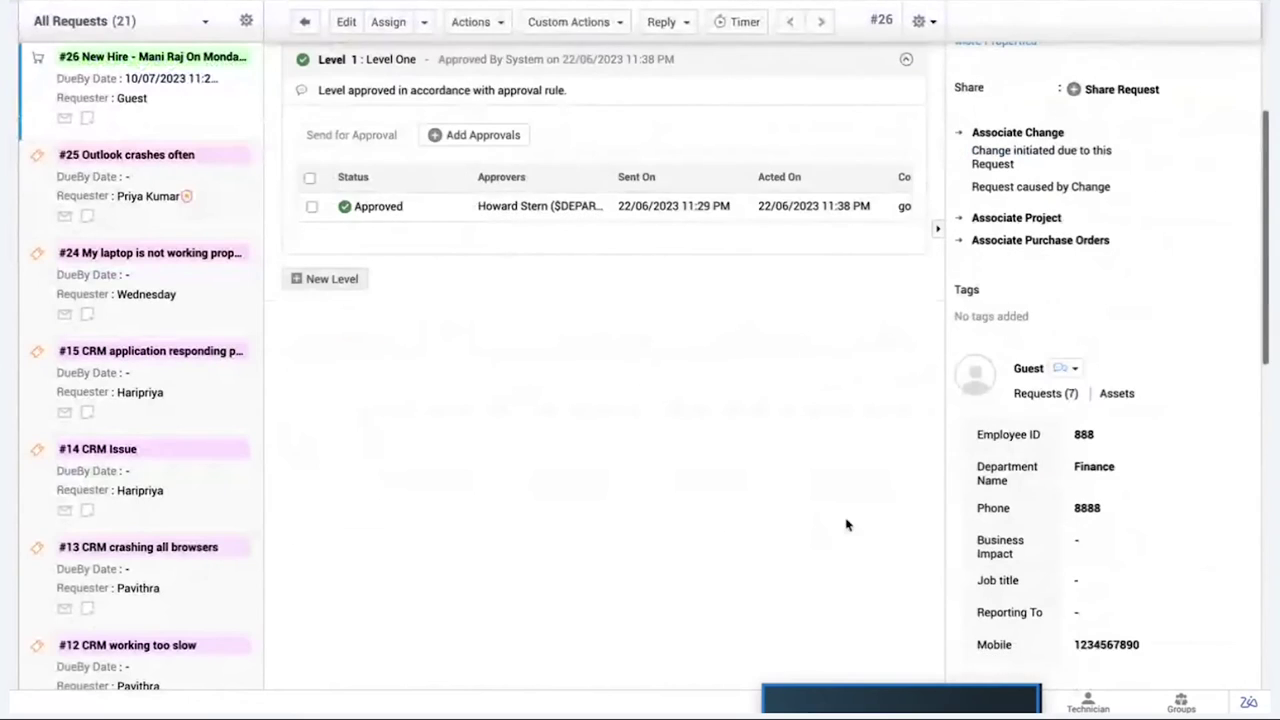
drag(1142, 472, 1068, 474)
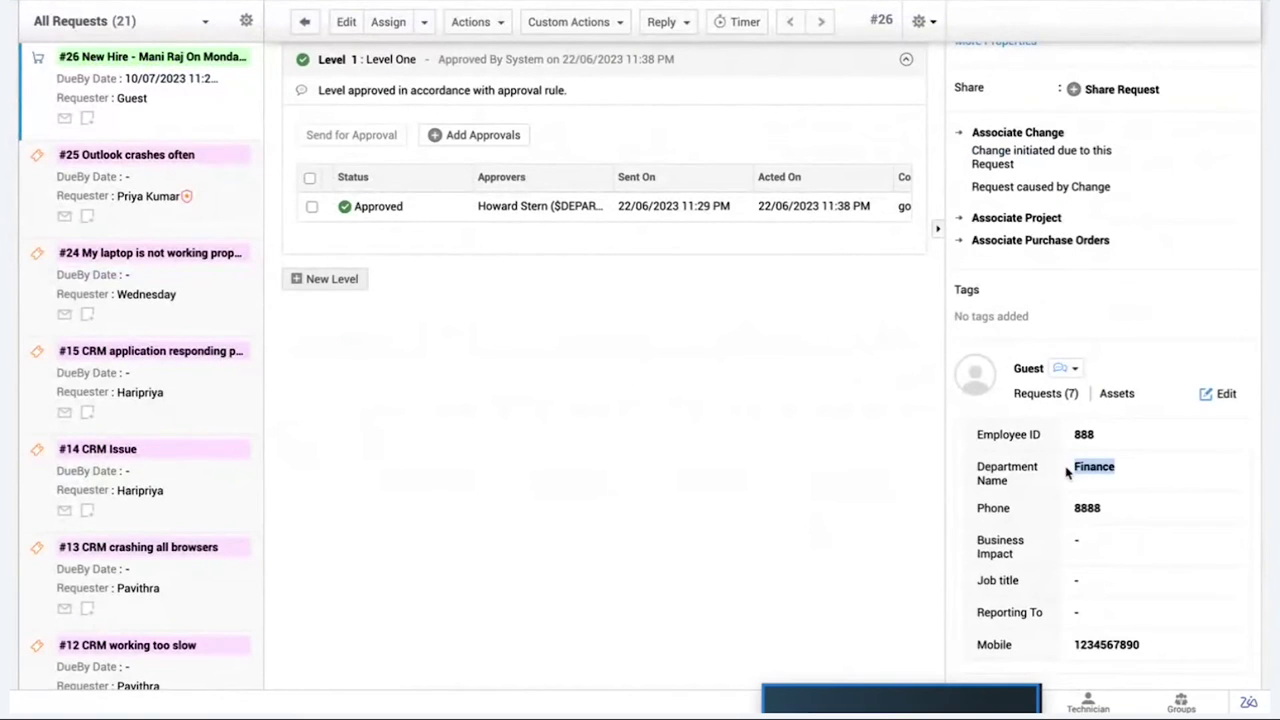
Open the Organization Roles page of the ESM Directory from the admin settings
click(831, 446)
scroll(575, 317, up, 2)
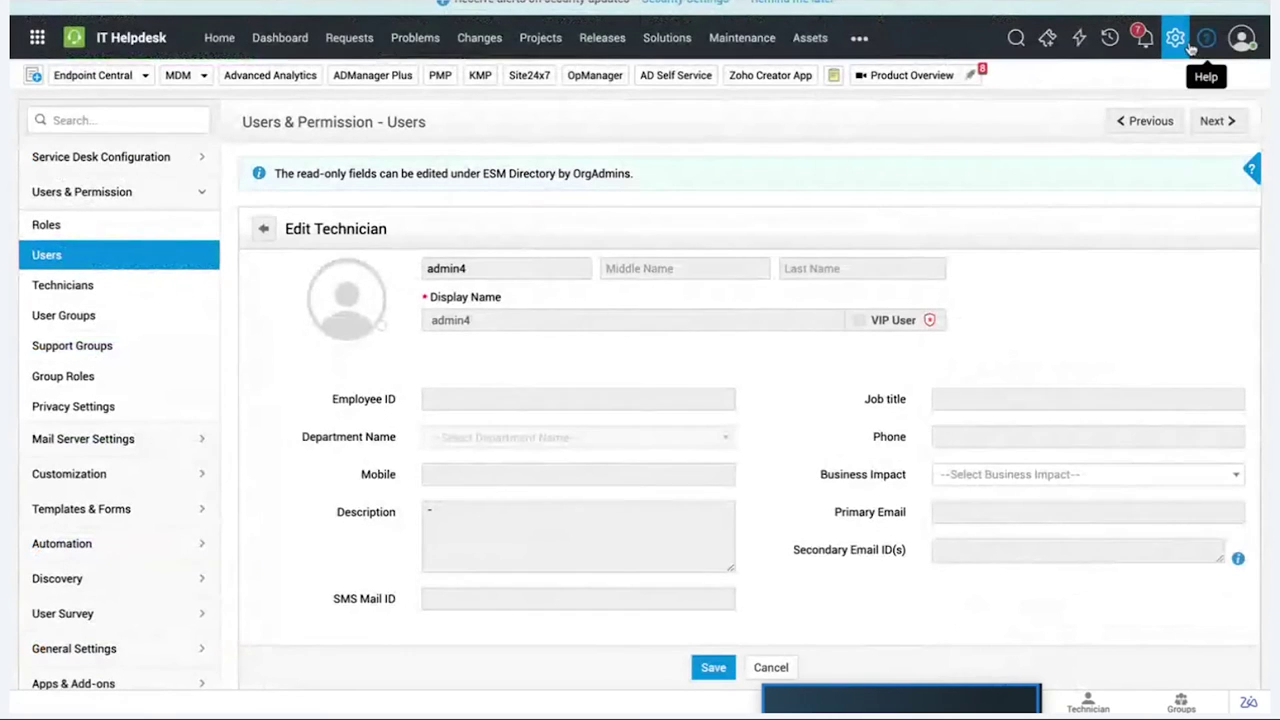
click(1164, 35)
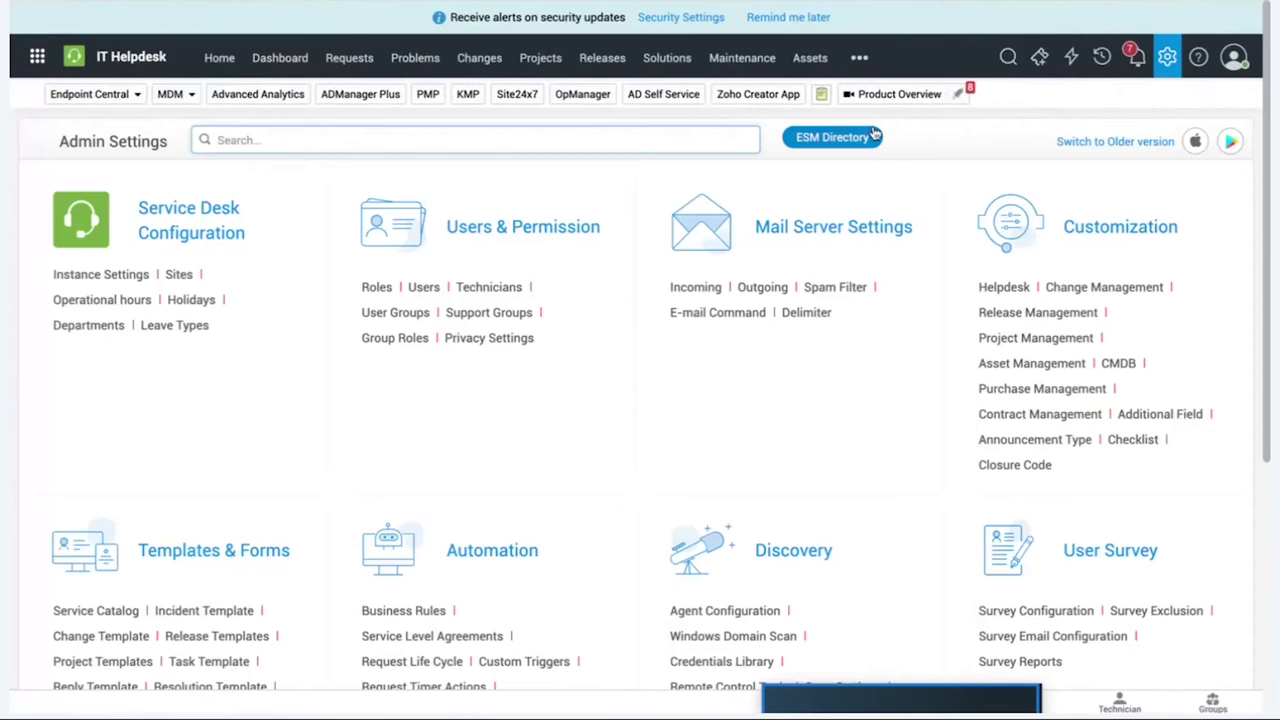
click(851, 140)
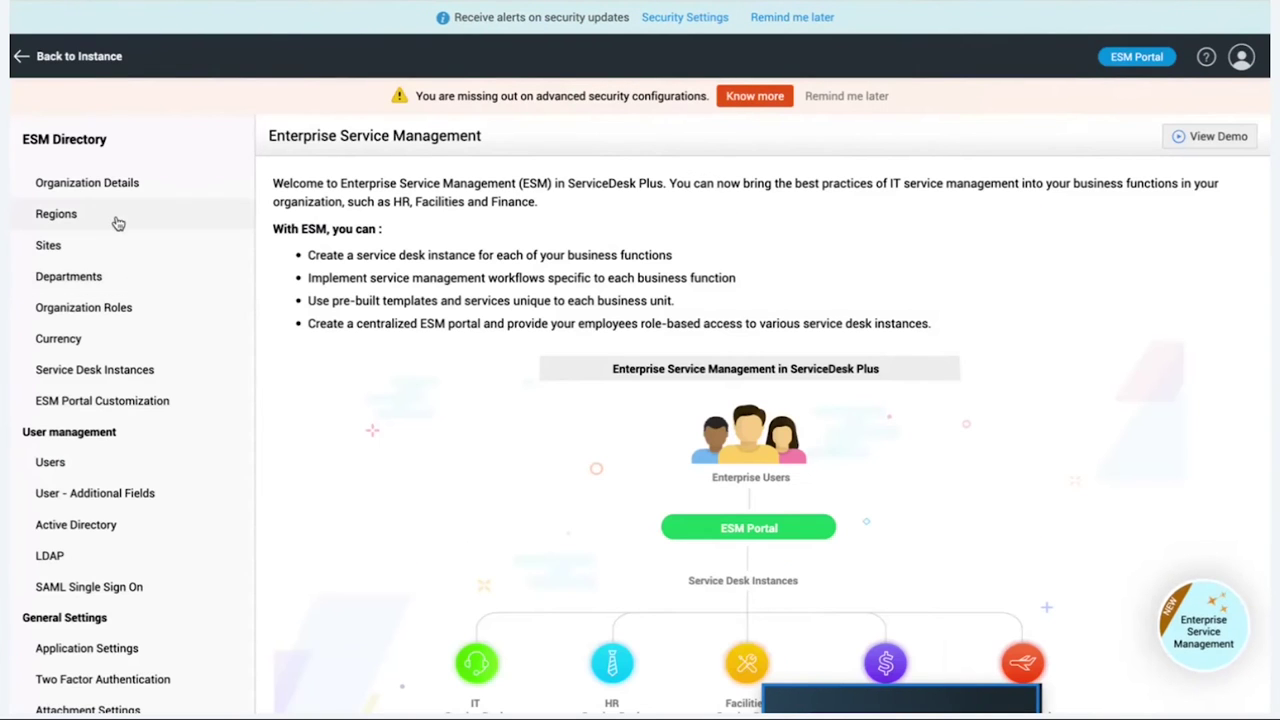
click(94, 308)
Look through the organizational and departmental roles and open the list of users associated with Department Approver
scroll(414, 500, down, 2)
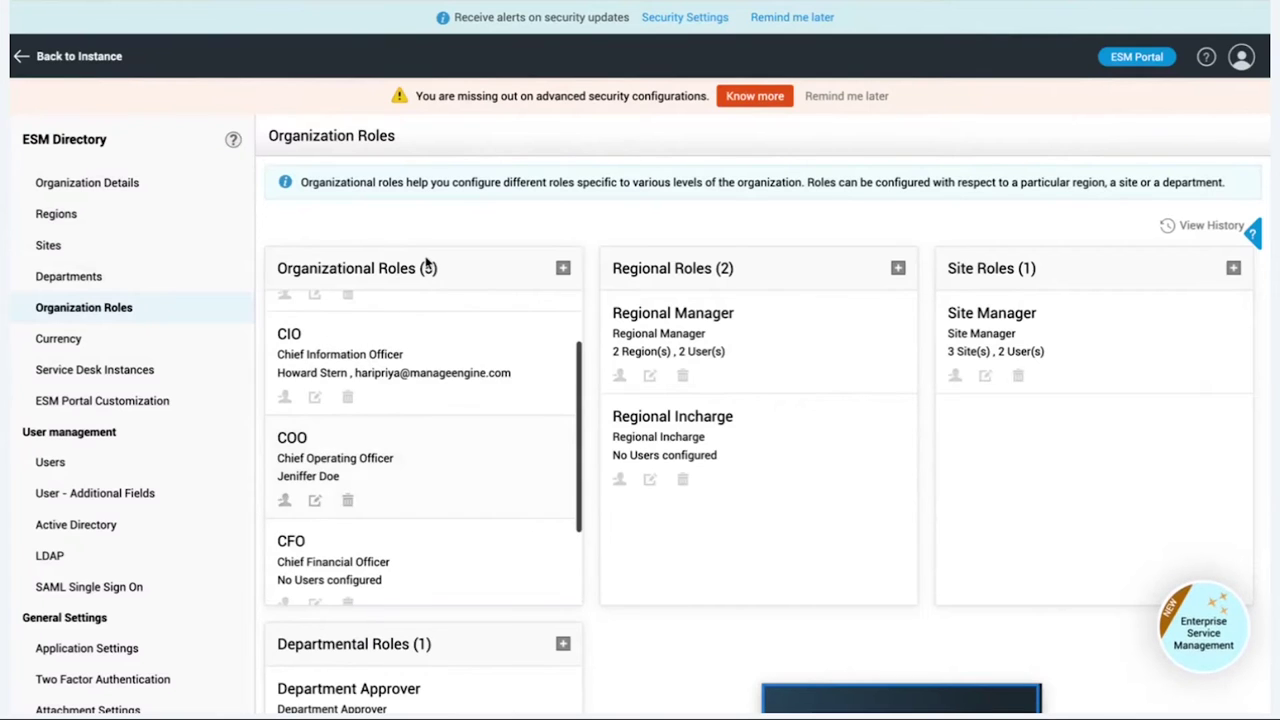
scroll(425, 262, down, 2)
scroll(425, 262, down, 2)
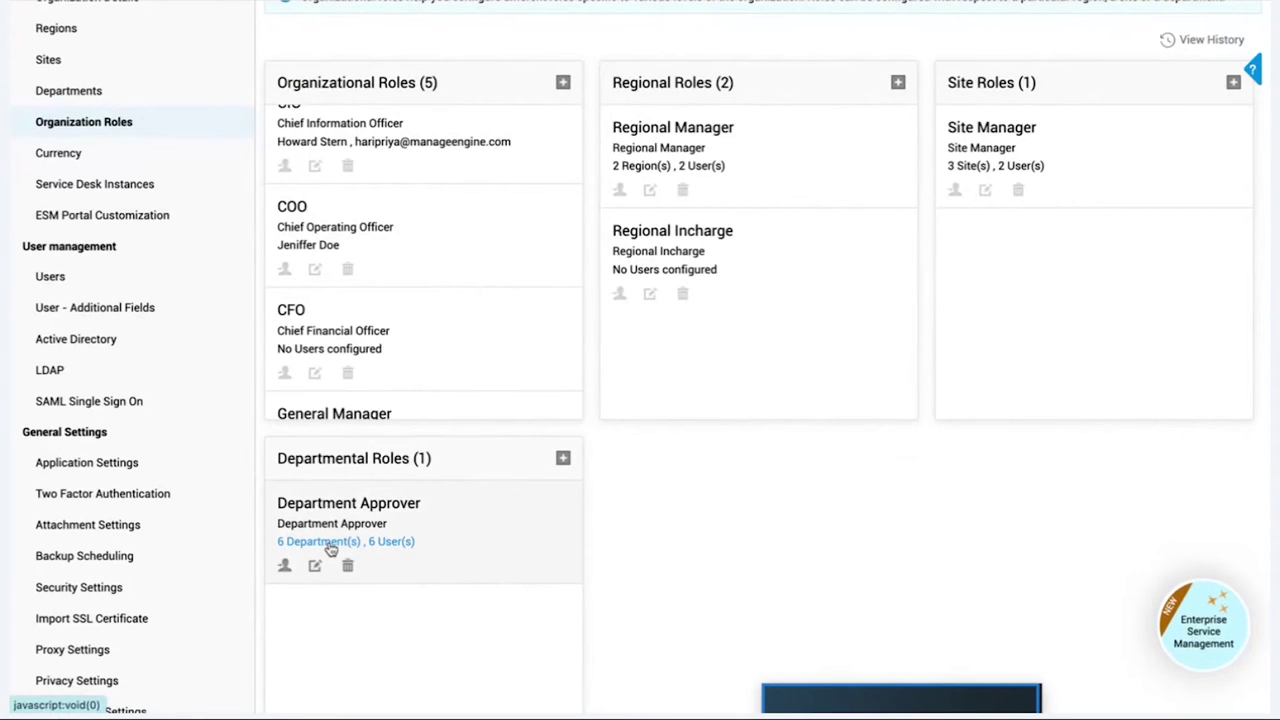
drag(430, 503, 259, 509)
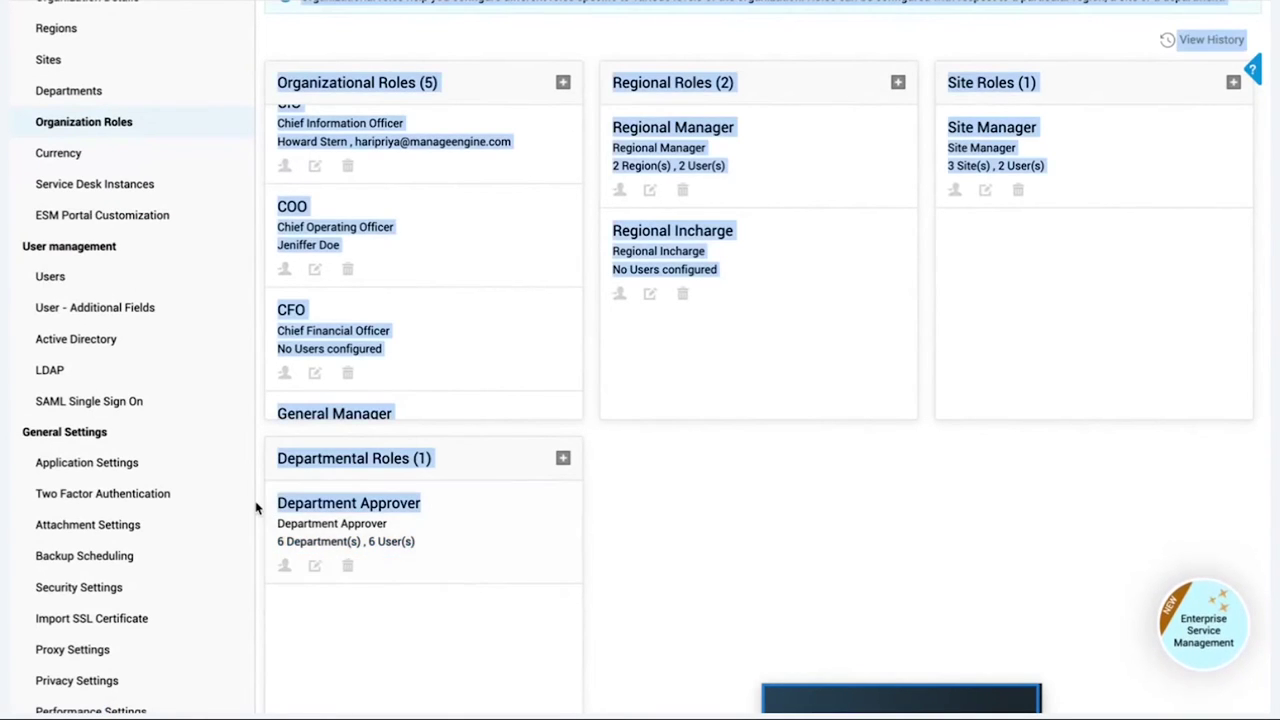
click(336, 543)
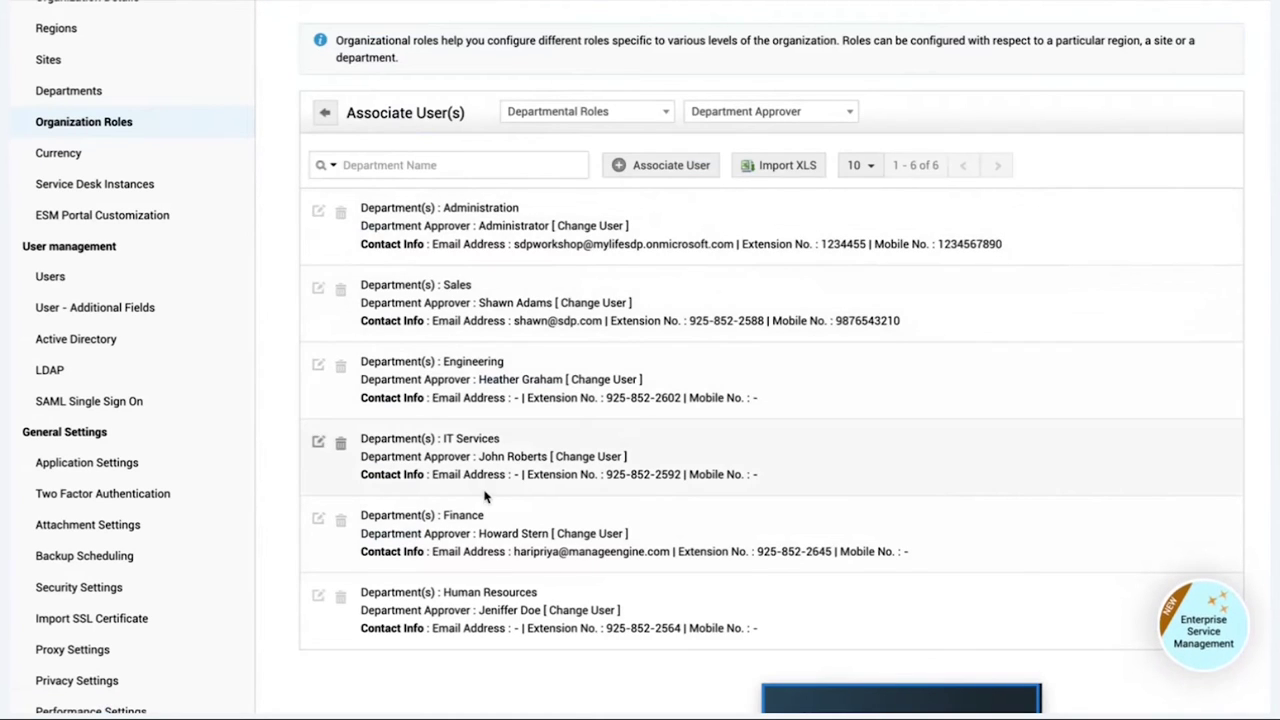
Check the approvers assigned to the Administration, Sales and Finance departments and compare Finance's with the New Hire request's Level One approver
double_click(481, 208)
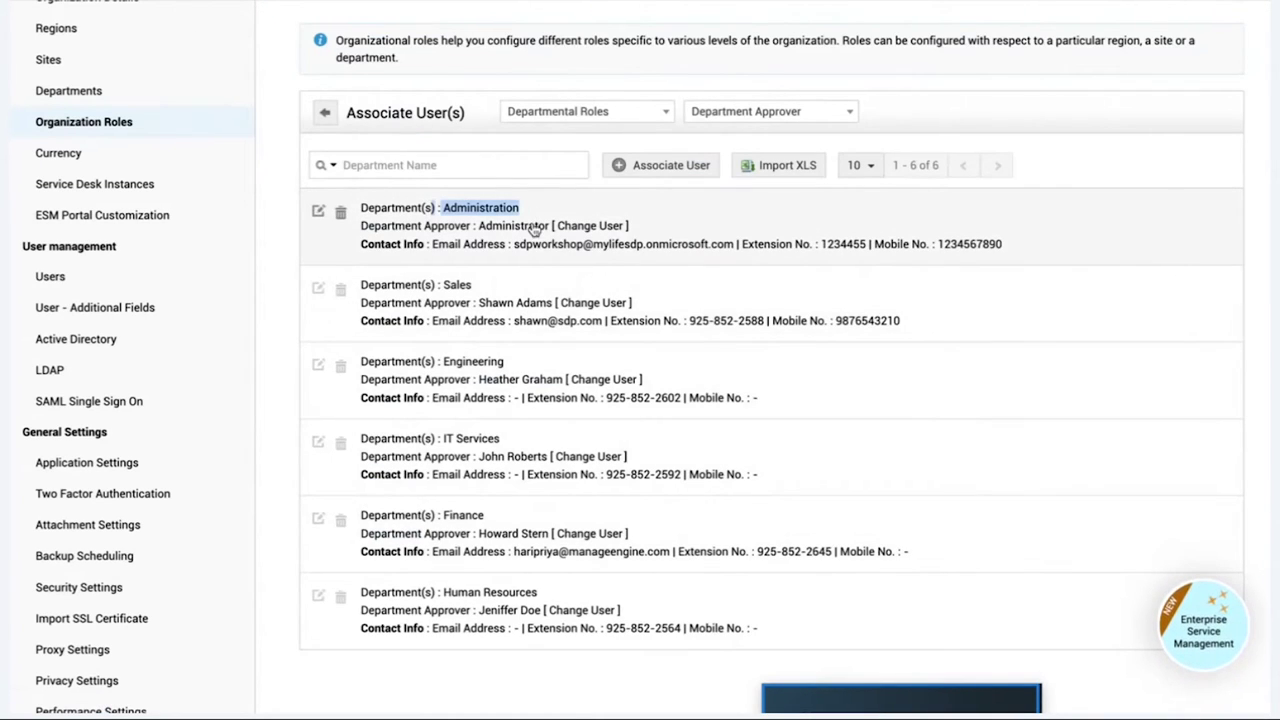
drag(470, 228, 551, 226)
click(443, 289)
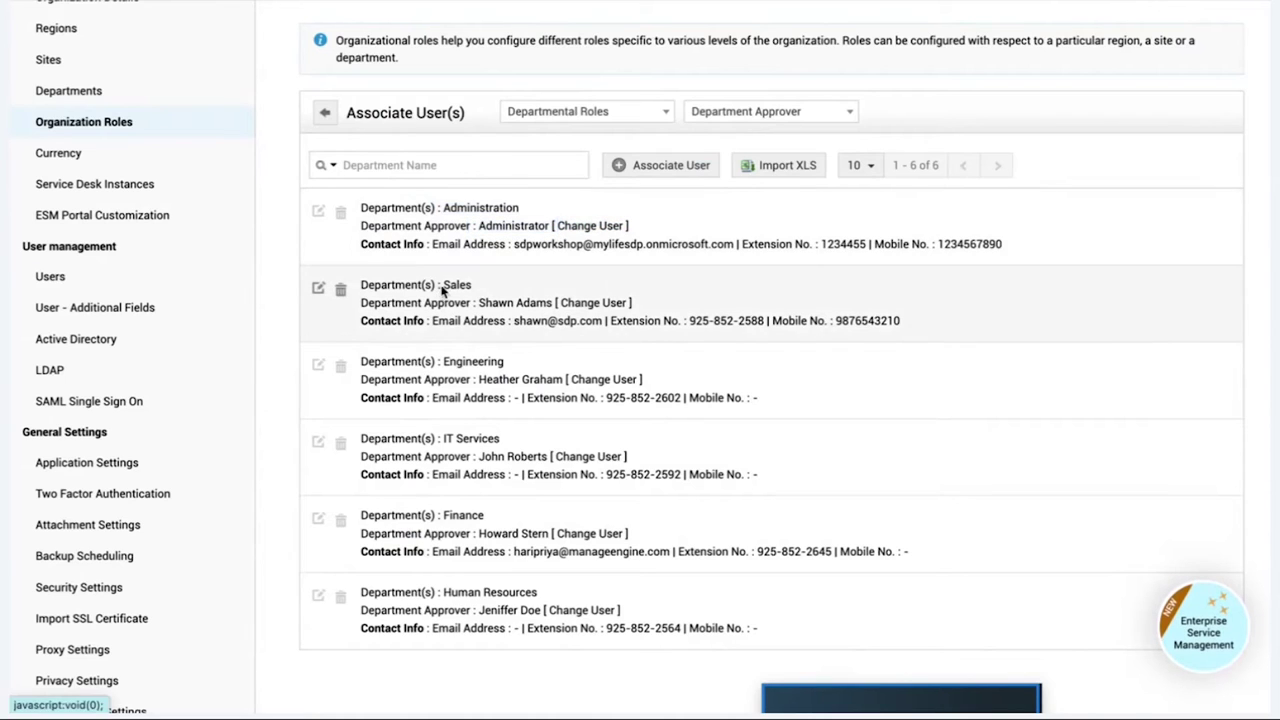
double_click(456, 285)
drag(479, 302, 551, 303)
scroll(540, 486, down, 1)
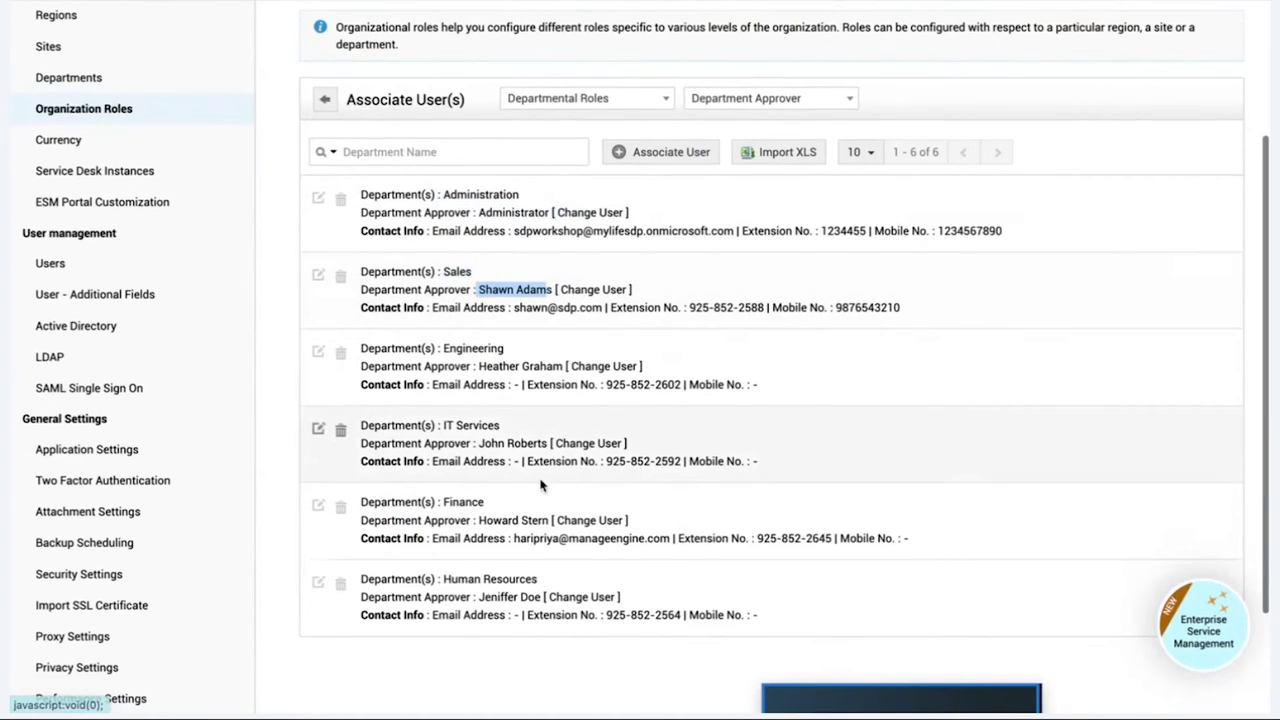
scroll(540, 486, down, 1)
drag(506, 431, 434, 429)
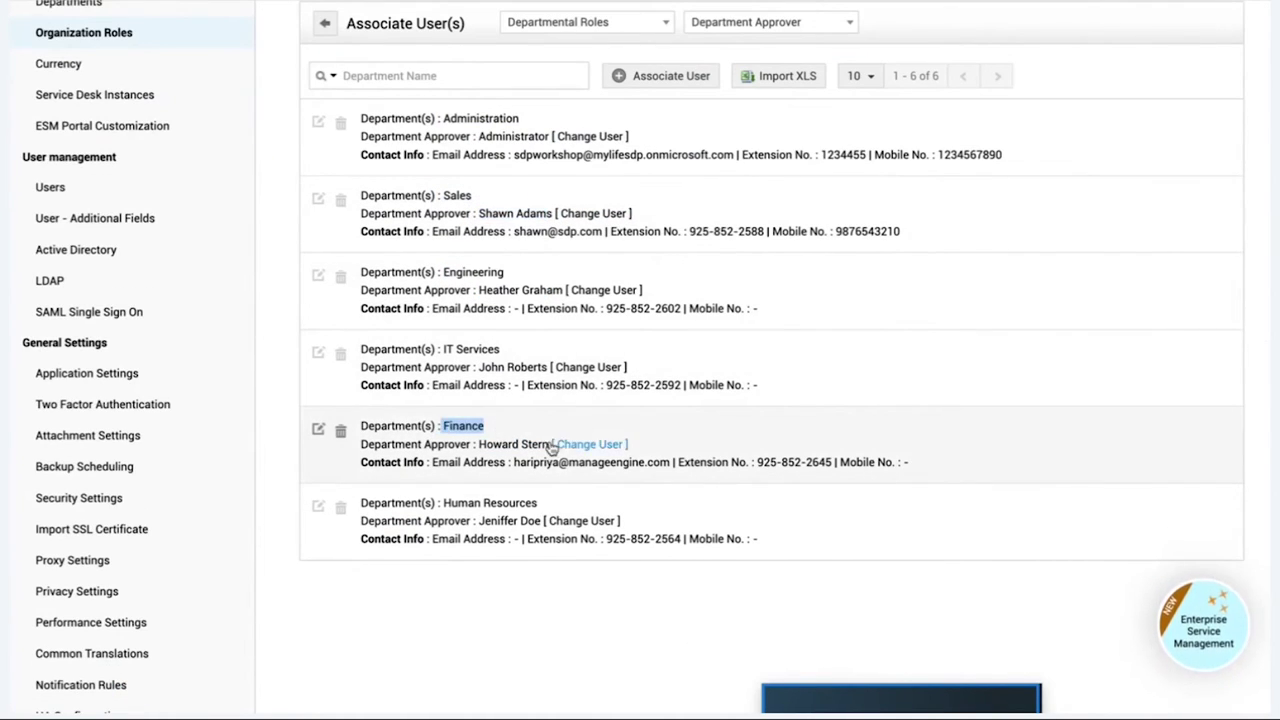
drag(660, 446, 469, 446)
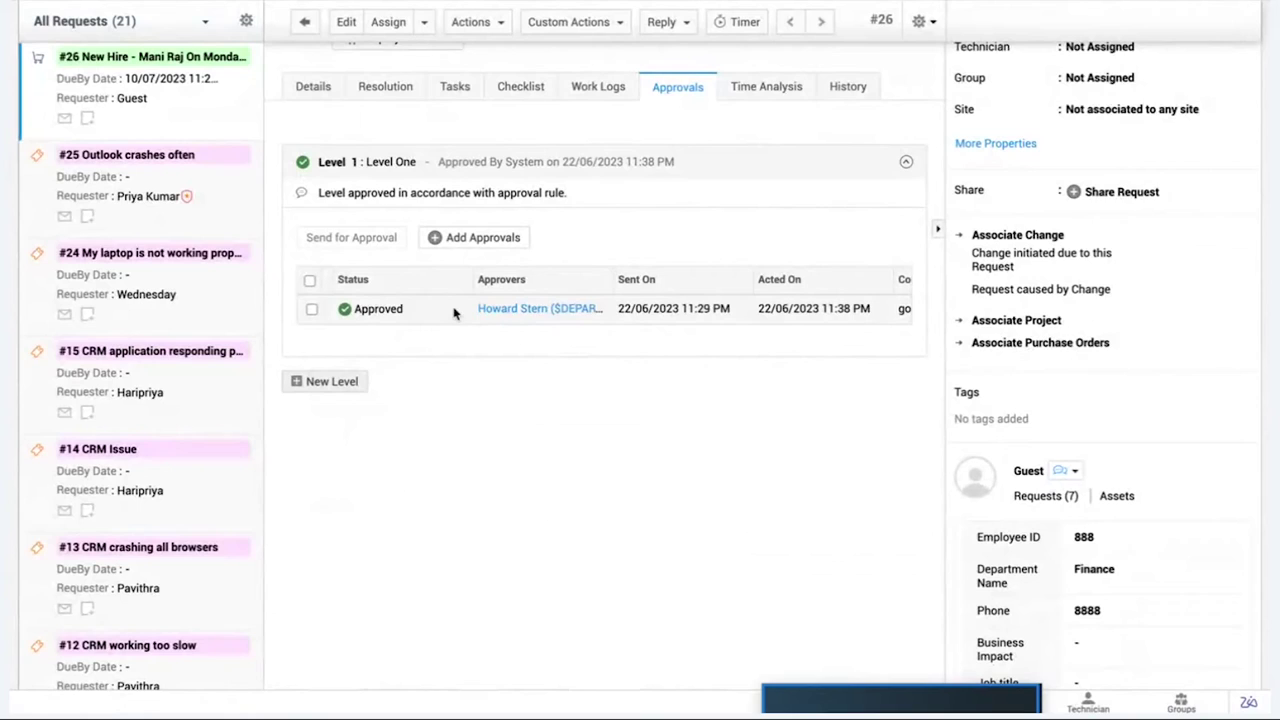
drag(454, 314, 594, 316)
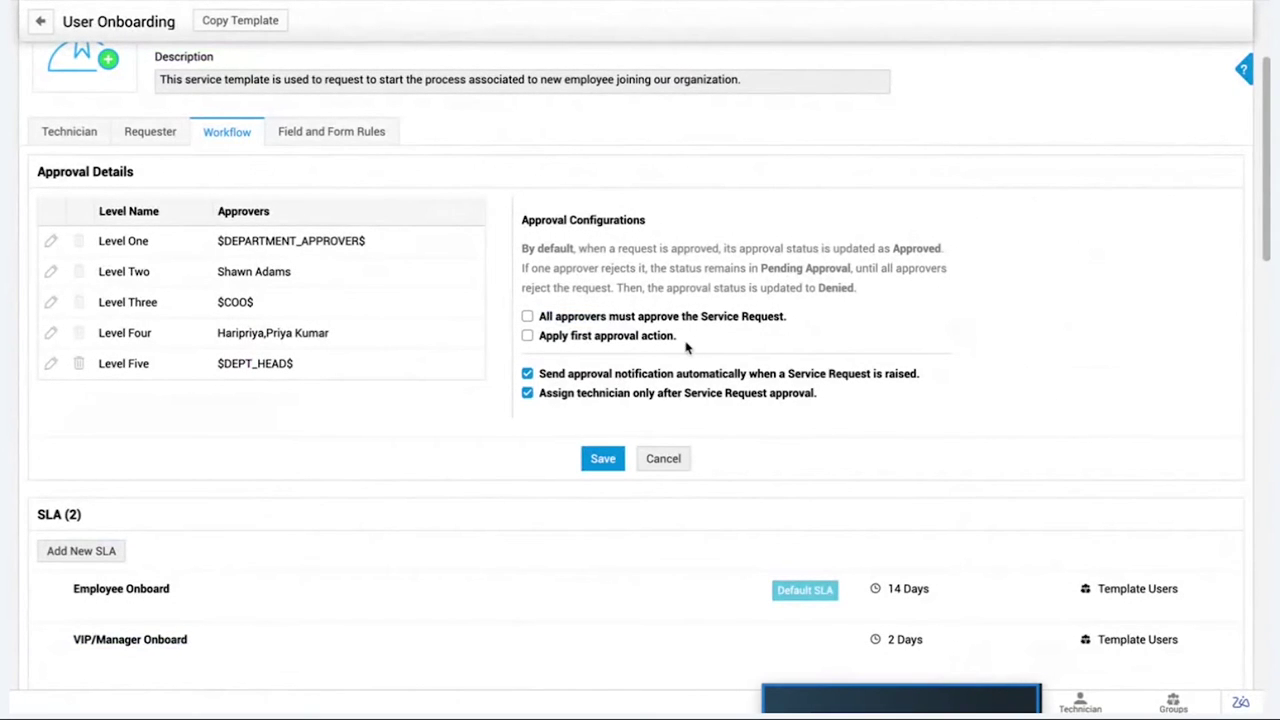
Examine the User Onboarding workflow options requiring all approvers to approve and applying the first approval action
drag(593, 337, 605, 316)
click(605, 316)
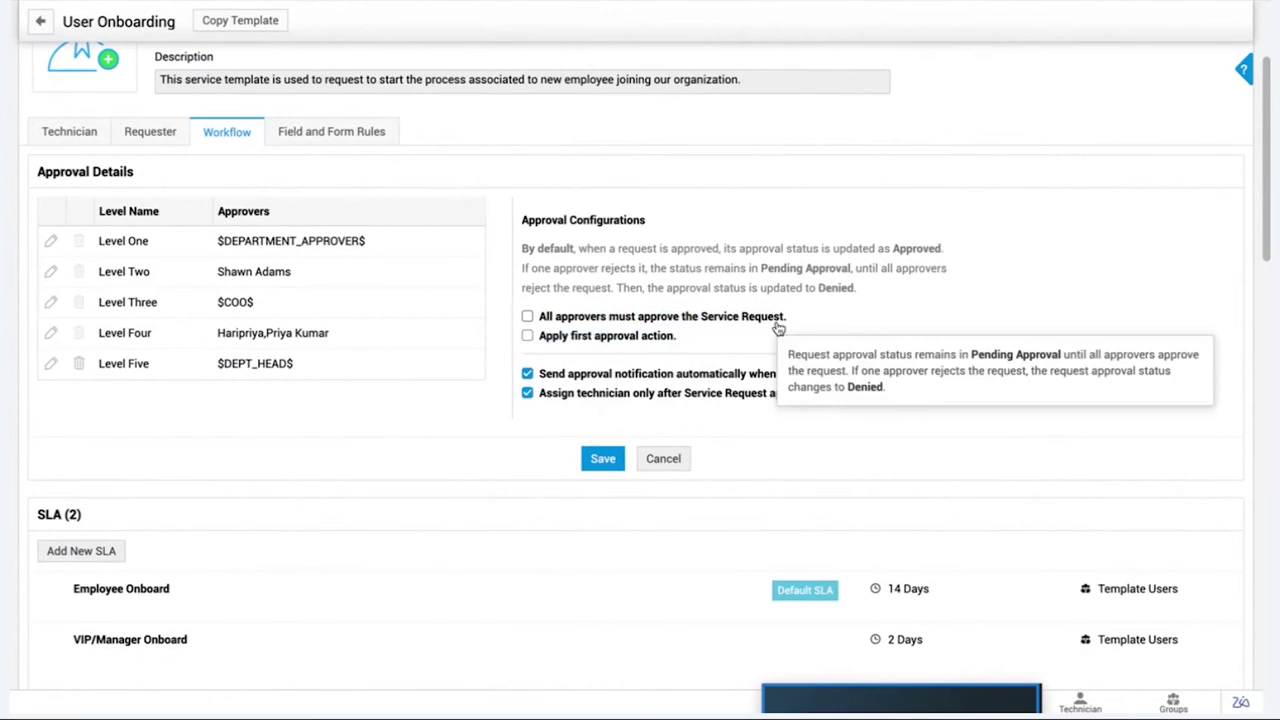
drag(788, 318, 645, 320)
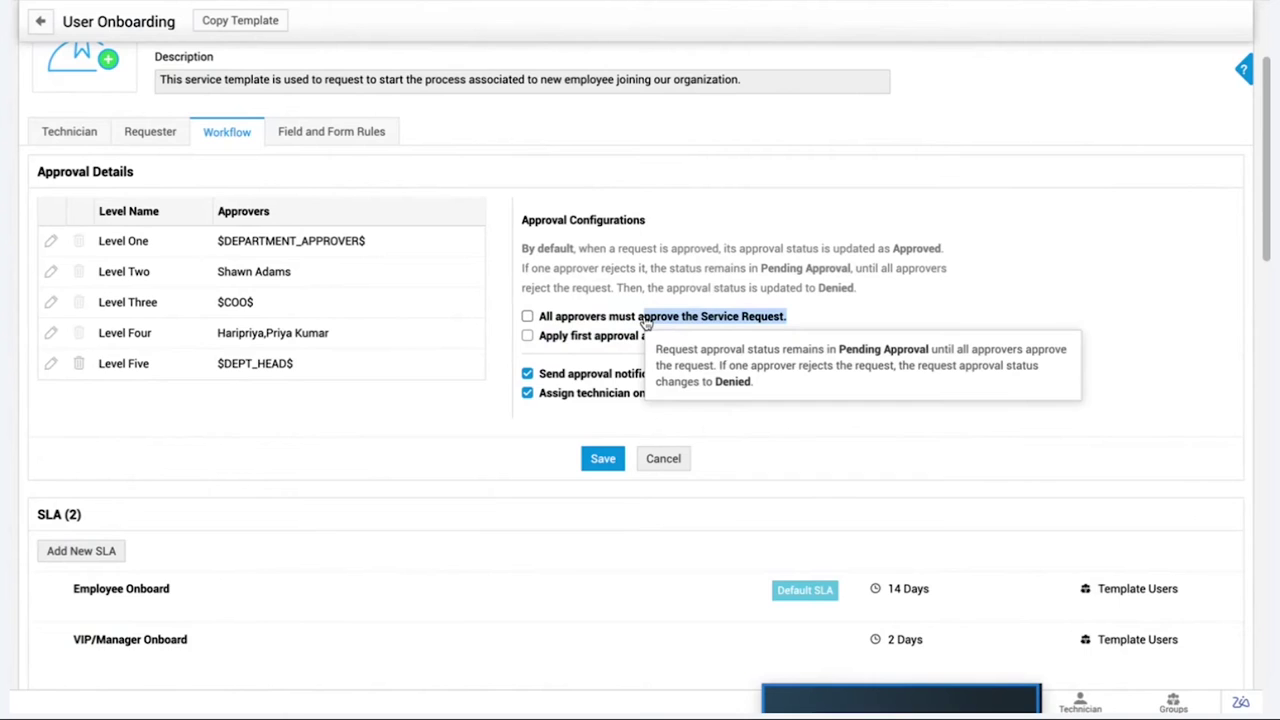
drag(718, 341, 587, 348)
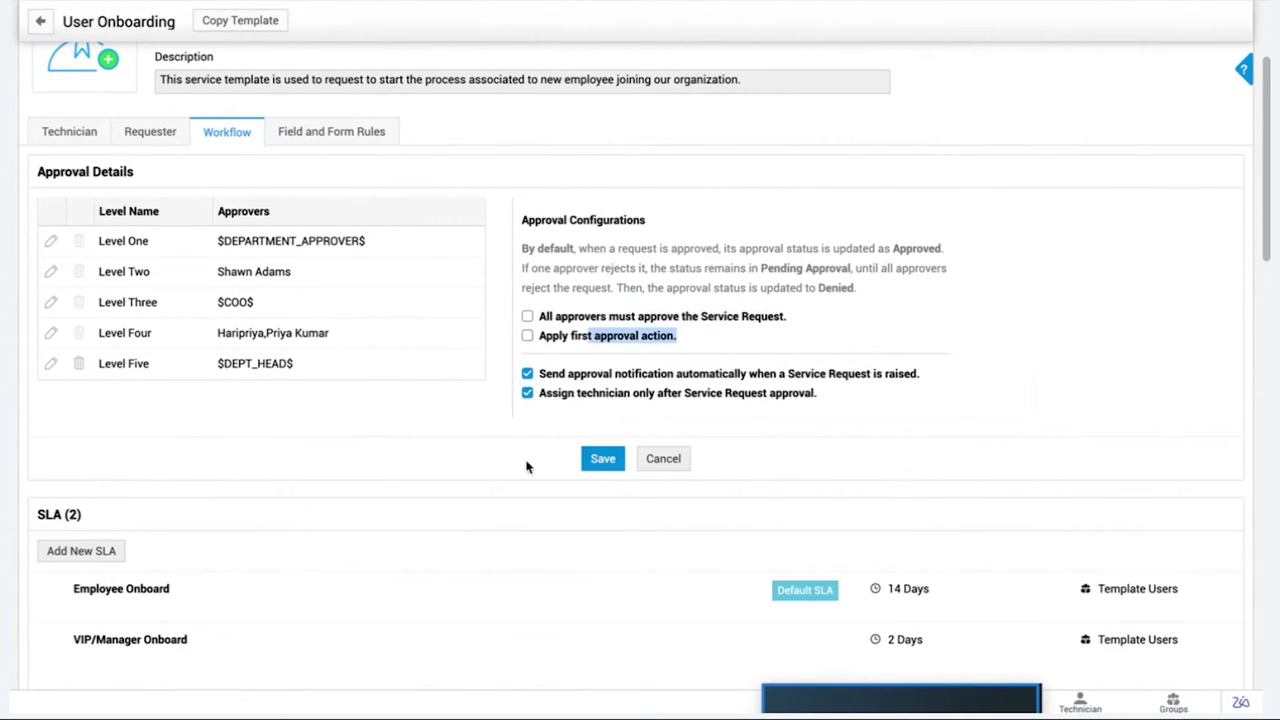
Examine the approval configuration options for automatic approval notifications and assigning a technician only after Service Request approval
scroll(526, 466, down, 1)
click(562, 277)
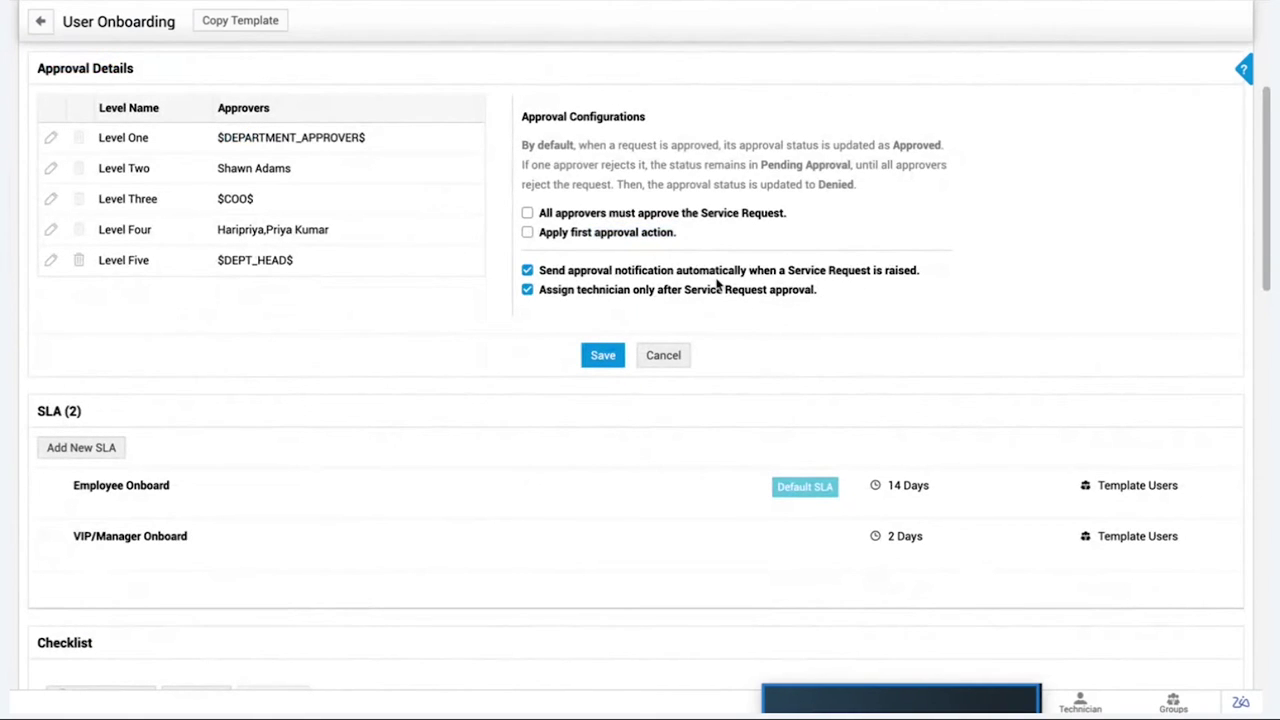
drag(836, 305, 764, 304)
click(764, 304)
drag(588, 305, 581, 299)
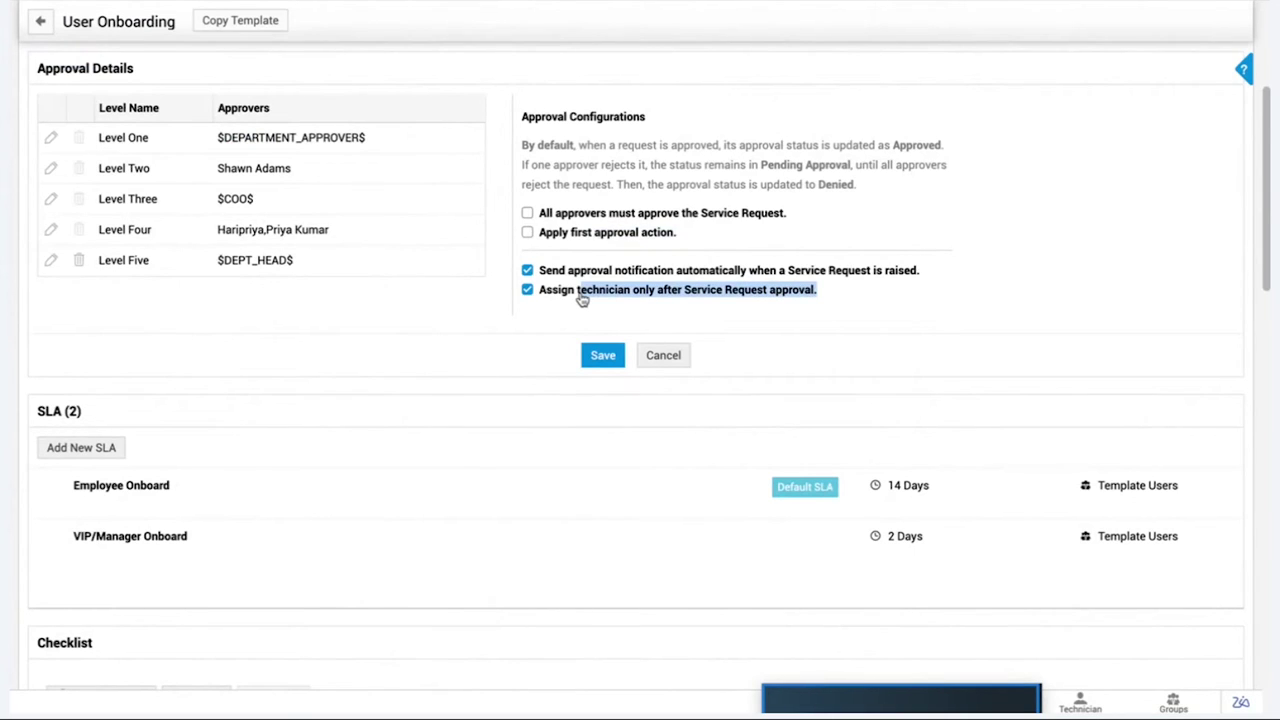
List the SLA choices on the onboarding request form, and open a blank SLA form from the template to examine its rules
scroll(366, 474, down, 3)
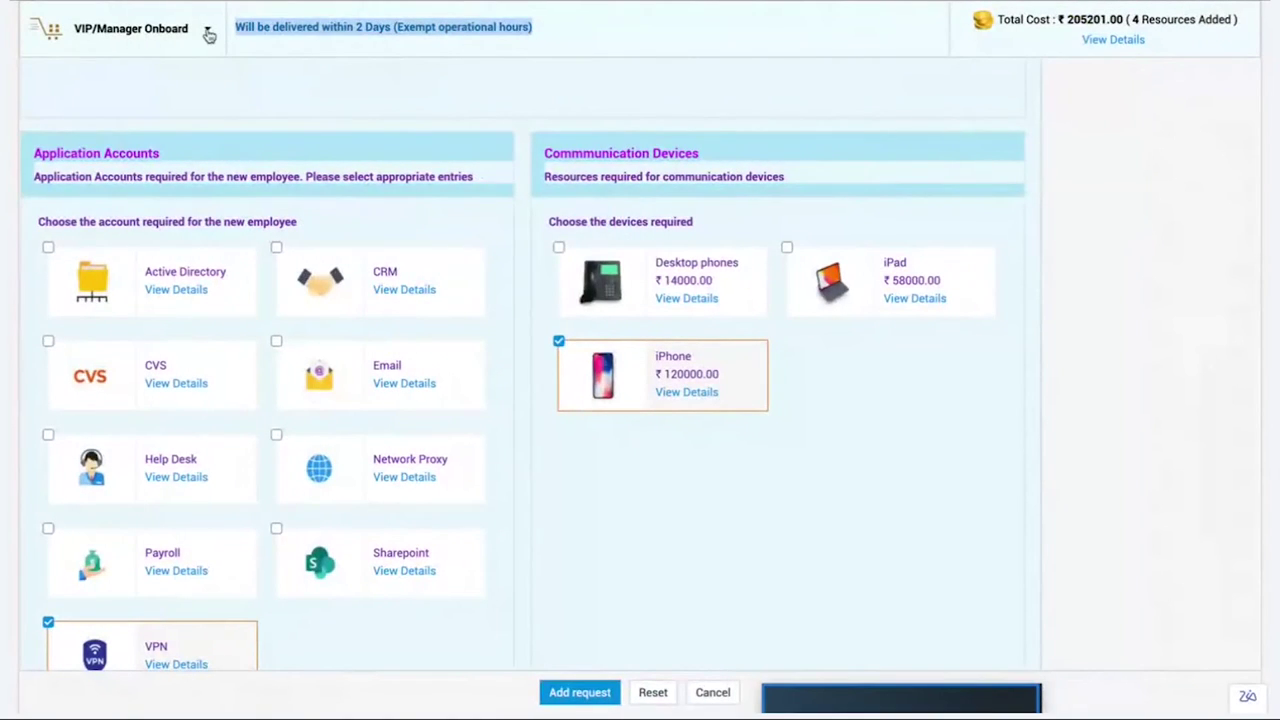
click(207, 30)
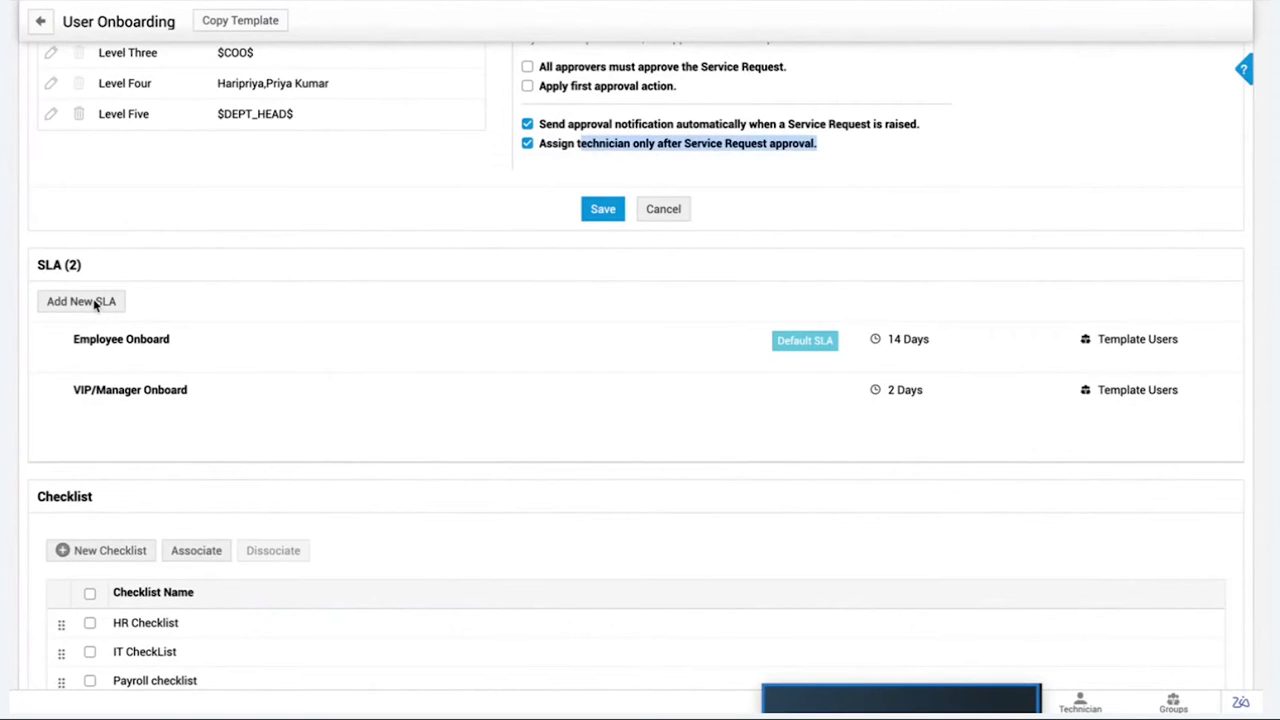
click(91, 302)
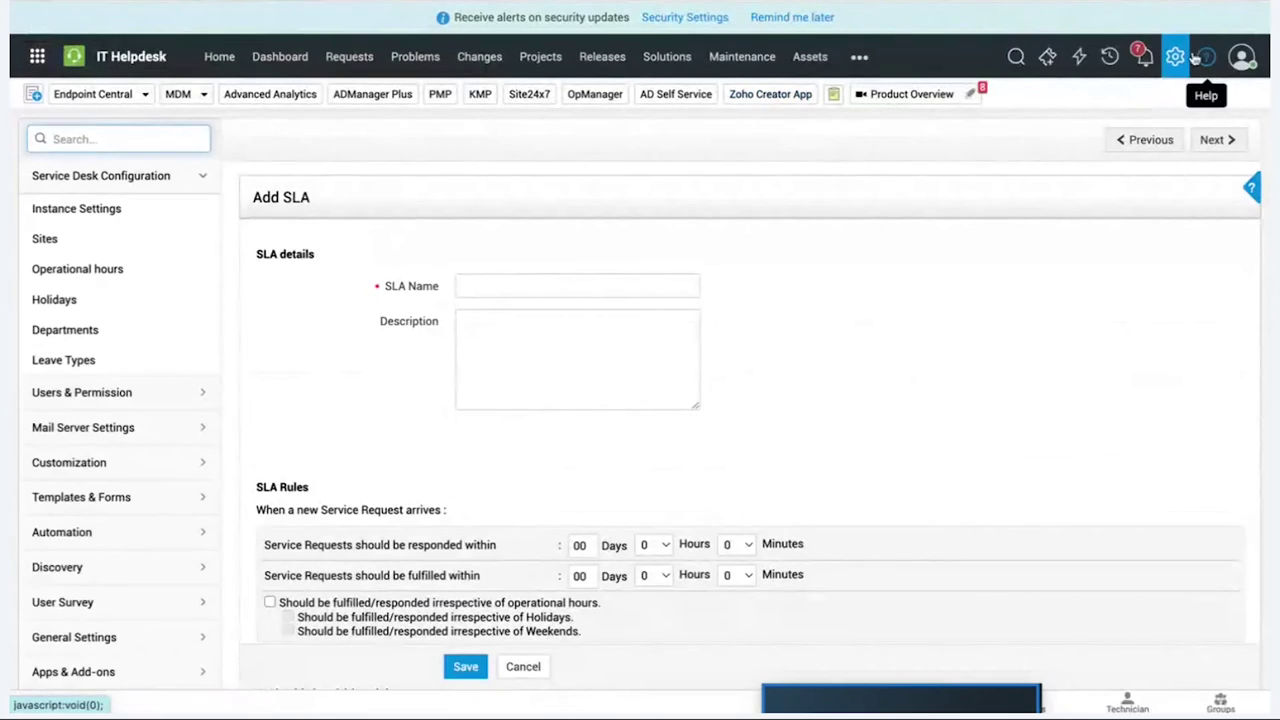
drag(312, 198, 246, 208)
scroll(420, 418, down, 5)
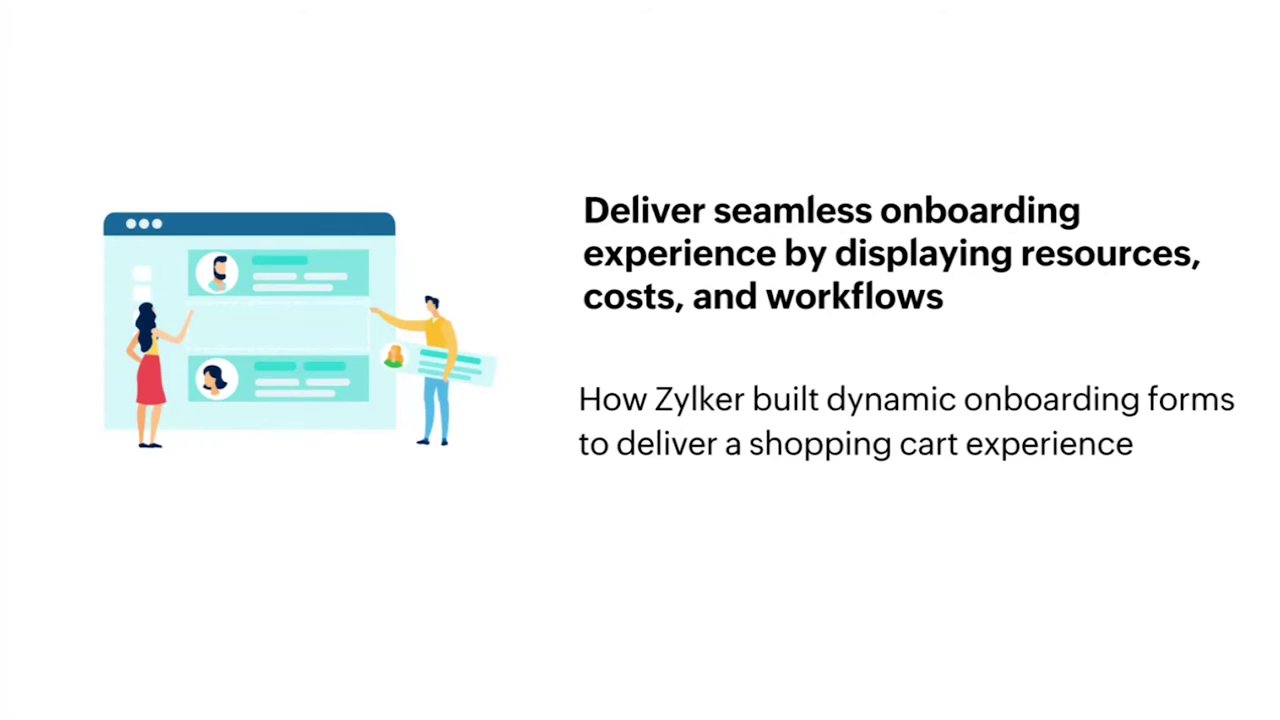
key(Right)
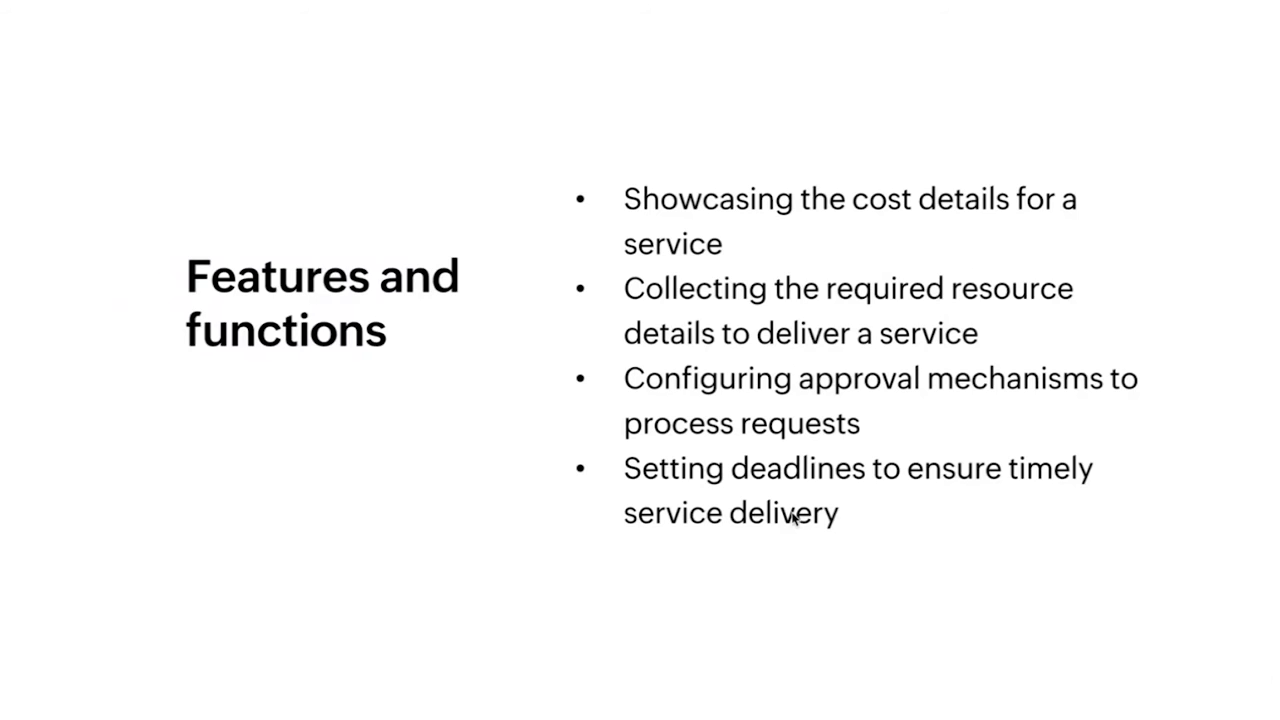
key(Right)
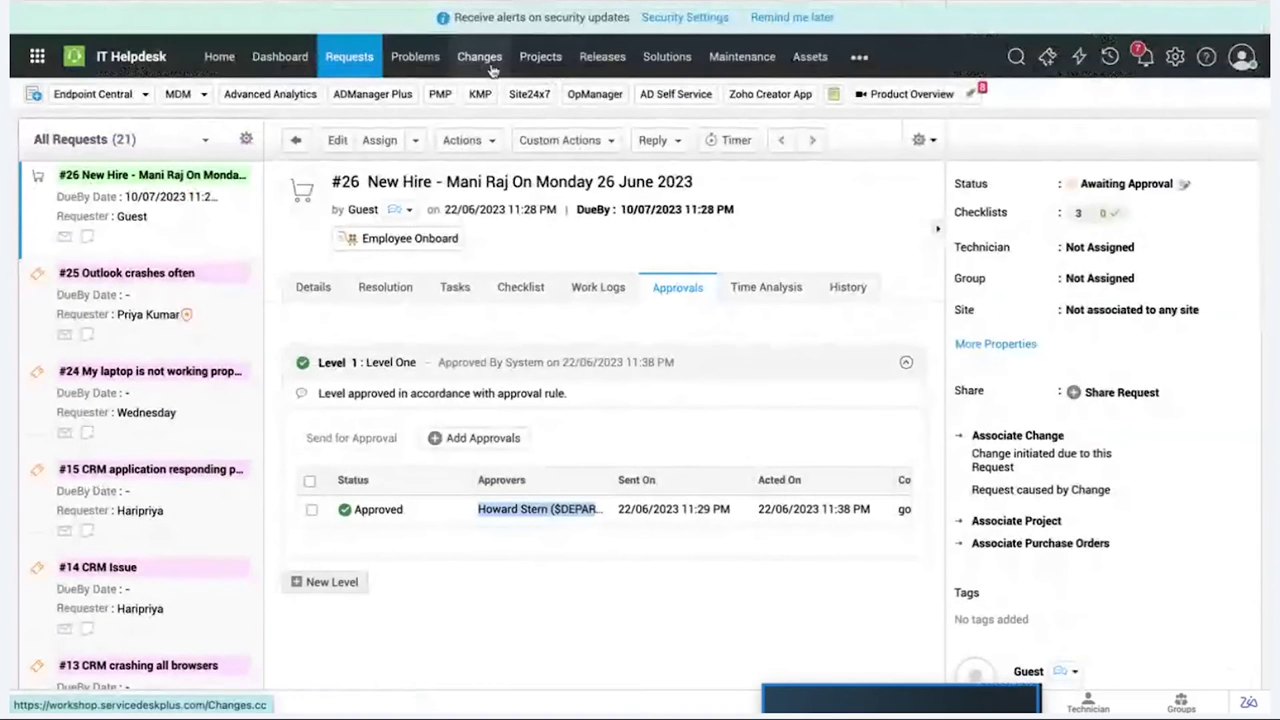
Start a new change from the Changes module and check the available templates, keeping General Template
click(485, 60)
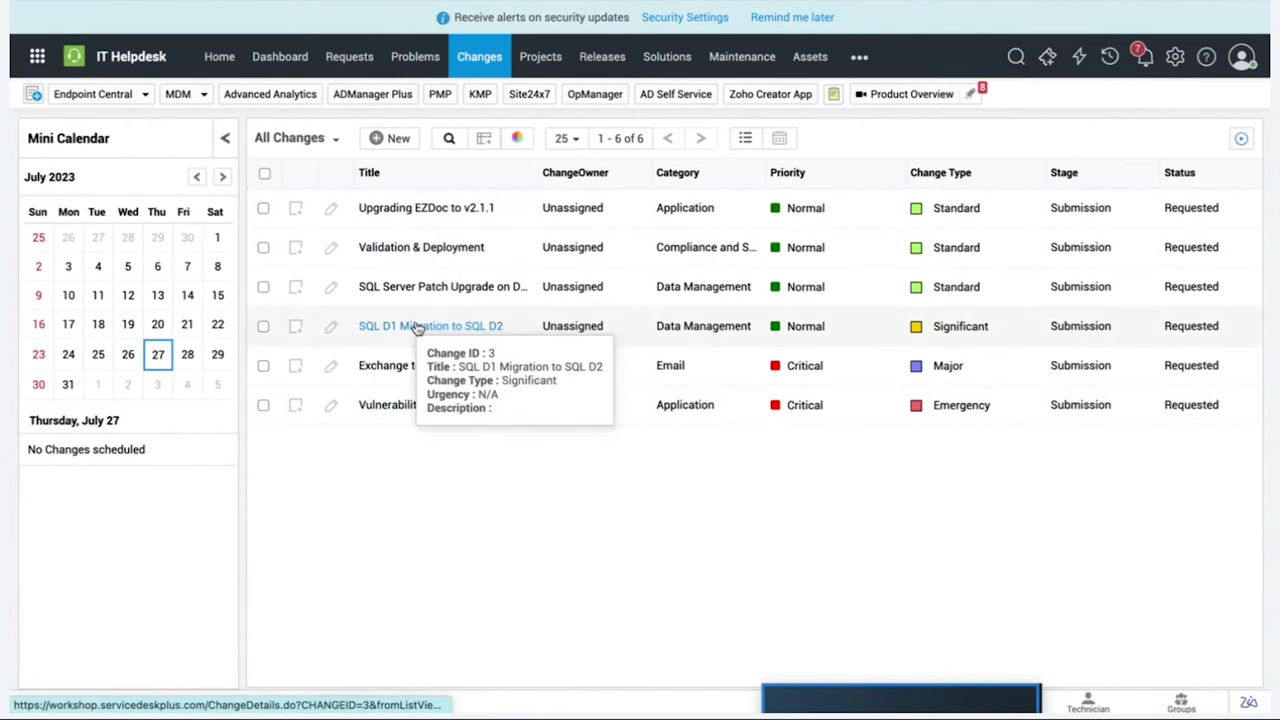
click(395, 145)
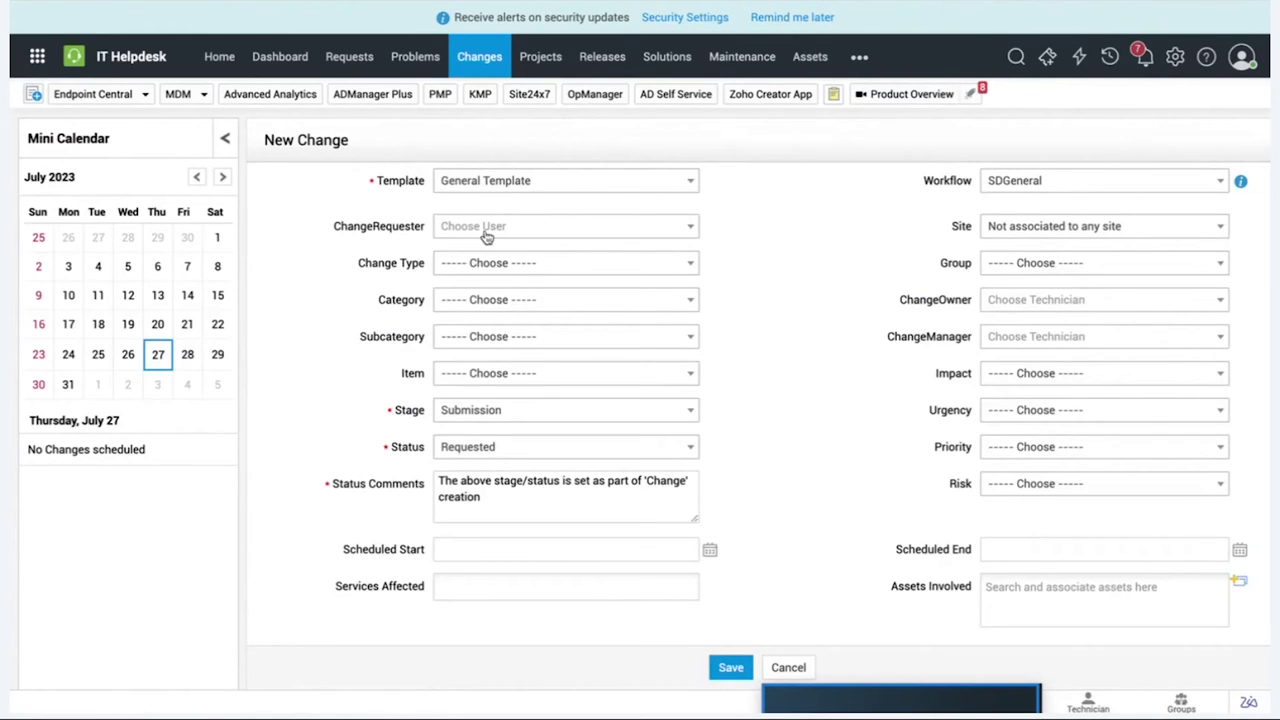
click(506, 192)
click(785, 271)
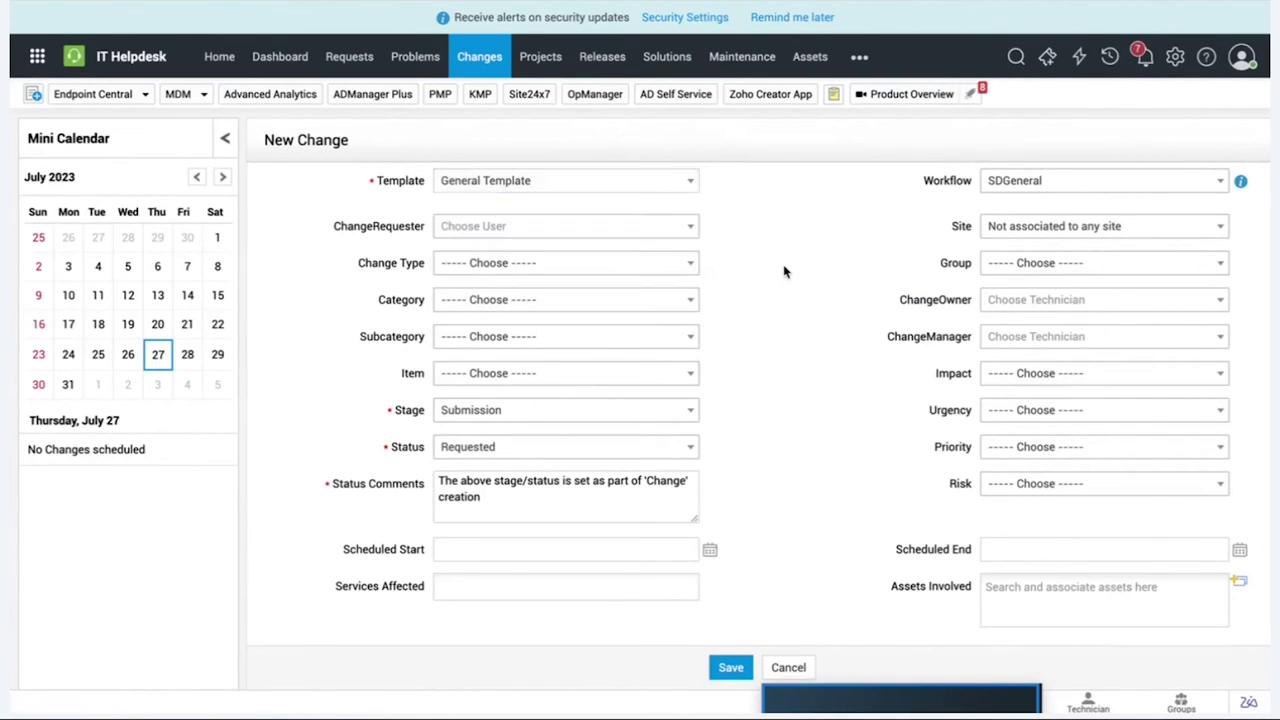
Enter "what is the change" as the new change's title
scroll(746, 411, down, 1)
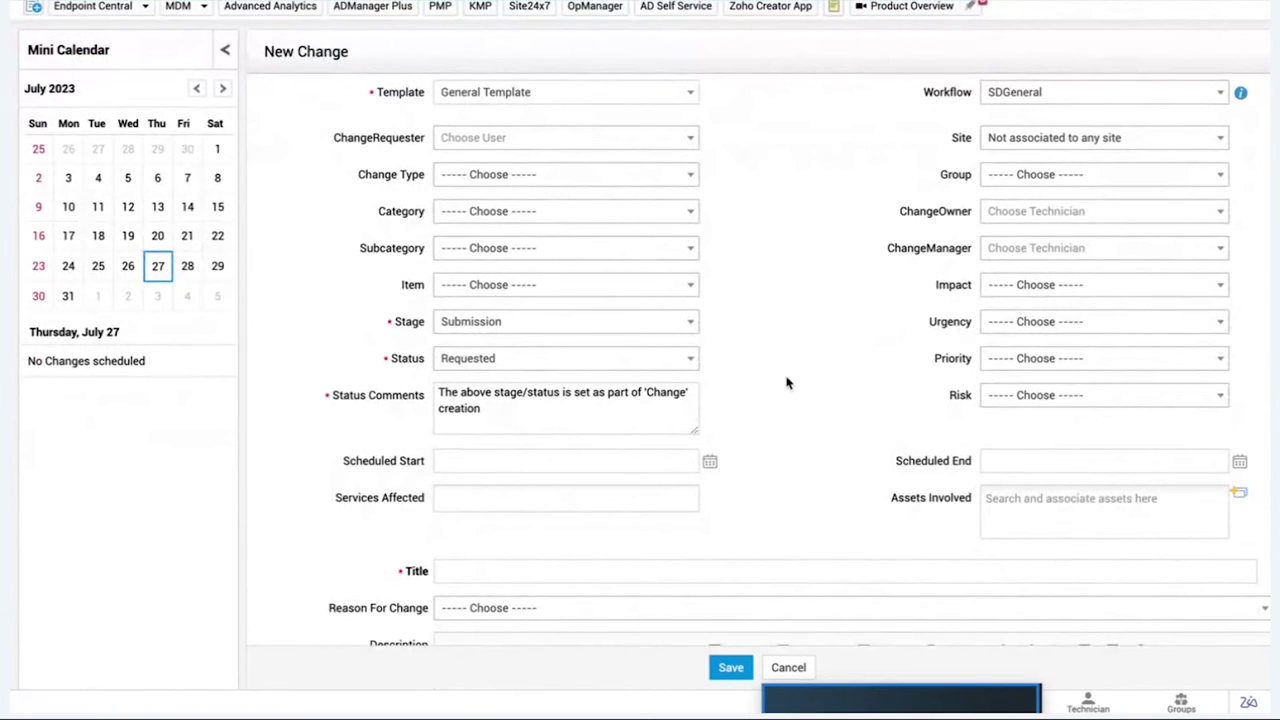
scroll(786, 383, down, 1)
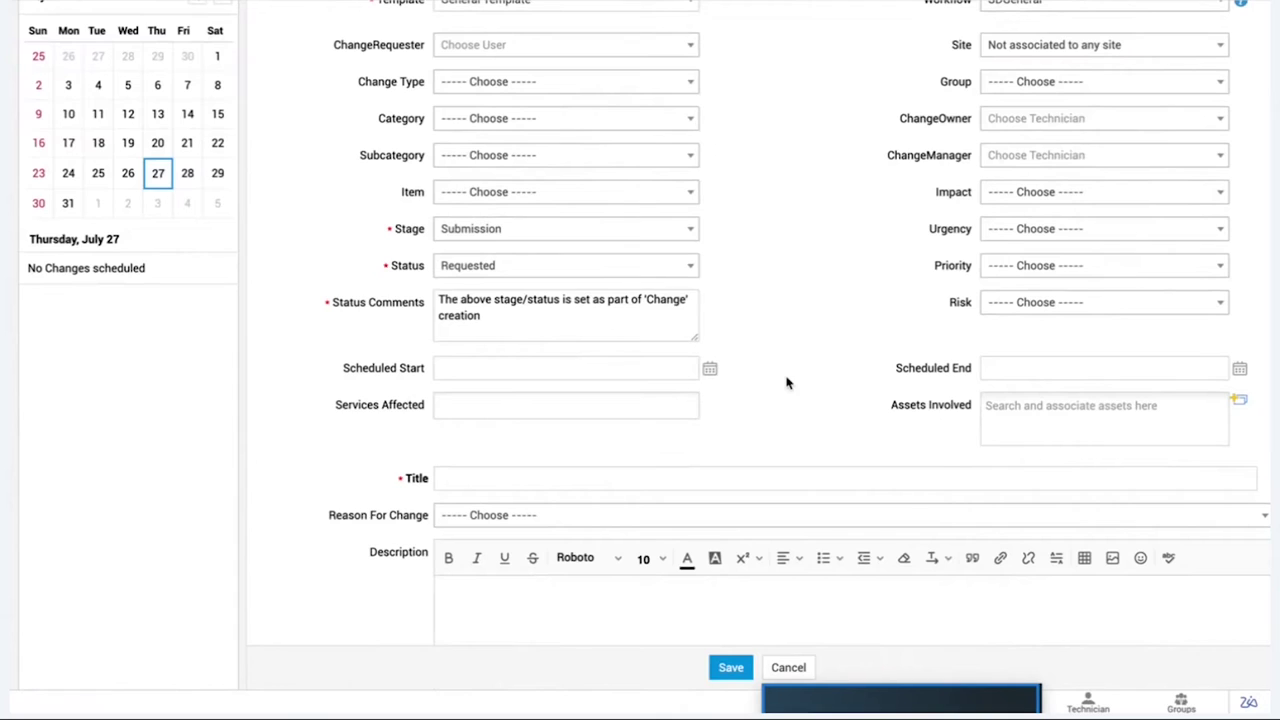
click(490, 479)
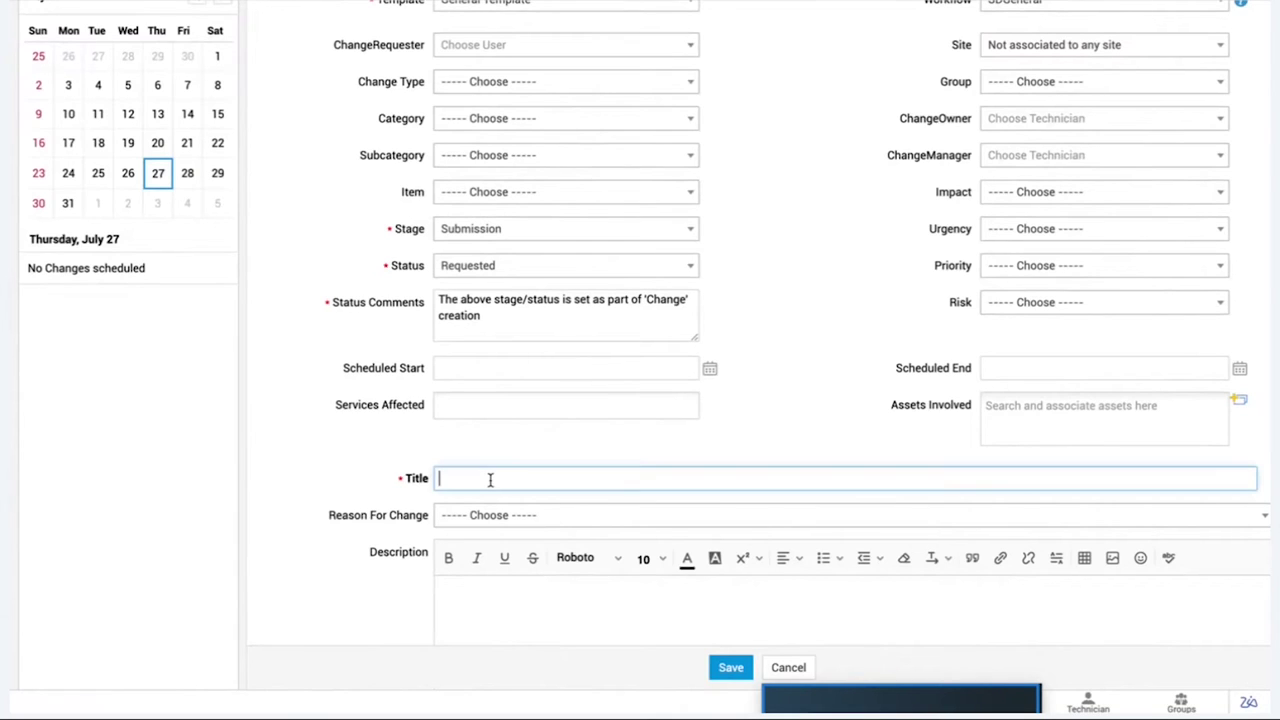
text(what is the changve)
key(BackSpace)
key(BackSpace)
text(e)
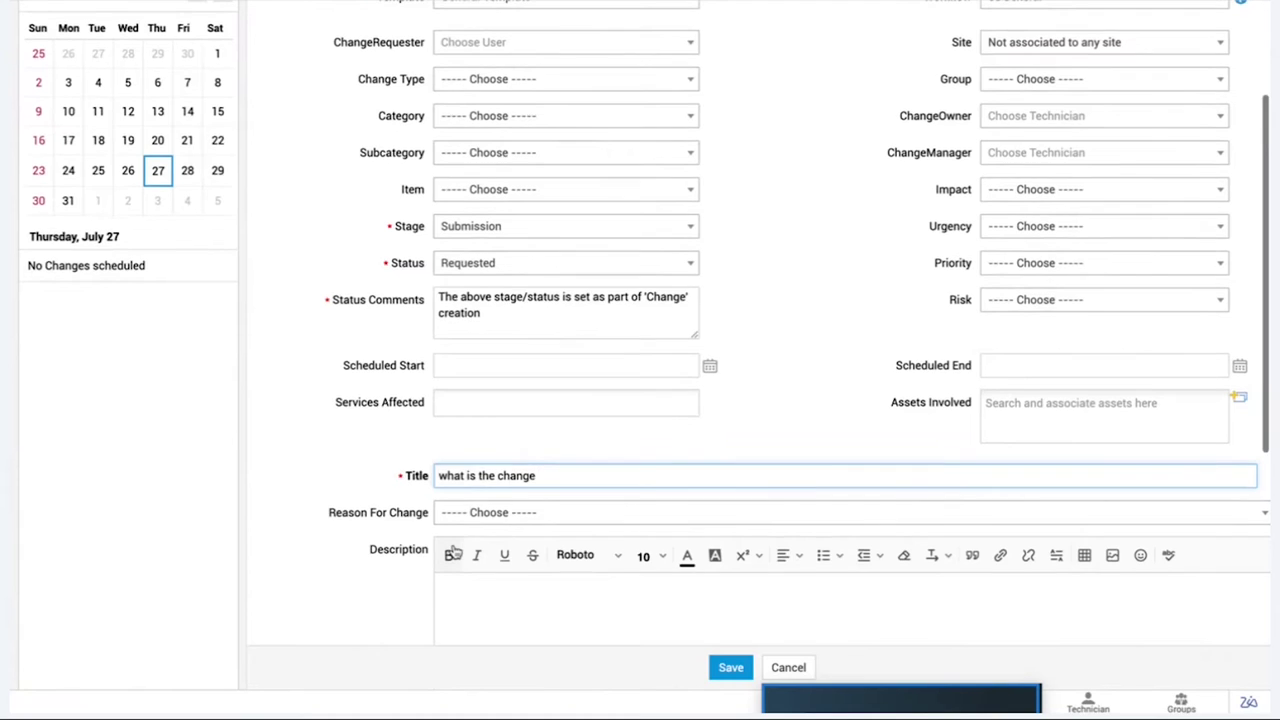
Examine the available reasons for the change and close the list without choosing one
scroll(526, 423, down, 1)
click(530, 419)
scroll(507, 540, down, 1)
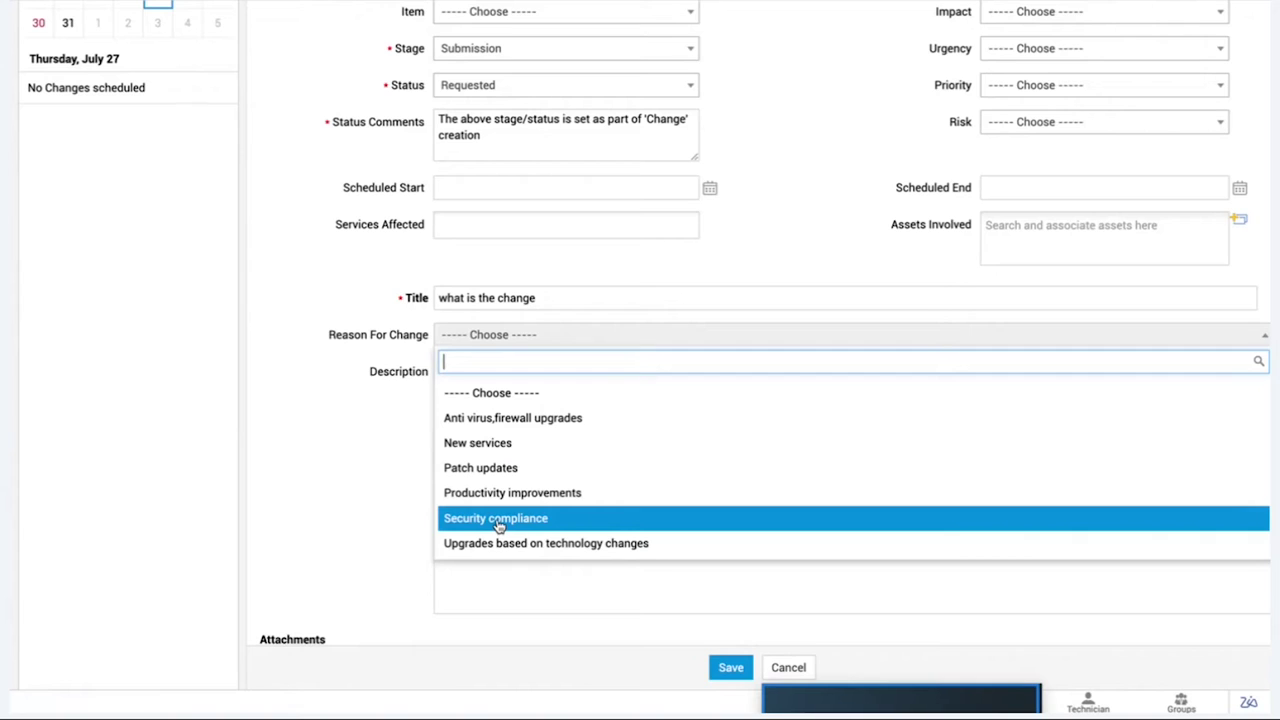
scroll(280, 309, up, 2)
click(331, 342)
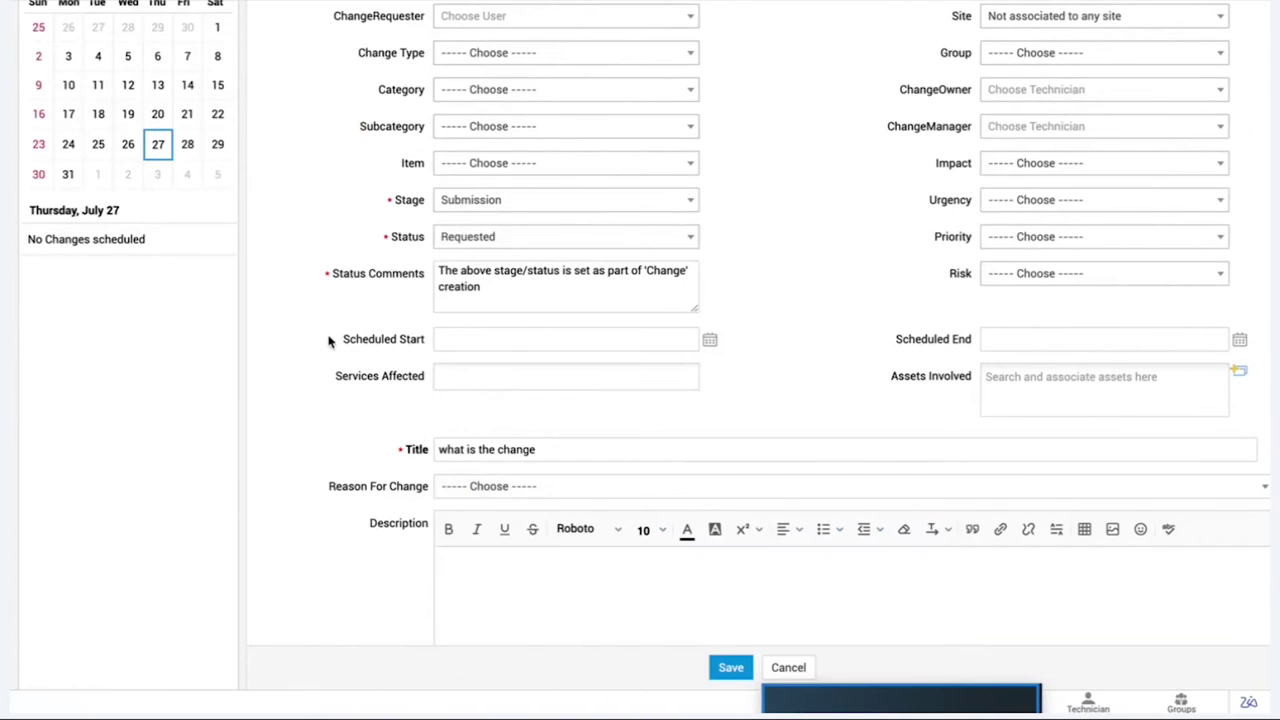
Examine the Scheduled Start and Scheduled End fields of the new change form
drag(423, 340, 336, 344)
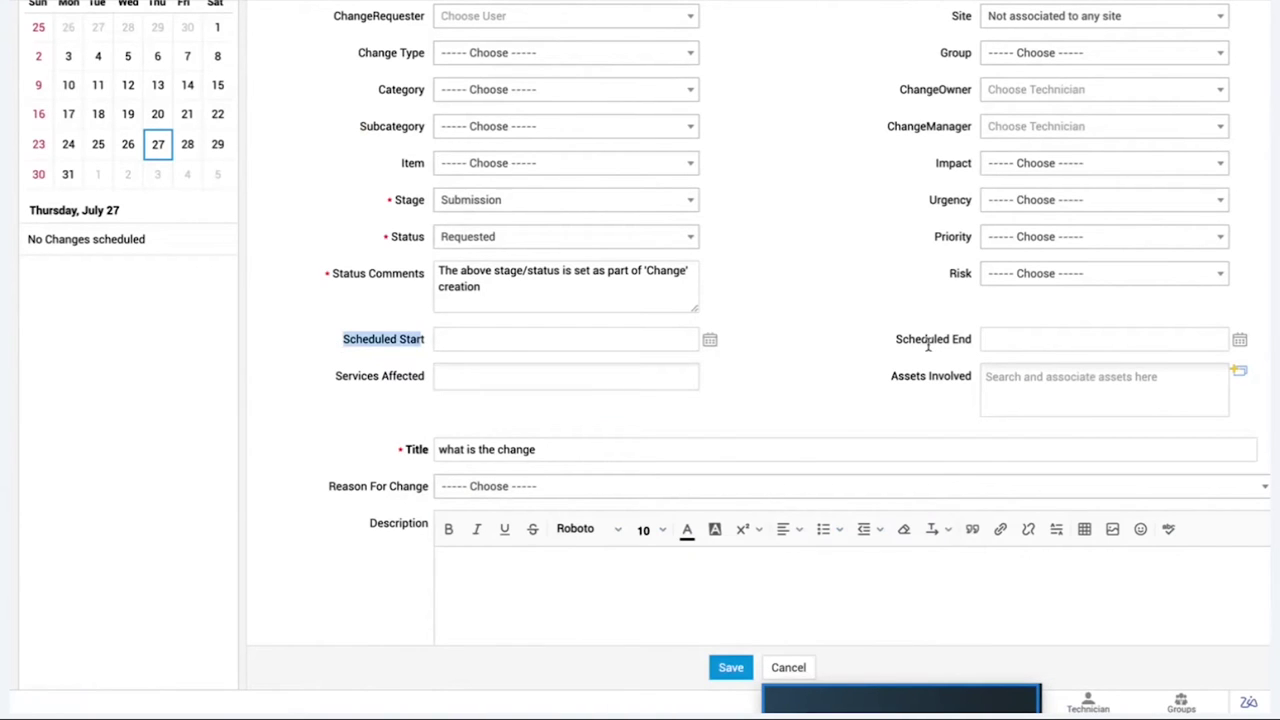
click(893, 340)
drag(893, 340, 975, 340)
right_click(809, 298)
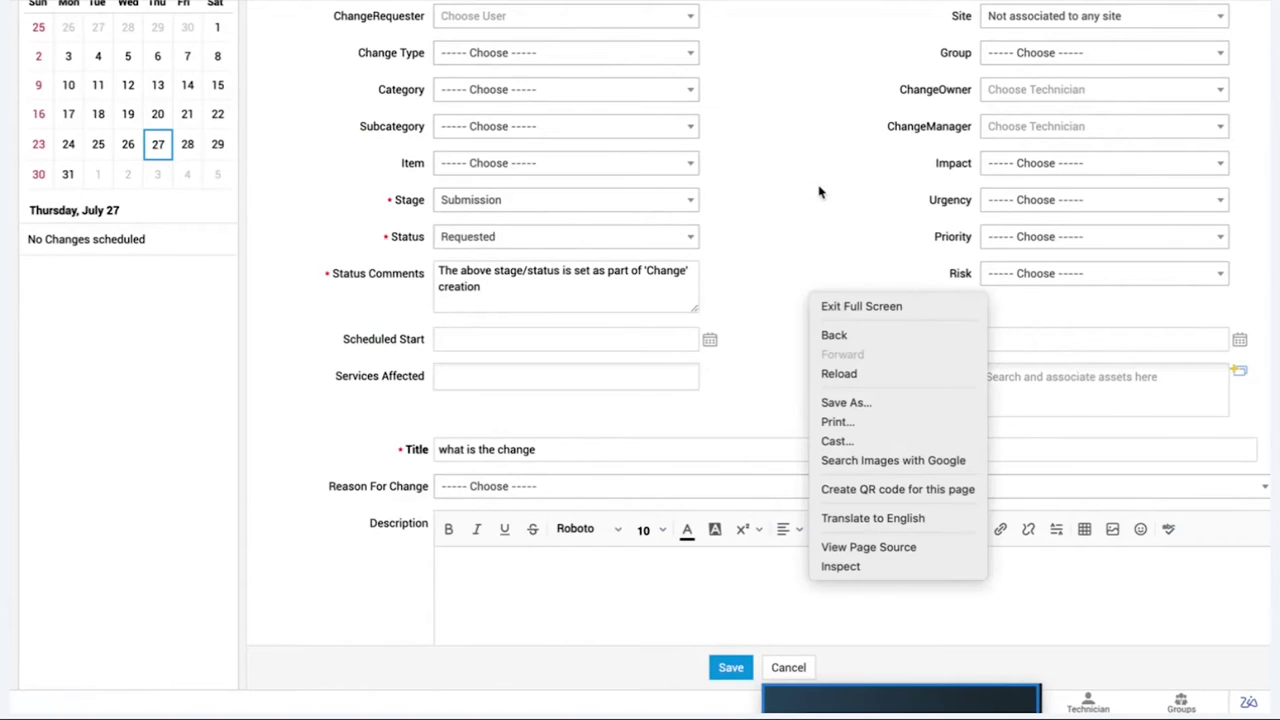
Examine the ChangeOwner and ChangeManager fields and the Line Manager role on the new change form
click(900, 95)
drag(922, 90, 1000, 94)
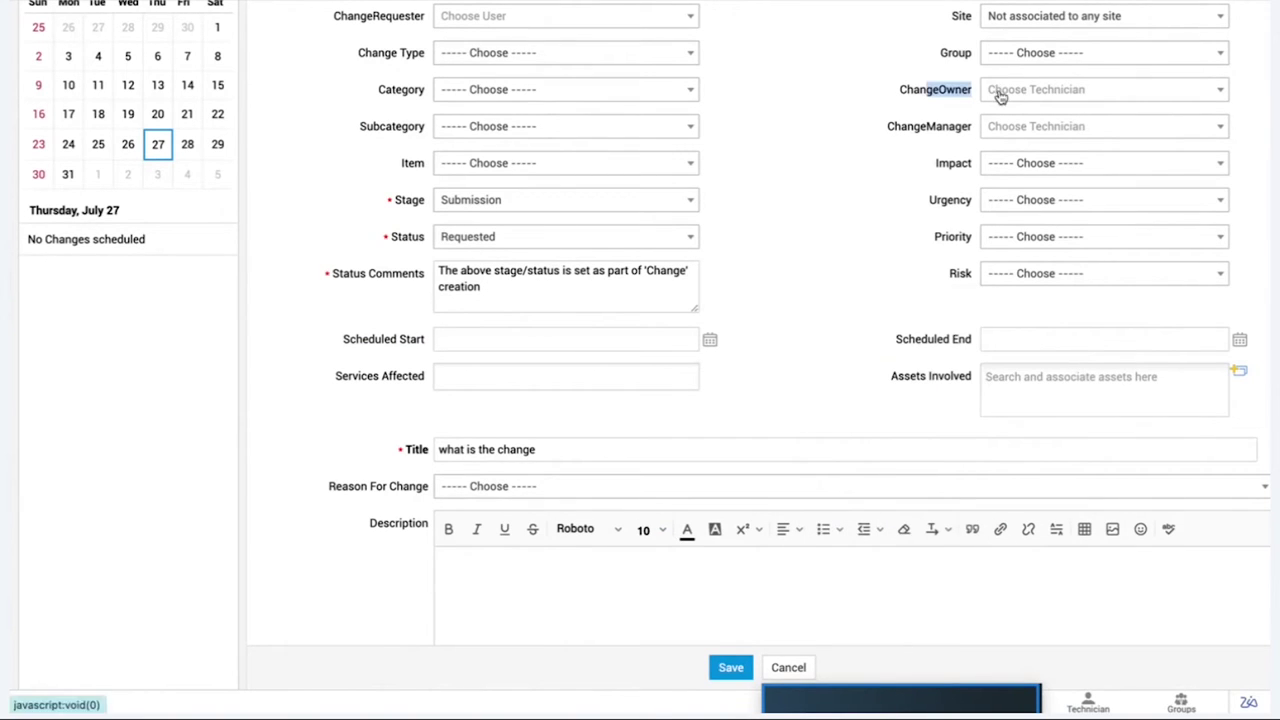
click(903, 125)
drag(903, 125, 972, 126)
scroll(851, 257, down, 5)
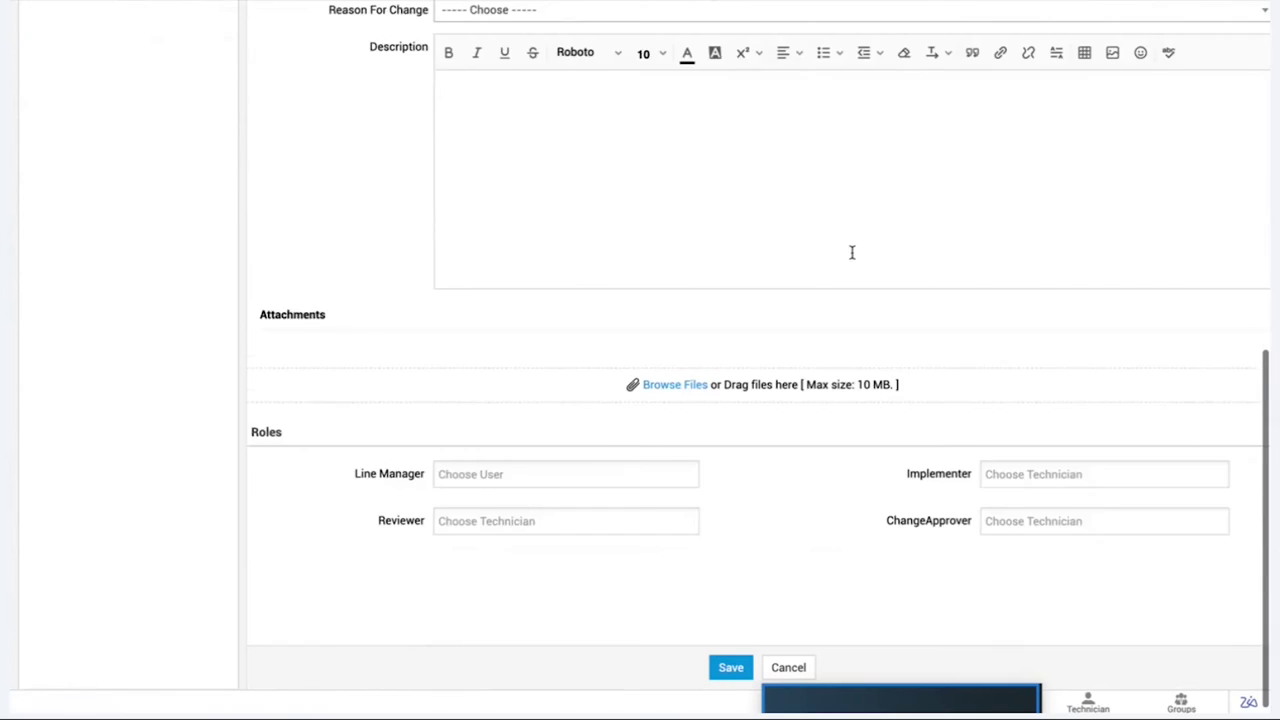
drag(354, 464, 396, 463)
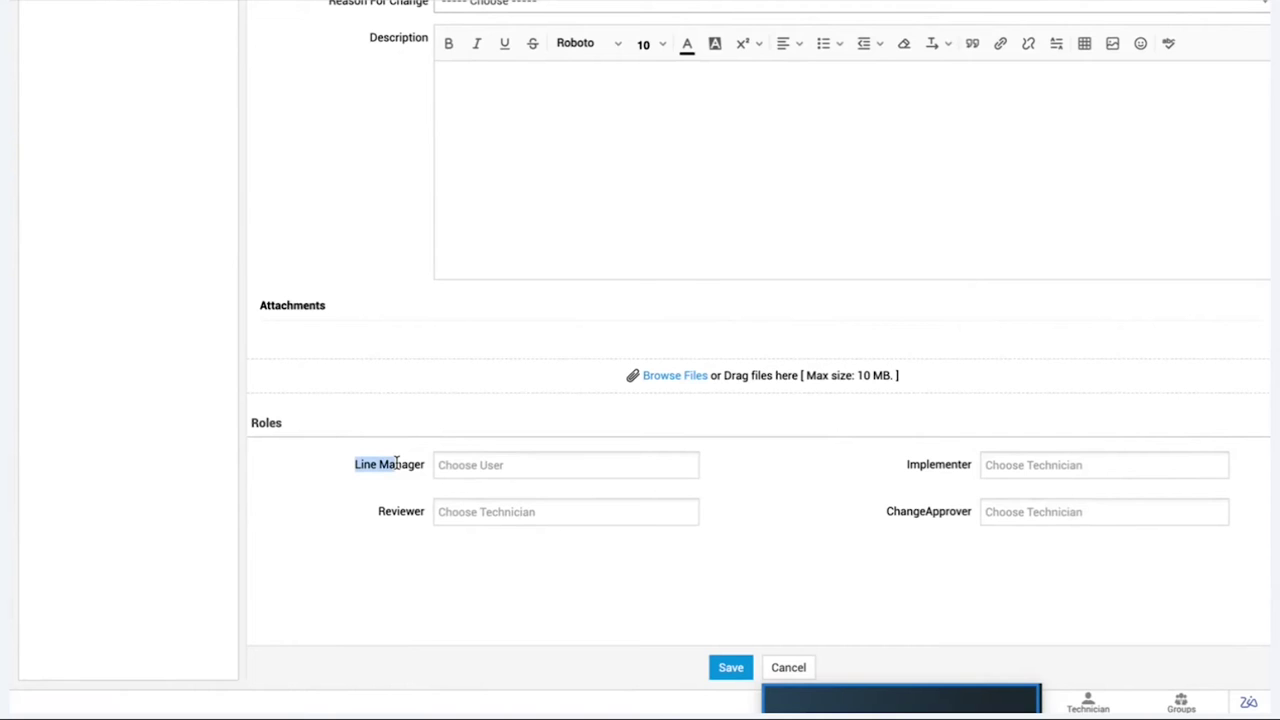
scroll(446, 414, up, 7)
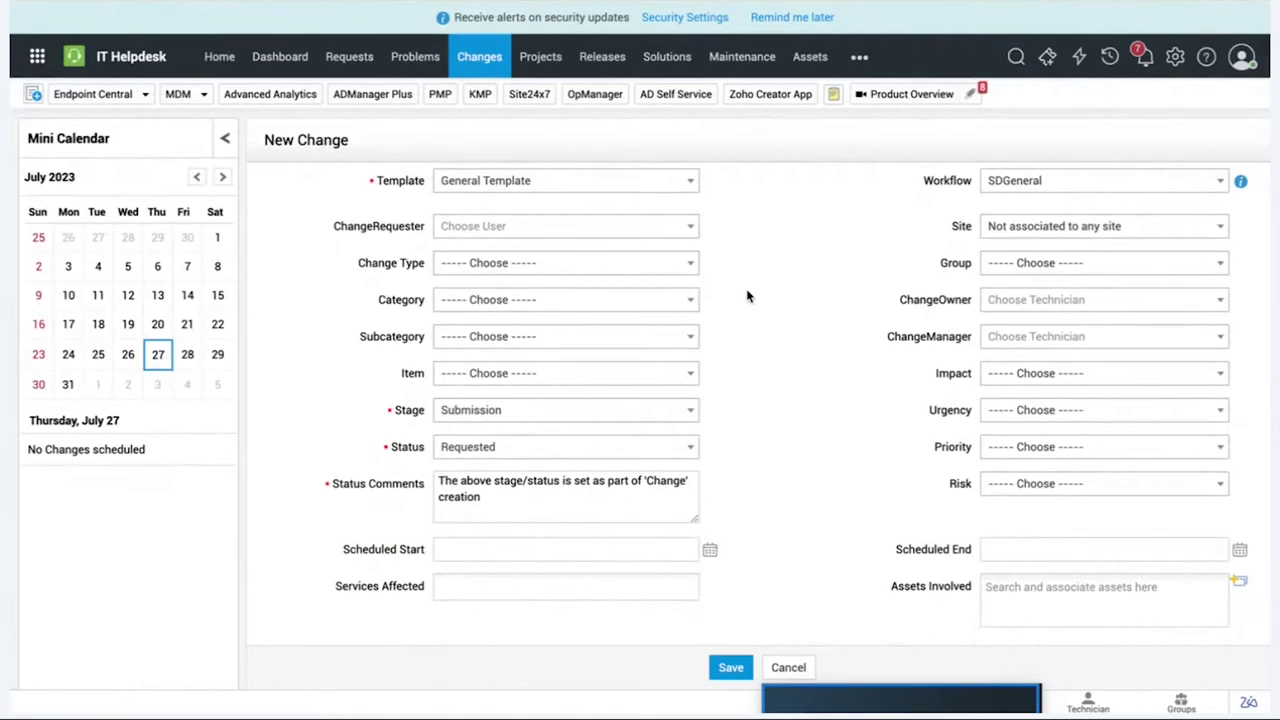
Check the available workflows, and switch the new change to Emergency Template to look over its form
click(1018, 182)
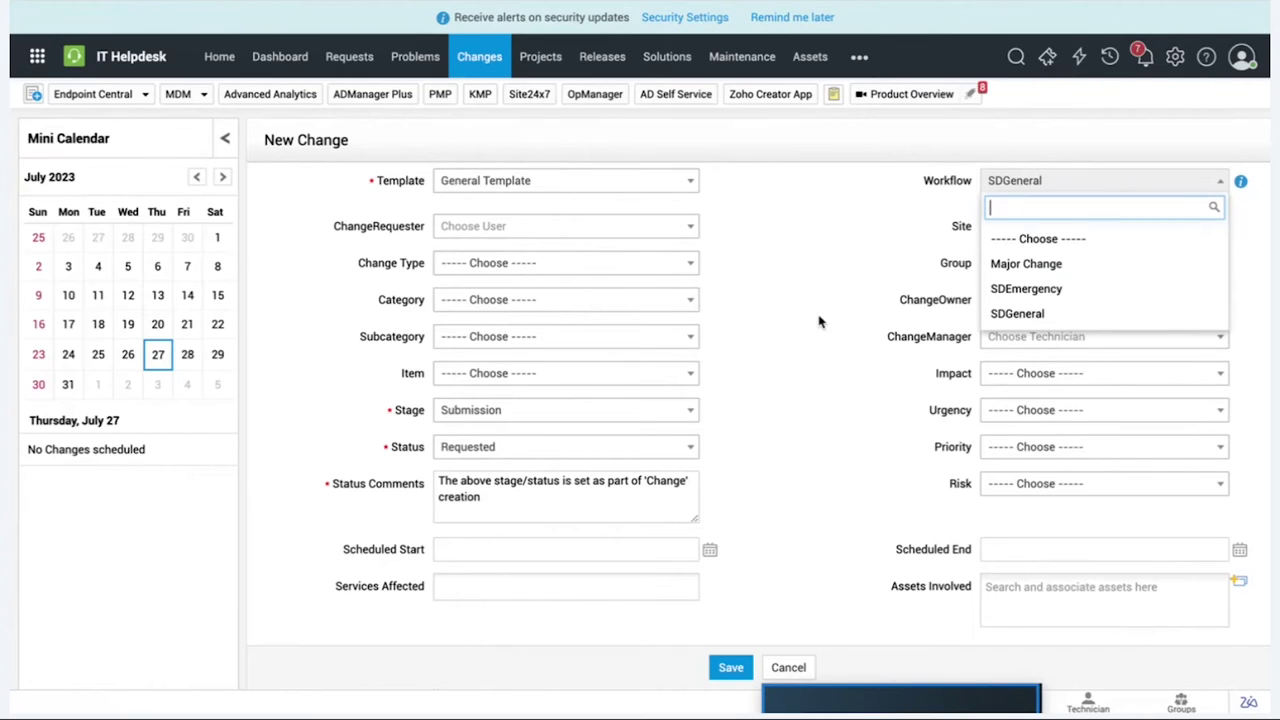
click(592, 188)
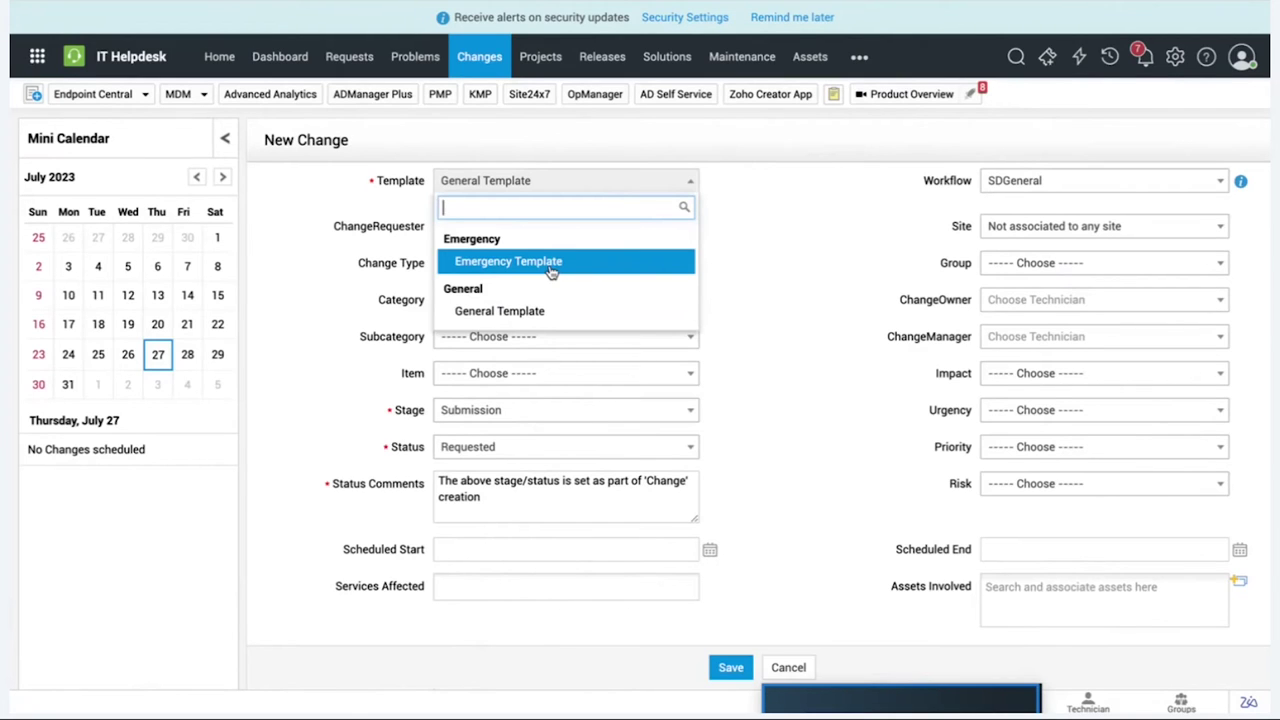
click(478, 263)
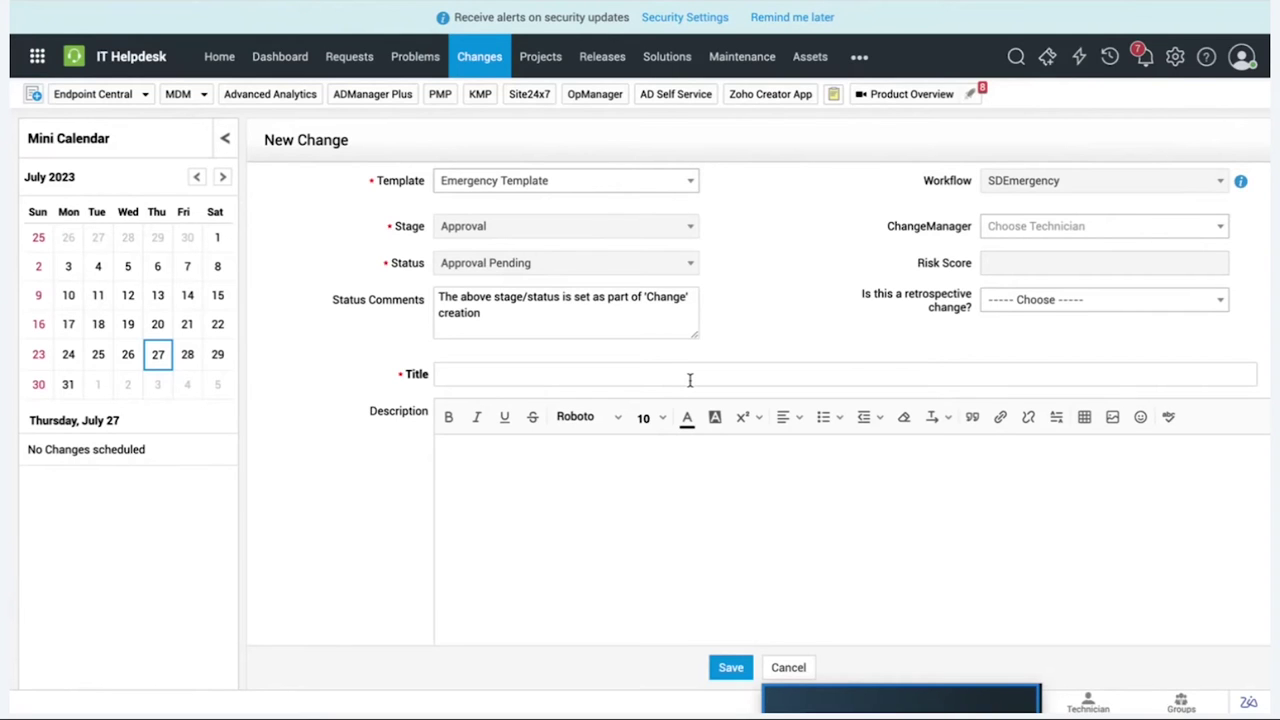
scroll(680, 286, down, 3)
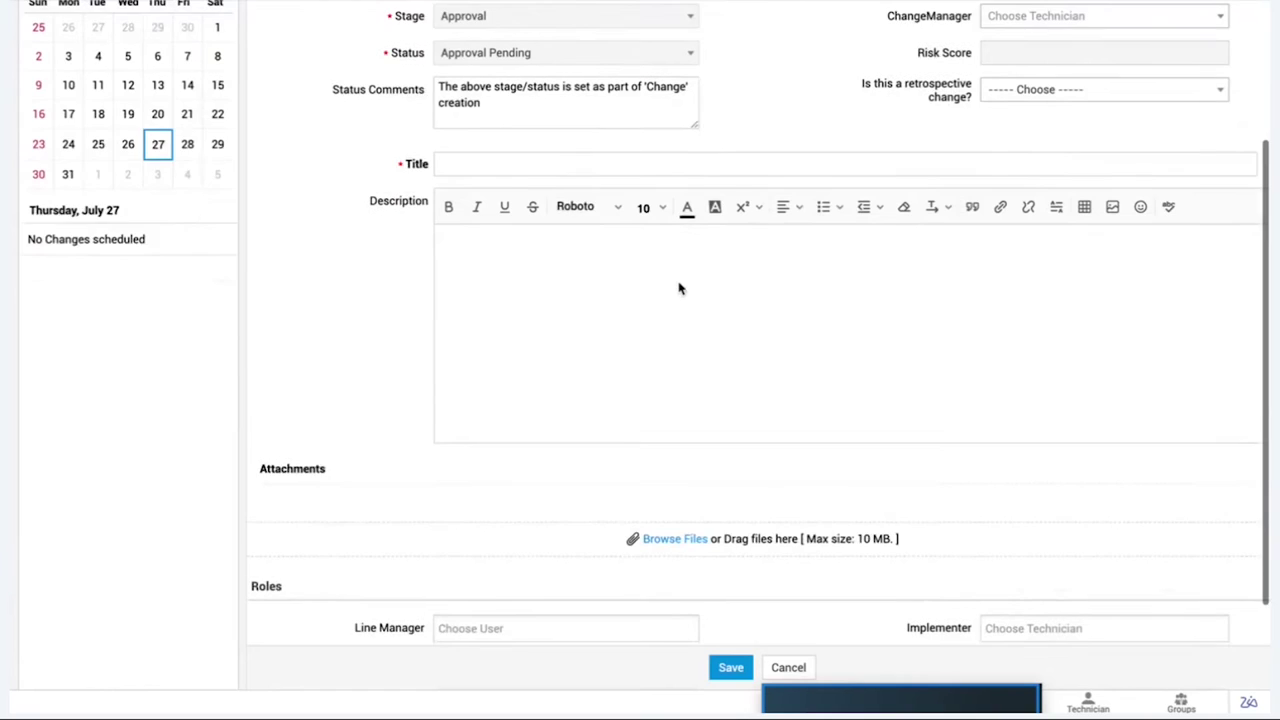
scroll(678, 282, up, 1)
scroll(678, 282, up, 2)
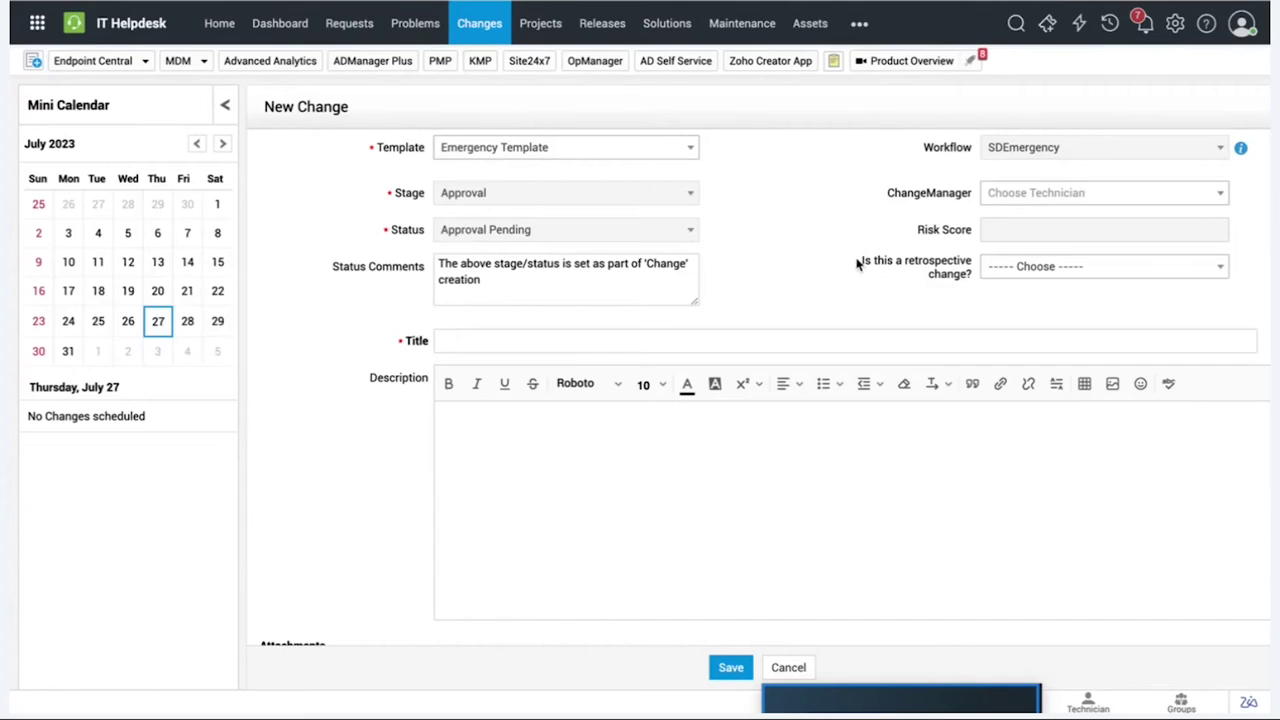
Set "Is this a retrospective change?" to Yes on the emergency change form
drag(857, 263, 829, 297)
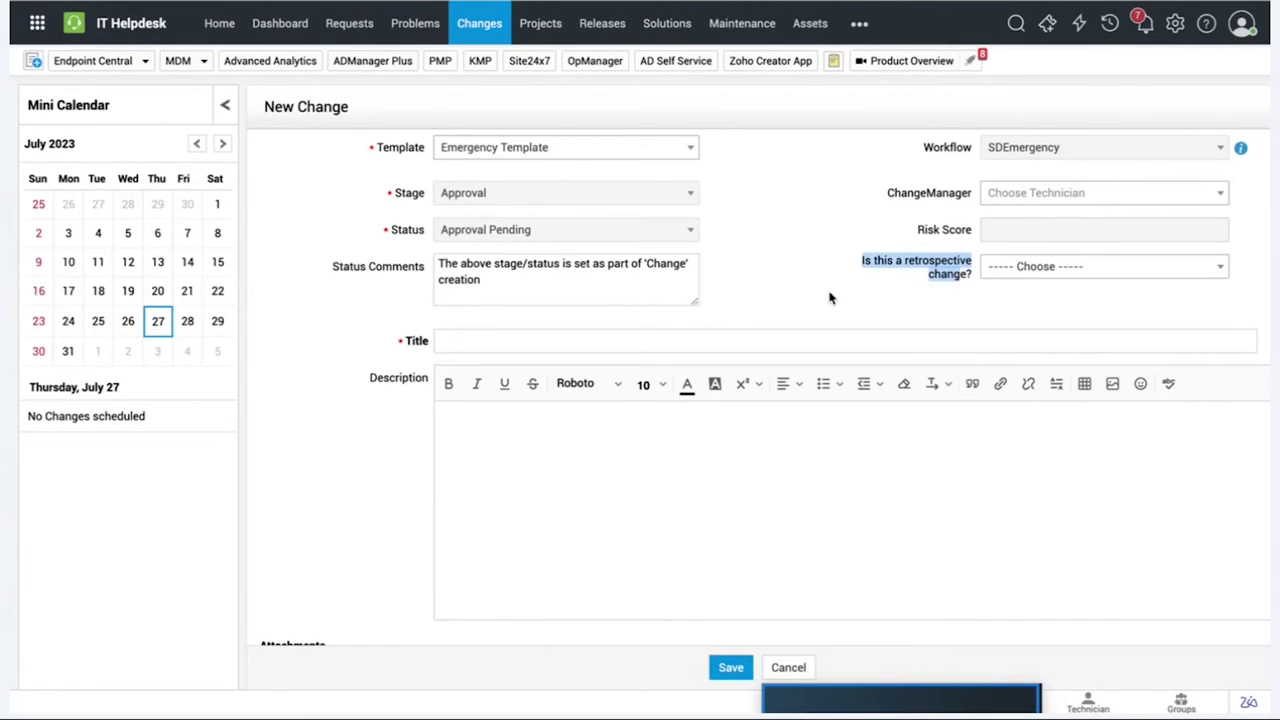
click(895, 285)
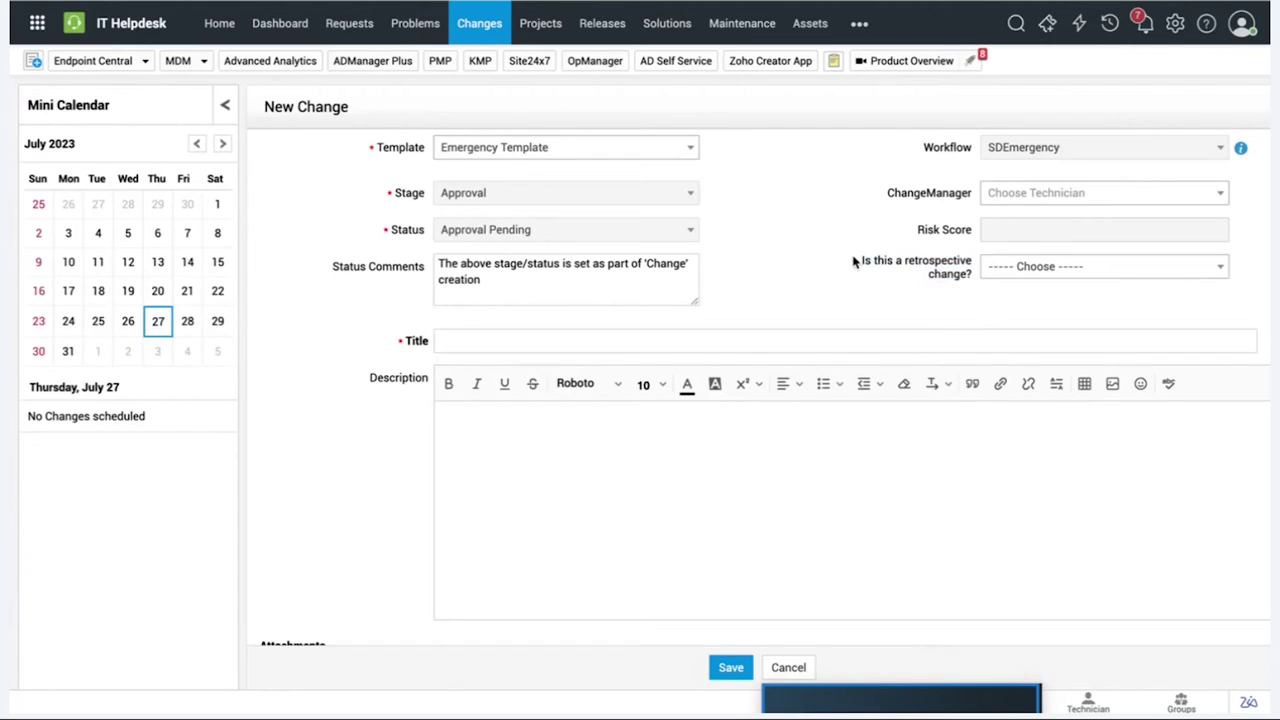
drag(857, 262, 965, 289)
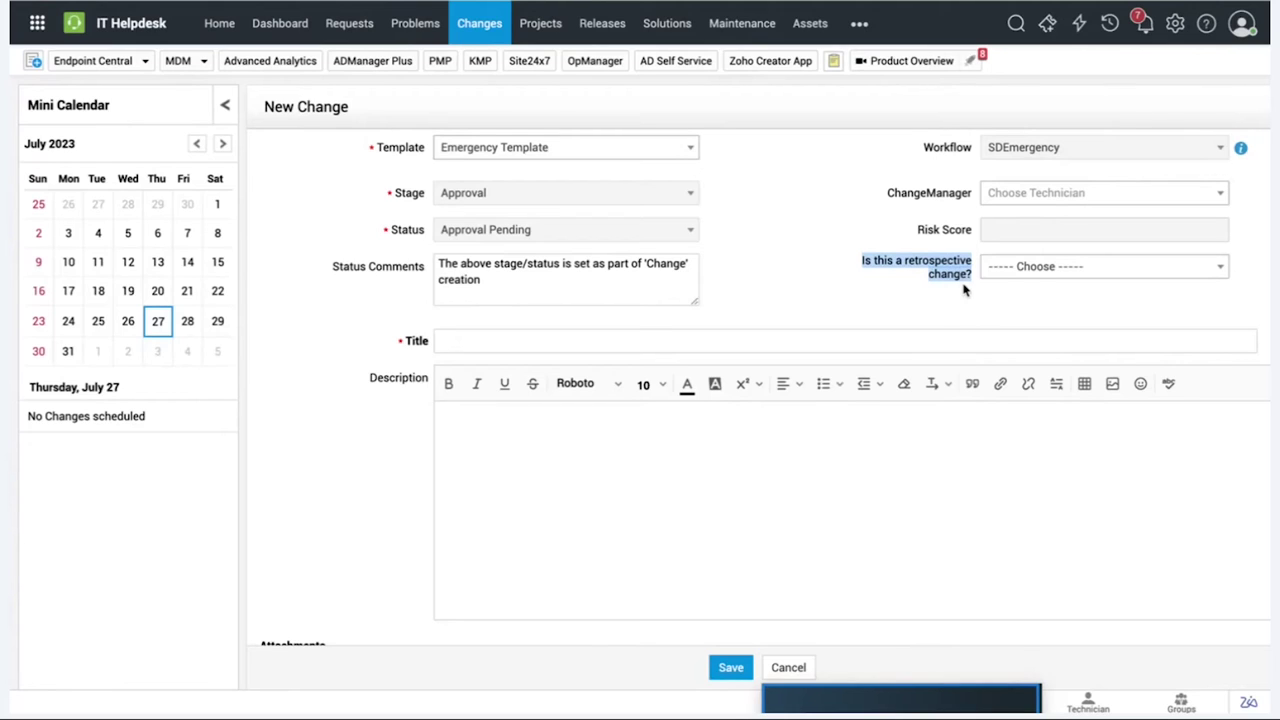
click(1034, 270)
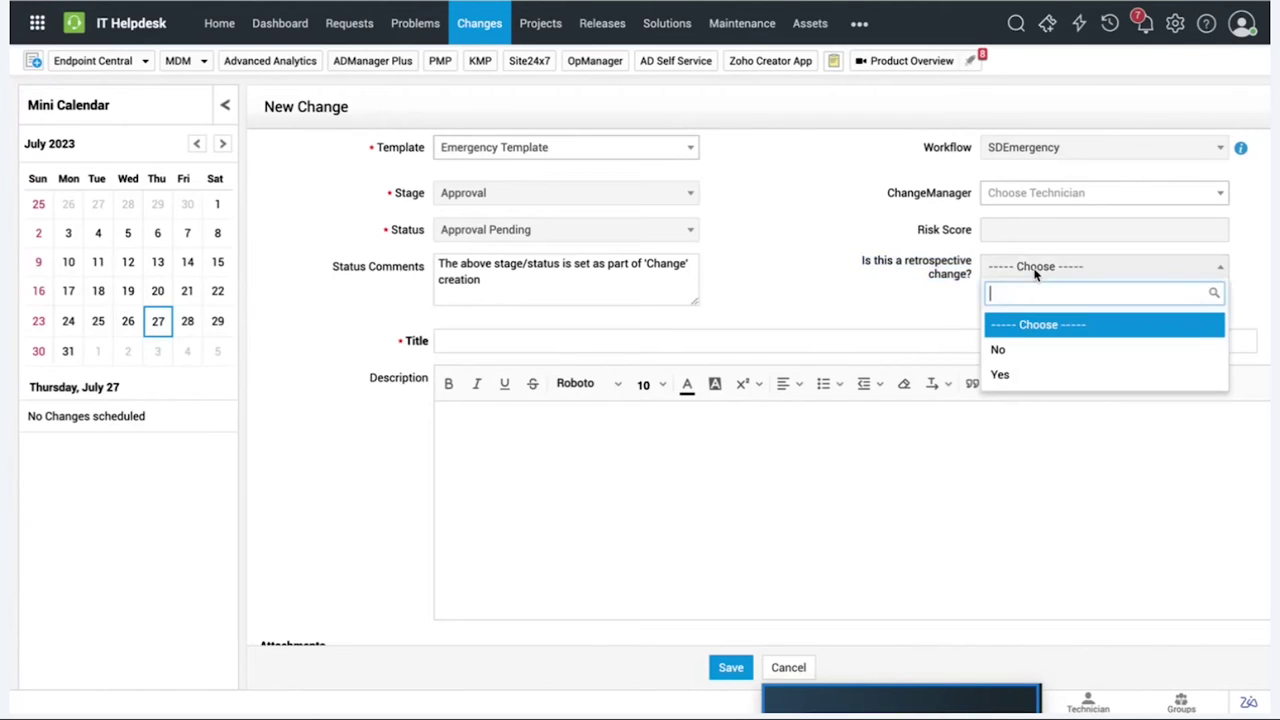
click(1021, 377)
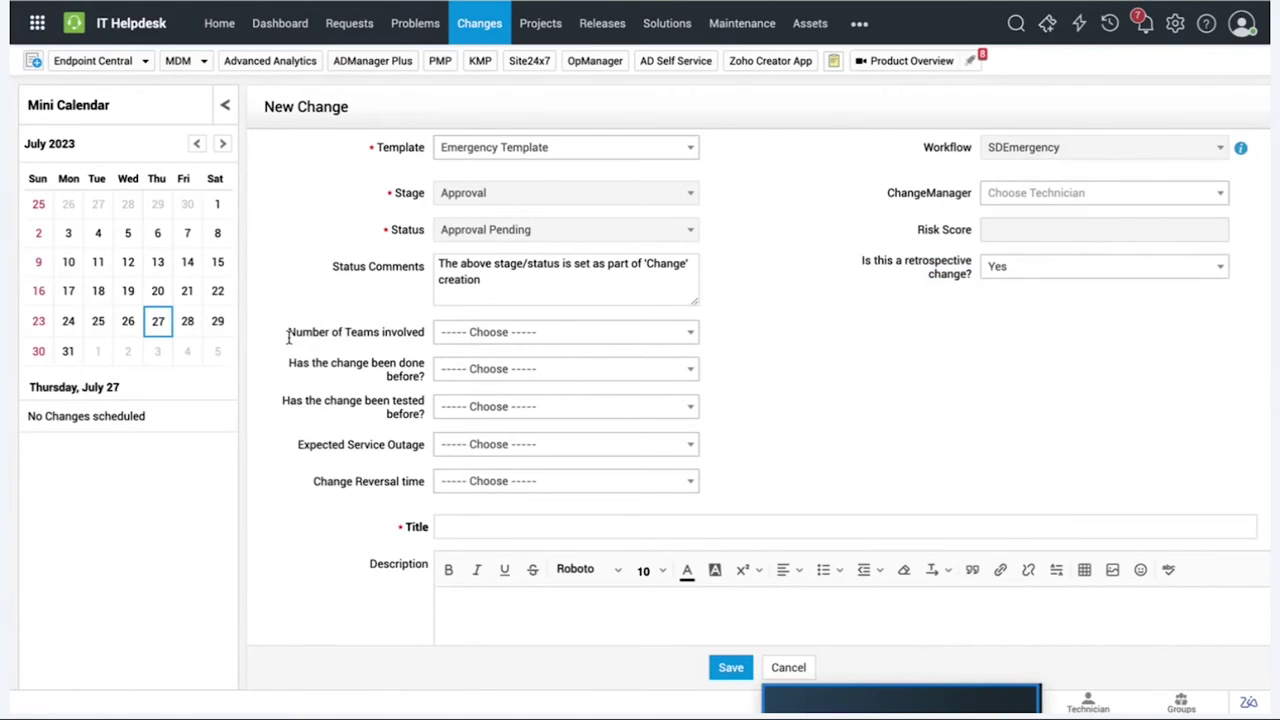
Set Number of Teams involved to Two and "Has the change been done before?" to "Successful but encountered issues"
drag(289, 335, 408, 338)
click(475, 338)
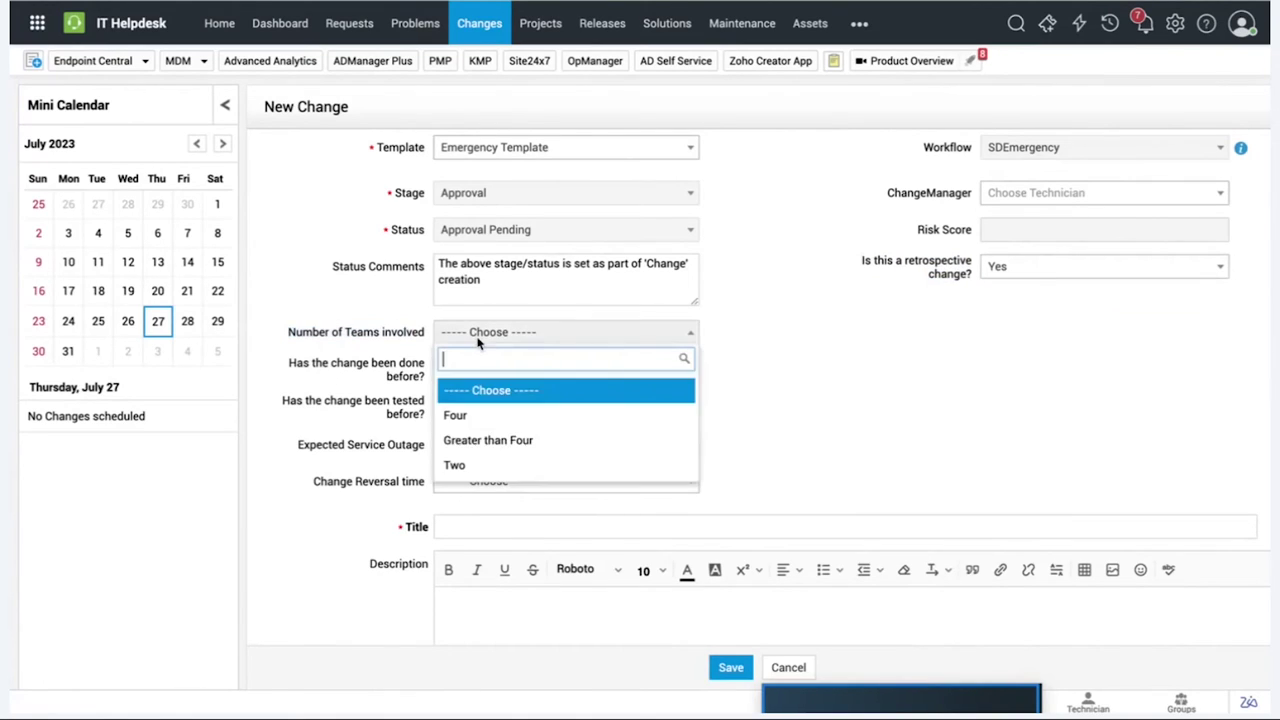
click(465, 468)
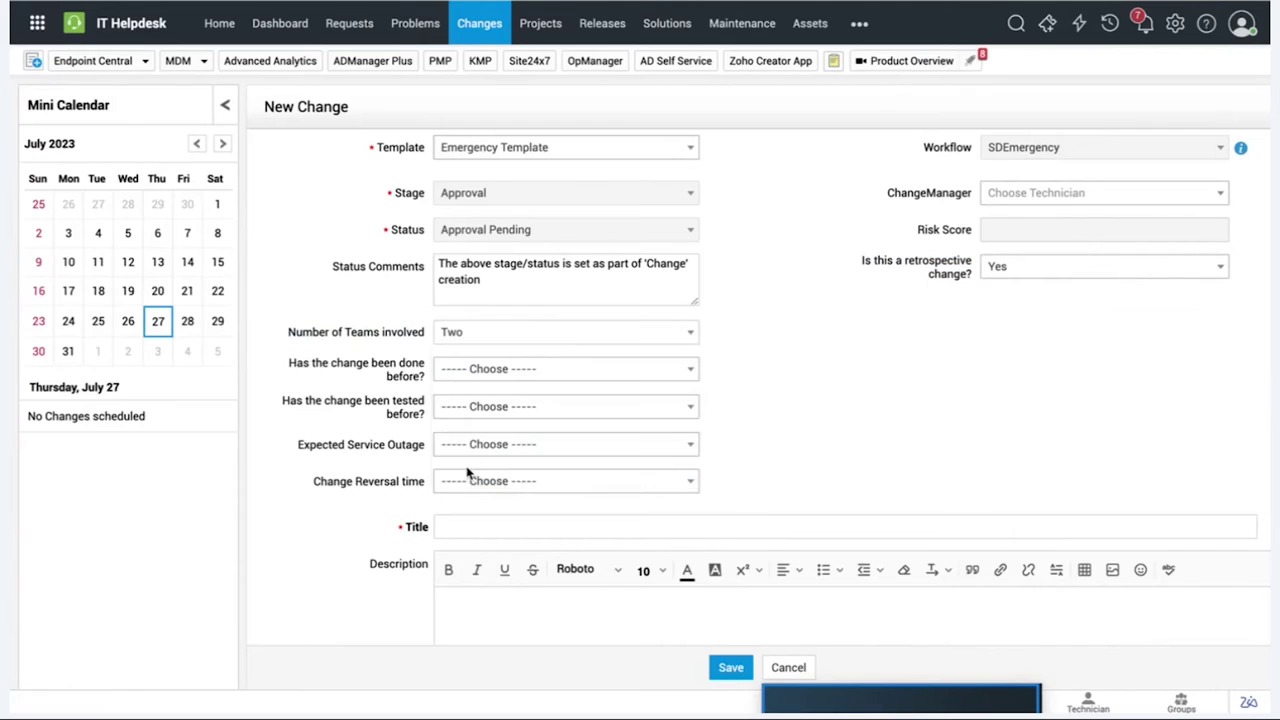
click(465, 373)
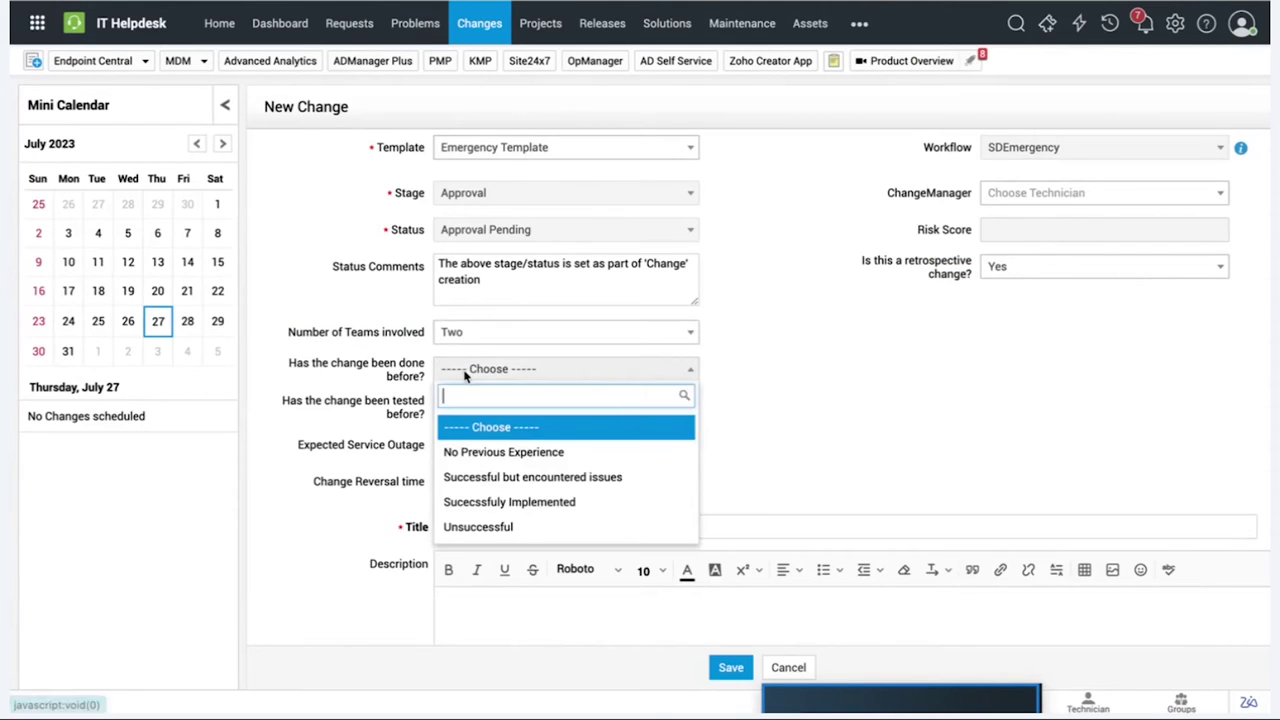
click(518, 482)
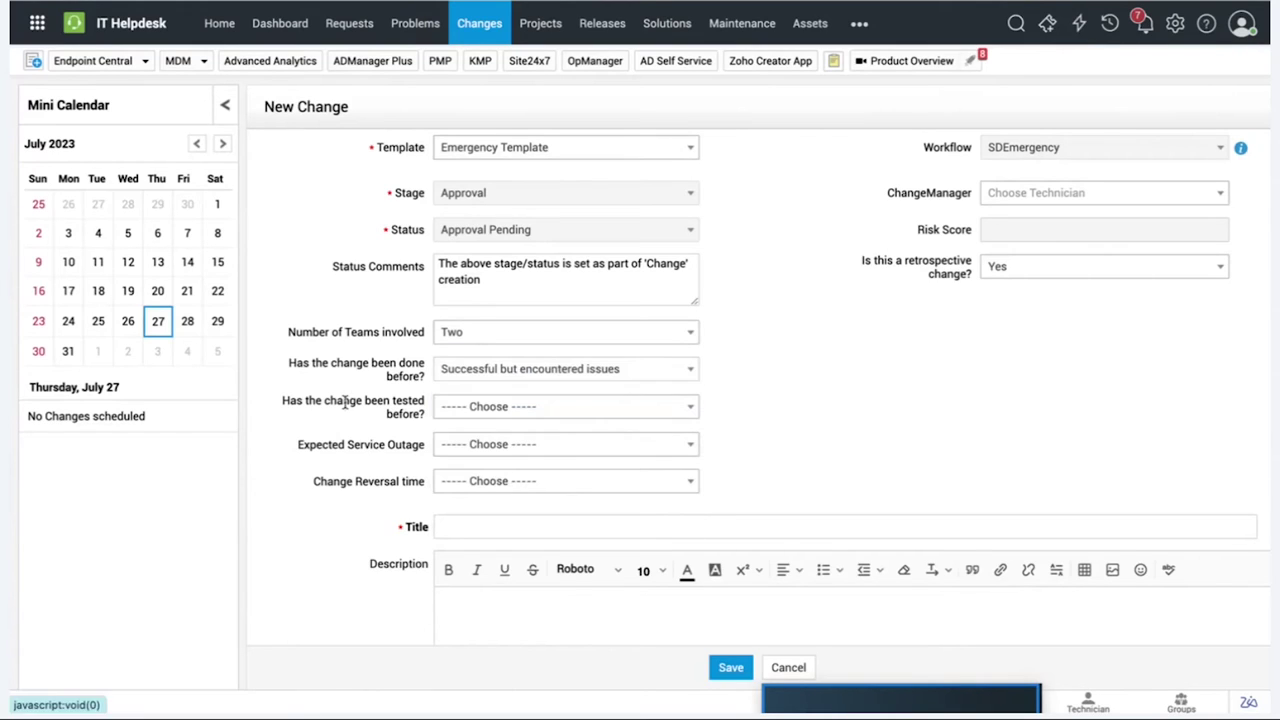
Set "Has the change been tested before?" to "Only group testing complete" and Expected Service Outage to "< 10 hours"
drag(325, 400, 420, 418)
click(491, 423)
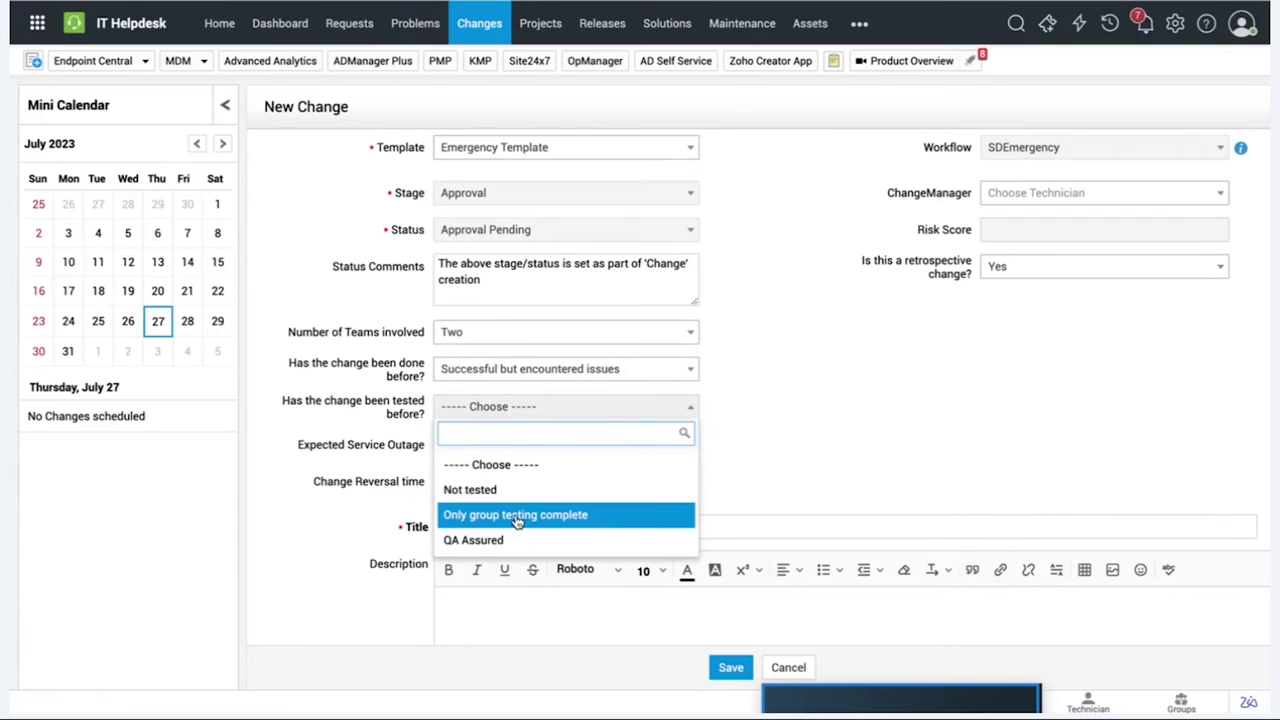
click(516, 520)
drag(300, 446, 466, 450)
click(475, 448)
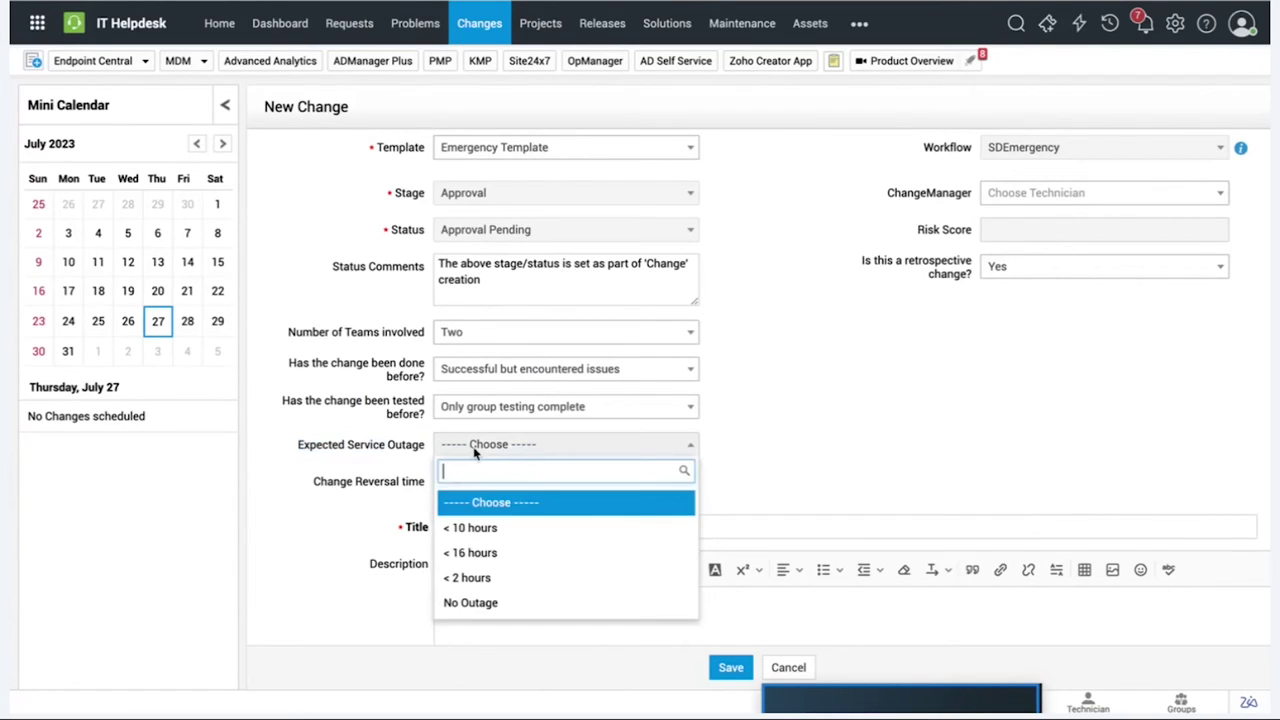
click(471, 531)
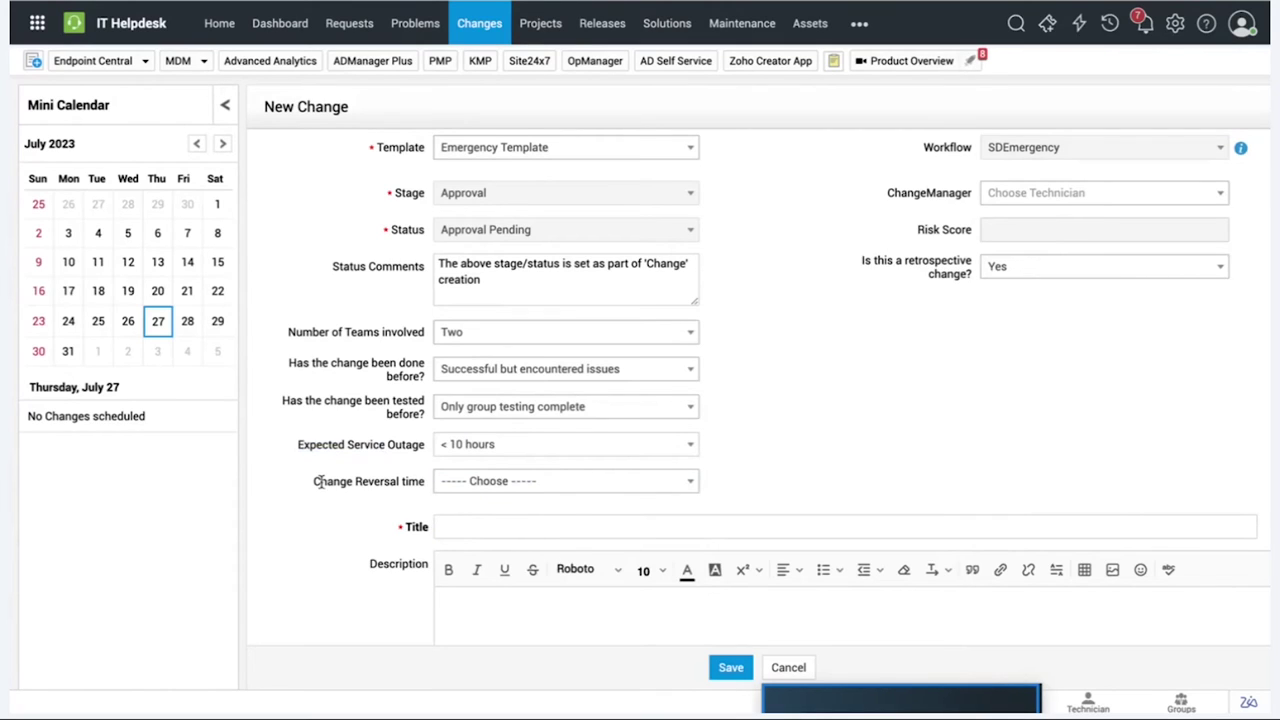
Set Change Reversal time to "No outage and < 1 hour to backout"
drag(316, 481, 388, 482)
click(502, 484)
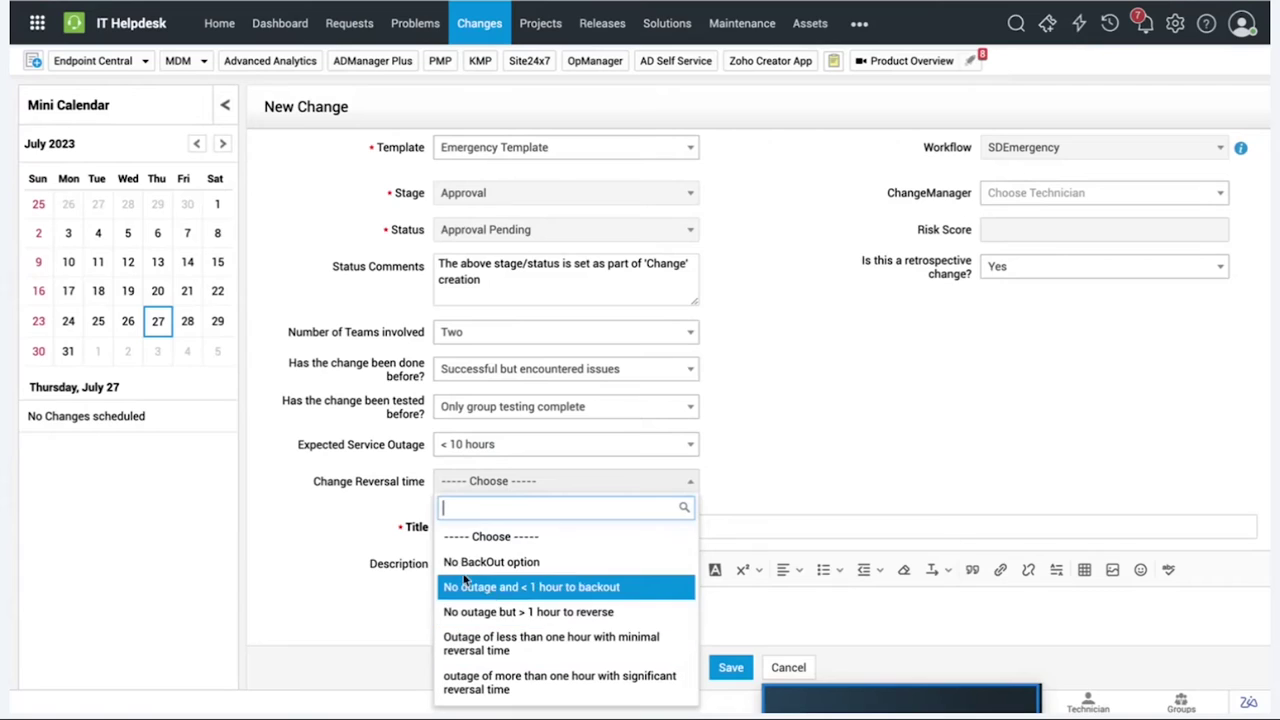
click(577, 594)
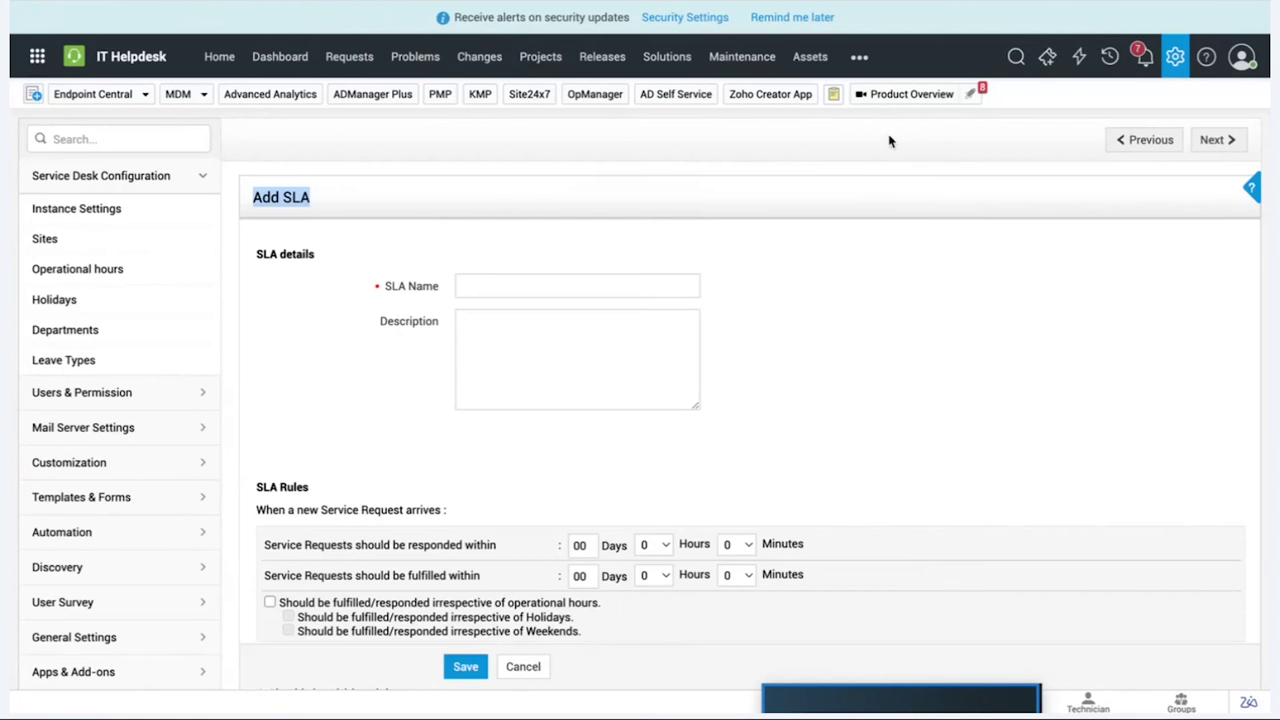
Search the admin settings for "change custom" and look through the Change Custom Triggers
click(1176, 60)
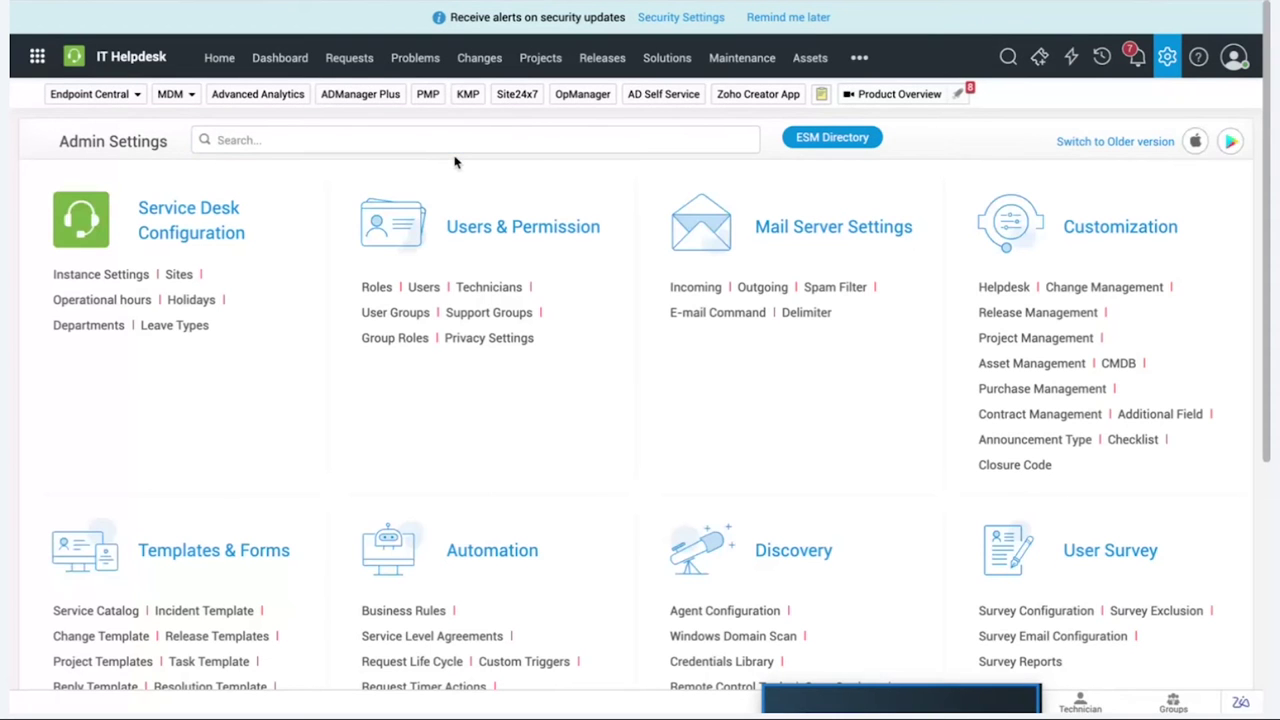
scroll(455, 162, down, 5)
scroll(414, 109, up, 5)
click(300, 140)
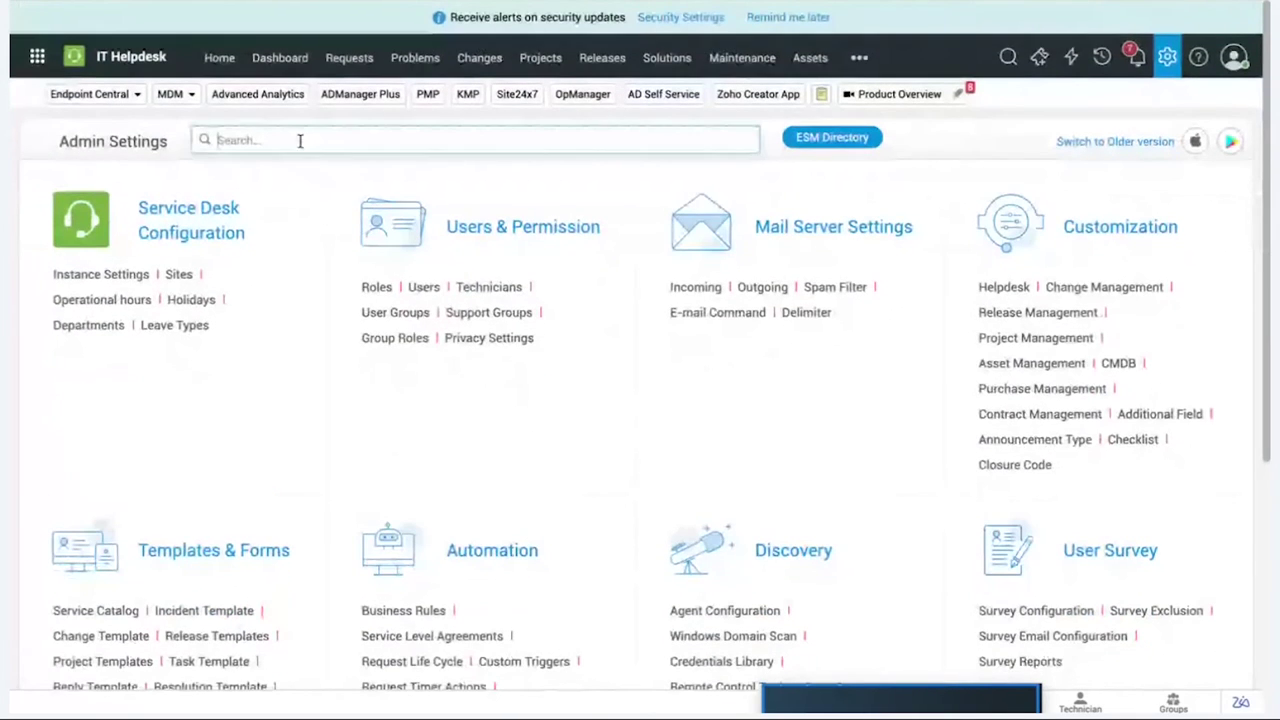
text(change custom)
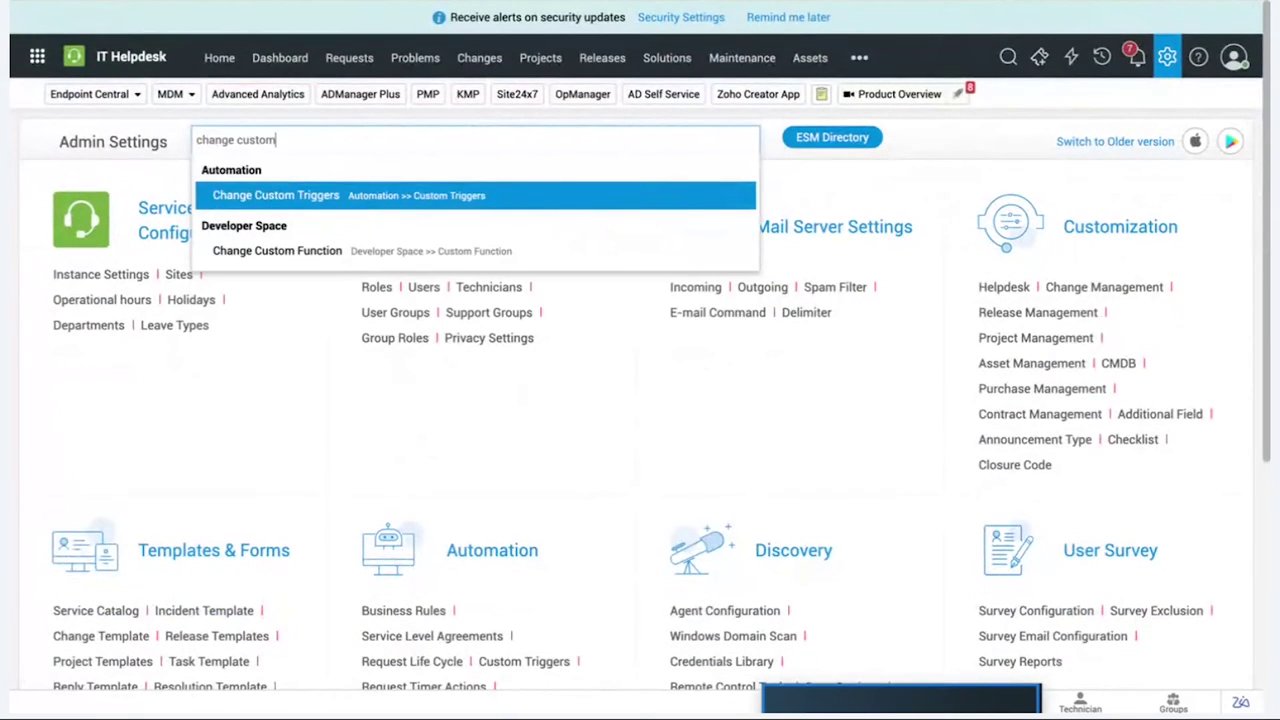
click(302, 197)
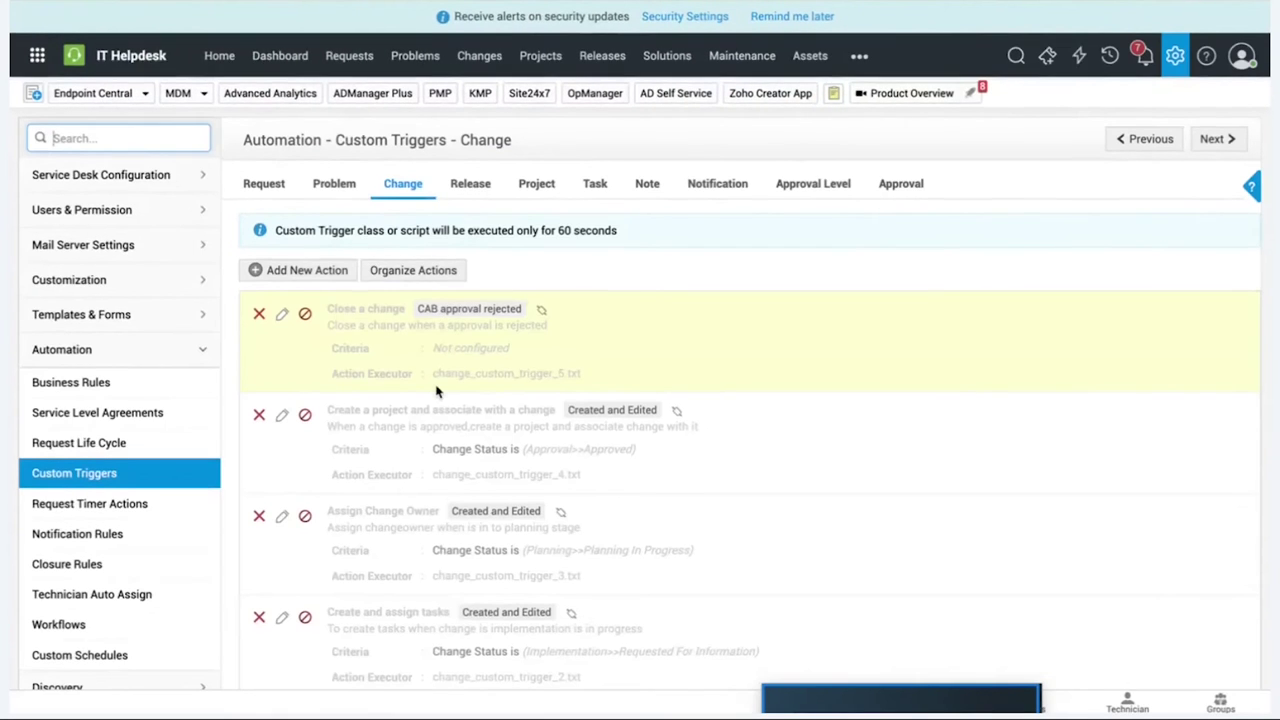
scroll(434, 389, down, 5)
scroll(352, 22, up, 5)
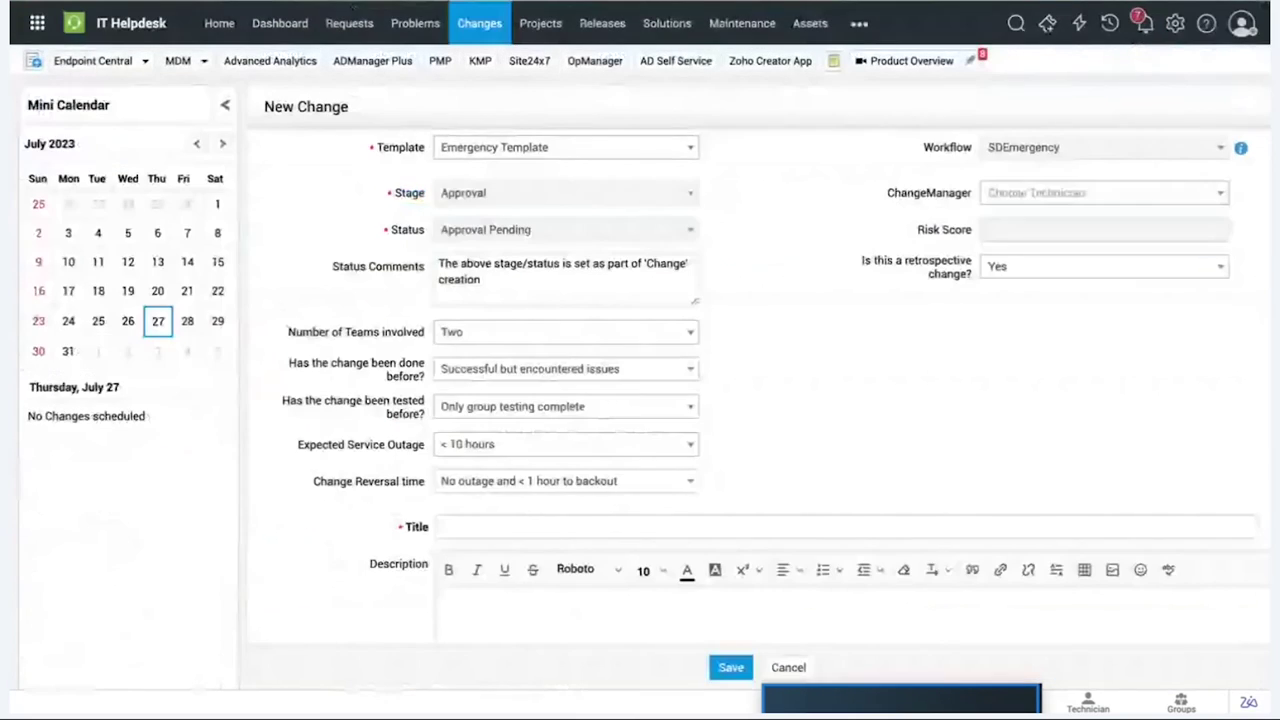
Review the risk question fields and the Risk Score field on the emergency change form
drag(285, 332, 367, 464)
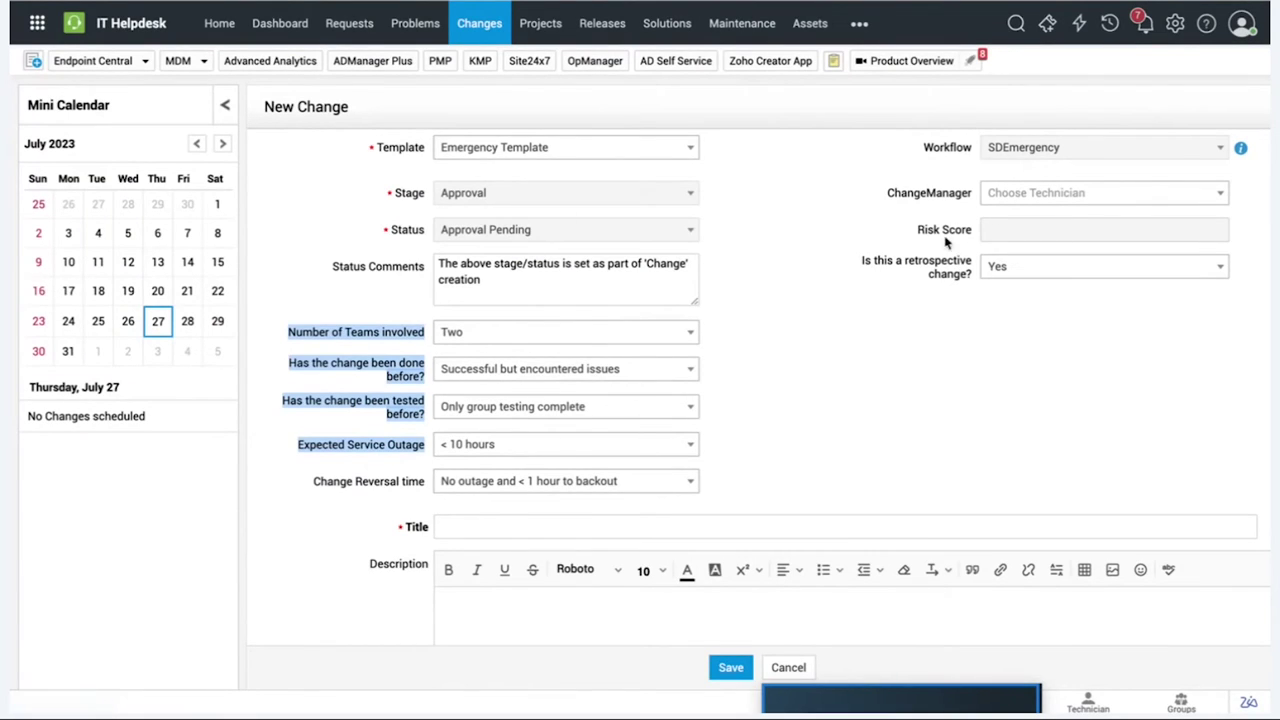
drag(918, 230, 996, 234)
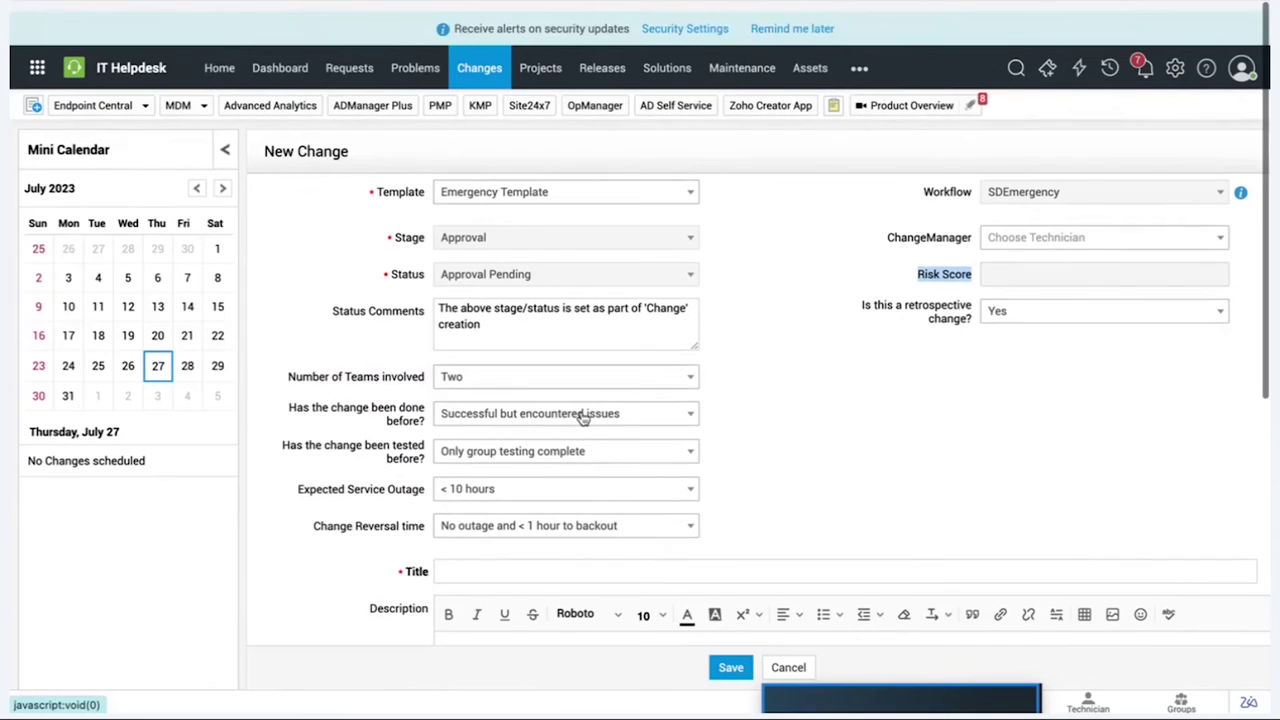
scroll(584, 418, down, 1)
Search the admin settings for "change tem" and open the Change Template list
click(1175, 62)
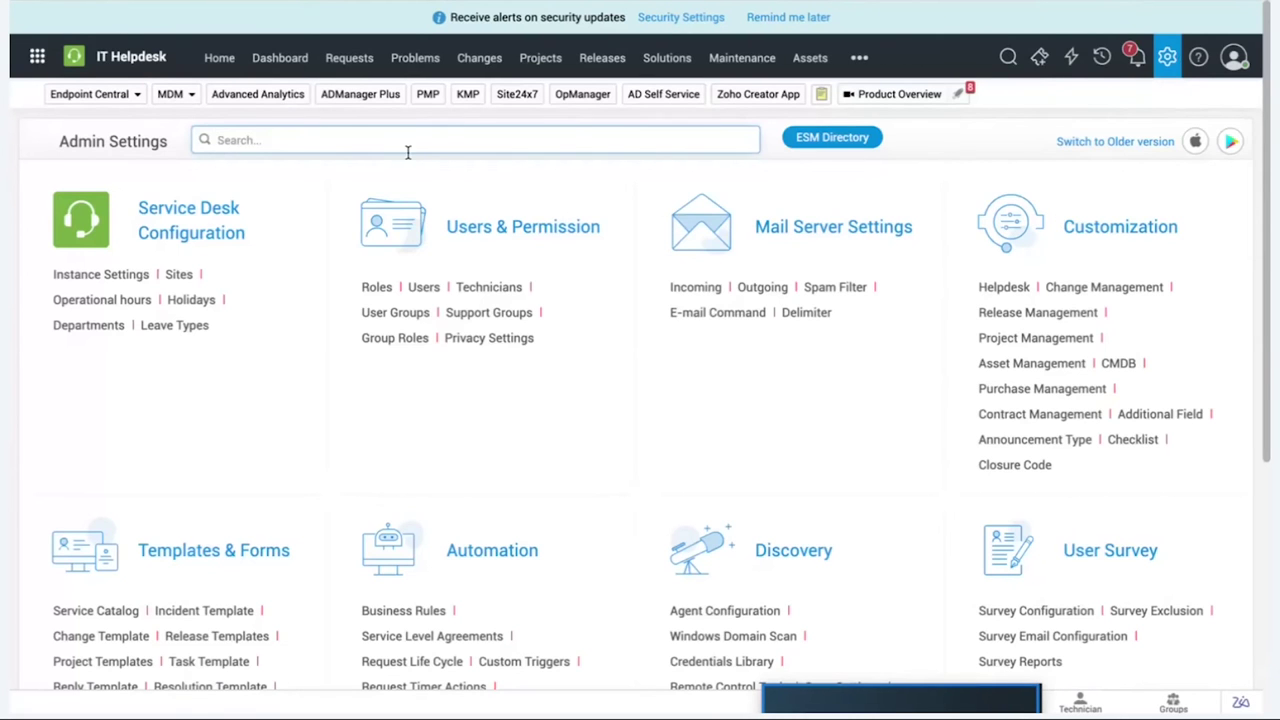
click(407, 148)
text(change tem)
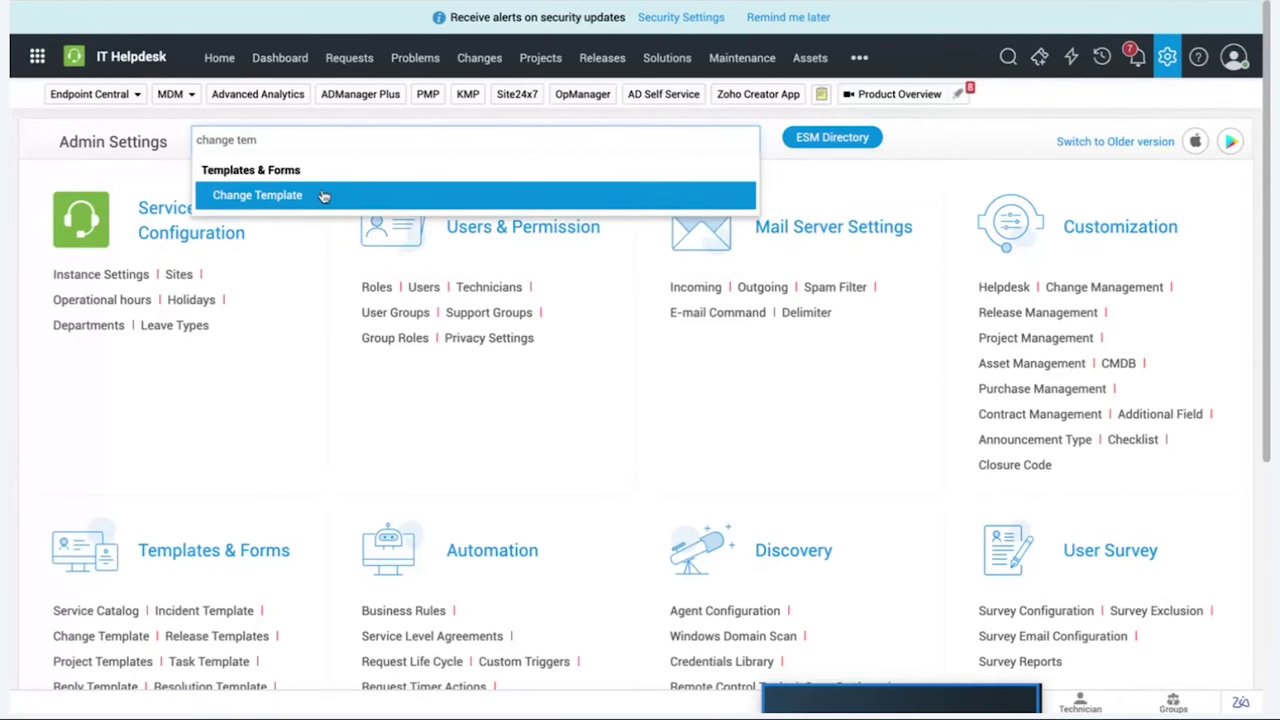
click(323, 196)
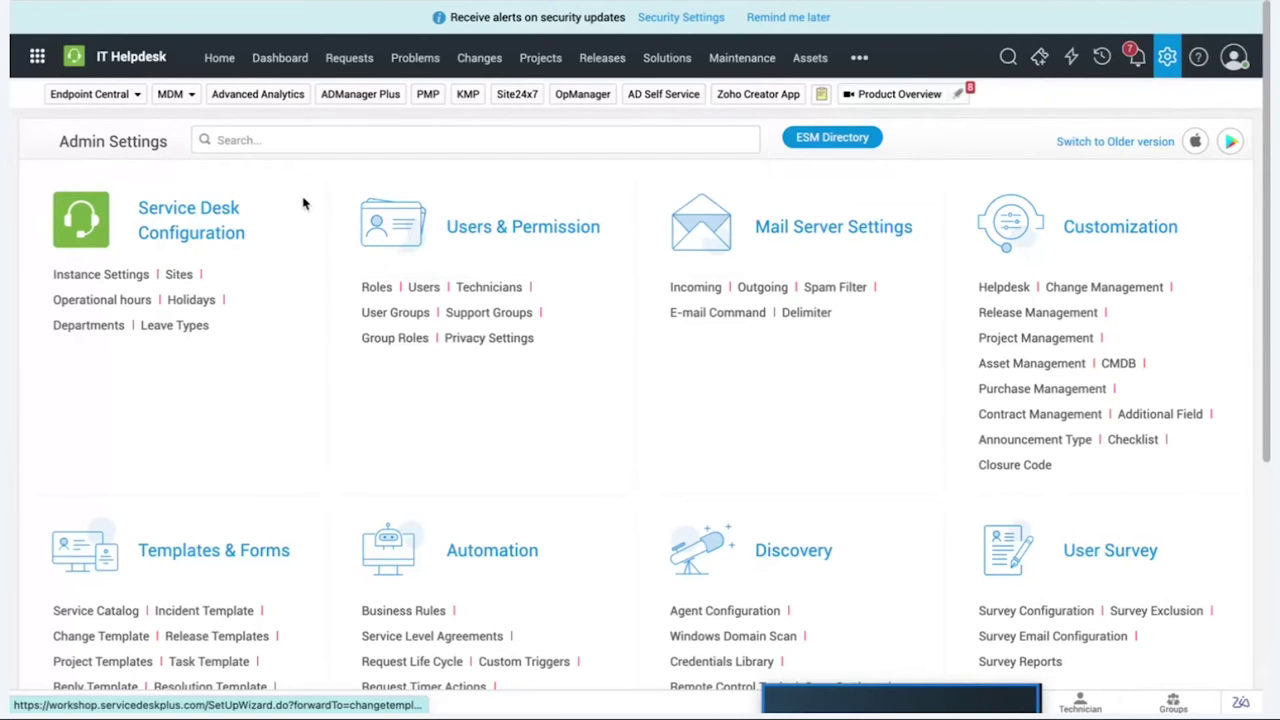
Open the Emergency Template for editing and look over its Change Details fields
mouse_move(345, 318)
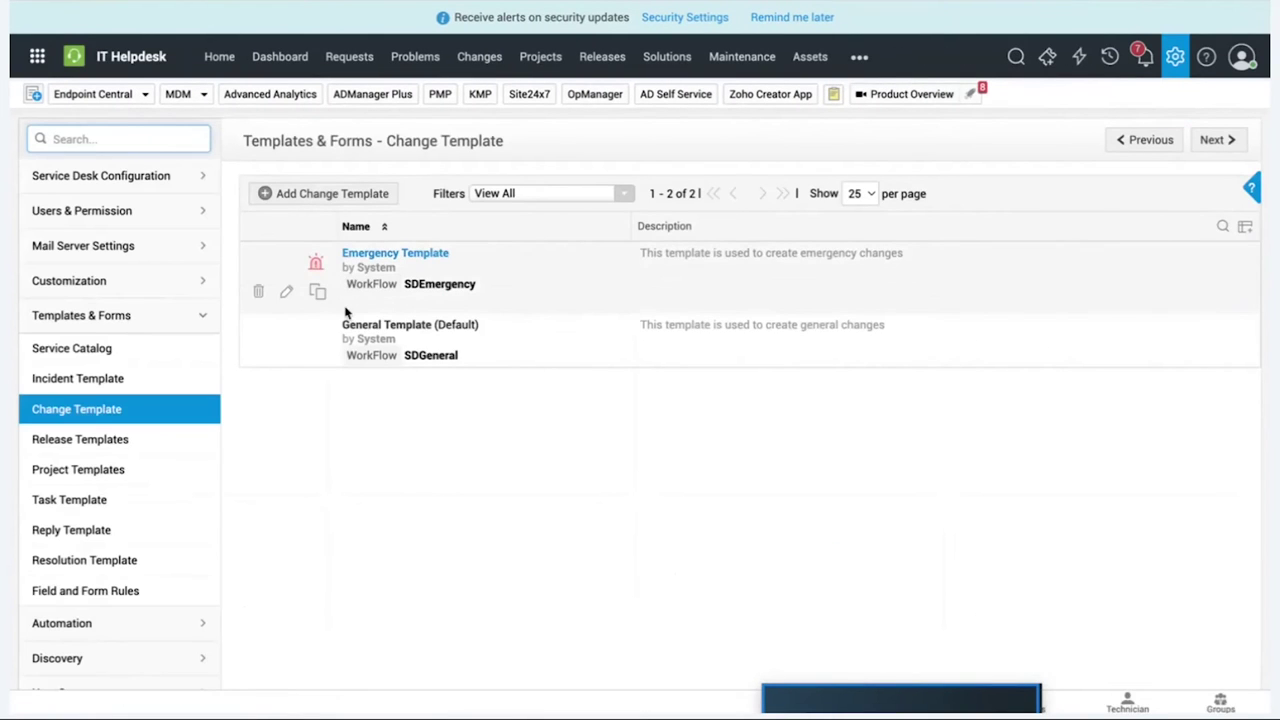
click(287, 297)
scroll(288, 526, down, 3)
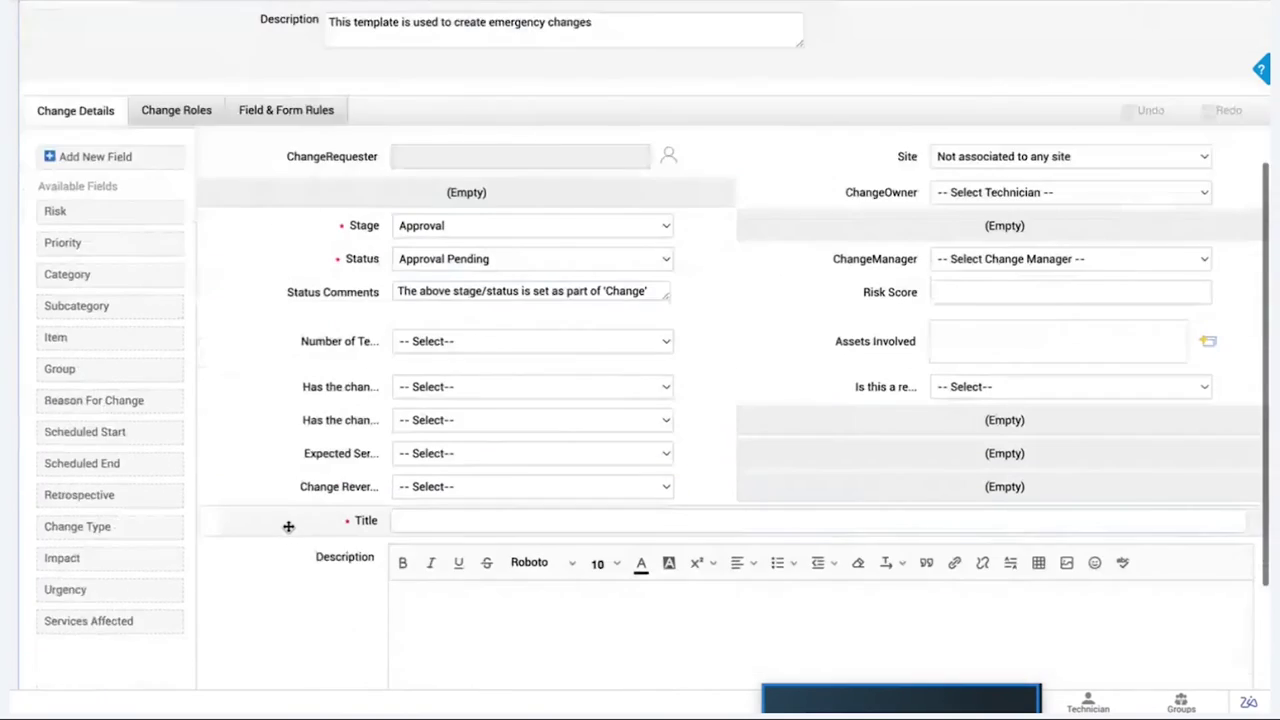
Add the Reason For Change field to the Emergency Template form, directly above the Expected Service Outage field
scroll(288, 526, down, 2)
drag(107, 190, 329, 257)
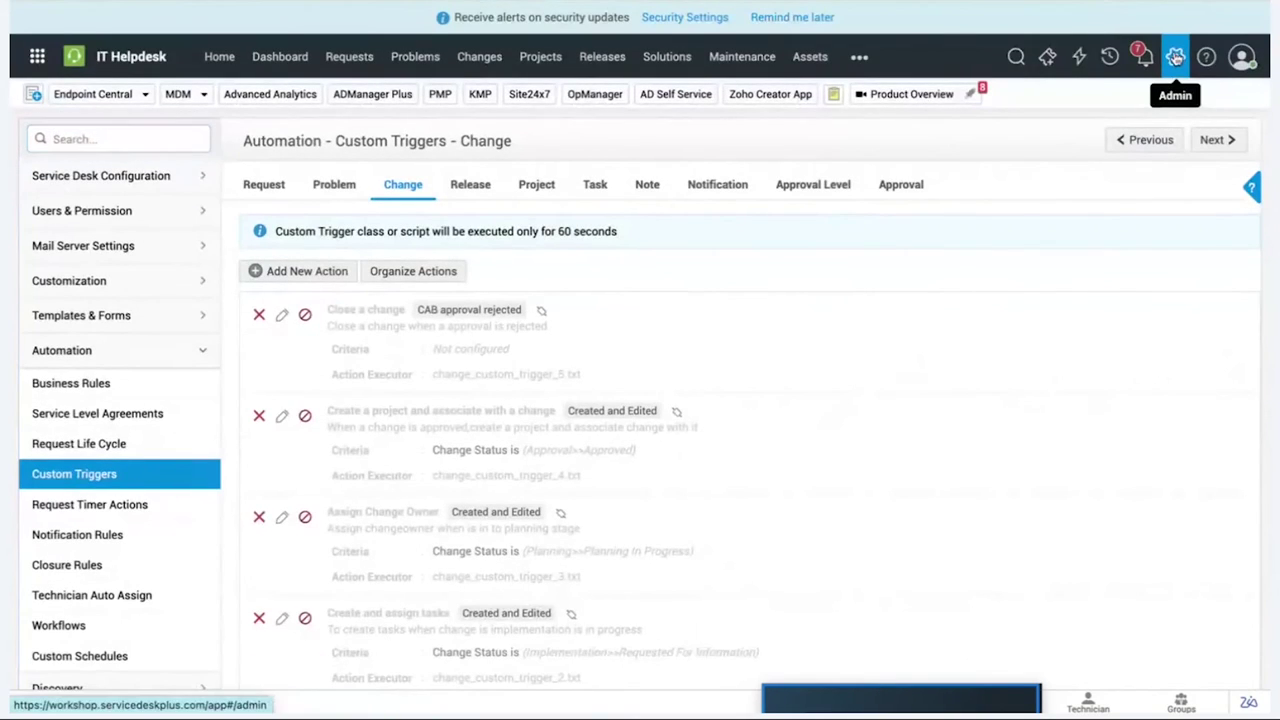
Search the admin settings for "change add" and look through the text, numeric and date/time additional fields for changes
click(1175, 57)
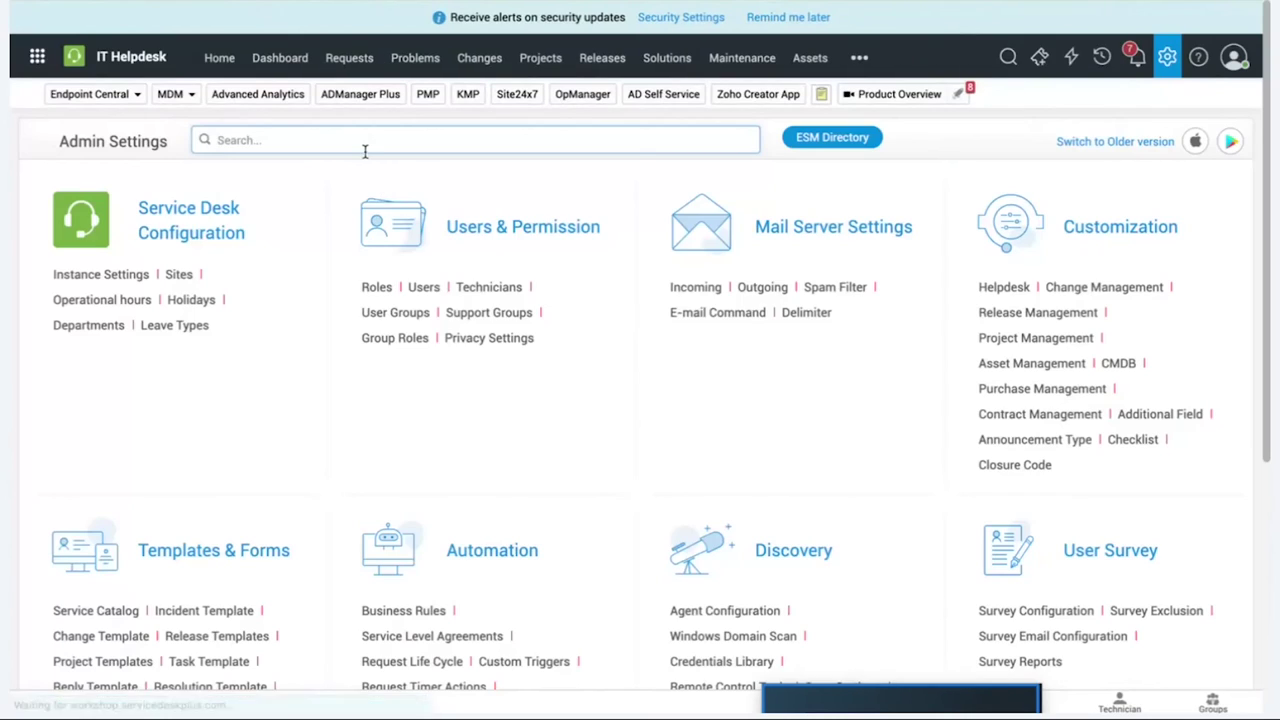
click(366, 145)
text(change )
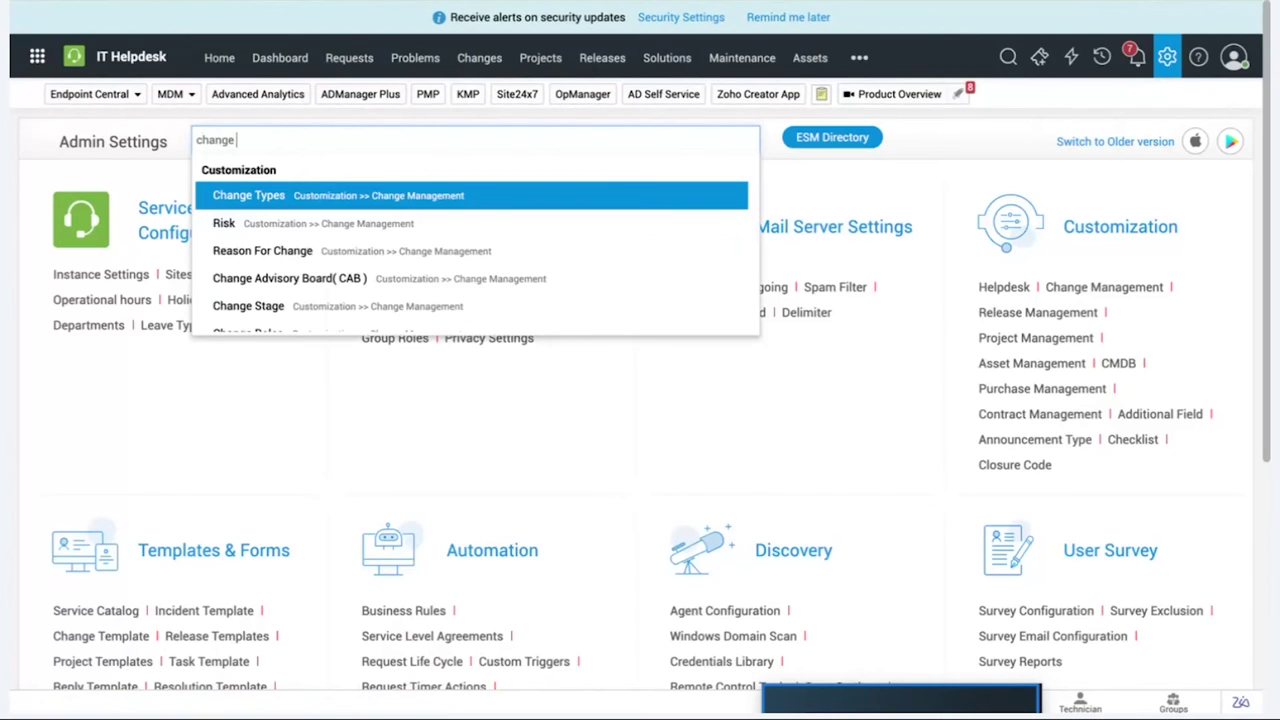
text(add)
click(366, 194)
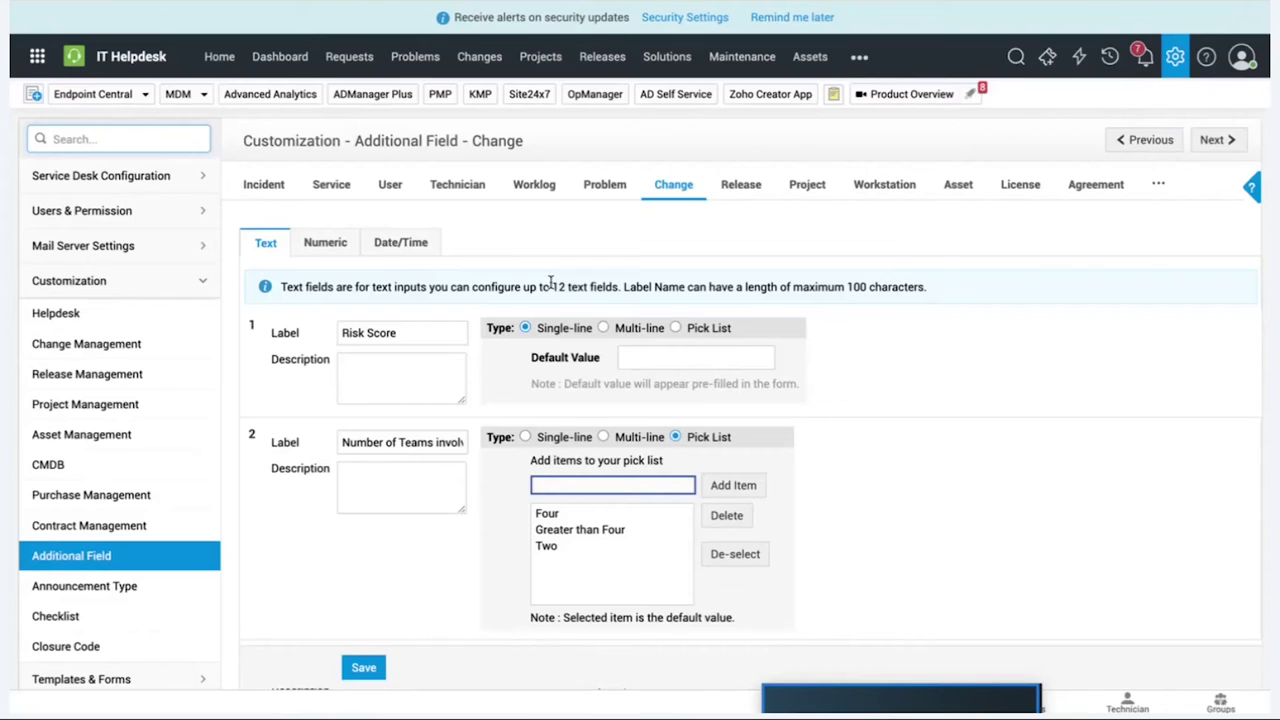
drag(552, 287, 686, 286)
click(330, 244)
click(418, 245)
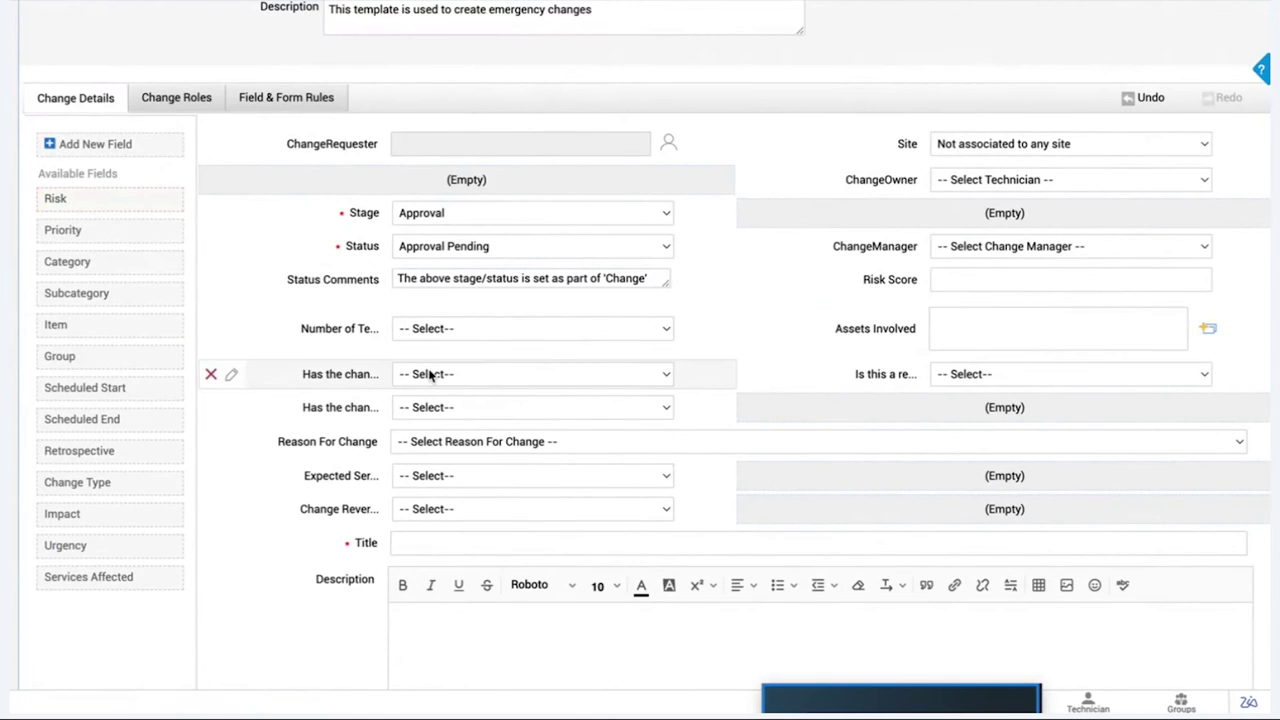
Review the Emergency Template's name and workflow, save its change details and open its field and form rules
scroll(423, 288, up, 3)
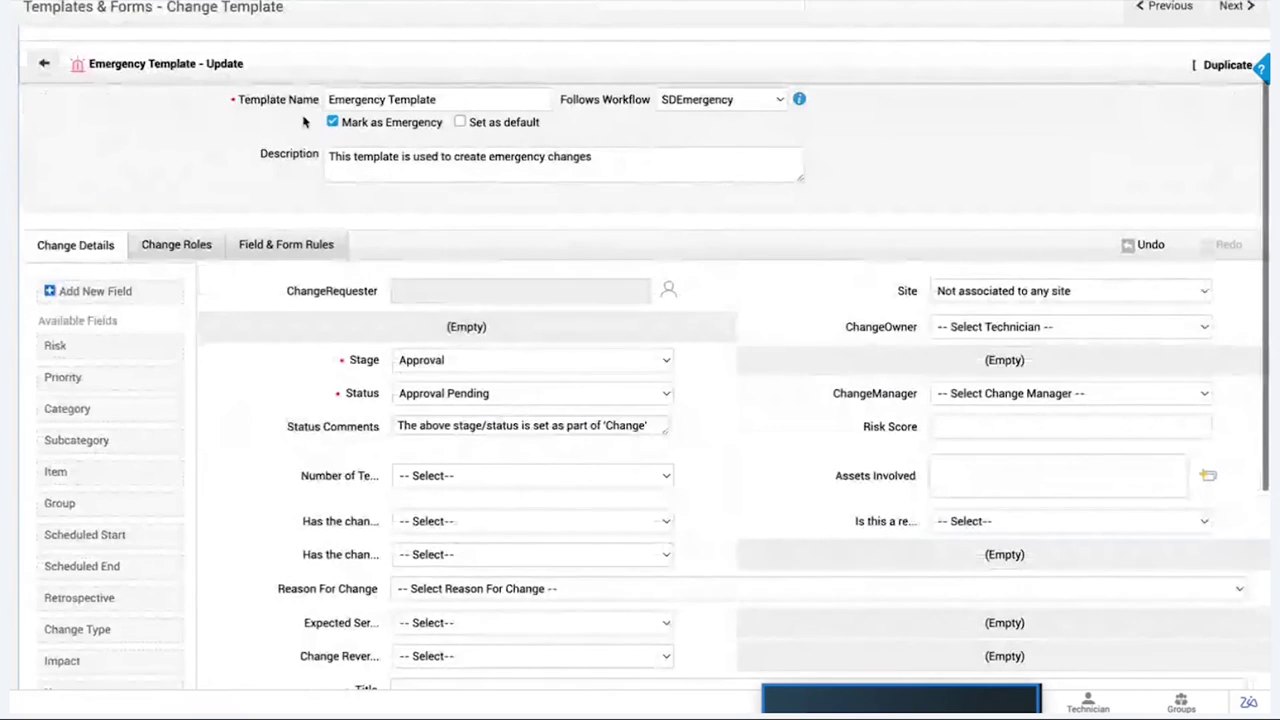
drag(240, 100, 320, 95)
drag(562, 104, 648, 111)
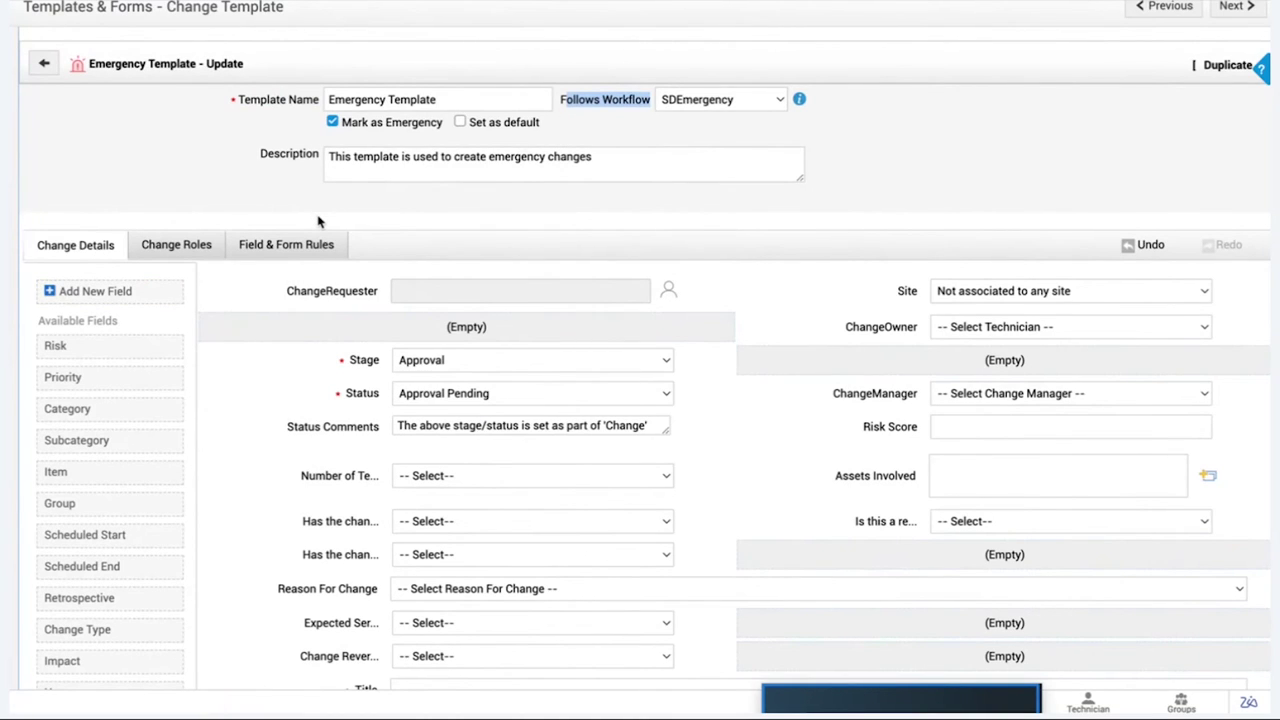
click(289, 248)
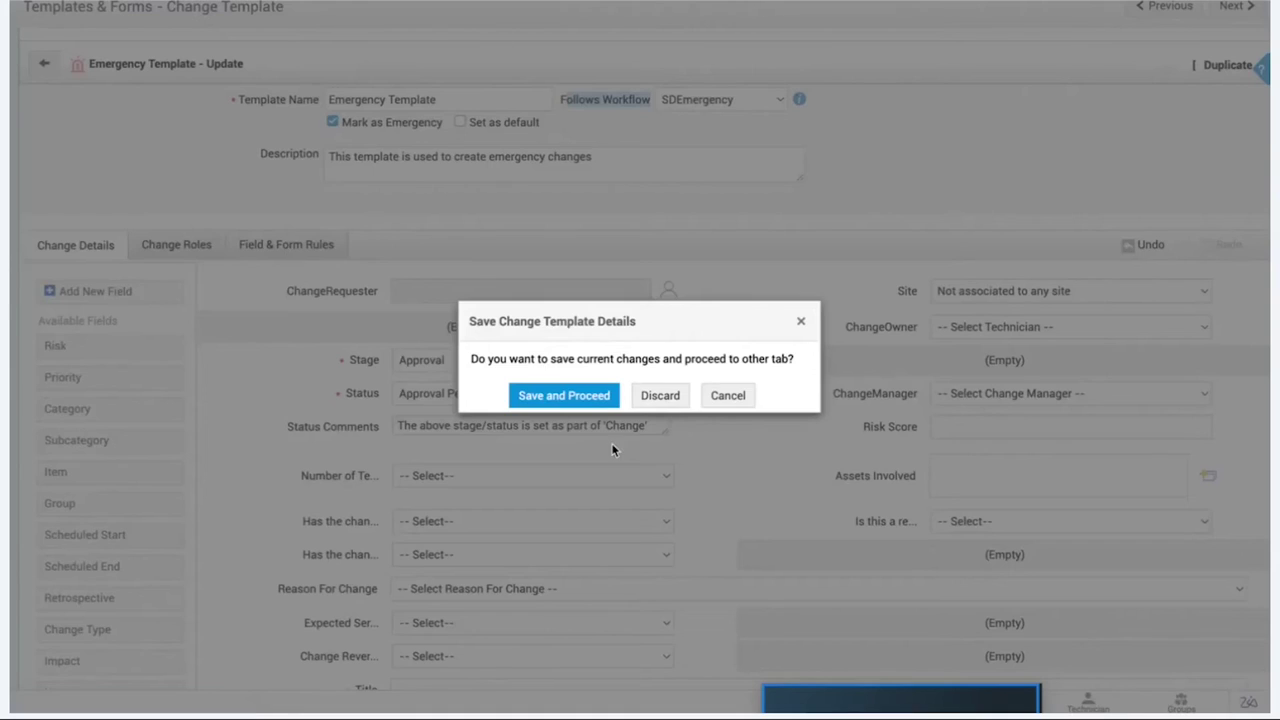
click(588, 396)
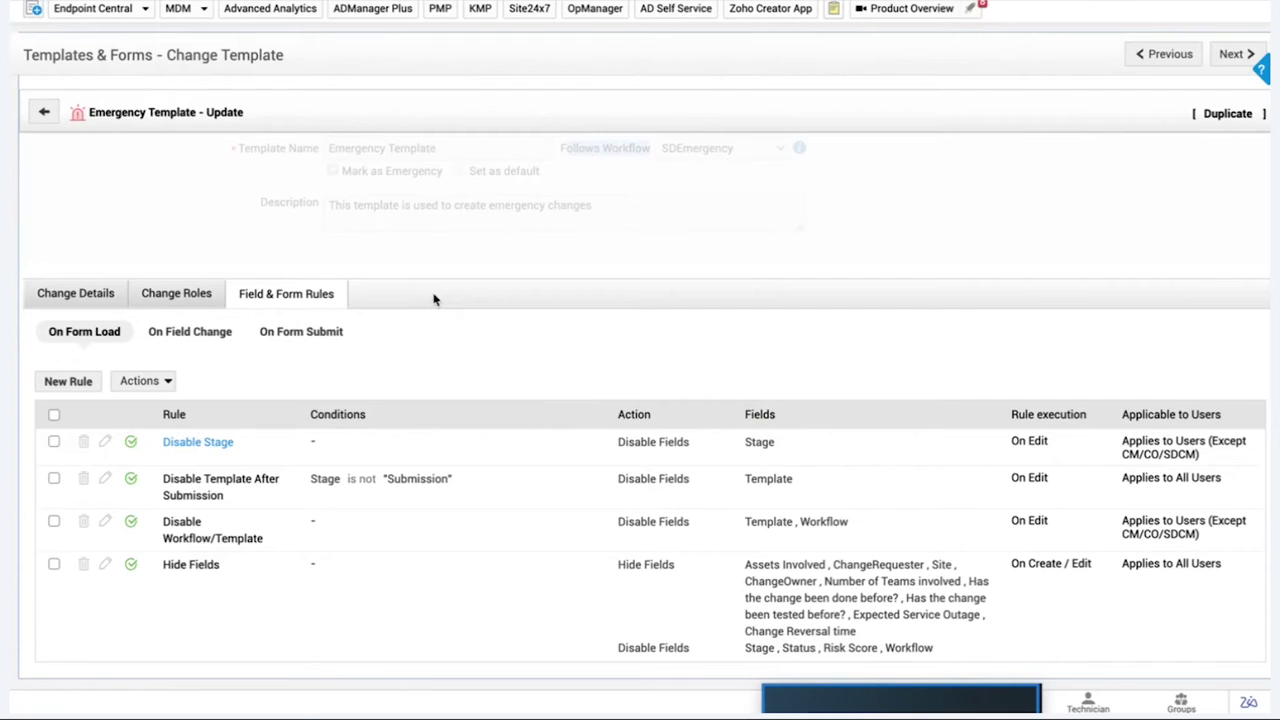
Assign a technician as Implementer in the Emergency Template's change roles and save the roles
click(196, 300)
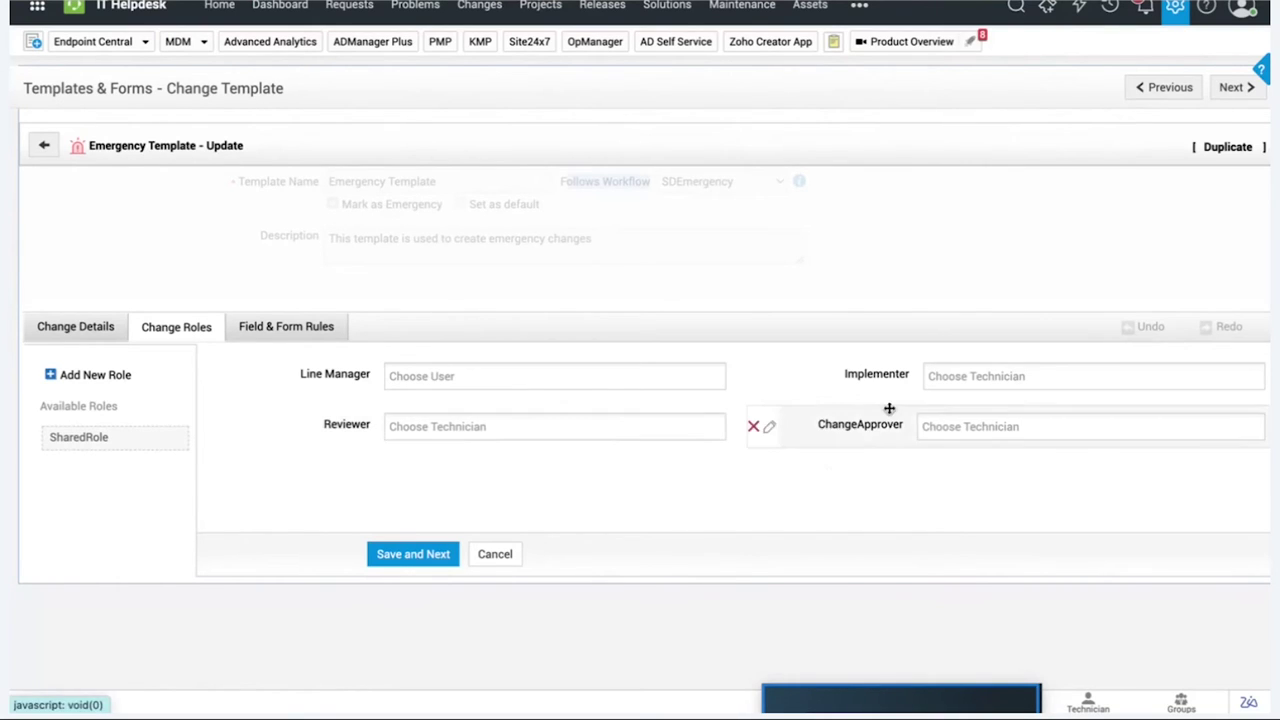
click(953, 383)
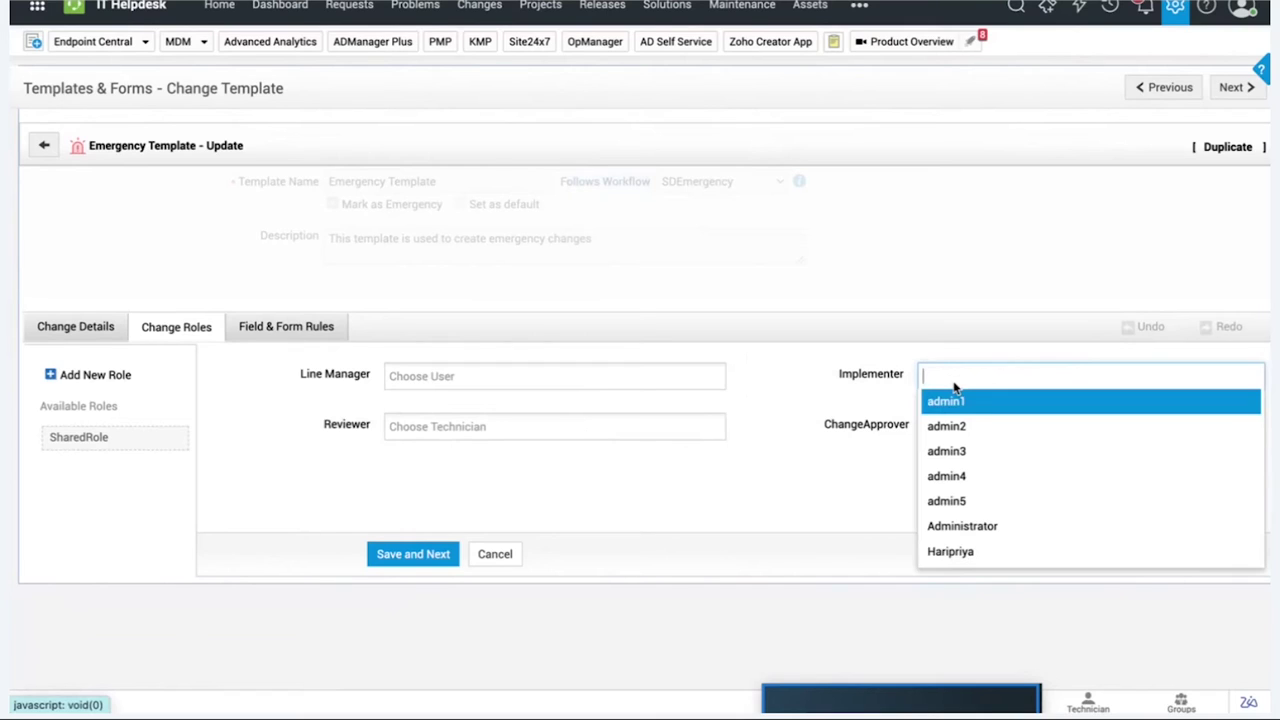
scroll(965, 550, down, 1)
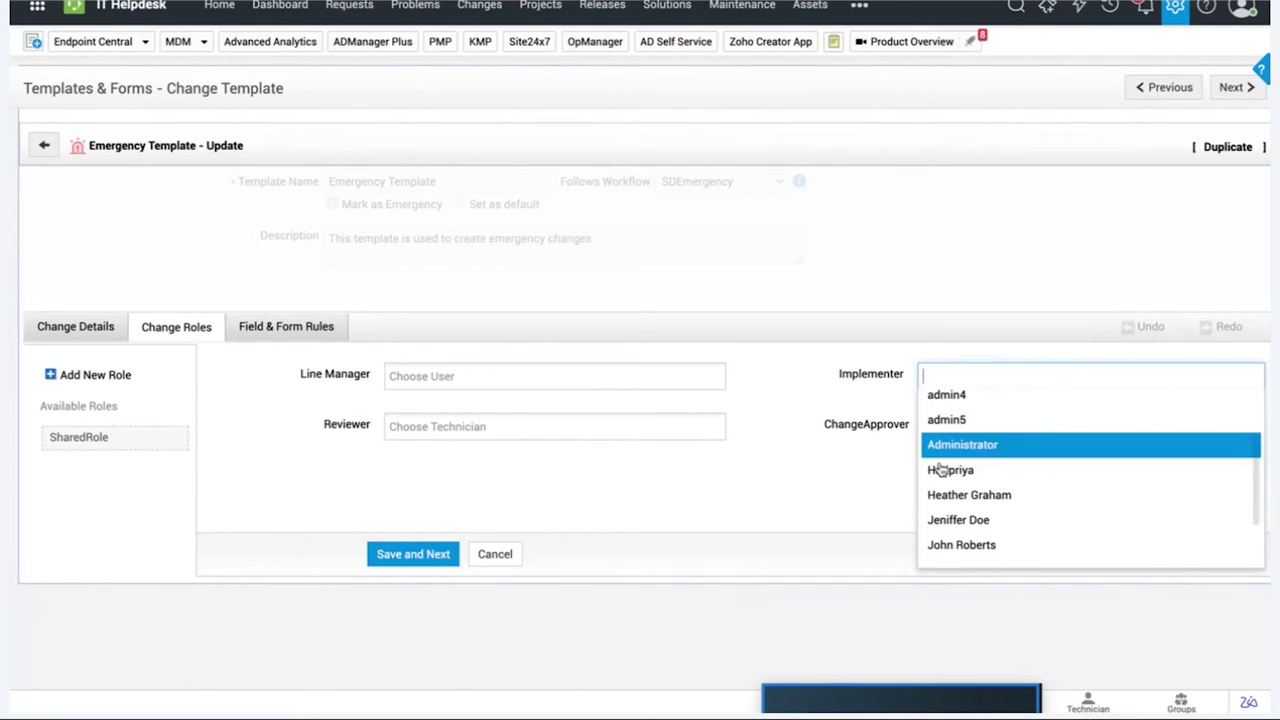
click(965, 522)
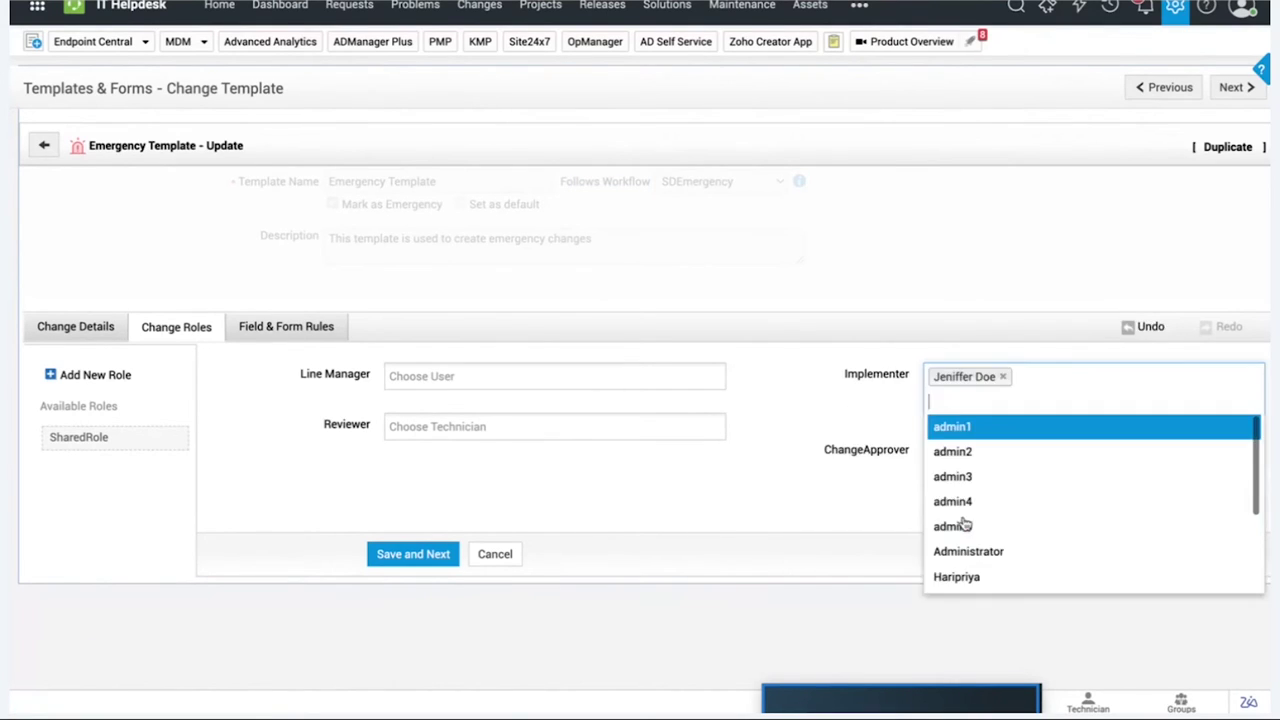
click(740, 483)
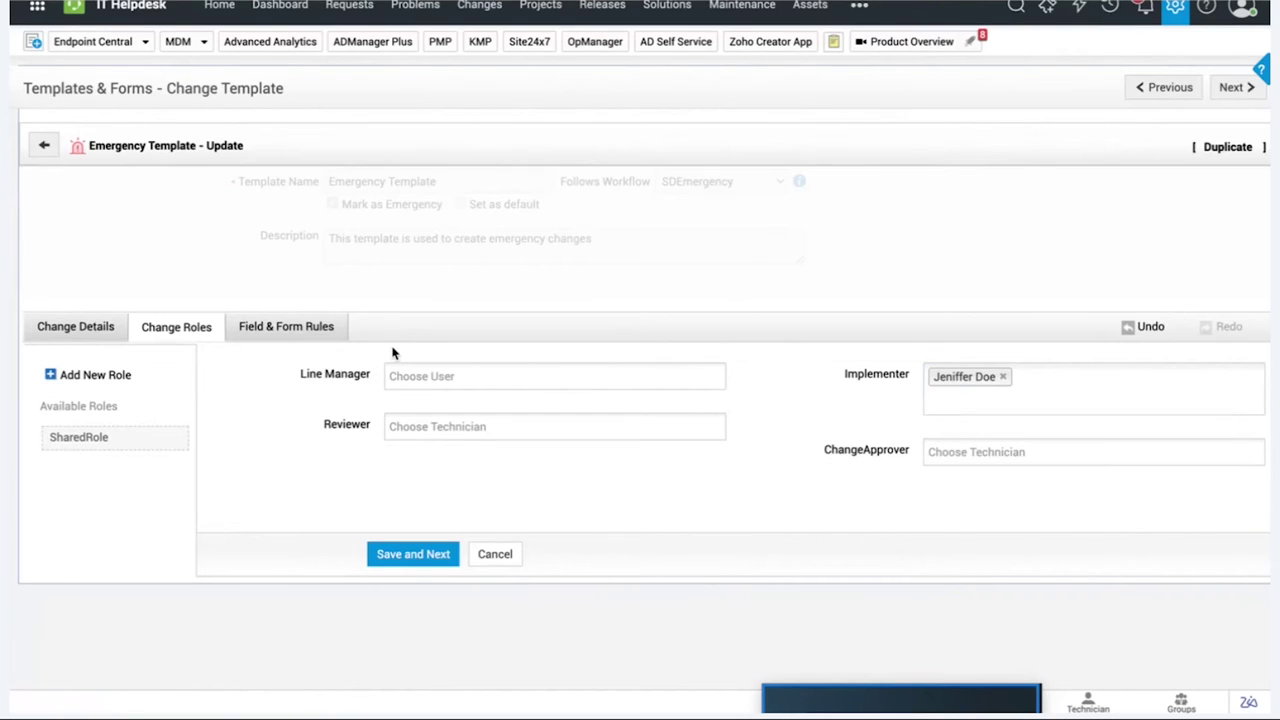
scroll(393, 352, up, 1)
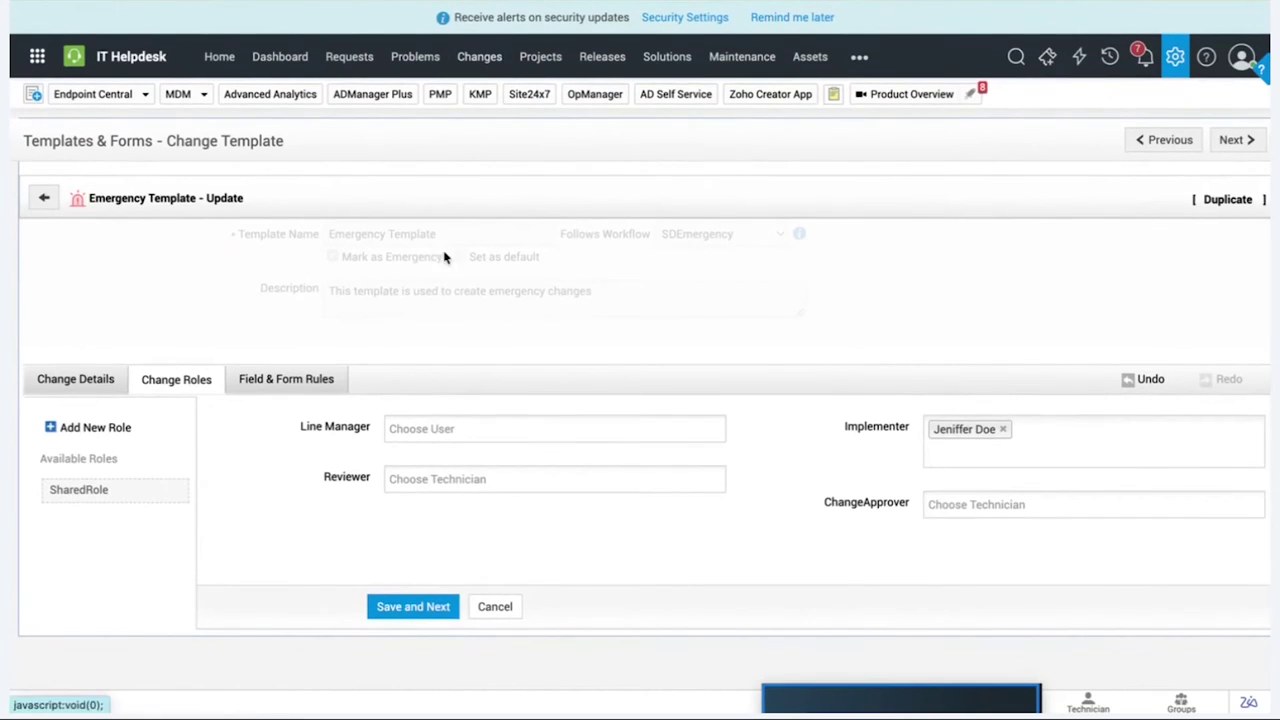
click(95, 383)
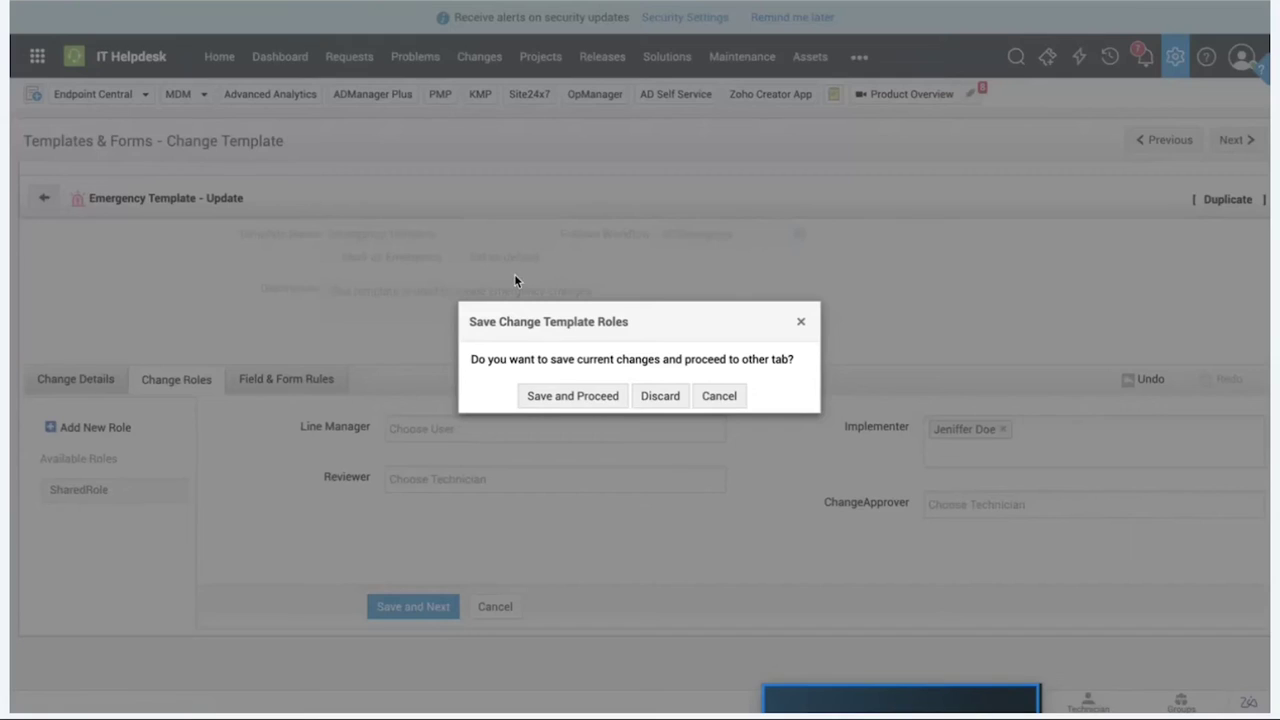
click(577, 396)
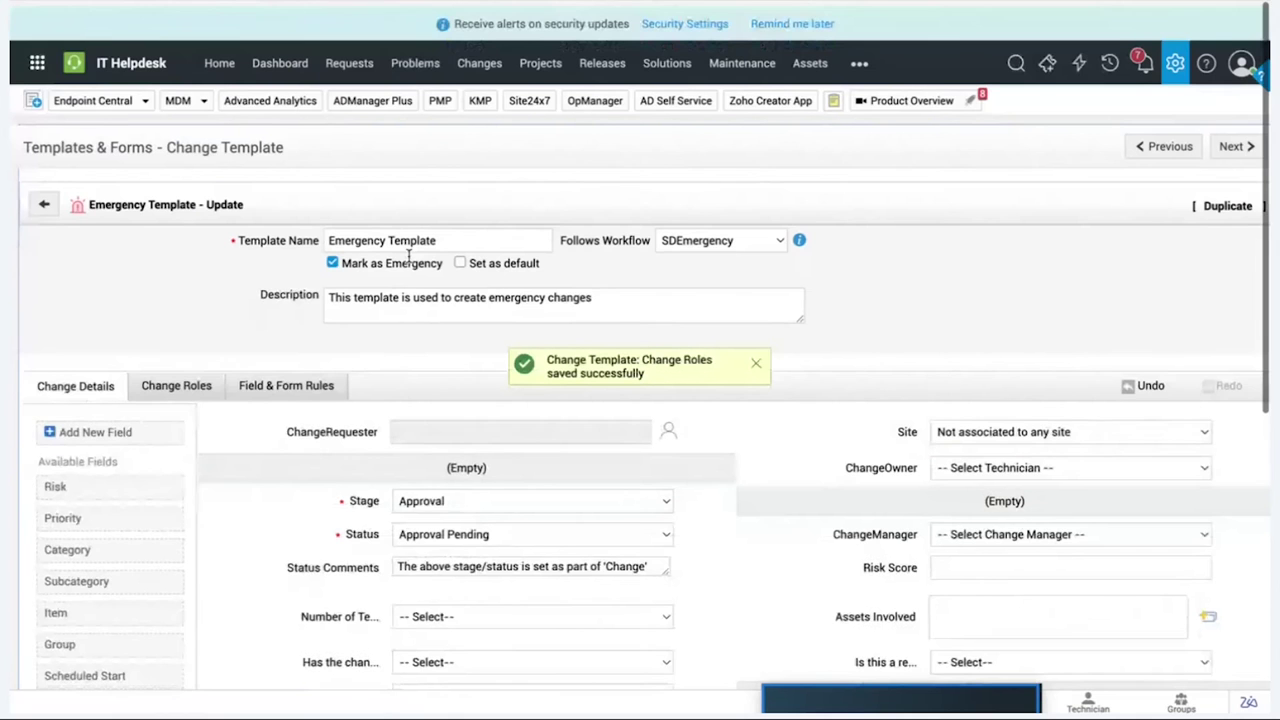
Search the admin settings for "change wor" and open the list of change workflows
click(1174, 62)
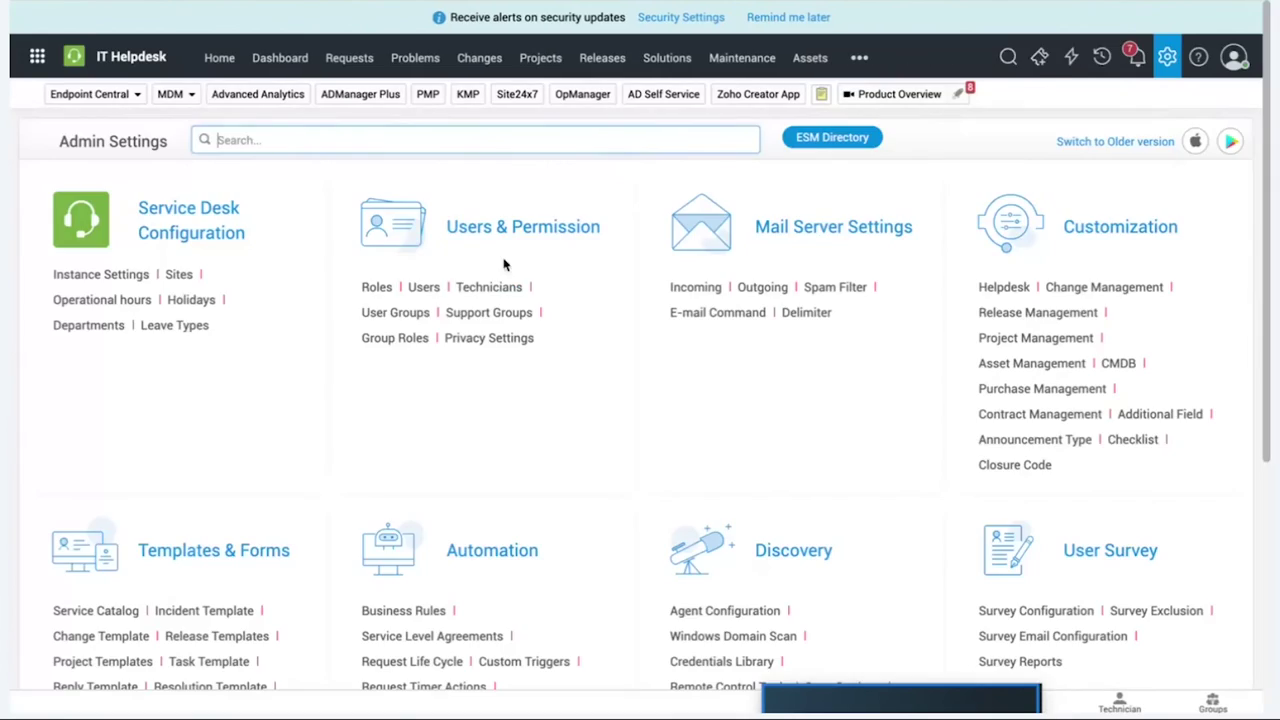
text(change )
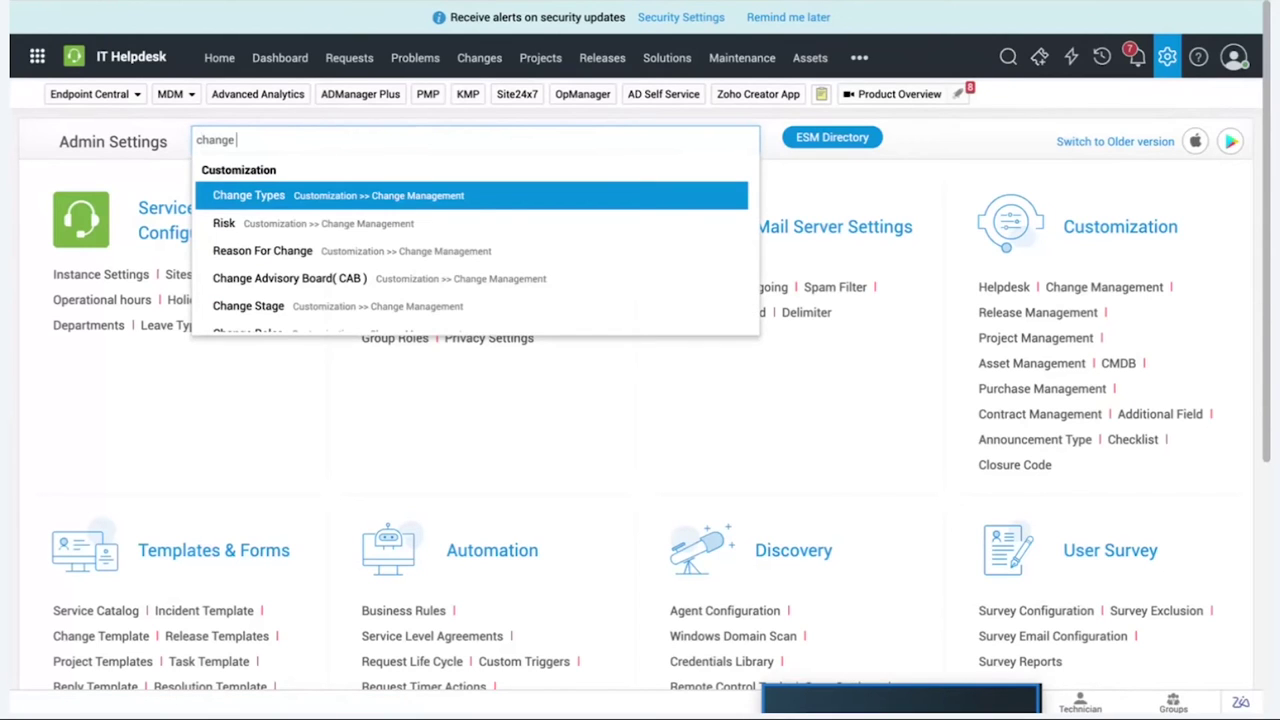
text(wor)
click(351, 200)
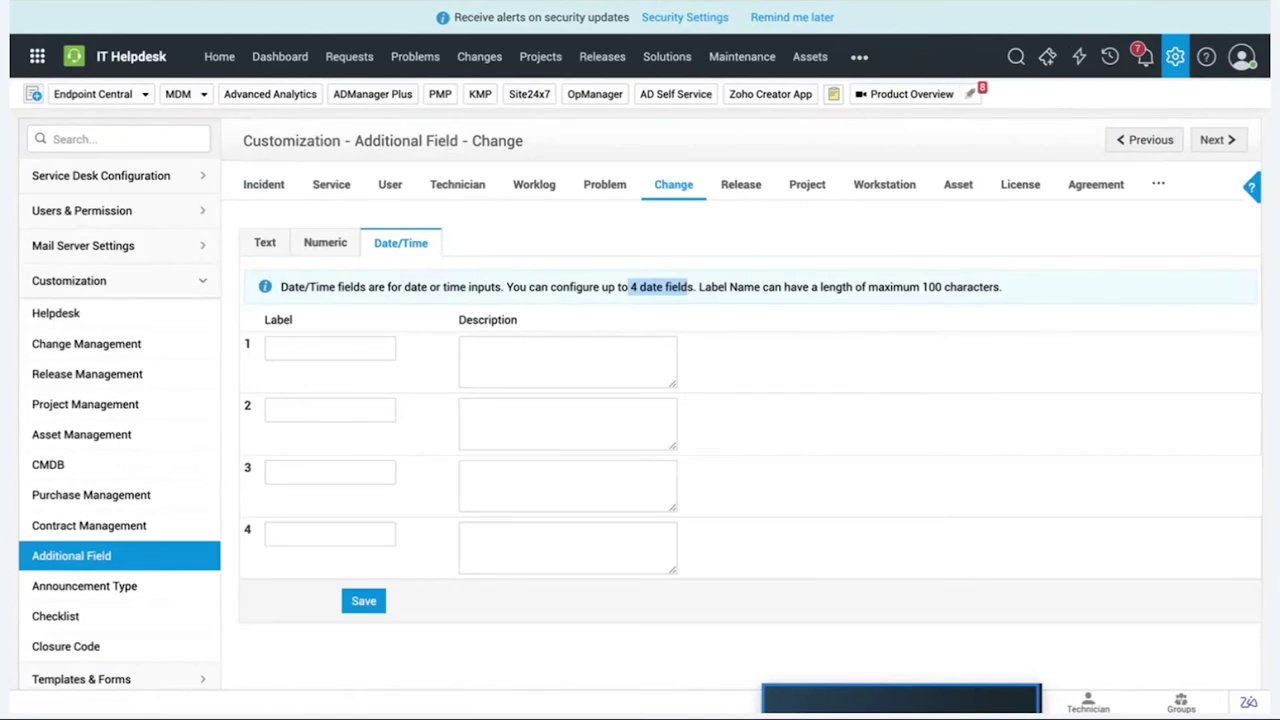
Open the "SQL D1 Migration to SQL D2" change and look through its stages from Submission to Close
click(479, 57)
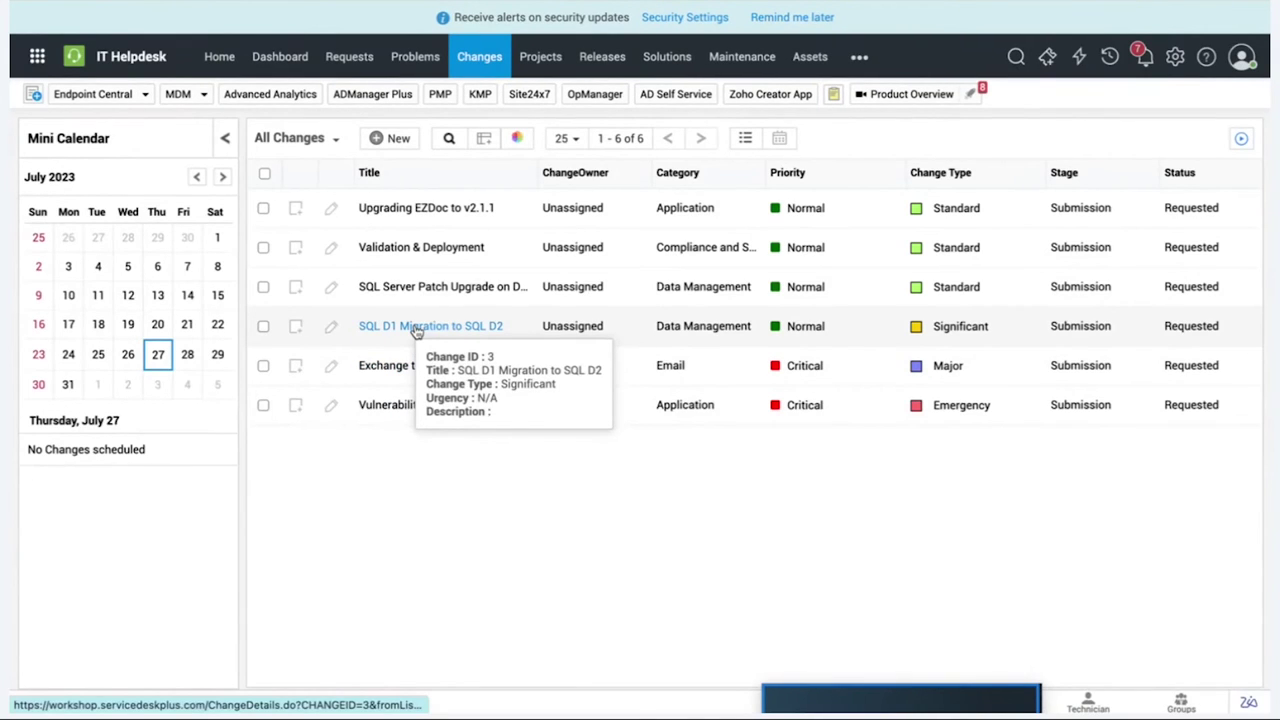
click(417, 327)
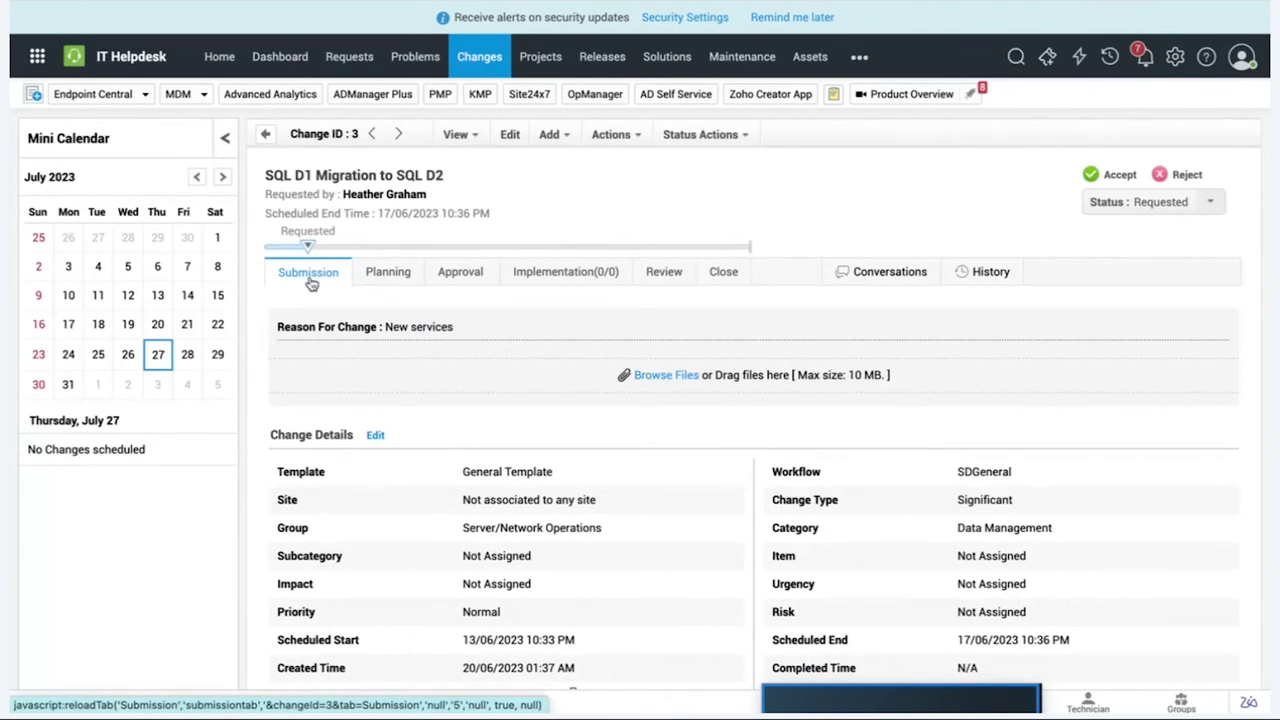
click(388, 285)
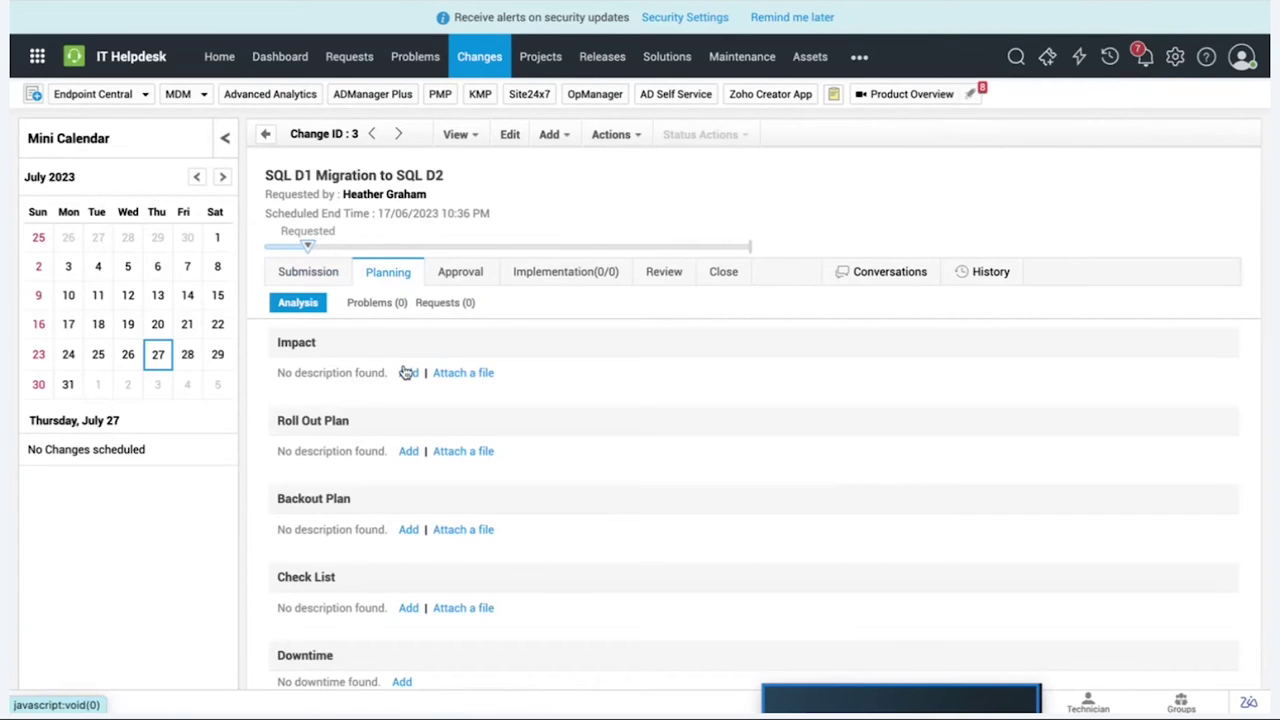
click(474, 274)
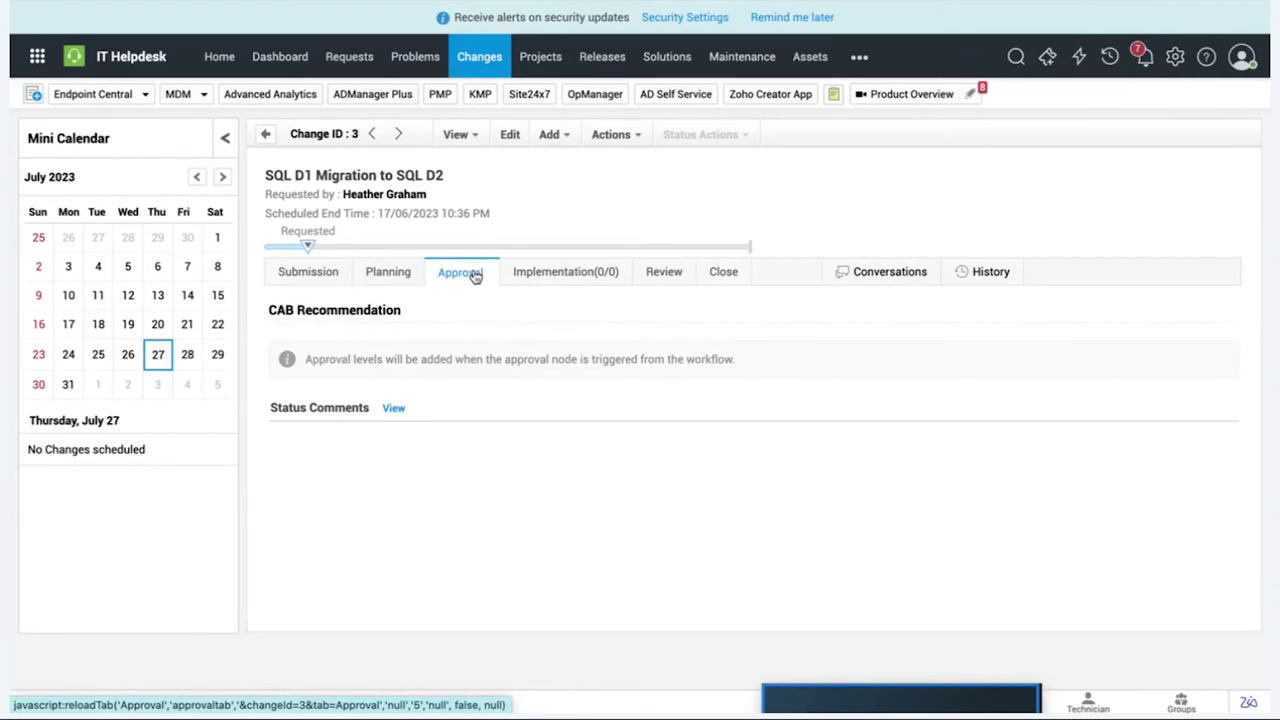
click(556, 274)
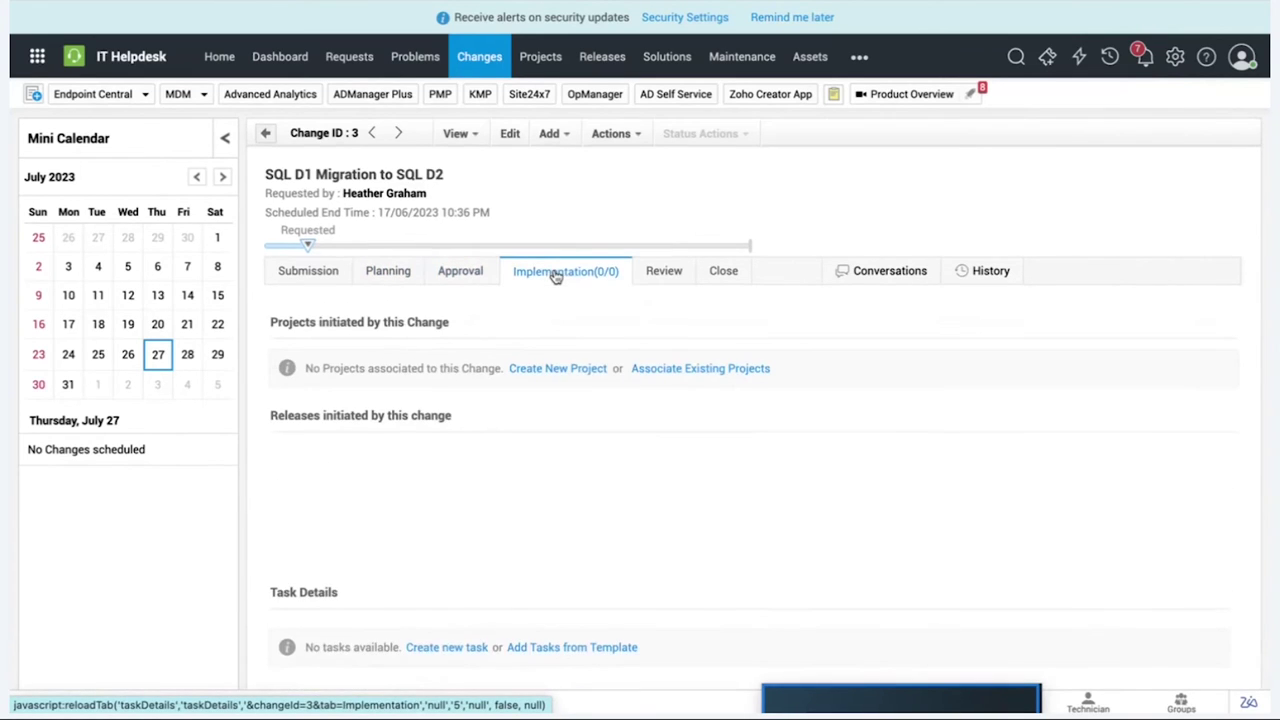
click(665, 278)
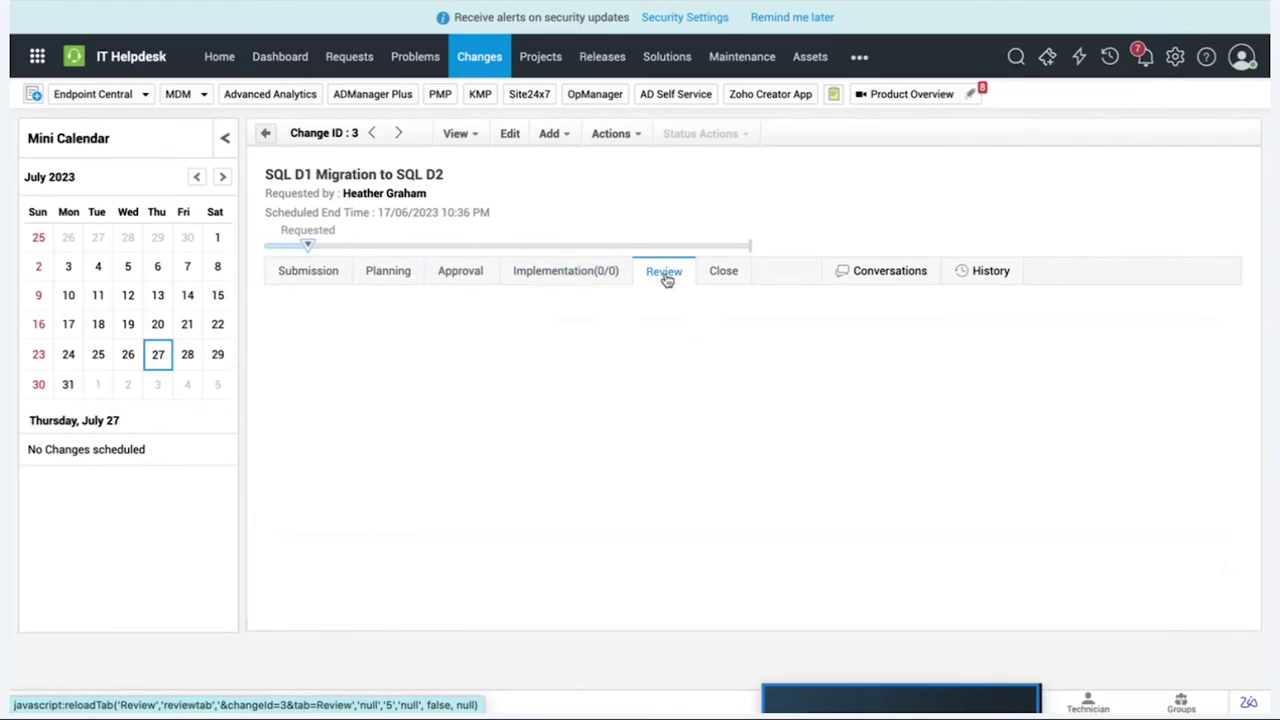
click(731, 279)
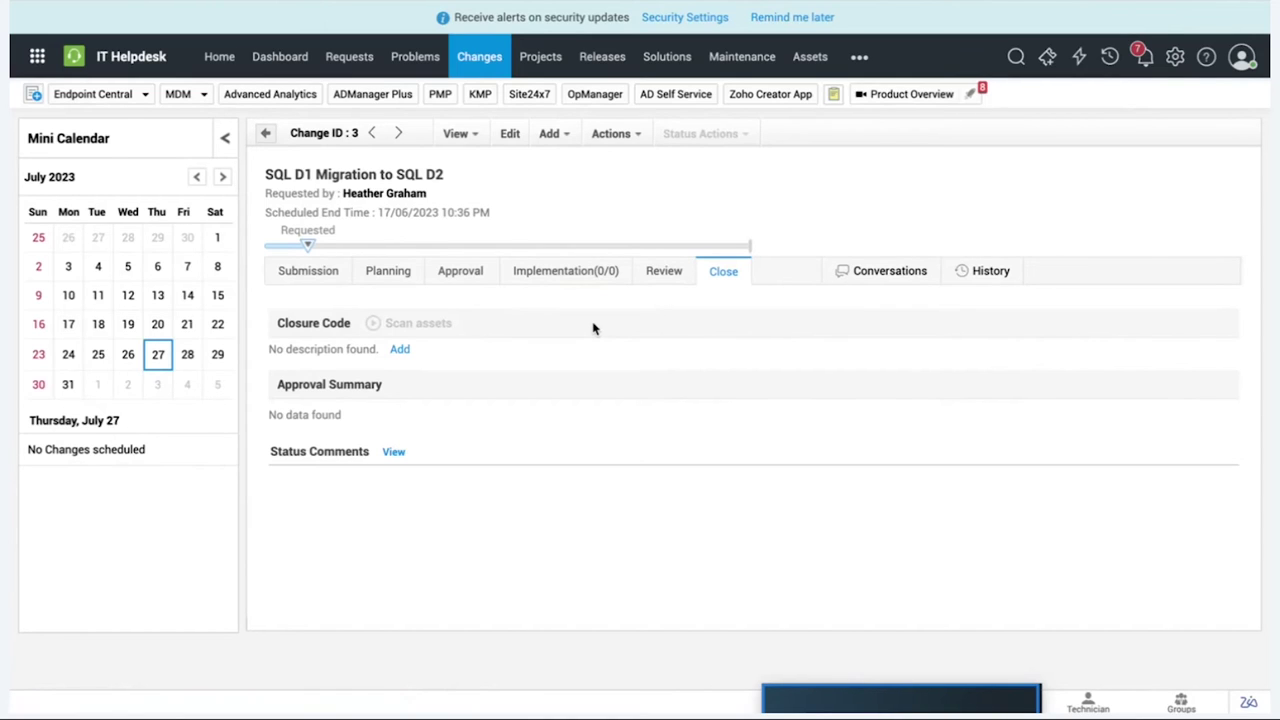
click(399, 280)
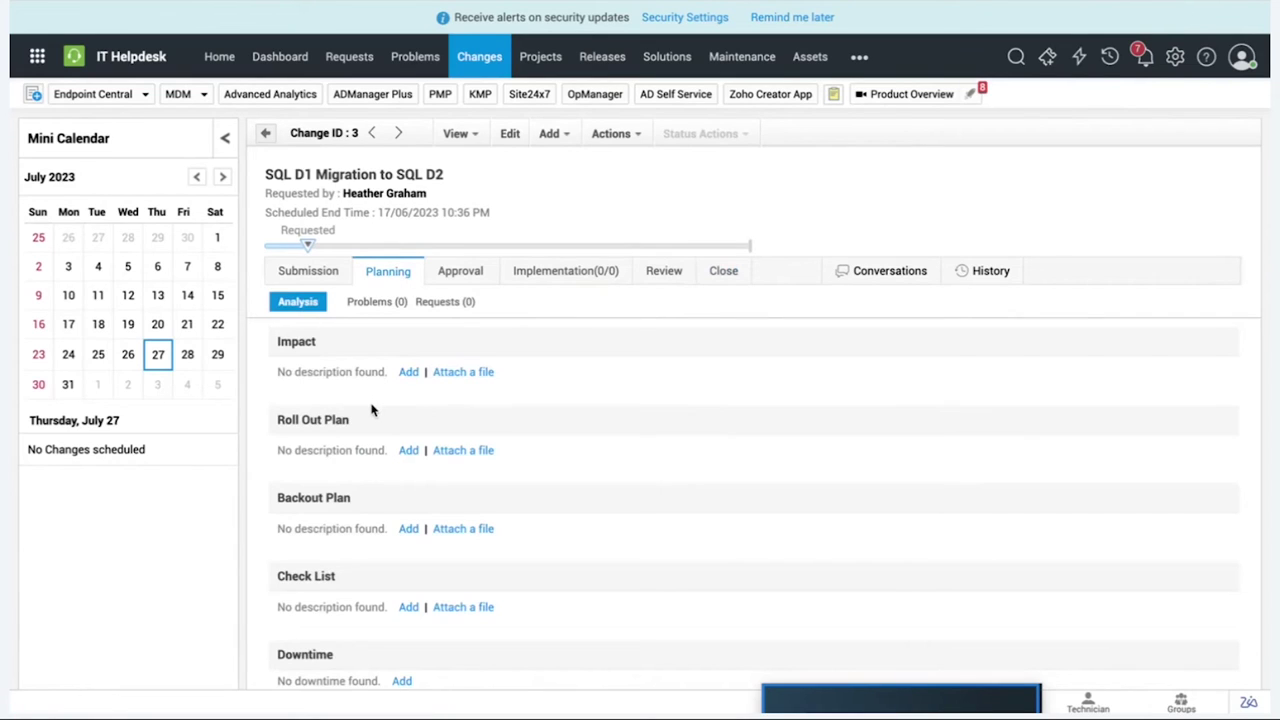
click(461, 280)
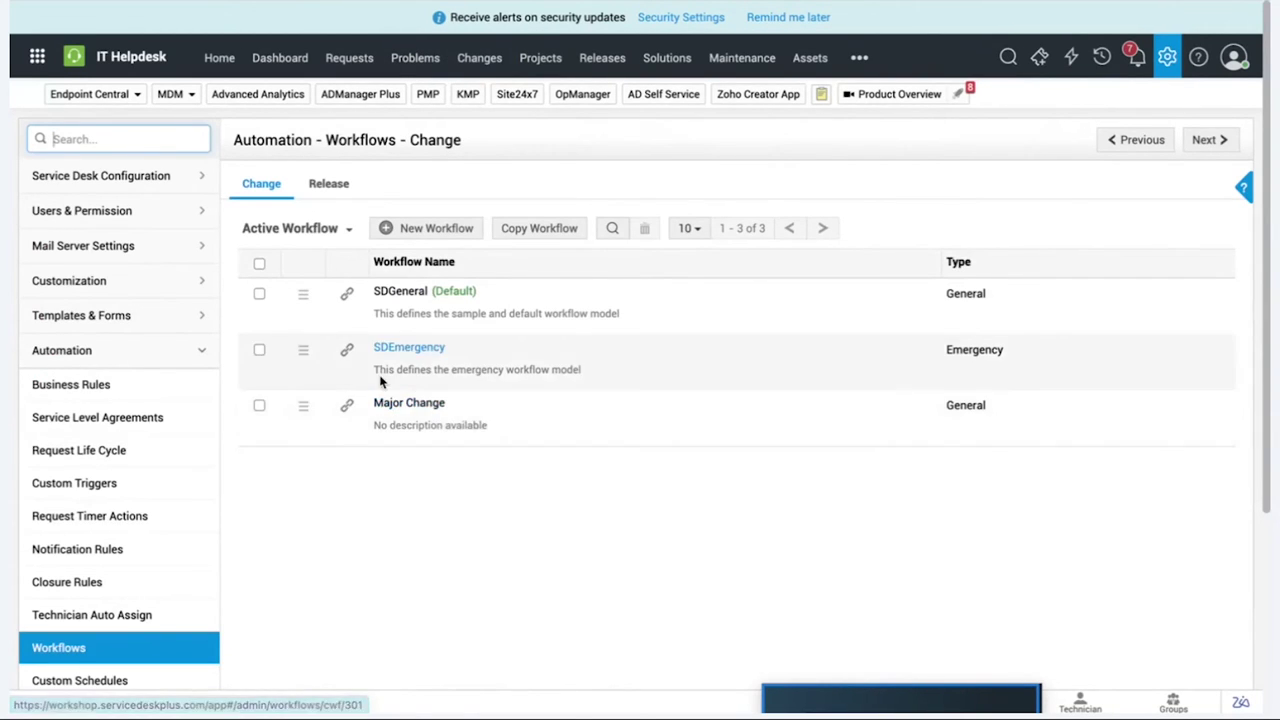
Open the Major Change workflow and examine its stage, switch, notification, approval and condition nodes and their connections
click(409, 405)
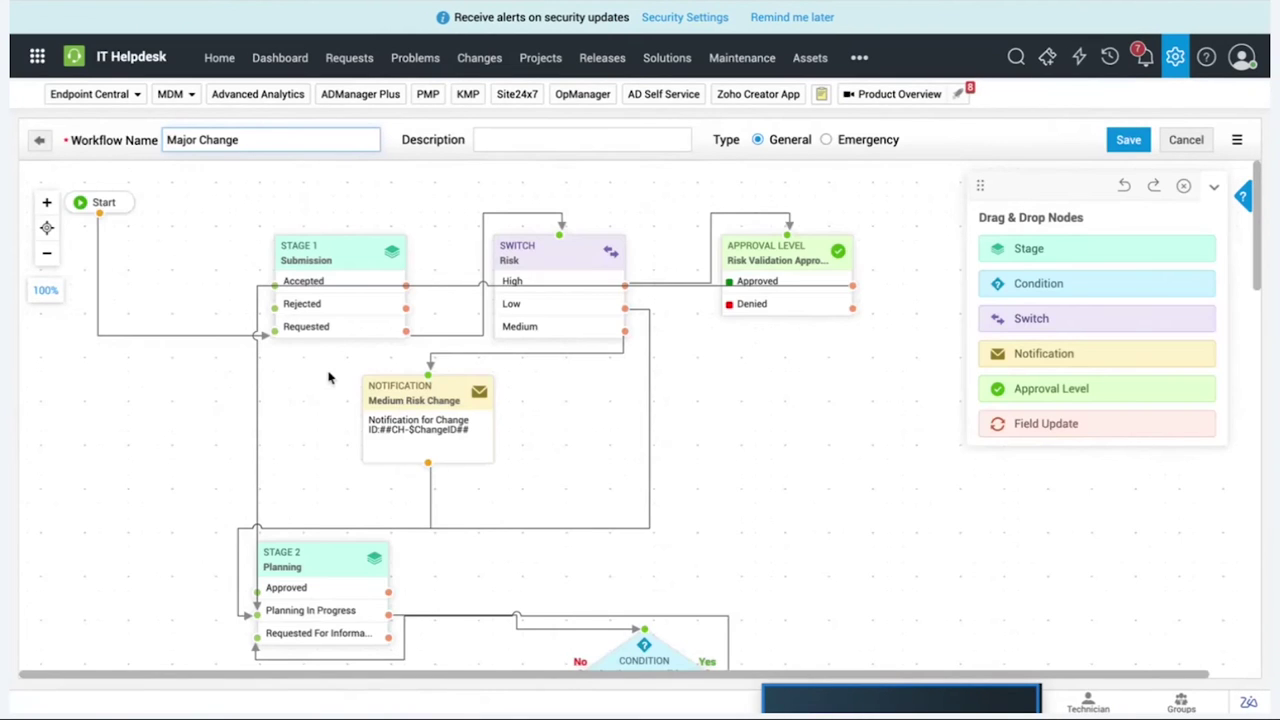
mouse_move(177, 412)
mouse_down()
mouse_move(179, 381)
mouse_move(173, 412)
mouse_up()
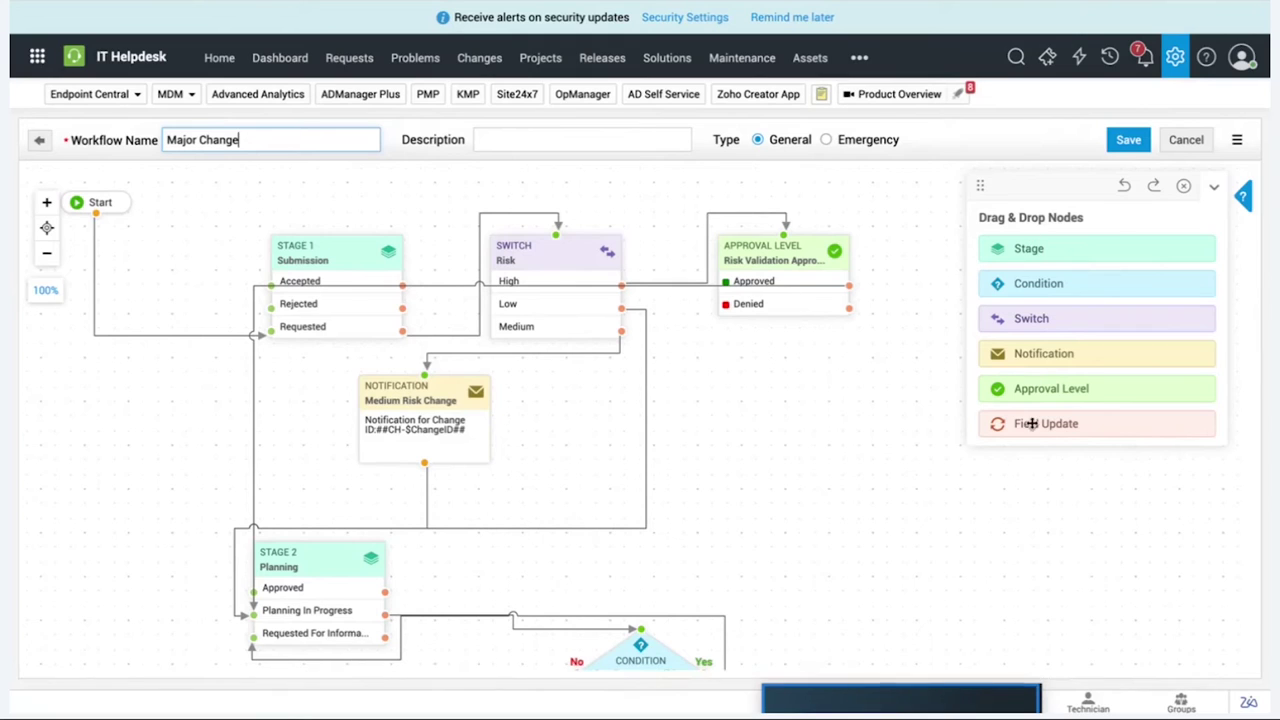
drag(740, 424, 742, 404)
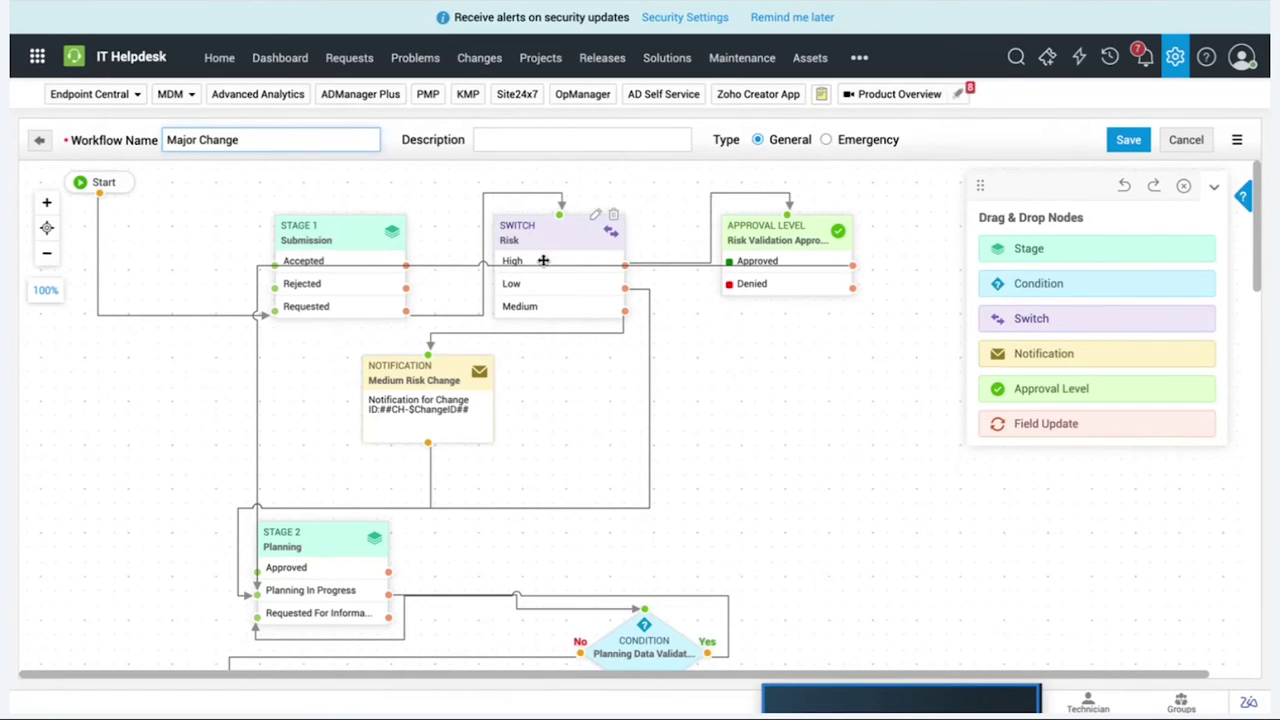
mouse_move(543, 263)
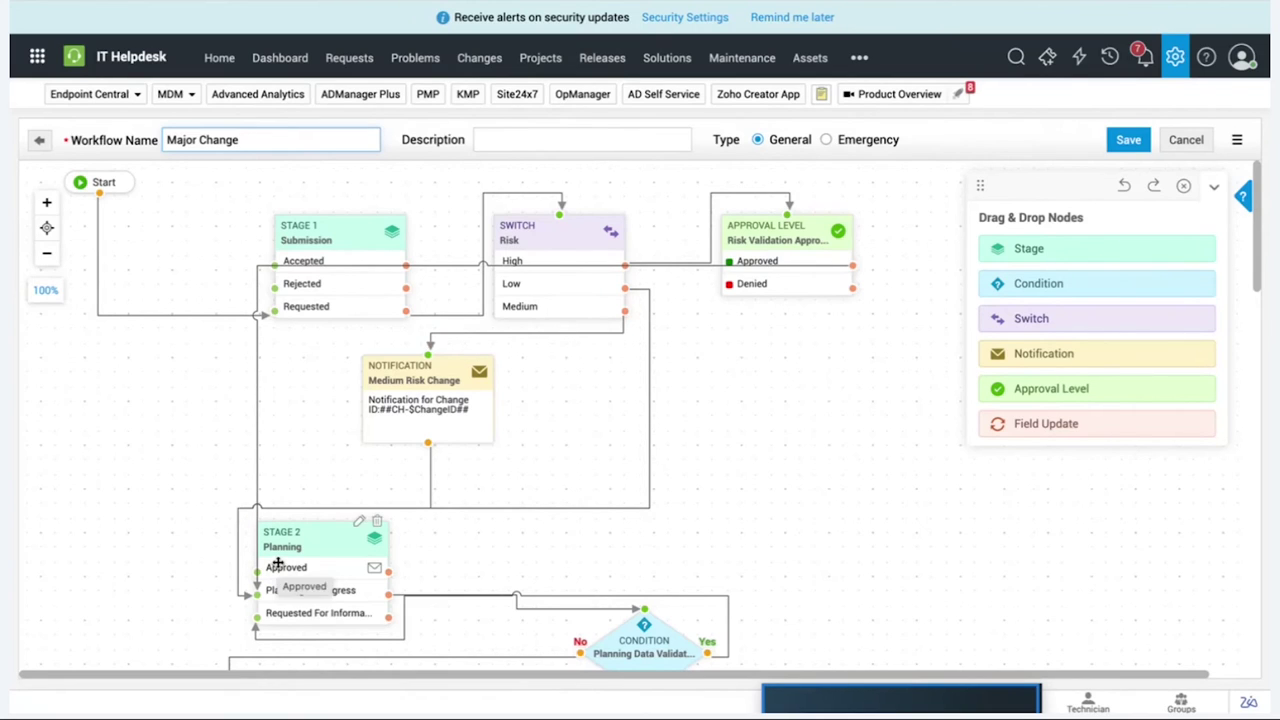
mouse_move(694, 386)
mouse_down()
mouse_move(689, 343)
mouse_move(689, 386)
mouse_up()
drag(303, 525, 301, 529)
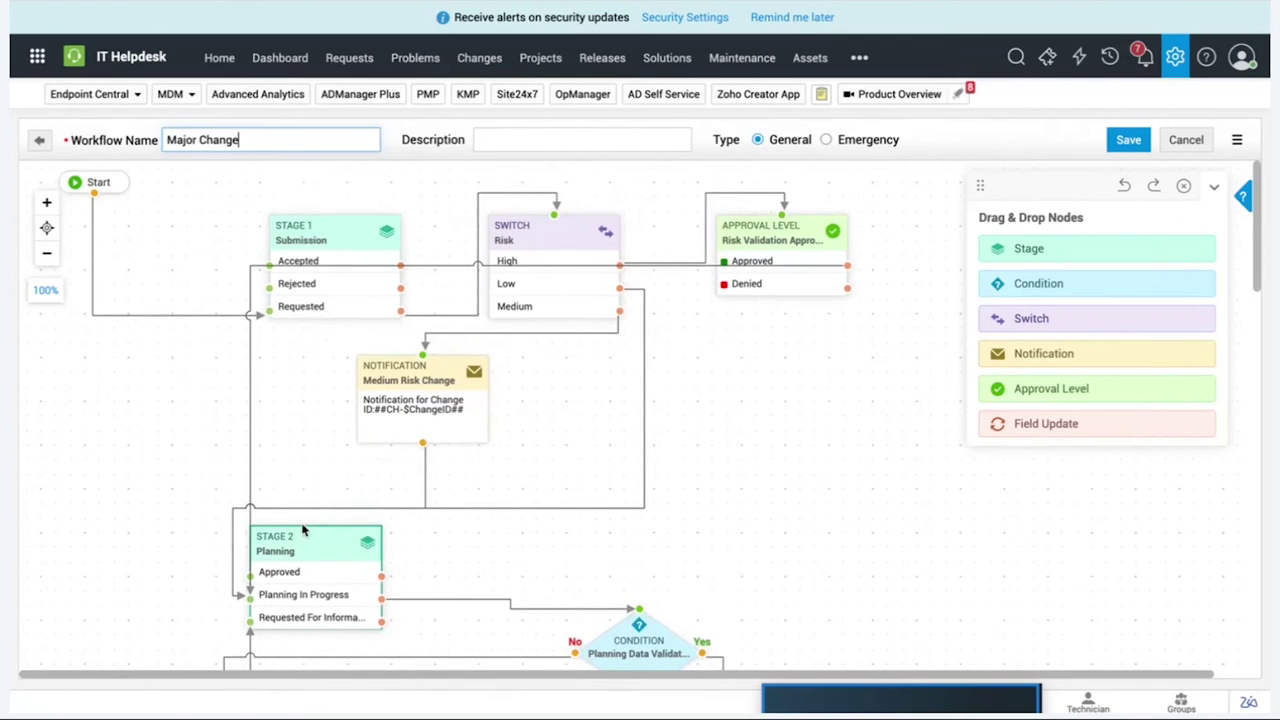
drag(725, 471, 708, 285)
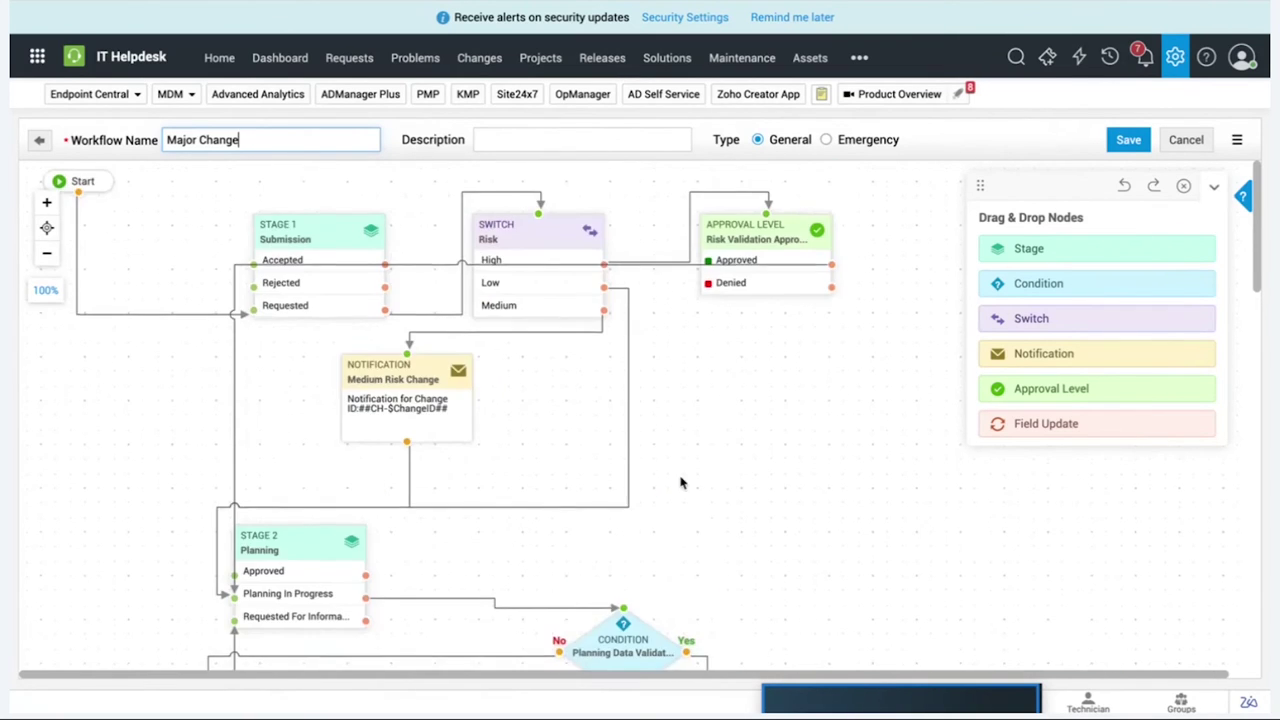
Review the criteria of the Planning Data Validation condition in the Major Change workflow and close them without changes
scroll(682, 483, down, 3)
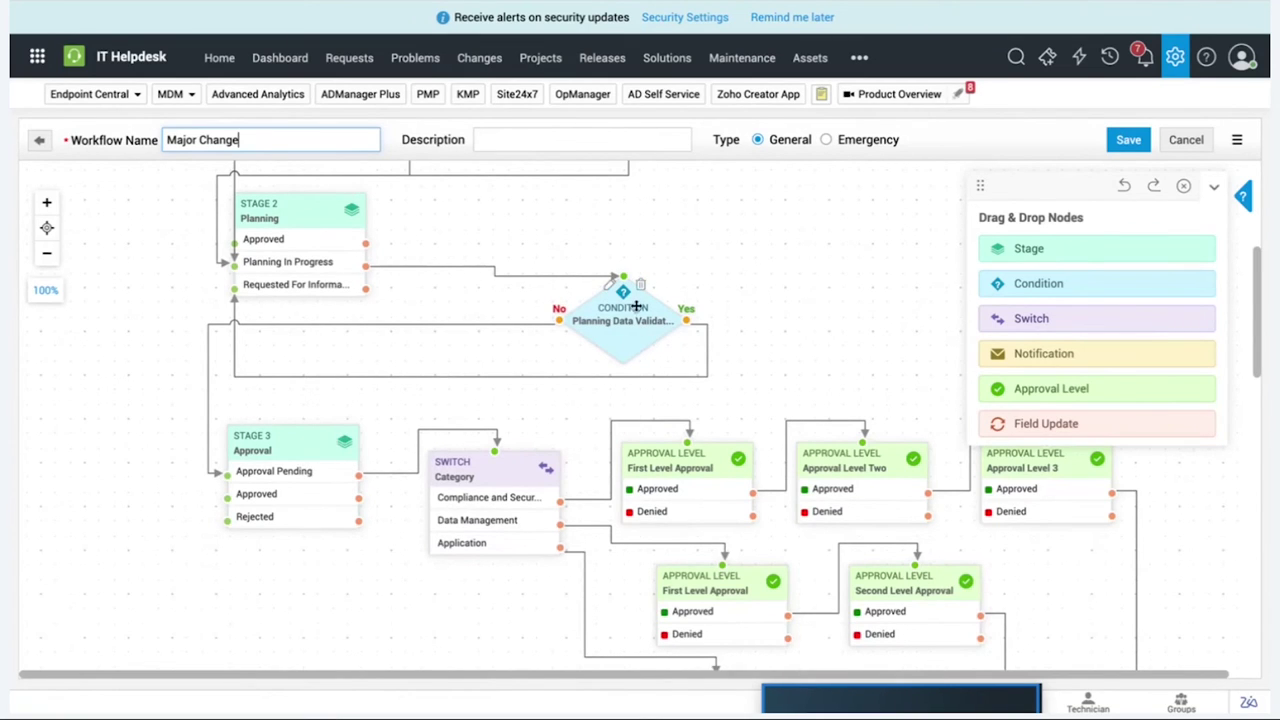
click(612, 286)
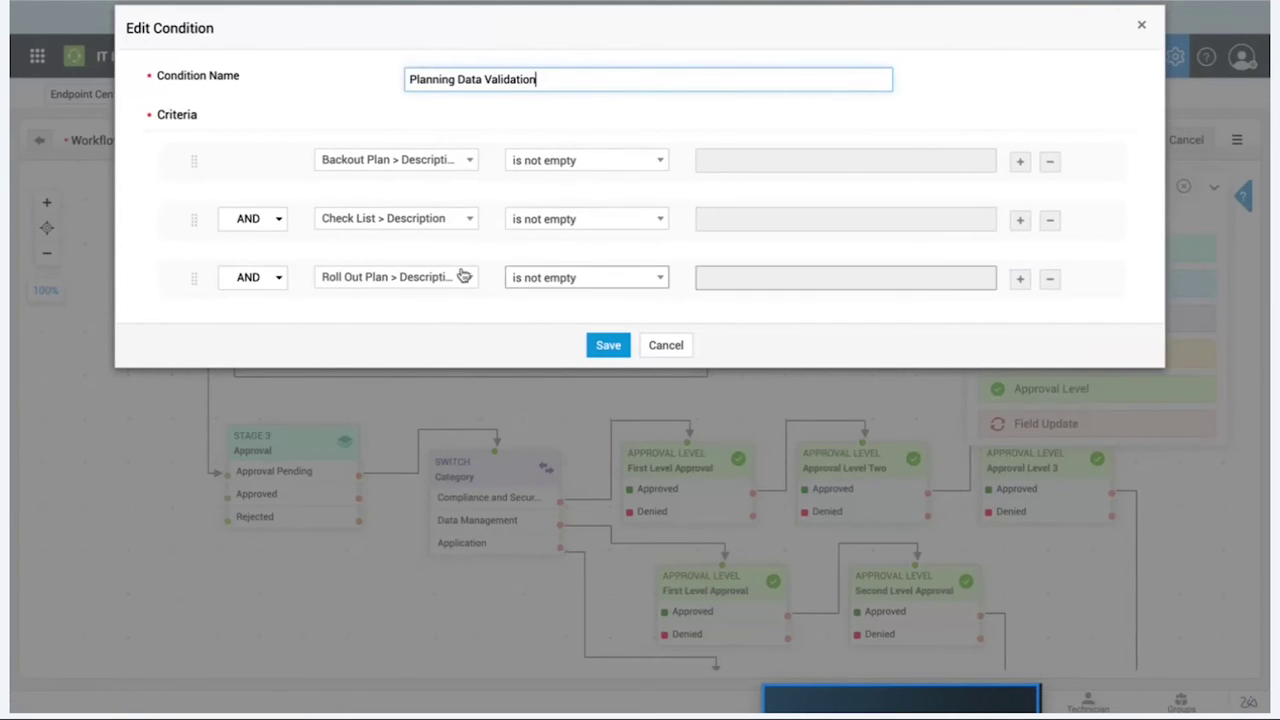
click(668, 345)
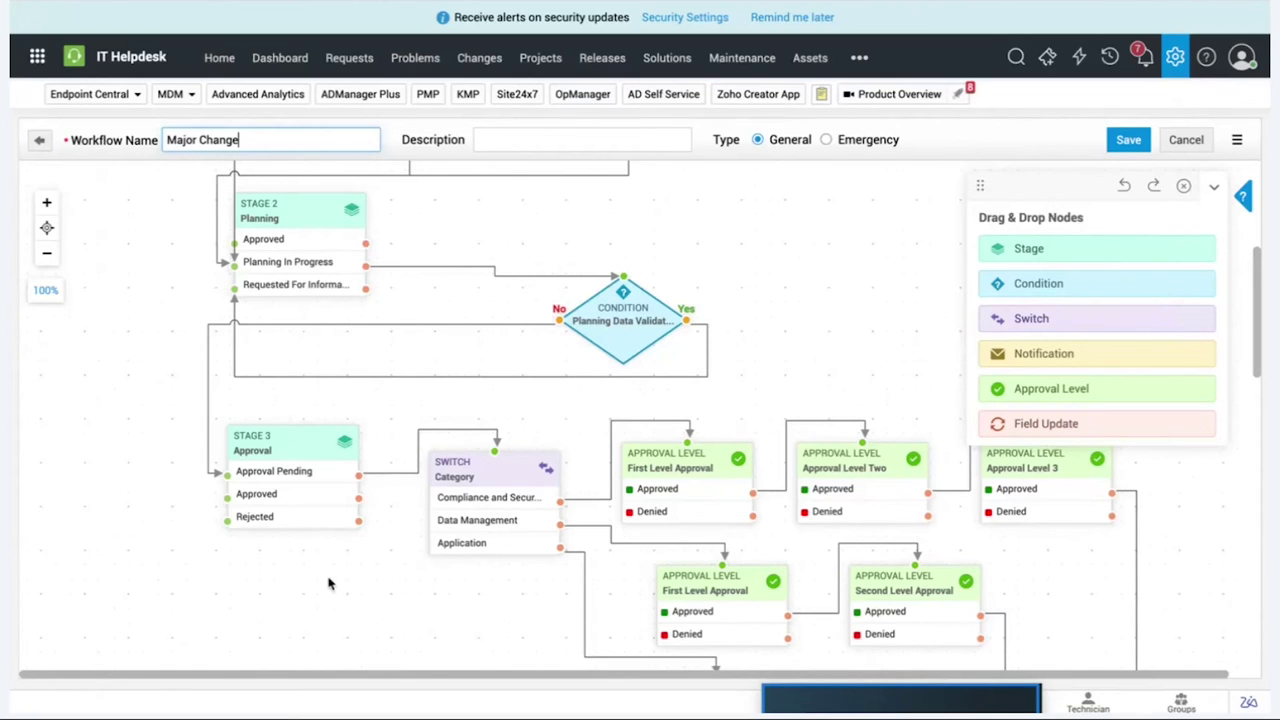
Follow the workflow from the Approval stage to its end and inspect the Closure Code Update field update without changing it
scroll(329, 583, down, 2)
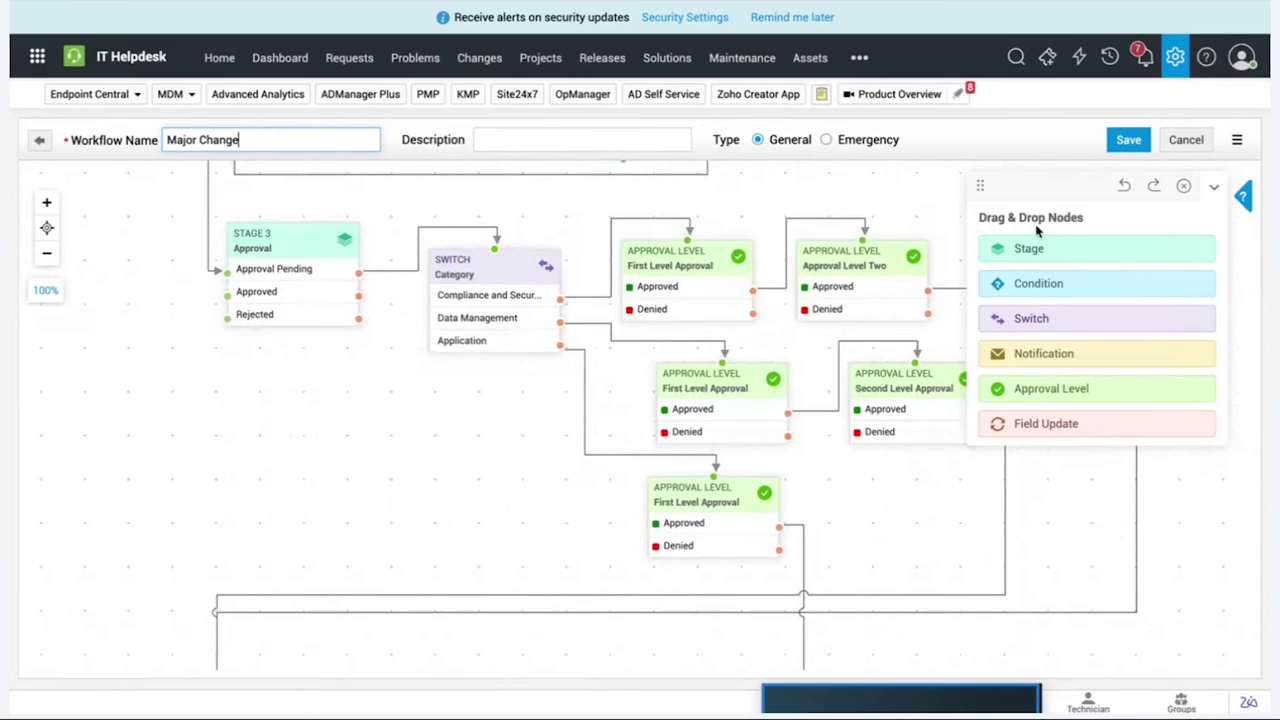
click(1214, 186)
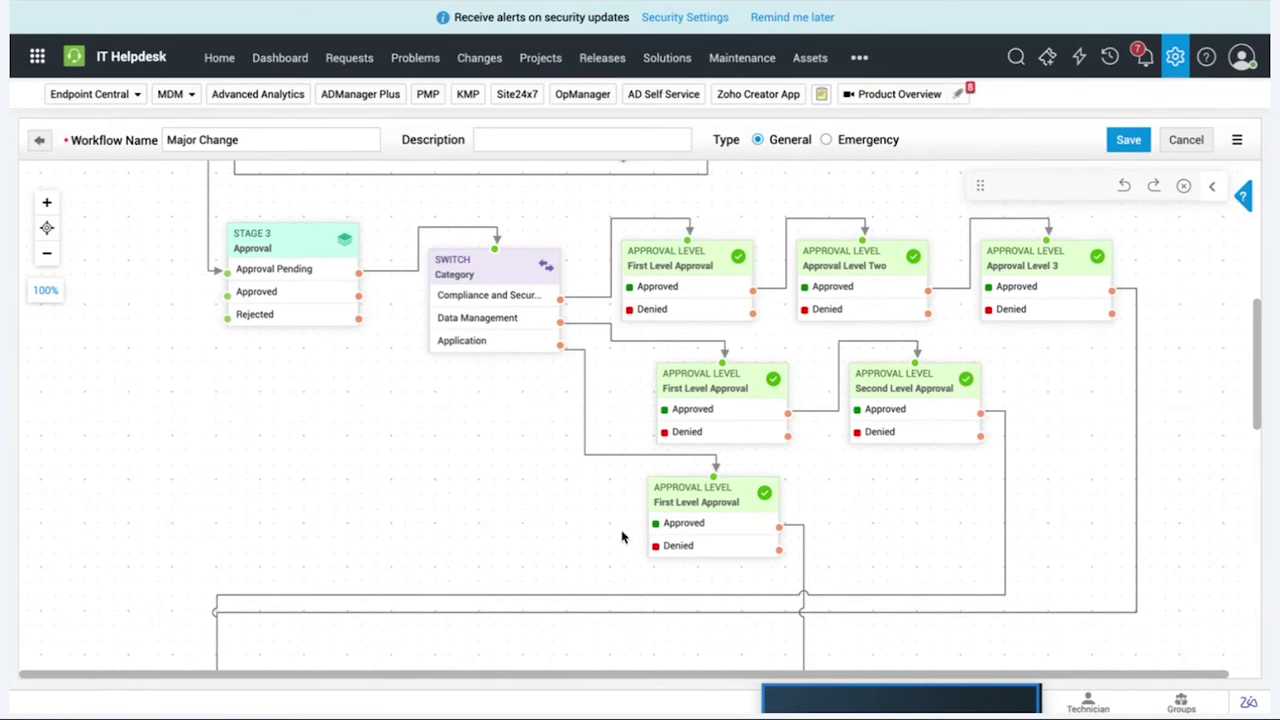
scroll(424, 578, down, 5)
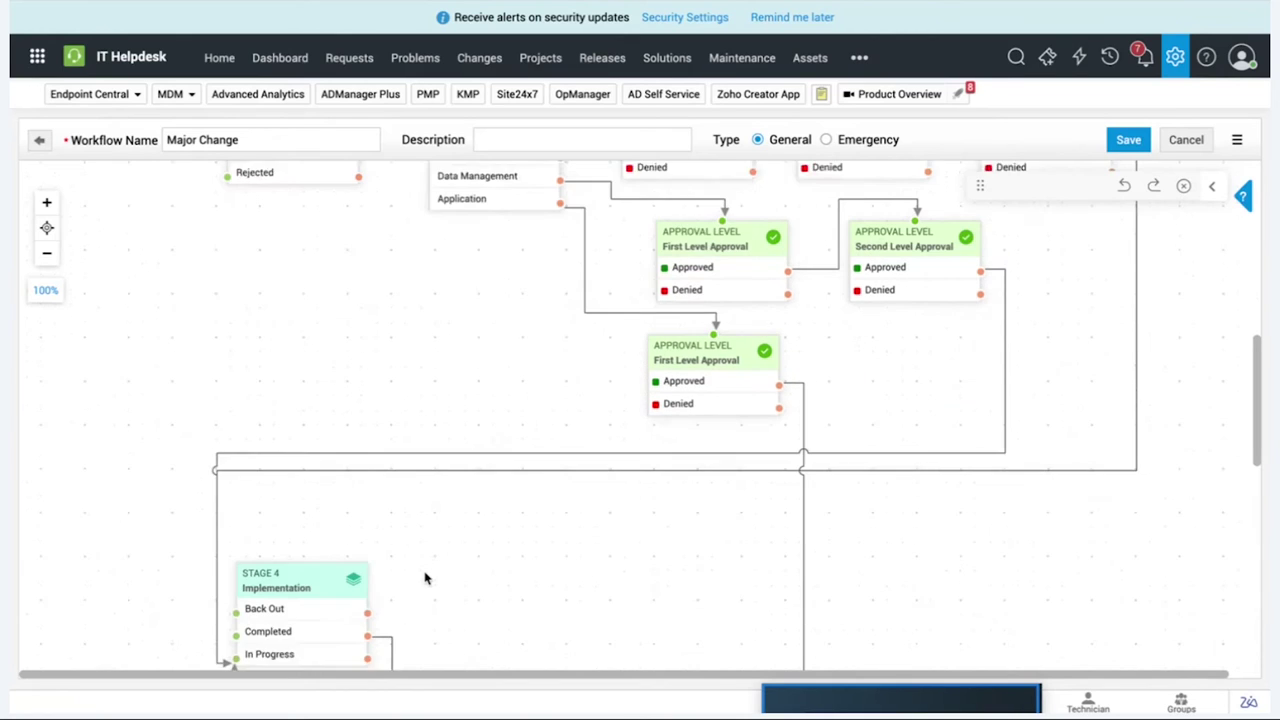
scroll(424, 578, down, 5)
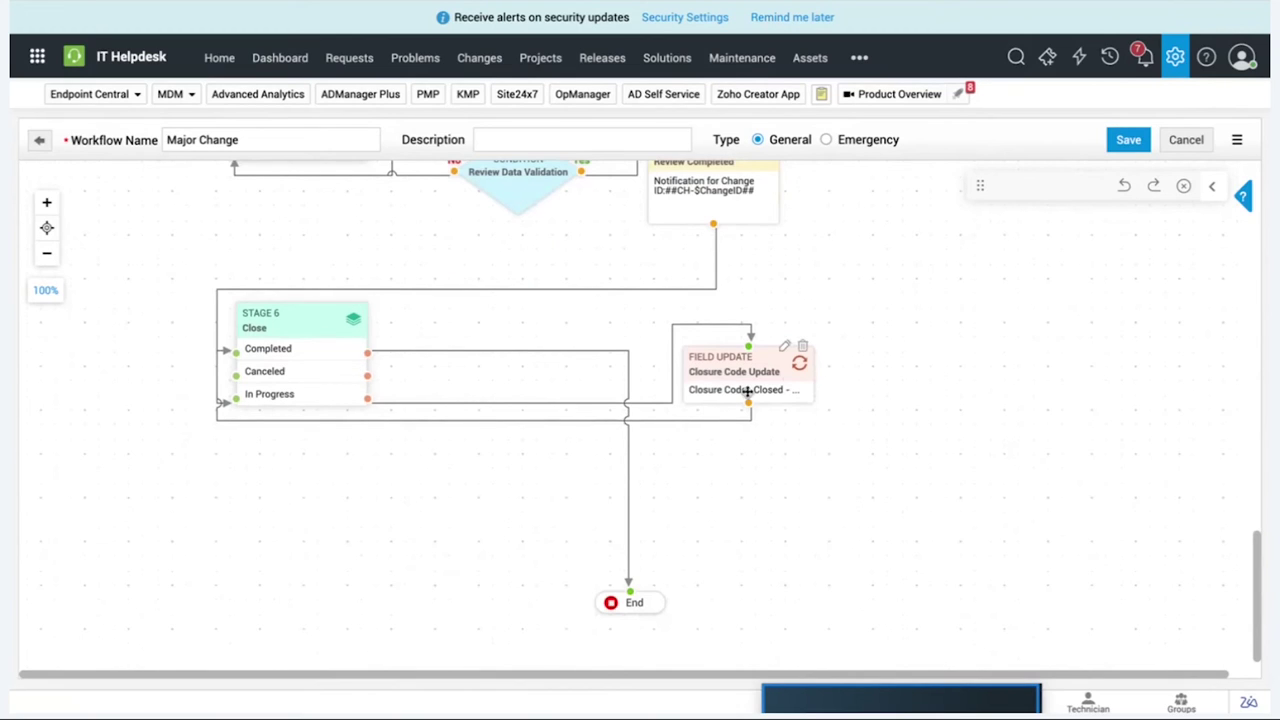
click(786, 347)
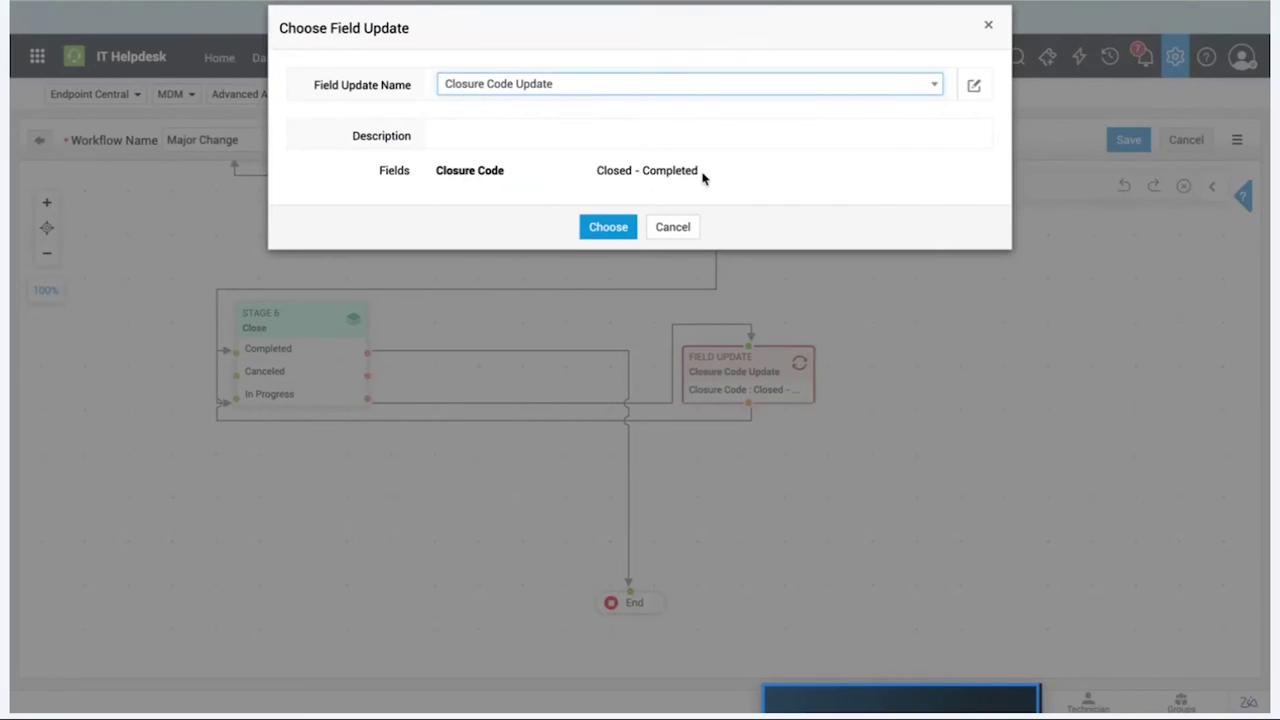
drag(708, 174, 583, 174)
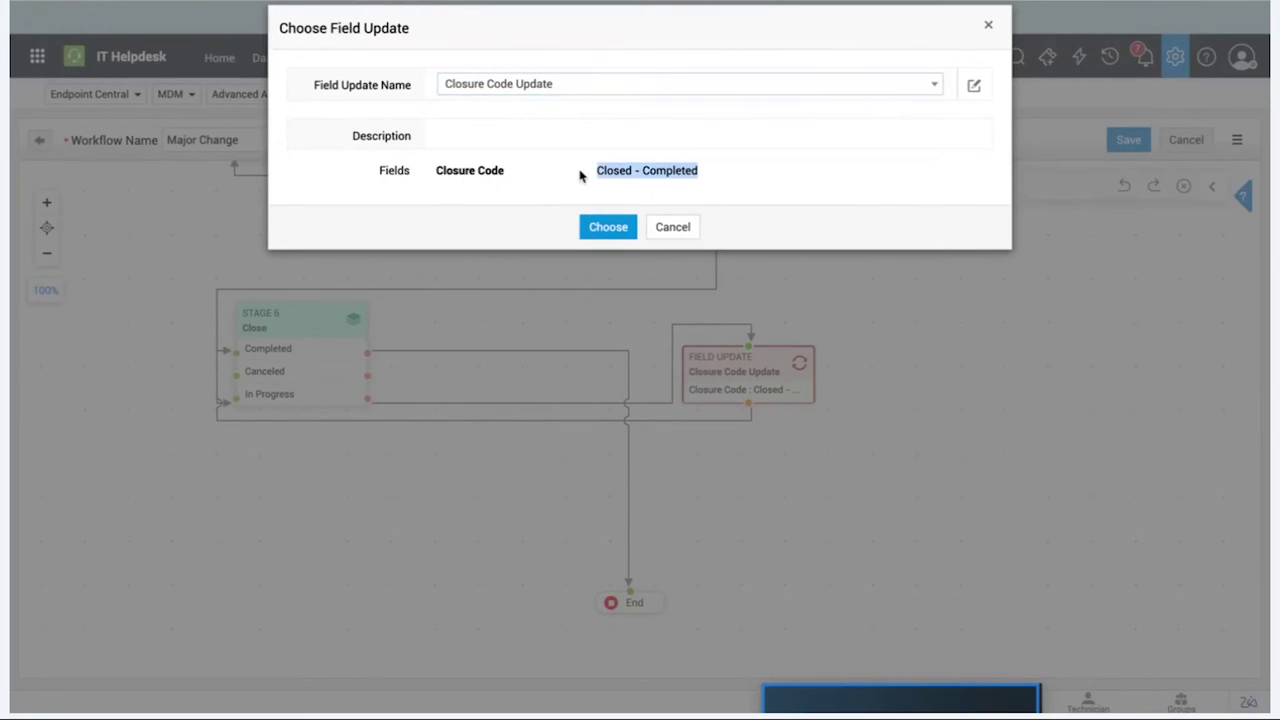
click(672, 228)
Return to the workflow's start and inspect the field and values of the Risk switch without changing them
scroll(754, 343, up, 15)
scroll(754, 343, up, 3)
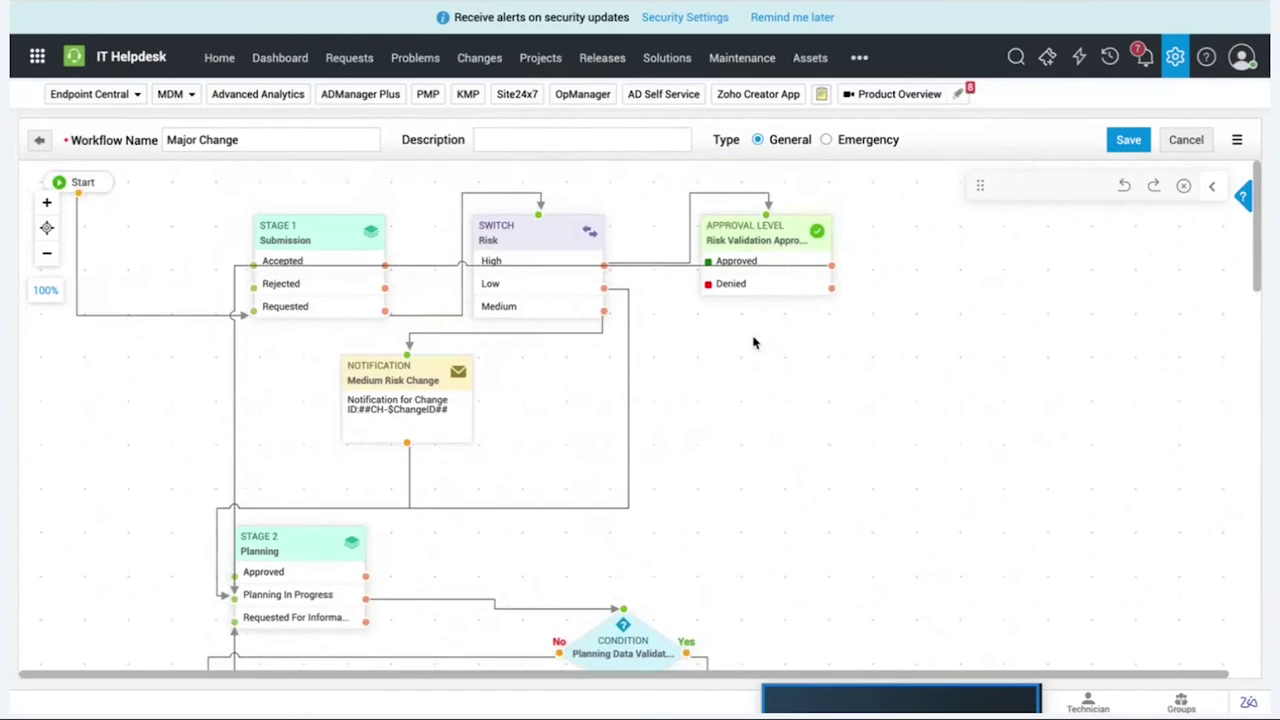
click(1213, 188)
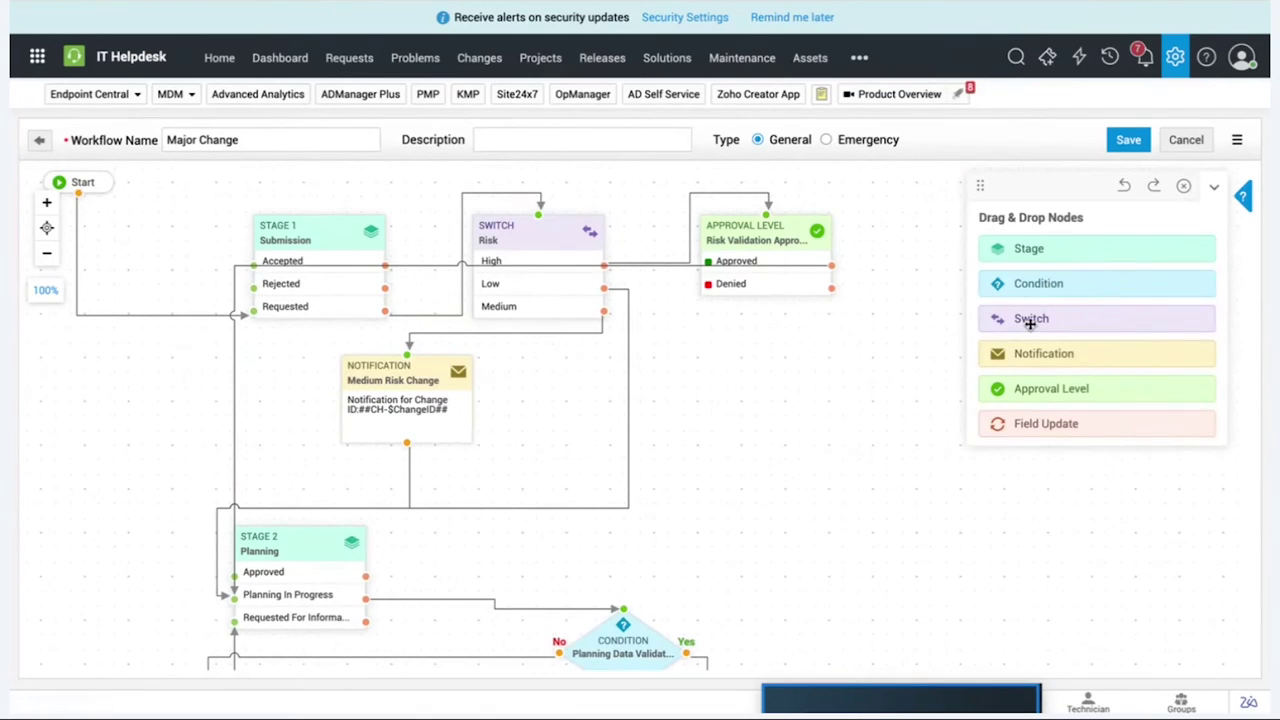
mouse_move(596, 220)
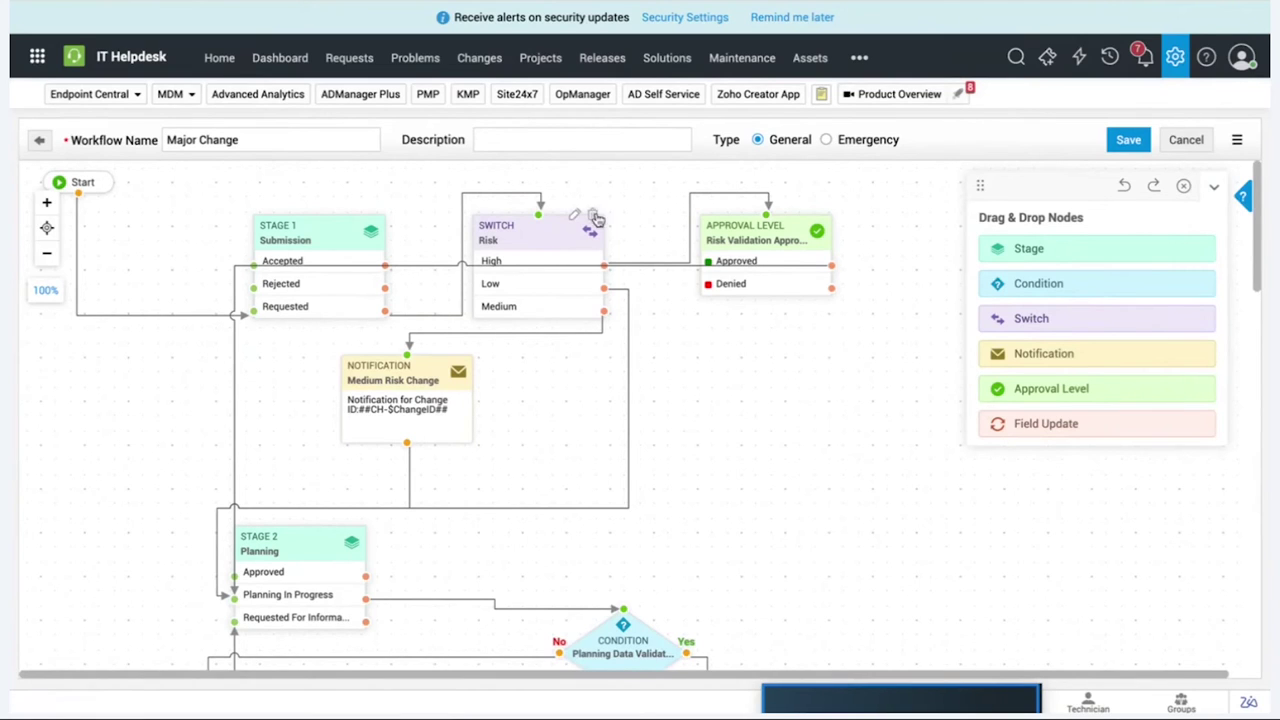
click(576, 218)
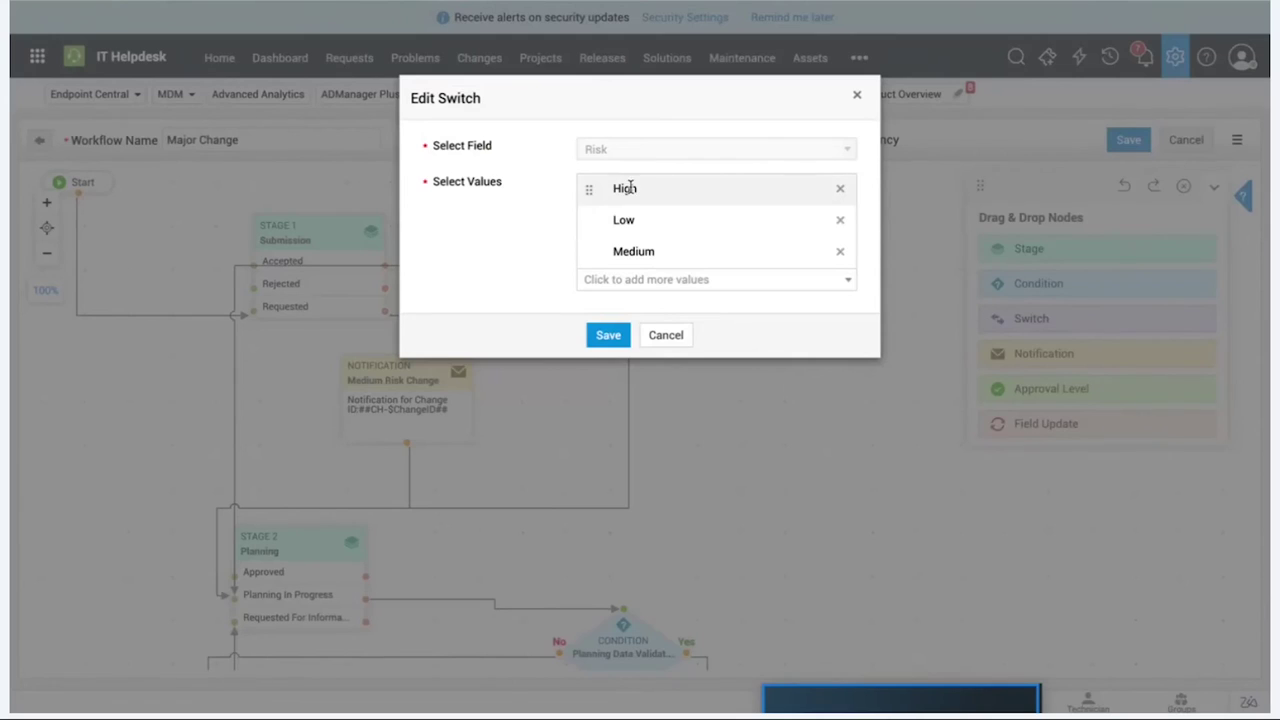
click(667, 336)
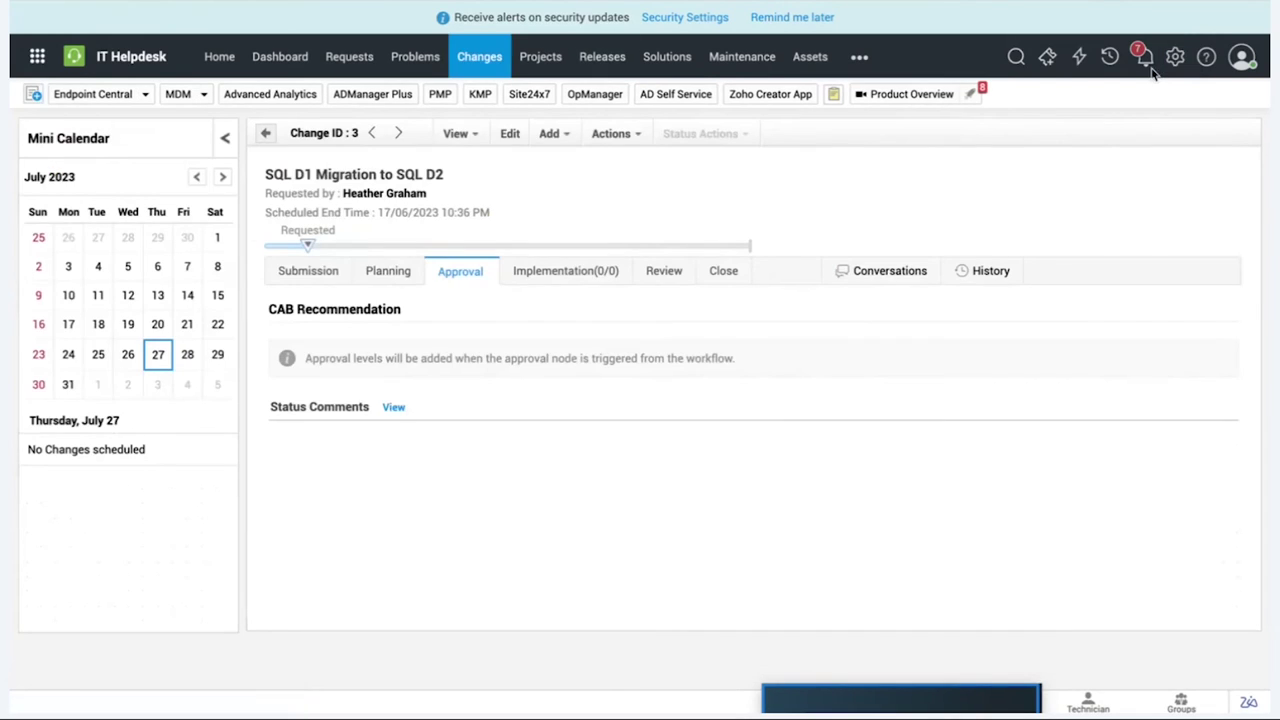
Search the admin settings for "request lif" and examine the laptop request life cycle and its associated templates
click(1174, 57)
click(563, 140)
text(re)
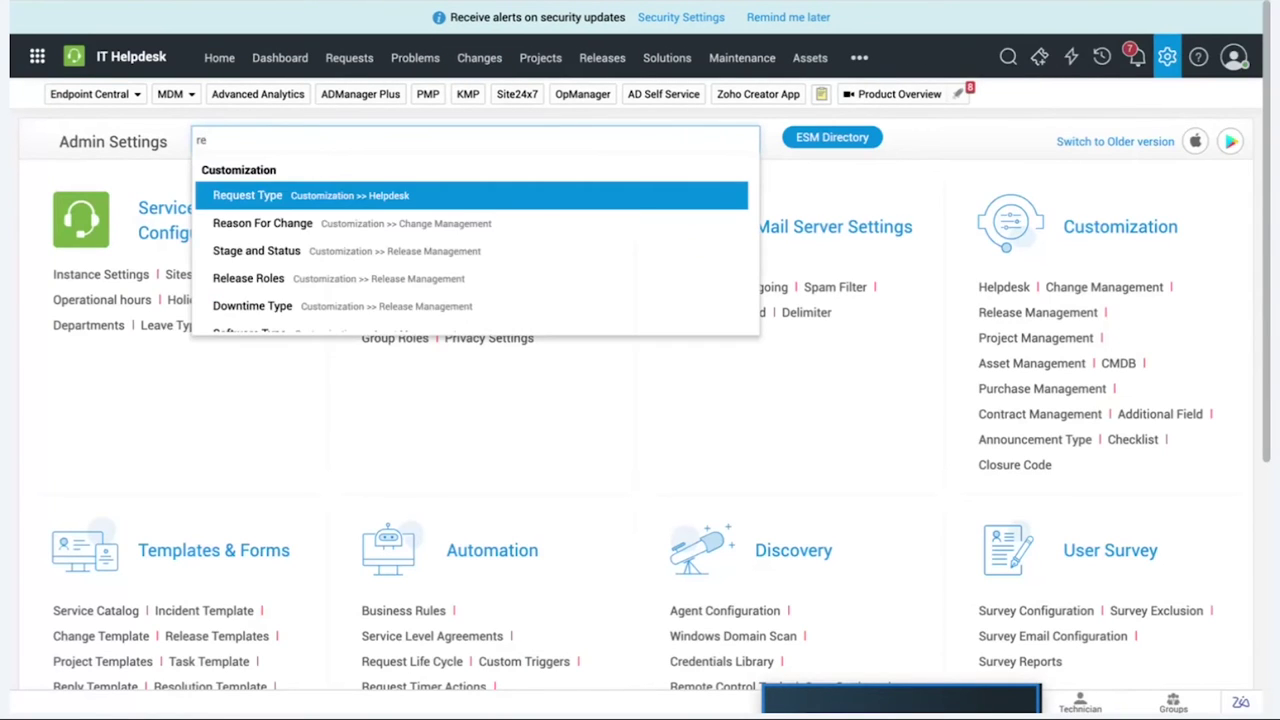
text(quest)
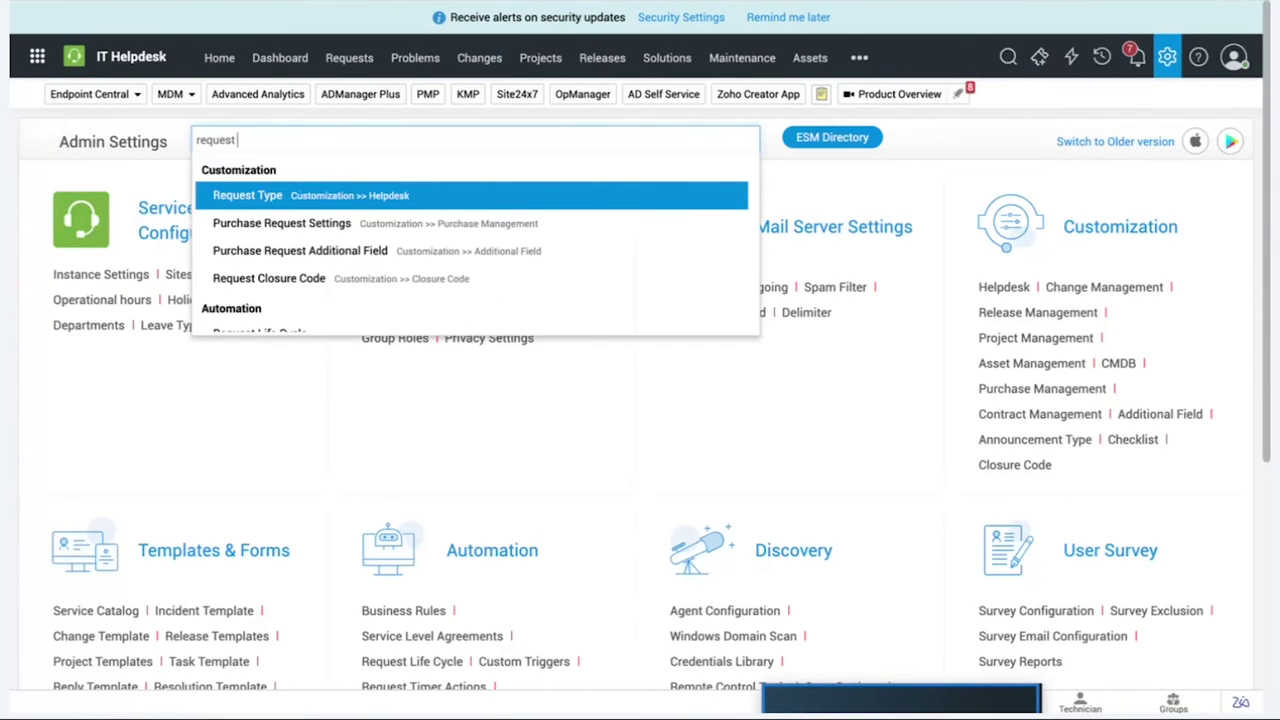
text( lif)
click(421, 203)
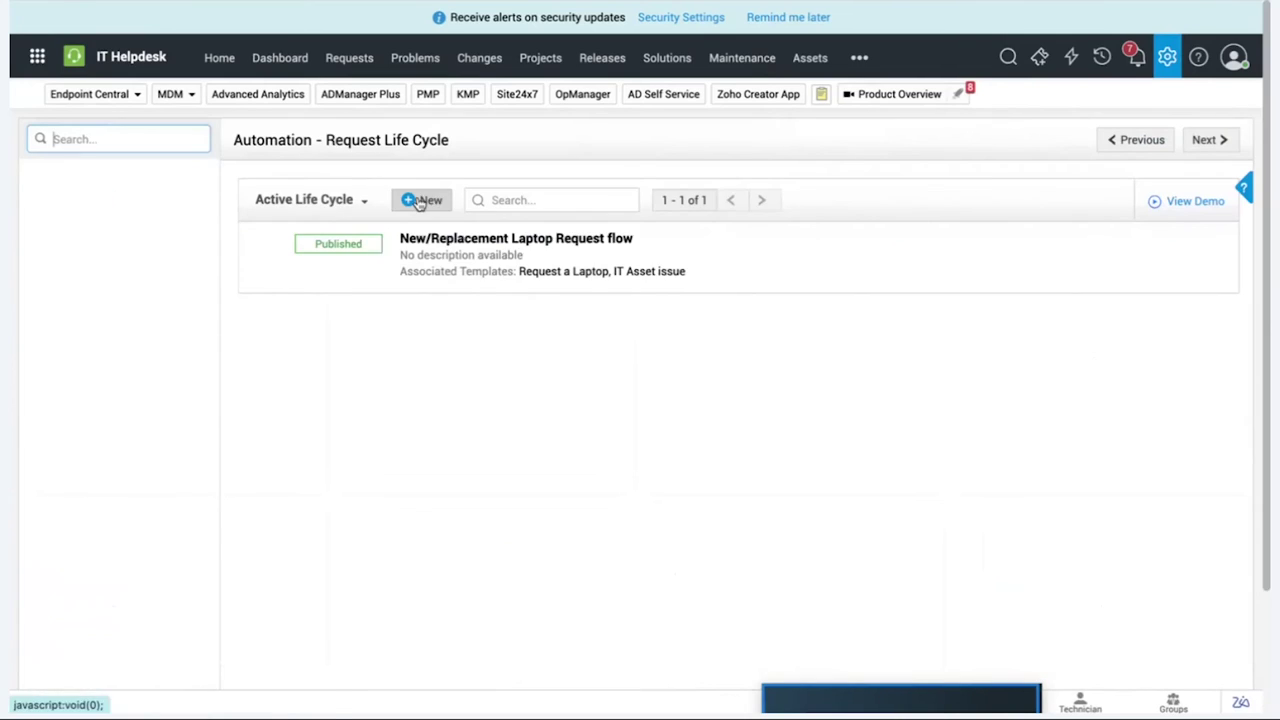
drag(680, 243, 430, 233)
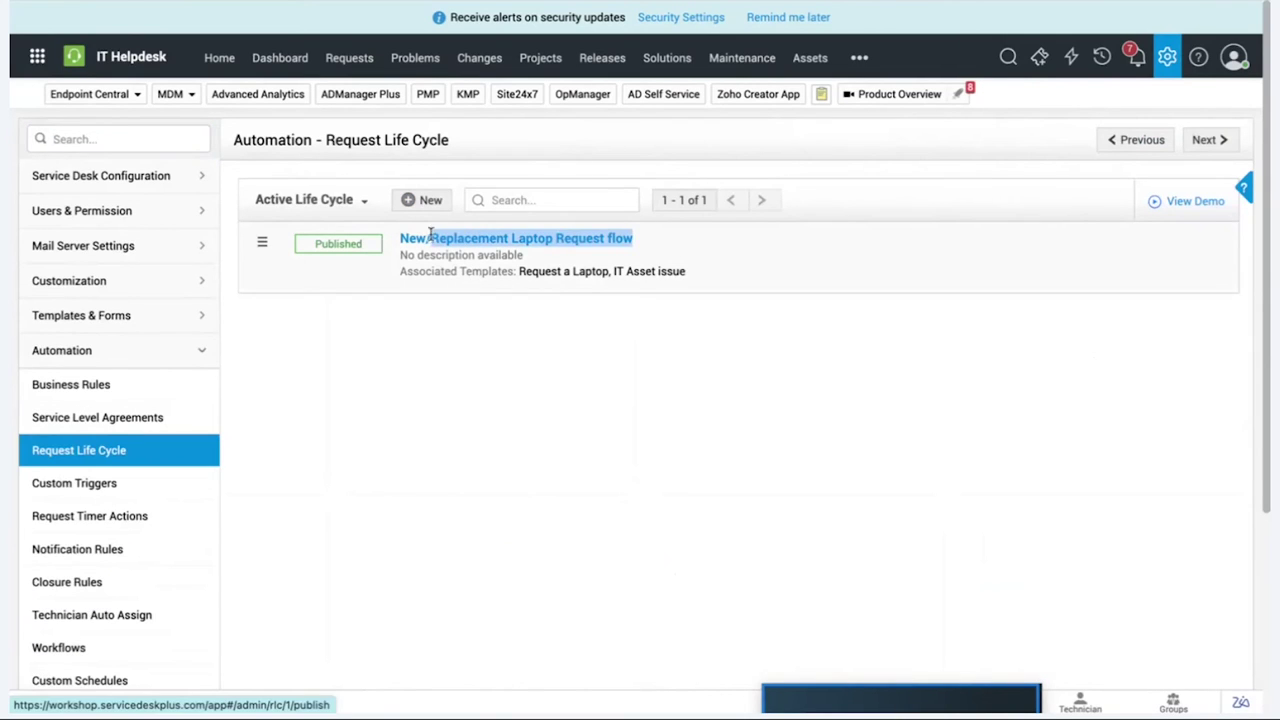
drag(517, 271, 691, 271)
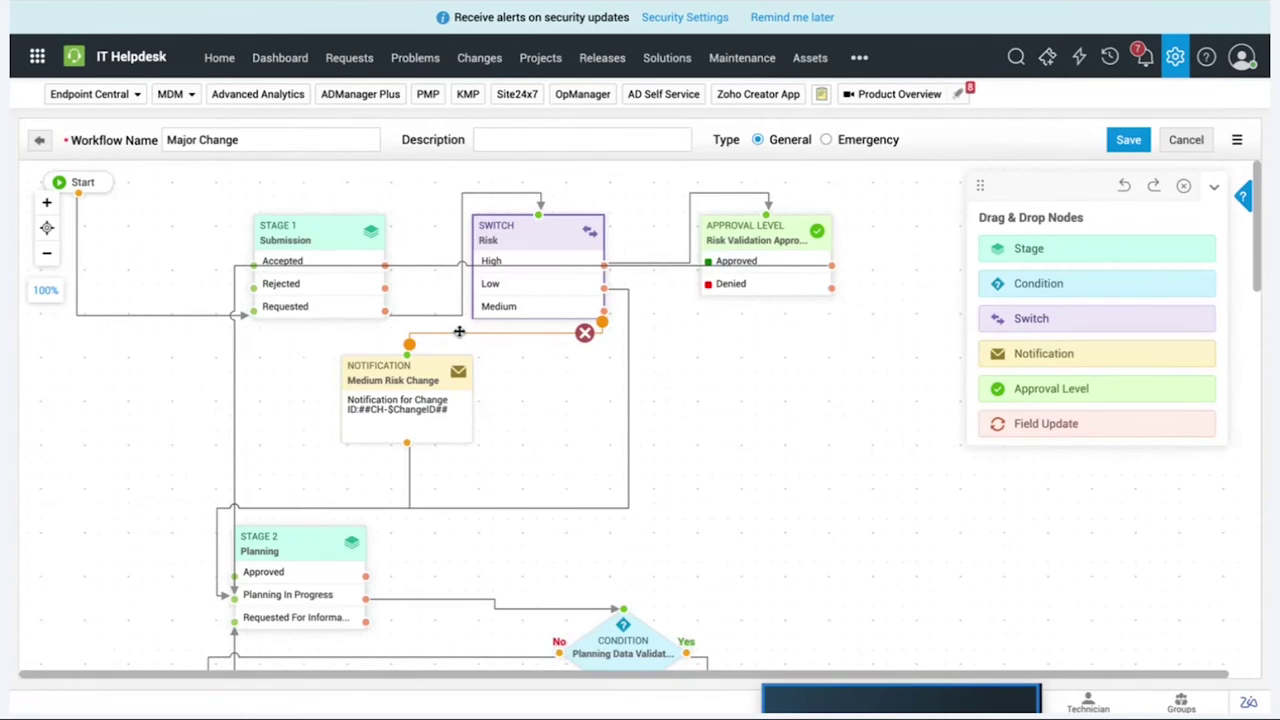
Leave the Major Change workflow, search the admin settings for "change rol" and open the list of change roles
drag(291, 137, 166, 140)
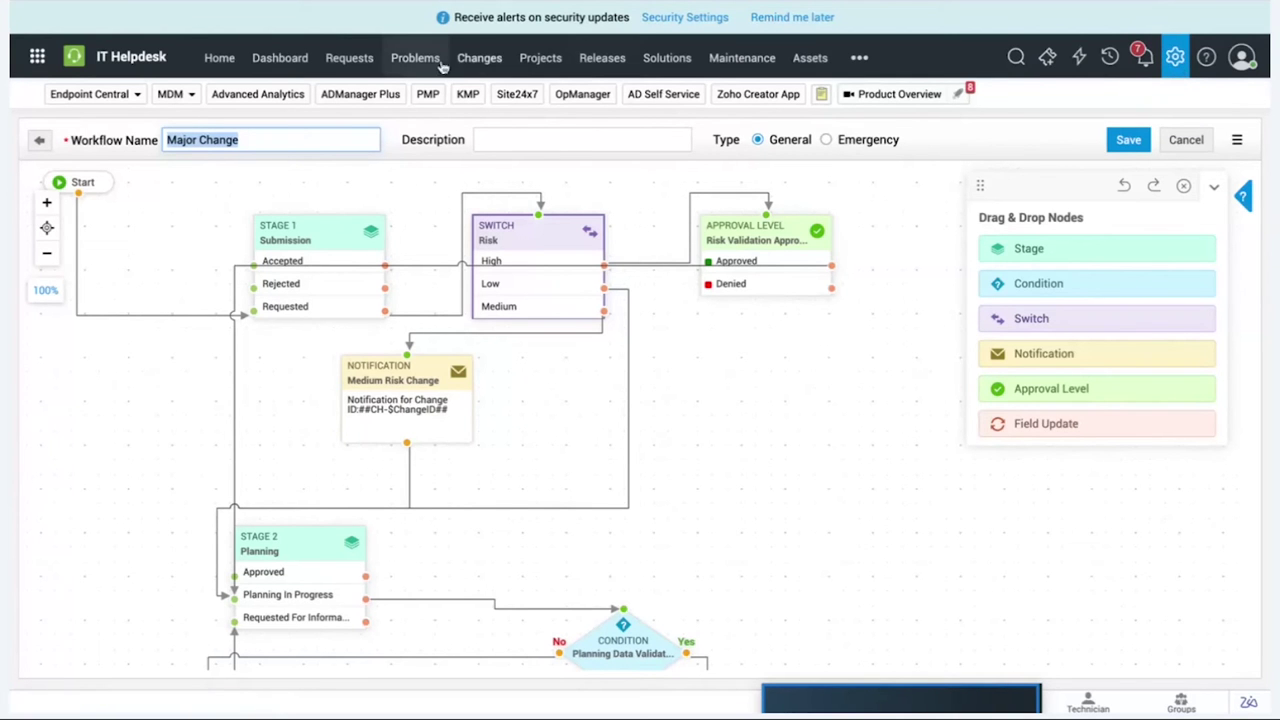
click(482, 57)
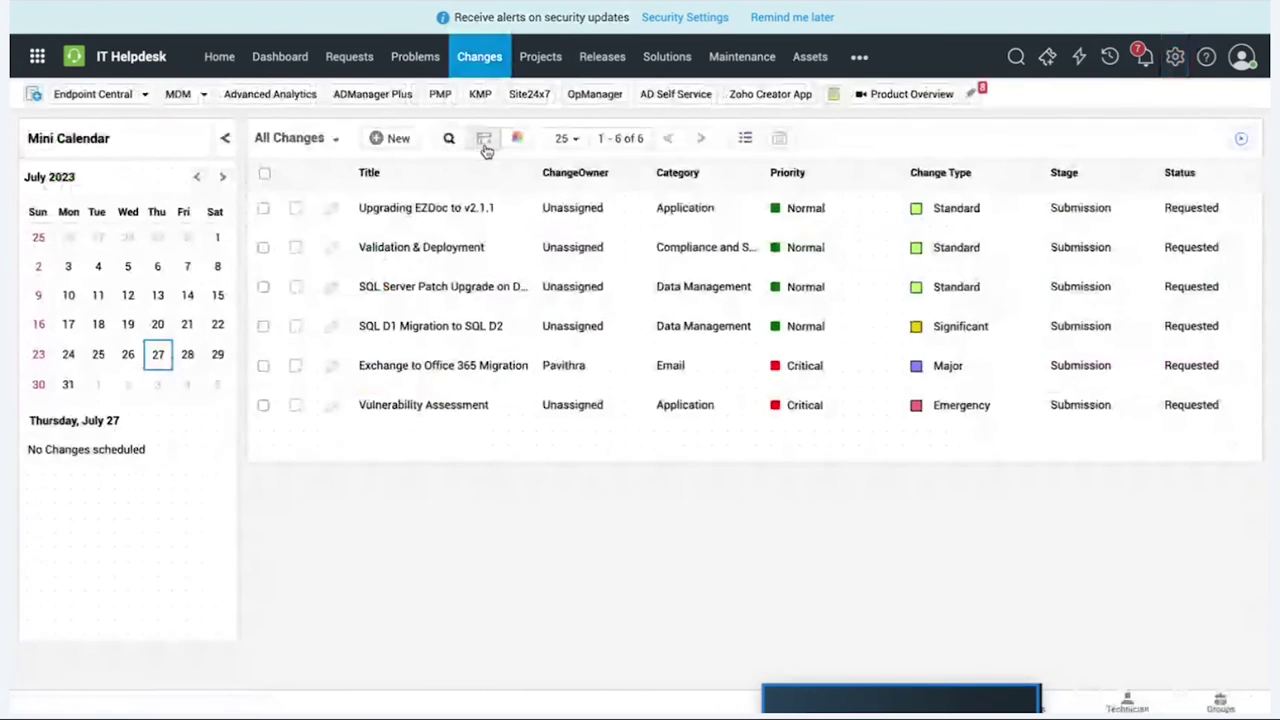
click(1174, 57)
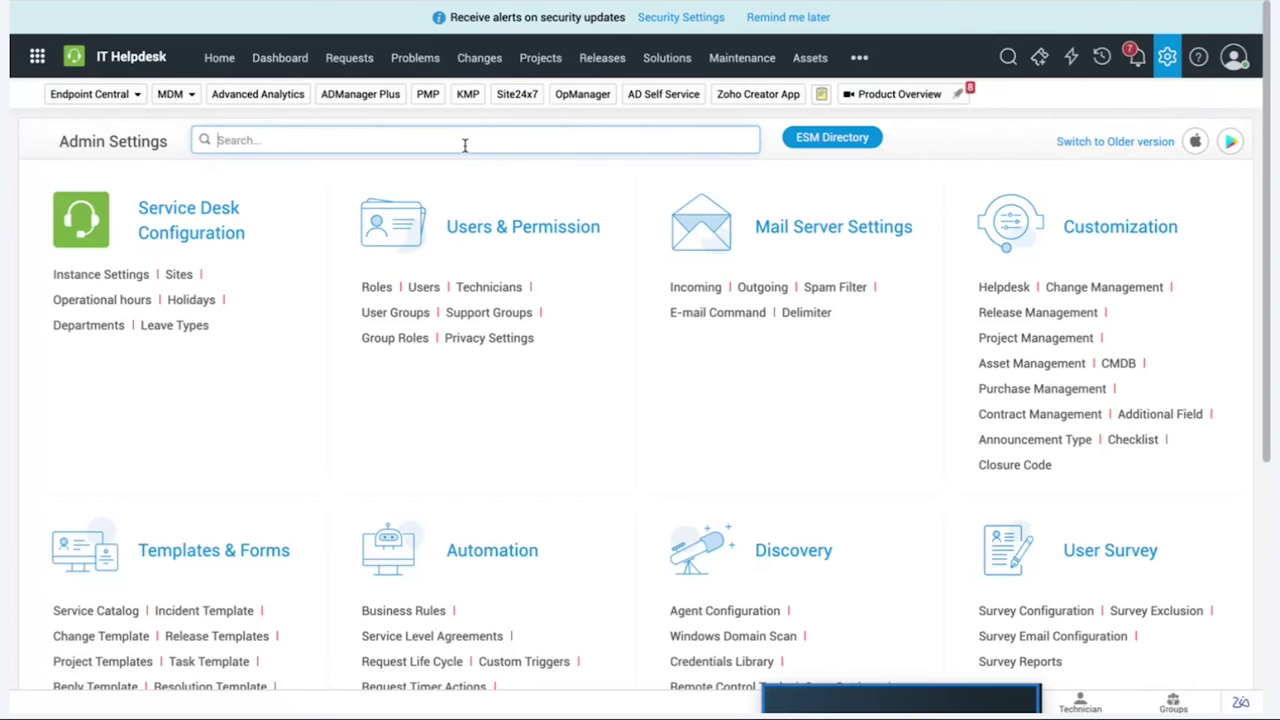
text(chaneg)
key(BackSpace)
key(BackSpace)
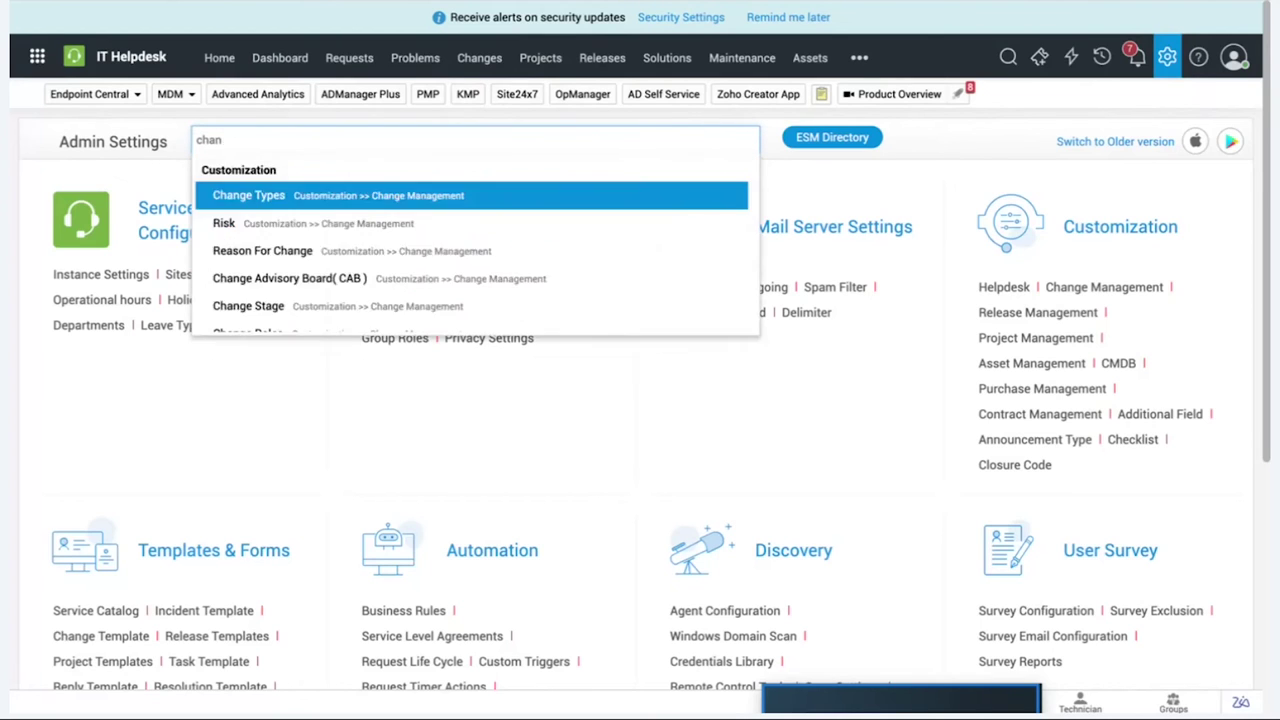
text(e)
key(BackSpace)
text(ge rol)
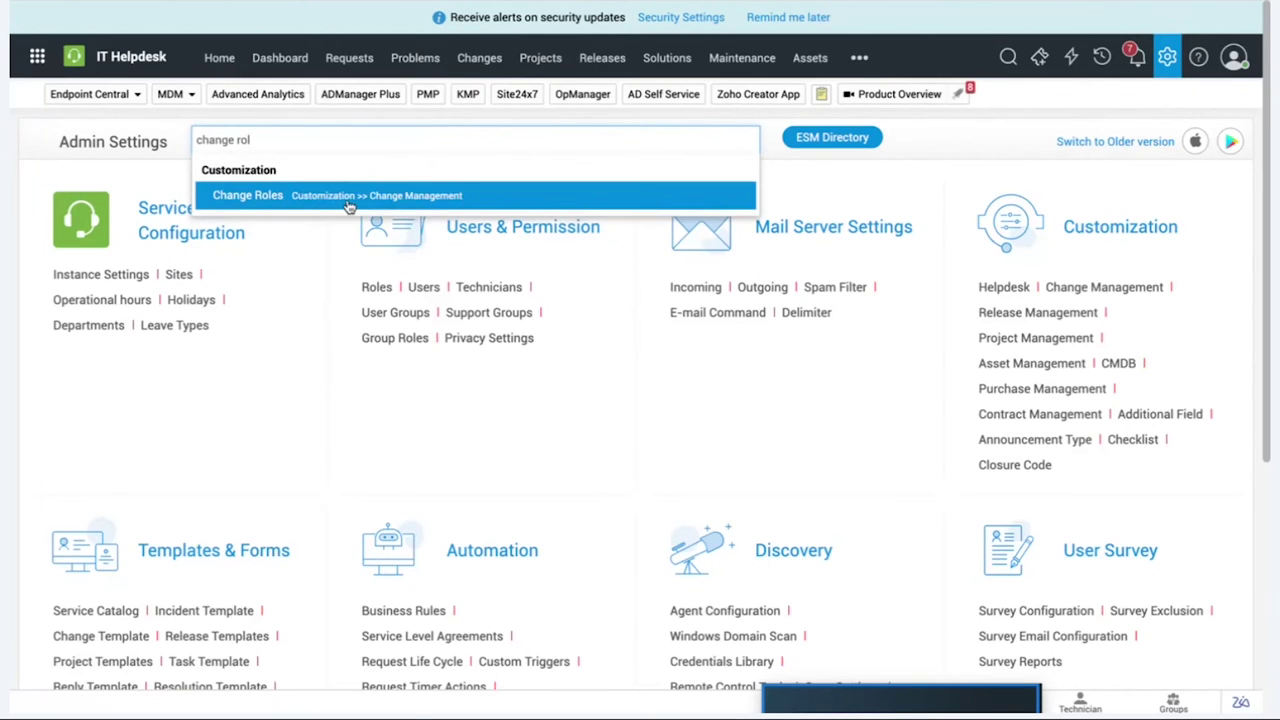
click(349, 200)
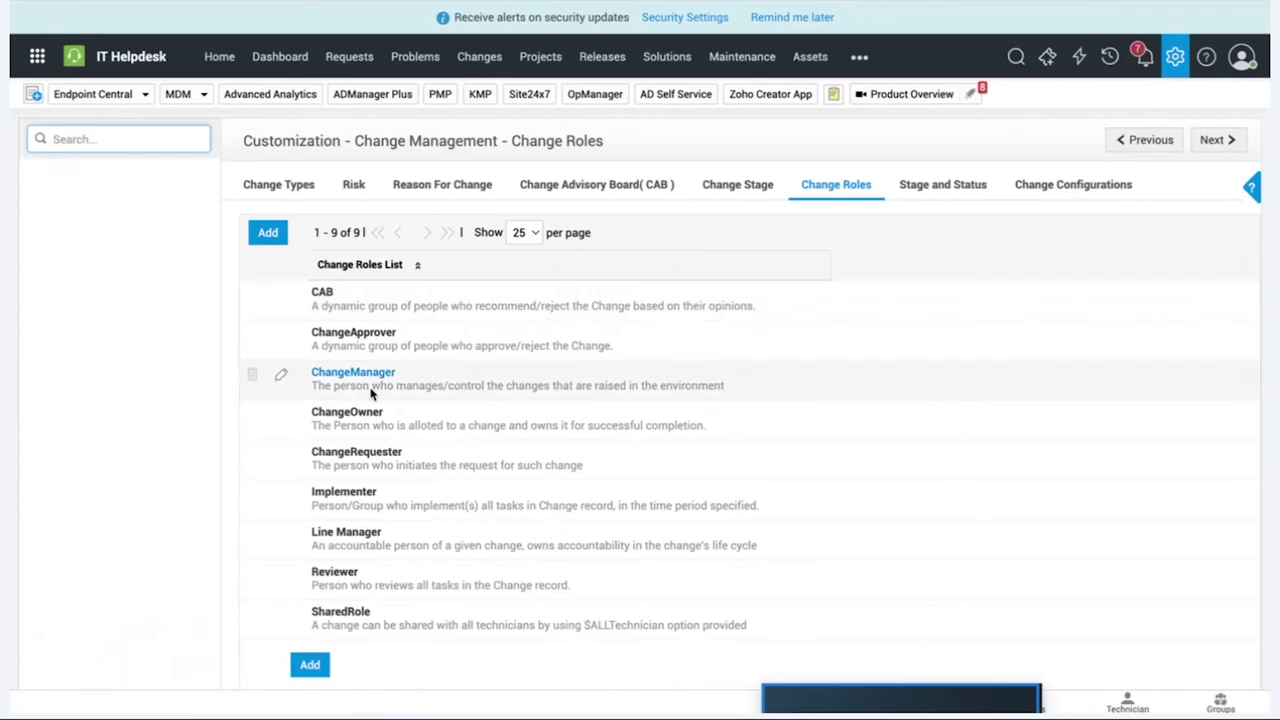
Open the ChangeApprover role for editing and review who can play it, including all users, technicians and support groups
scroll(294, 391, down, 1)
click(281, 269)
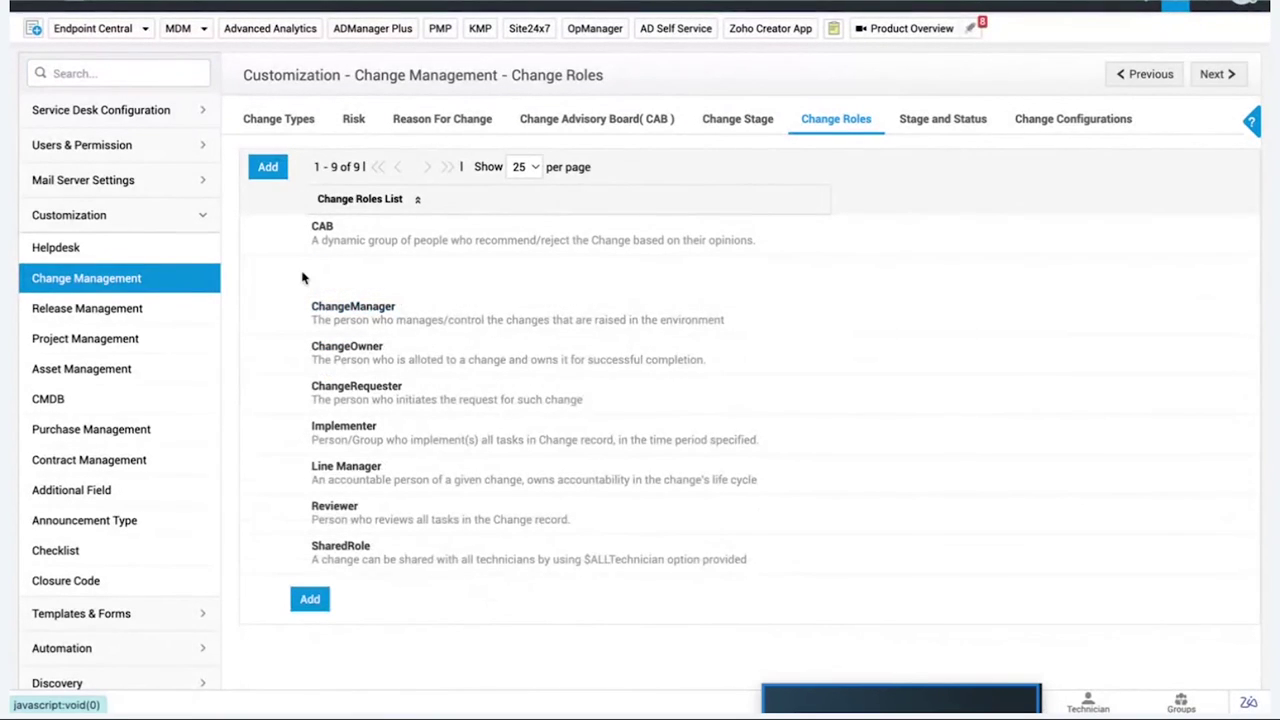
double_click(326, 375)
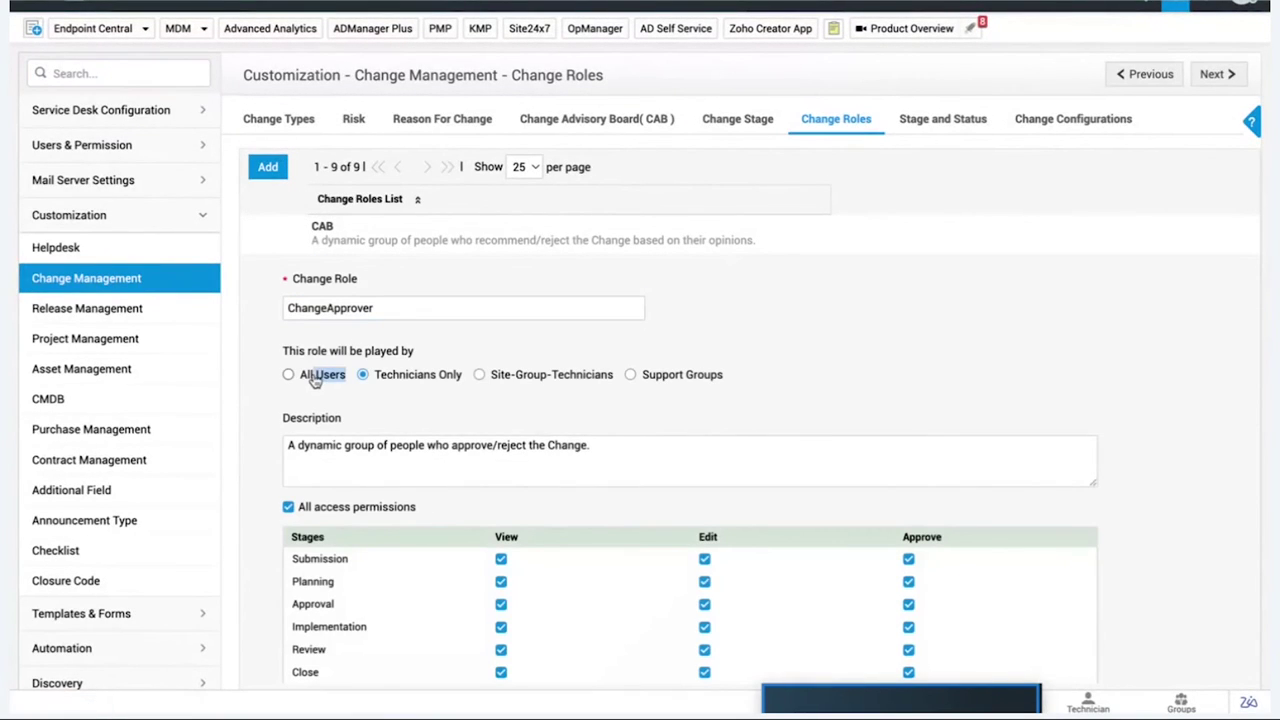
drag(455, 374, 393, 374)
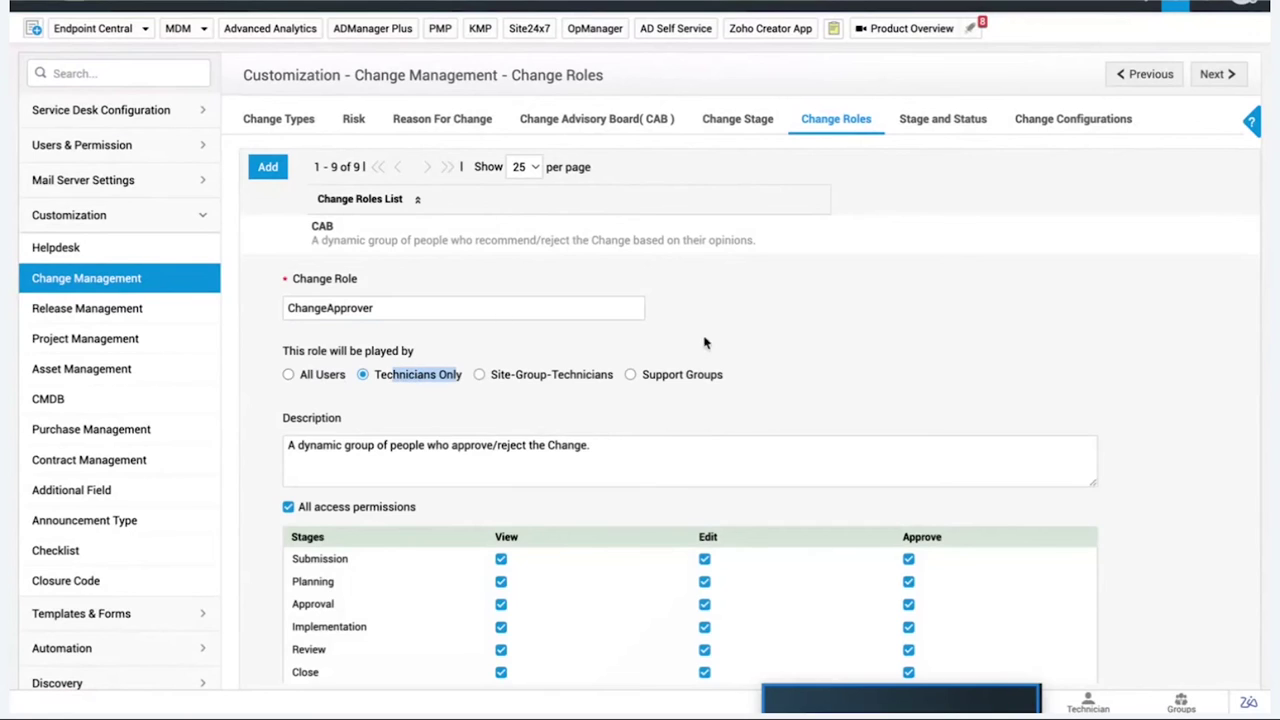
drag(643, 377, 719, 386)
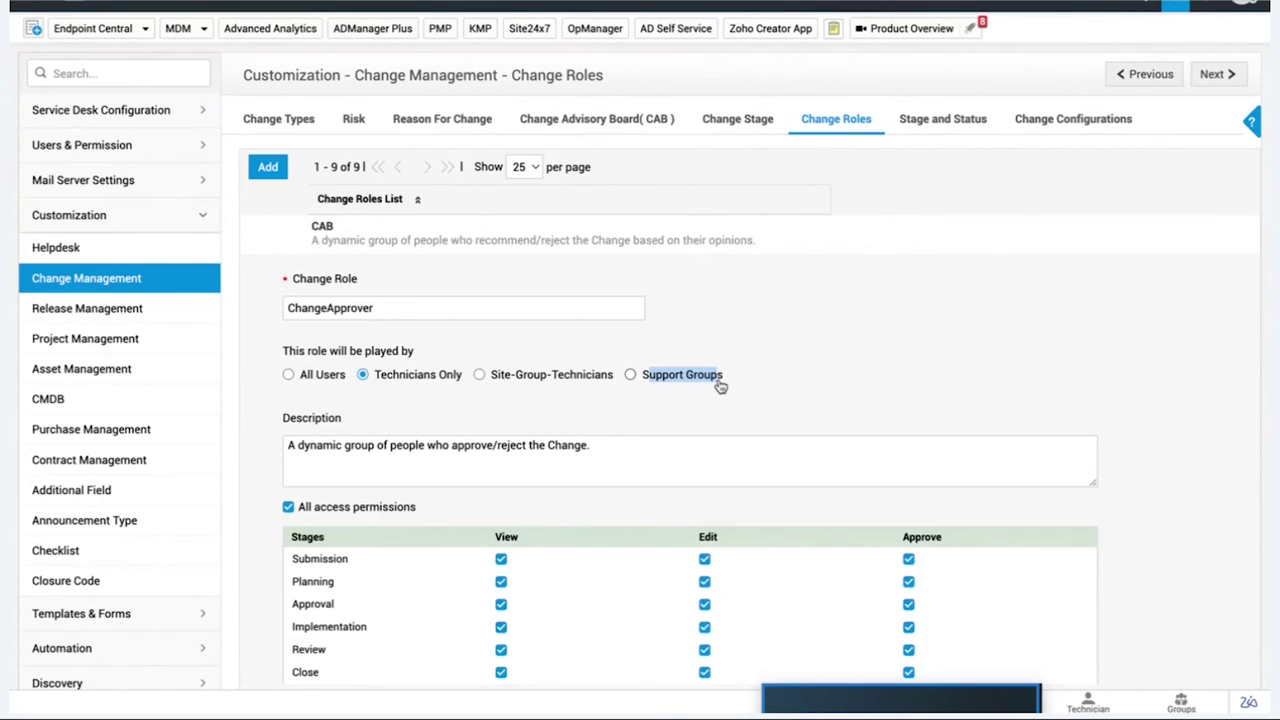
drag(376, 308, 288, 307)
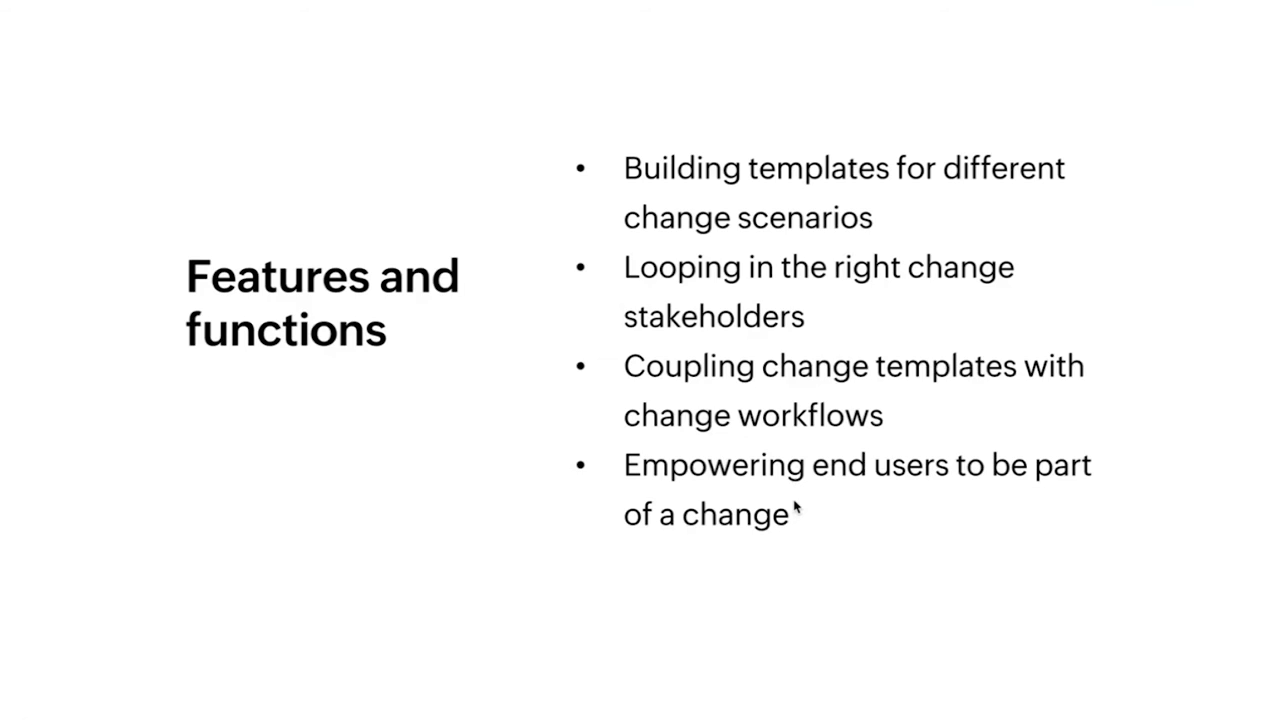
click(824, 485)
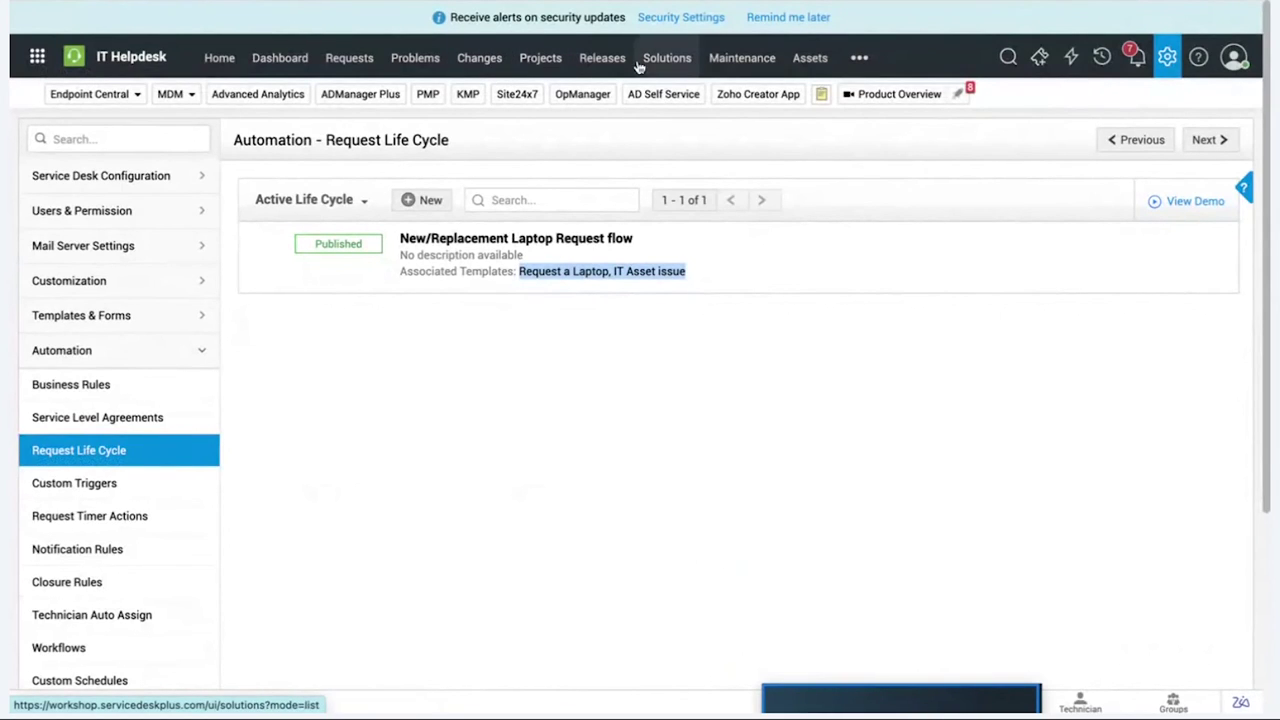
Open the "Migration of SQL 2012 to 2019" release and look over its stages from Submission to Closure
click(603, 58)
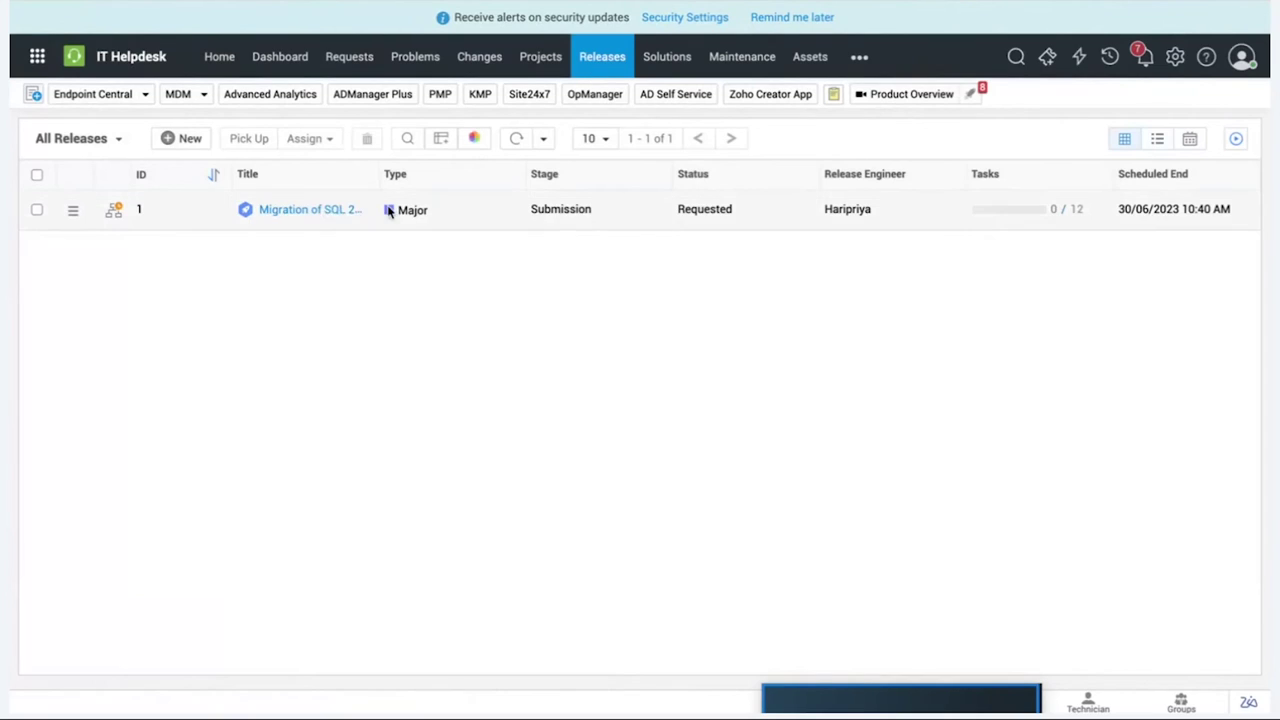
click(318, 211)
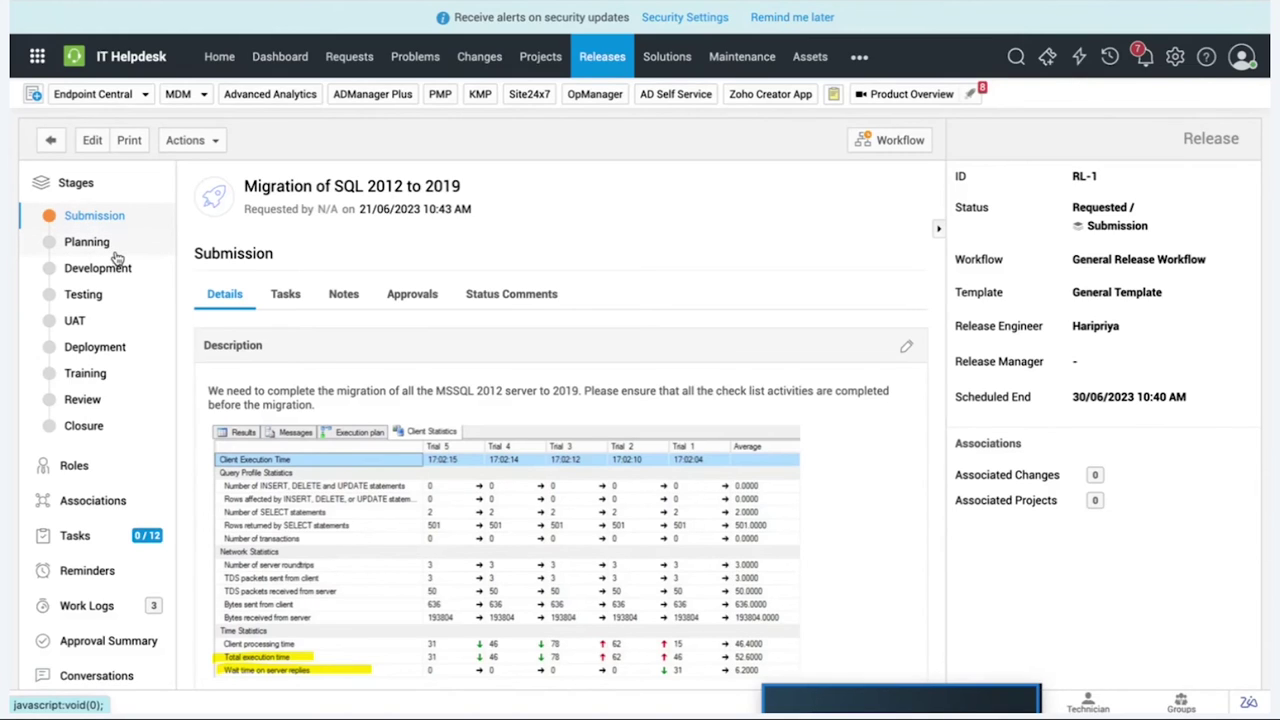
scroll(124, 287, down, 1)
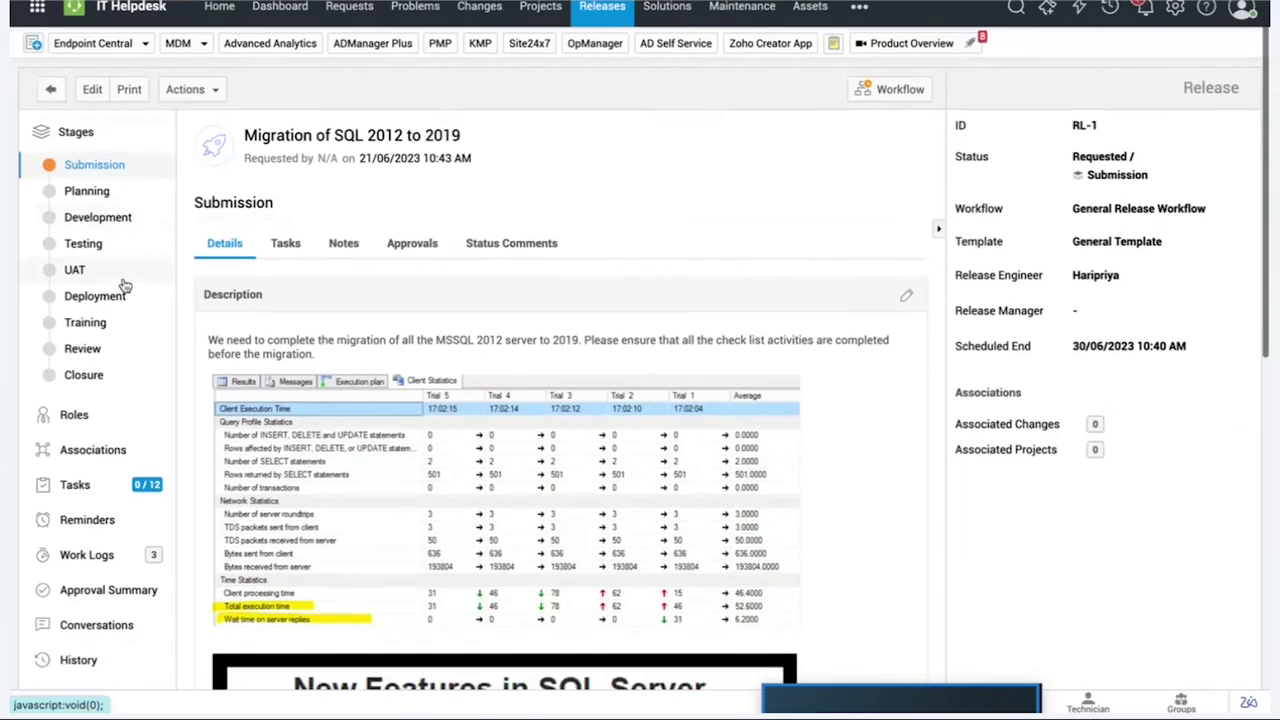
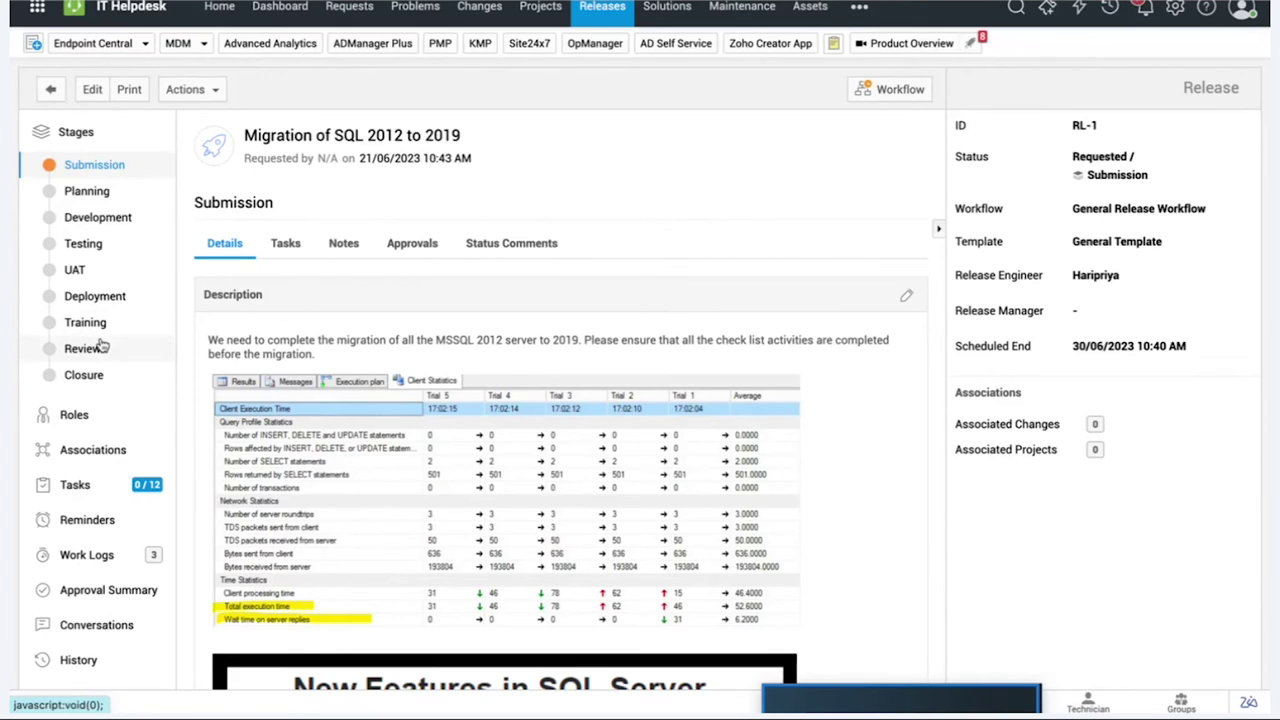
Search the admin settings for "release" and open the list of release templates
scroll(248, 457, down, 2)
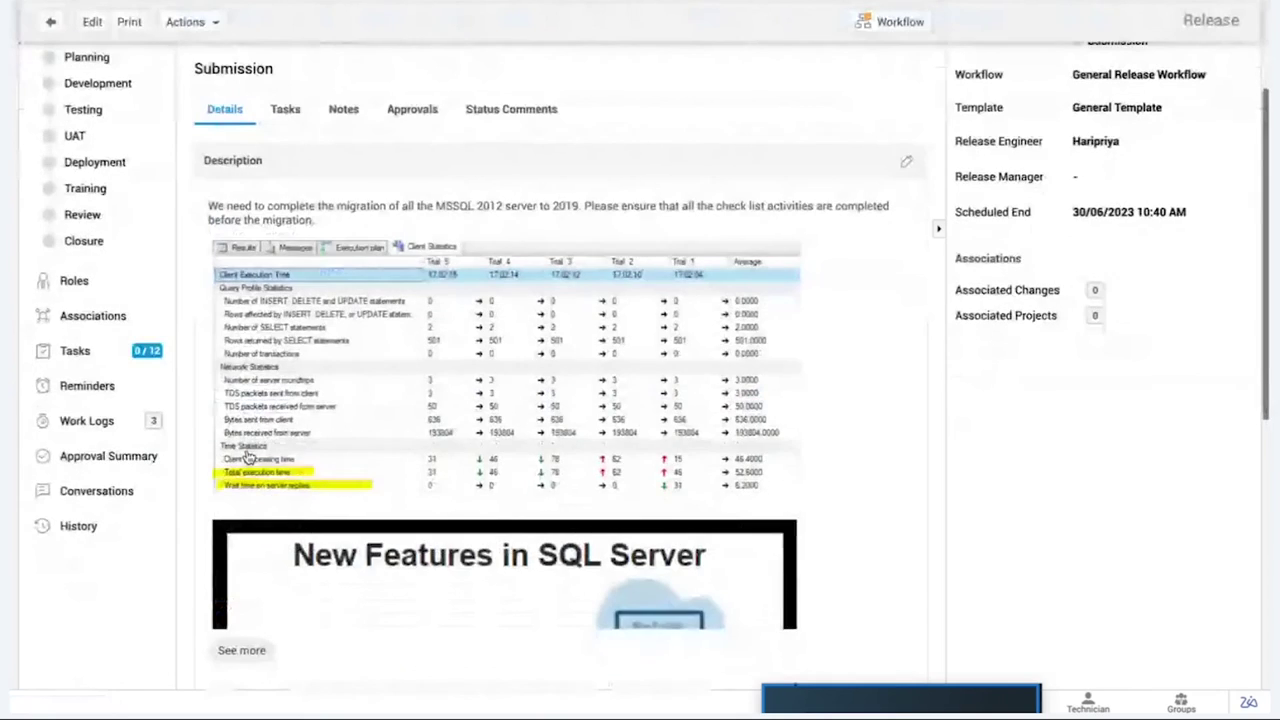
scroll(248, 457, up, 3)
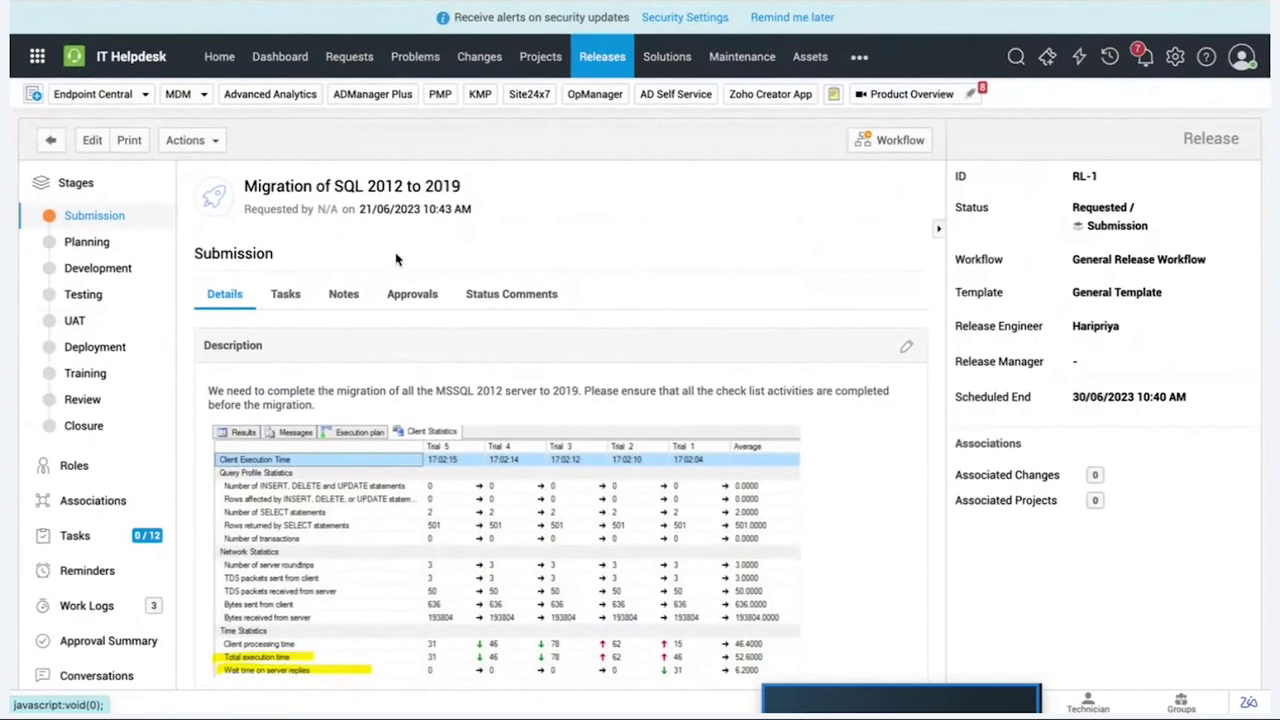
click(1176, 58)
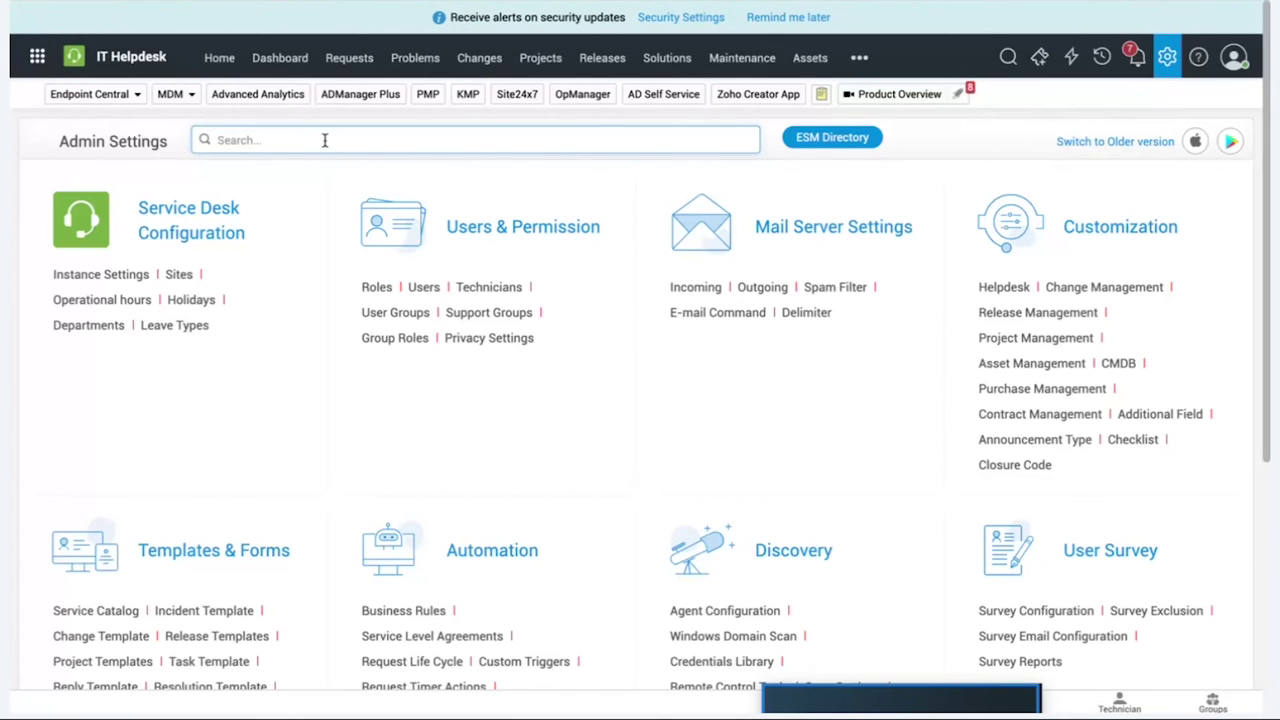
click(324, 140)
text(release)
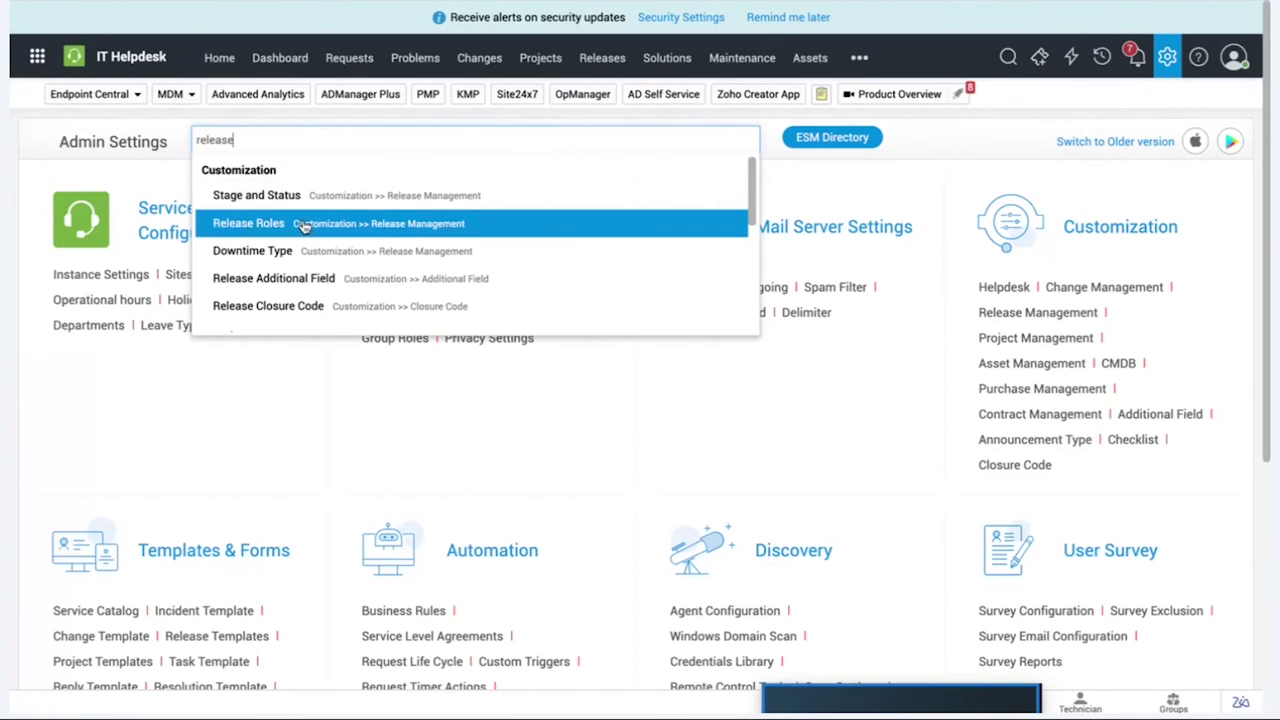
scroll(380, 255, down, 1)
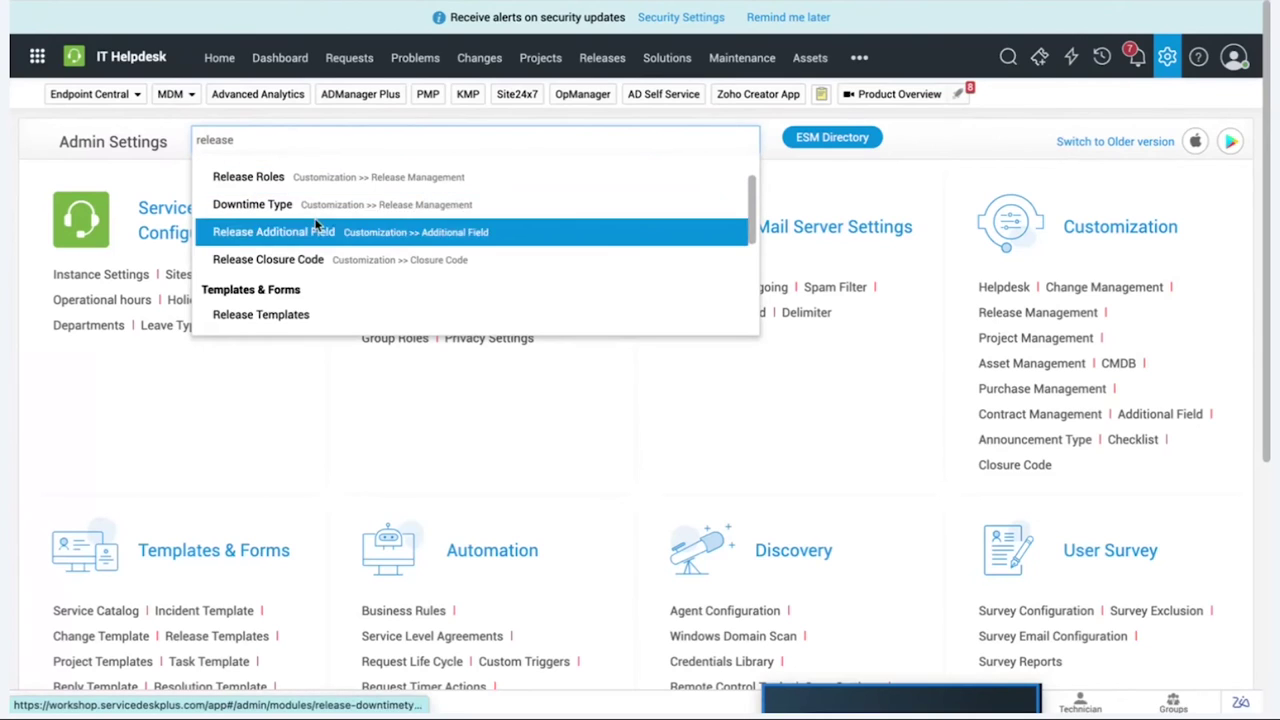
scroll(310, 241, down, 1)
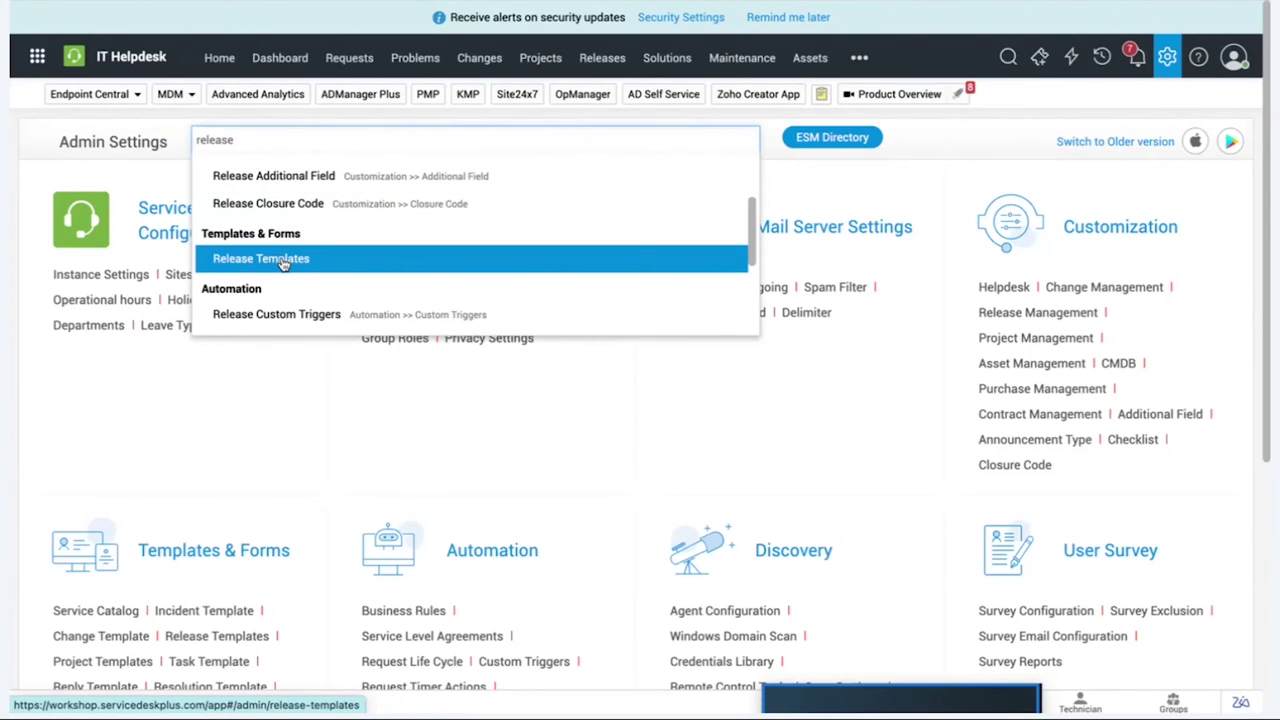
click(283, 260)
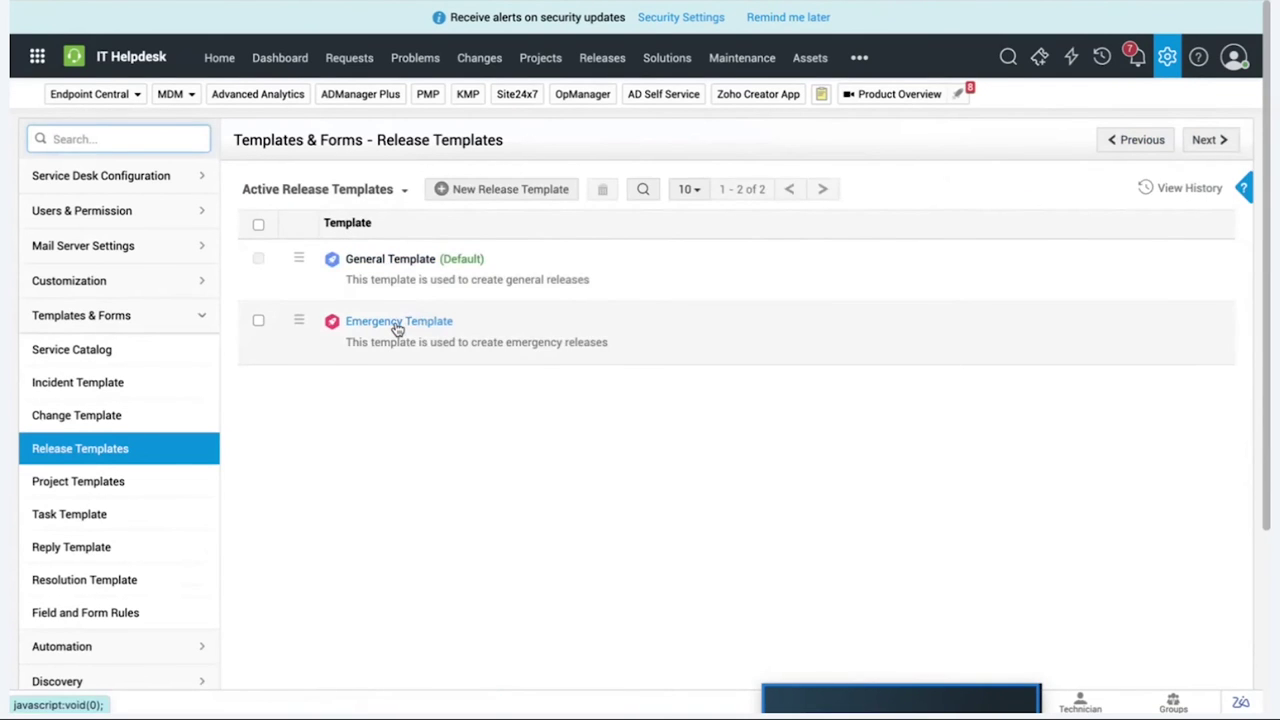
Open the Emergency Template for releases and look over its workflow, stage, status and property fields
click(397, 324)
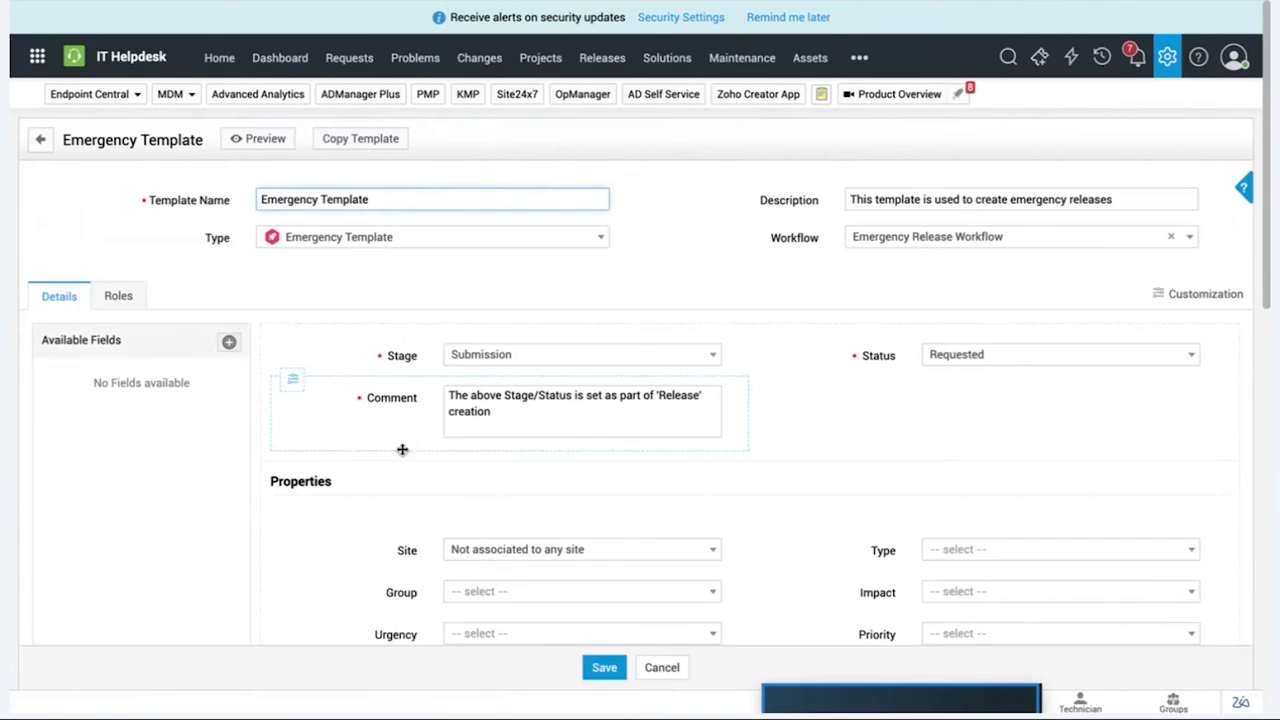
scroll(402, 449, down, 2)
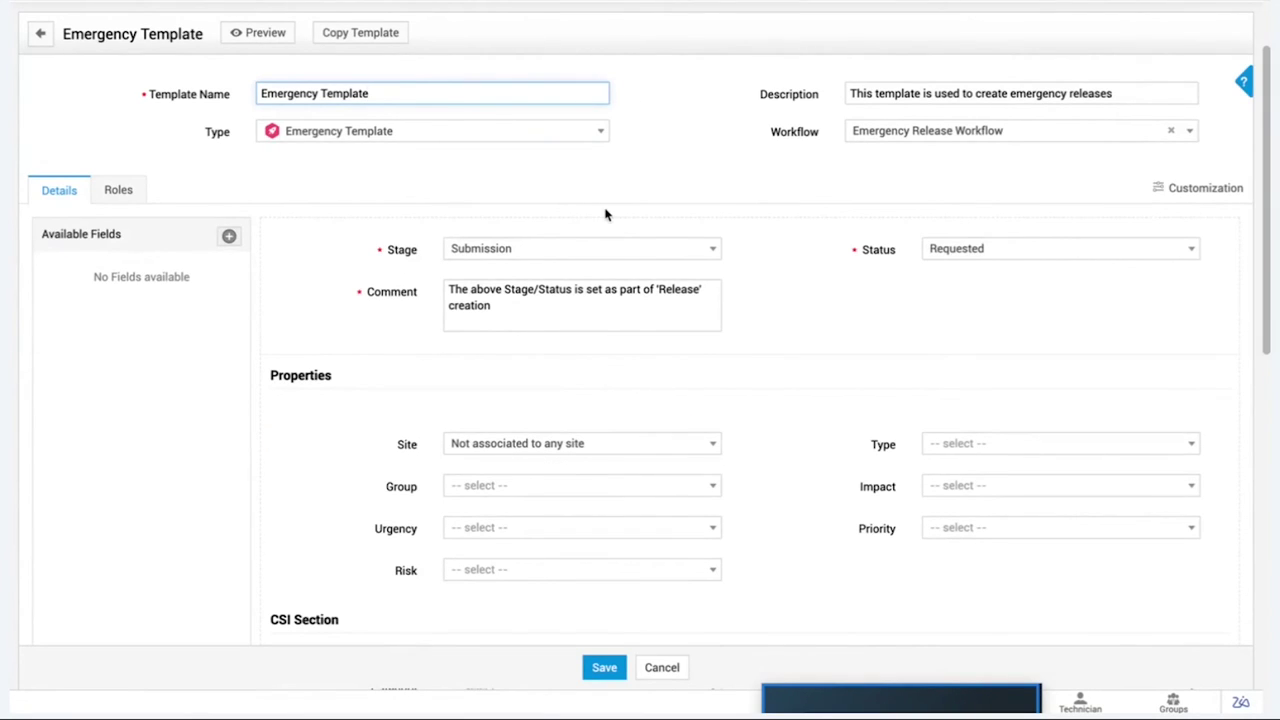
scroll(606, 211, up, 2)
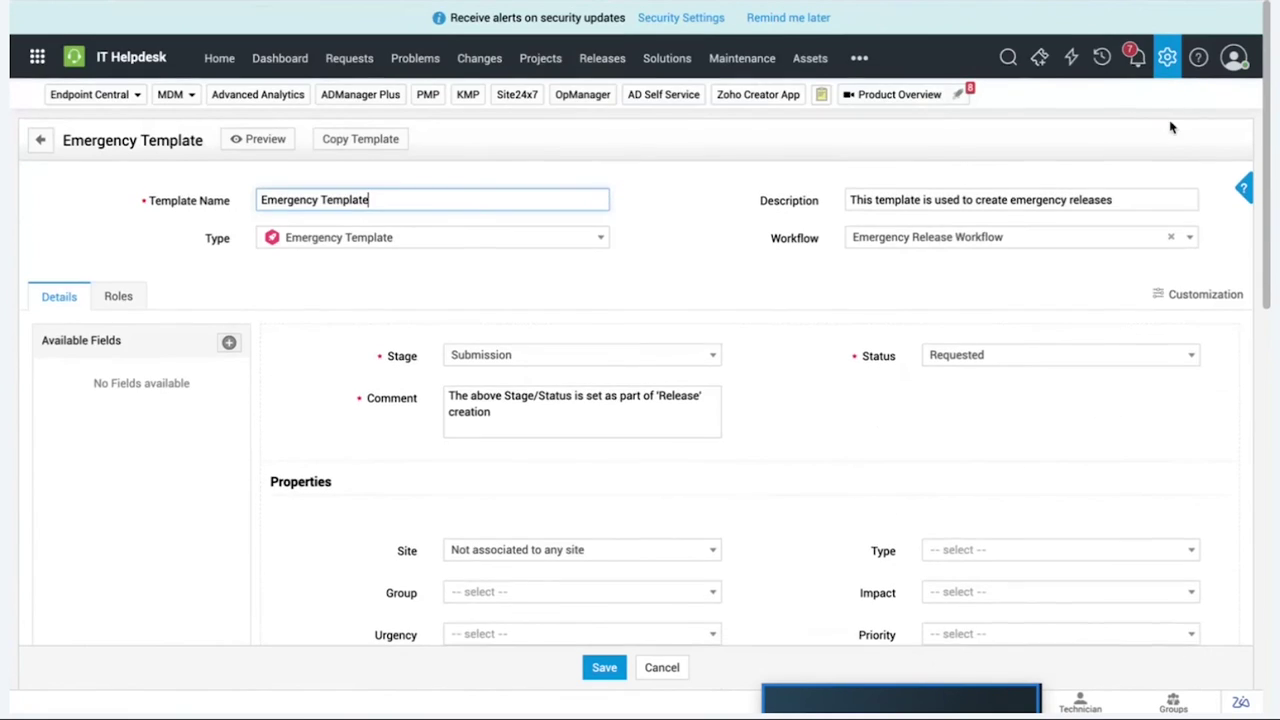
Search the admin settings for "release workf" and open the Emergency Release Workflow from the release workflows
click(1168, 60)
click(603, 131)
text(release w)
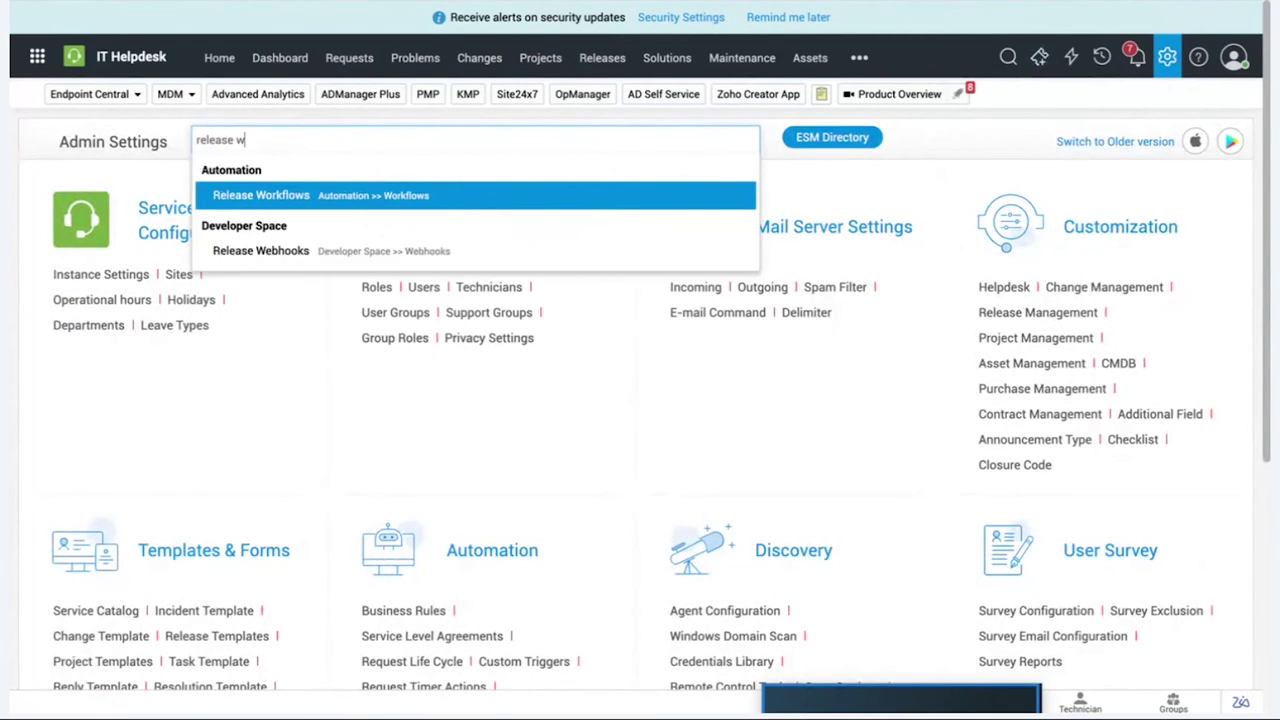
text(orkf)
click(437, 198)
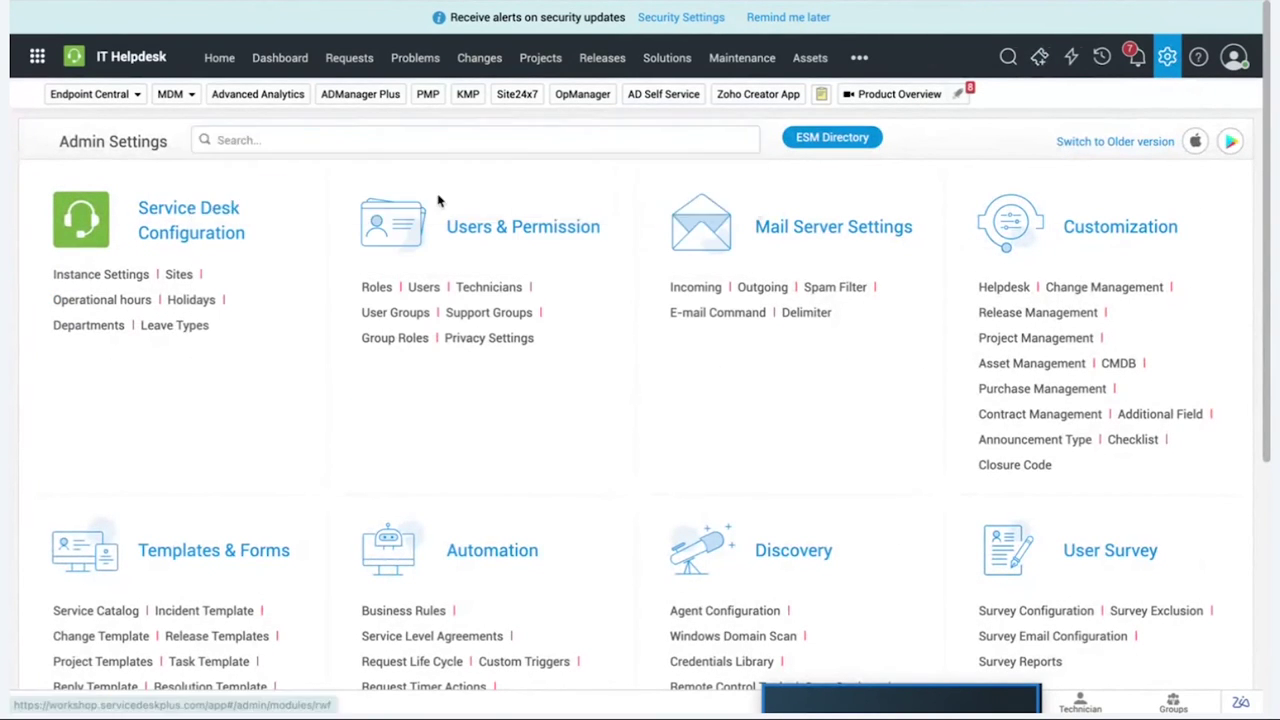
click(406, 356)
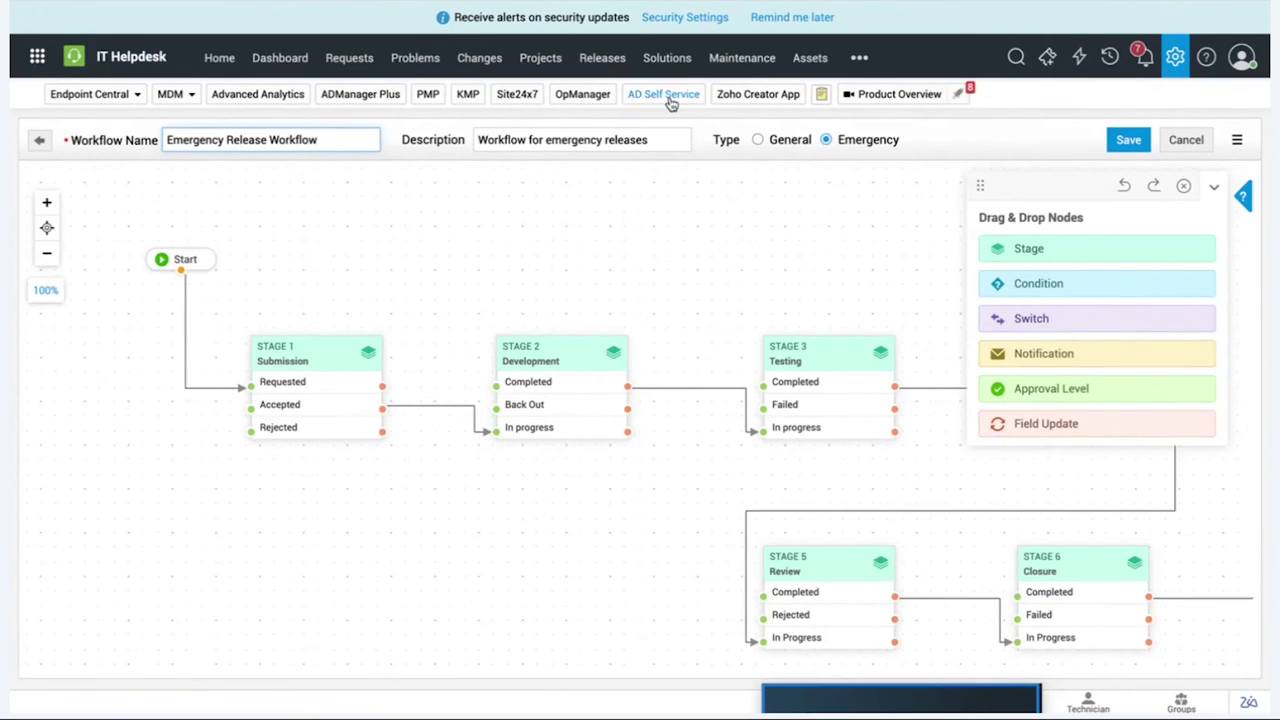
Open the "Exchange to Office 365 Migration" project, inspect its Cloud Migration milestone and return to the project
click(543, 60)
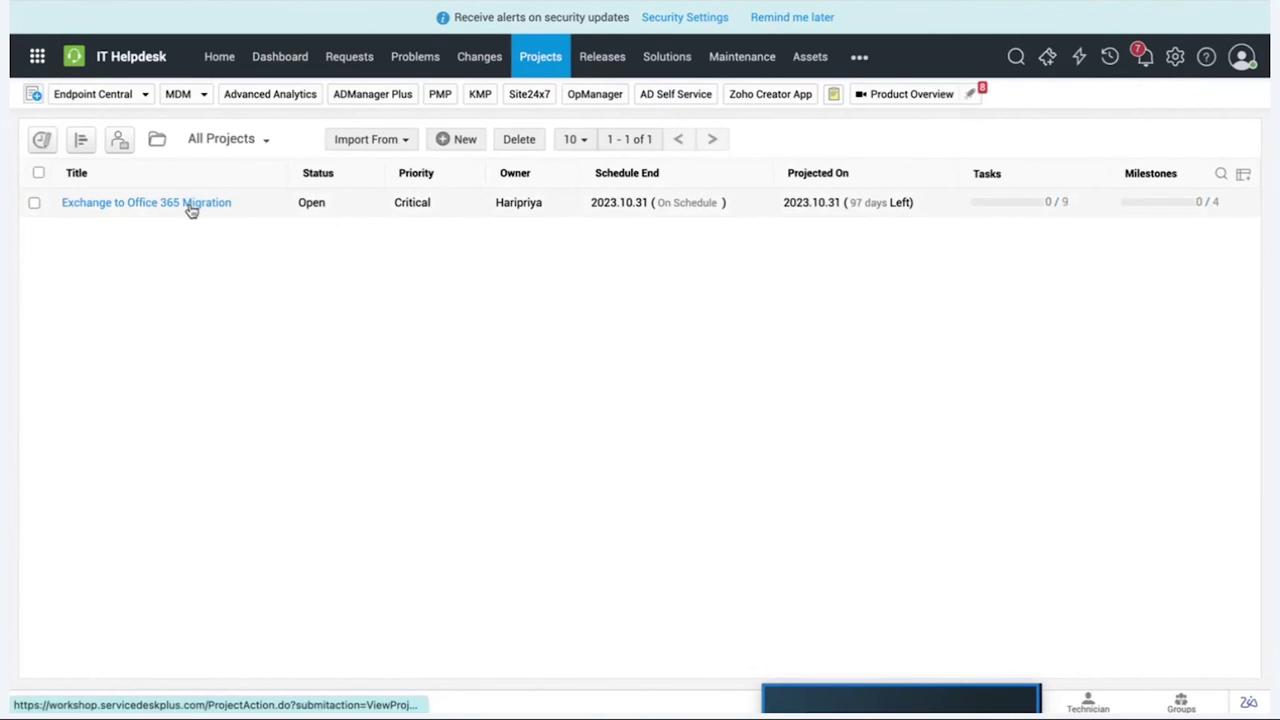
click(191, 204)
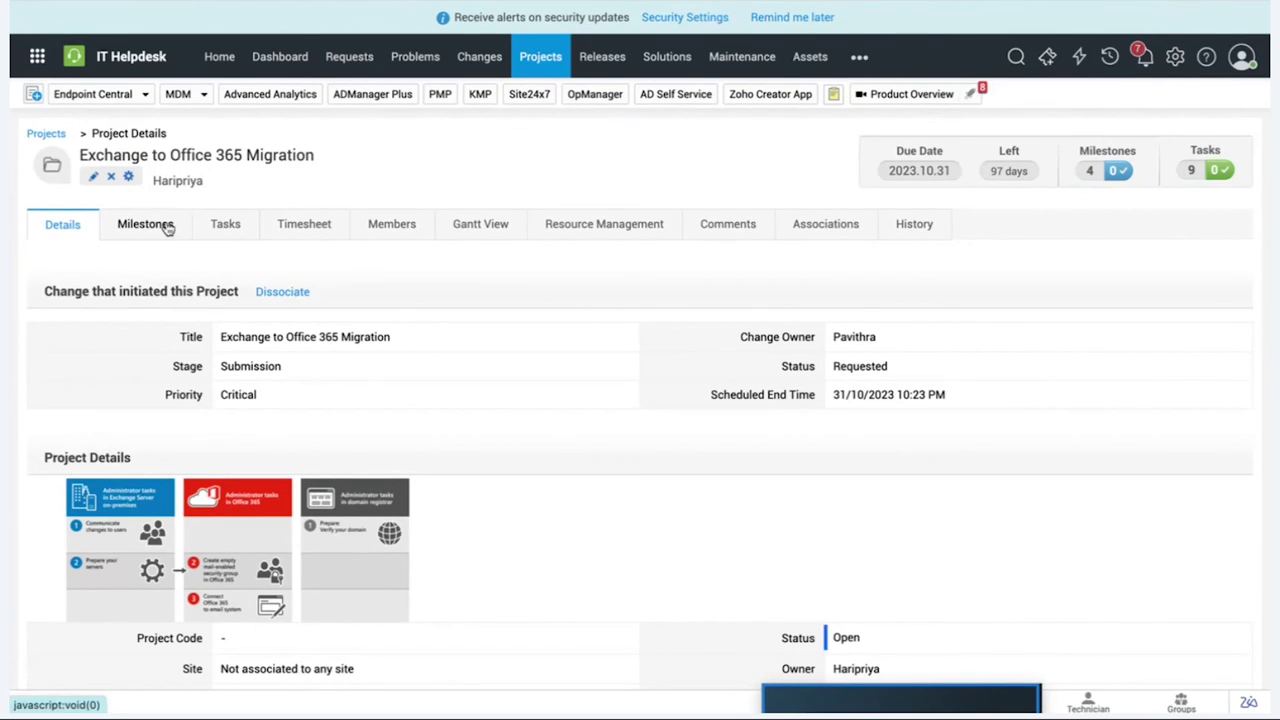
click(166, 226)
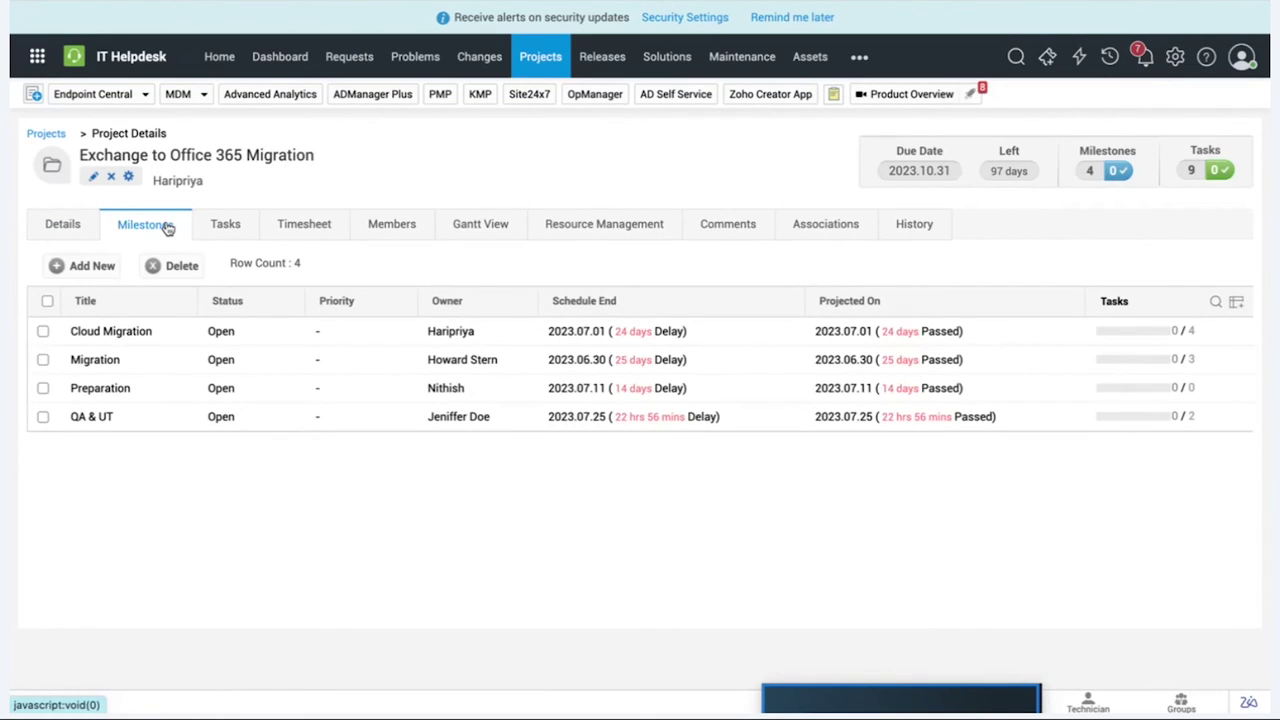
click(111, 331)
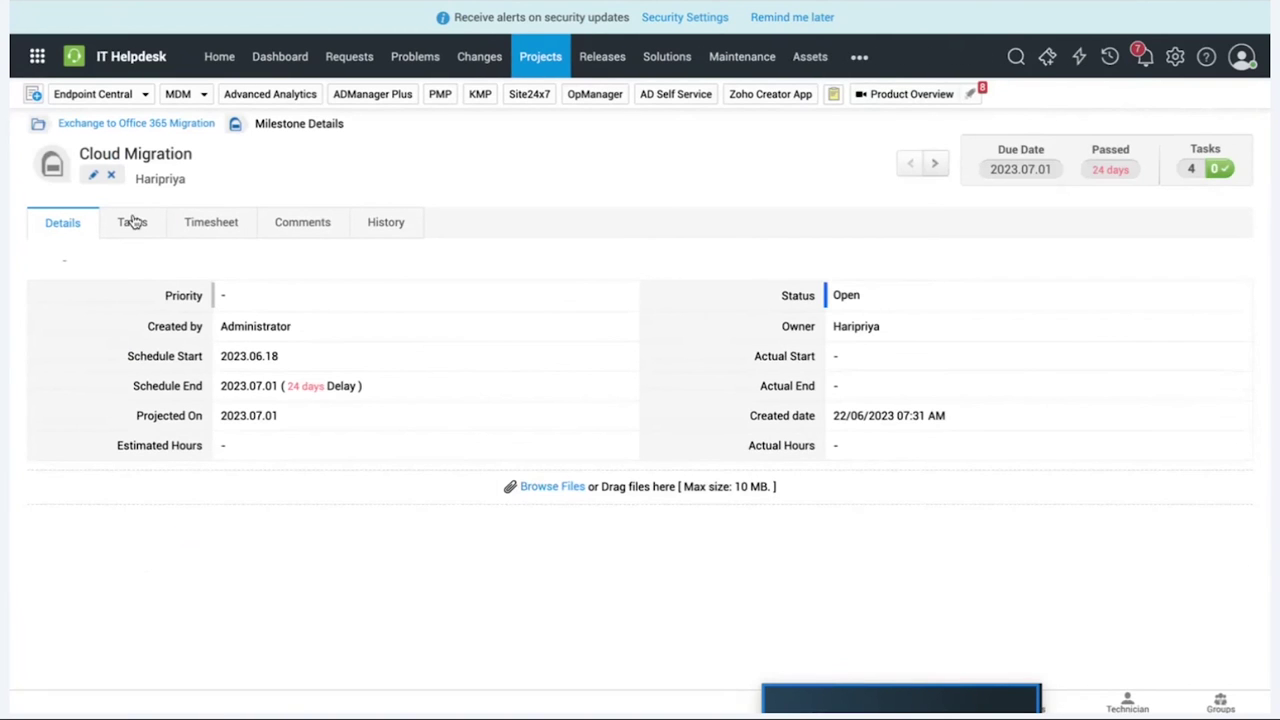
click(130, 124)
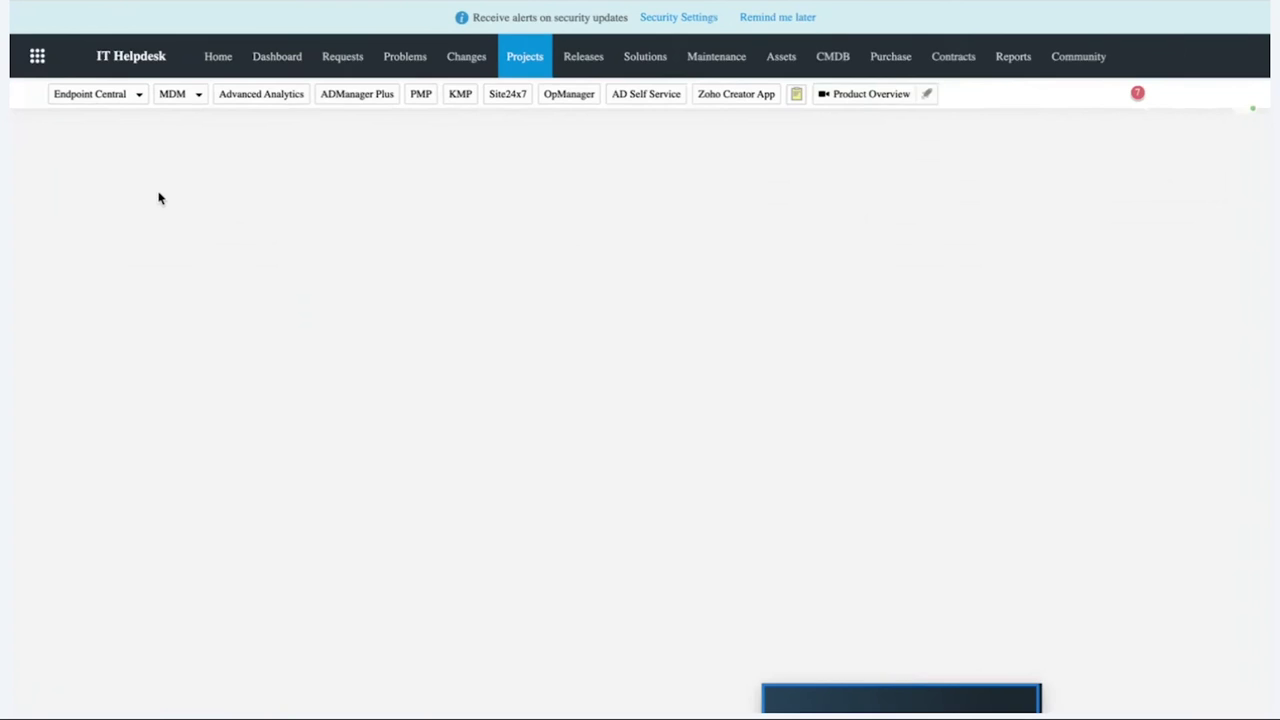
View the project's overview map of milestones and their tasks, and close it again
click(128, 176)
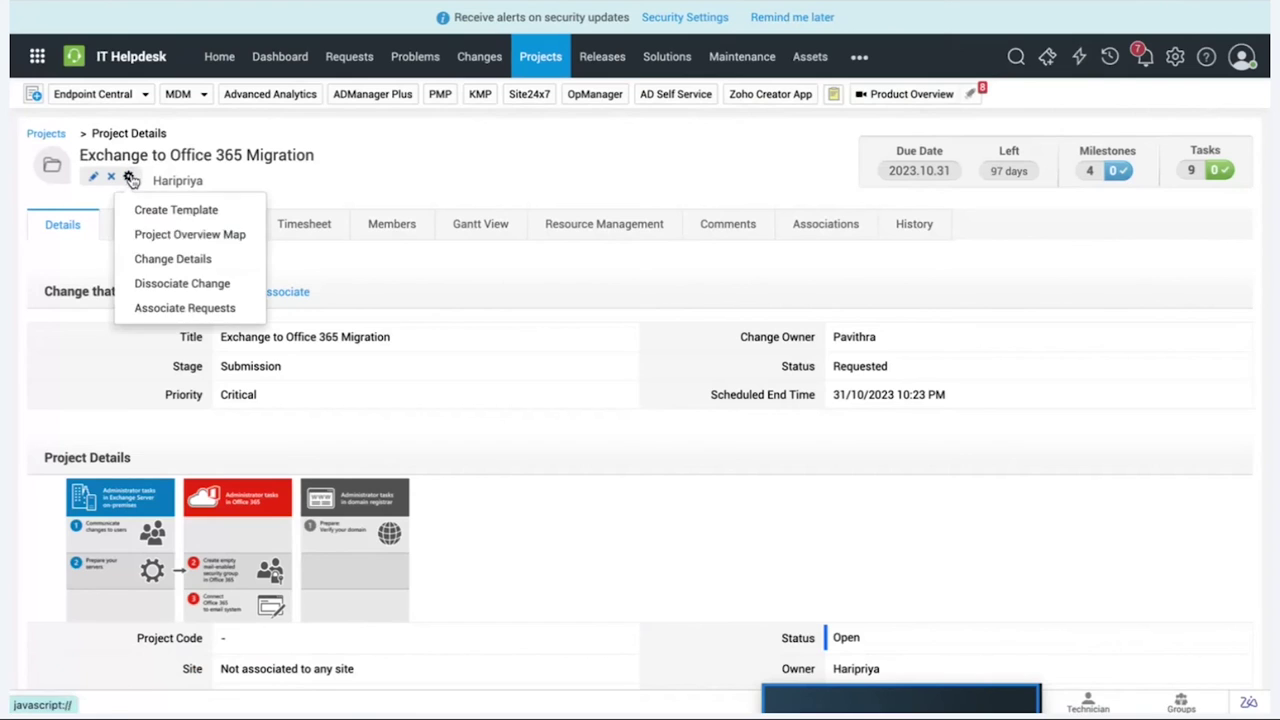
click(174, 240)
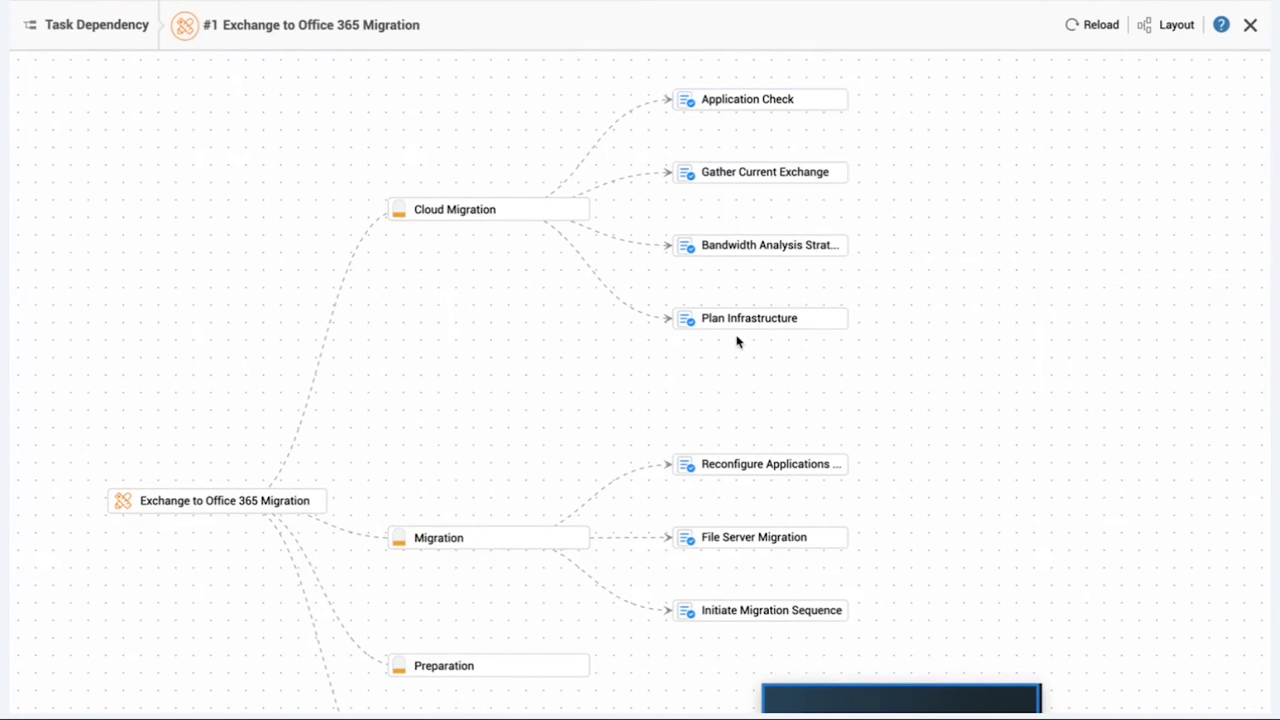
click(1250, 27)
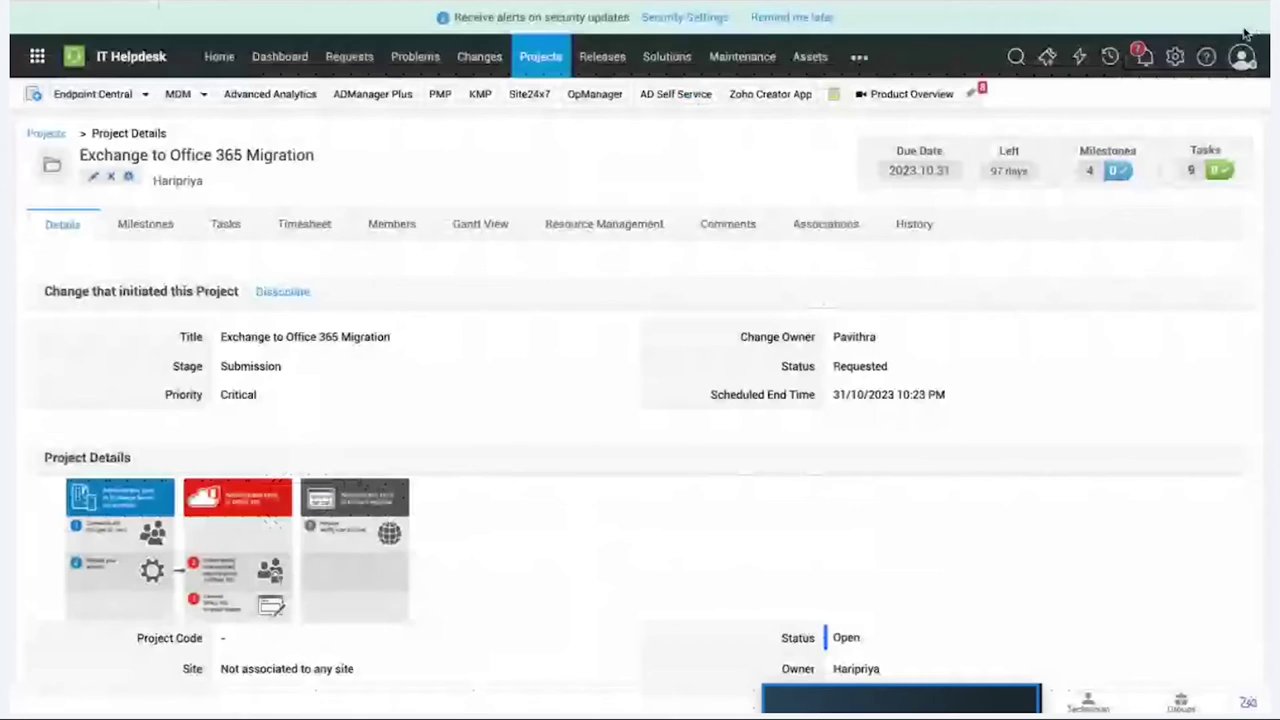
Review the project's members with their project roles and its list of tasks
click(406, 233)
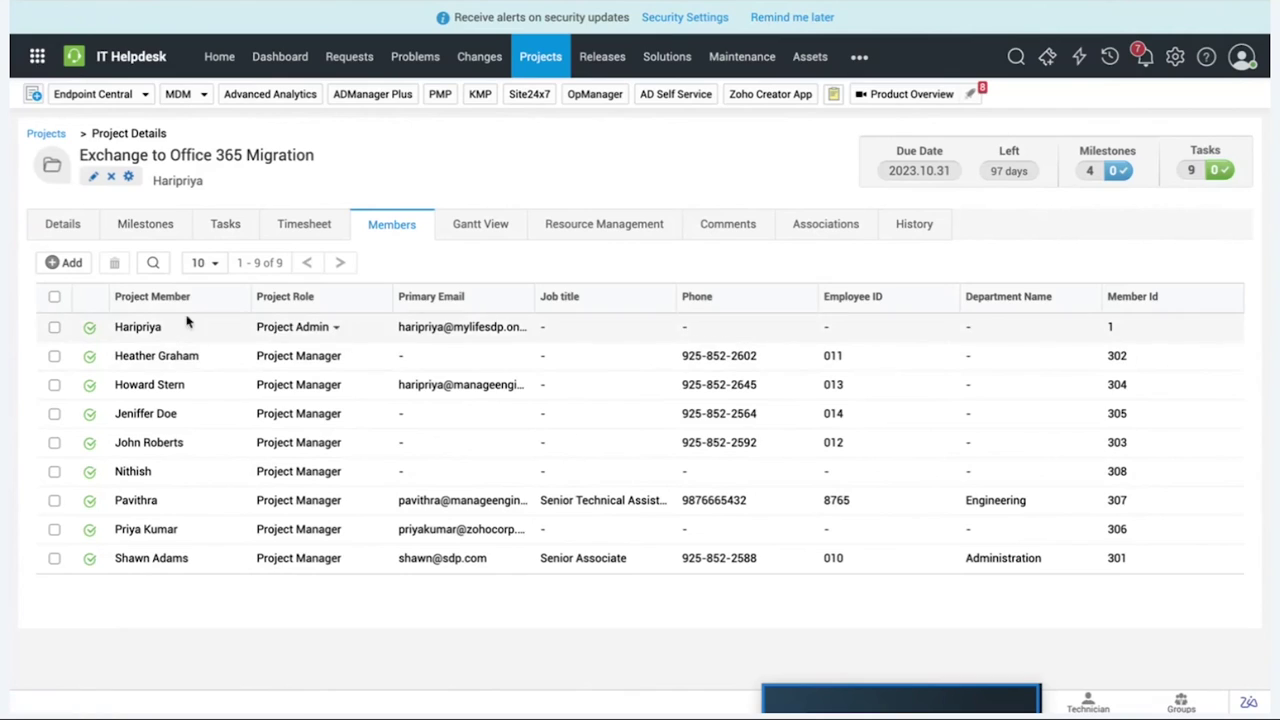
click(224, 236)
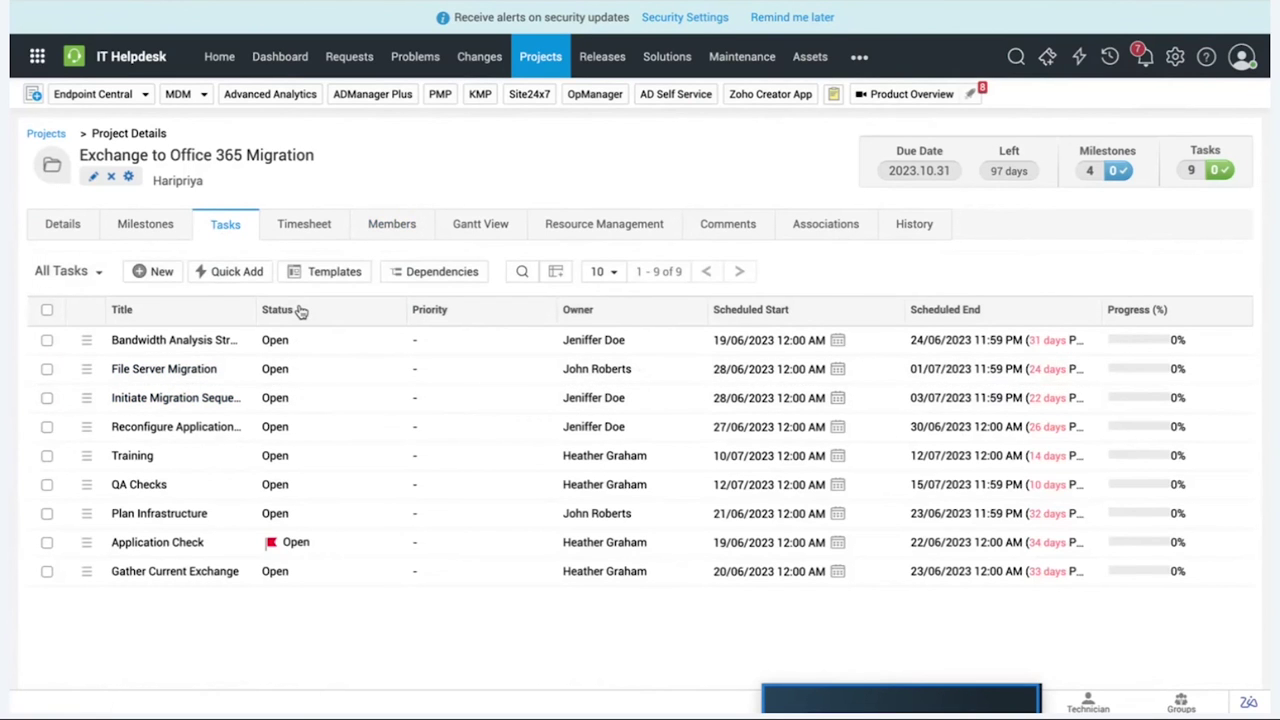
Open the project's Gantt view, try to list it by tasks, and examine how the tasks are scheduled per member
click(497, 234)
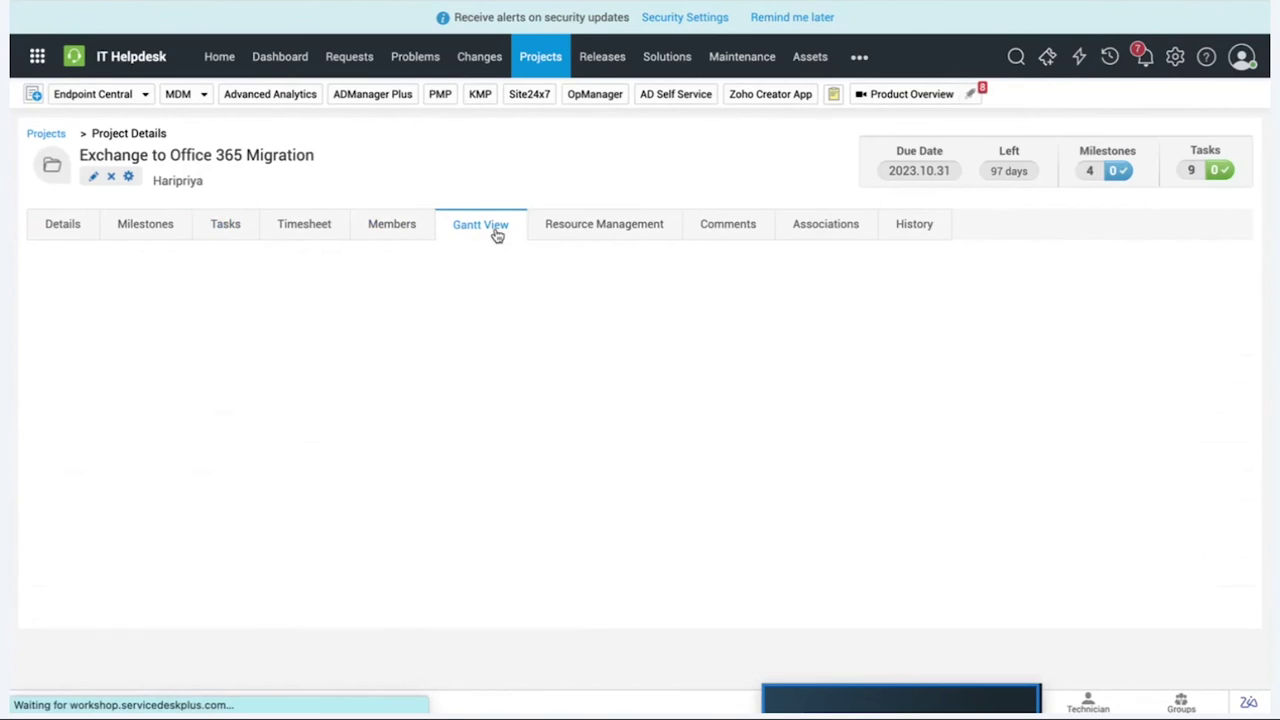
scroll(497, 234, down, 3)
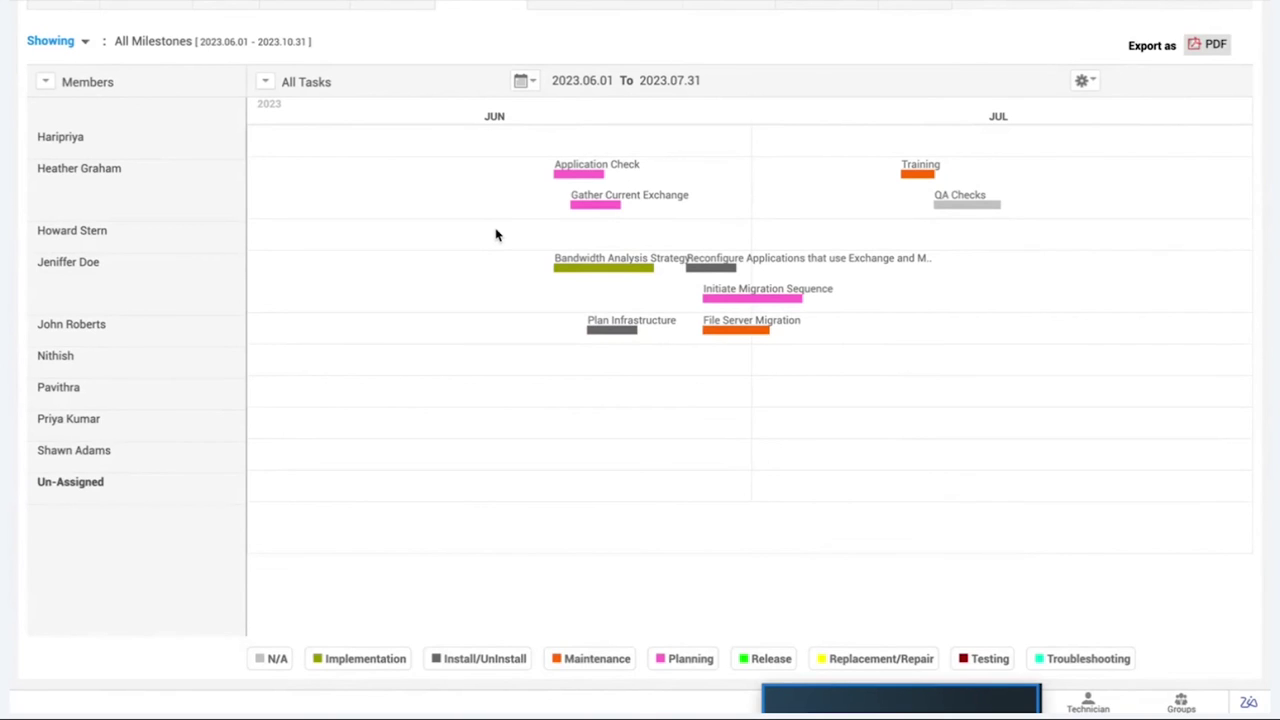
click(46, 86)
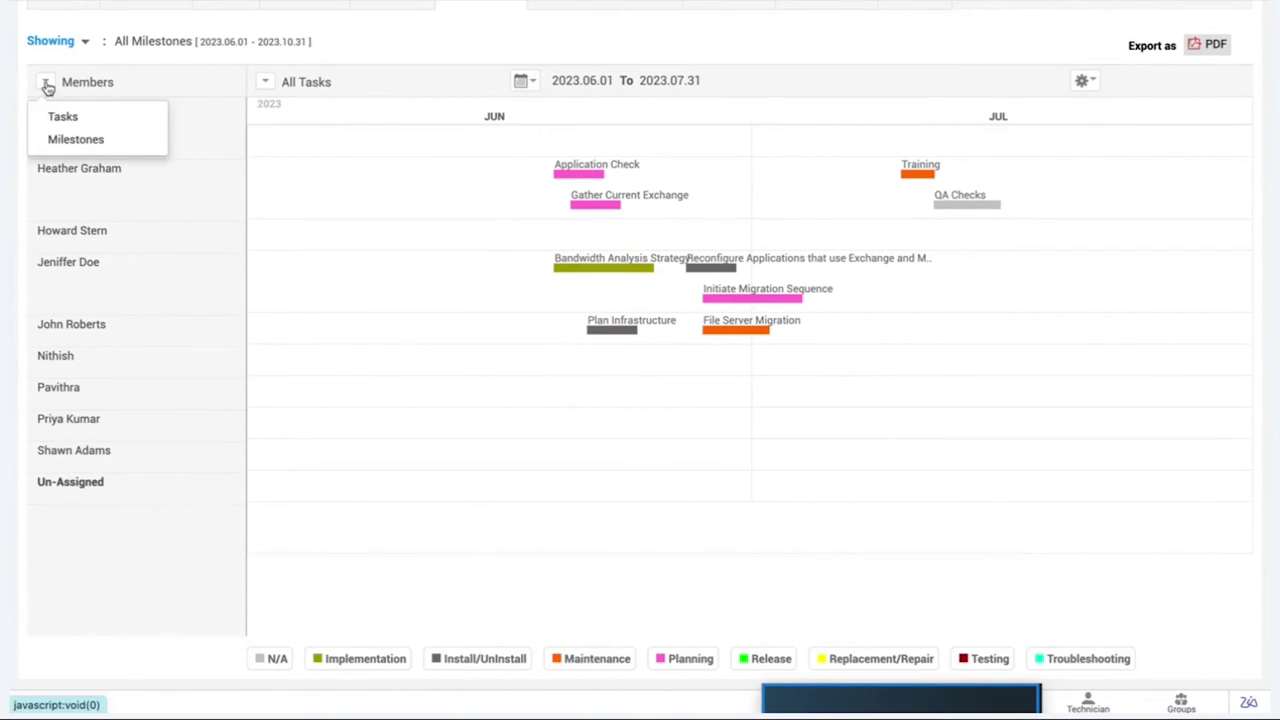
click(60, 117)
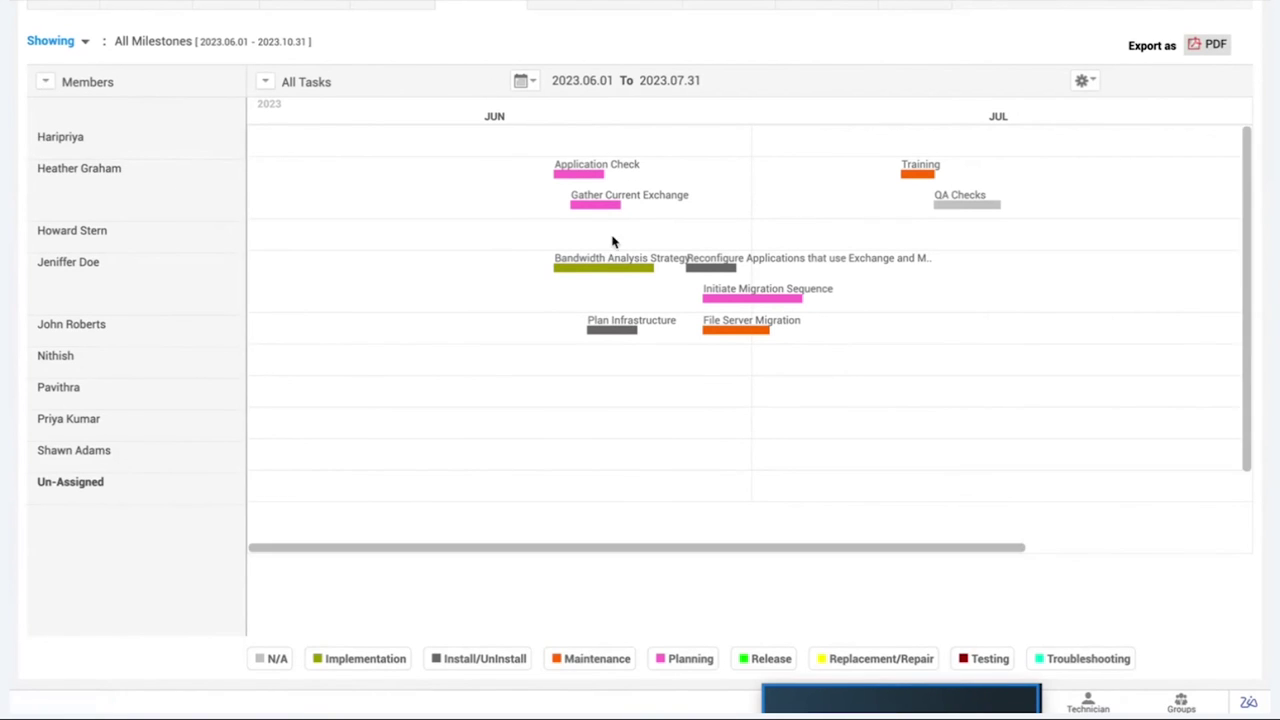
scroll(583, 222, up, 2)
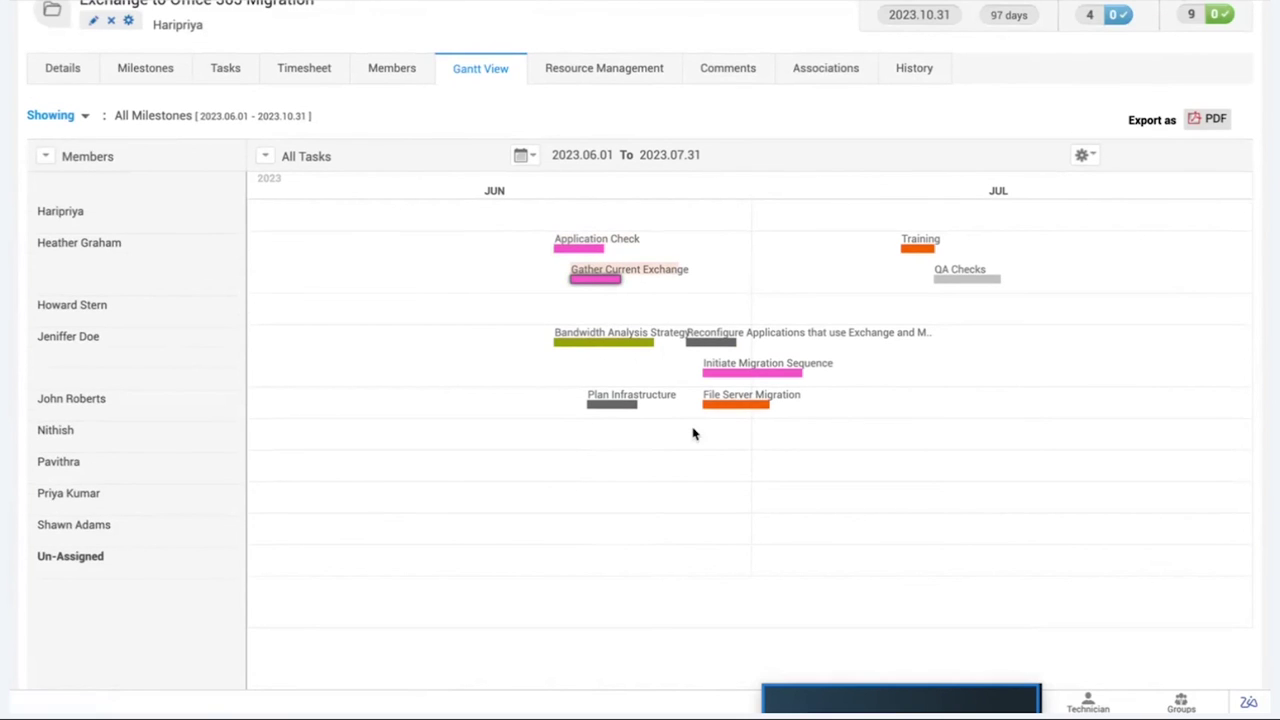
drag(118, 247, 36, 255)
drag(97, 466, 63, 465)
scroll(497, 478, up, 2)
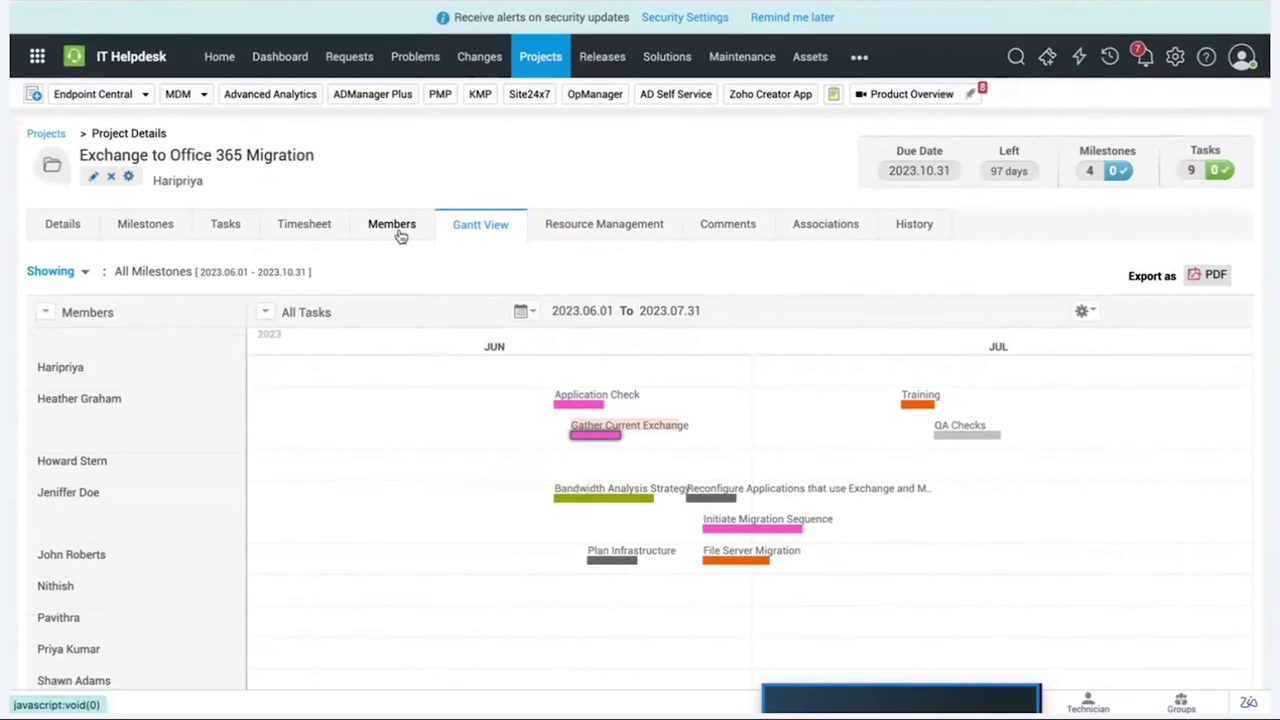
Return to the project's member list and open the project's comments
click(398, 232)
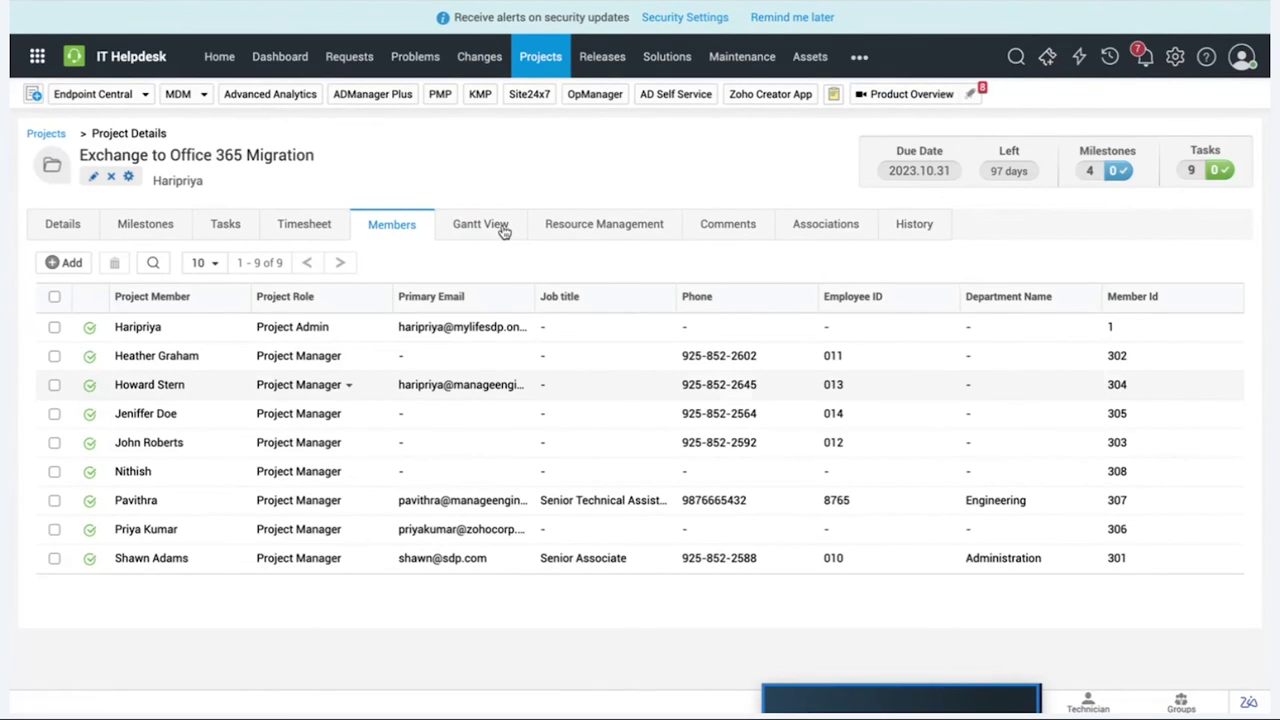
click(728, 230)
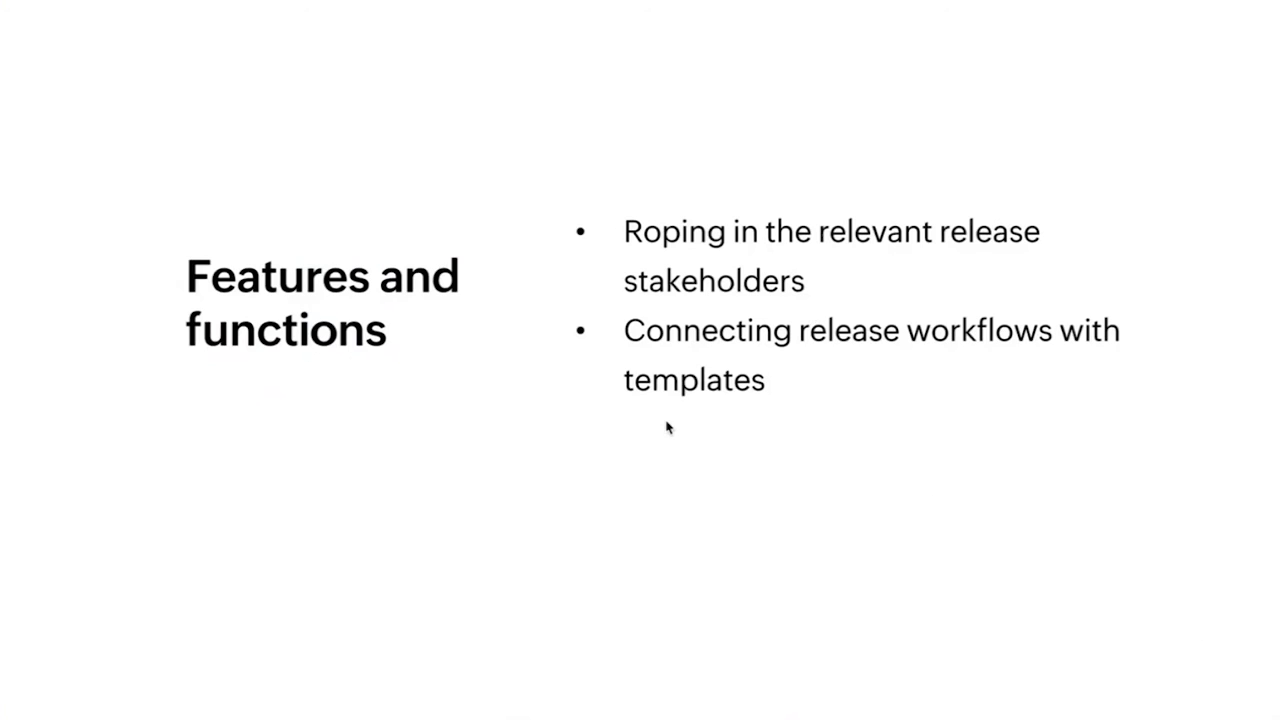
key(Right)
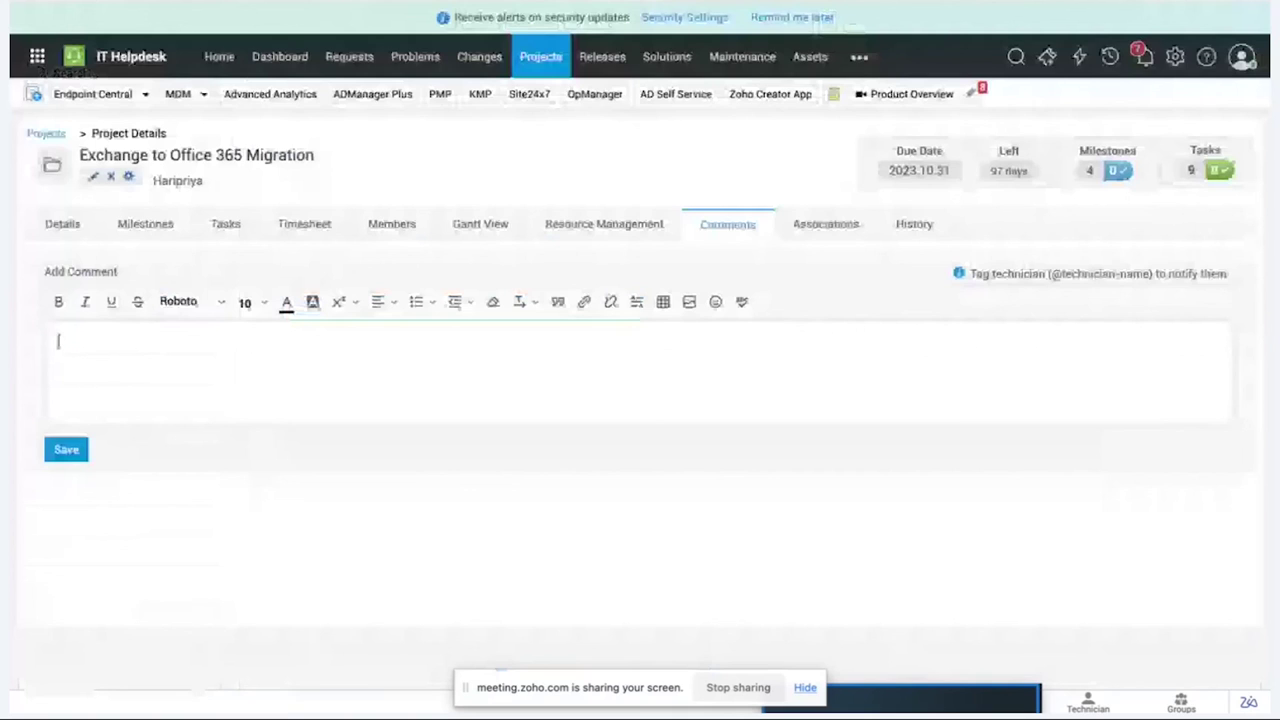
Go back to the project's details and read through the initiating change, schedule, cost and ownership fields
click(62, 224)
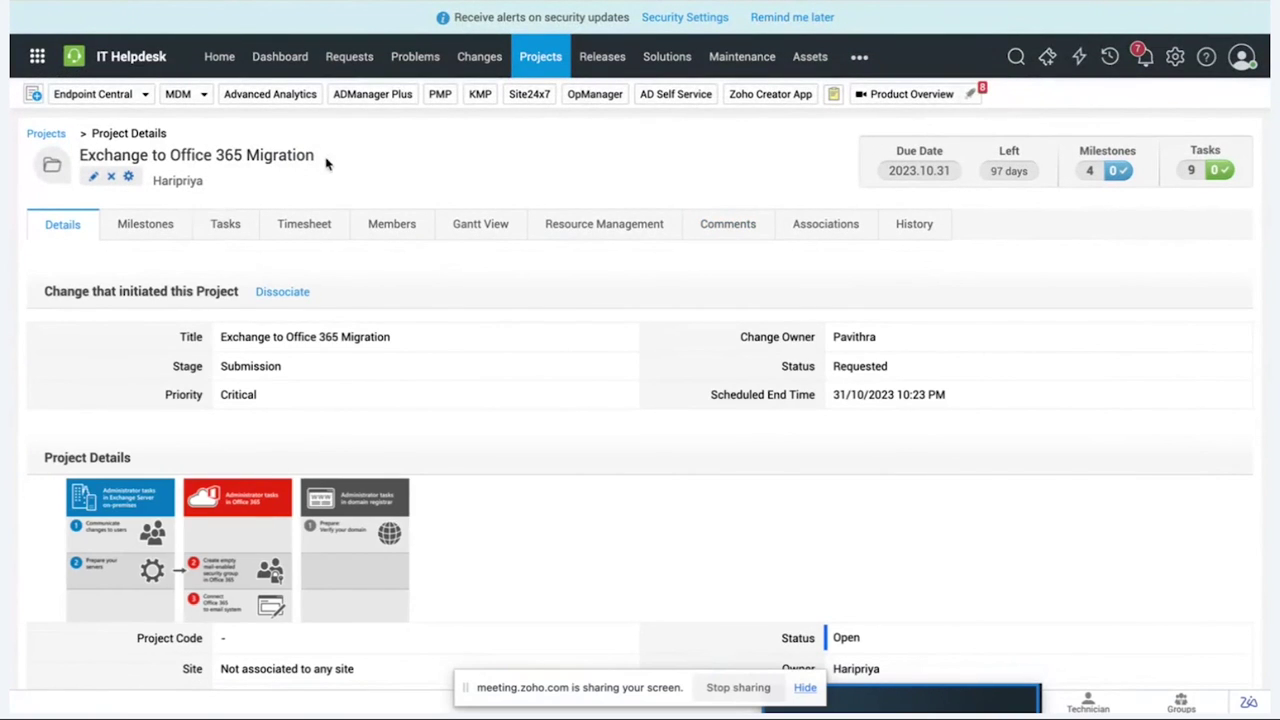
drag(324, 160, 82, 155)
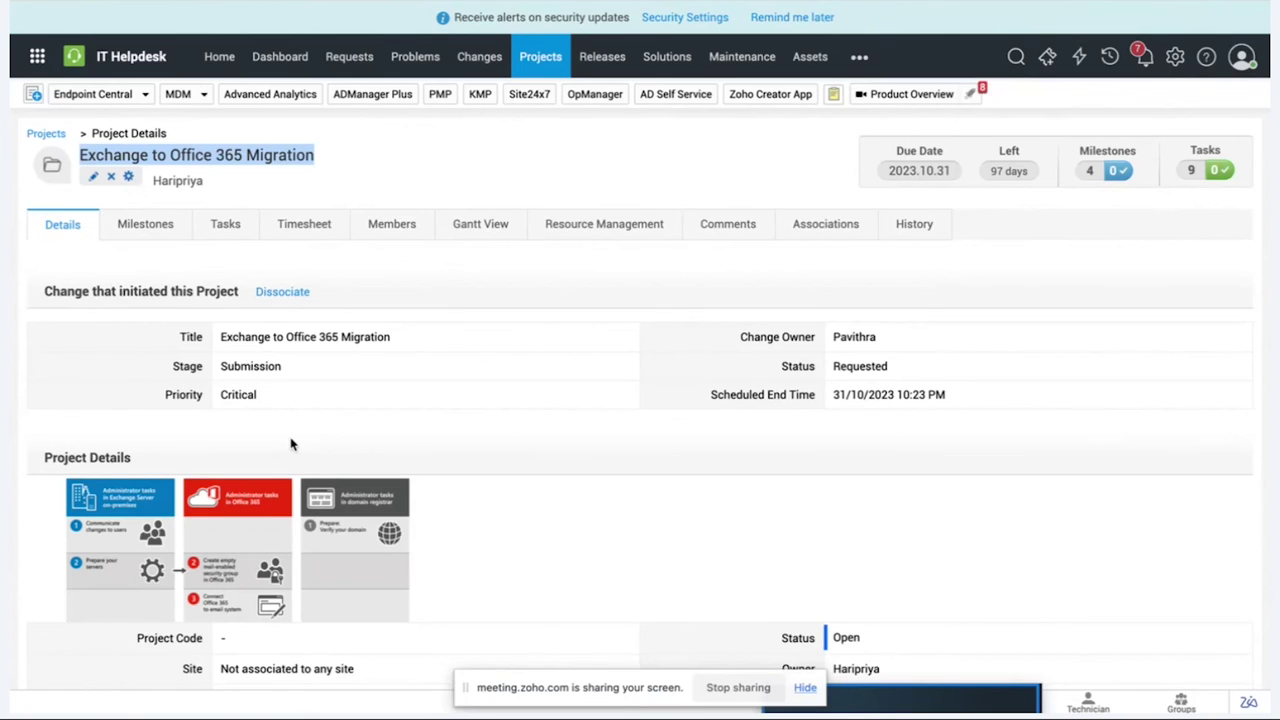
scroll(275, 480, down, 3)
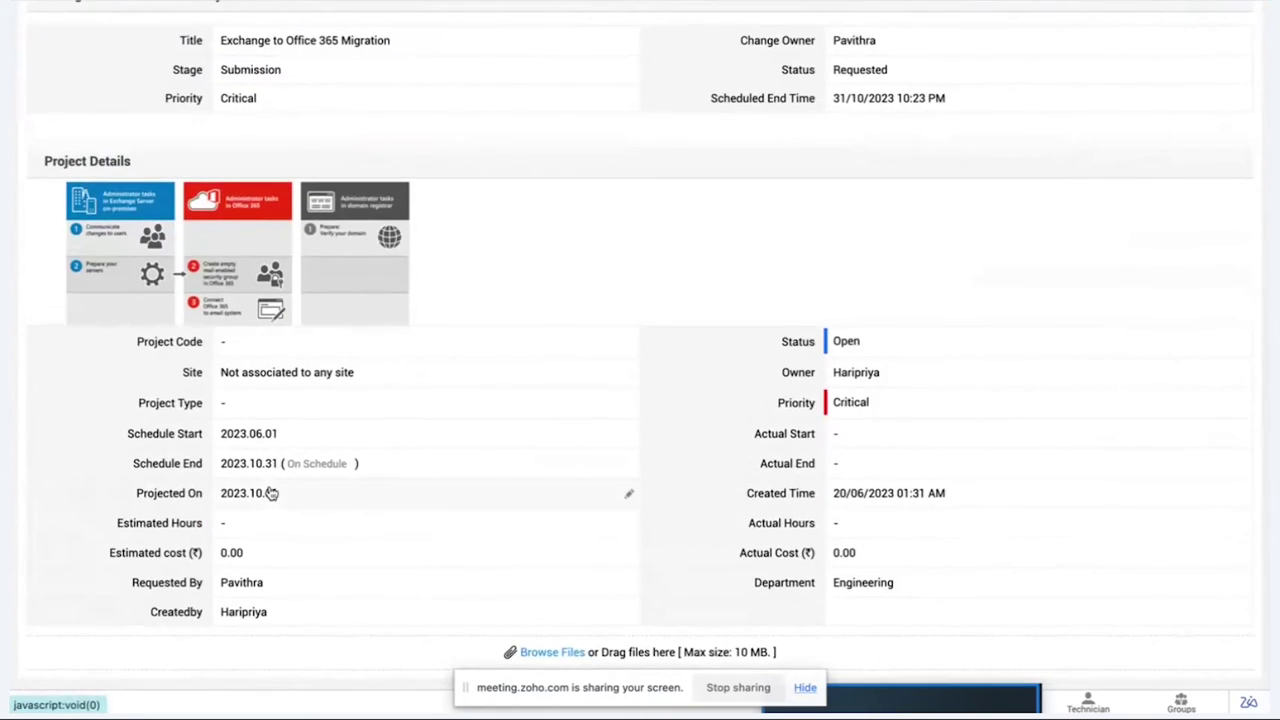
Create a template named "Mailbox Migration" from the Exchange to Office 365 Migration project and save it
scroll(270, 493, up, 3)
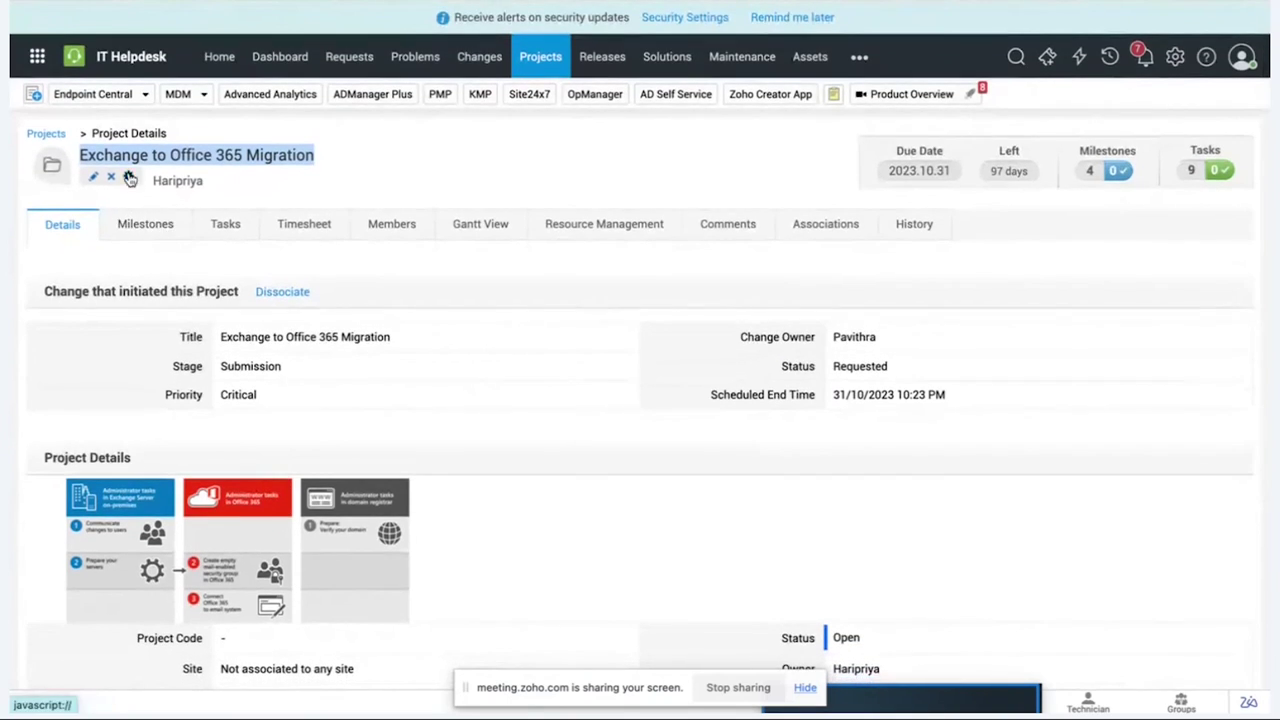
click(129, 177)
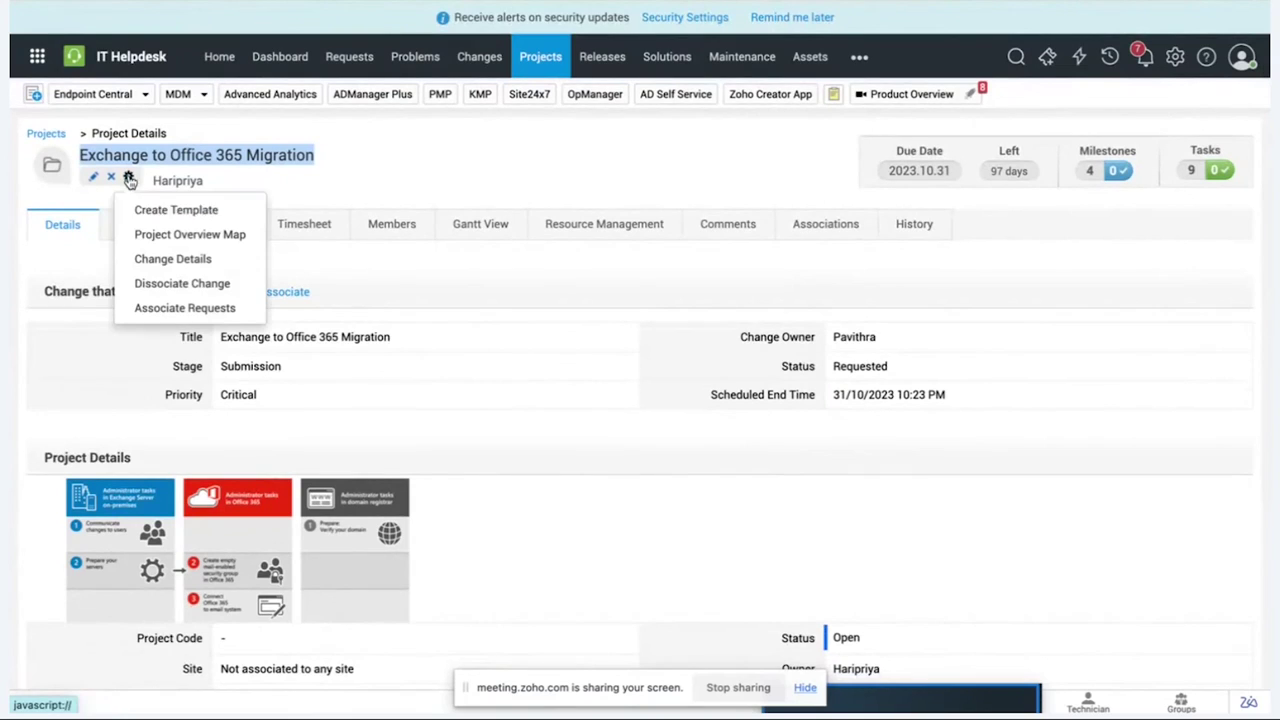
click(186, 212)
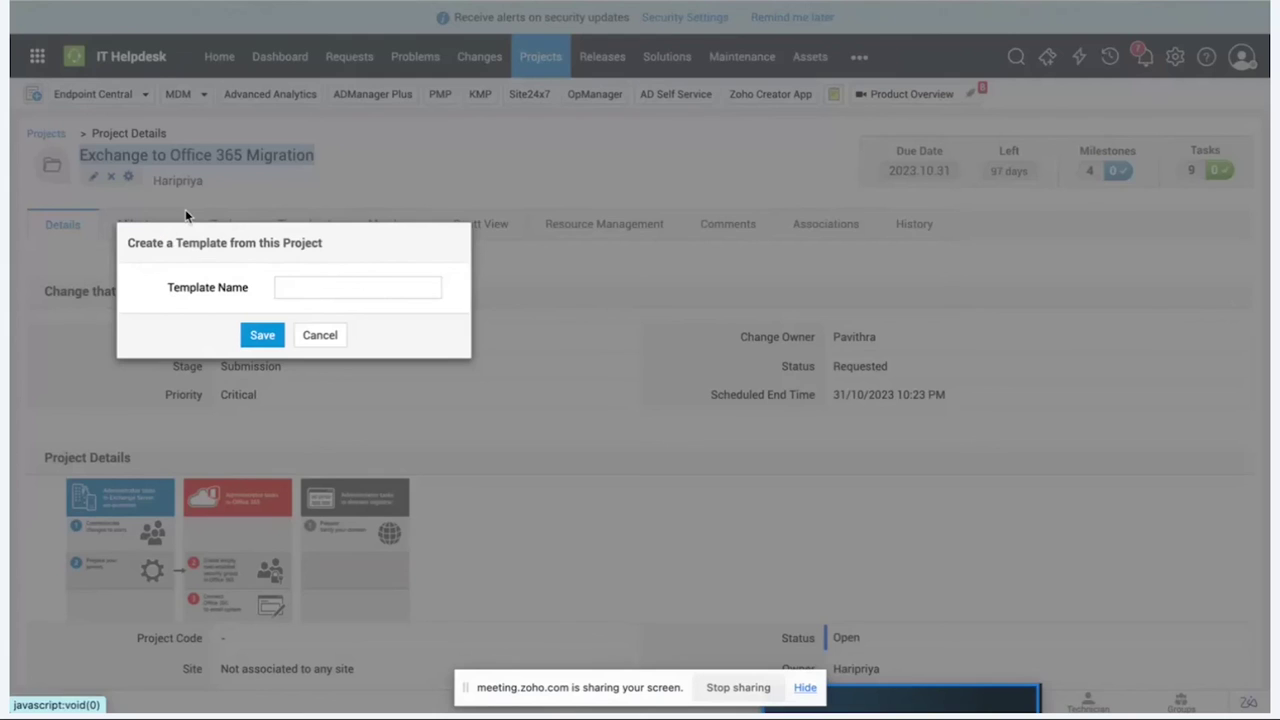
click(292, 289)
click(431, 343)
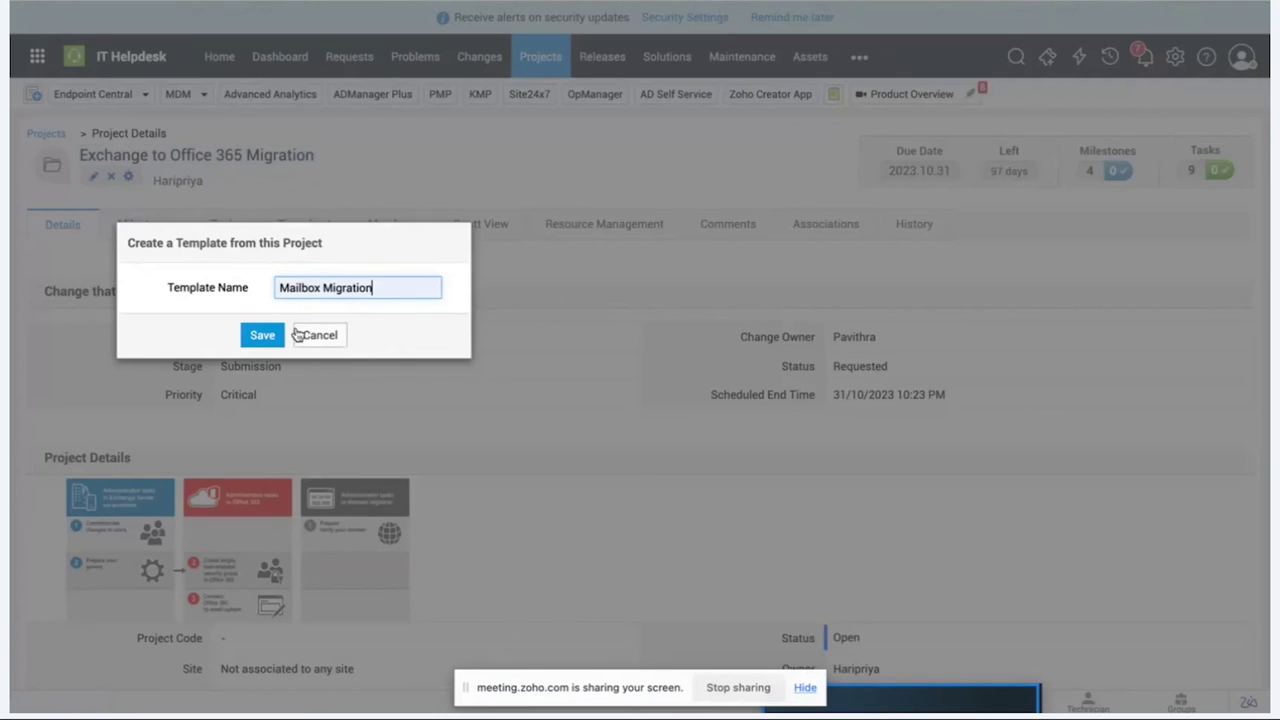
click(262, 335)
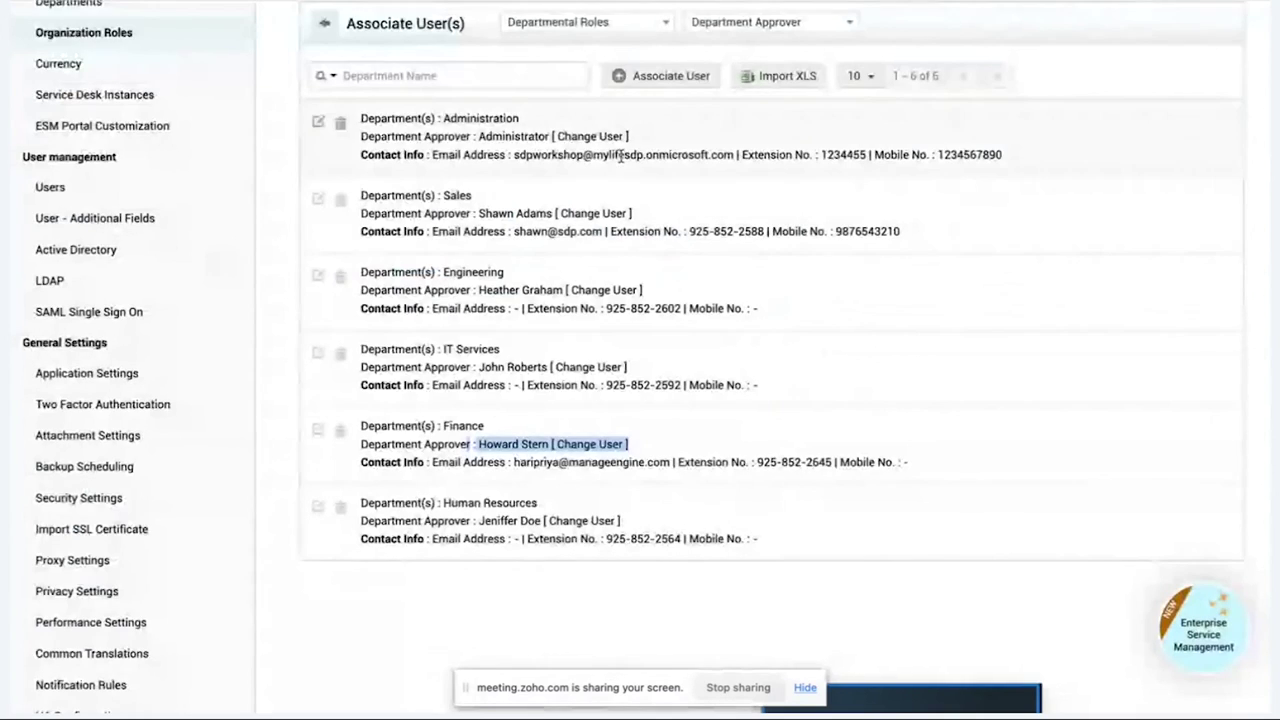
Return from the organization roles to the instance's admin settings, search for "project te" and open the Project Templates list
scroll(620, 155, up, 3)
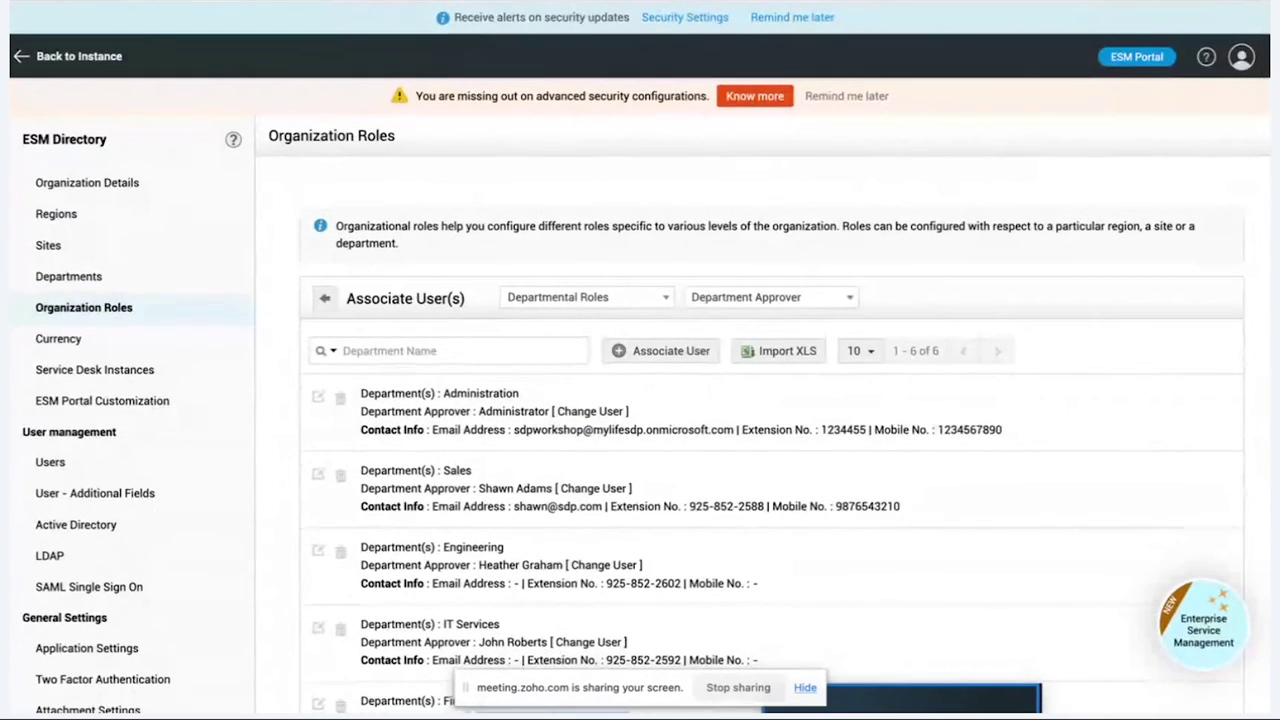
click(93, 62)
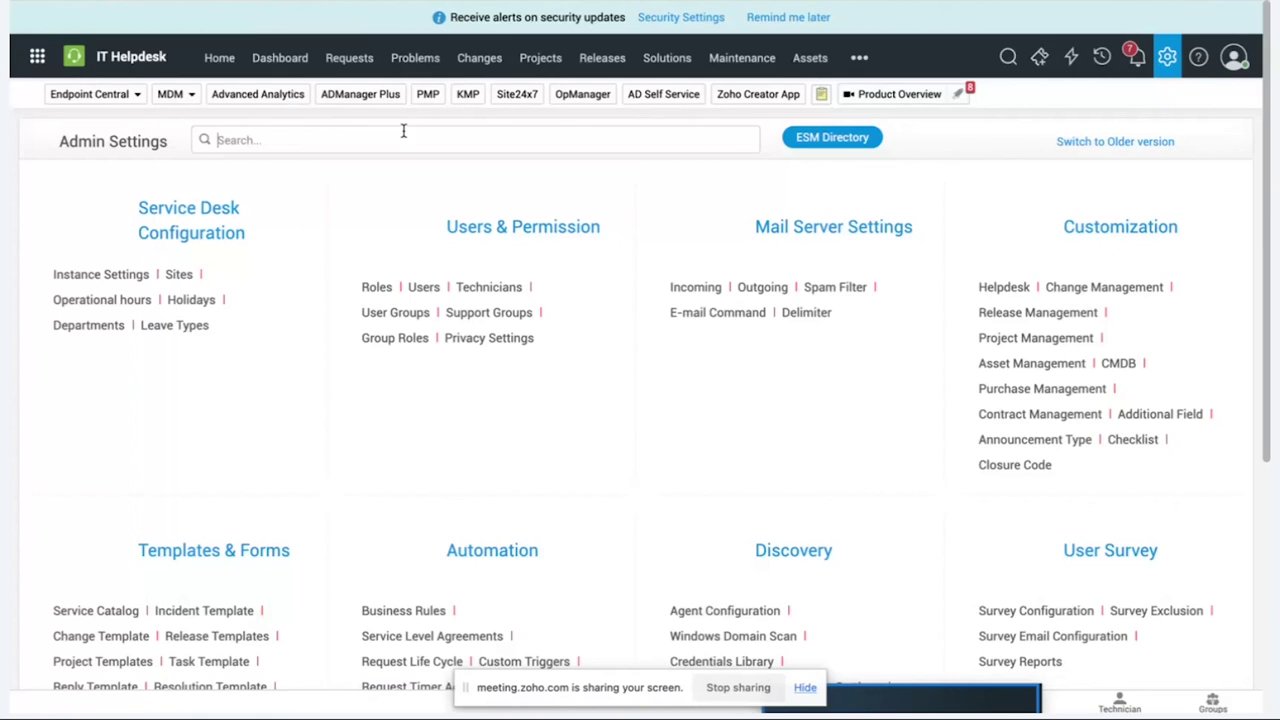
click(403, 134)
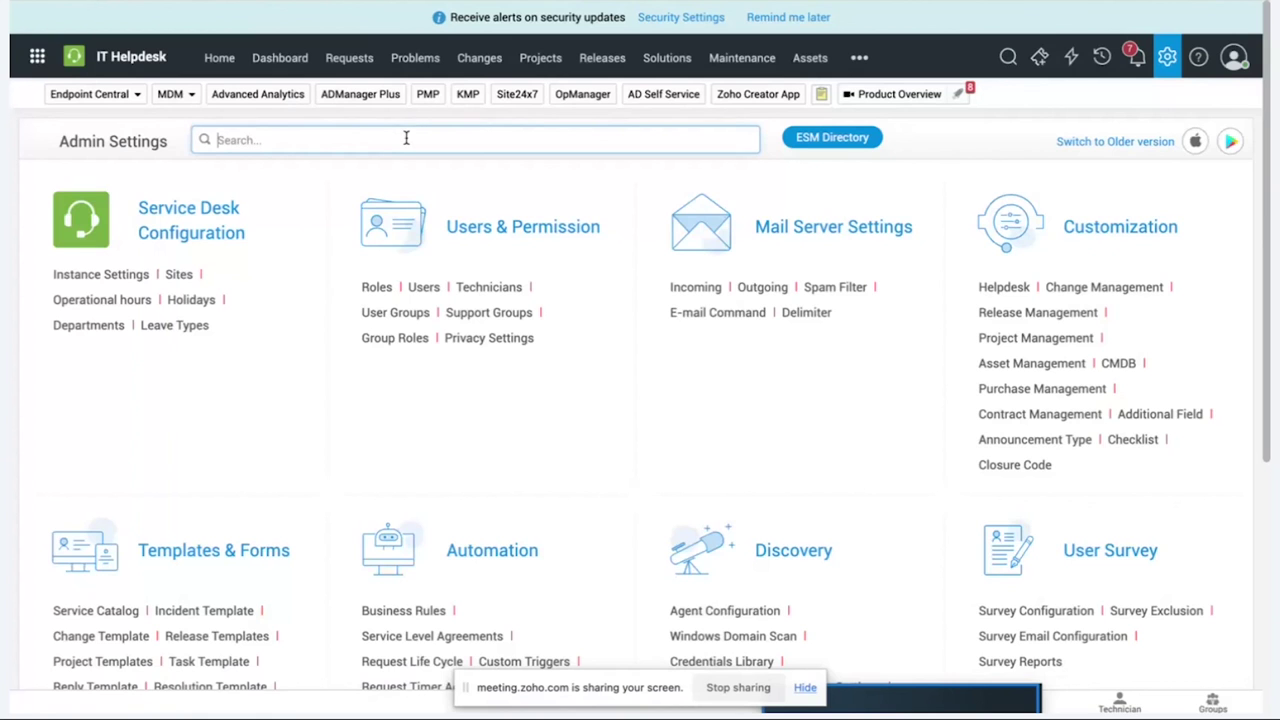
text(project te)
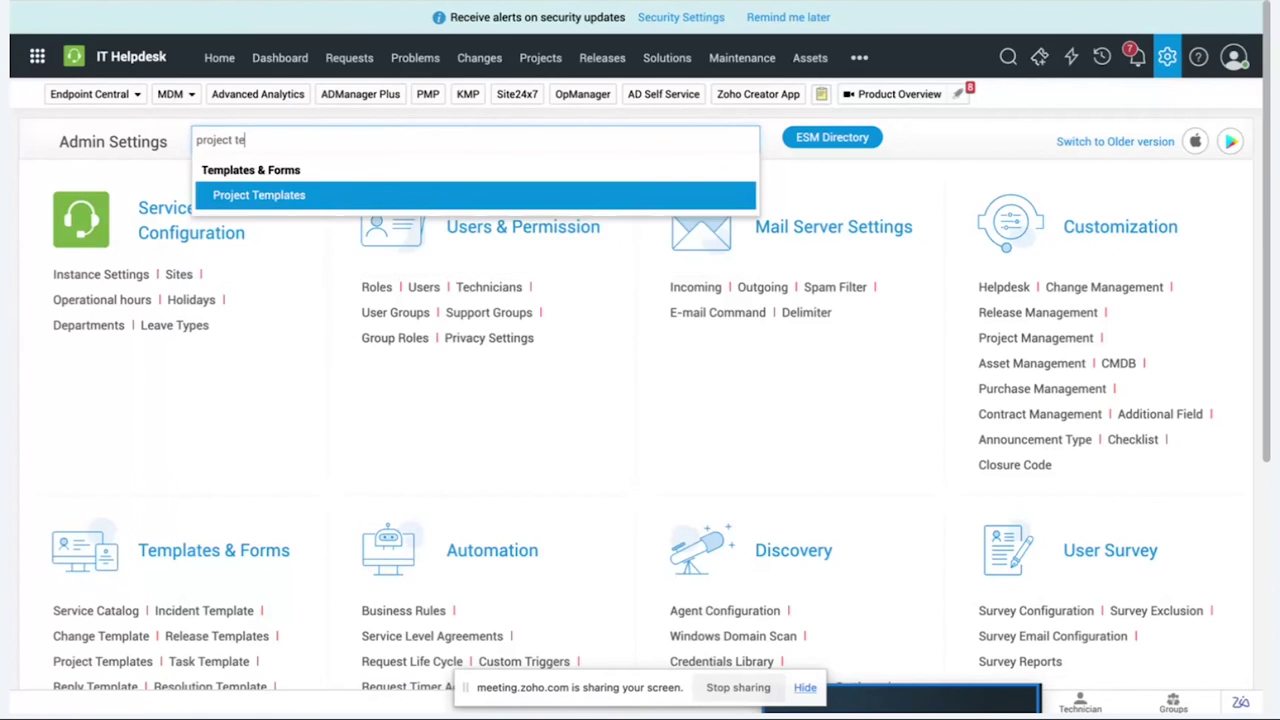
click(331, 200)
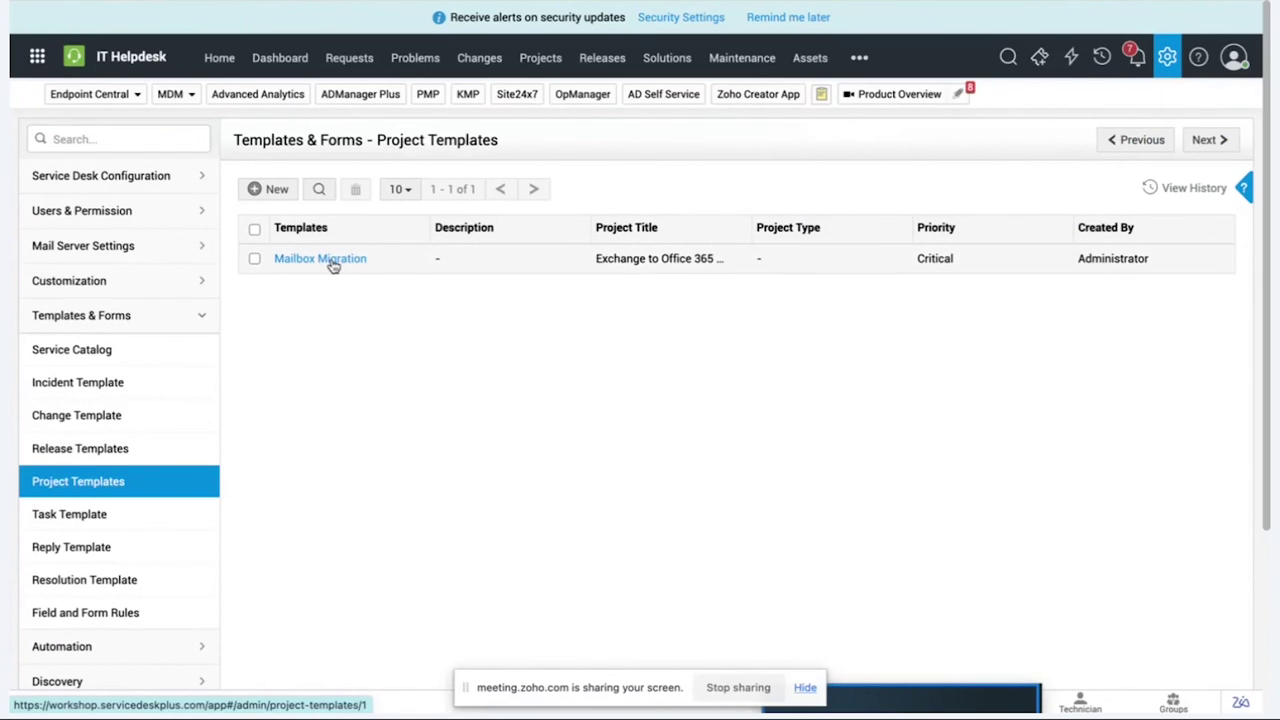
Open the Mailbox Migration template and review its details, milestones, tasks and members
click(320, 259)
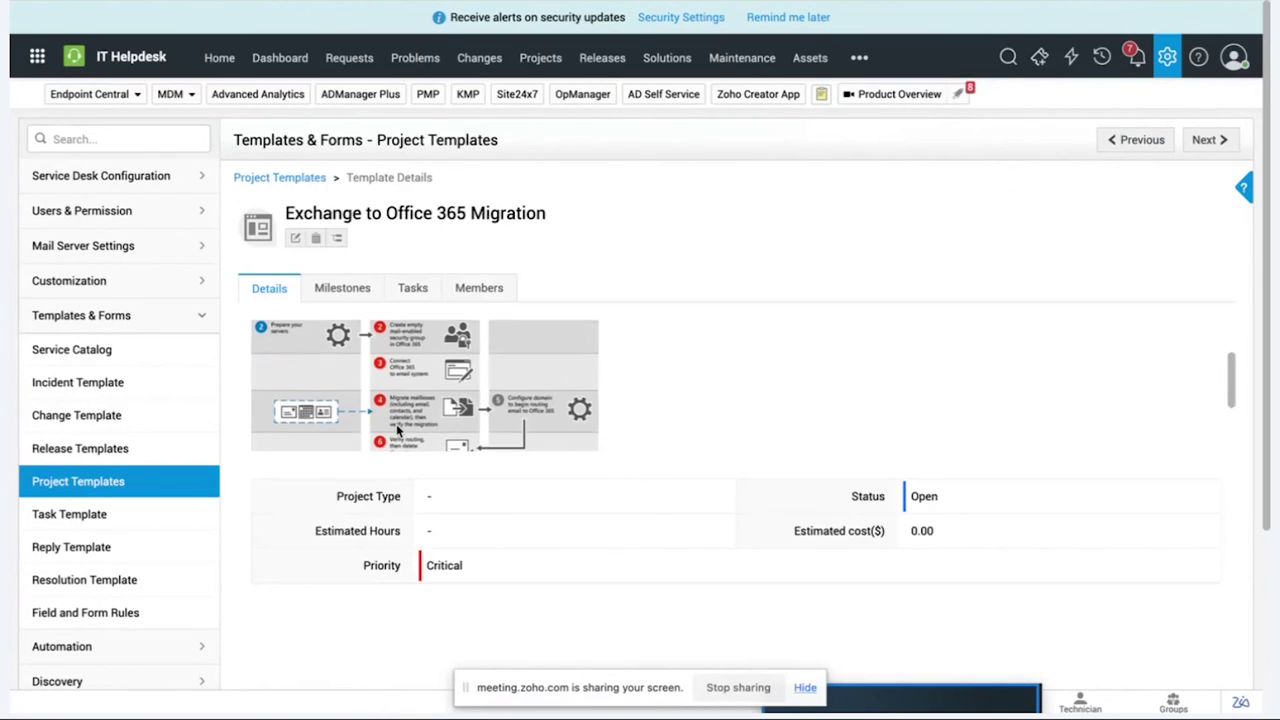
scroll(395, 430, down, 3)
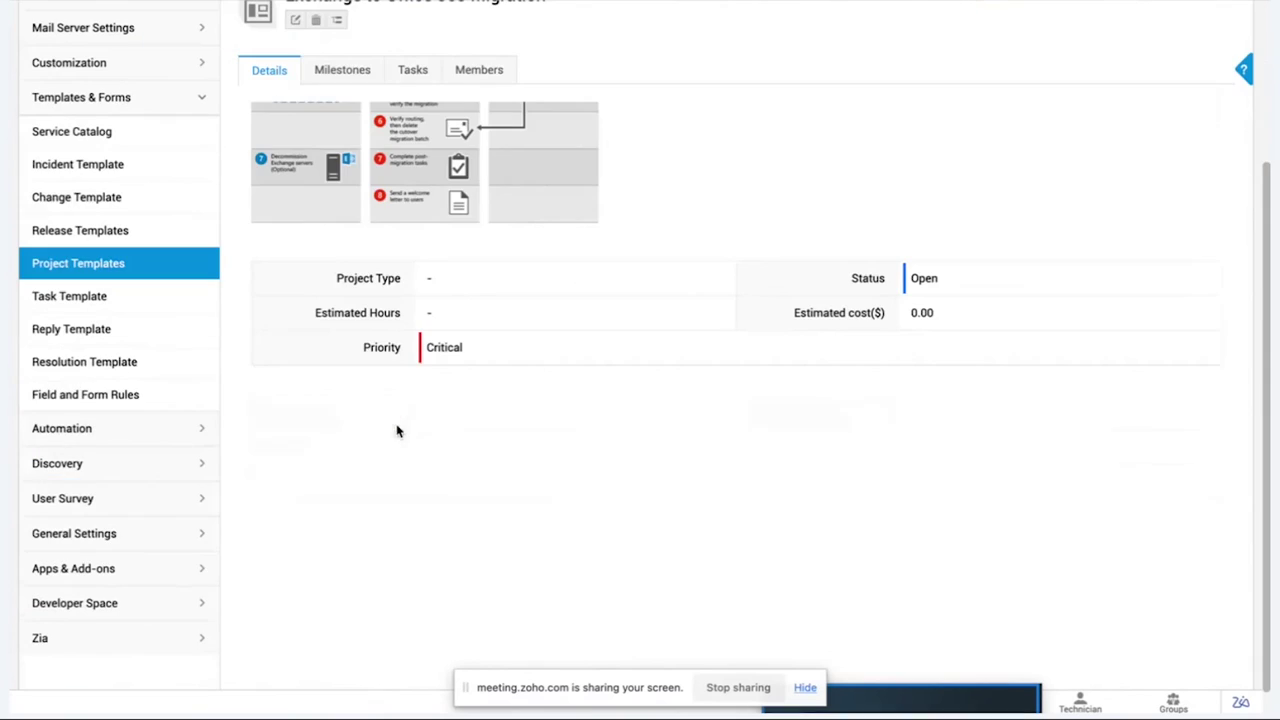
click(346, 86)
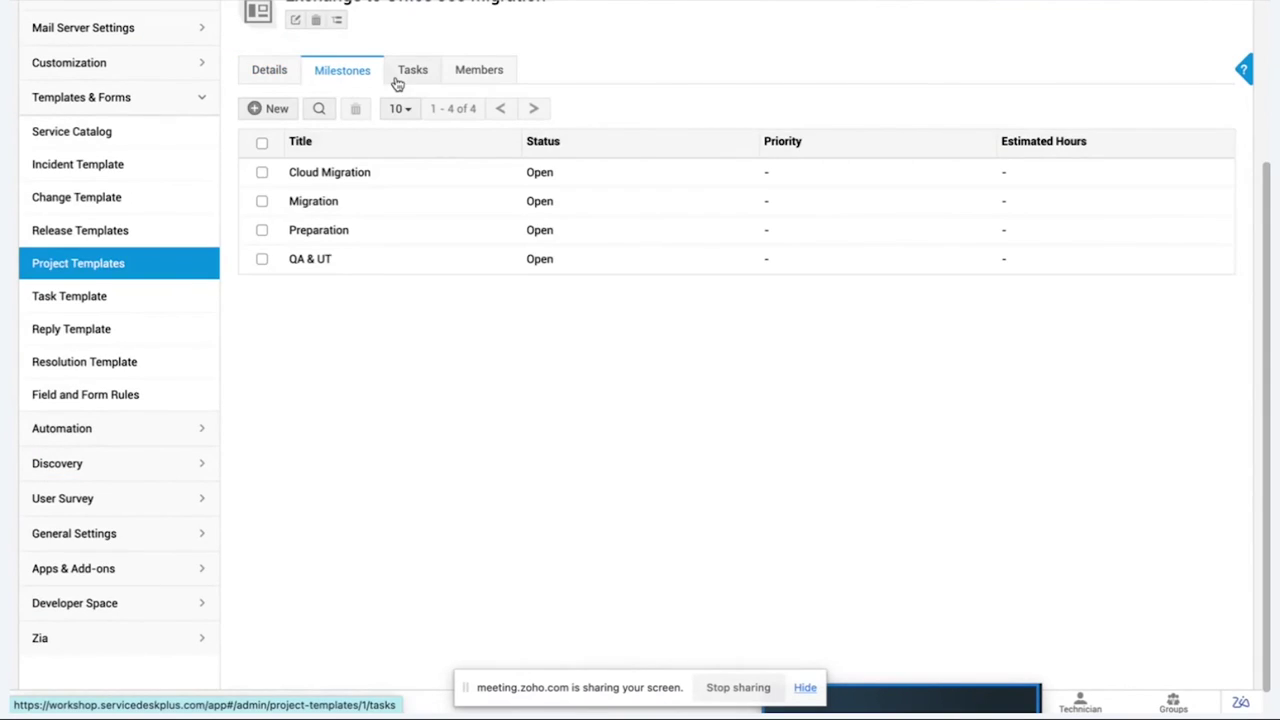
click(402, 83)
click(455, 83)
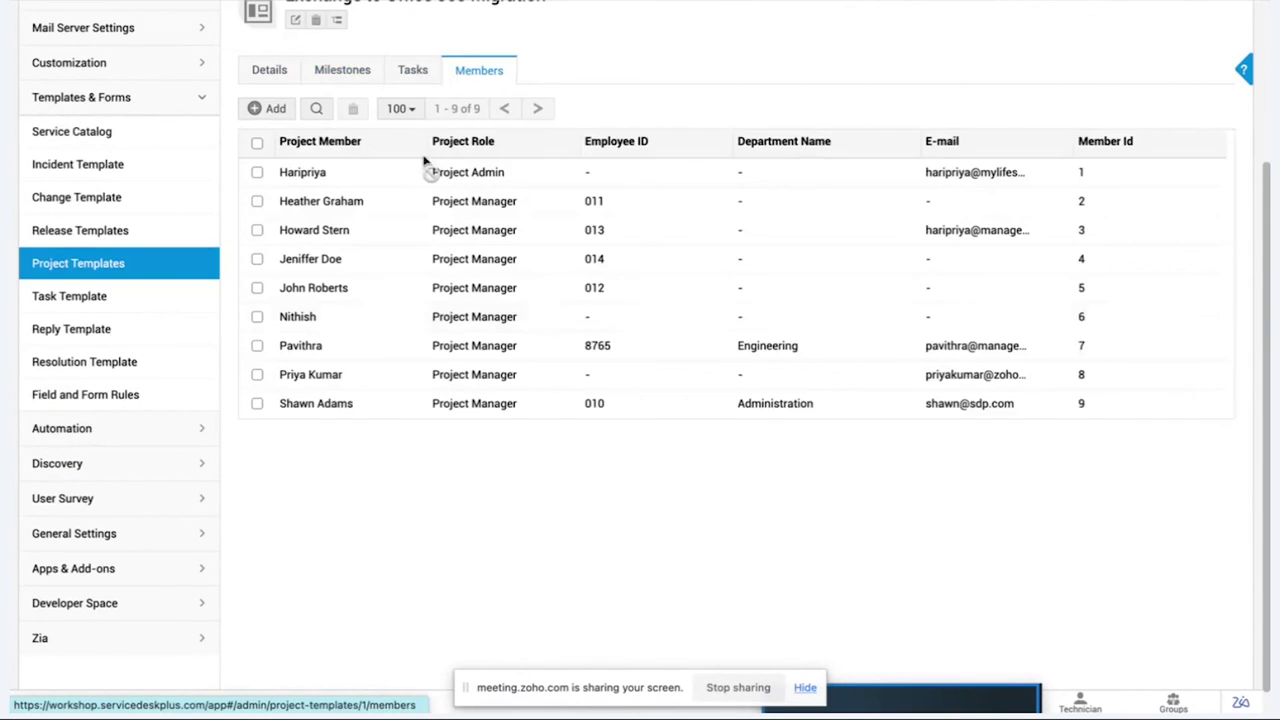